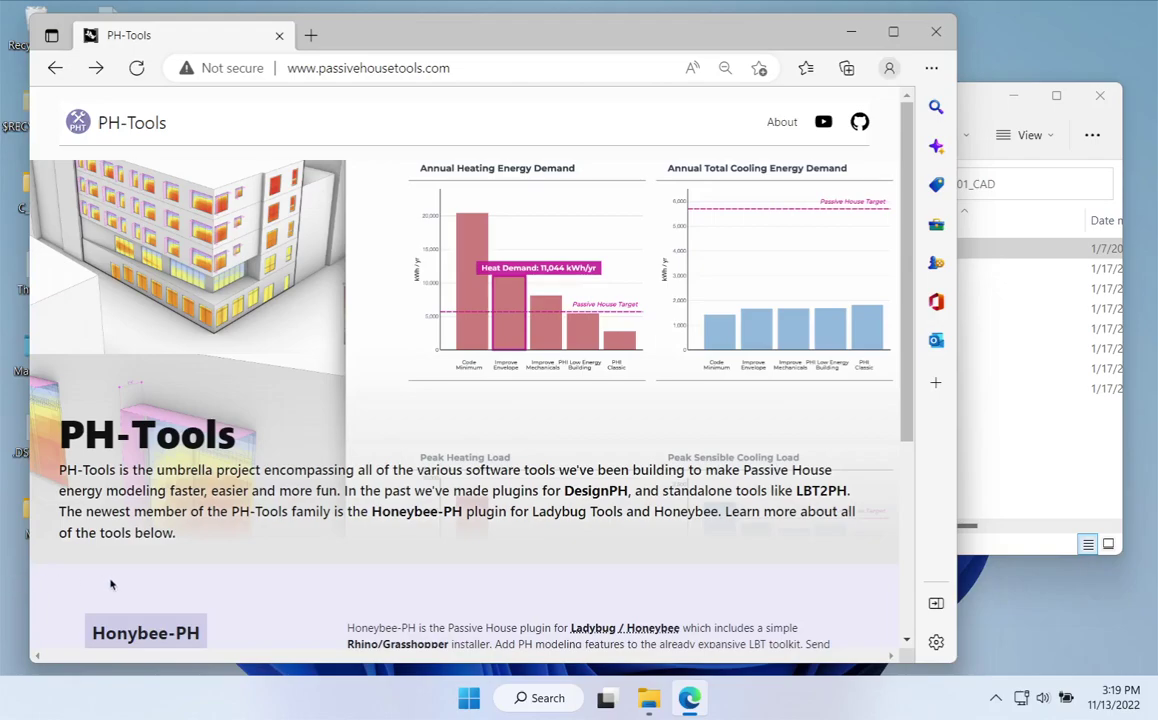
Step: Open the Honeybee-PH page from the PH-Tools website to look at it and close the browser
scroll(158, 593, "down", 3)
left_click(157, 474)
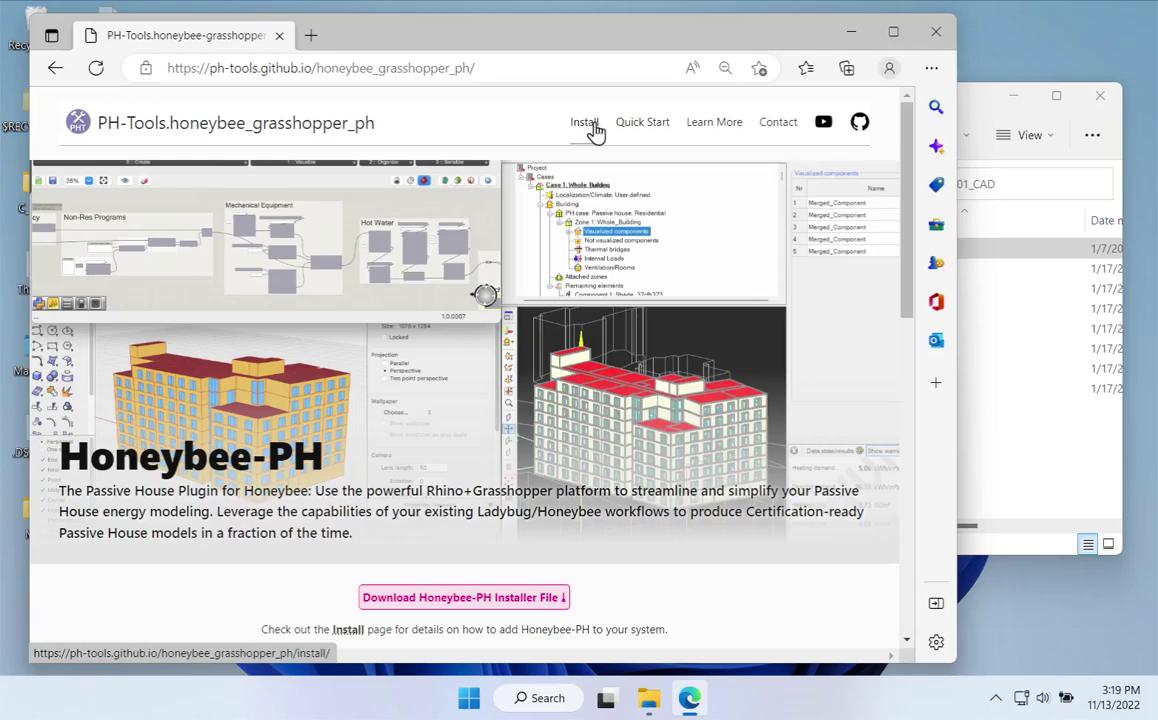
left_click(936, 32)
Step: Reposition and enlarge the 01_CAD folder window and narrow its navigation pane so all file columns fit
left_click_drag(887, 98, 779, 90)
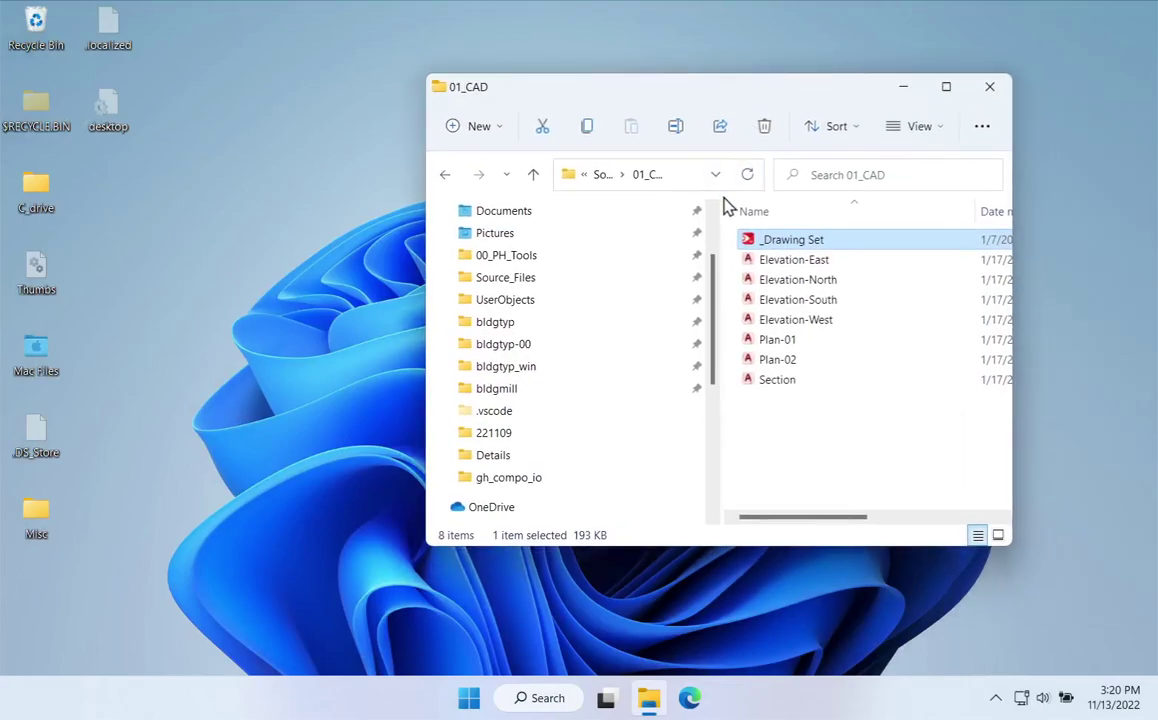
left_click_drag(718, 207, 589, 223)
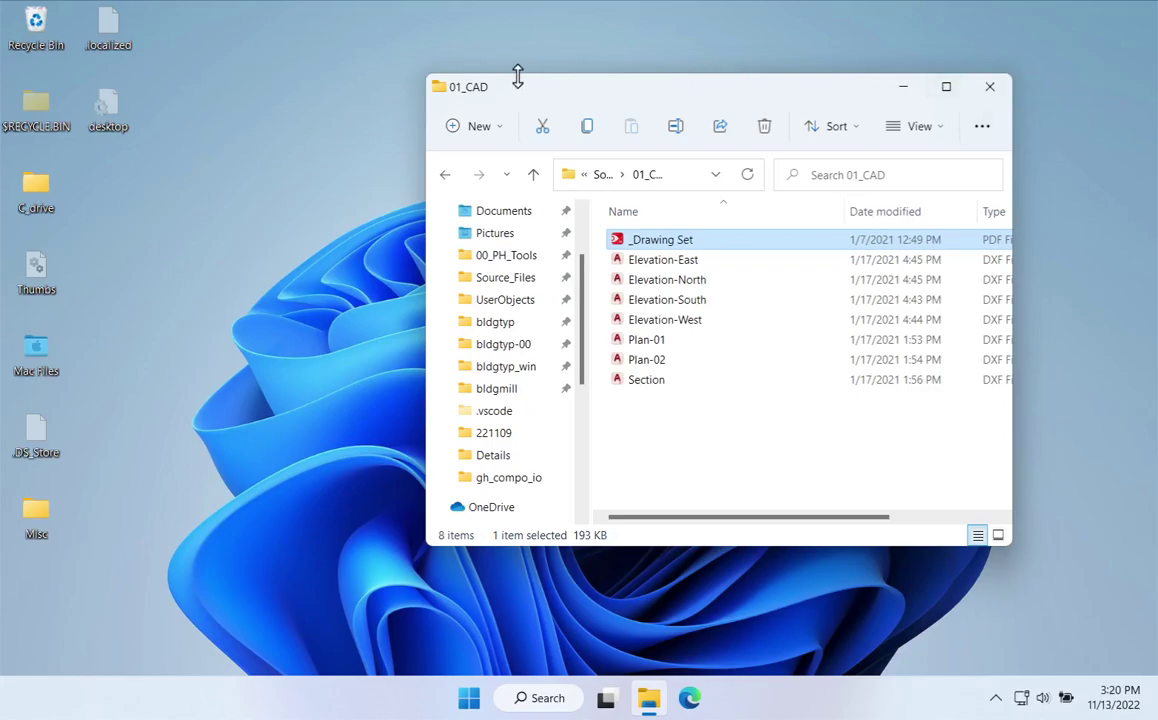
left_click_drag(426, 77, 114, 62)
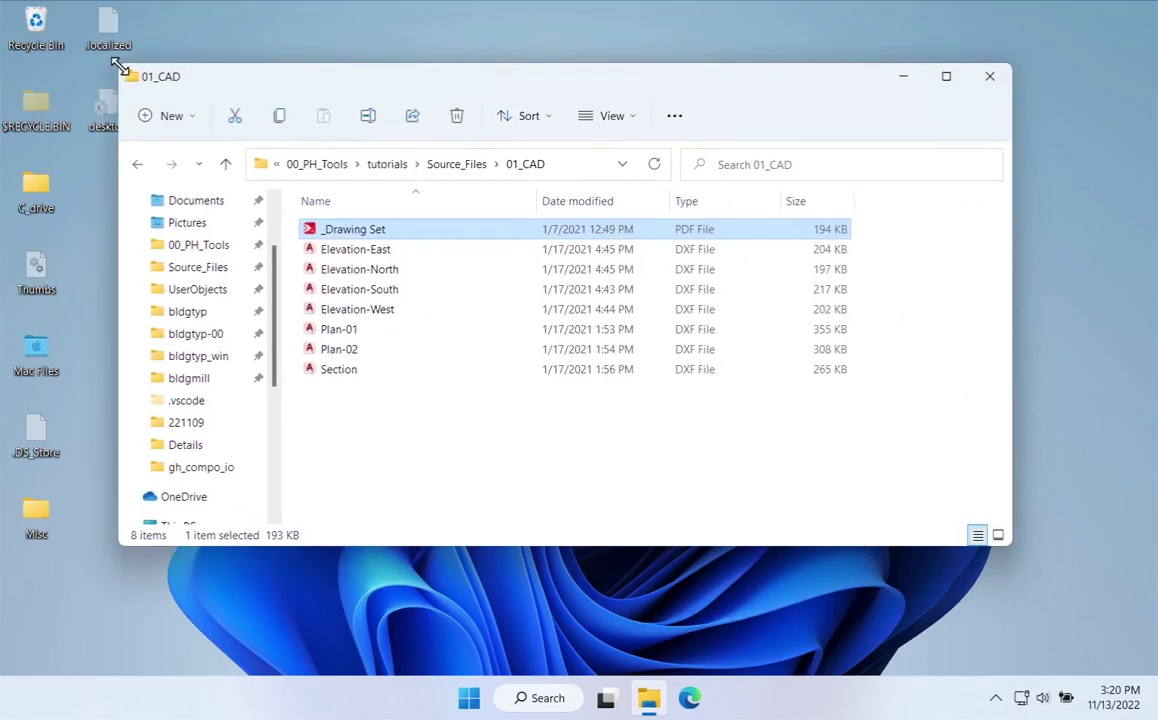
Step: Look at the Source_Files folder, return to 01_CAD and open the _Drawing Set PDF
left_click(450, 174)
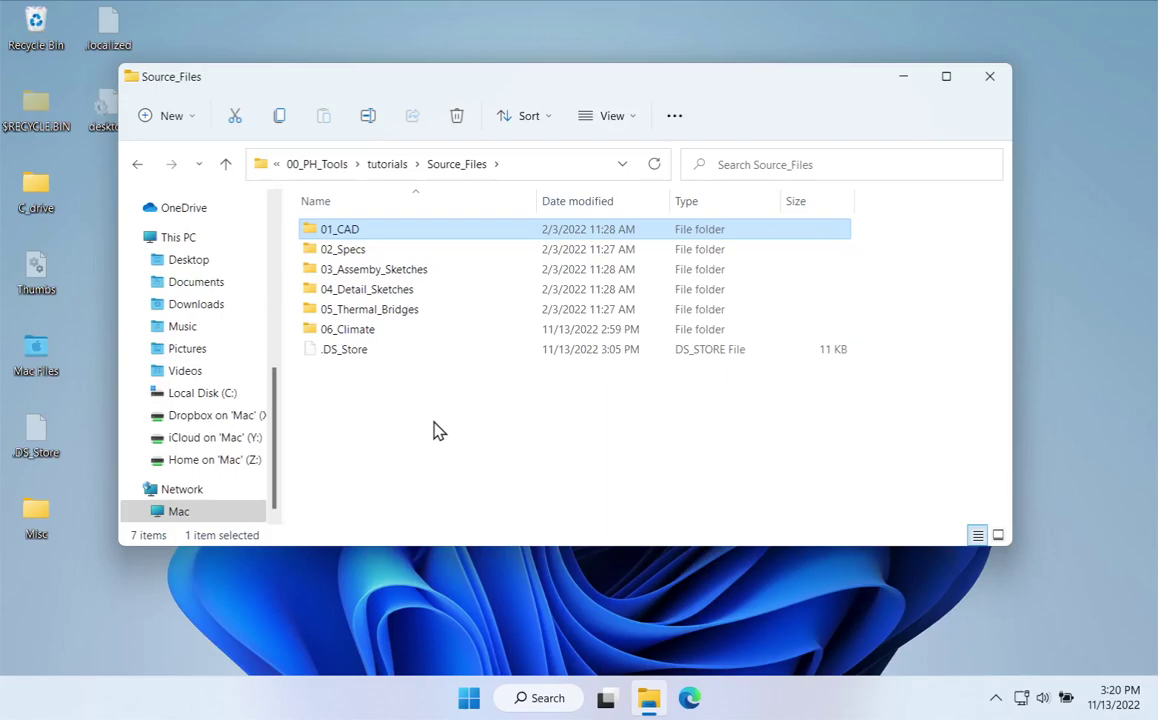
double_click(349, 240)
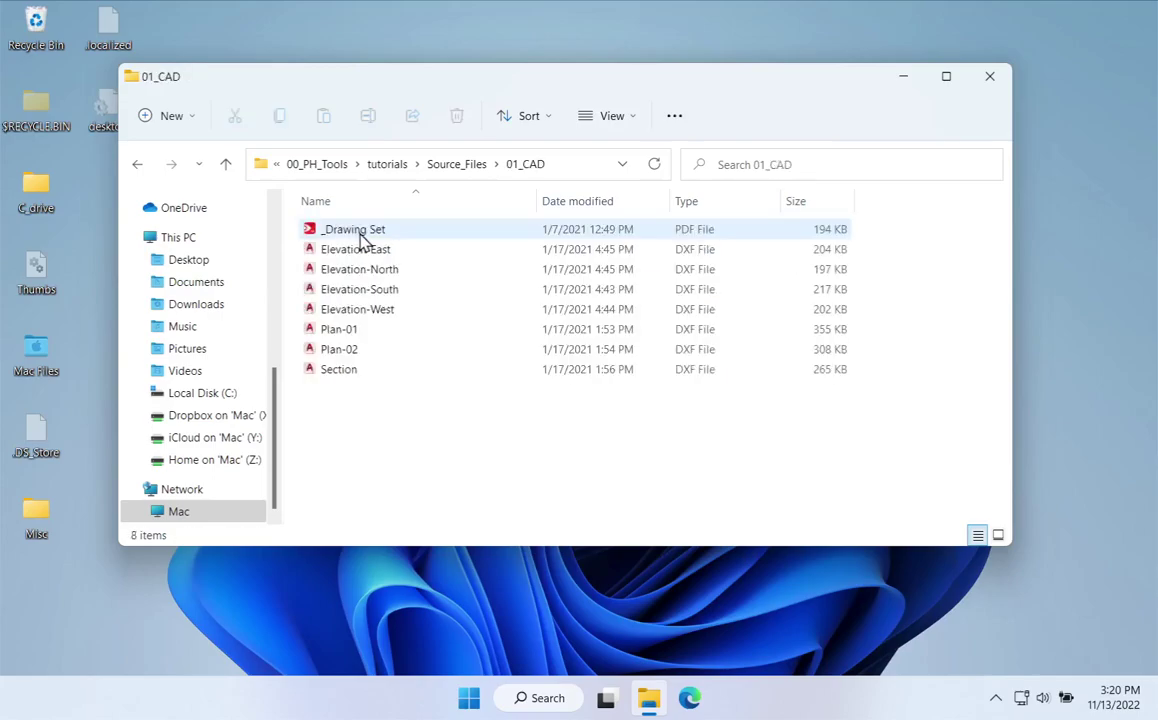
left_click(357, 234)
double_click(357, 232)
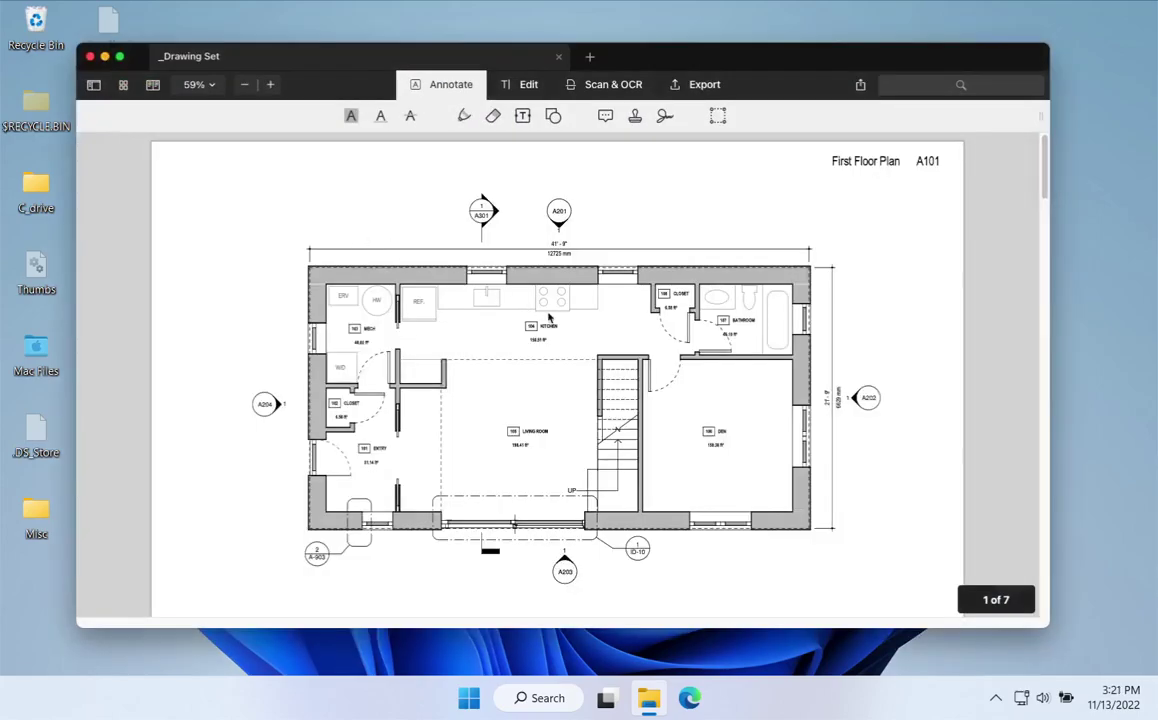
Step: Enlarge the PDF window and review the floor plans and the north, east and south elevations
left_click_drag(1027, 623, 1093, 692)
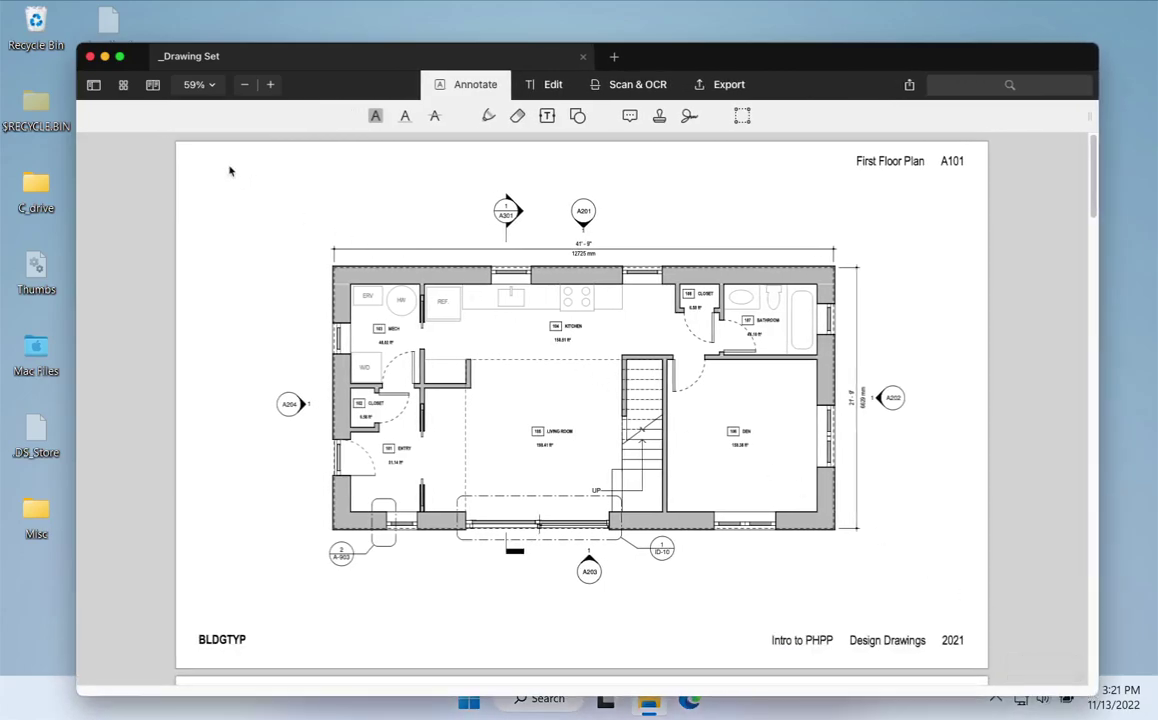
left_click_drag(76, 44, 30, 5)
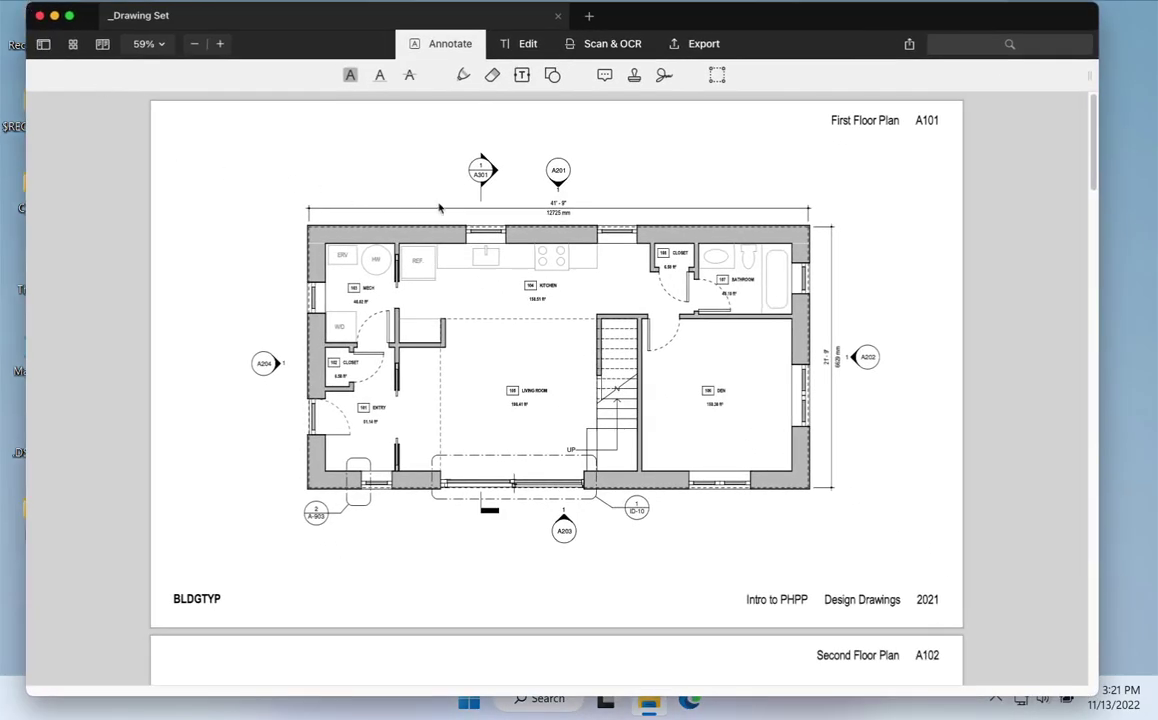
scroll(481, 261, "up", 2, "ctrl")
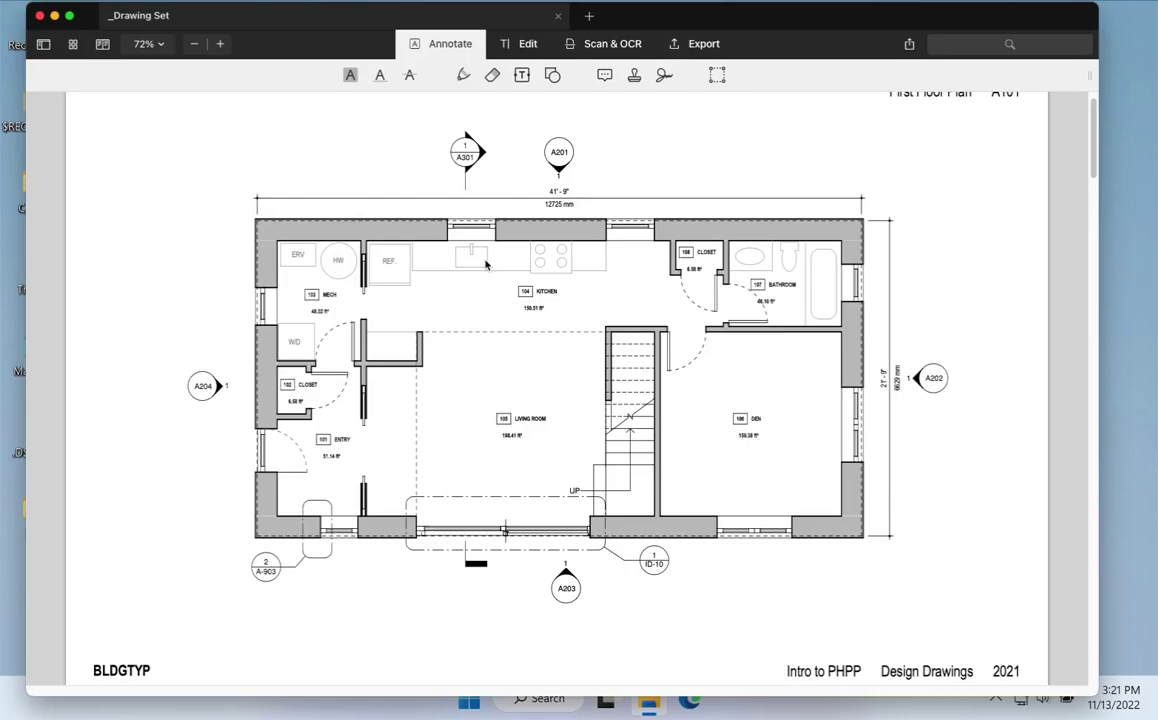
scroll(489, 267, "down", 5)
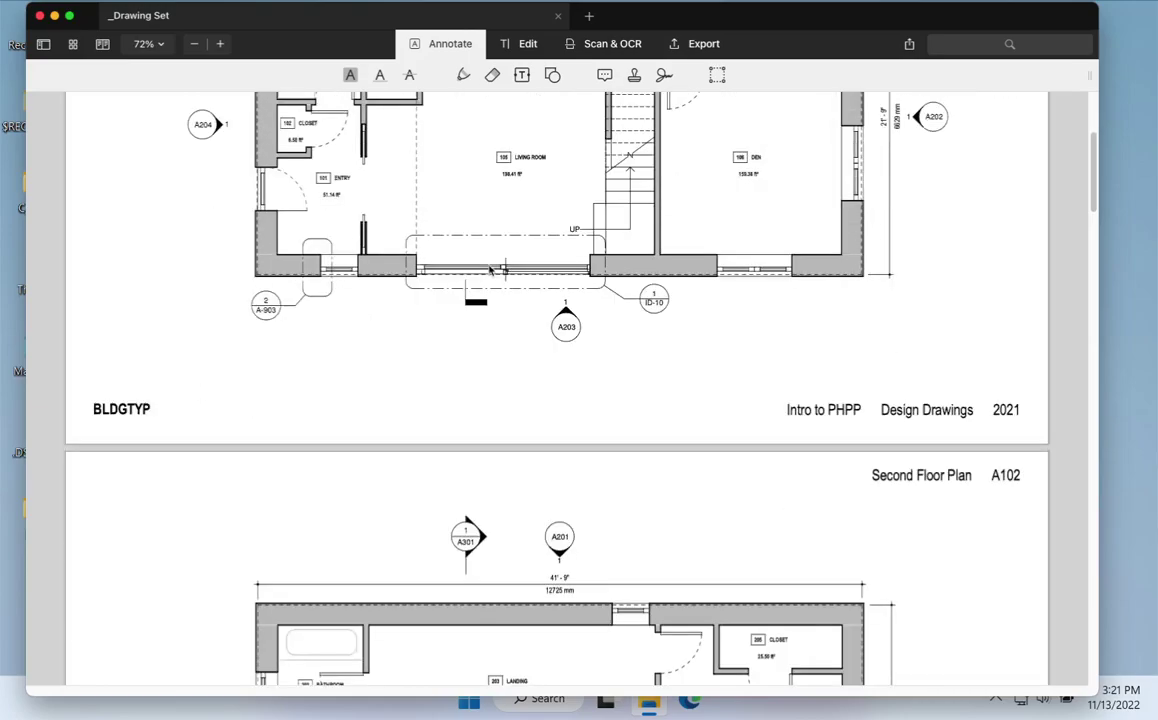
scroll(489, 267, "down", 10)
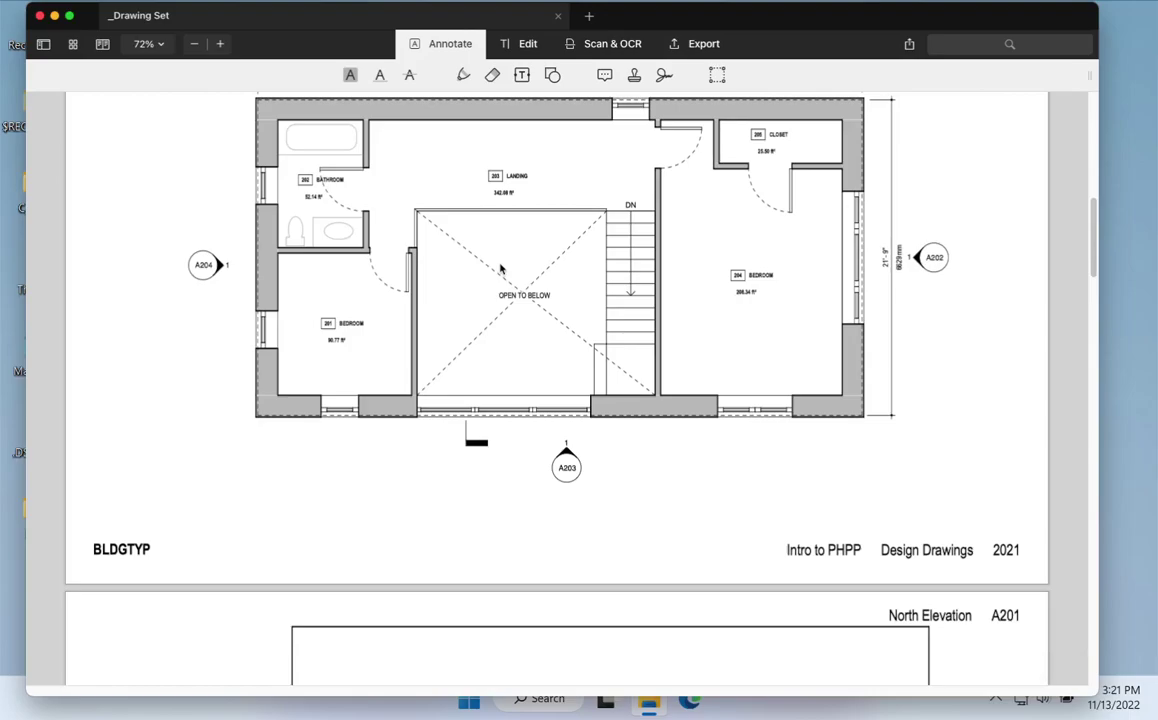
scroll(501, 268, "down", 9)
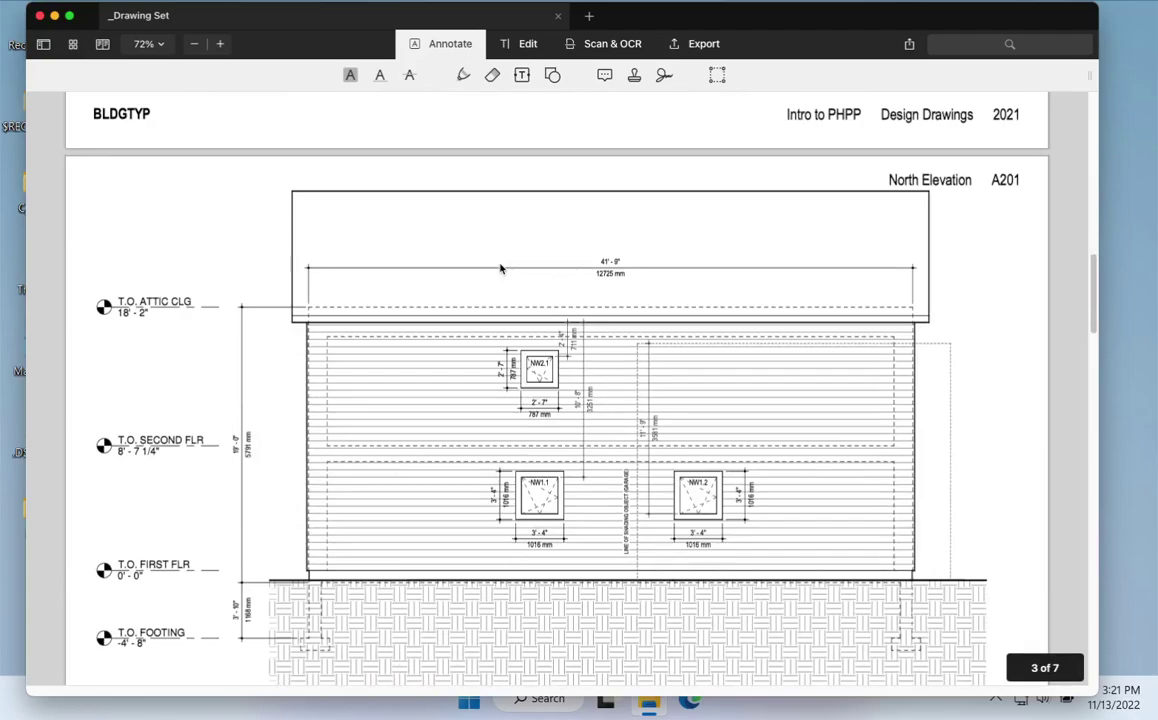
scroll(501, 268, "down", 12)
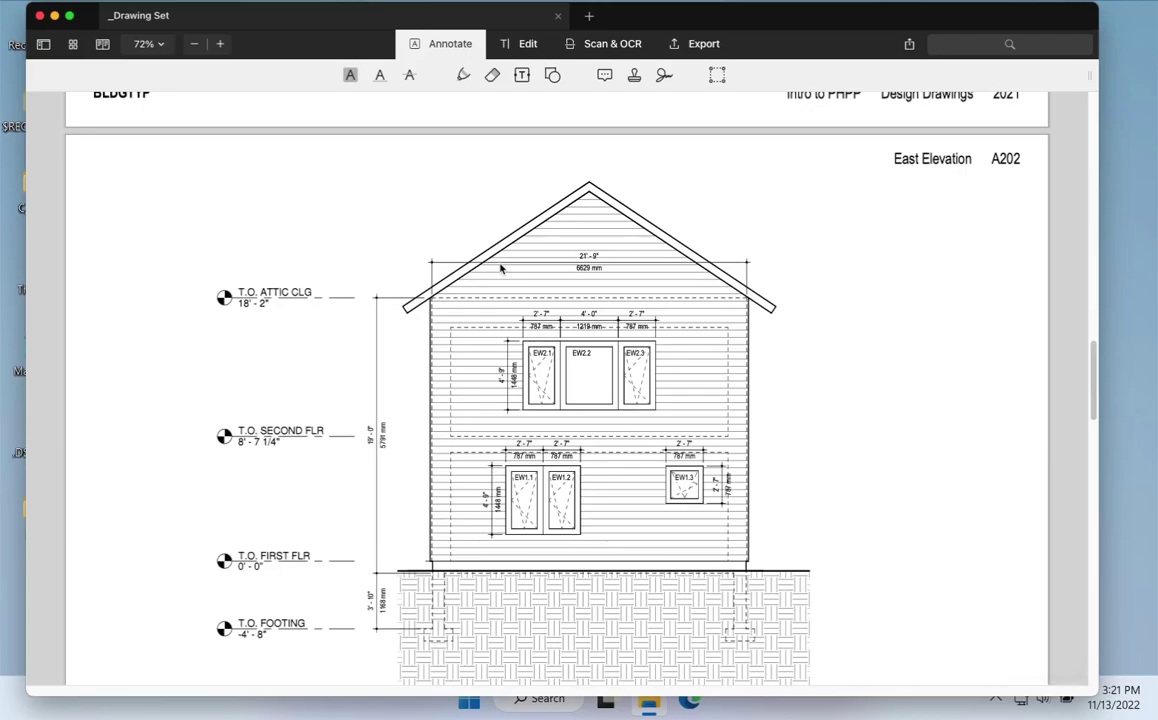
scroll(501, 268, "down", 12)
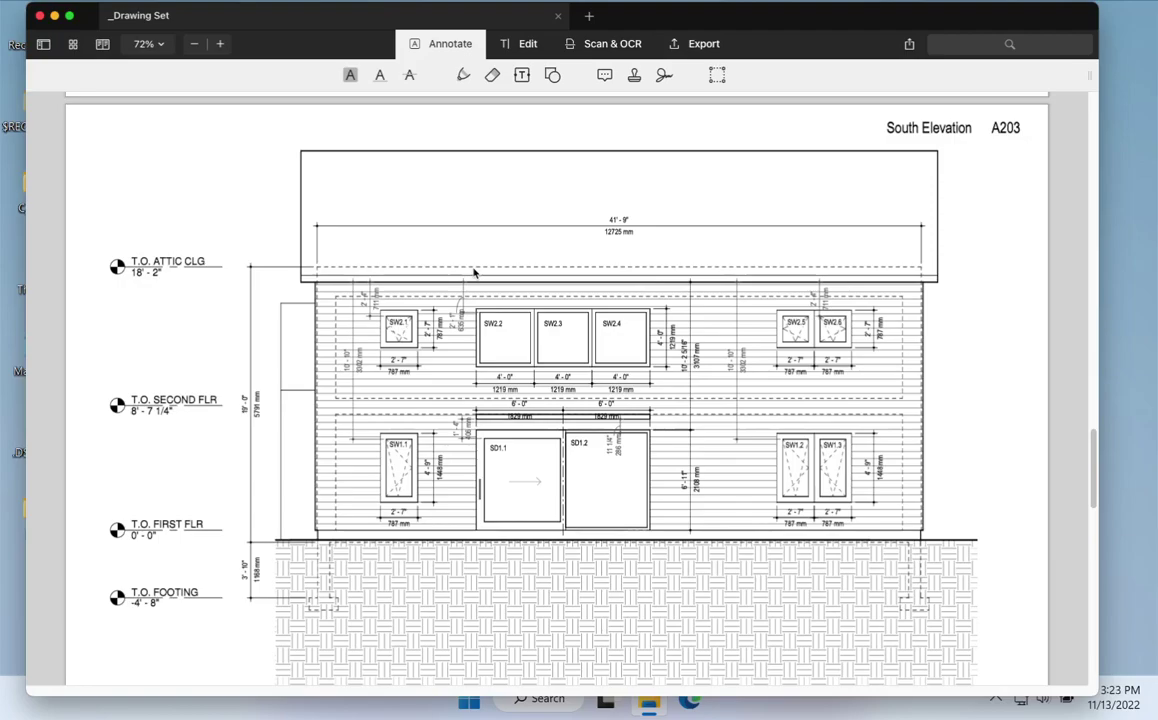
Step: Close the drawing set and select all files in the 01_CAD folder, from _Drawing Set to Section
left_click(39, 15)
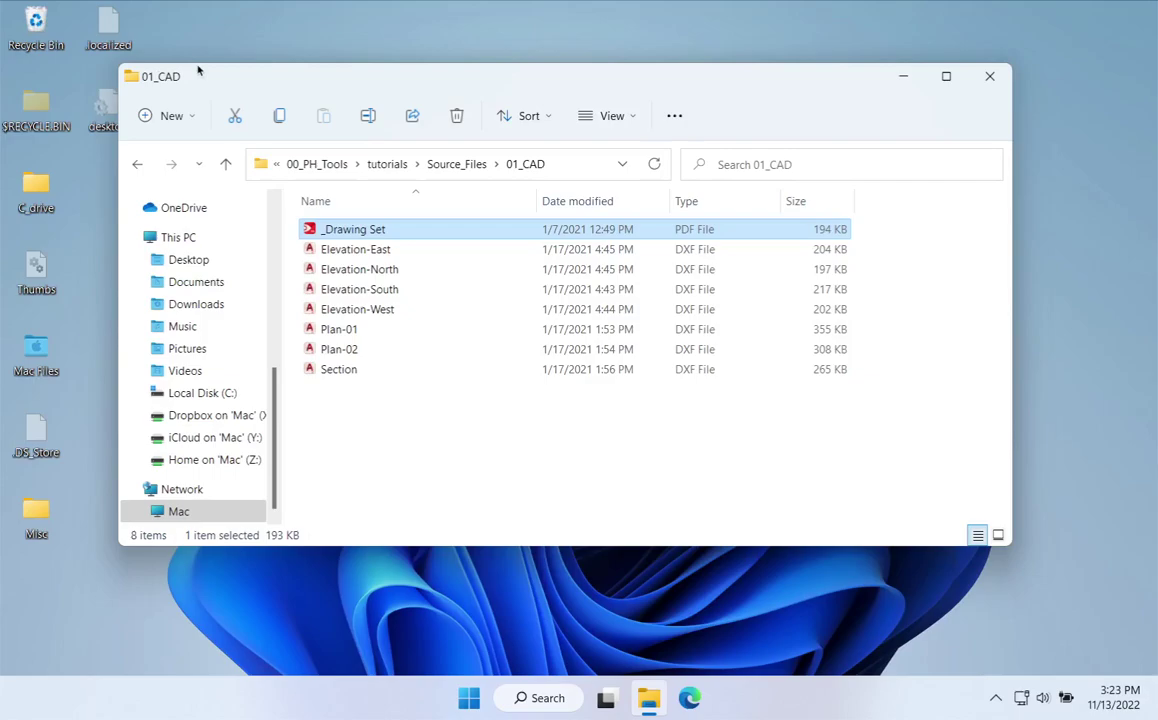
left_click(357, 376, "shift")
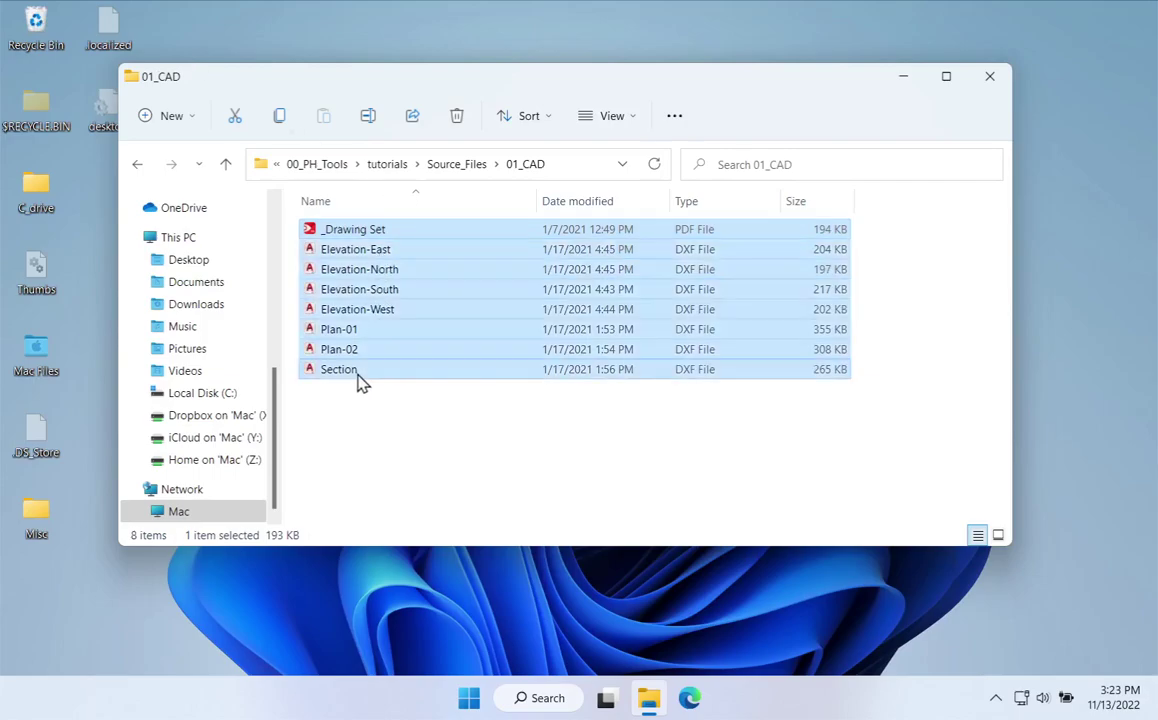
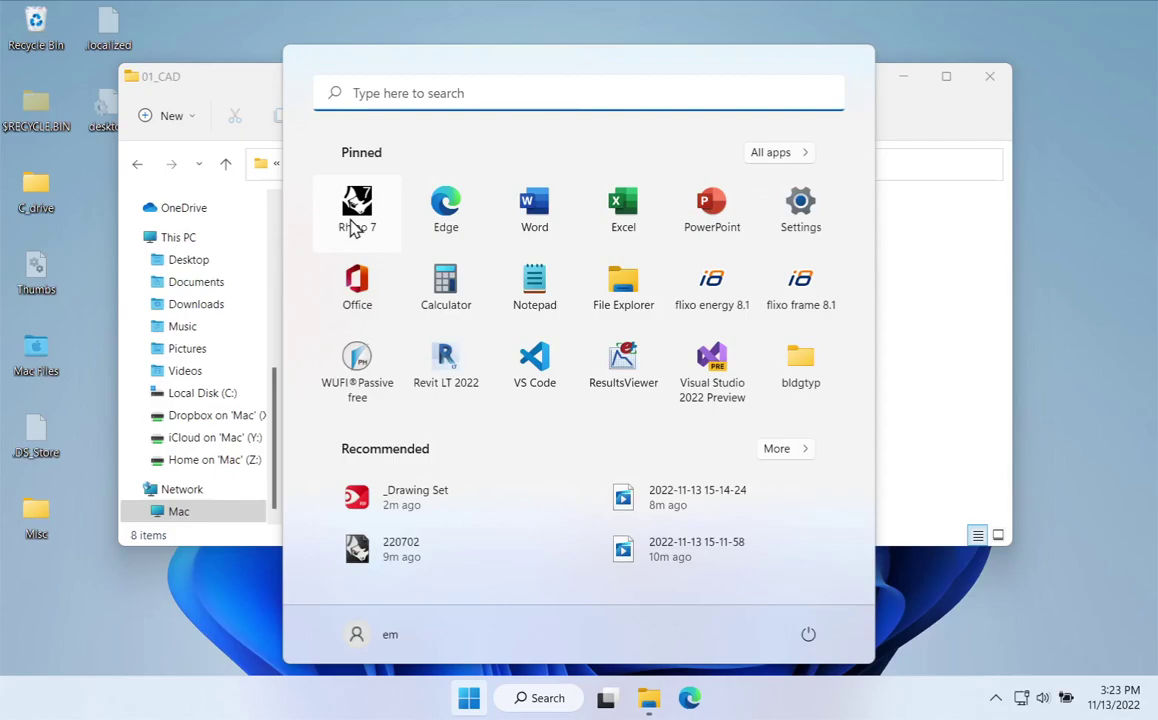
Step: Launch Rhino 7 as administrator and create a new model from the Large Objects - Inches template
right_click(378, 216)
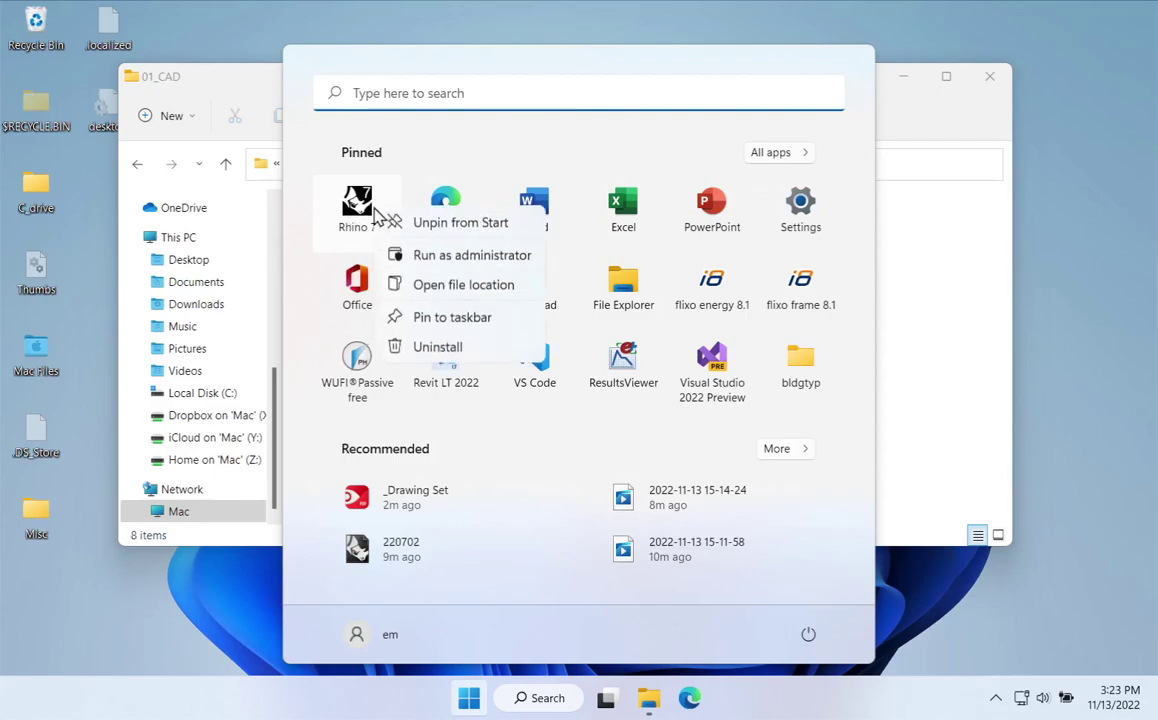
left_click(441, 258)
left_click(486, 500)
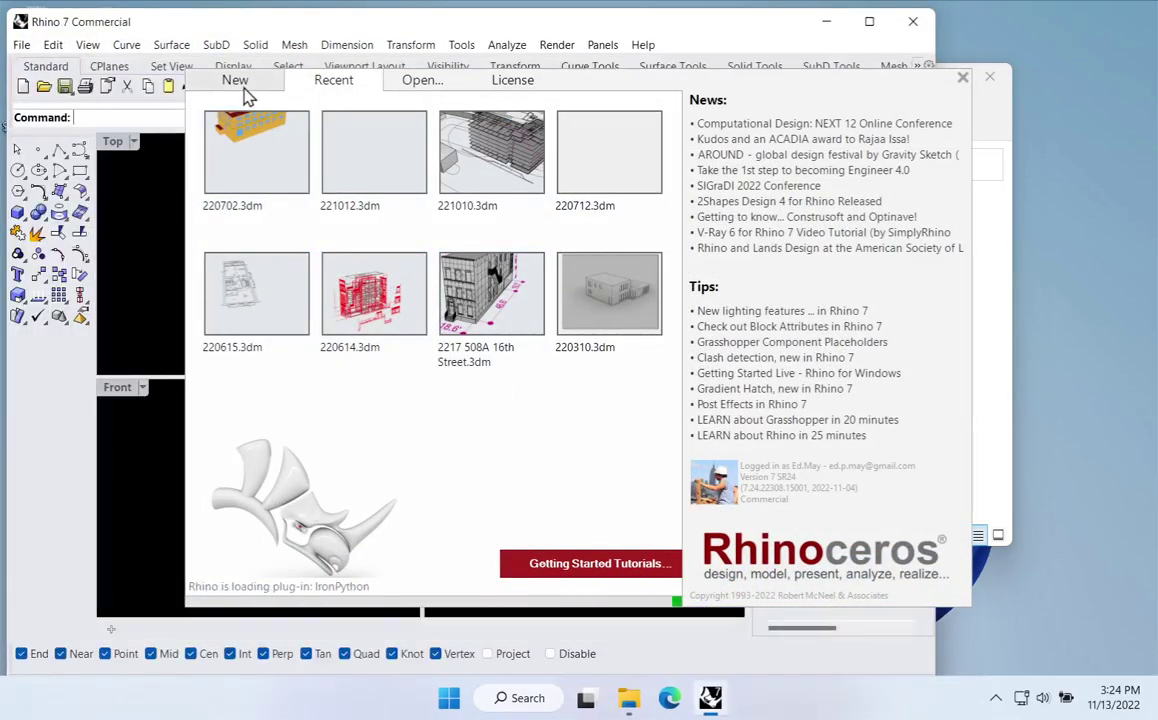
left_click(238, 92)
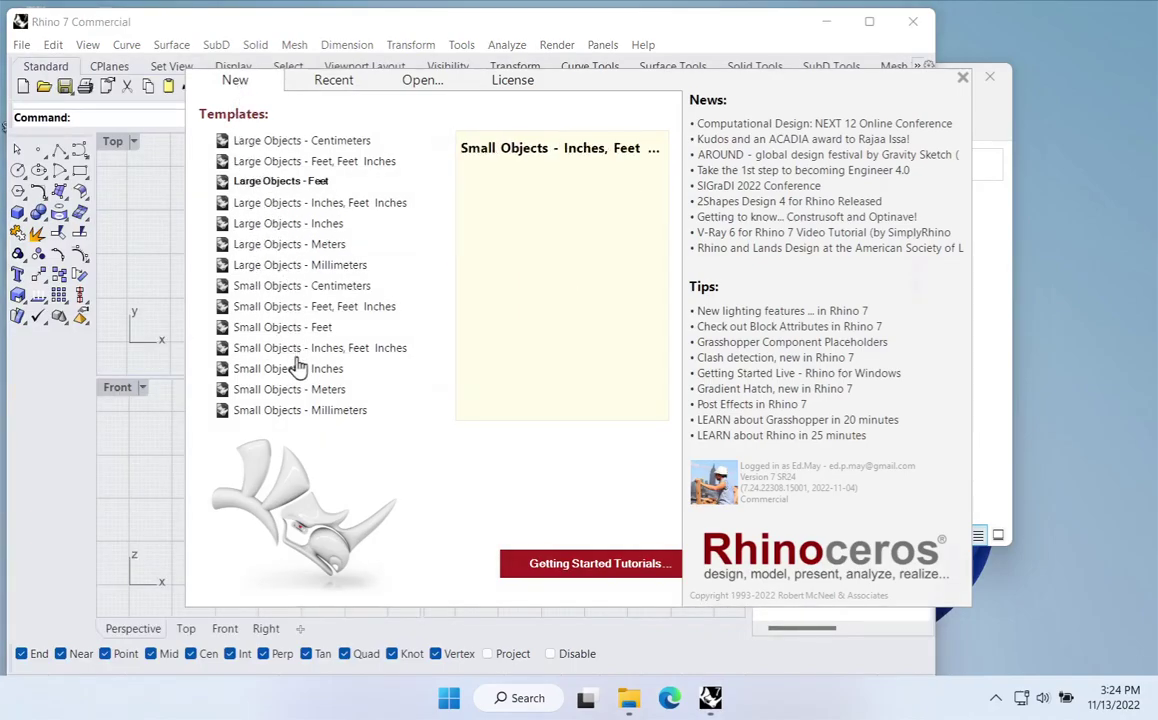
left_click(330, 228)
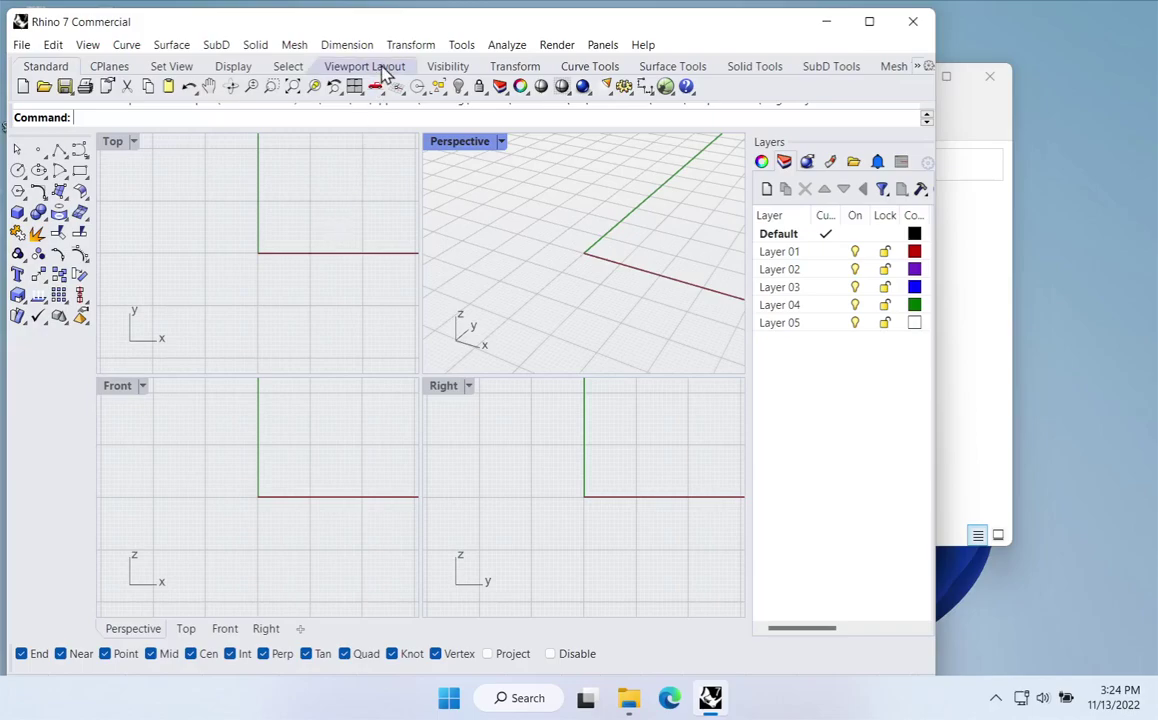
Step: Use the Units command to check the model units and tolerances, leaving the document properties without changes
left_click_drag(398, 26, 404, 21)
right_click_drag(575, 255, 507, 248)
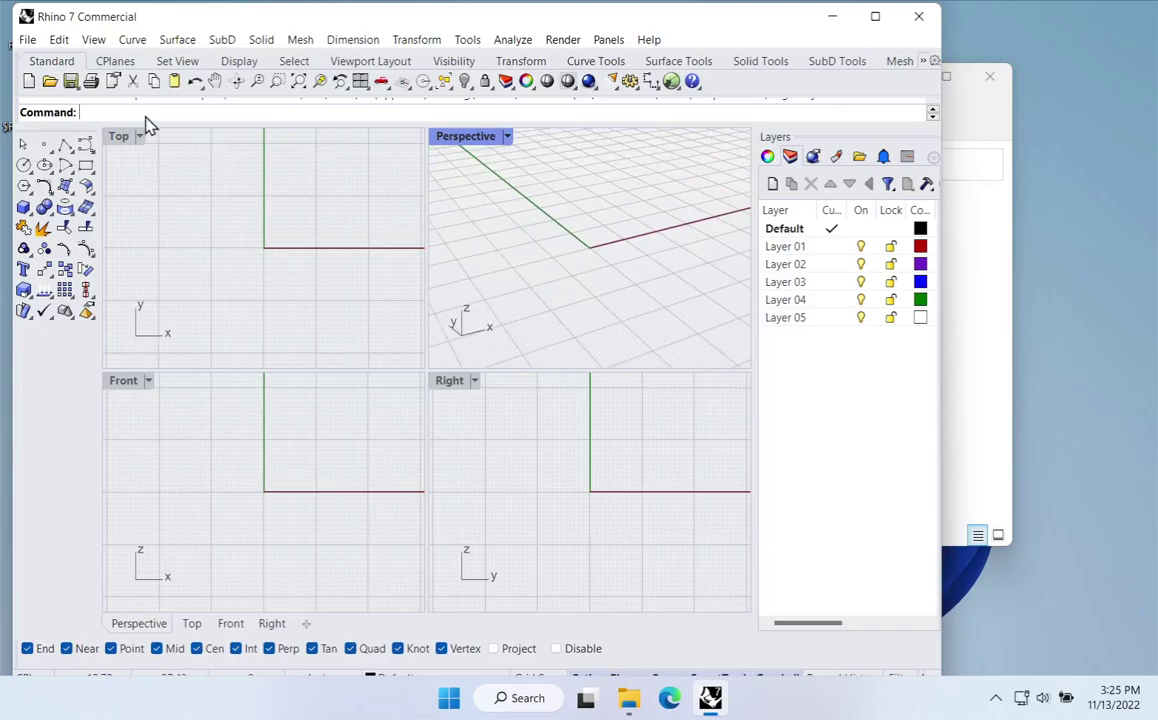
type("Und")
key("BackSpace")
key("BackSpace")
type("it")
key("Return")
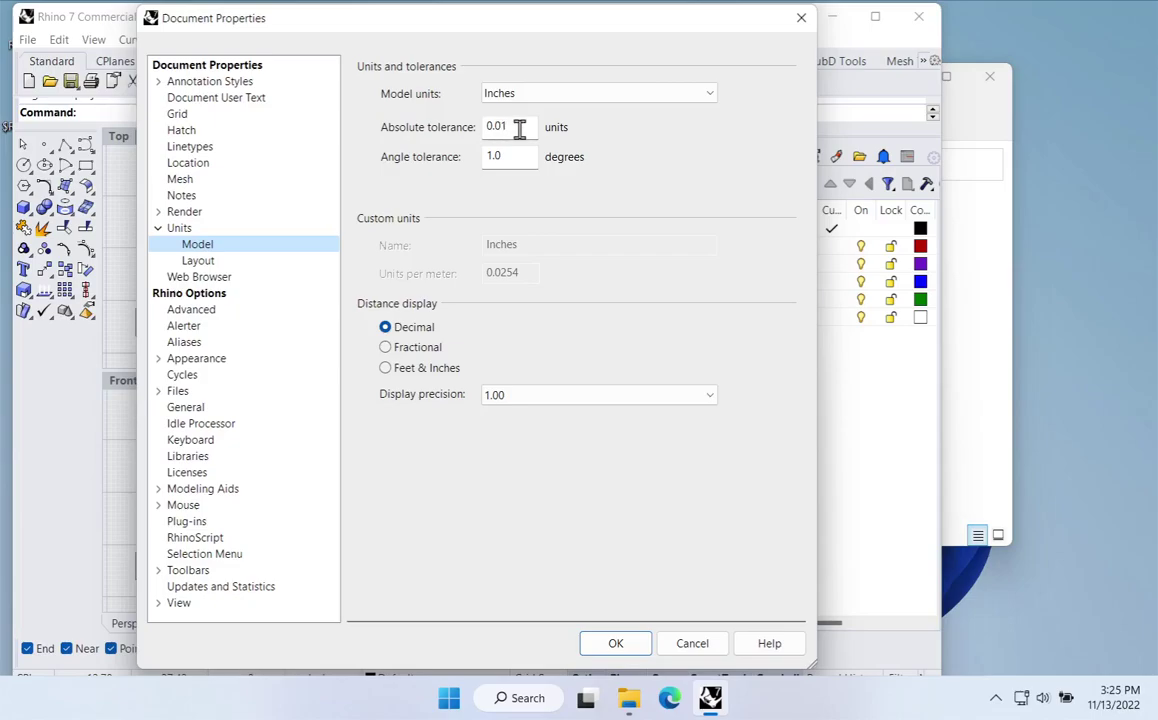
left_click(693, 644)
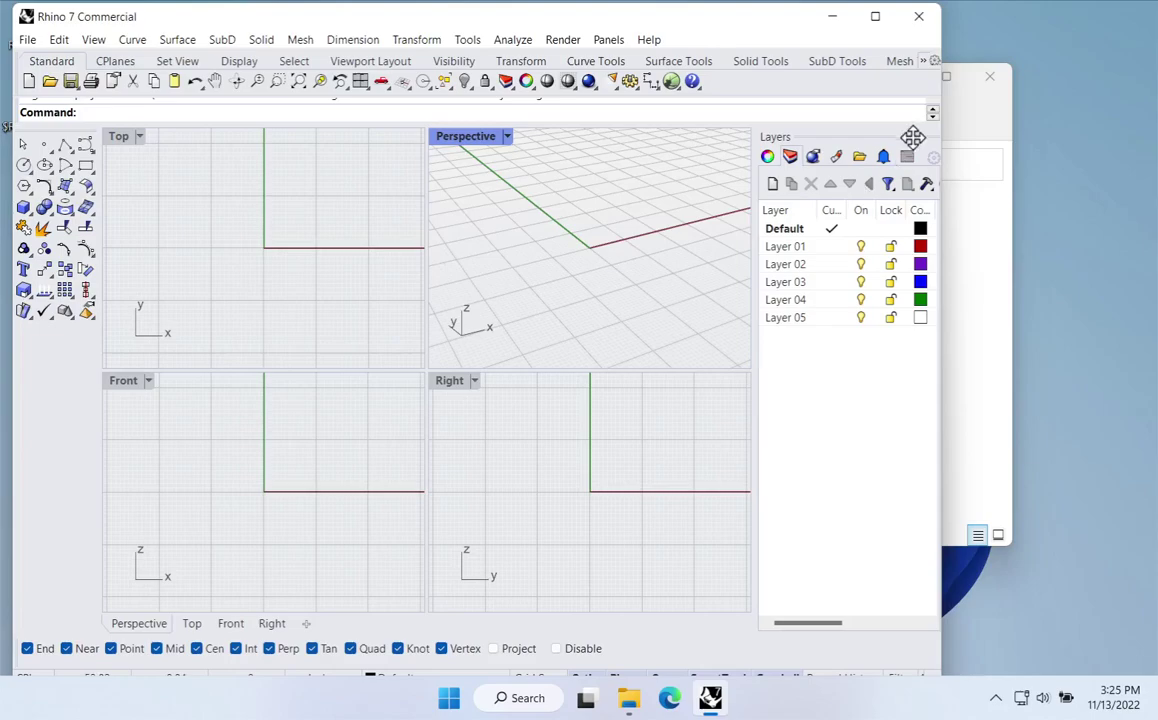
Step: Switch to File Explorer, select the Elevation-East DXF and move the folder window aside
left_click(970, 119)
left_click(393, 252)
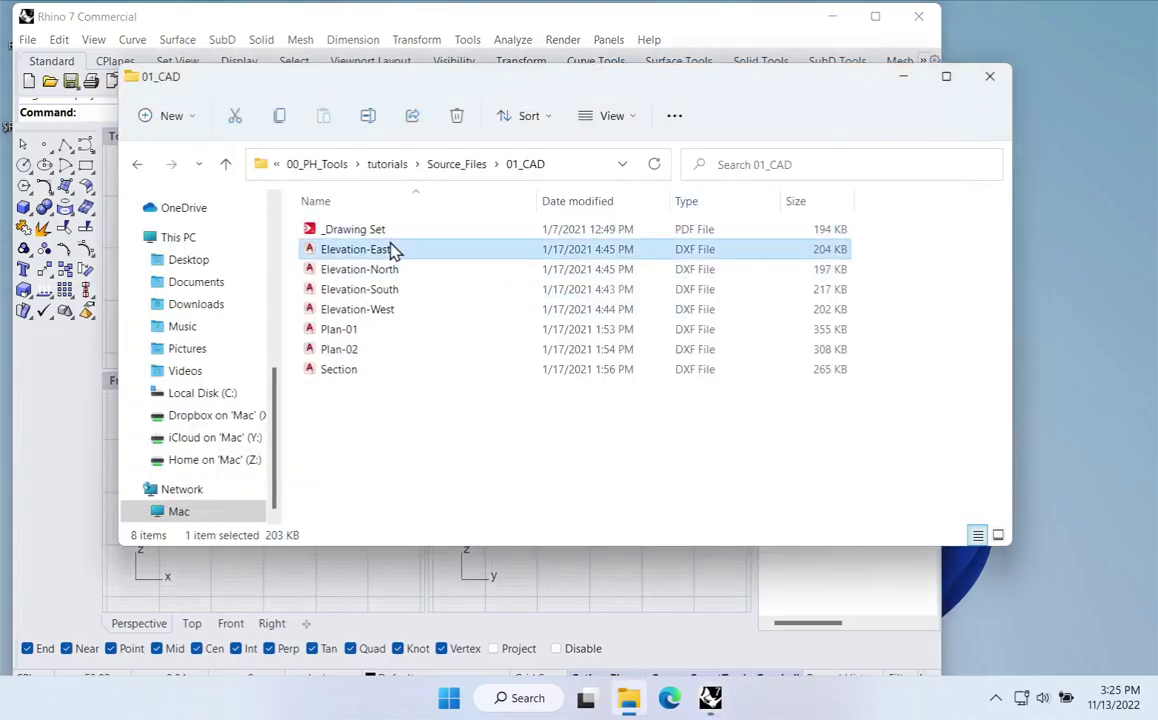
left_click_drag(398, 84, 580, 97)
mouse_move(545, 262)
left_mouse_down()
mouse_move(196, 185)
mouse_move(468, 279)
mouse_move(538, 271)
left_mouse_up()
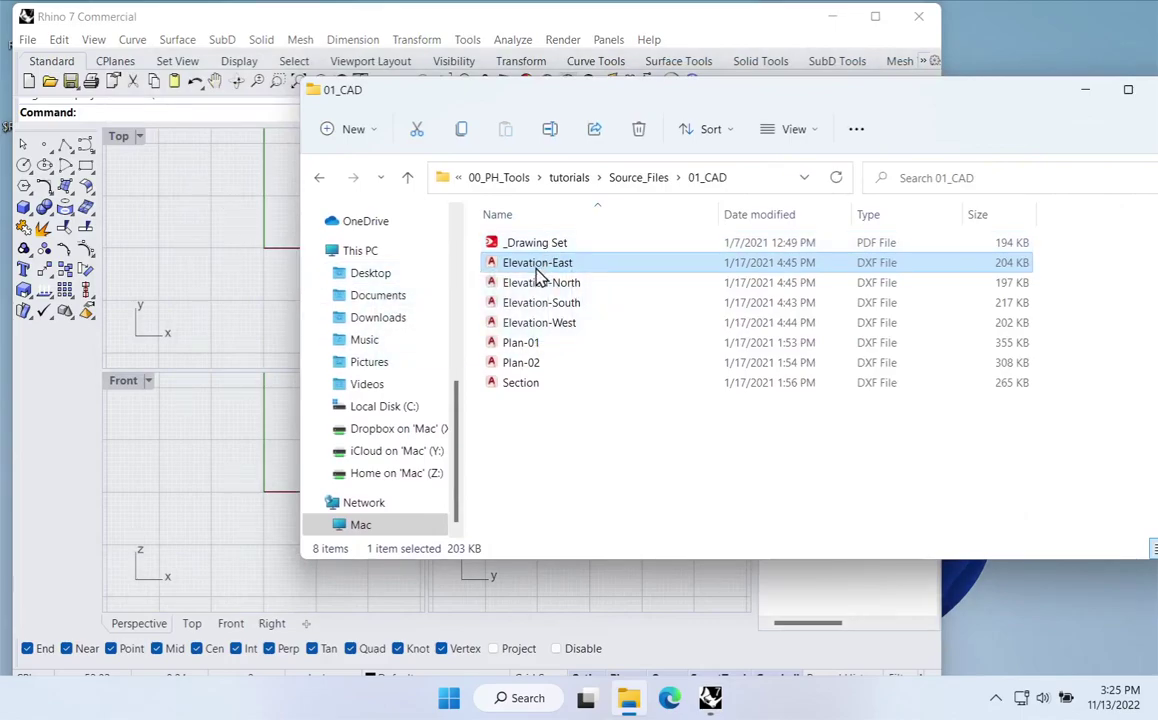
Step: Switch back to Rhino and choose the Plan-01 DXF from the 01_CAD folder for import
left_click(168, 26)
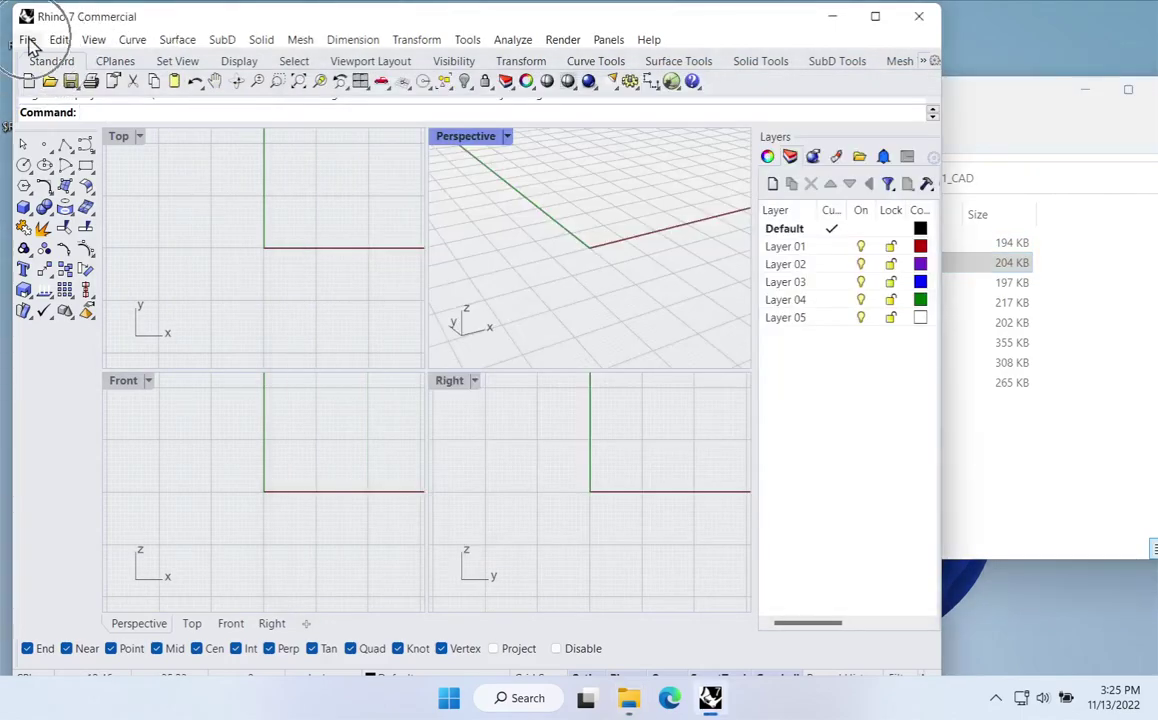
left_click(27, 40)
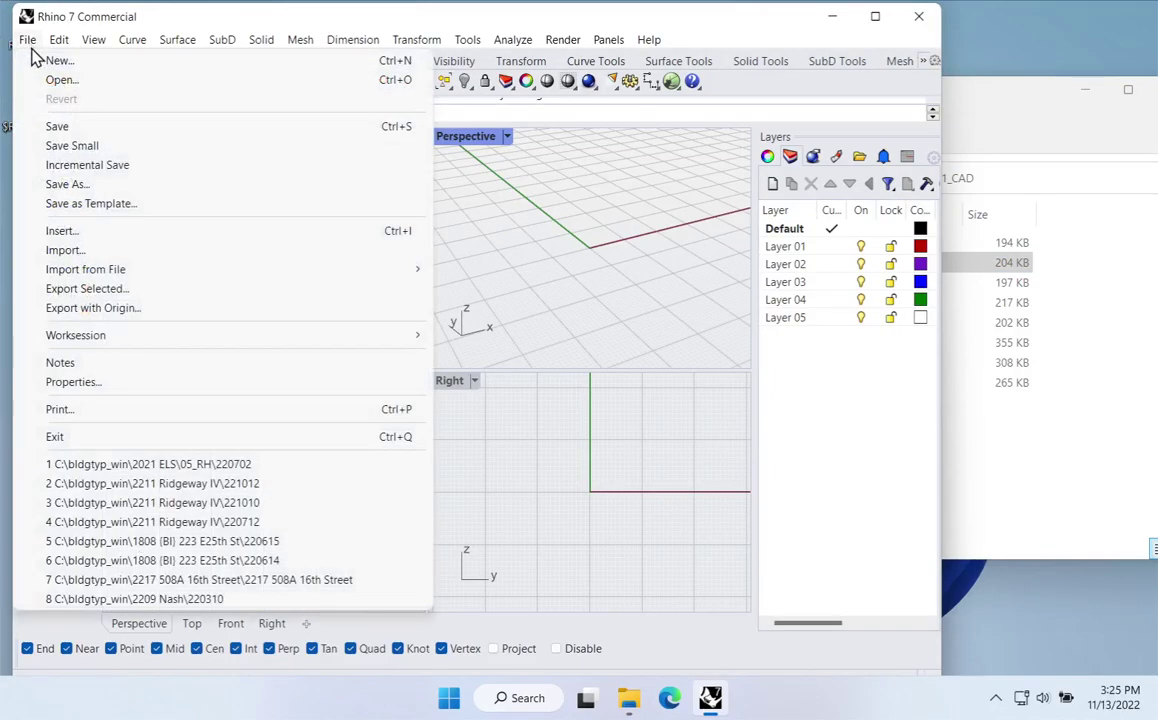
left_click(60, 250)
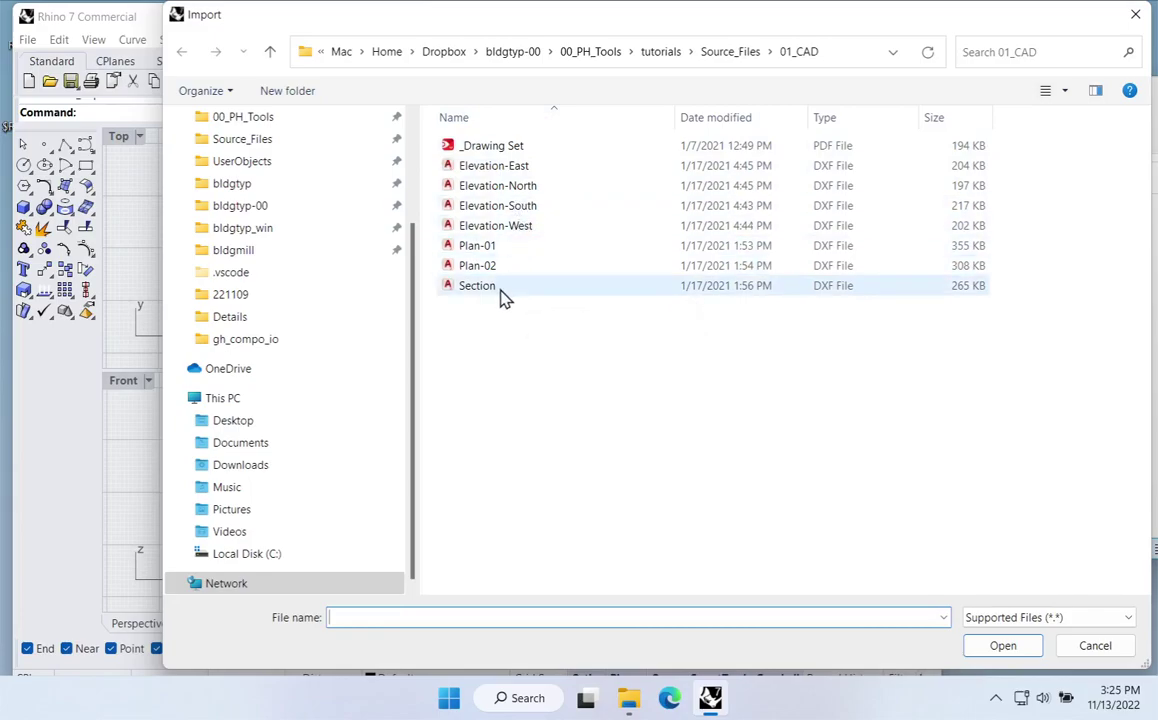
left_click(480, 247)
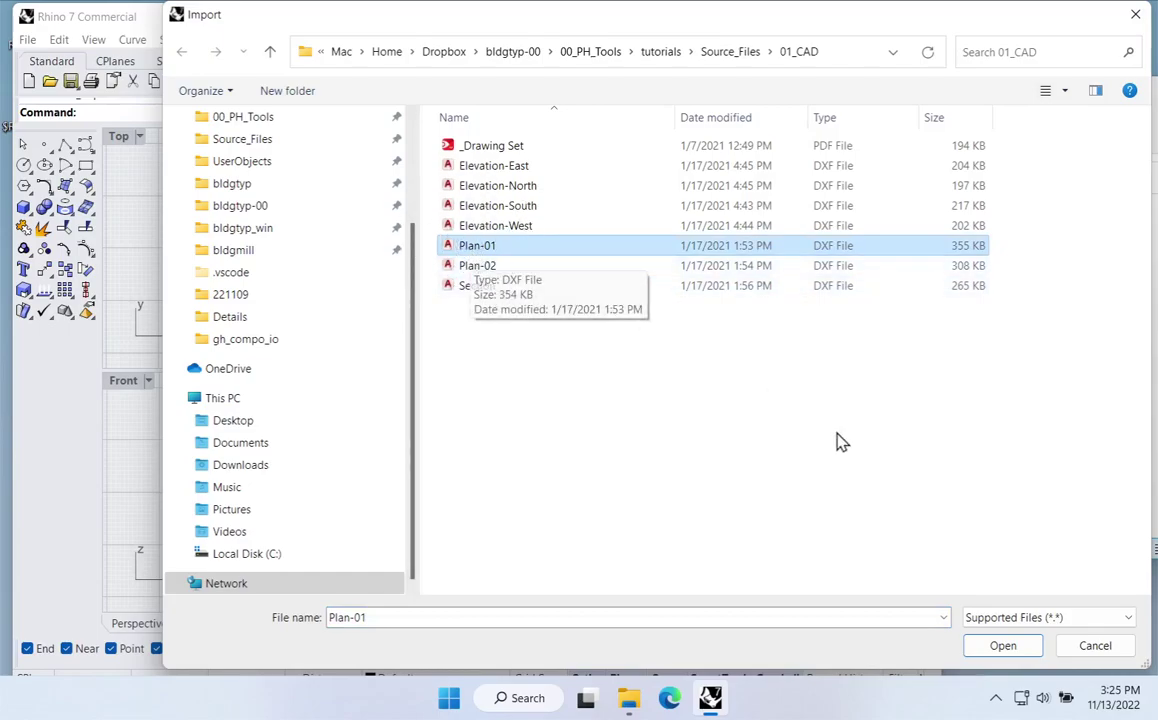
left_click(1008, 648)
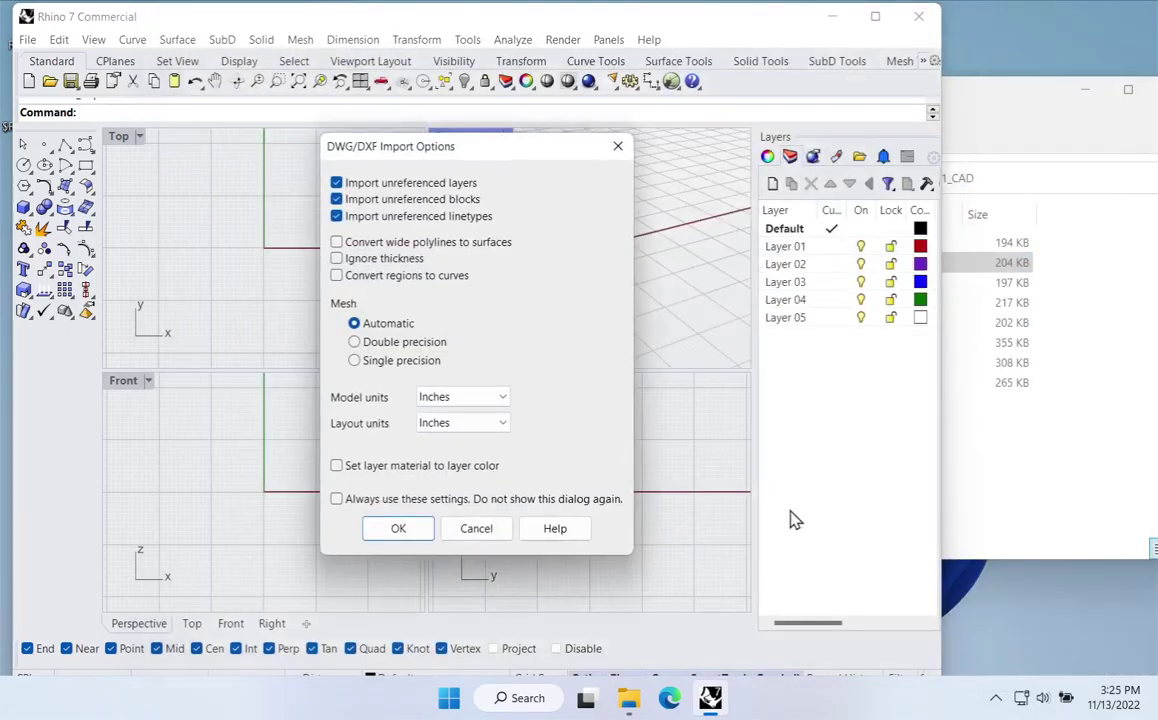
Step: Import the Plan-01 drawing with the model units kept at Inches
left_click(413, 400)
left_click(413, 400)
left_click(447, 399)
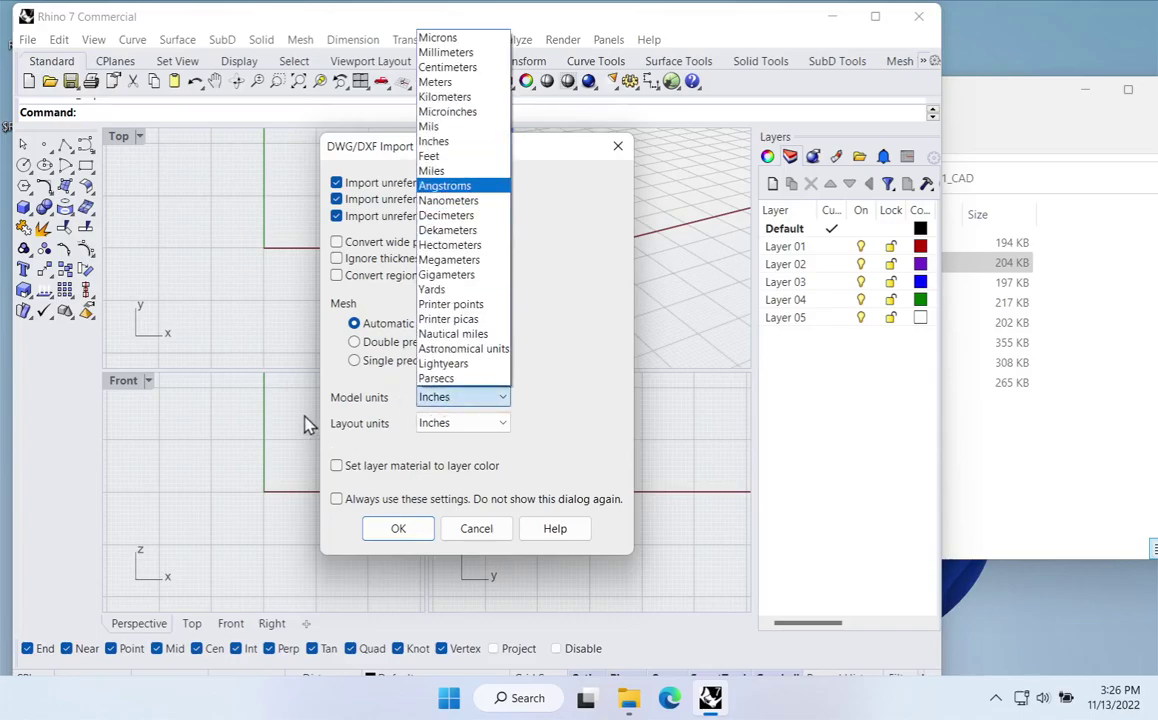
left_click(500, 398)
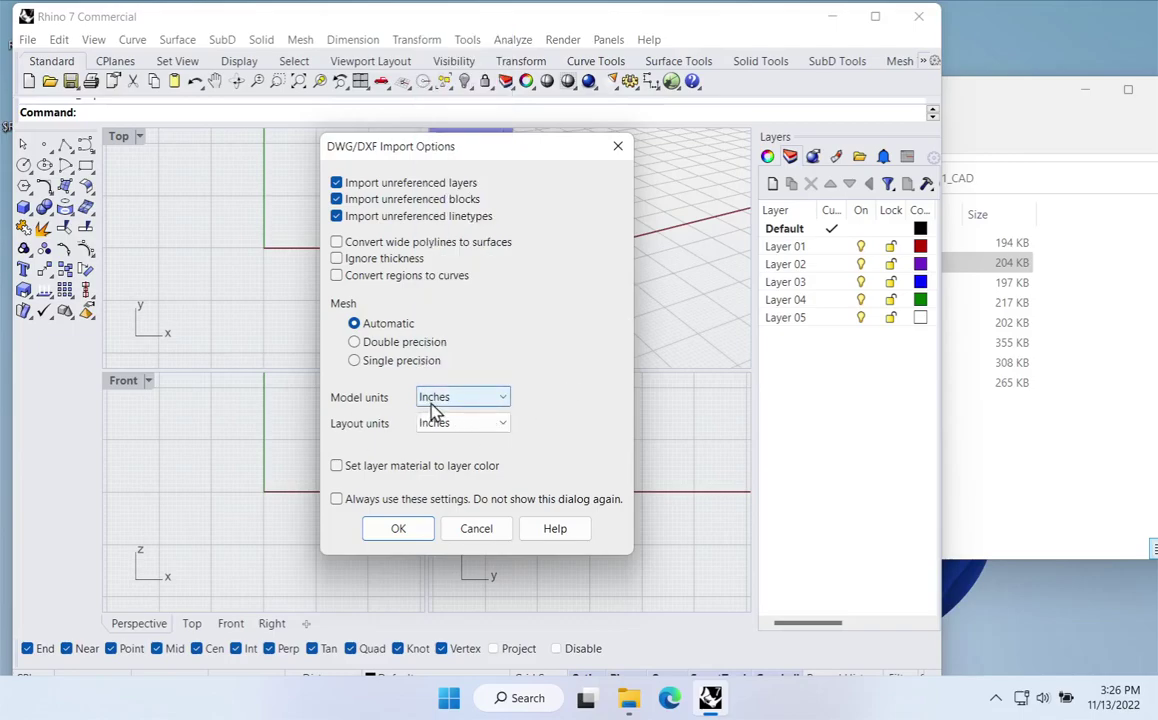
left_click(396, 530)
scroll(240, 248, "down", 6)
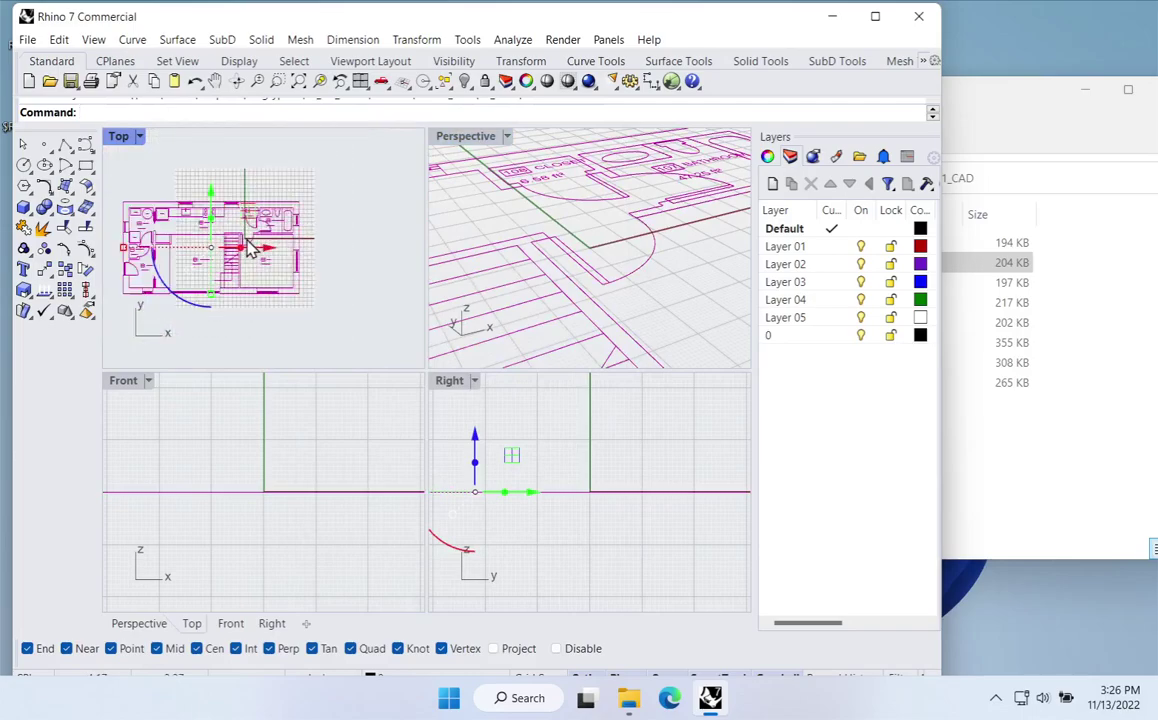
Step: Examine the imported floor plan close up and as a whole in the Top and Perspective views
double_click(120, 138)
scroll(242, 326, "up", 2)
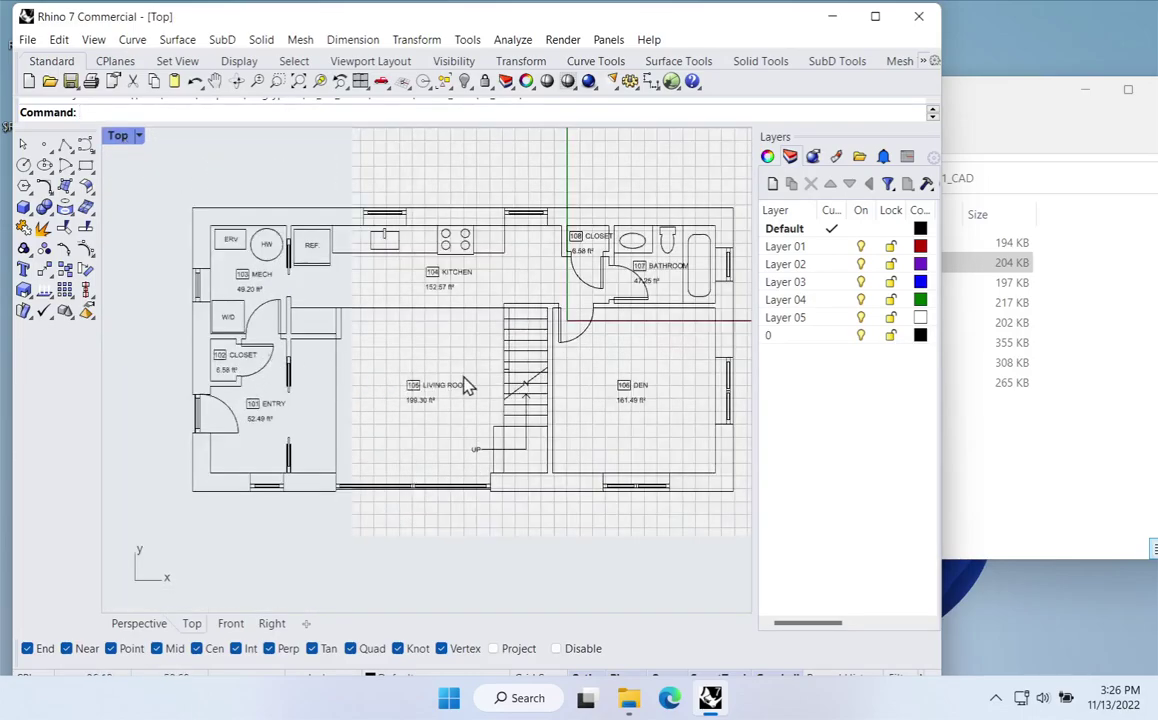
scroll(450, 375, "up", 1)
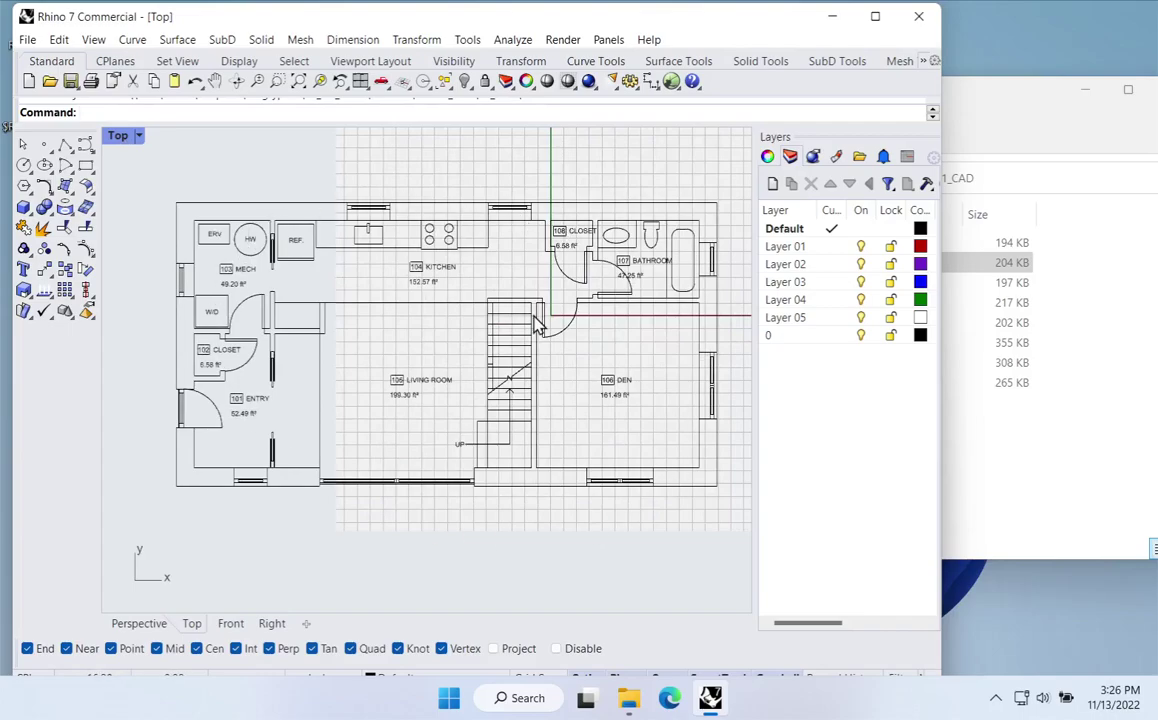
scroll(536, 325, "up", 4)
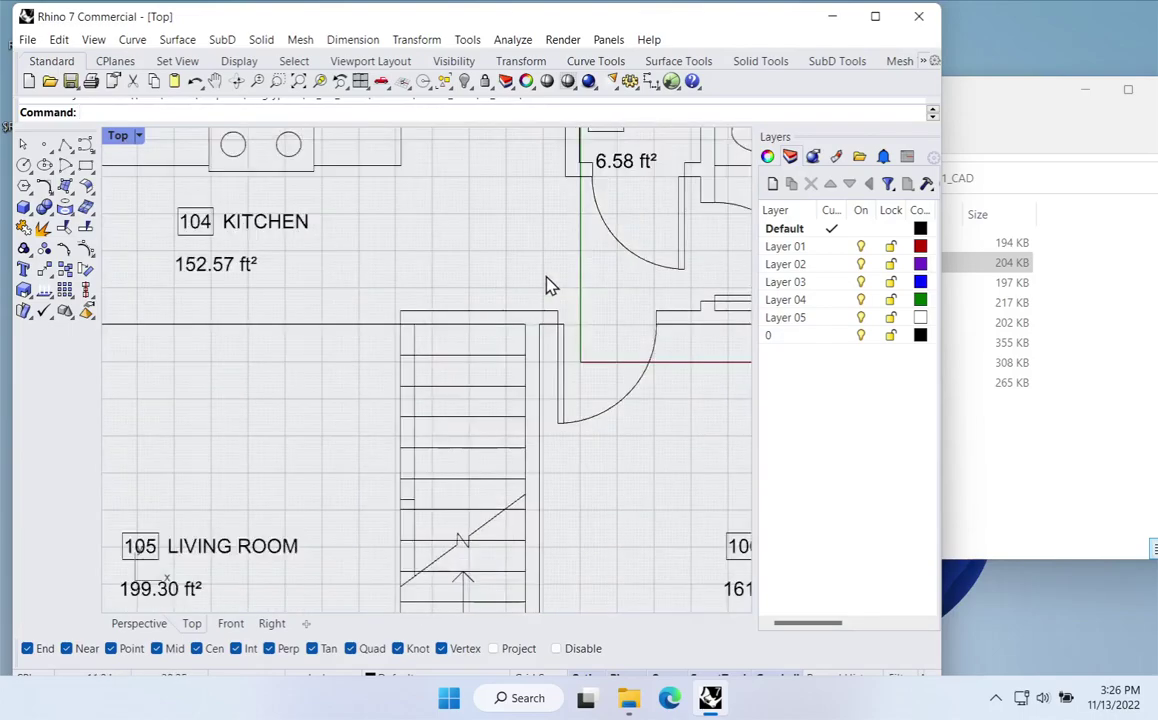
scroll(540, 347, "down", 3)
scroll(540, 347, "down", 3)
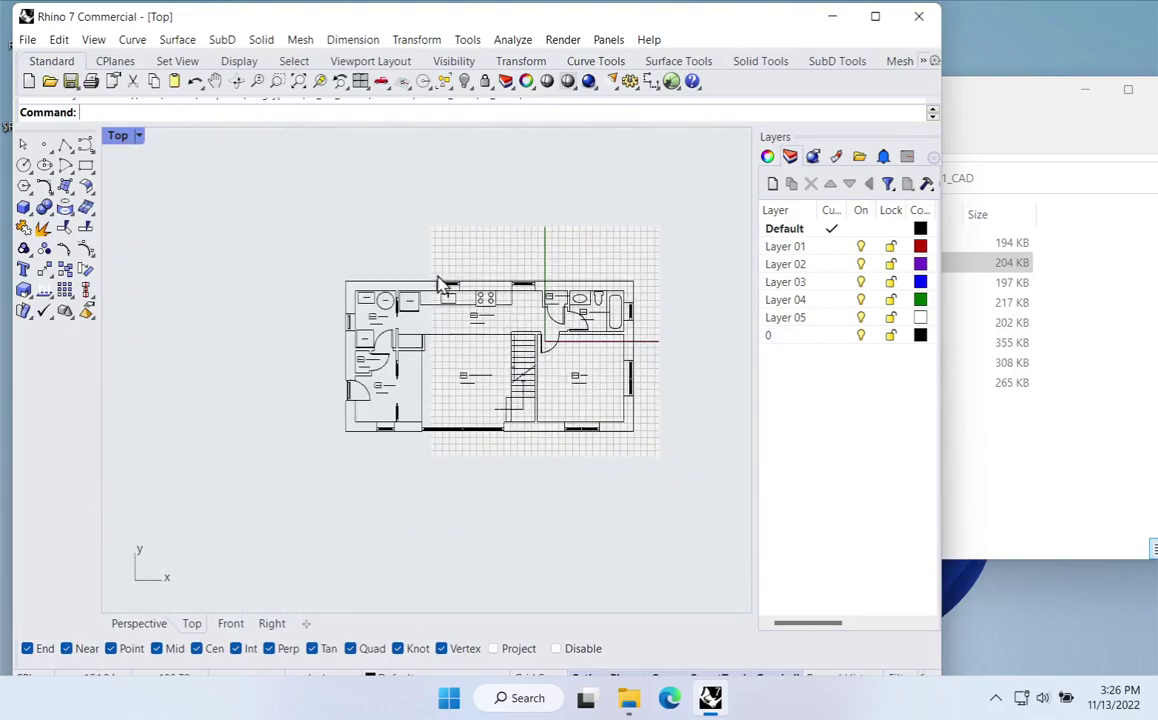
double_click(116, 136)
double_click(445, 137)
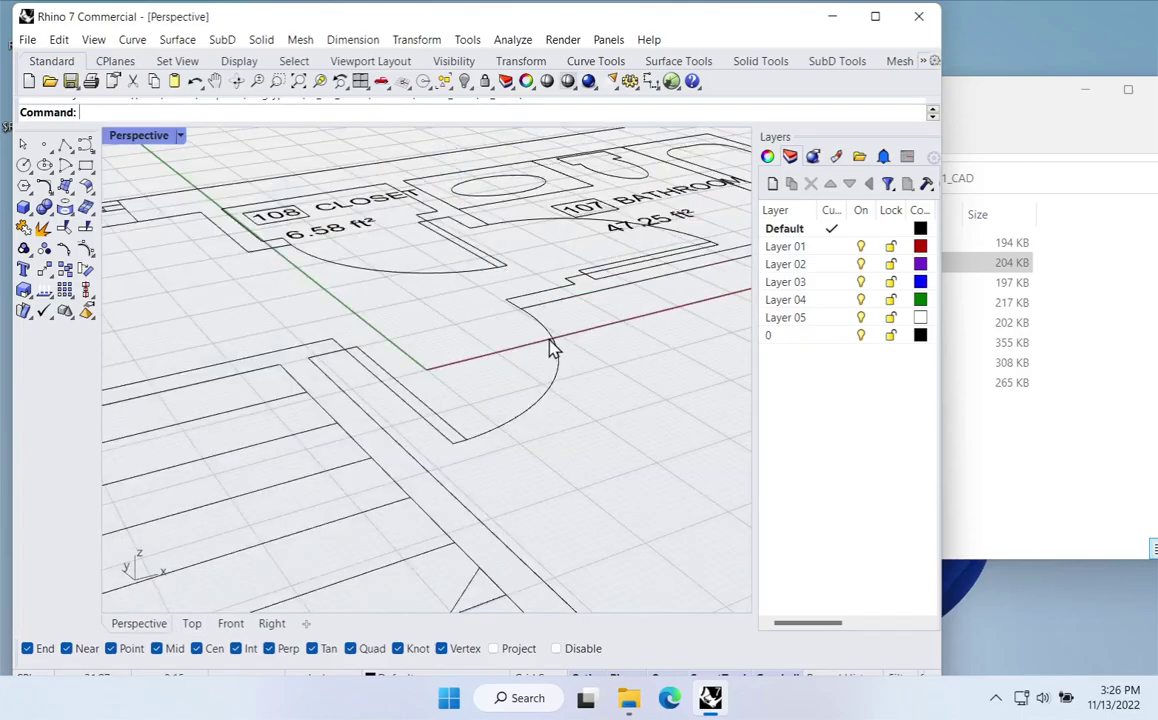
scroll(551, 344, "down", 5)
right_click_drag(499, 331, 283, 217)
double_click(130, 135)
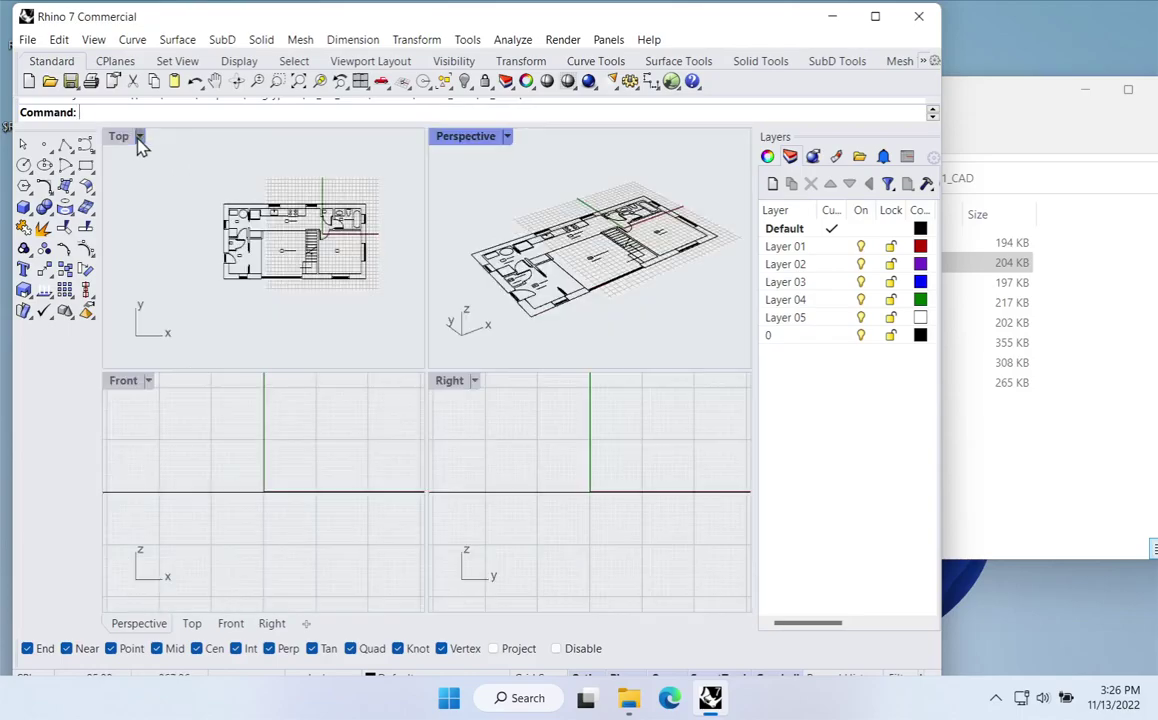
Step: Maximize the Top view, select all of the imported floor plan's linework and combine it with the Group command
double_click(116, 135)
scroll(432, 333, "up", 3)
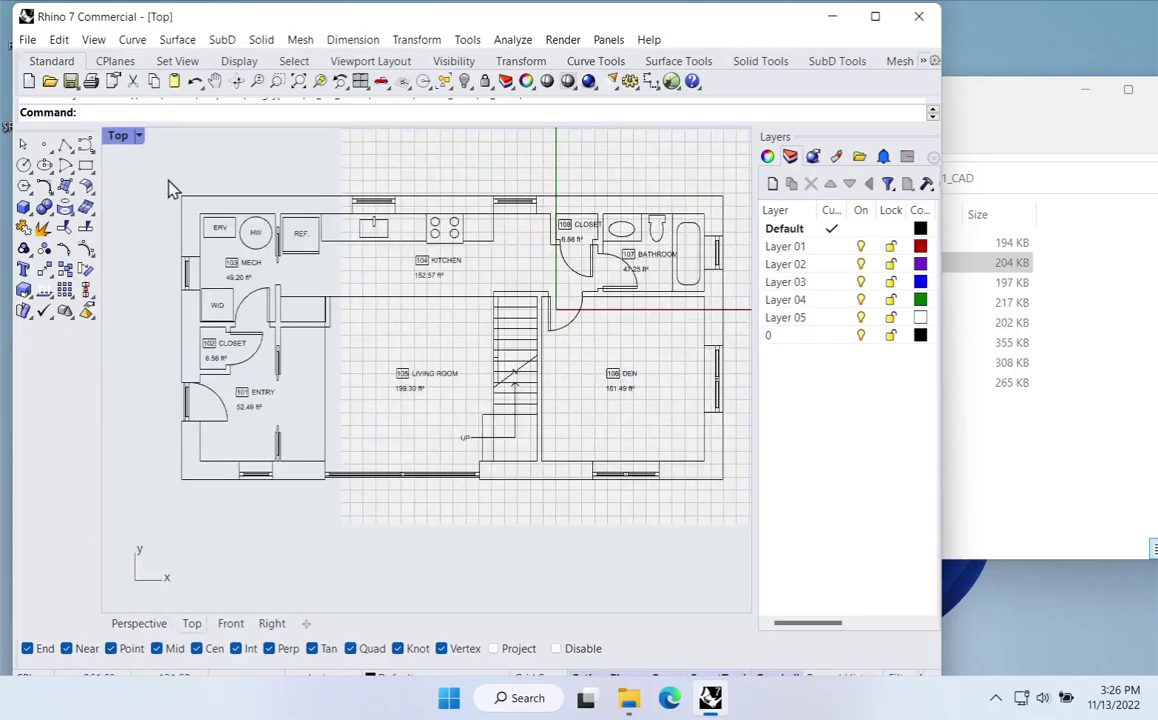
left_click_drag(171, 189, 737, 513)
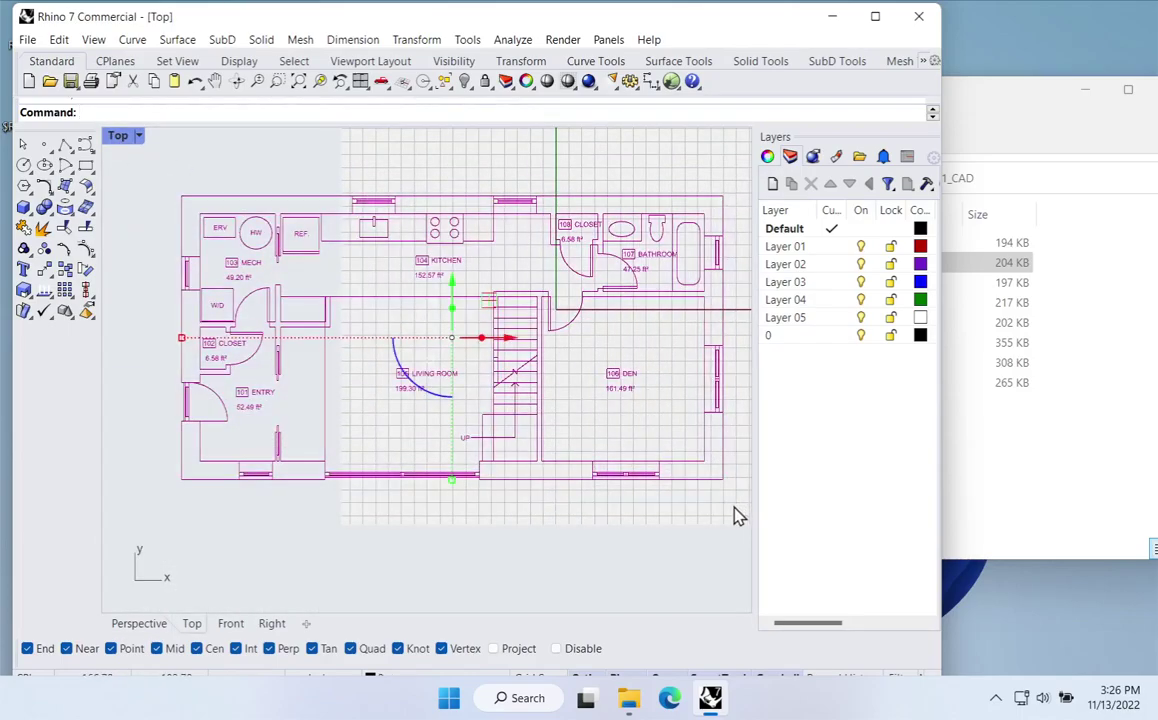
left_click(97, 108)
type("Group")
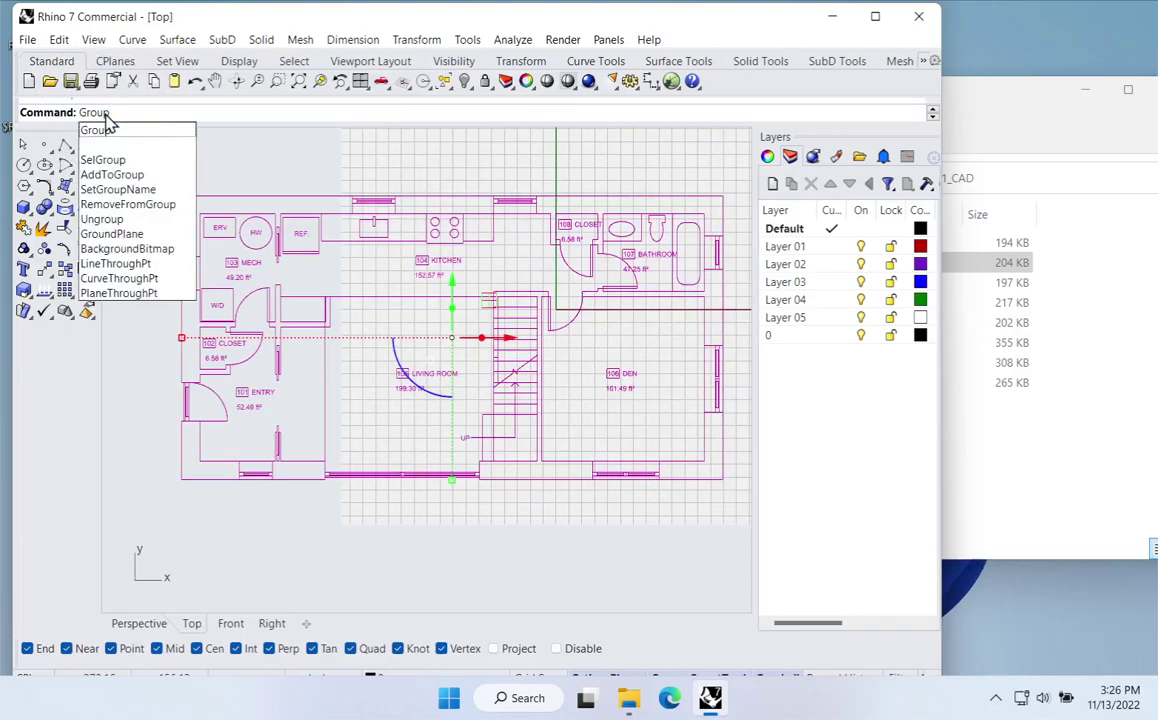
key("Return")
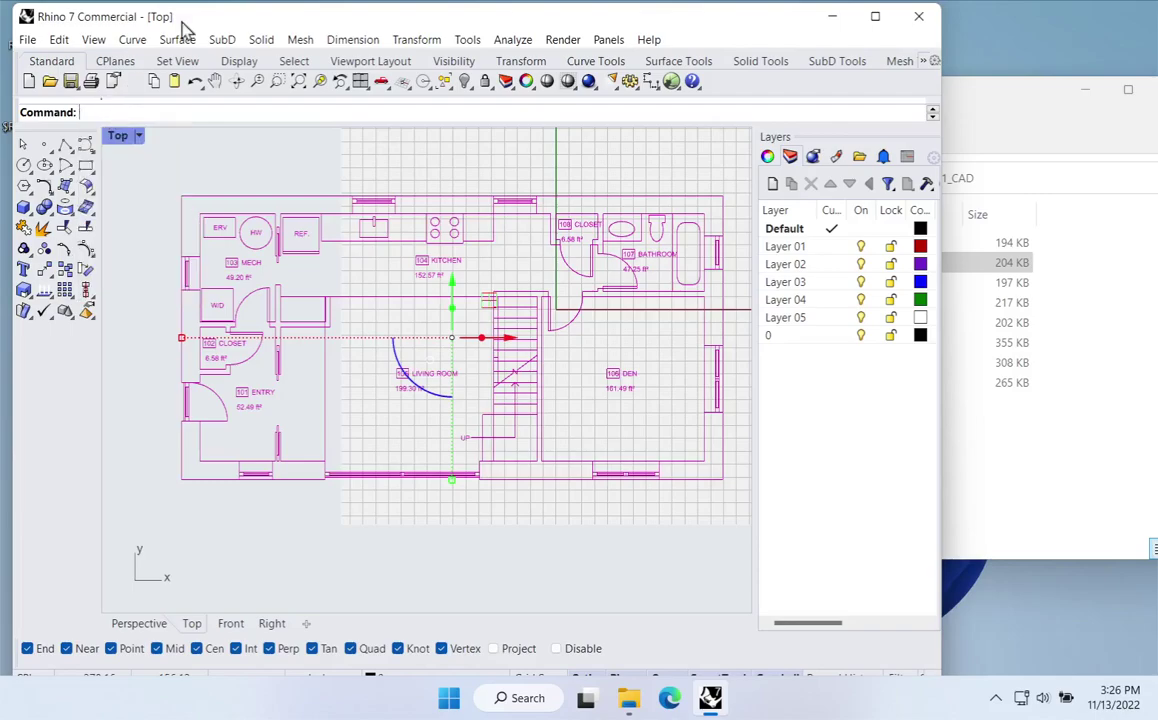
key("Escape")
Step: Move the grouped floor plan in the negative X direction until it is clear of the construction grid
scroll(595, 311, "down", 4)
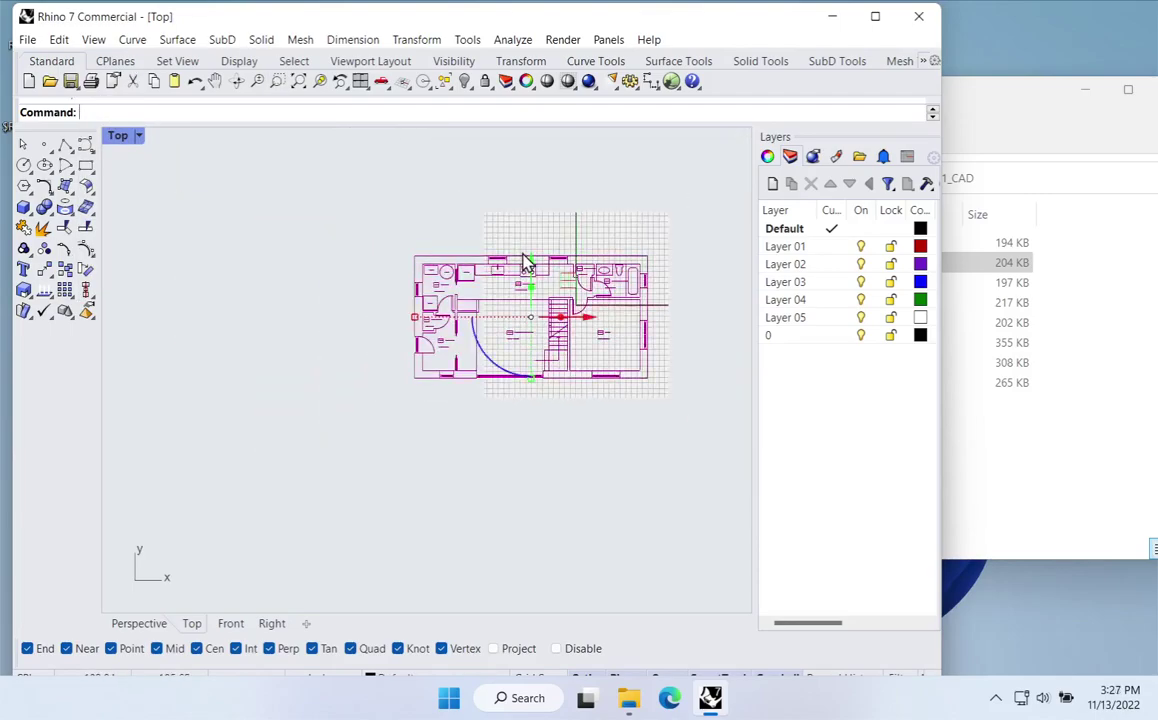
left_click_drag(587, 318, 290, 322)
left_click(501, 349)
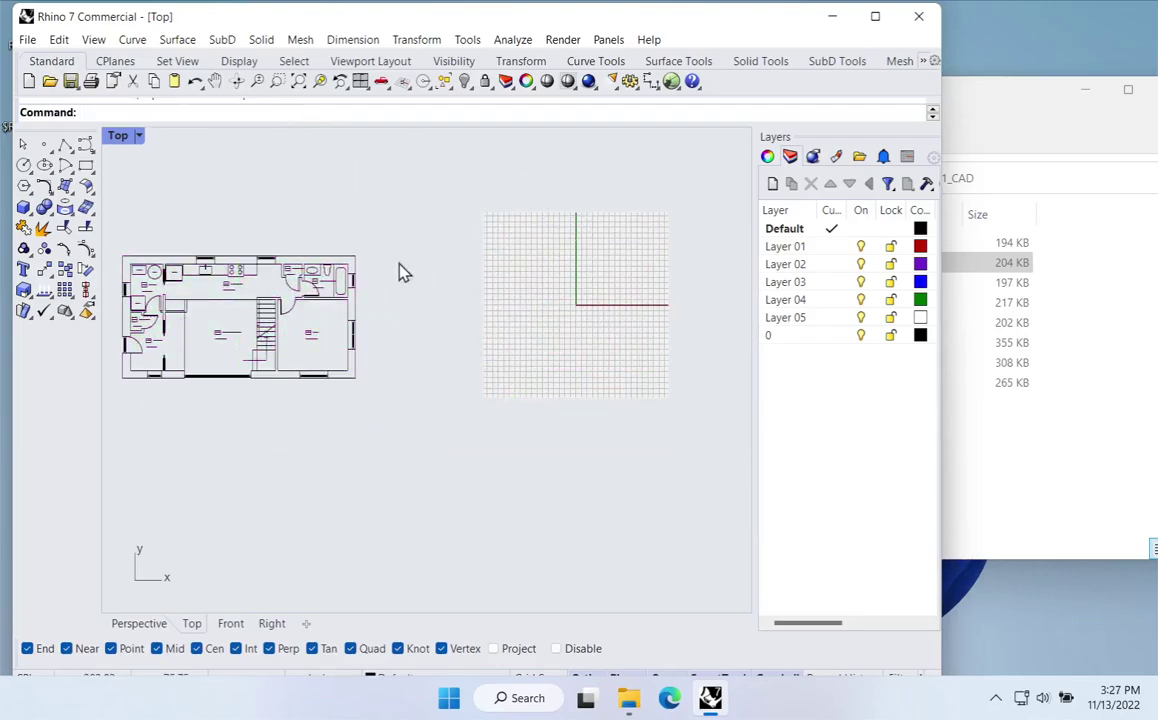
left_click(266, 315)
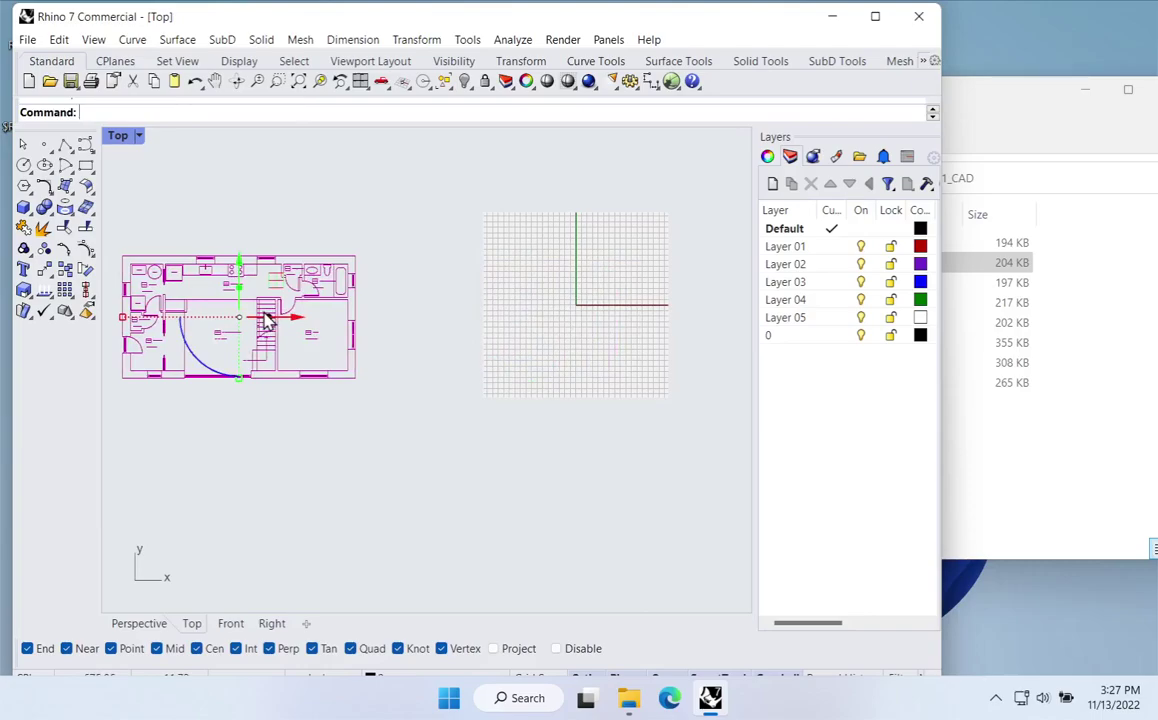
Step: Widen the layer list and rename Layer 01 as 00_CAD
left_click_drag(752, 261, 706, 266)
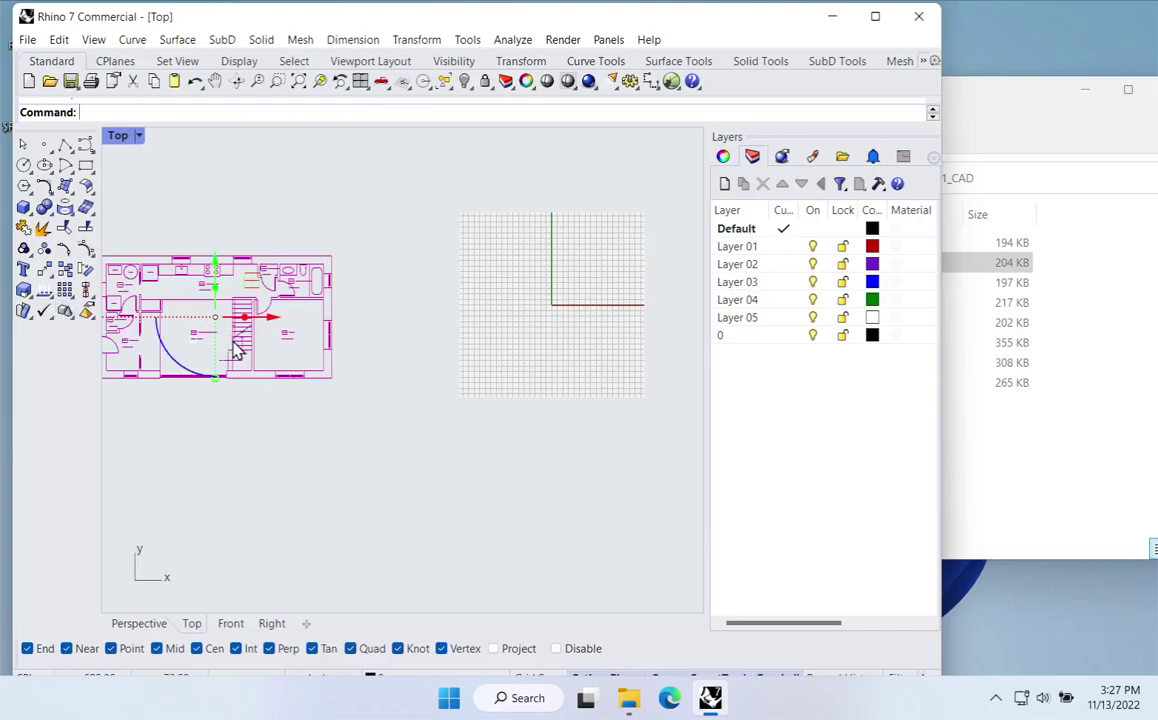
double_click(733, 250)
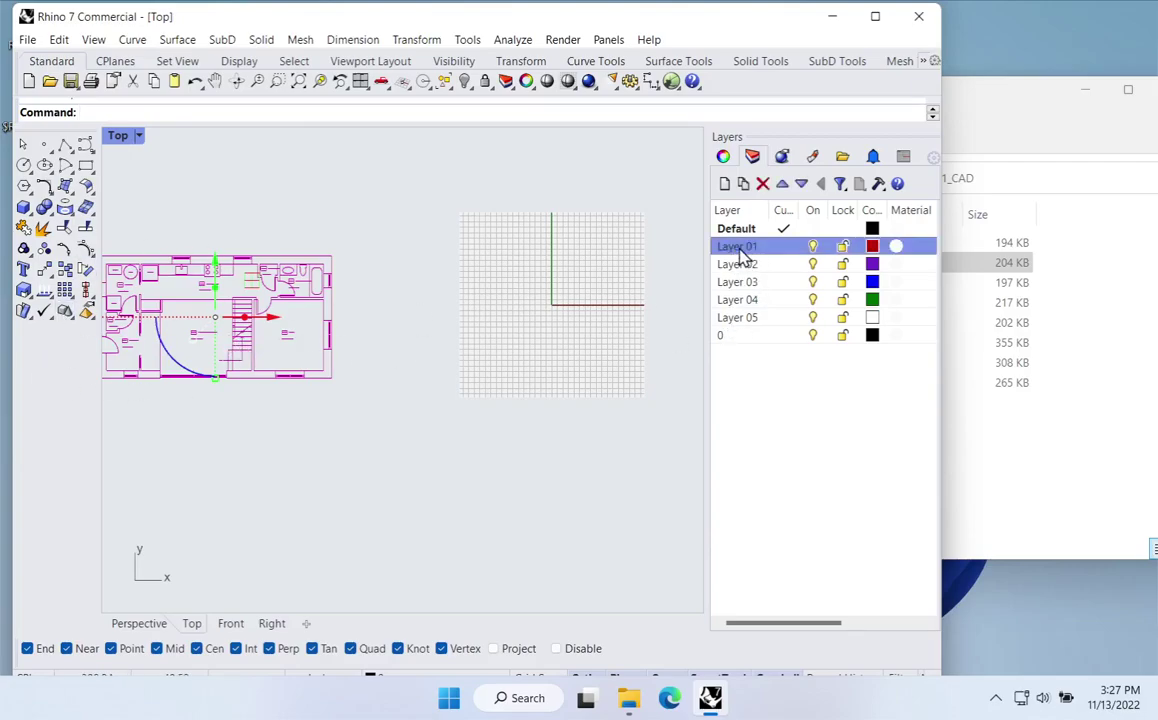
type("00_CAD")
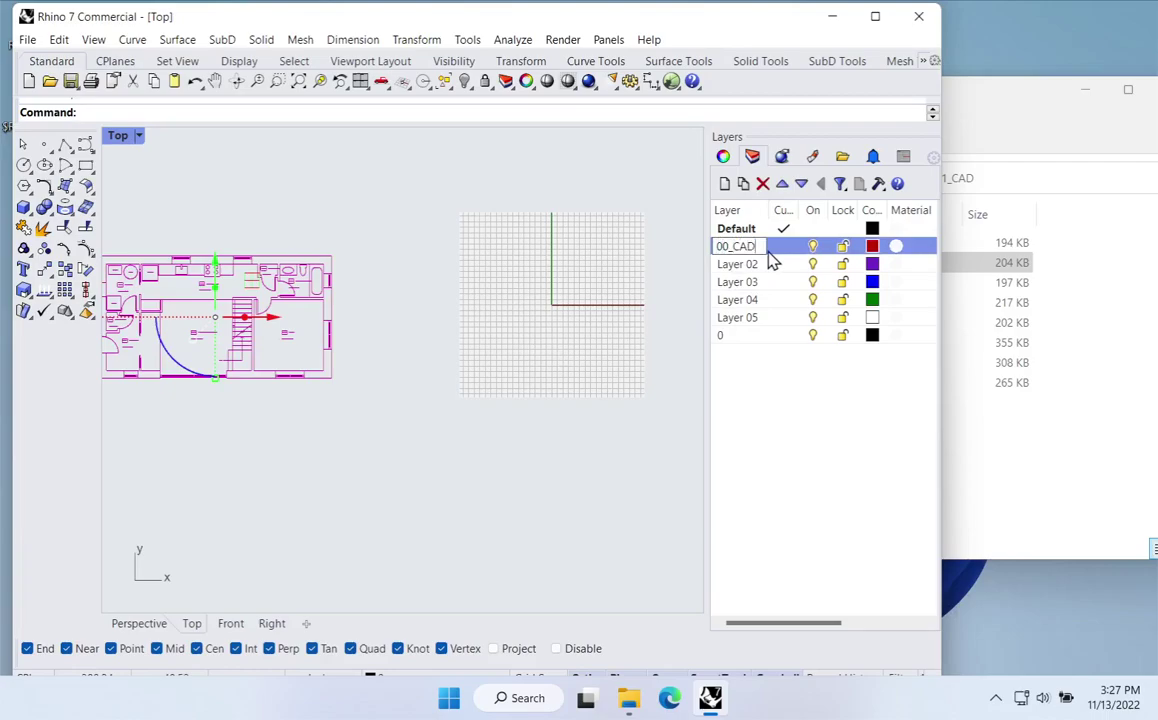
key("Return")
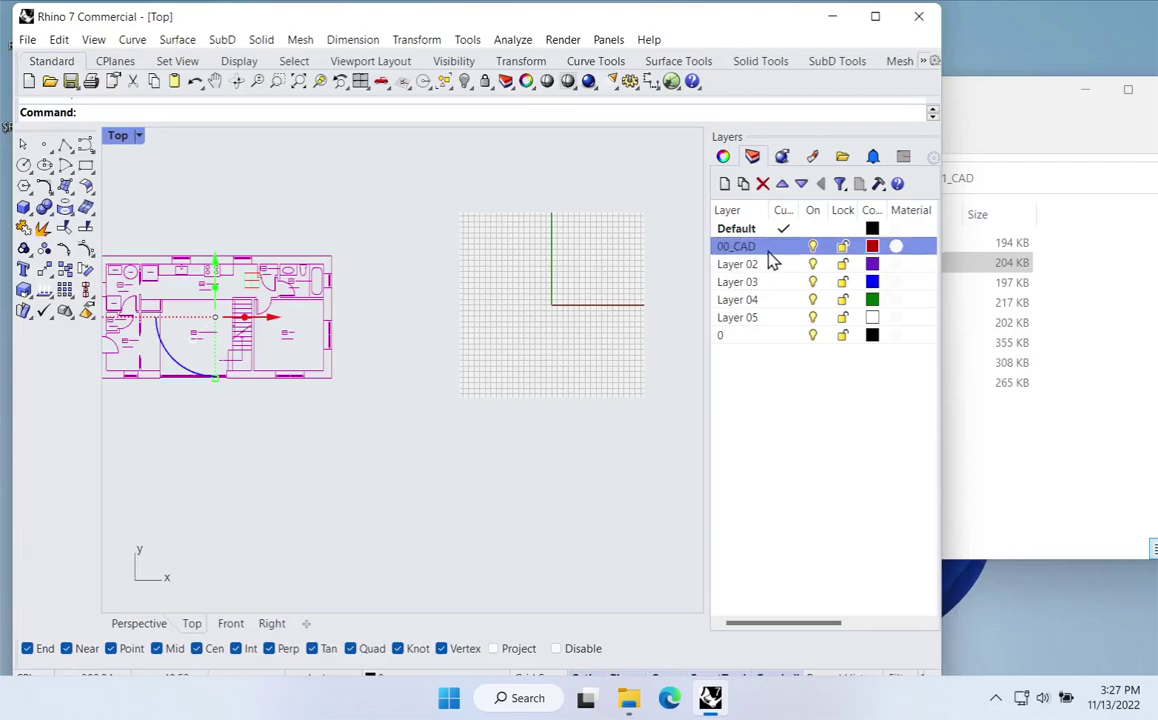
Step: Add a sublayer named Plans under 00_CAD and widen the layer name column
right_click(744, 252)
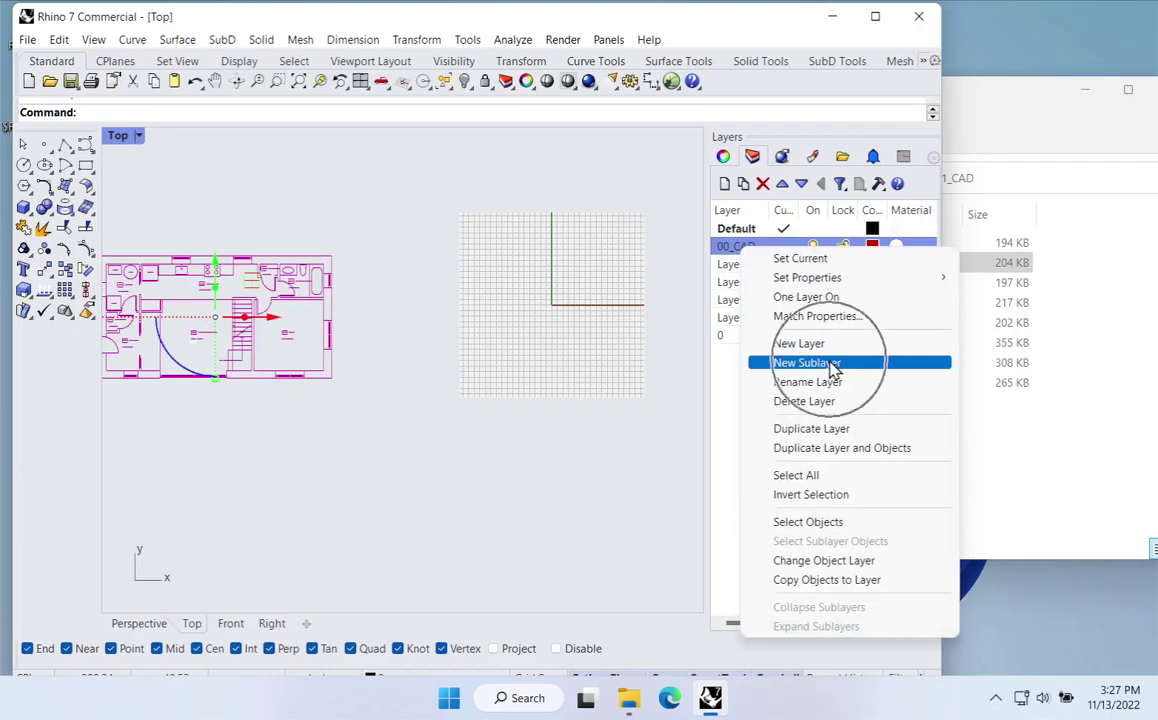
left_click(730, 246)
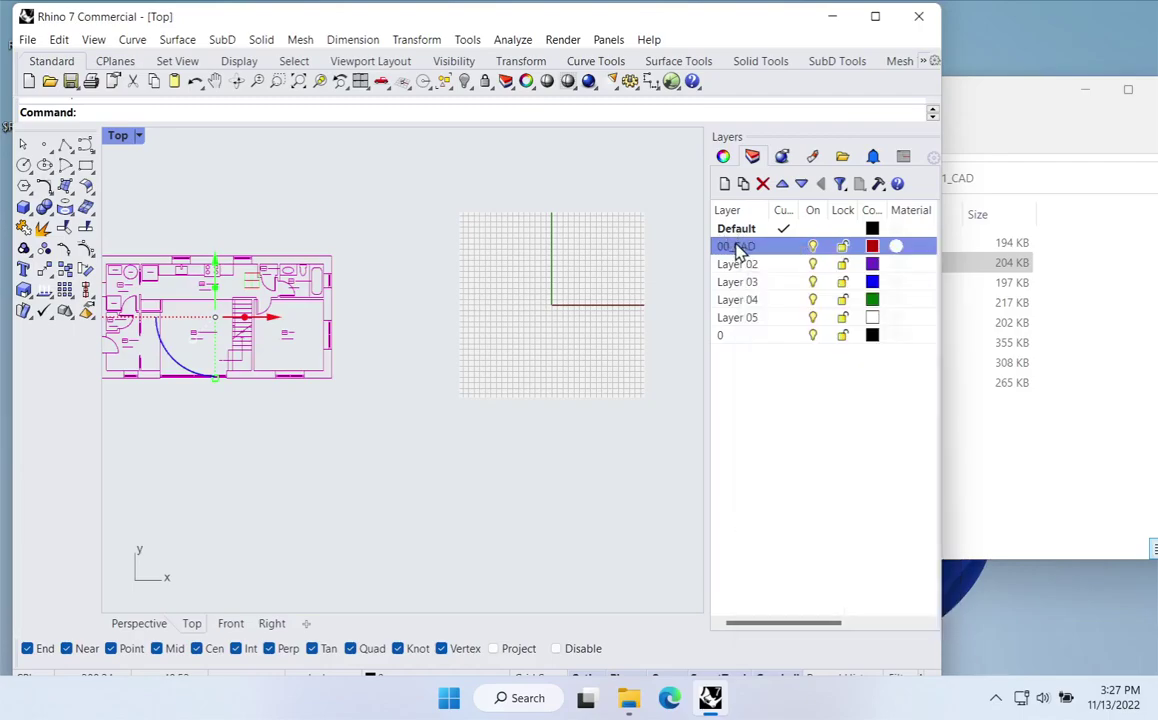
right_click(741, 250)
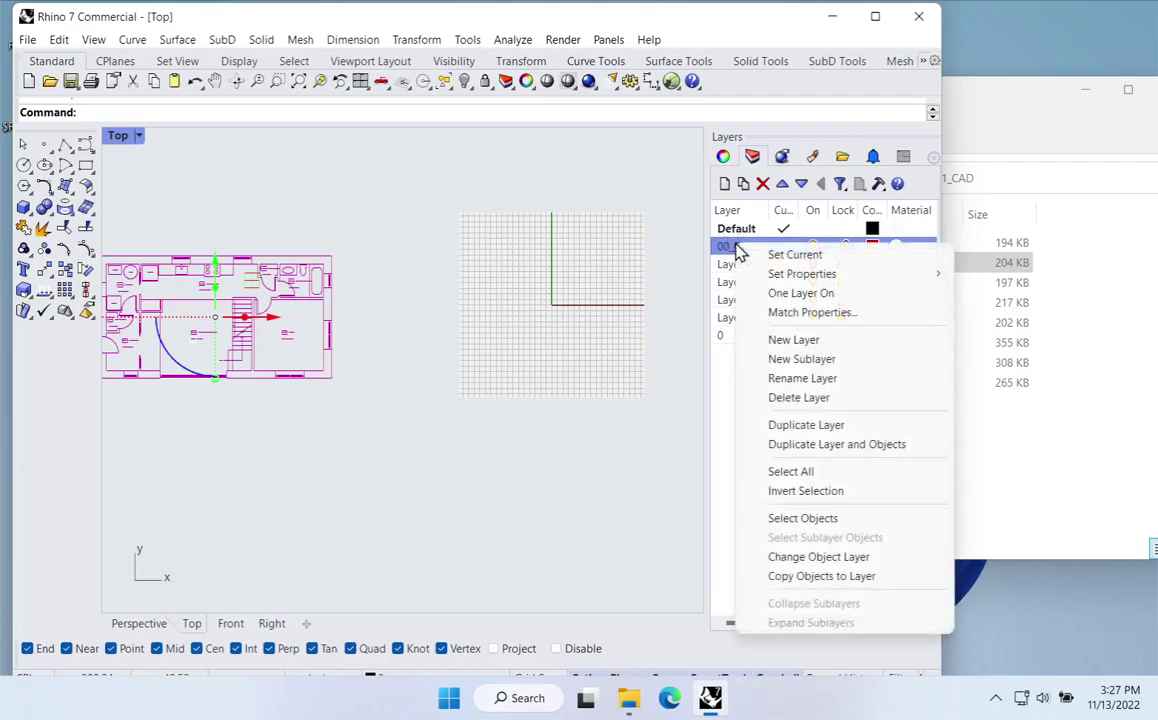
left_click(793, 362)
type("Plan")
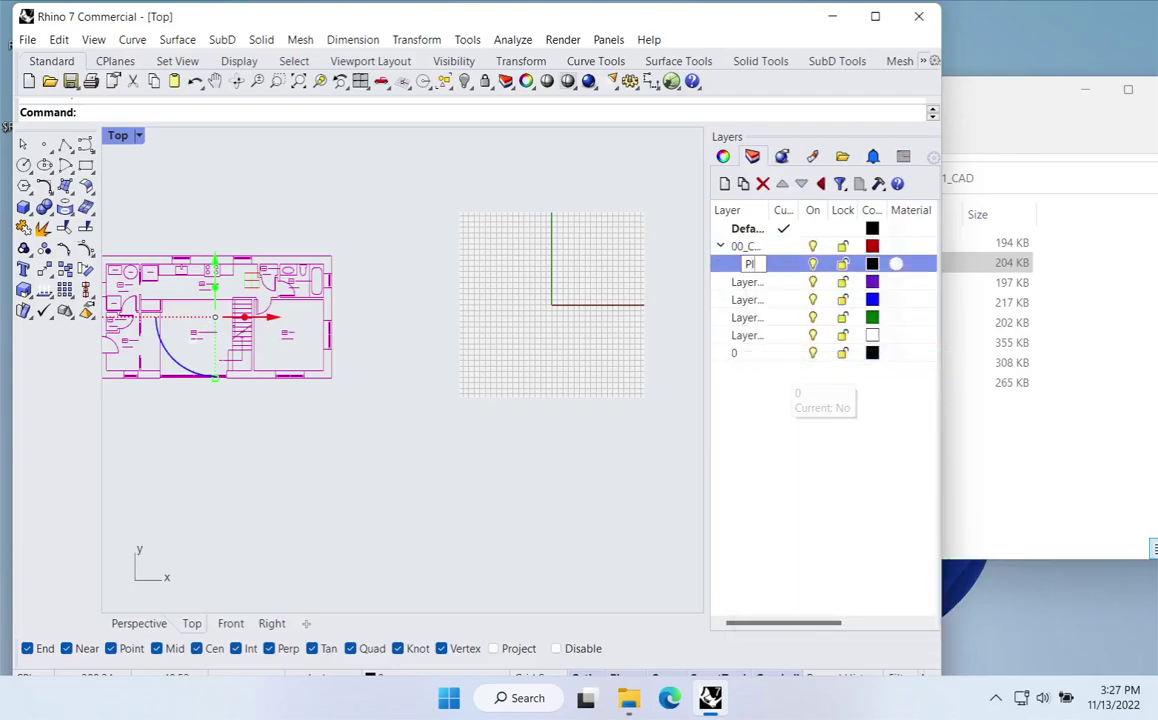
key("Return")
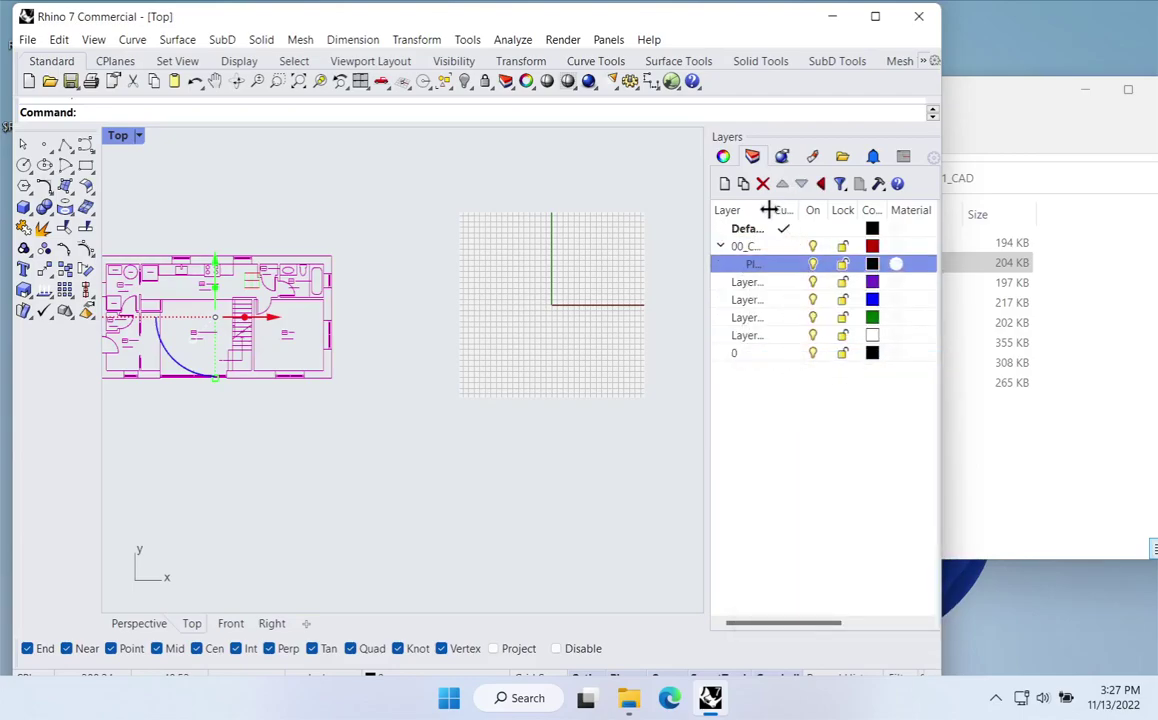
left_click_drag(768, 209, 810, 210)
Step: Assign the grouped floor plan to the Plans sublayer through its object properties
left_click(442, 455)
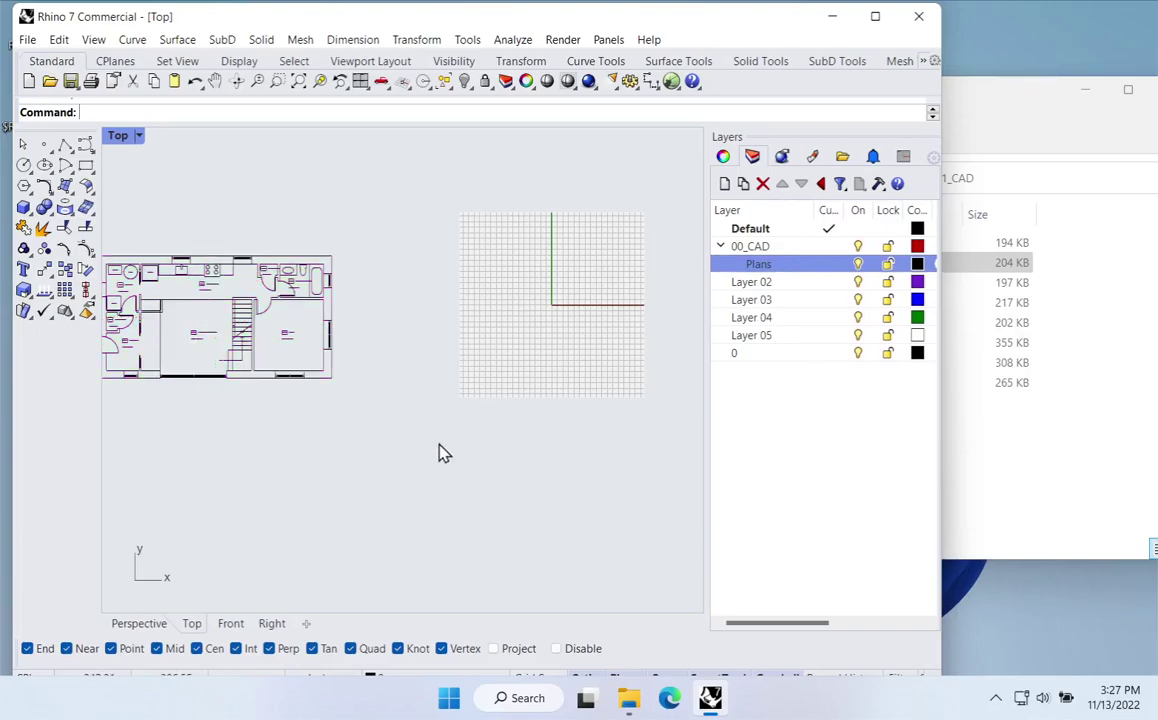
left_click(333, 379)
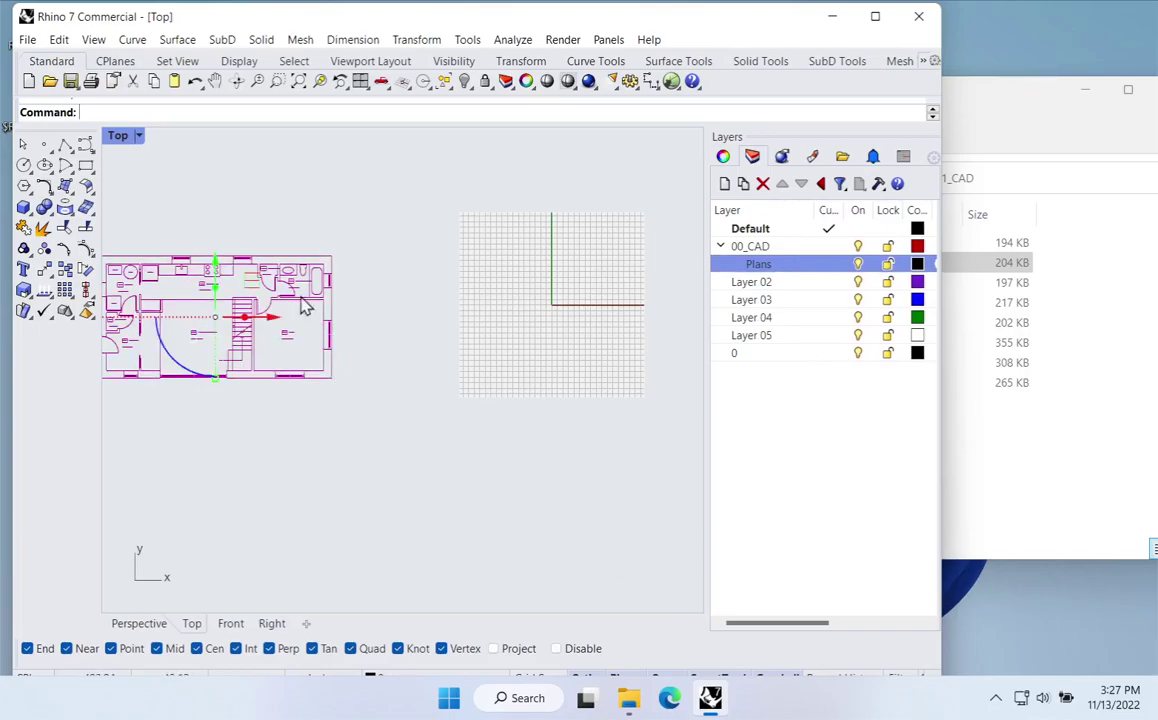
left_click(725, 158)
left_click(912, 280)
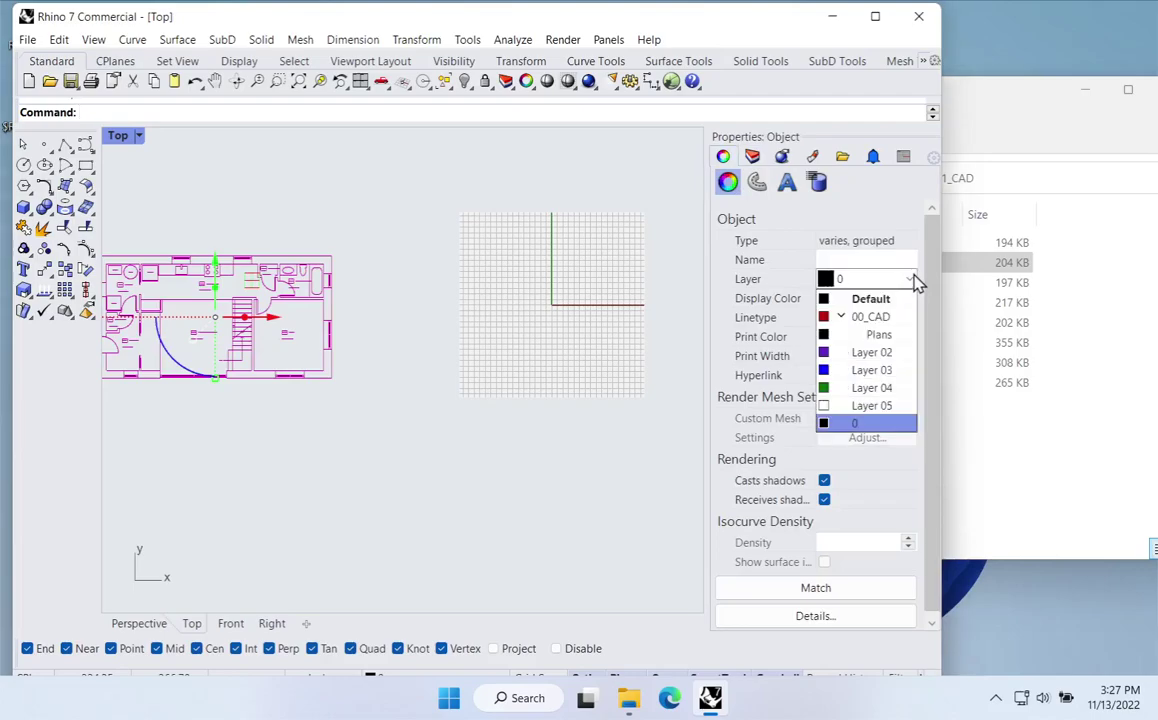
left_click(878, 335)
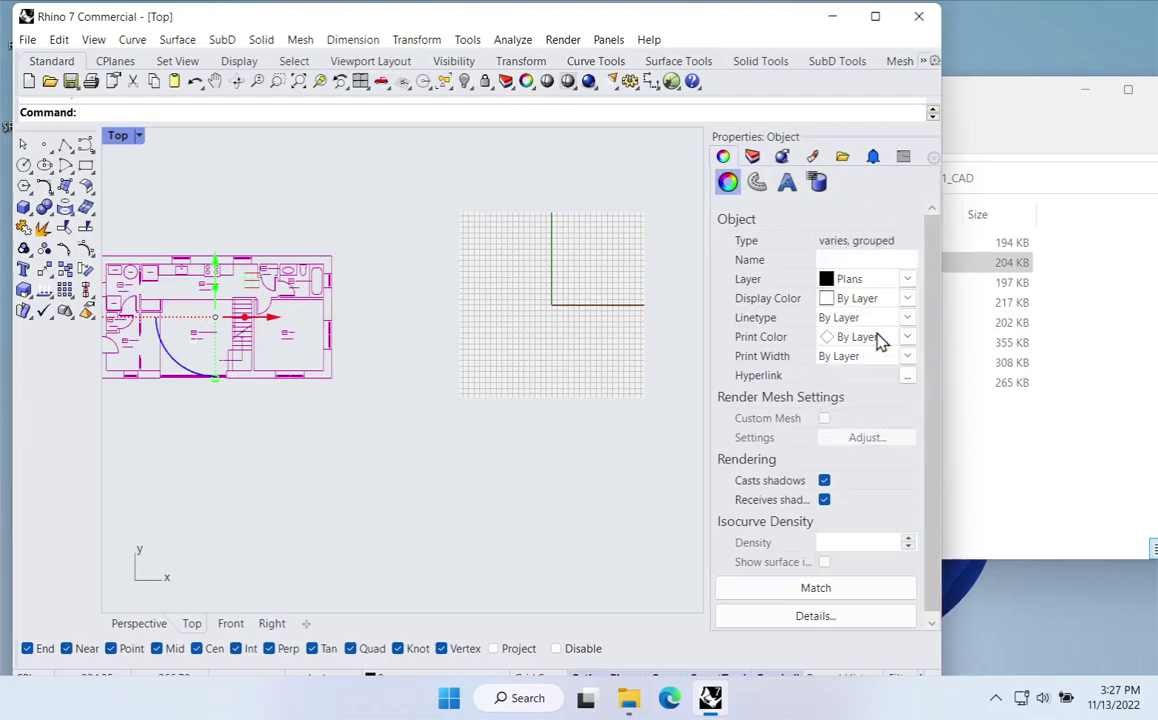
left_click(834, 280)
left_click(860, 279)
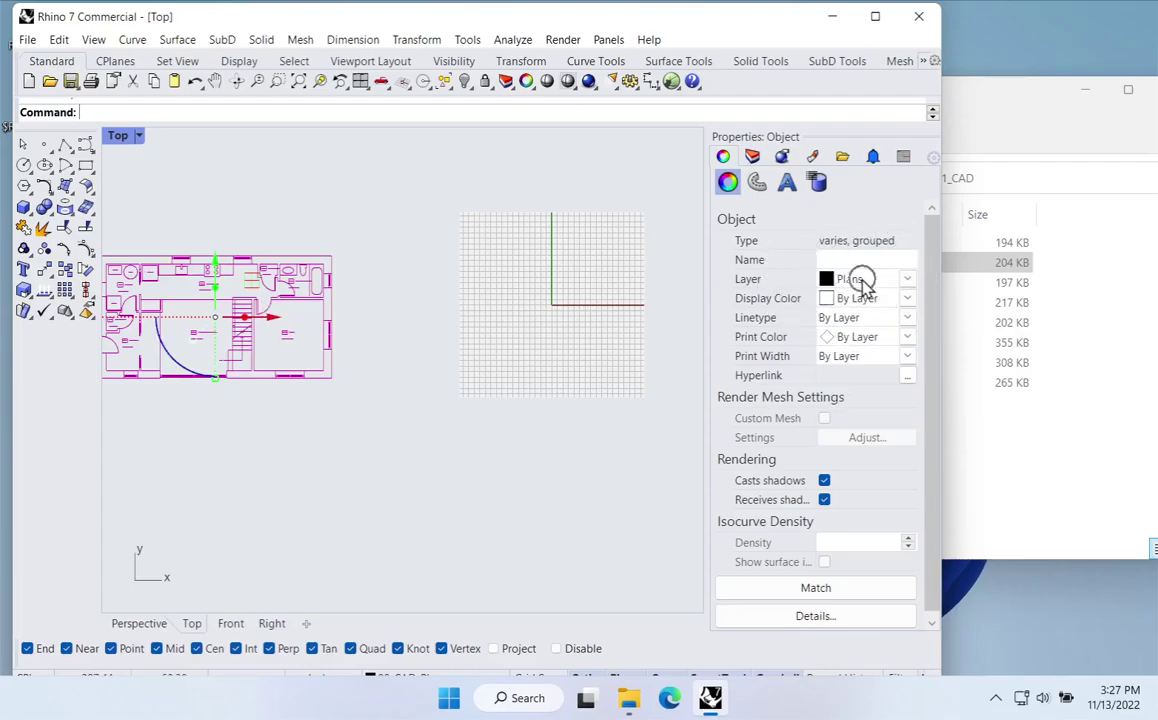
Step: Toggle the Plans sublayer's visibility off and on to check which objects it holds
left_click(753, 157)
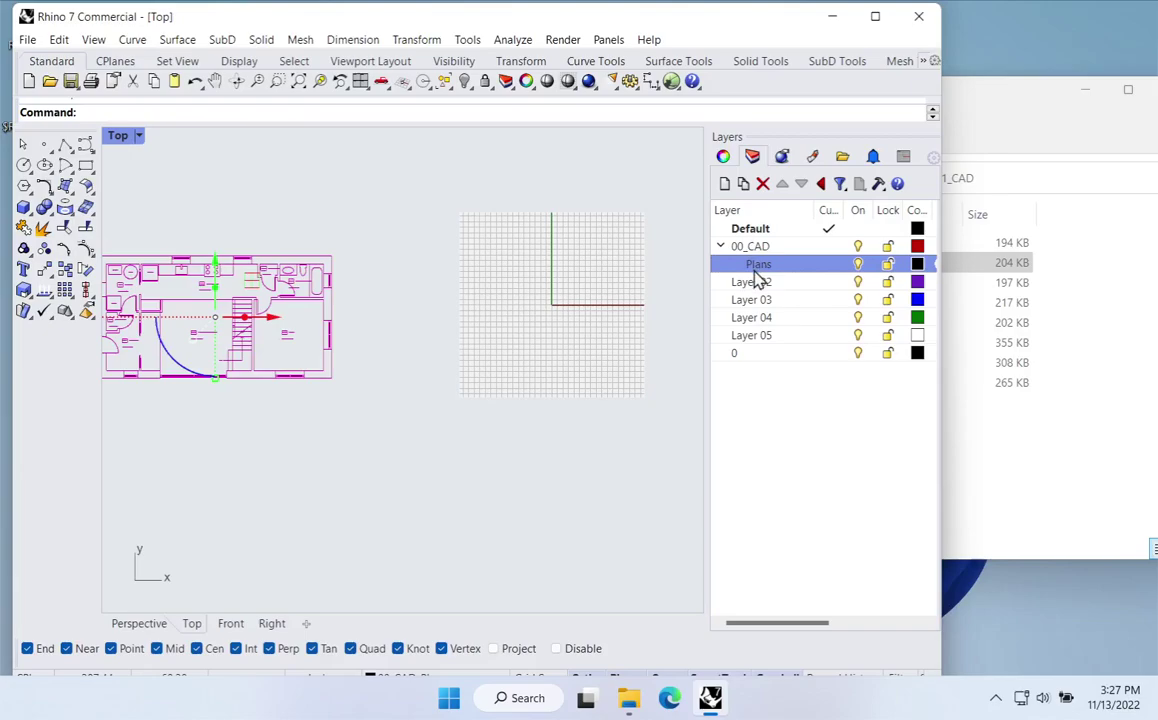
left_click(857, 264)
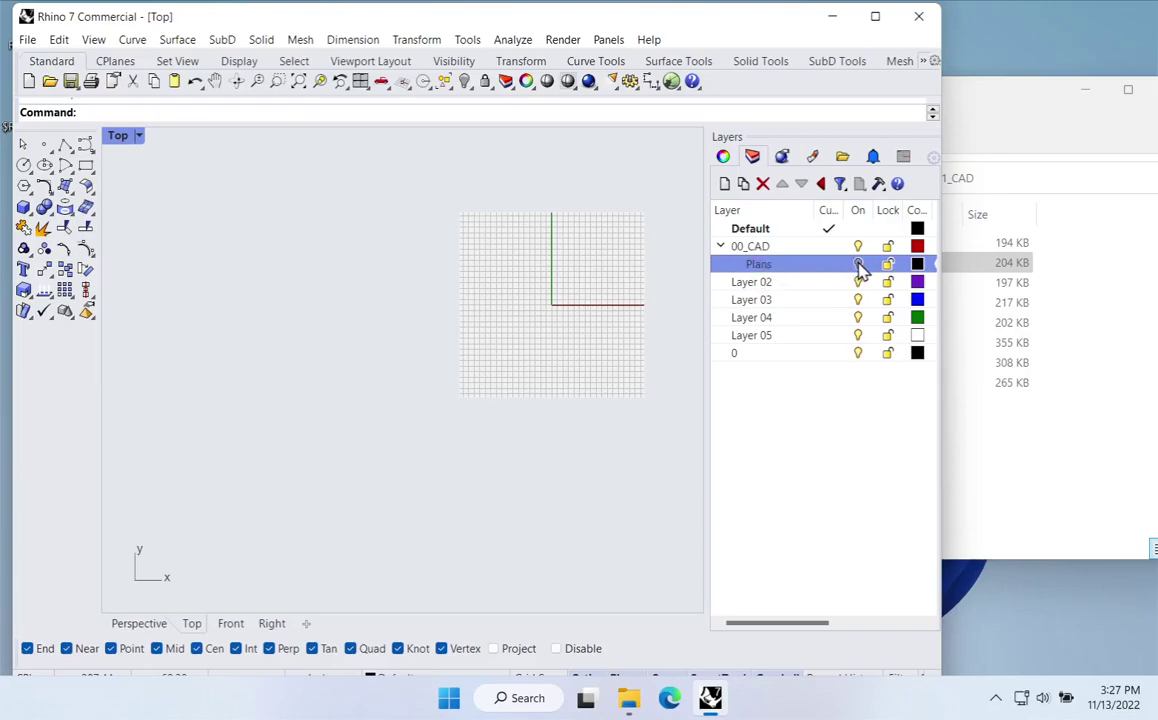
left_click(857, 264)
left_click(857, 264)
left_click(857, 264)
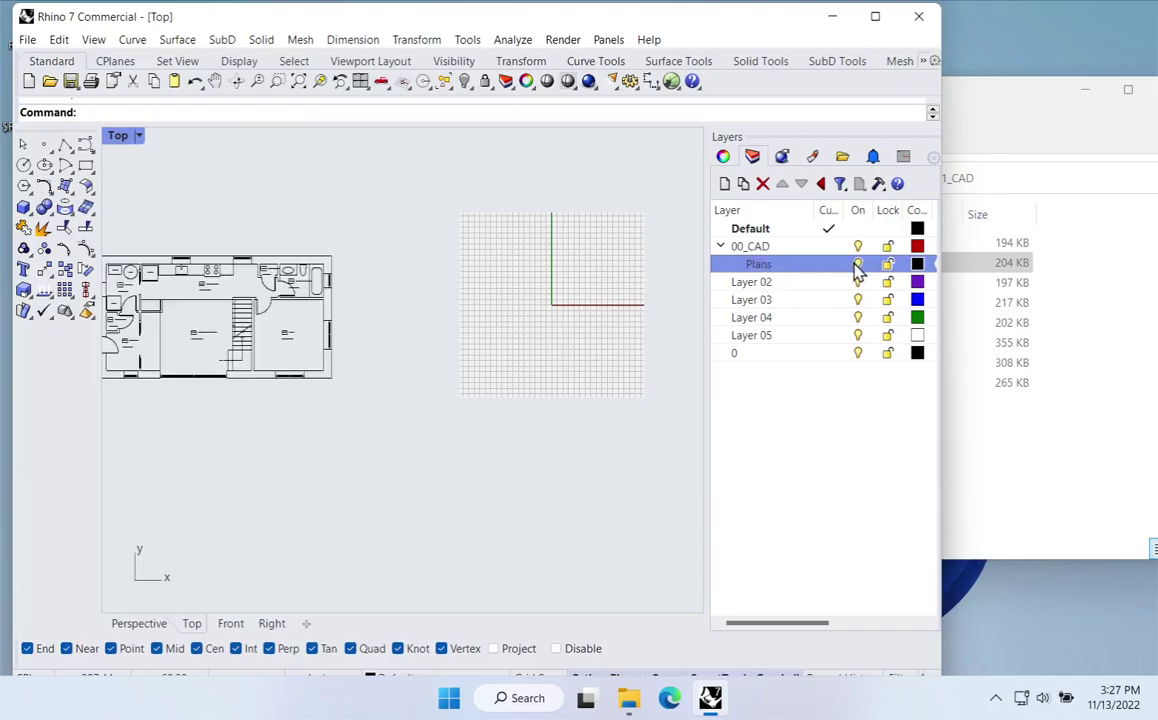
Step: Delete Layer 02, Layer 03, Layer 04, Layer 05 and layer 0
left_click(759, 284)
left_click(770, 354, "shift")
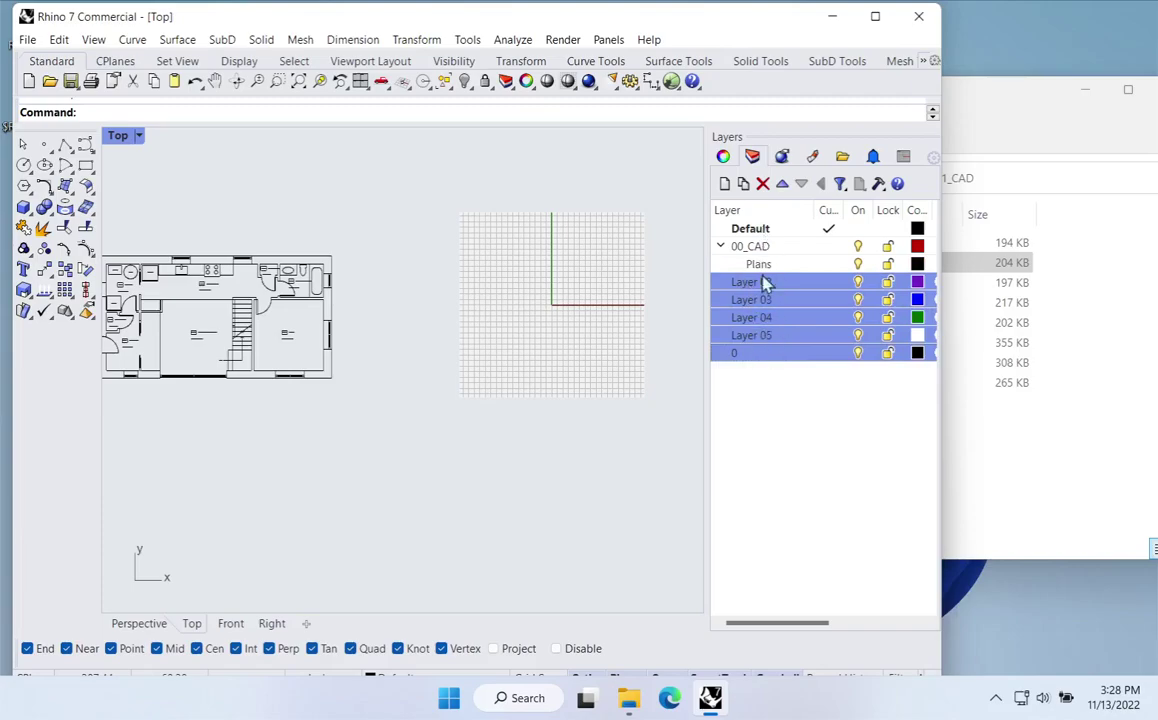
left_click(762, 184)
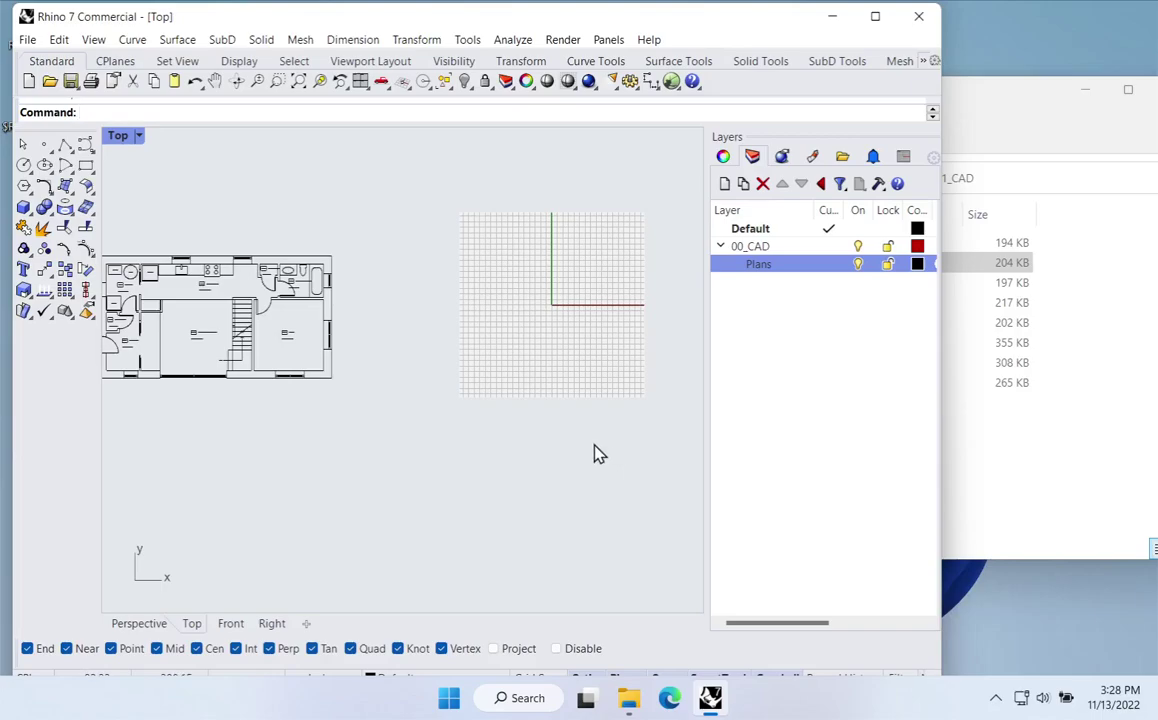
Step: Select the grouped floor plan beside the construction grid
right_click_drag(409, 445, 520, 455)
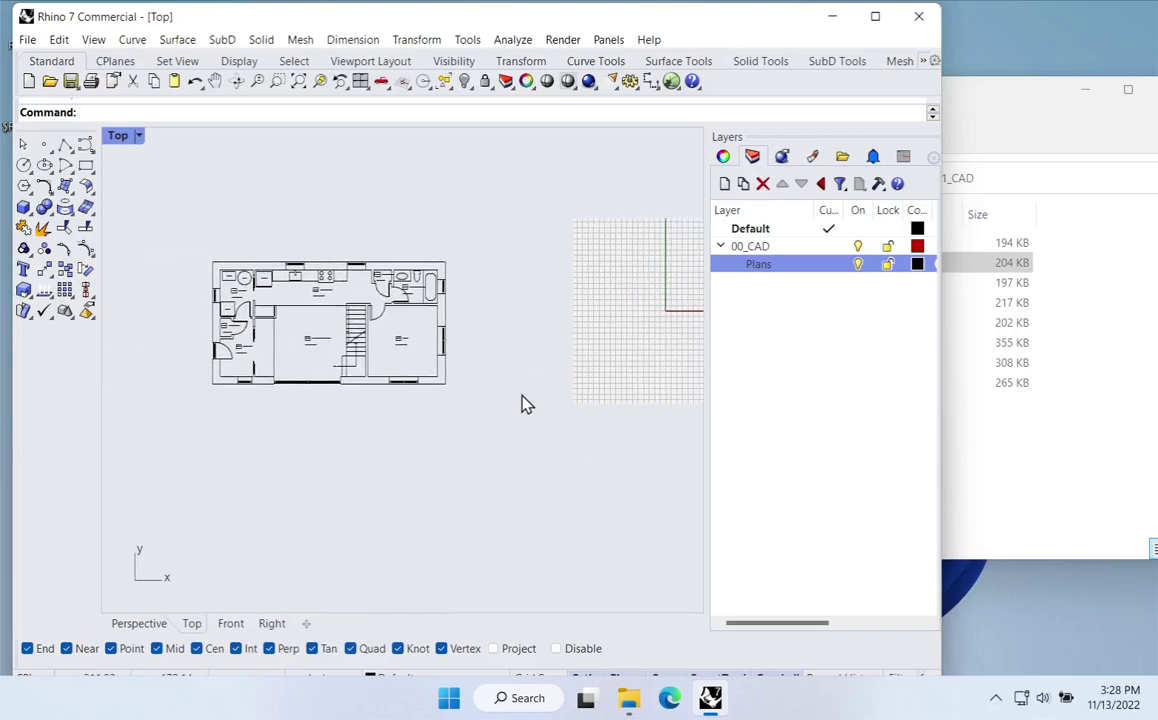
left_click(435, 375)
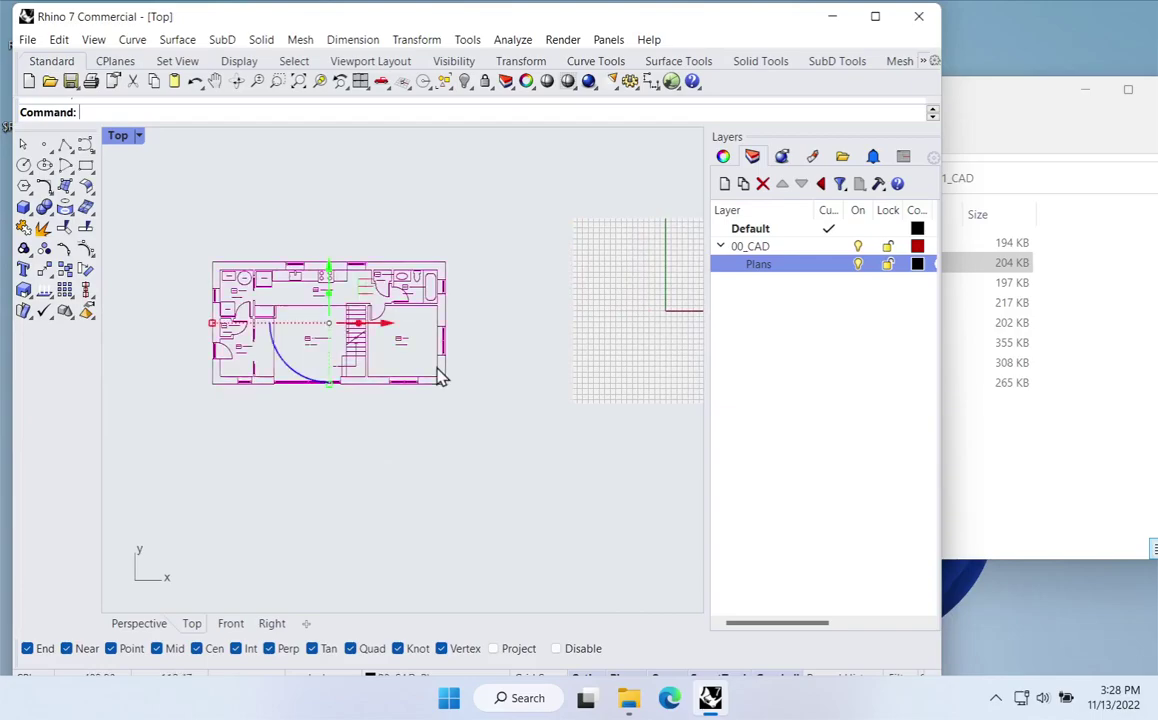
right_click_drag(566, 380, 405, 385)
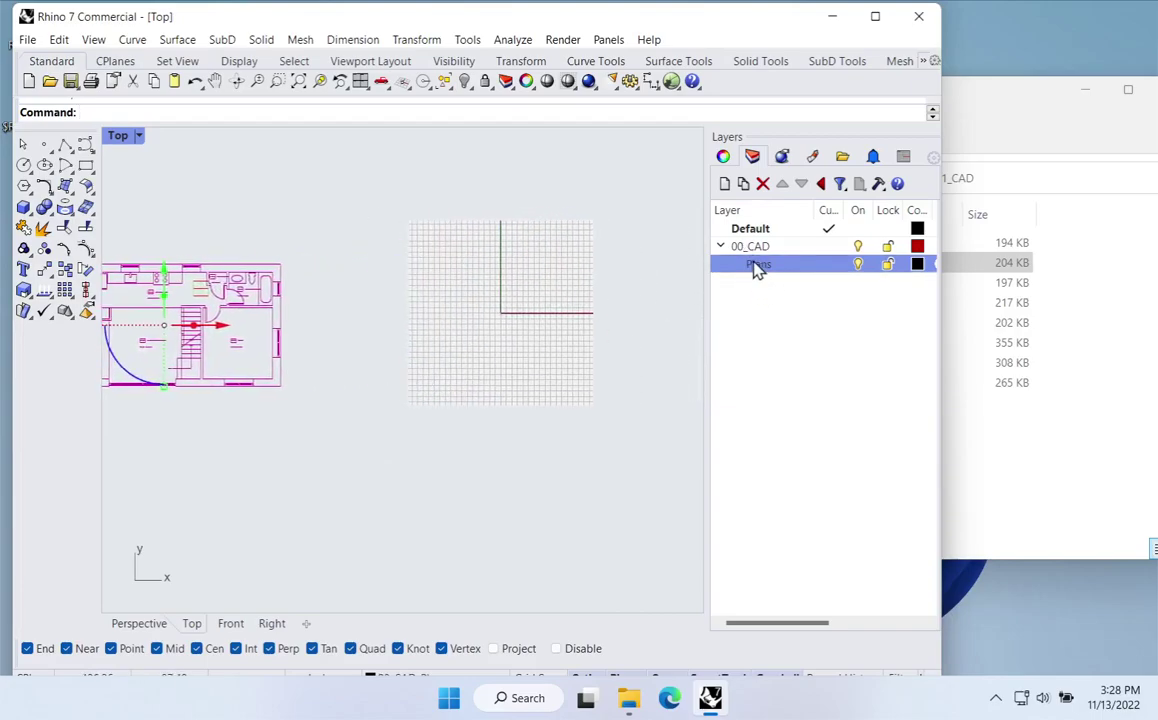
Step: Import the Plan-02 DXF drawing with the model and layout units set to Inches
left_click(474, 245)
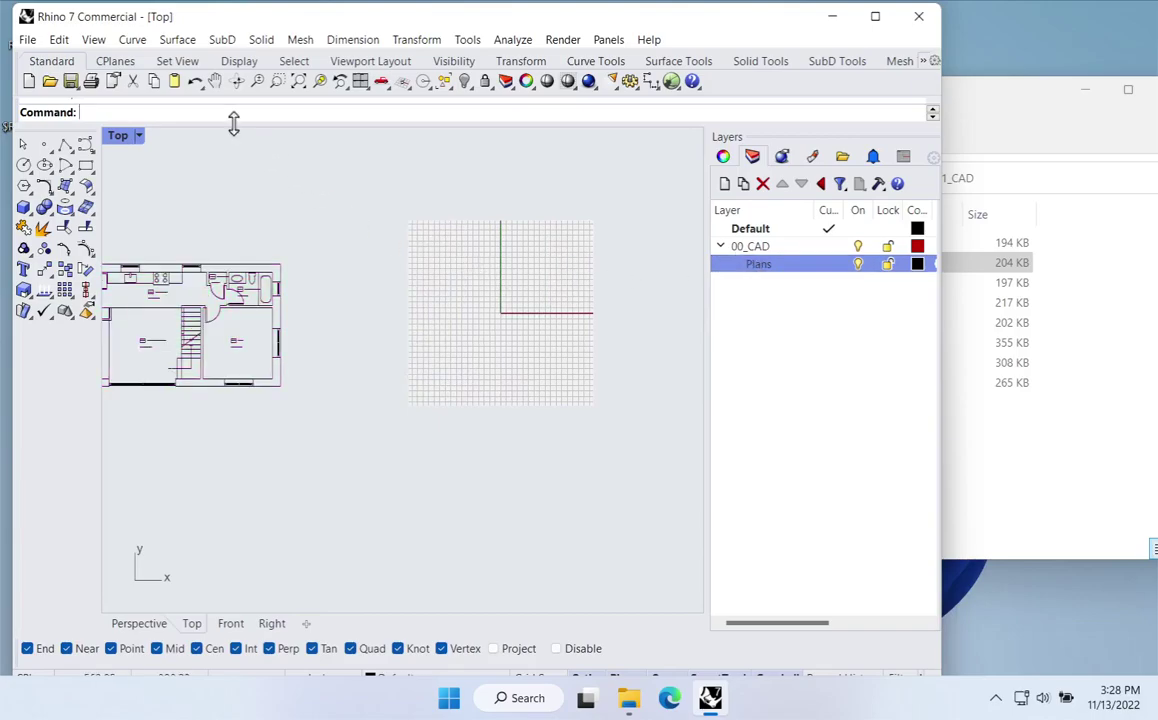
left_click(28, 40)
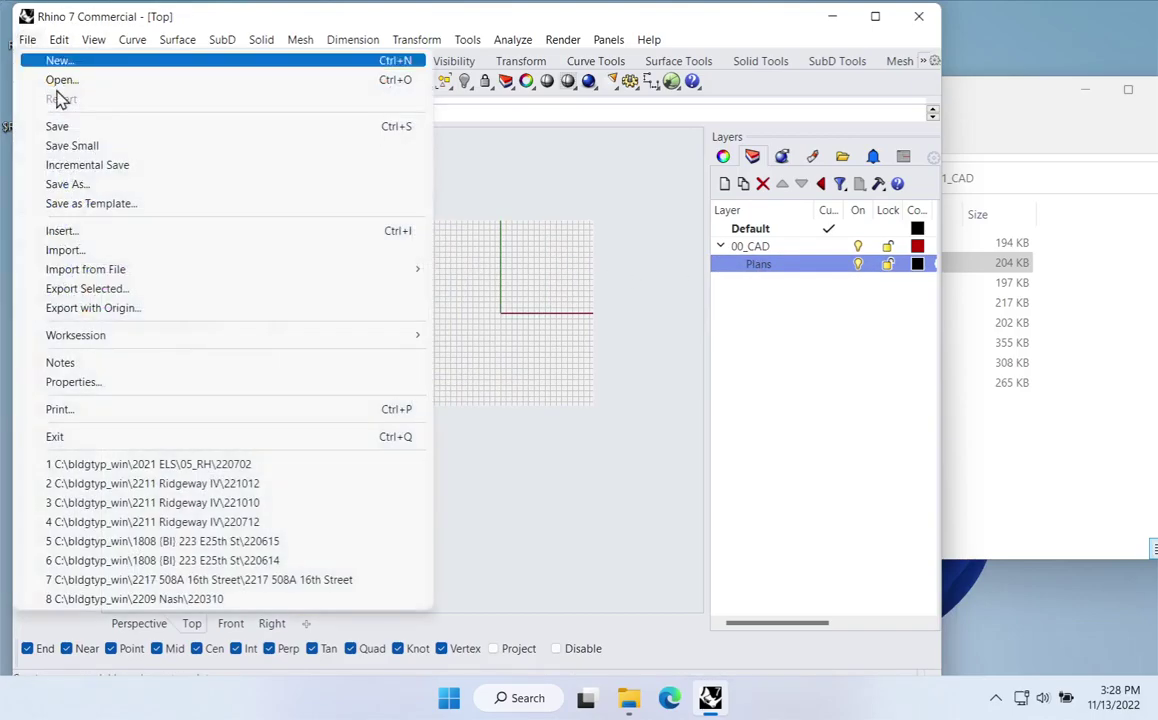
left_click(93, 256)
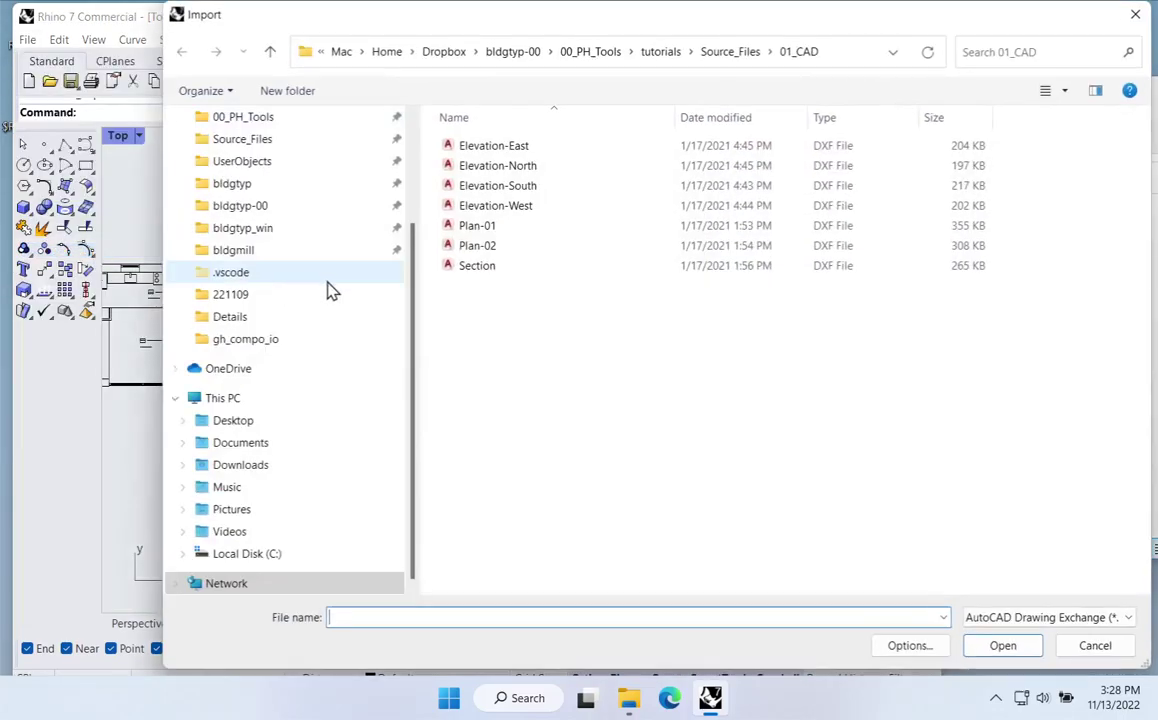
left_click(484, 250)
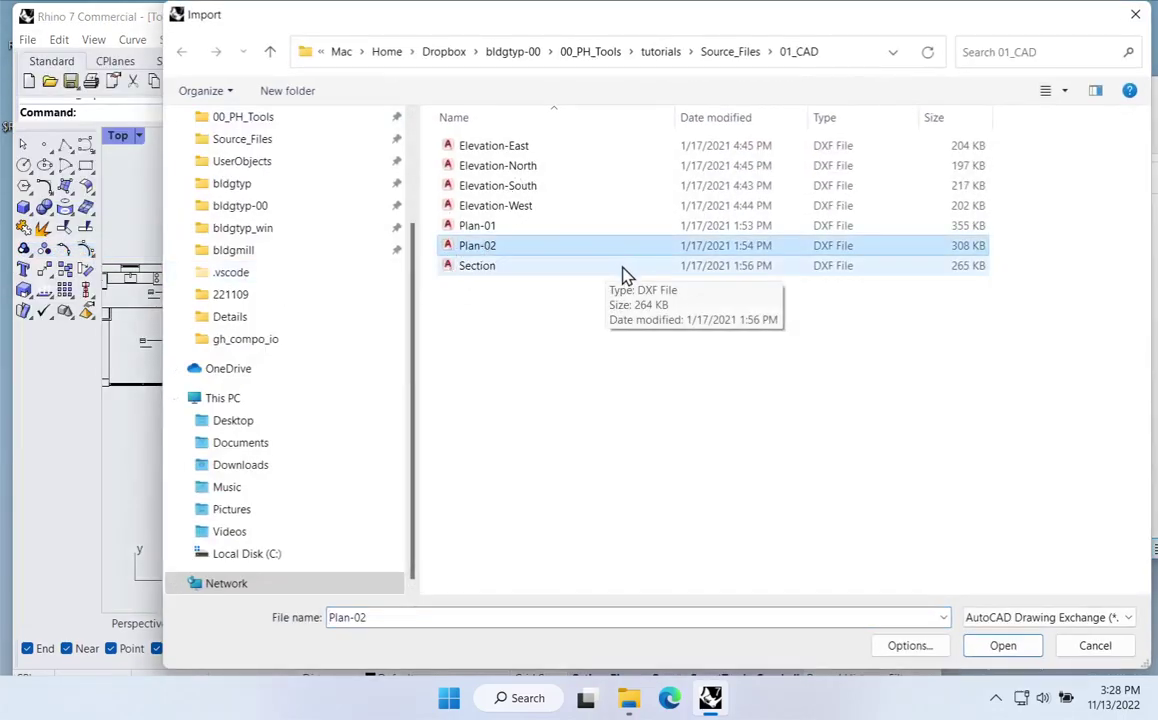
left_click(992, 650)
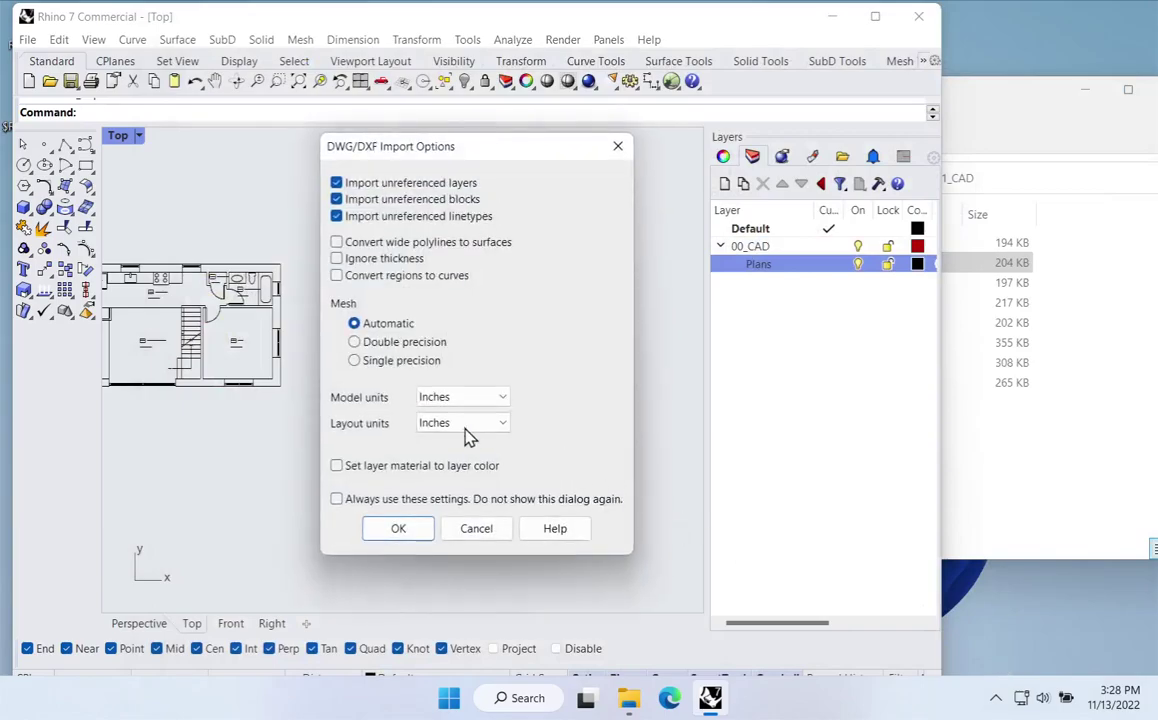
left_click(434, 410)
left_click(434, 410)
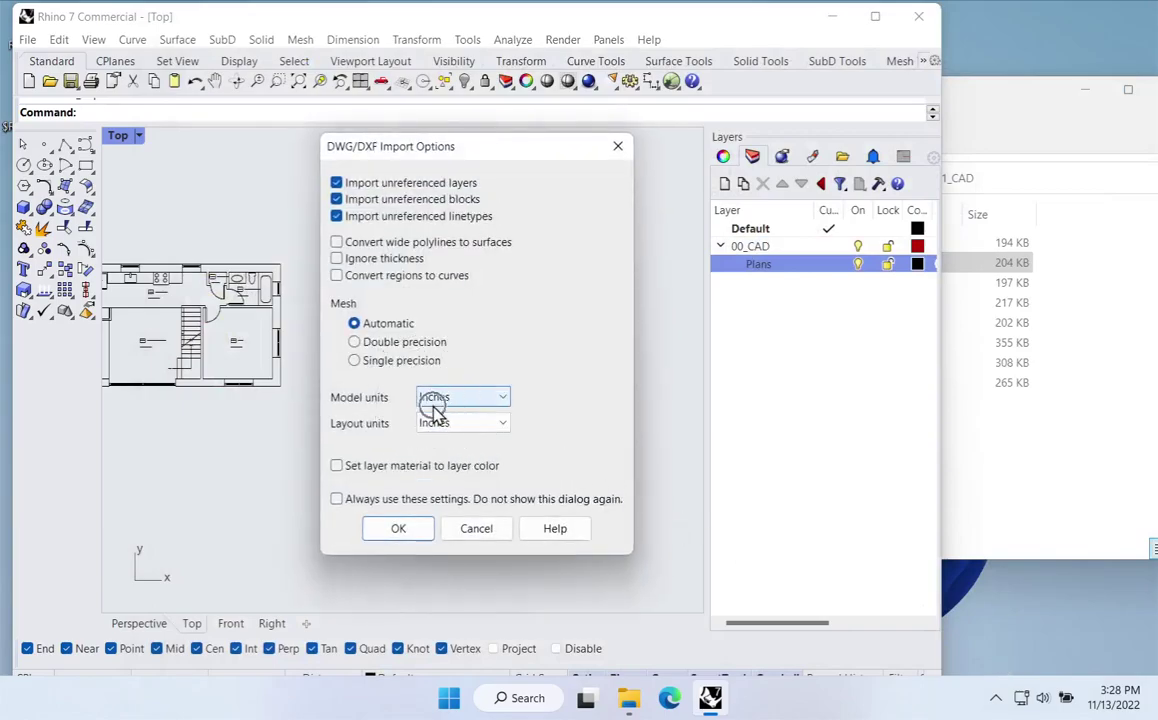
left_click(410, 529)
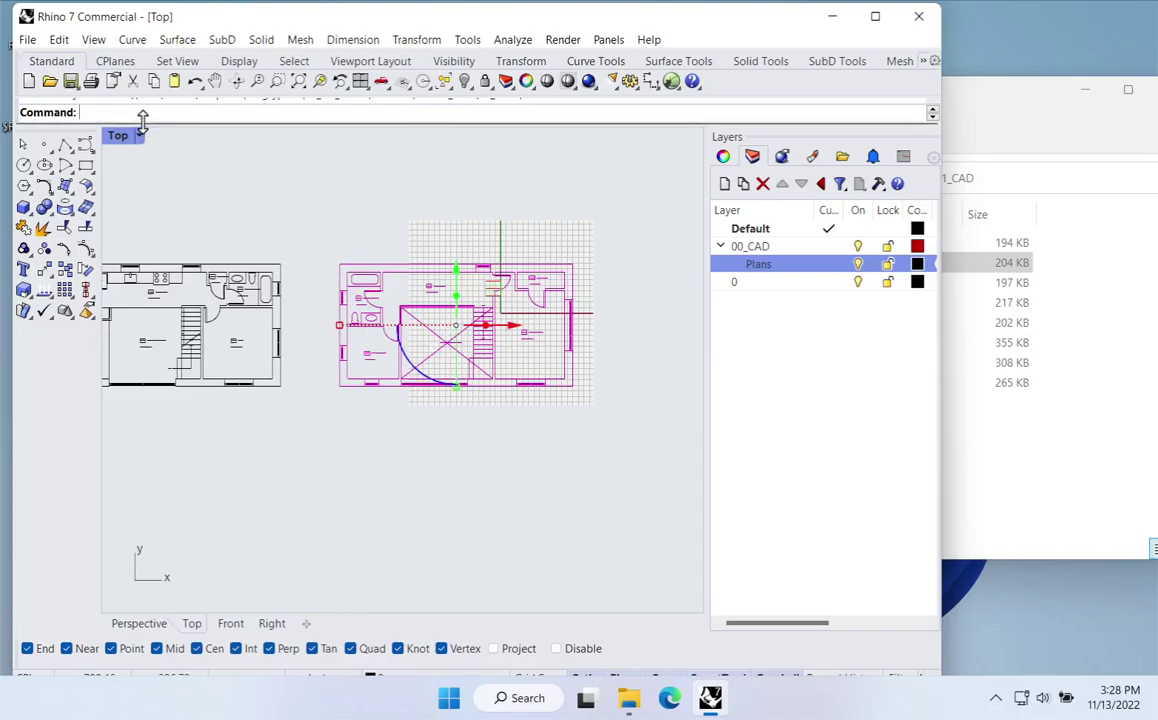
Step: Group the imported Plan-02 linework and assign it to the Plans sublayer through its object properties
type("group")
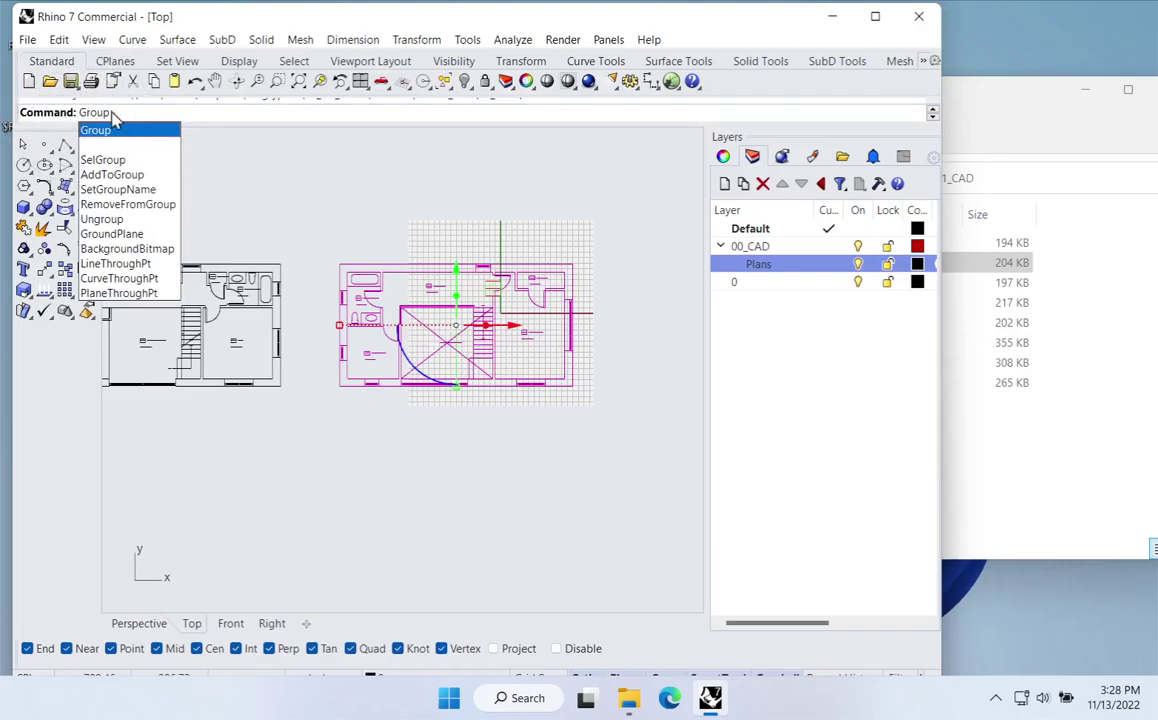
key("Return")
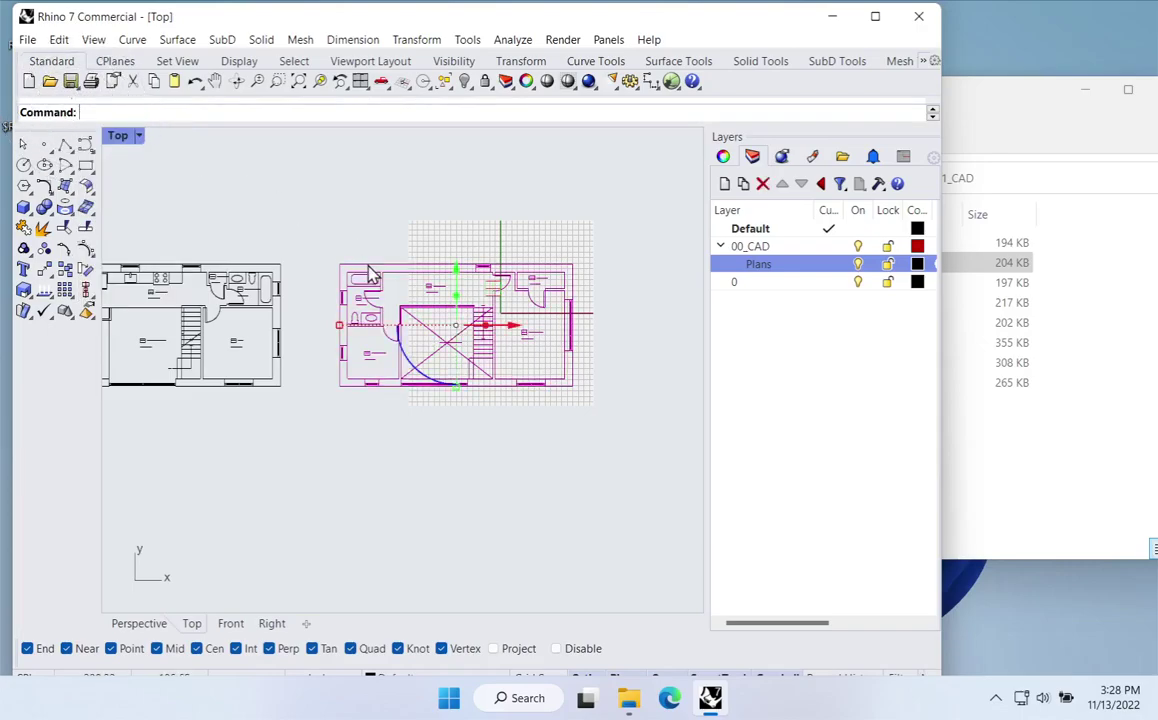
left_click(724, 157)
left_click(726, 160)
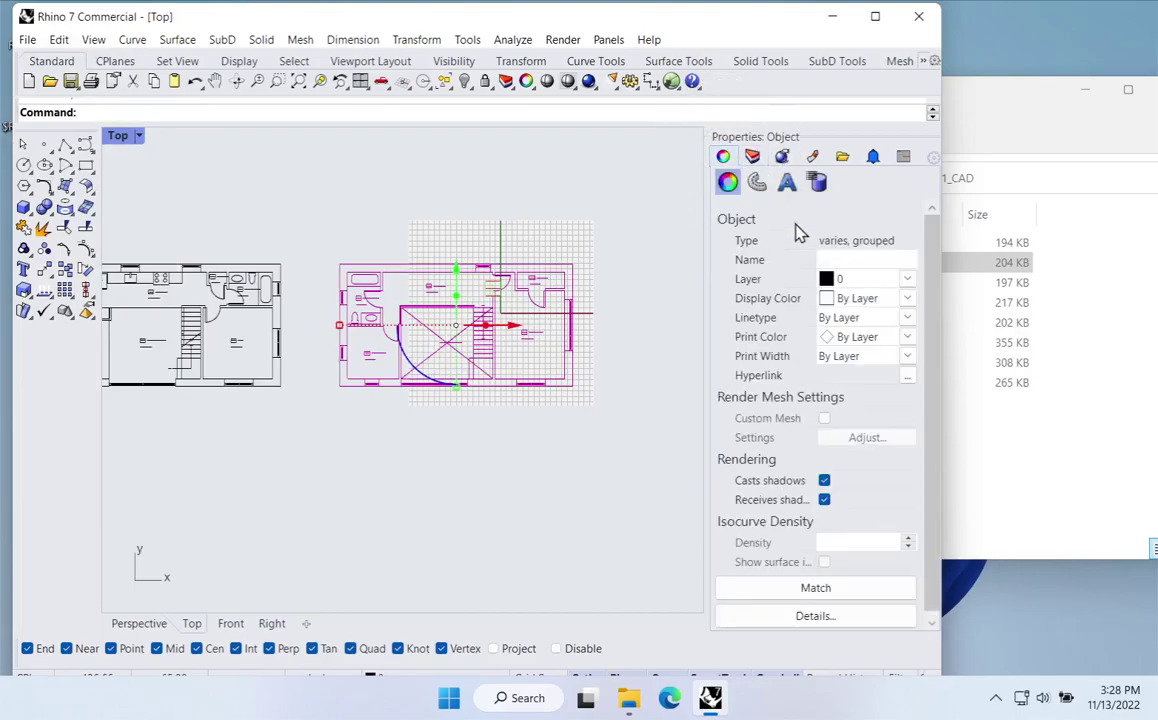
left_click(905, 284)
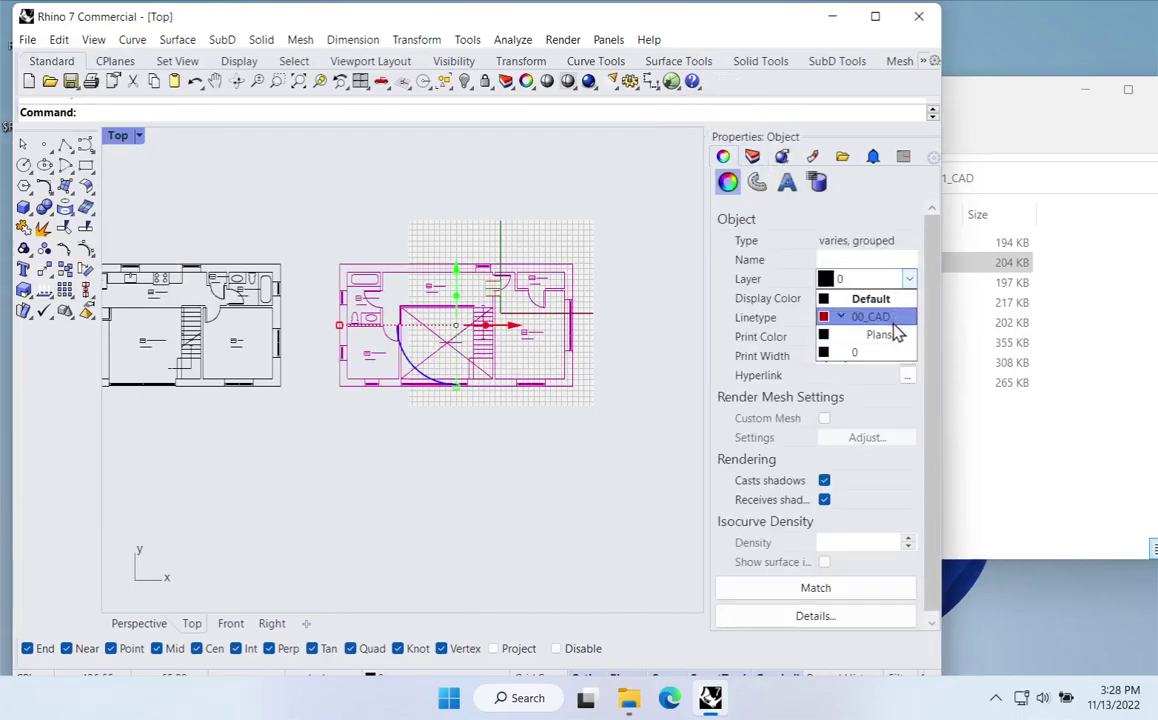
left_click(880, 335)
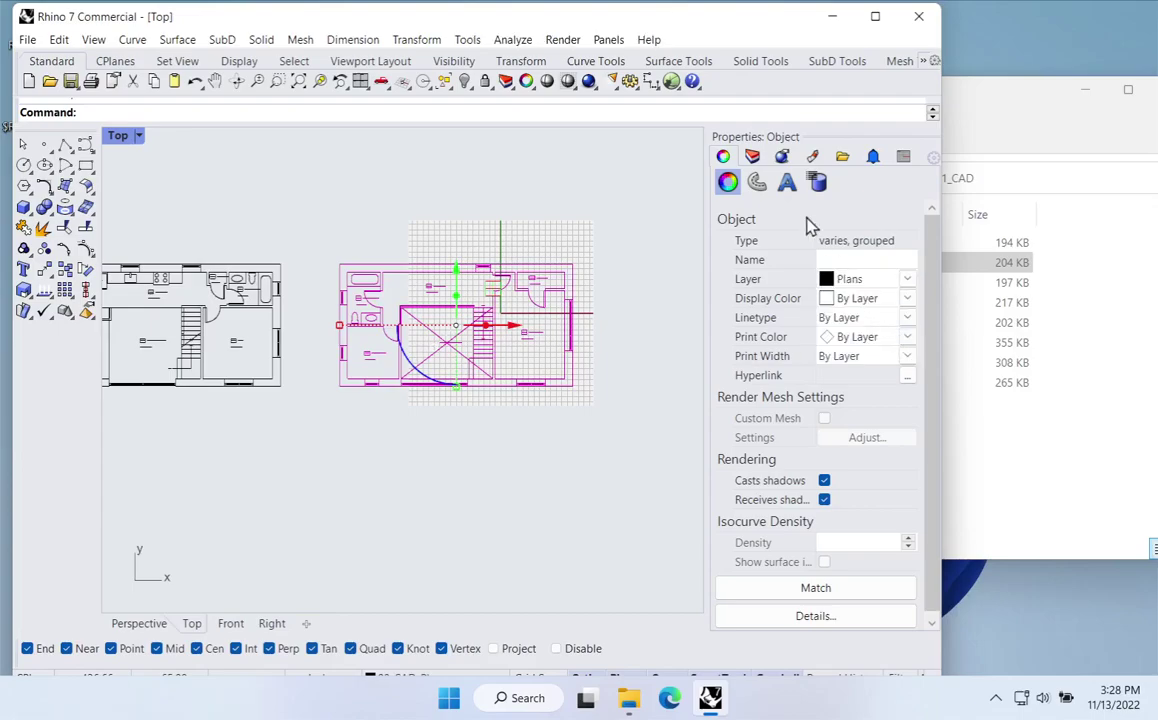
left_click(753, 157)
left_click(496, 188)
Step: Move the grouped Plan-02 drawing horizontally past the first floor plan, placing it on that plan's far side from the construction grid
scroll(578, 320, "down", 3)
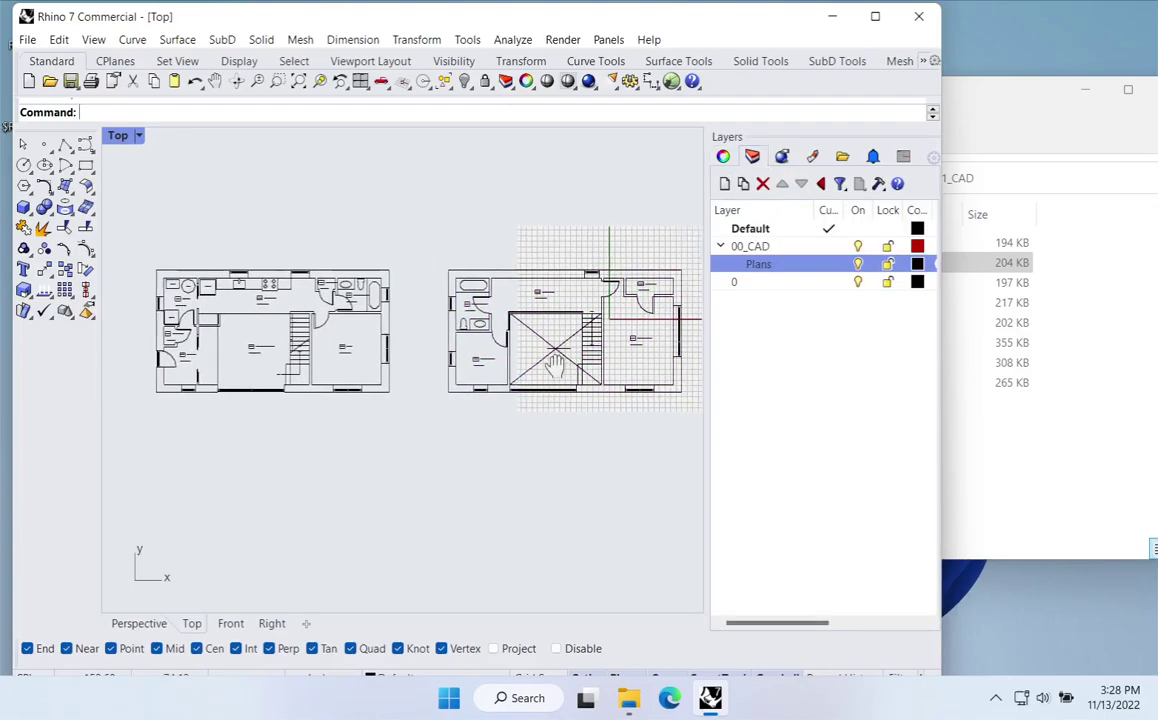
left_click(578, 320)
left_click_drag(628, 345, 253, 345)
left_click(414, 264)
right_click_drag(590, 344, 512, 344)
scroll(452, 326, "up", 2)
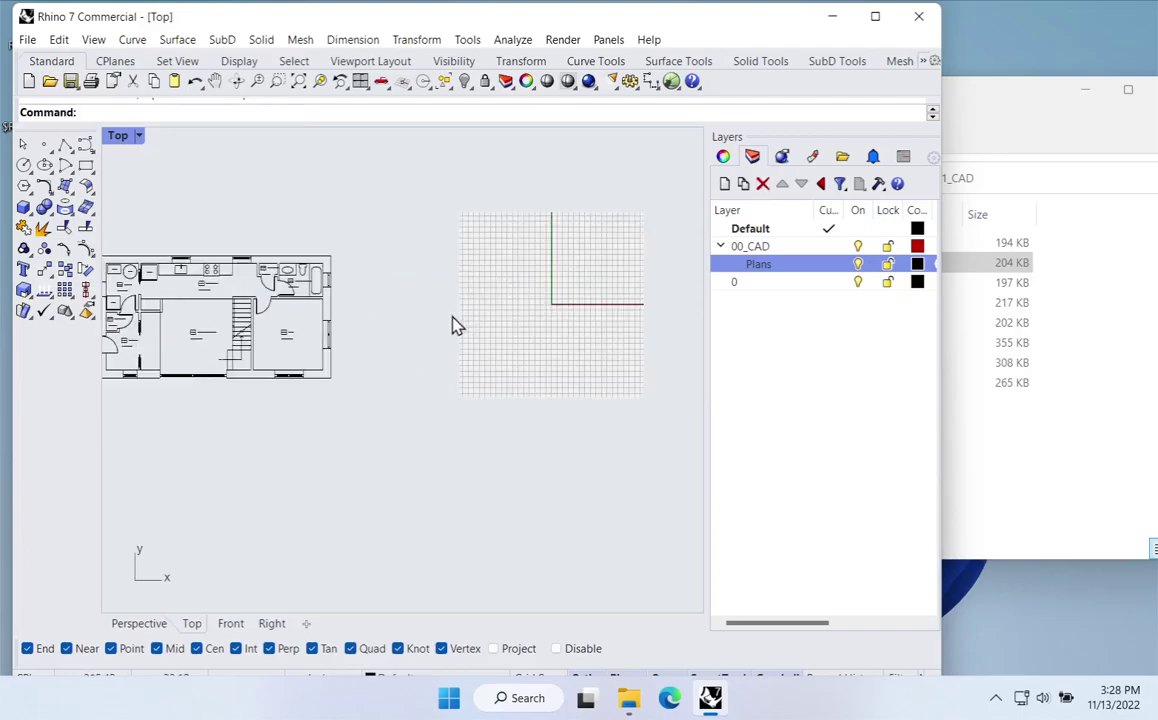
Step: Import the Section DXF drawing with its units in Inches and group its linework
left_click(28, 40)
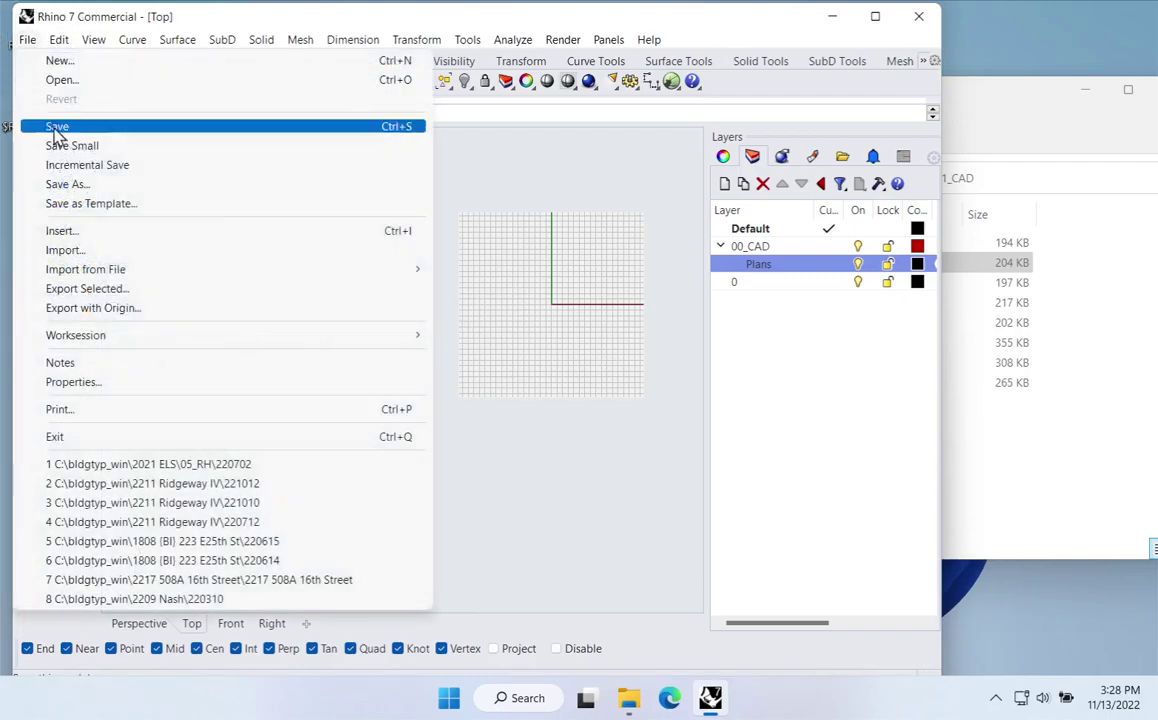
left_click(78, 257)
left_click(465, 265)
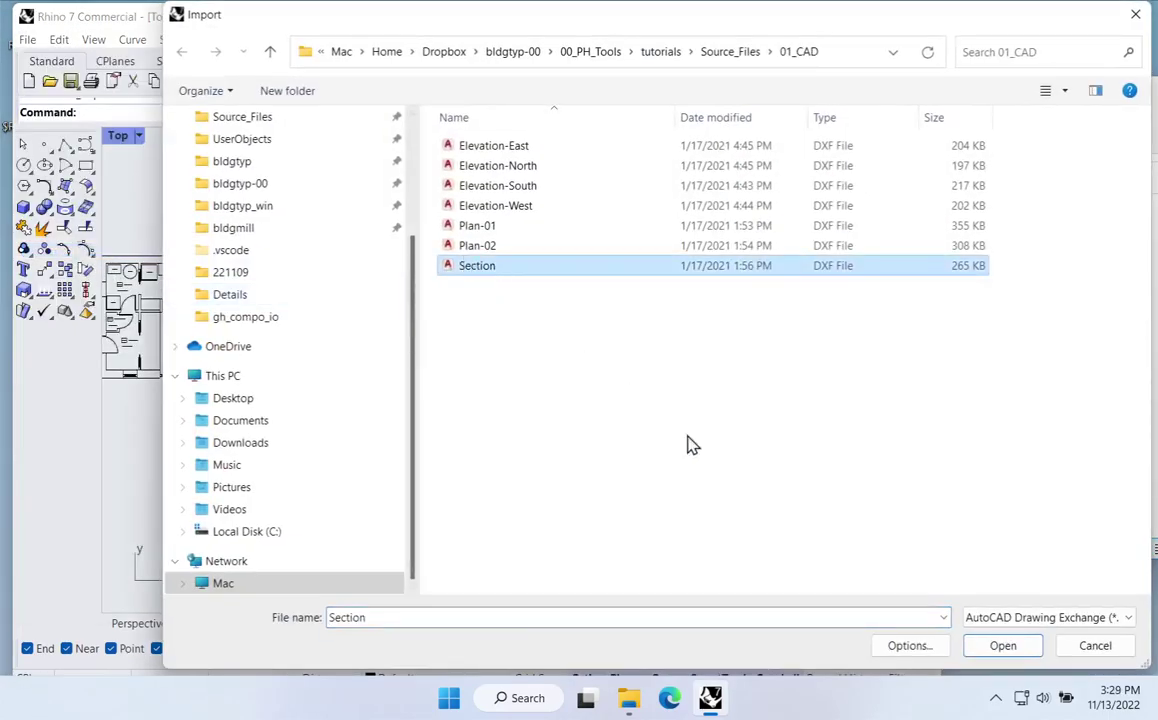
left_click(977, 653)
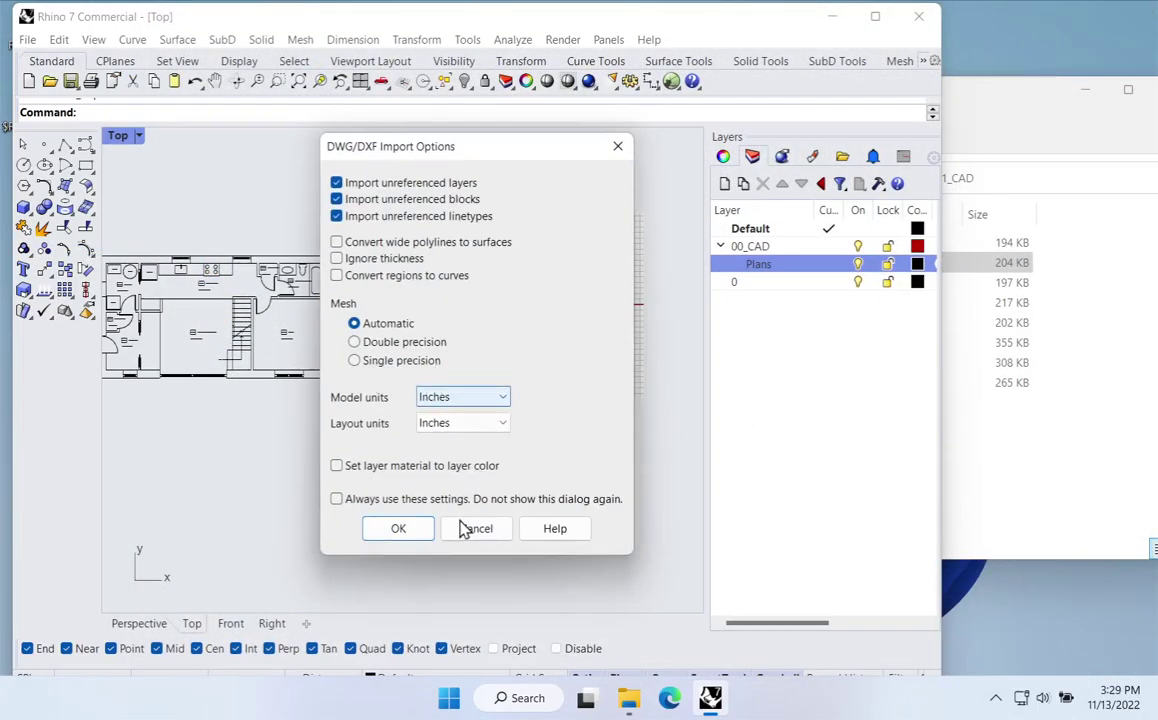
left_click(408, 532)
left_click_drag(677, 194, 566, 280)
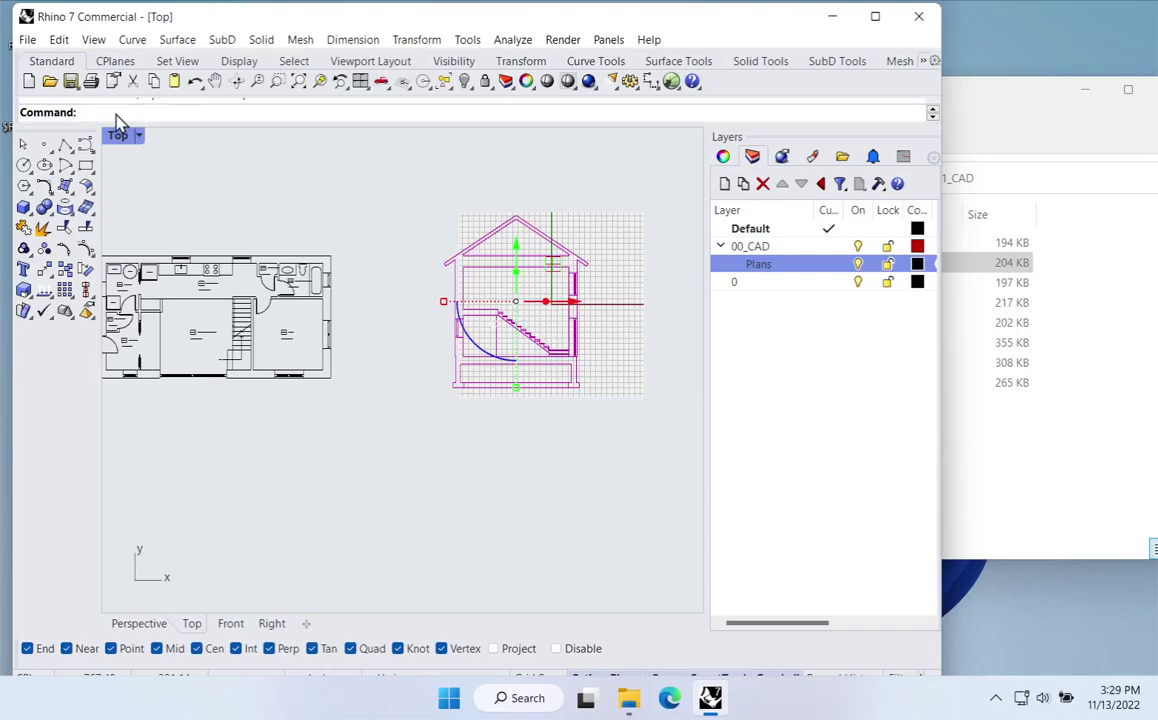
key("Up")
key("Escape")
Step: Add a new sublayer named Sections under the 00_CAD layer
left_click(757, 247)
right_click(752, 247)
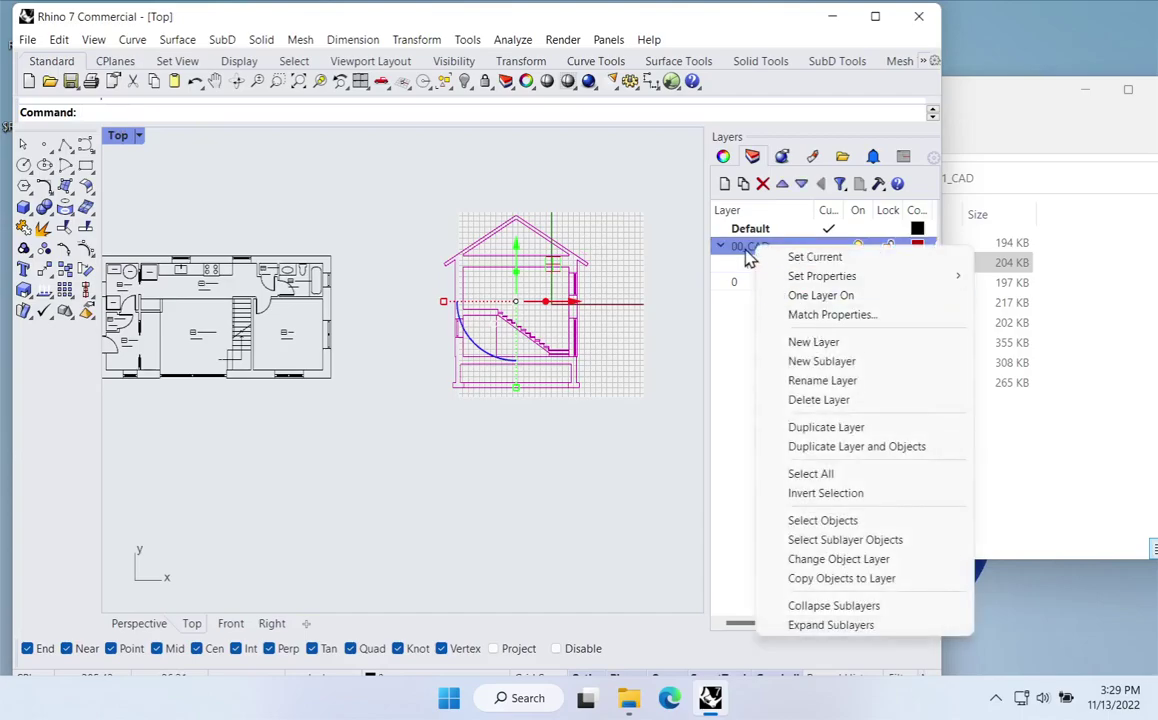
left_click(833, 362)
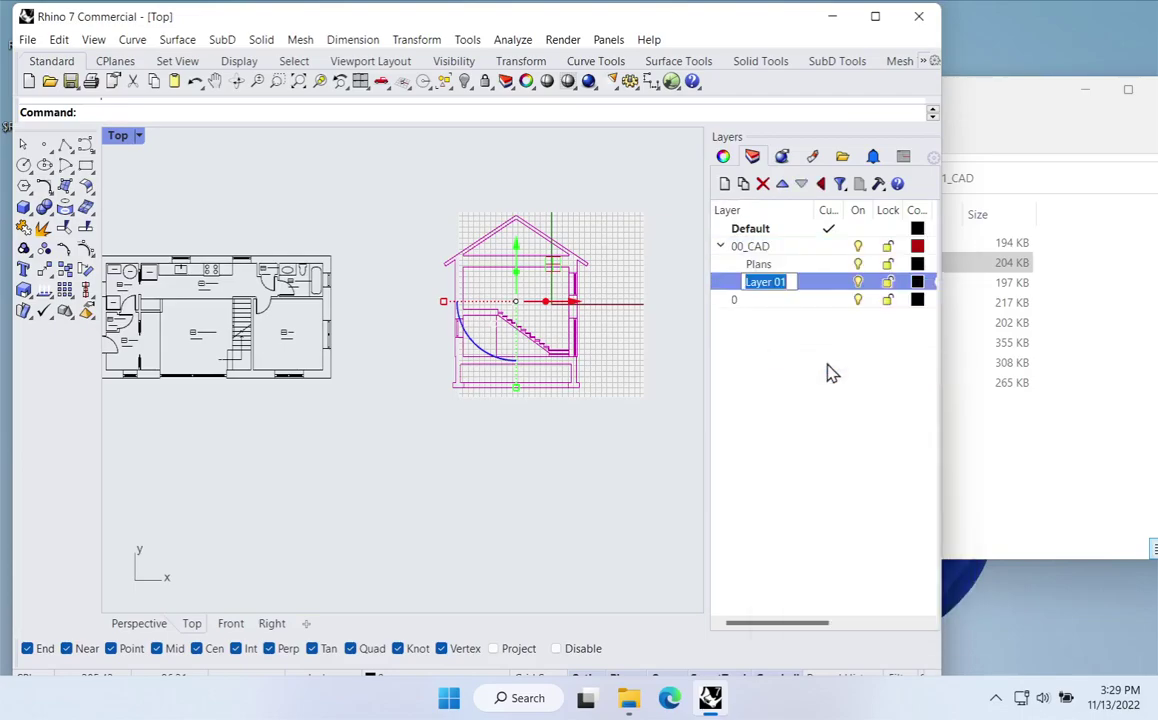
type("ASe")
type("ctio")
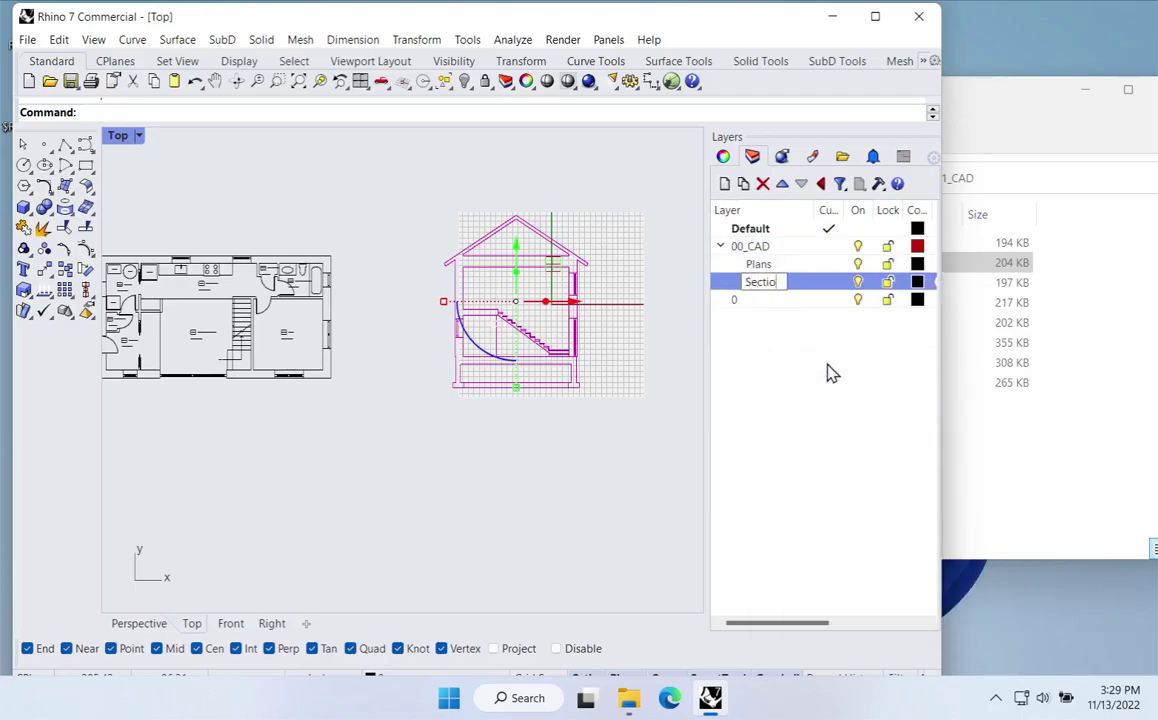
type("ns")
key("Return")
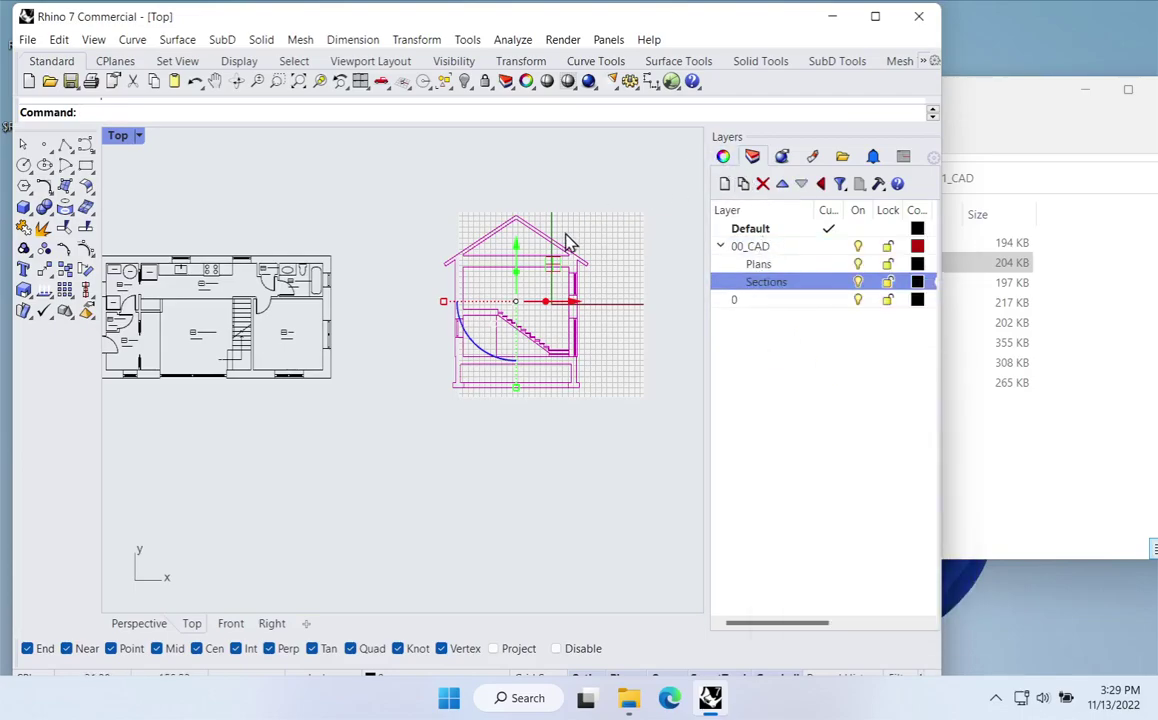
Step: Assign the imported section drawing to the Sections sublayer through its object properties
left_click(723, 157)
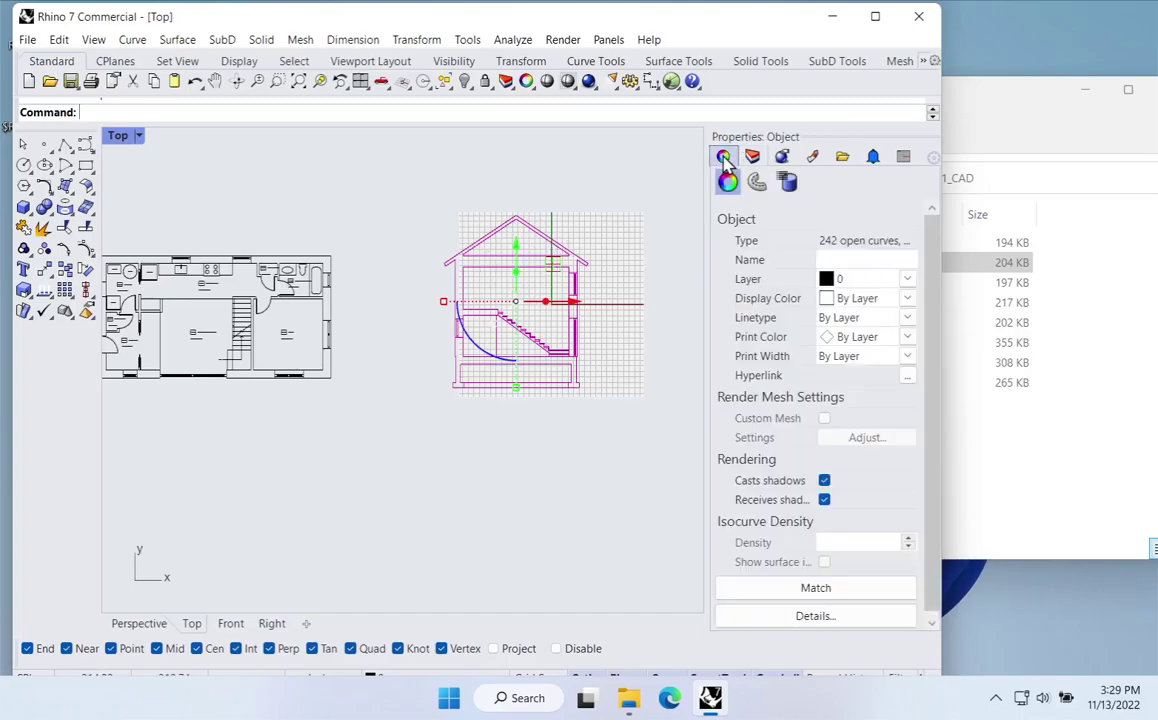
left_click(910, 282)
left_click(880, 363)
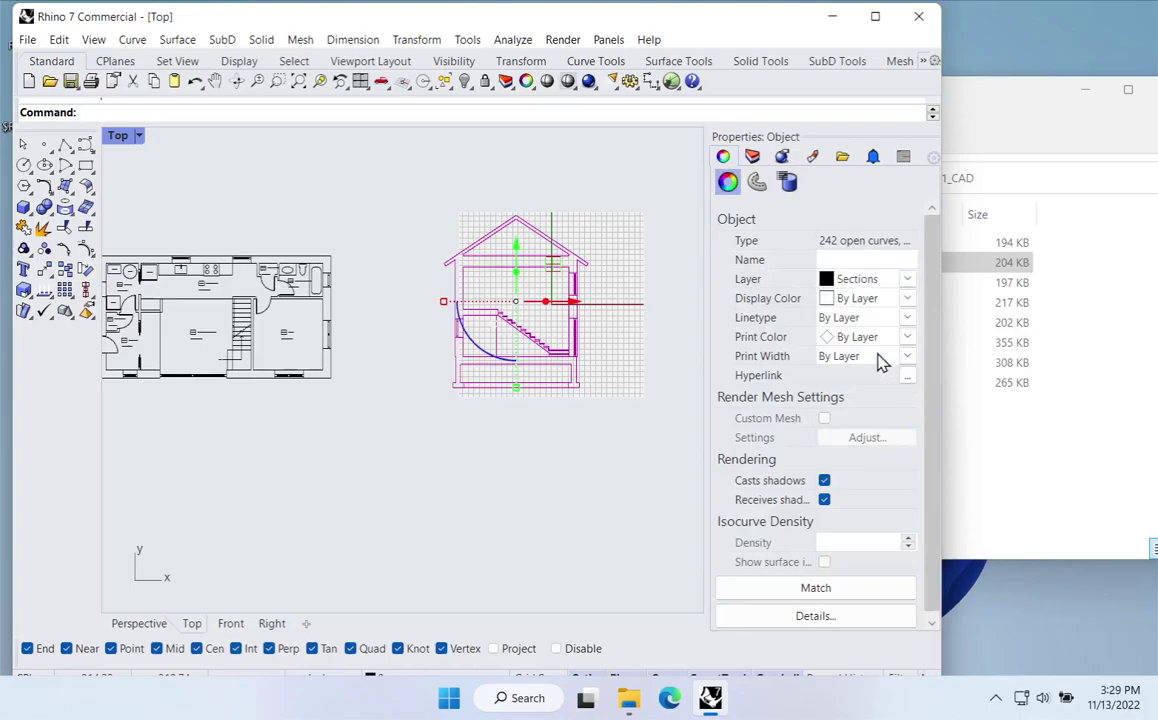
Step: Delete the imported layer 0 and deselect the section drawing
left_click(752, 157)
left_click(757, 302)
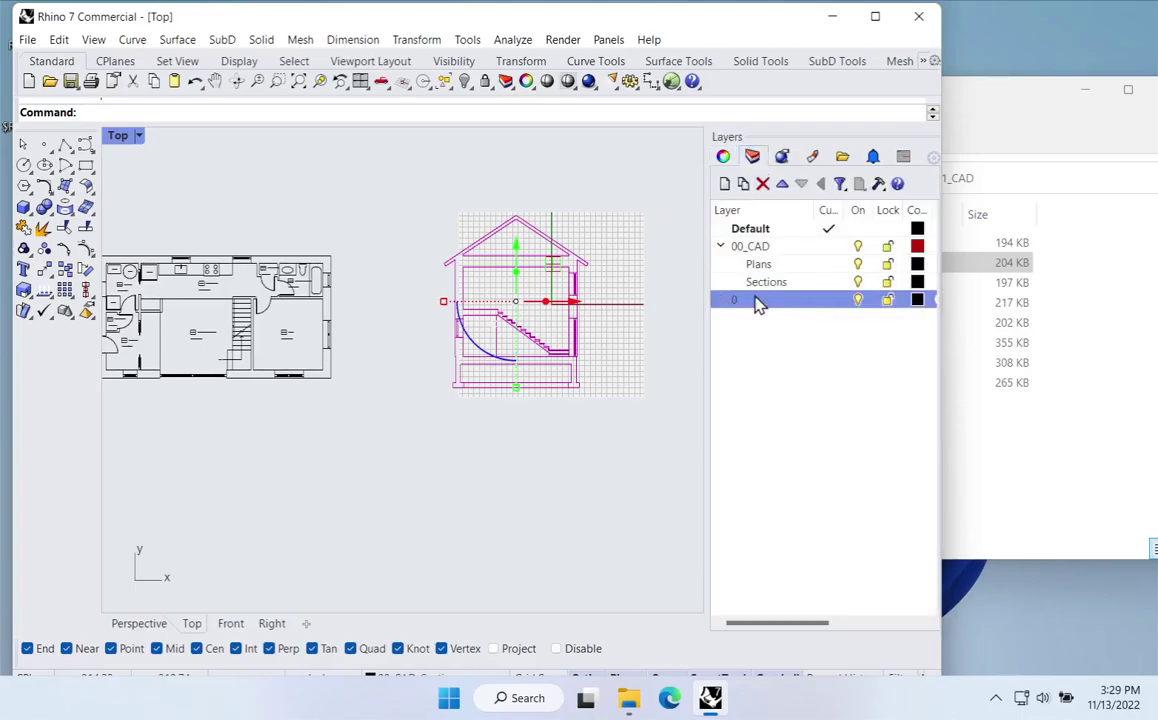
left_click(762, 184)
left_click(592, 543)
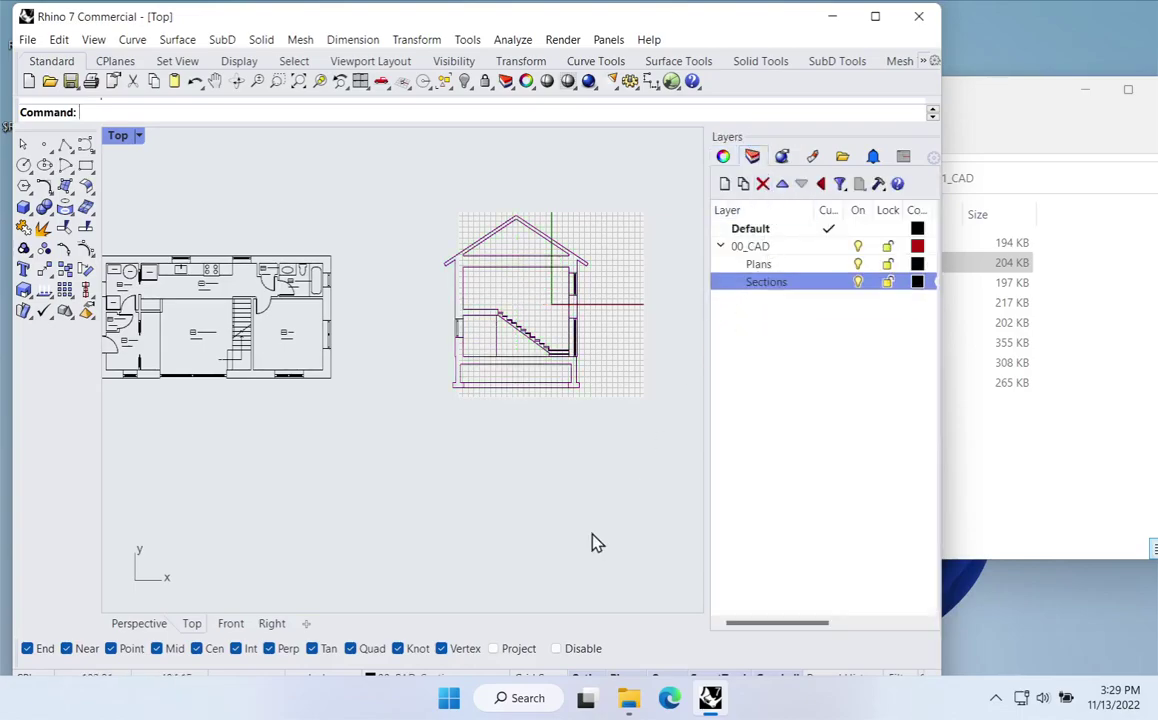
Step: Select the section and each floor plan in turn to check that every drawing is grouped
left_click(575, 370)
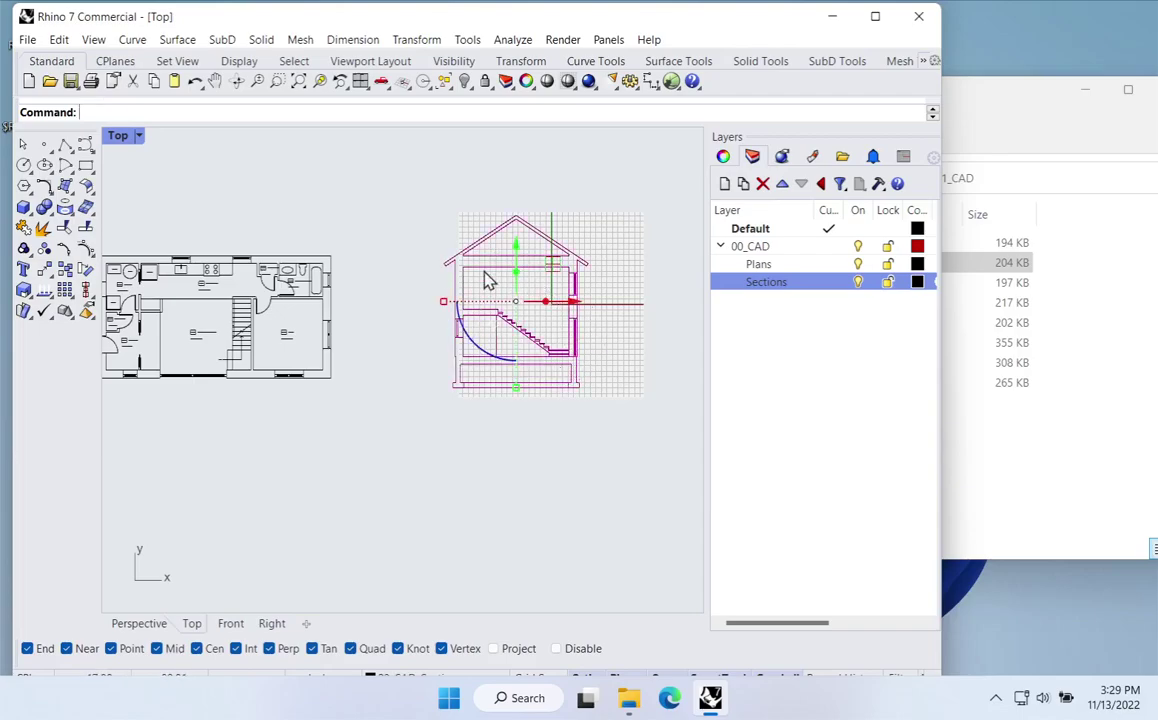
left_click(258, 330)
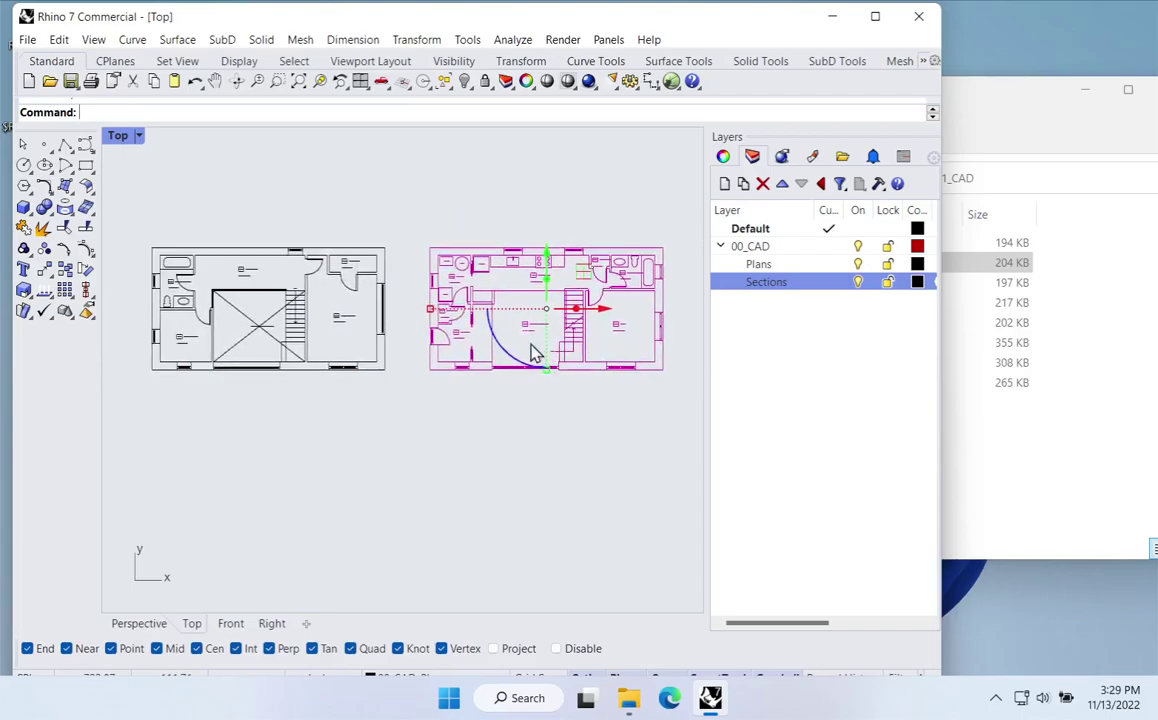
left_click(309, 364)
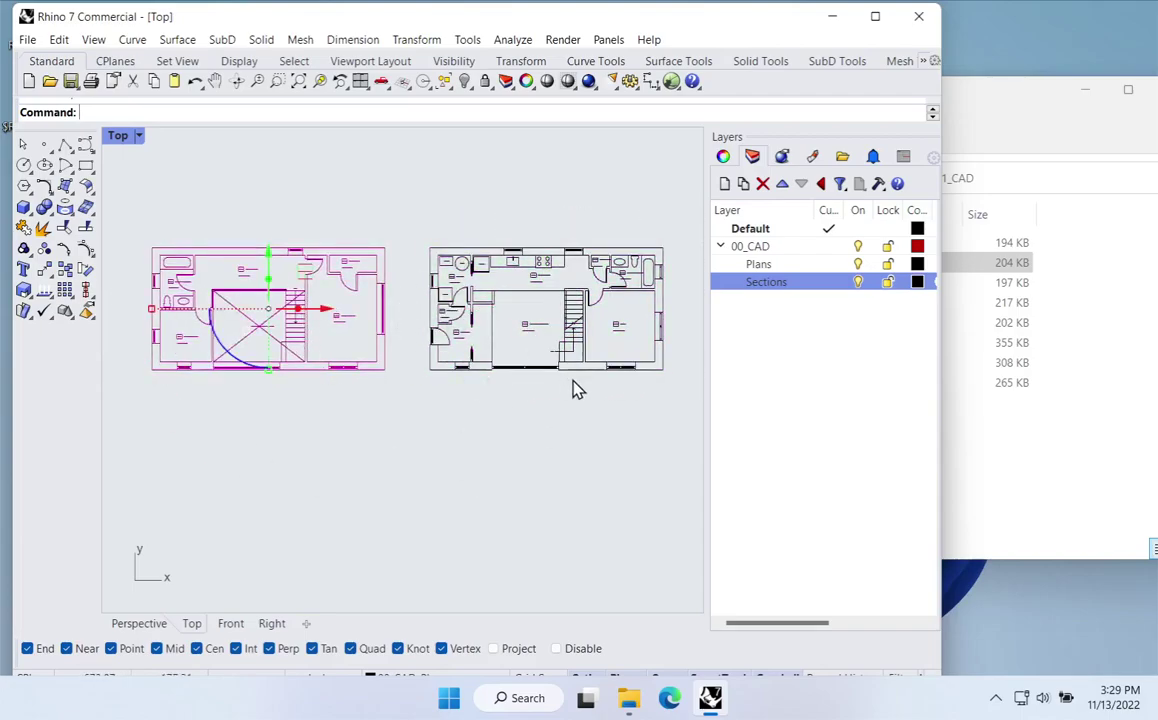
right_click_drag(637, 414, 429, 416)
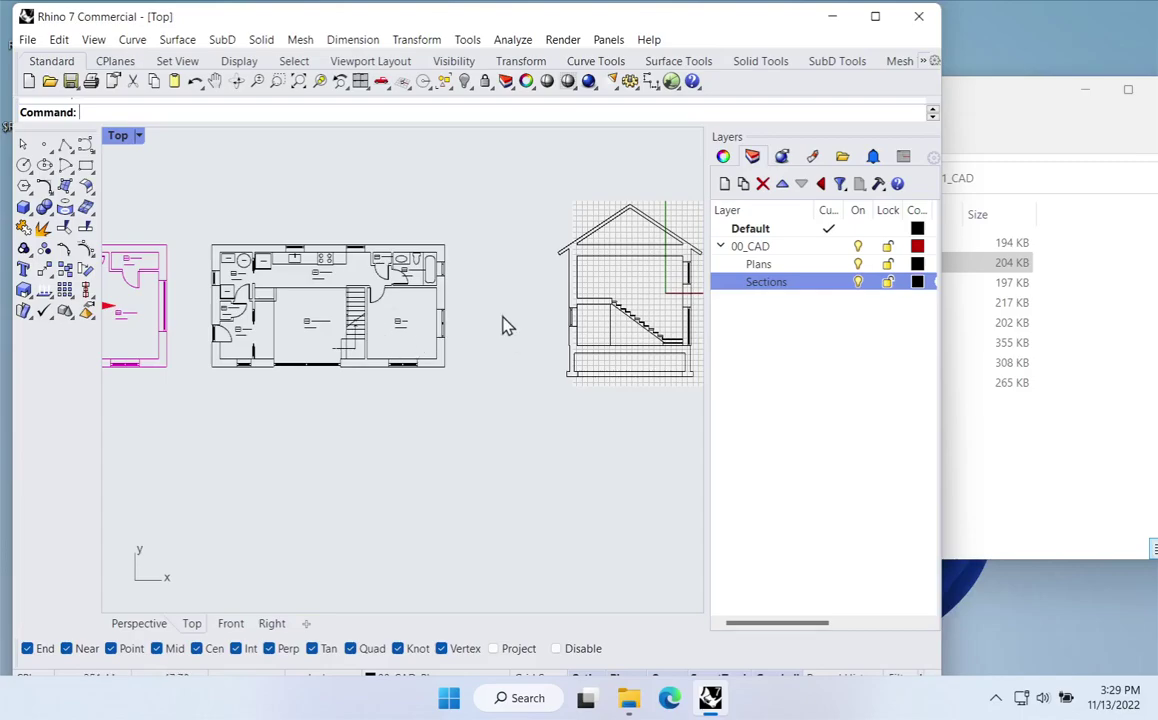
right_click_drag(540, 357, 507, 346)
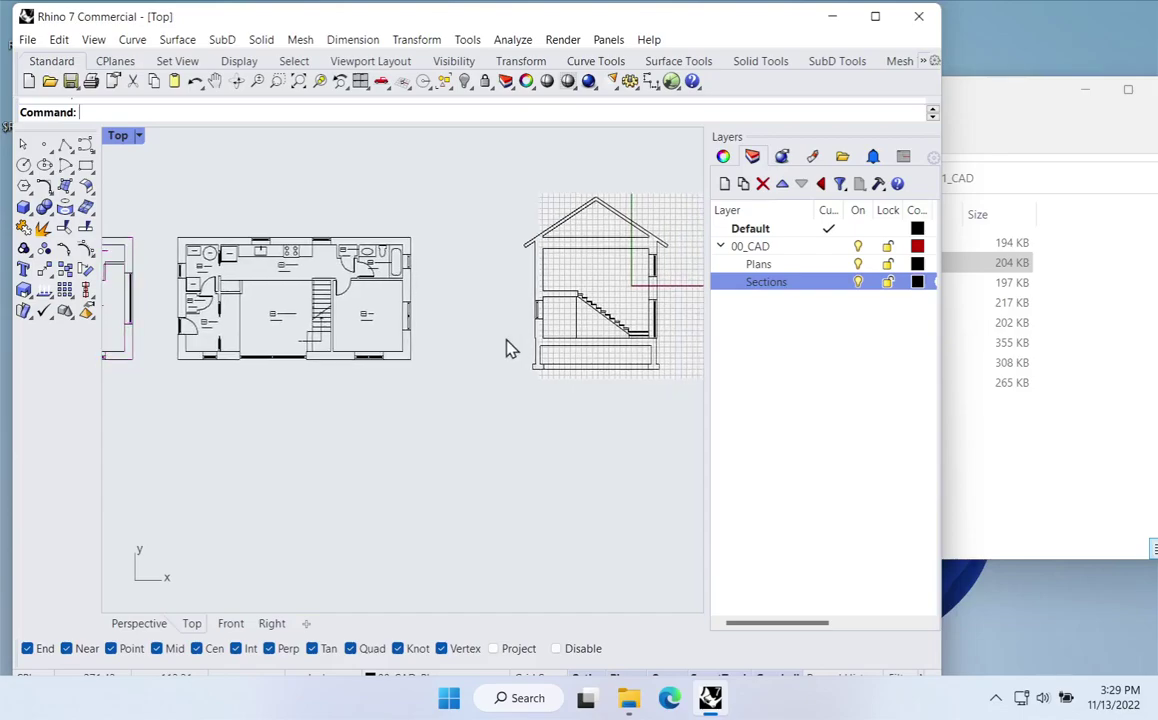
Step: Enlarge the program window to full screen and show the plans and section in a maximized Perspective viewport
double_click(119, 138)
double_click(470, 20)
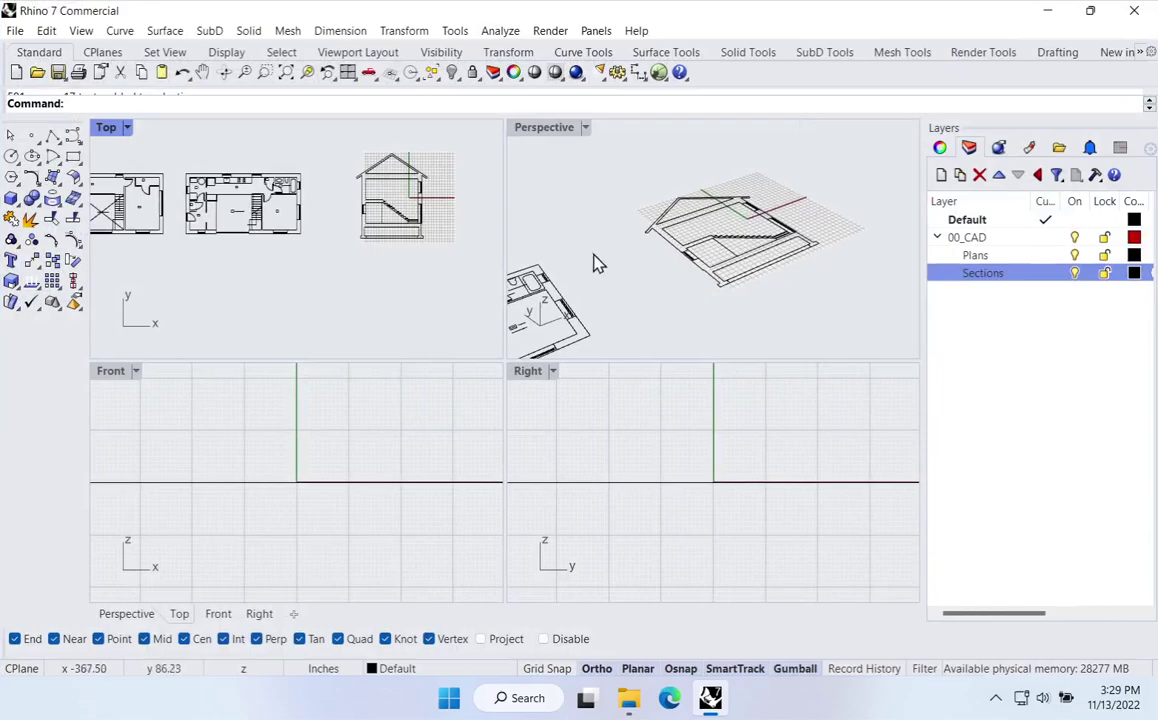
right_click_drag(595, 261, 538, 145)
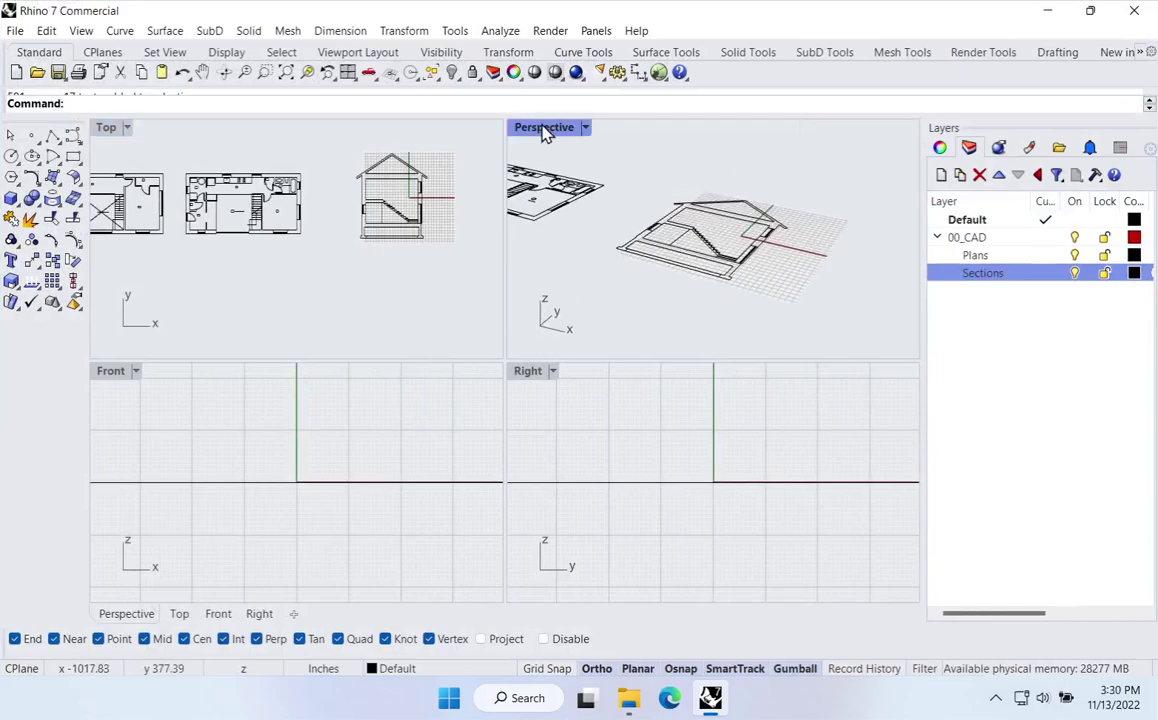
double_click(545, 128)
scroll(600, 400, "down", 3)
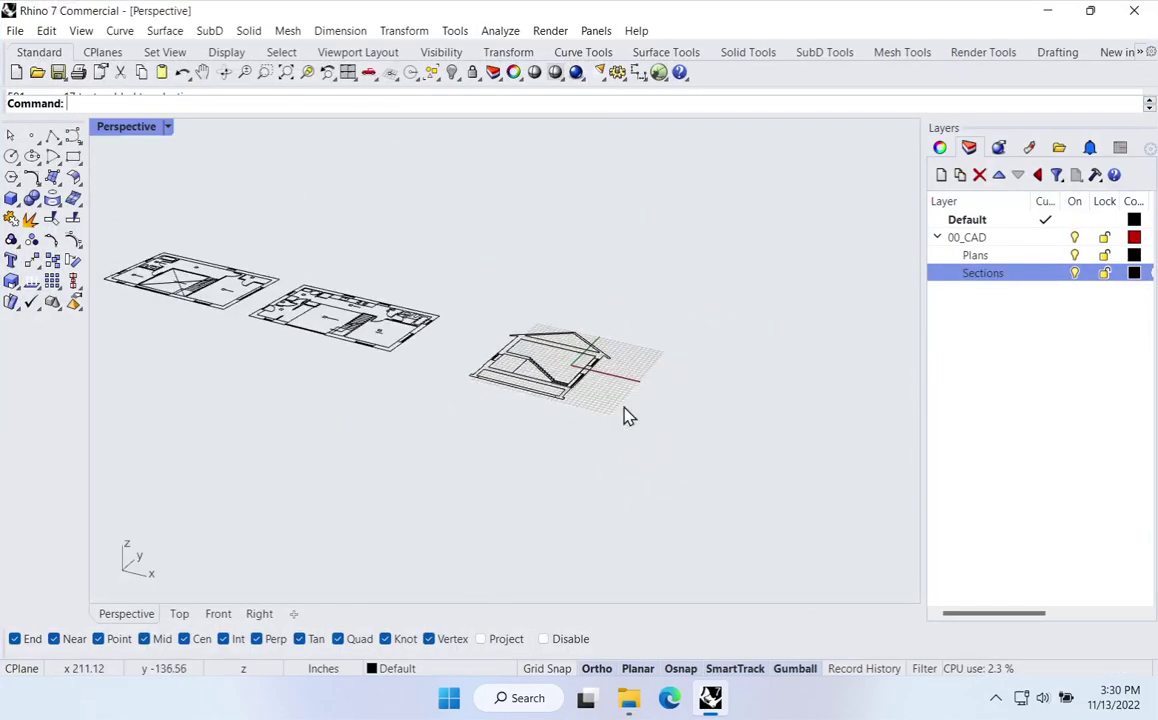
right_click_drag(623, 416, 635, 461)
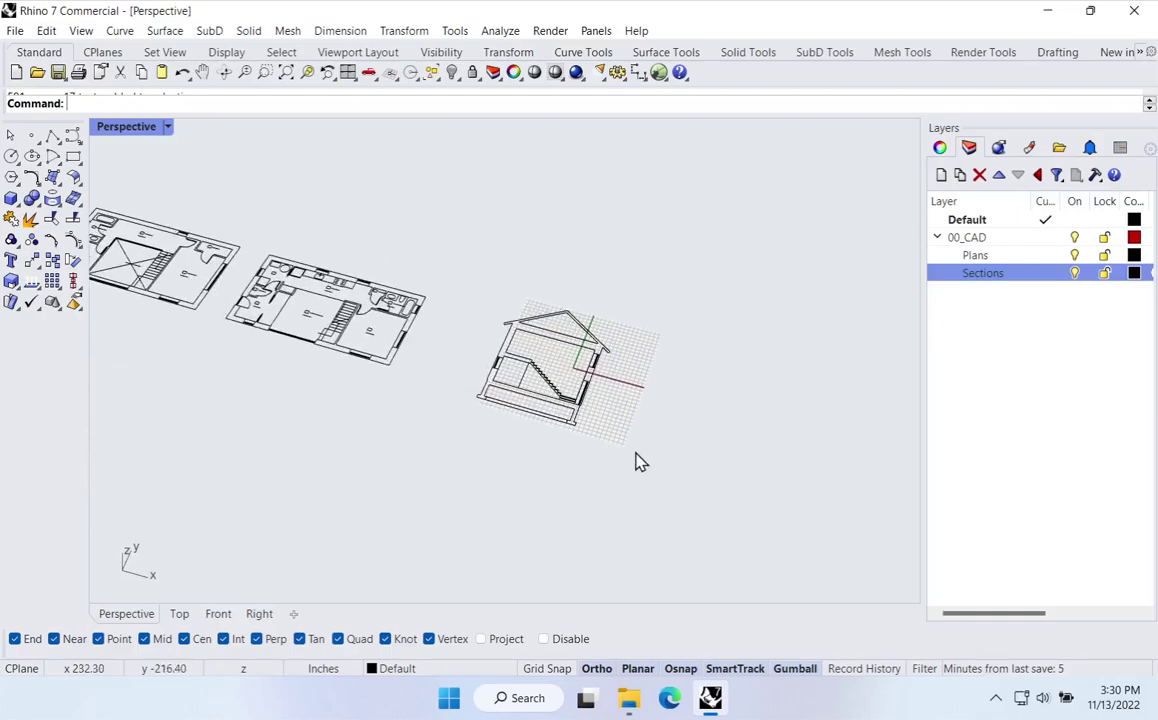
Step: Select the section drawing and show it at an oblique angle with its rotation handles in view
scroll(585, 410, "up", 2)
left_click(565, 410)
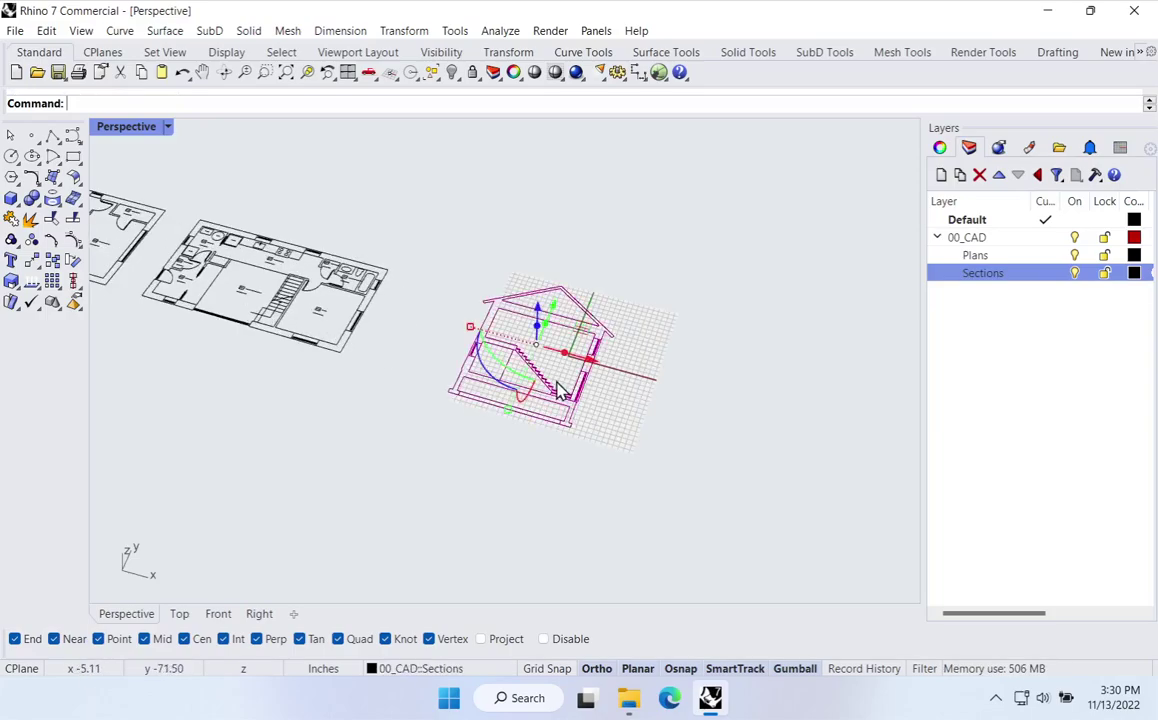
right_click_drag(556, 390, 593, 422)
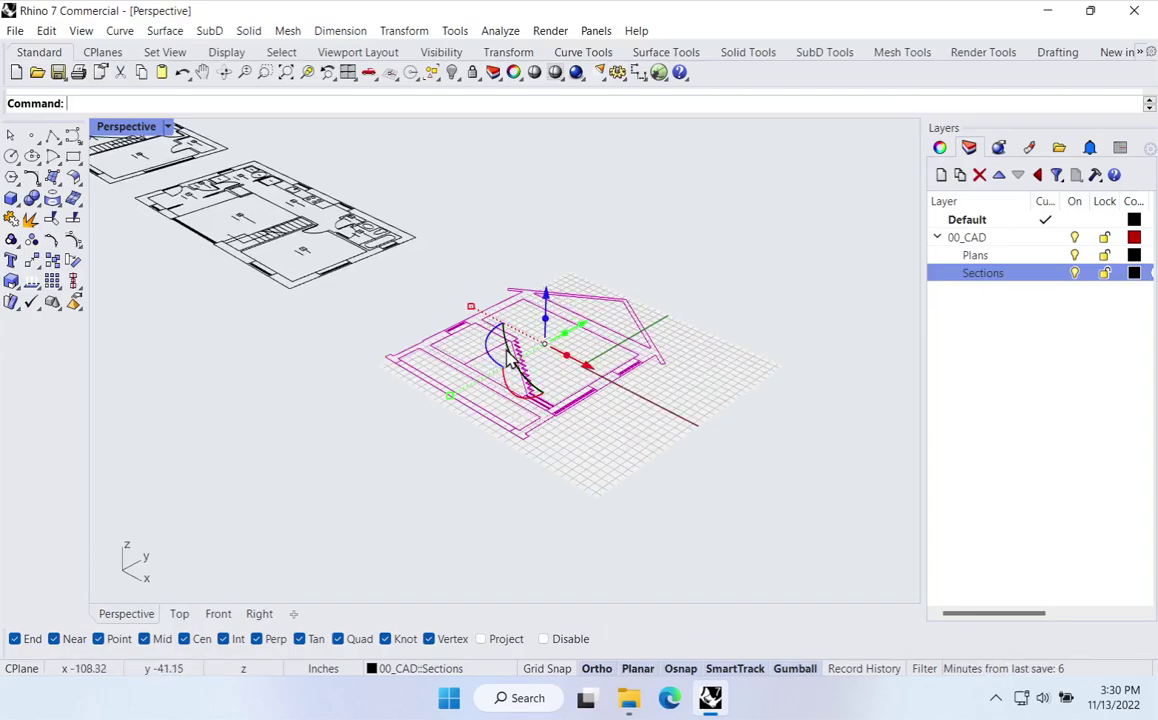
left_click_drag(589, 336, 545, 335)
mouse_move(545, 335)
right_mouse_down()
mouse_move(507, 378)
mouse_move(535, 355)
right_mouse_up()
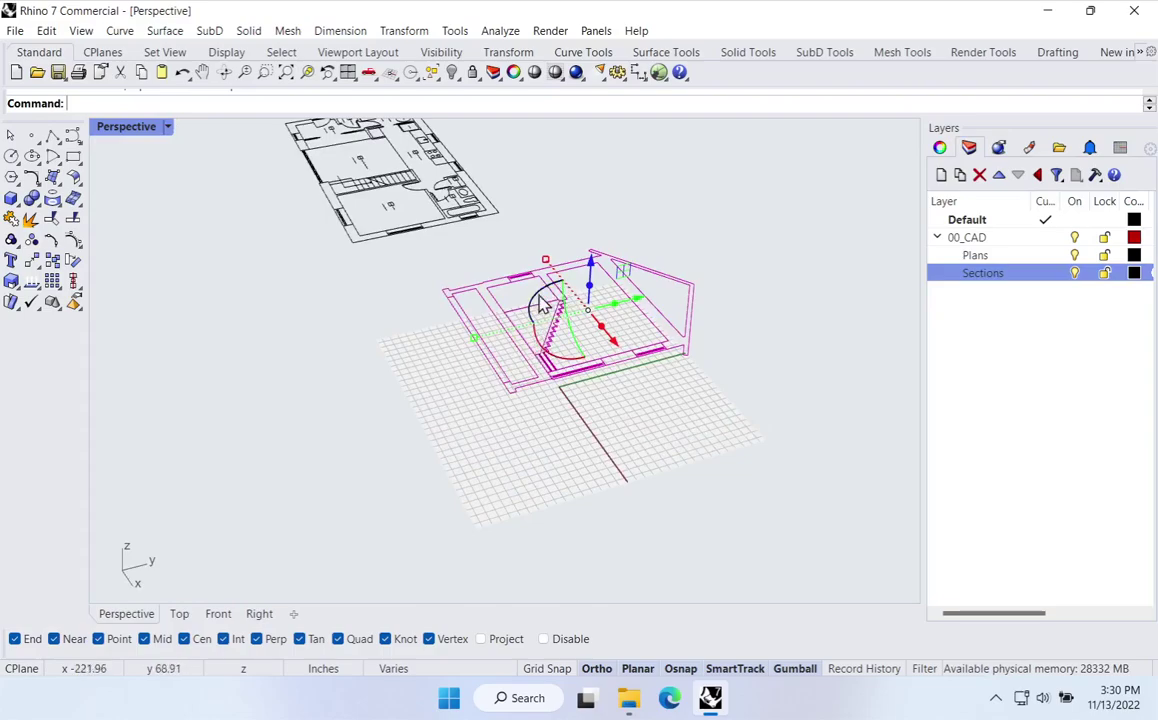
Step: Toggle the Gumball off and back on while the section drawing is selected
left_click(810, 672)
left_click(810, 670)
left_click(810, 670)
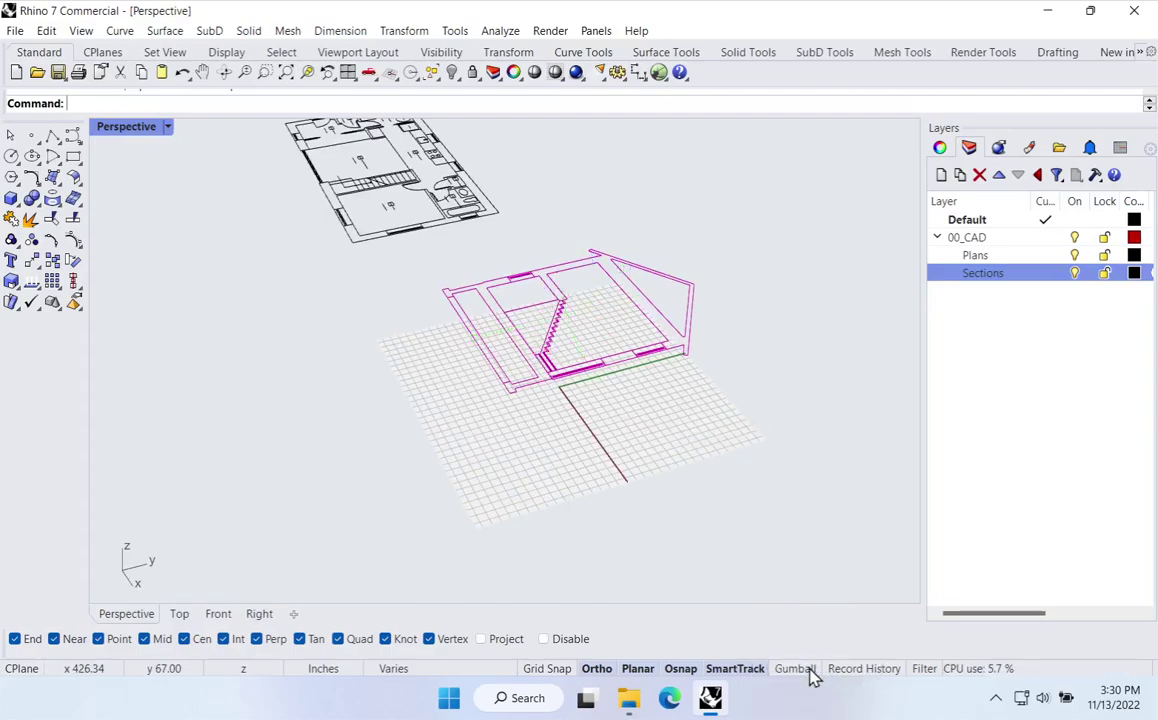
left_click(810, 670)
left_click(810, 670)
left_click(810, 670)
left_click(810, 670)
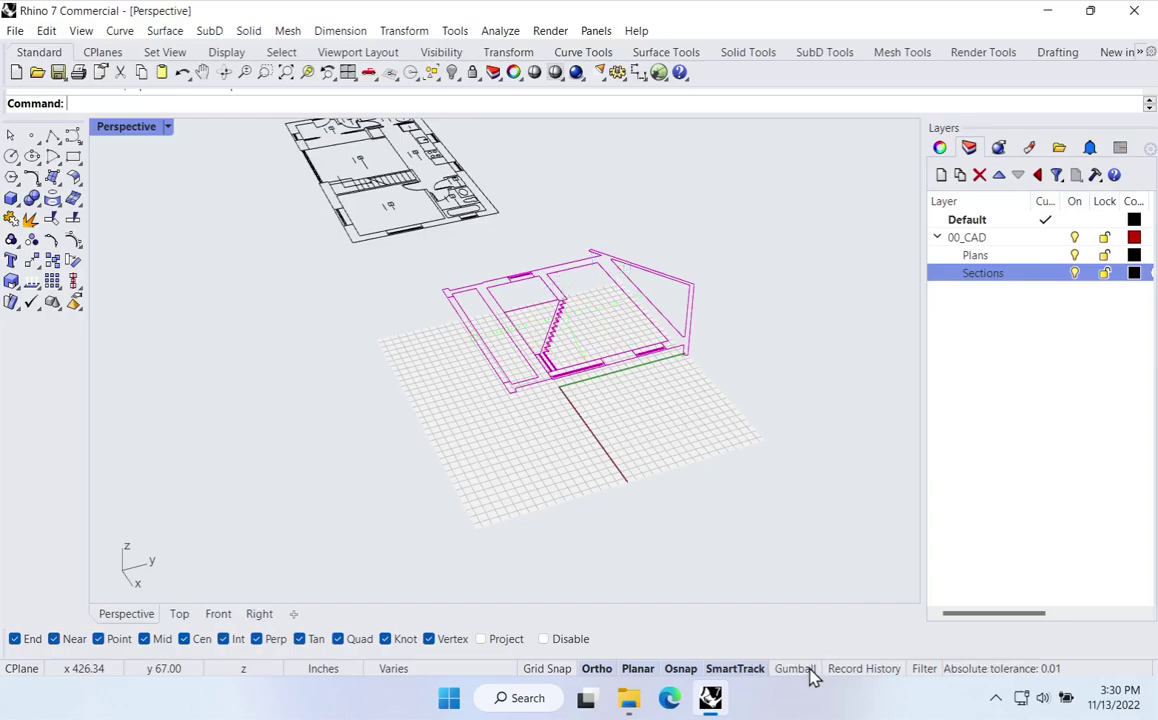
left_click(810, 670)
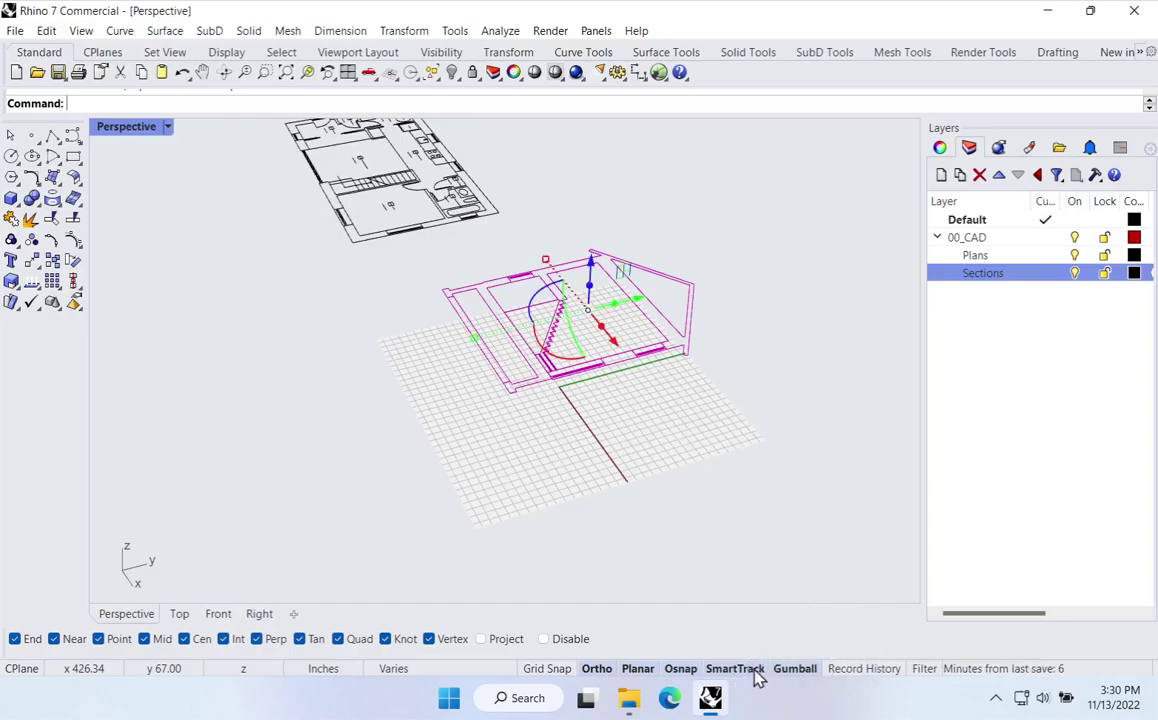
left_click(597, 669)
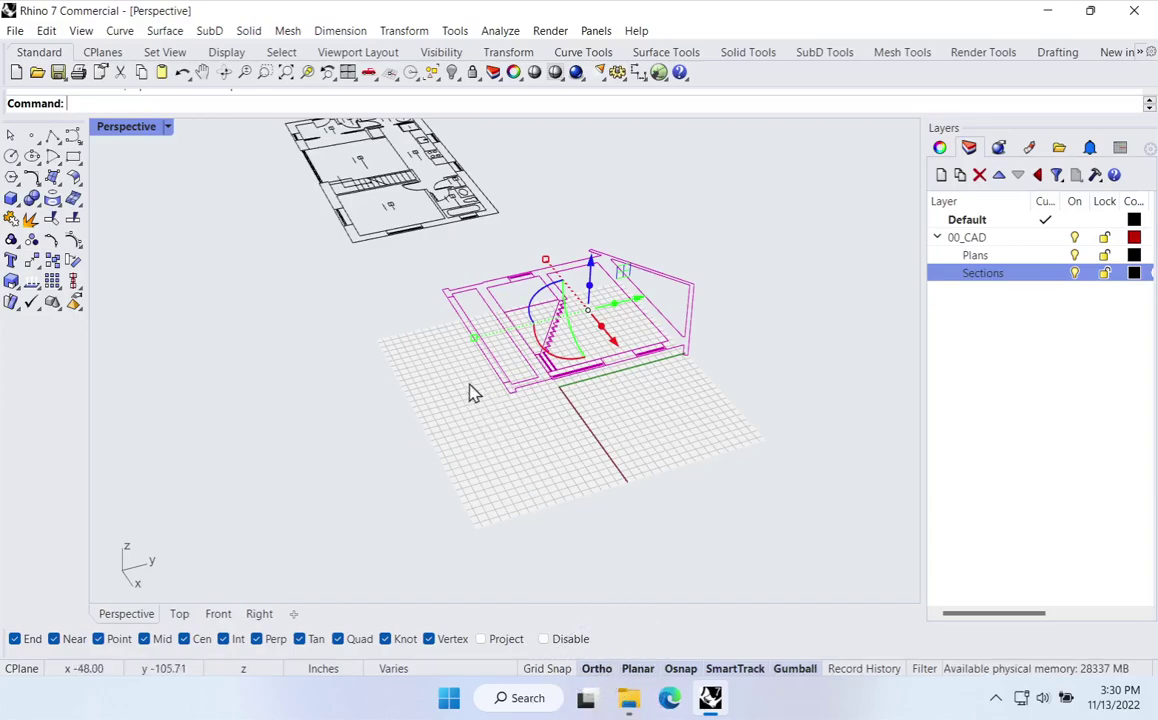
right_click_drag(562, 308, 575, 380, "shift")
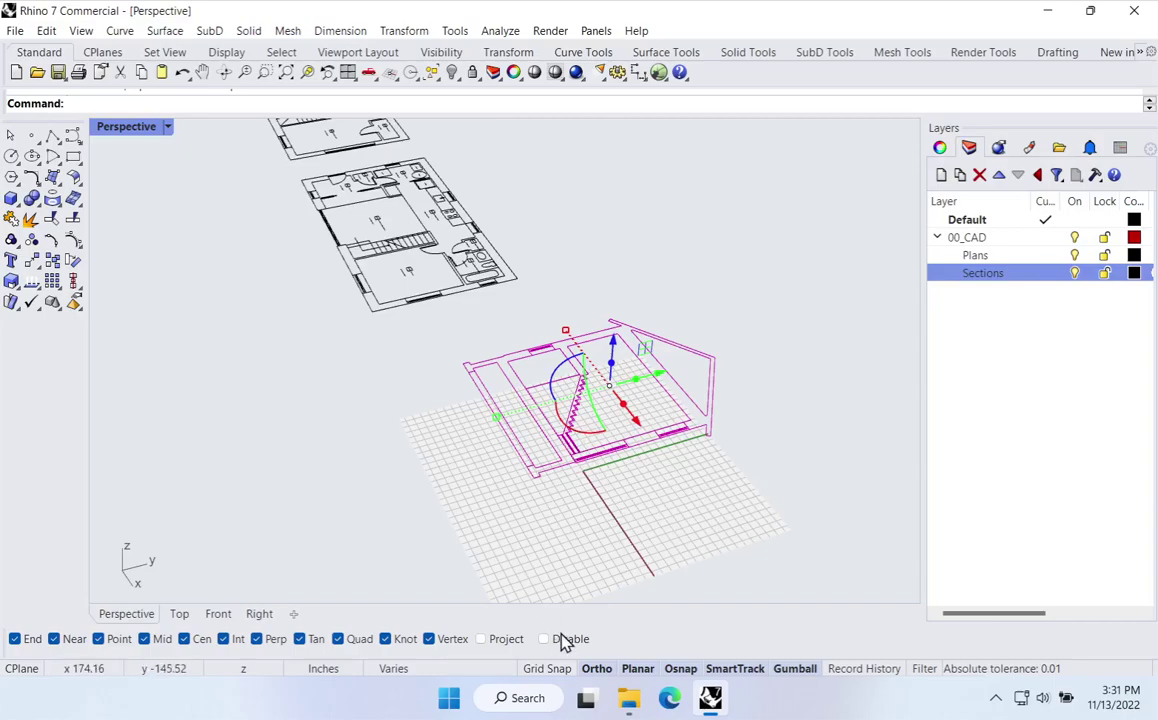
left_click(599, 668)
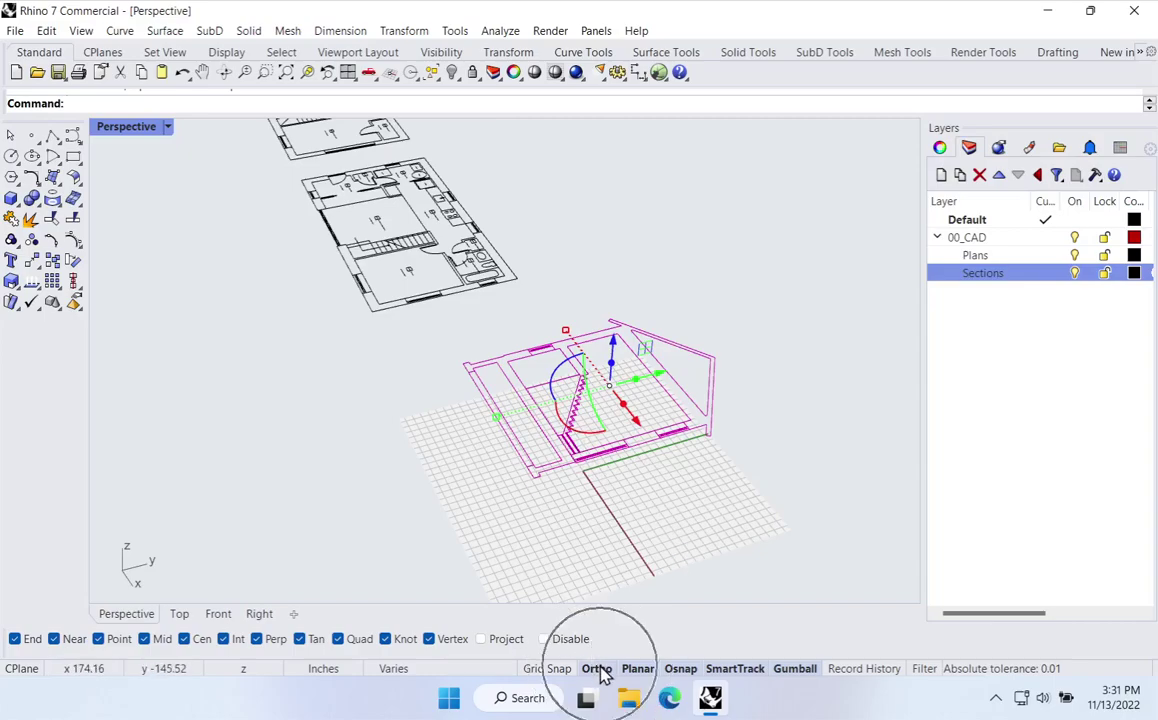
left_click(796, 668)
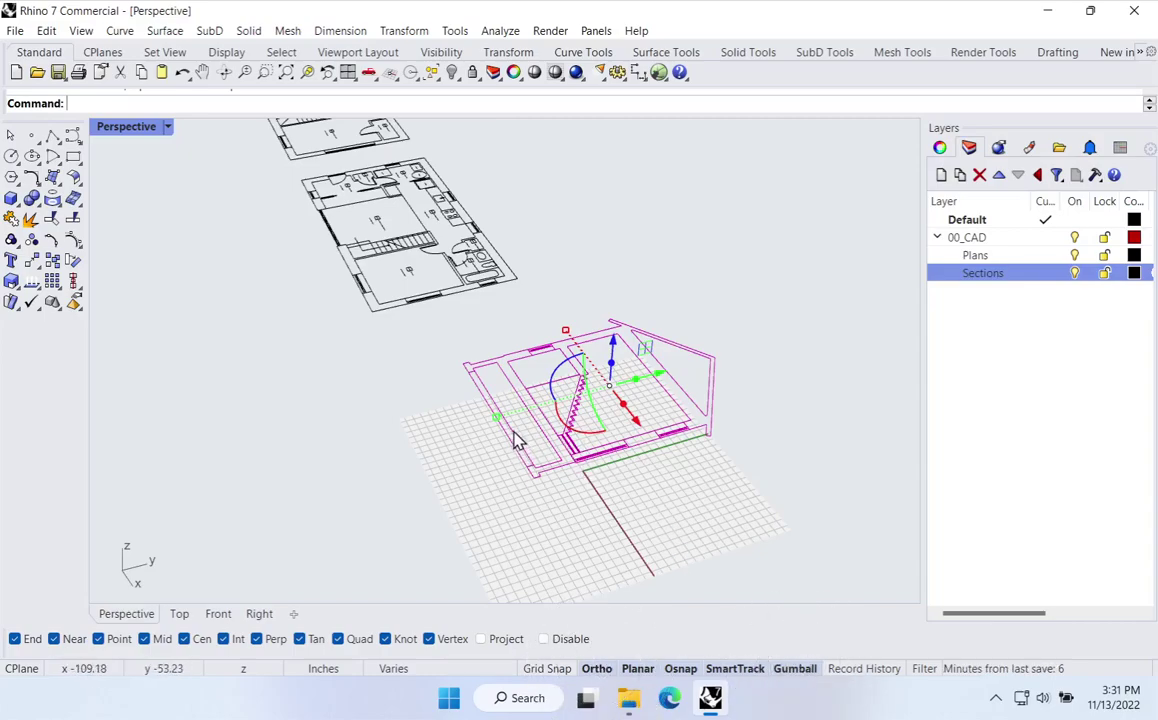
Step: Try rotating the section 90° upright about its X axis with Ortho on, and undo the rotation
right_click_drag(553, 463, 719, 388)
right_click_drag(500, 395, 615, 440)
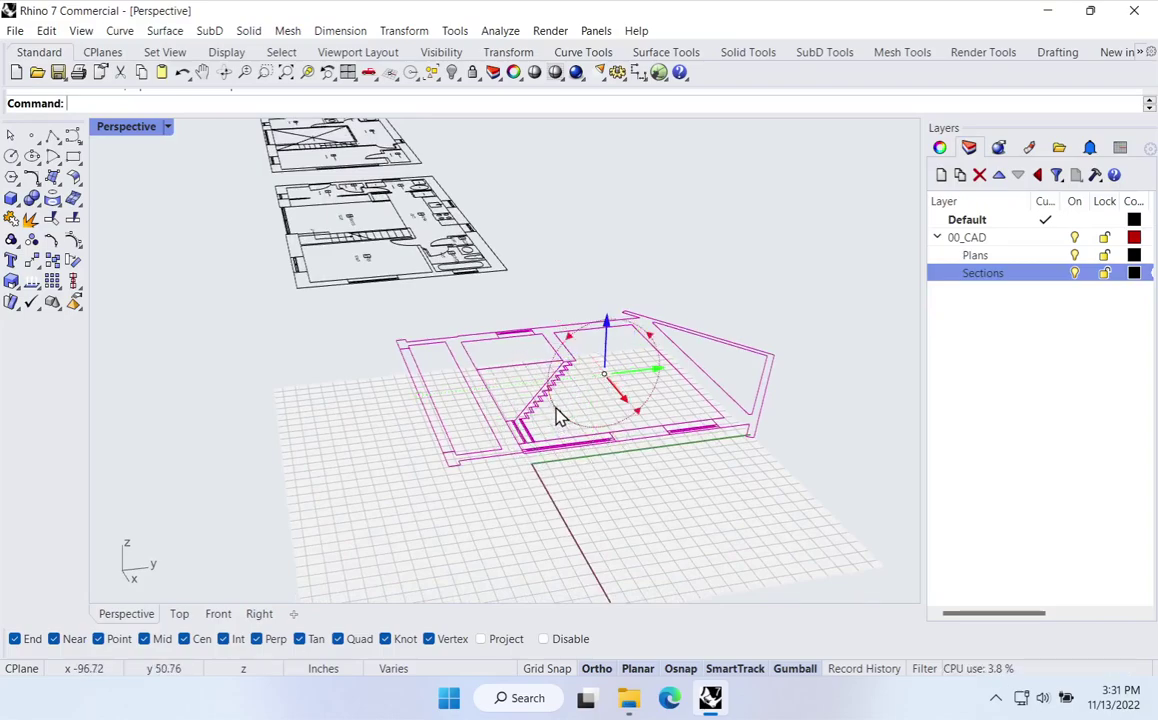
left_click_drag(556, 414, 620, 478)
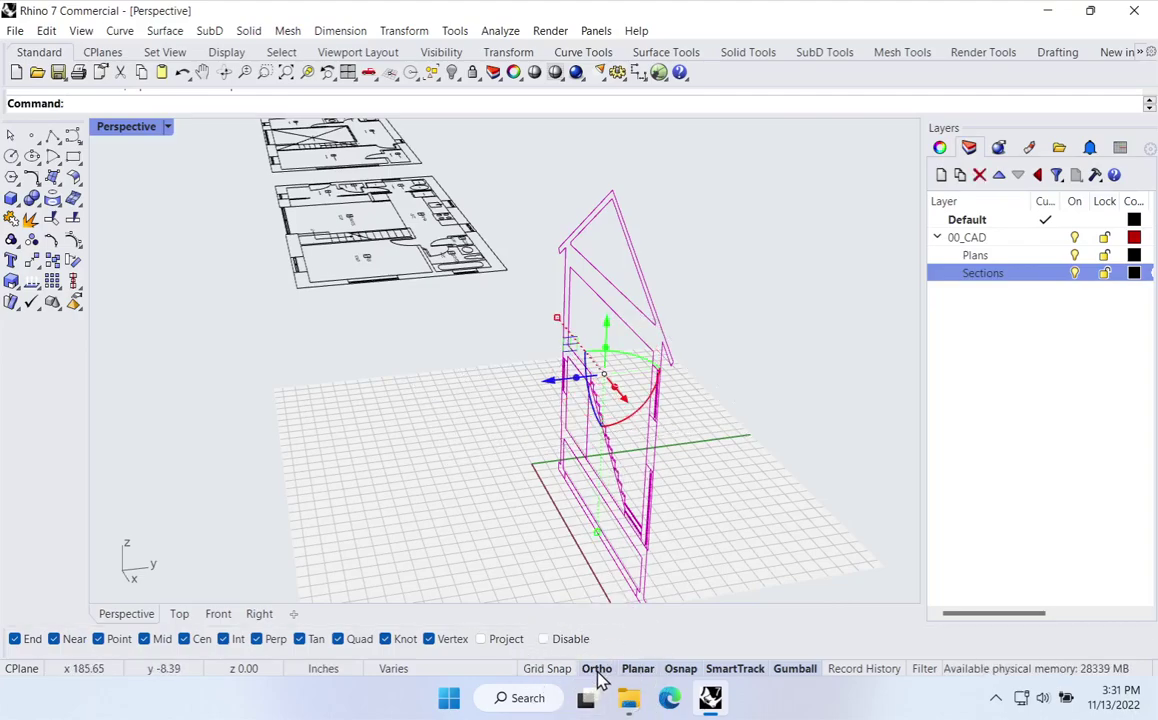
left_click(528, 416)
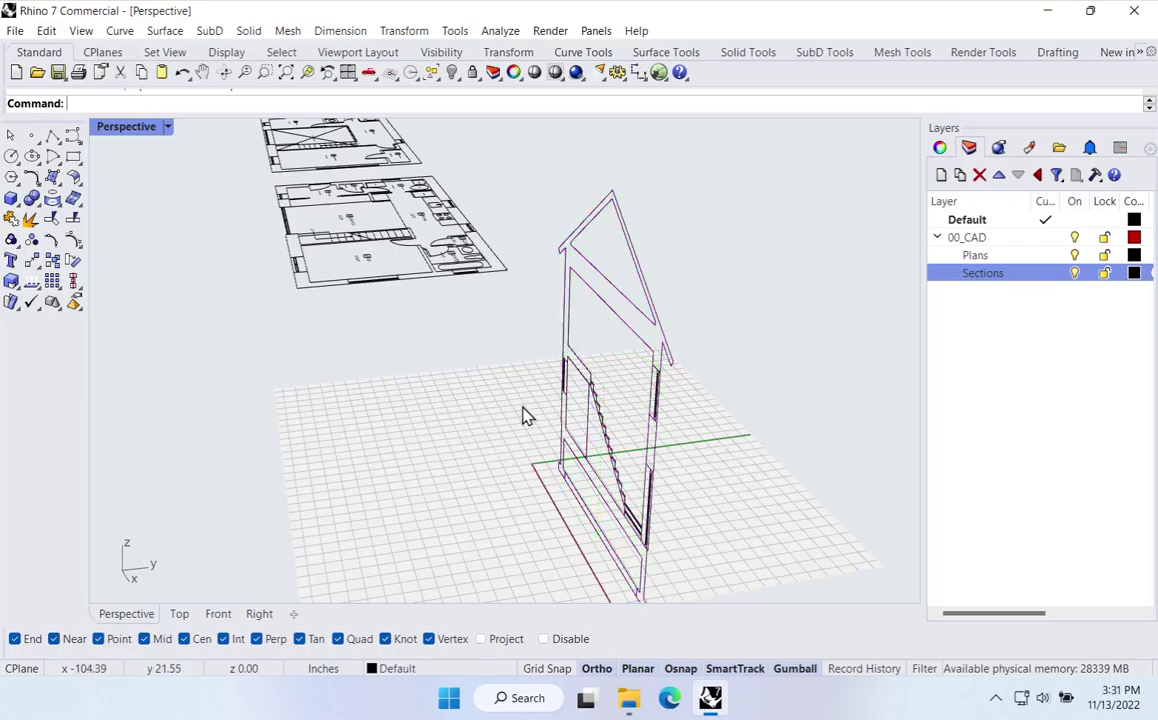
key("ctrl+z")
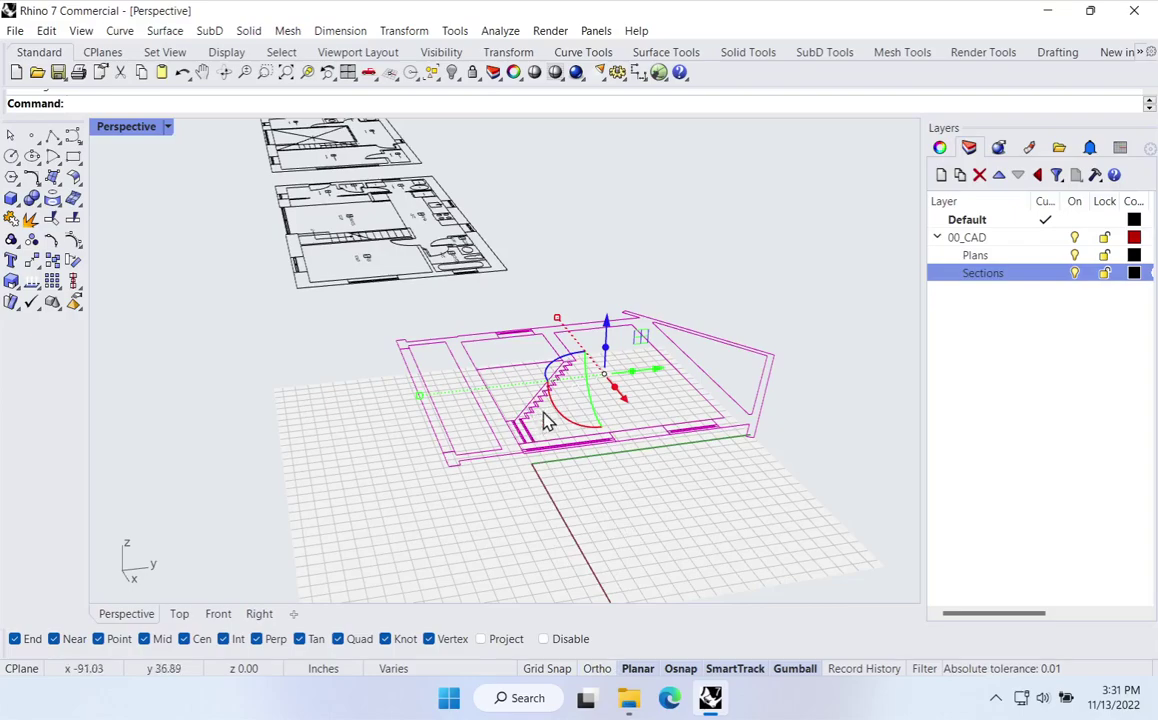
Step: Try a free rotation of the section about its X axis with Ortho off, and undo it
left_click_drag(553, 416, 423, 625)
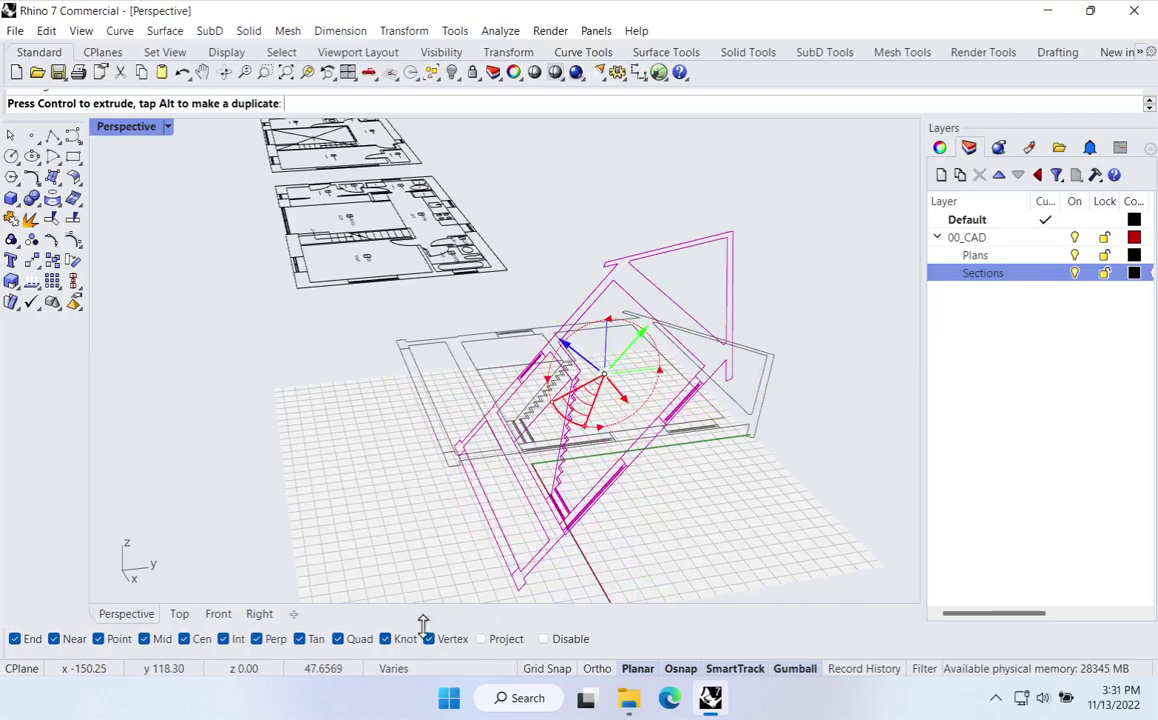
left_click_drag(330, 676, 584, 420)
key("ctrl+z")
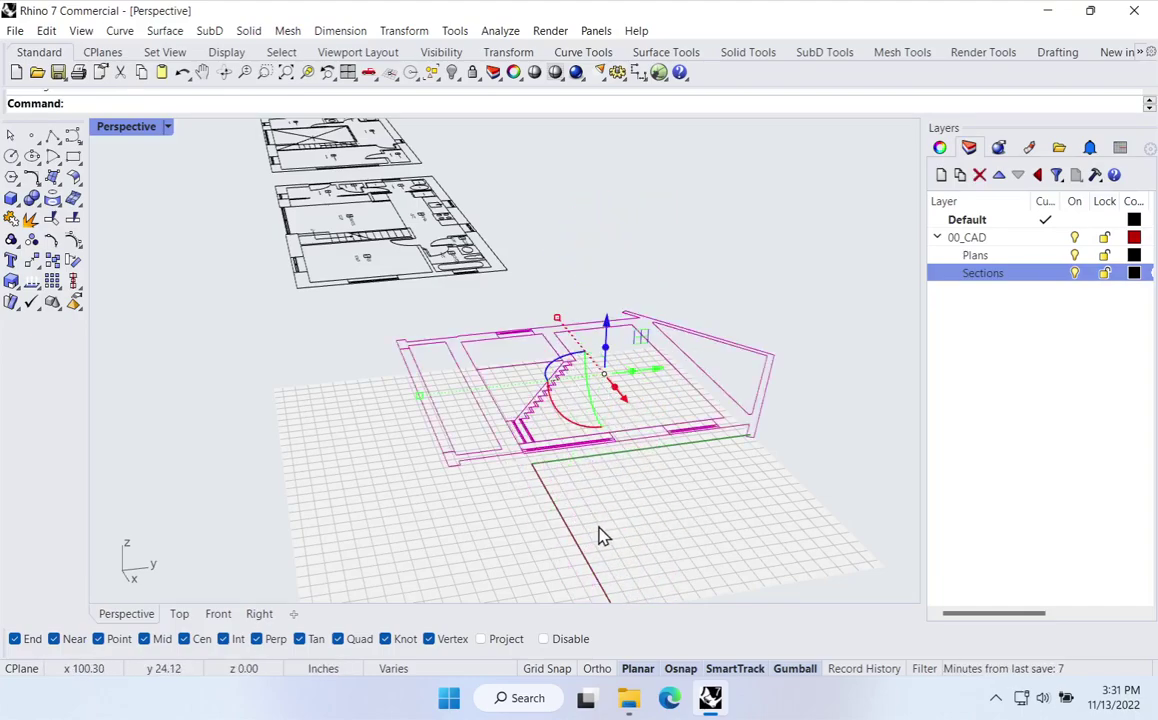
Step: Turn Ortho on and rotate the section drawing 90° about its X axis so it stands upright
left_click(596, 670)
left_click_drag(565, 408, 578, 556)
right_click_drag(455, 447, 603, 464)
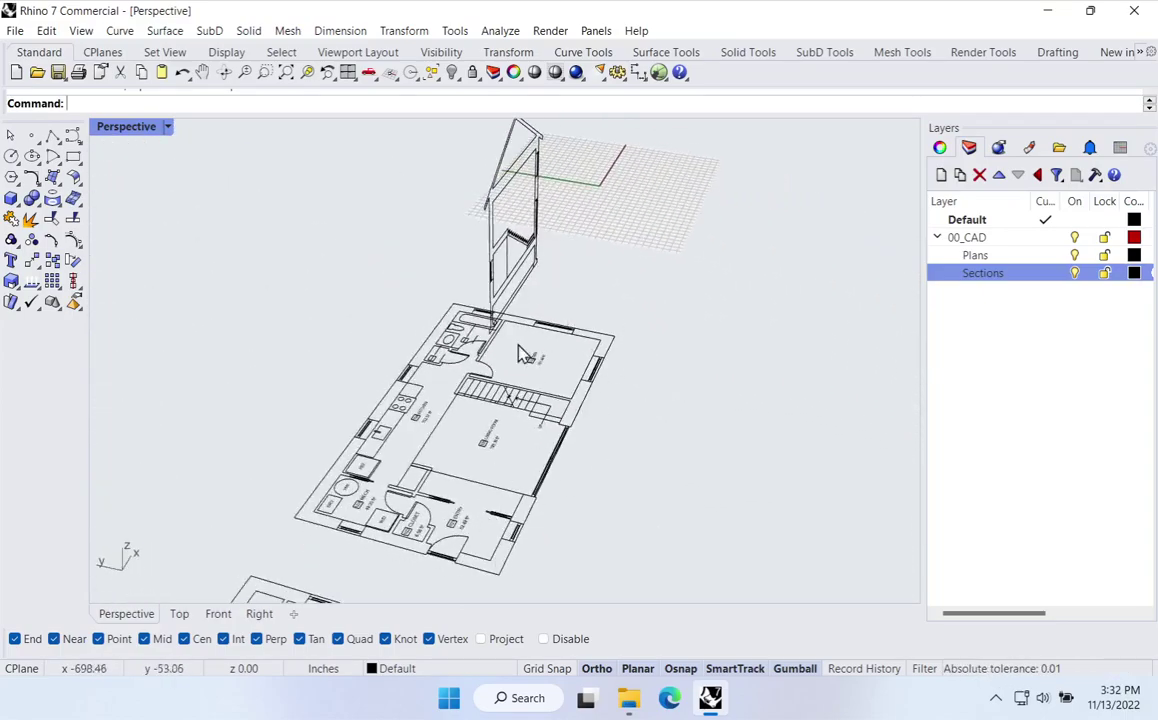
right_click_drag(612, 332, 499, 337)
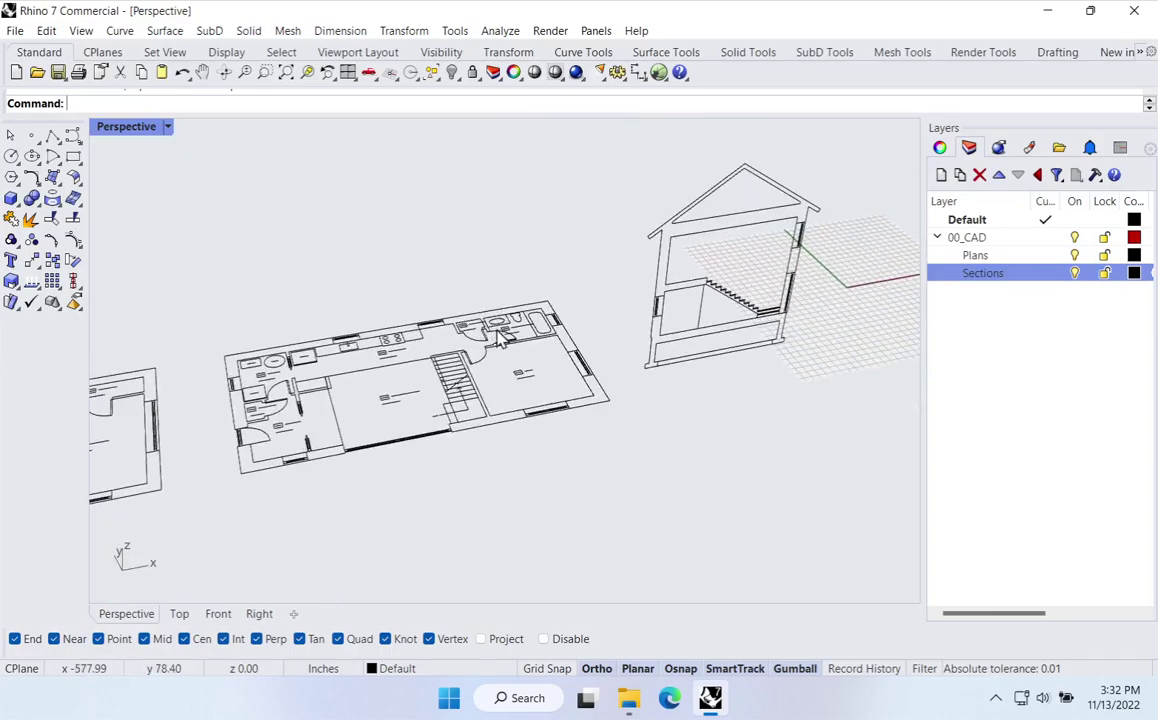
Step: Rotate the upright section 90° about the vertical axis to align it with the end wall of the floor plans, and deselect it
left_click(698, 295)
right_click_drag(733, 335, 487, 400)
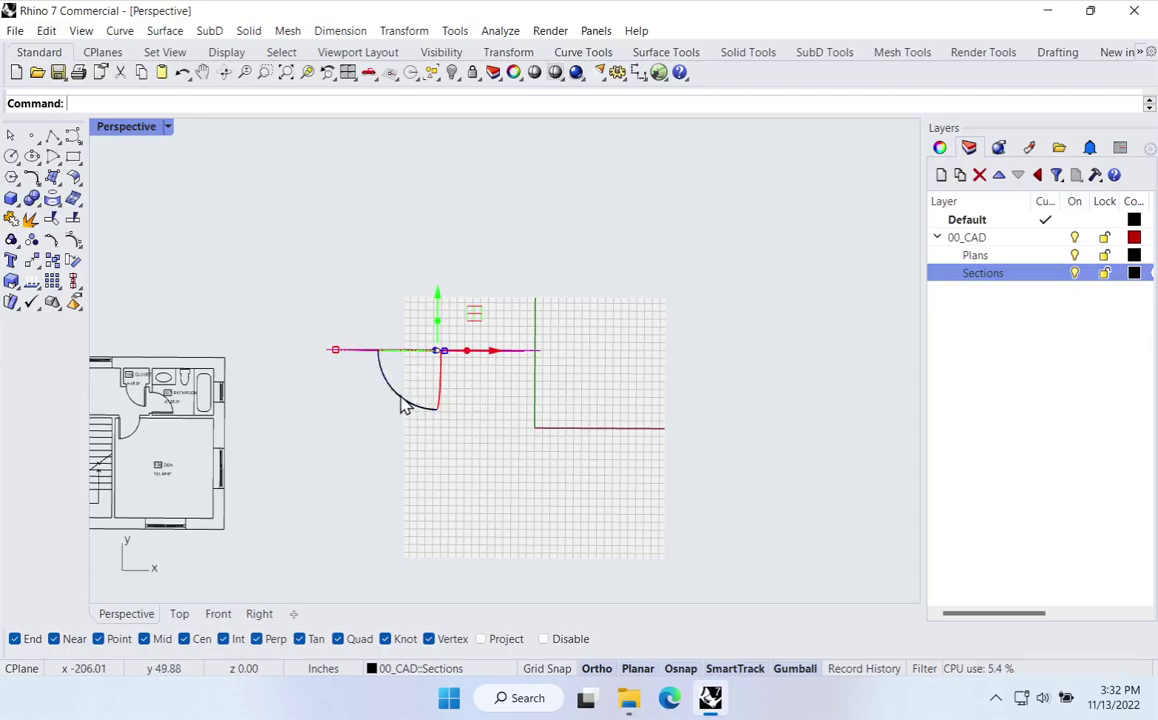
left_click_drag(404, 404, 349, 276)
right_click_drag(349, 276, 576, 357)
left_click(576, 357)
right_click_drag(602, 478, 631, 256)
scroll(631, 256, "down", 3)
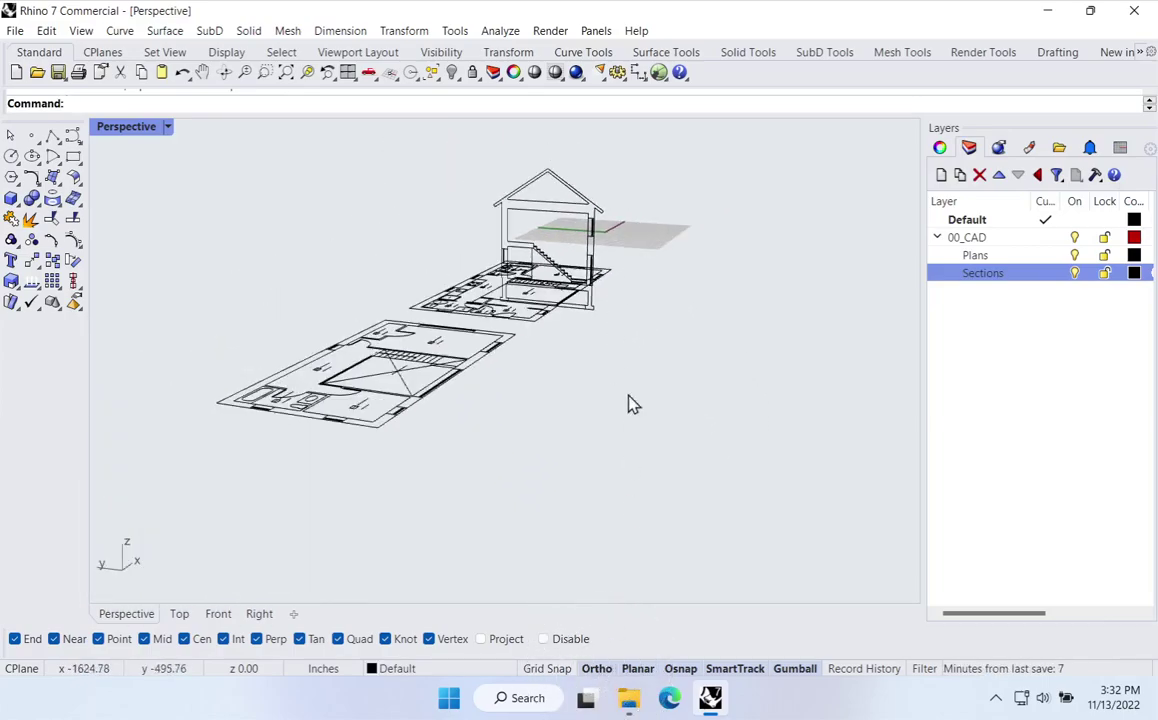
right_click_drag(628, 403, 497, 475, "shift")
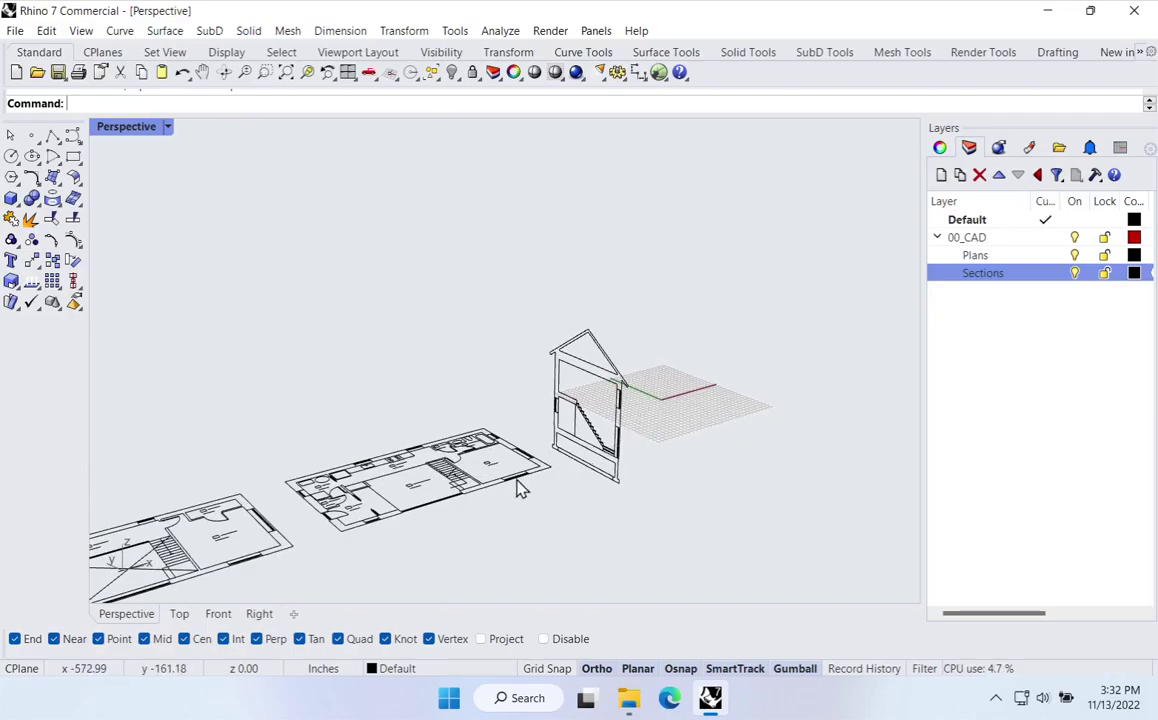
Step: Start a Move of the section, snapping the base point to the outer corner where its exterior wall meets the foundation
scroll(535, 495, "up", 2)
left_click(632, 478)
scroll(641, 481, "up", 3)
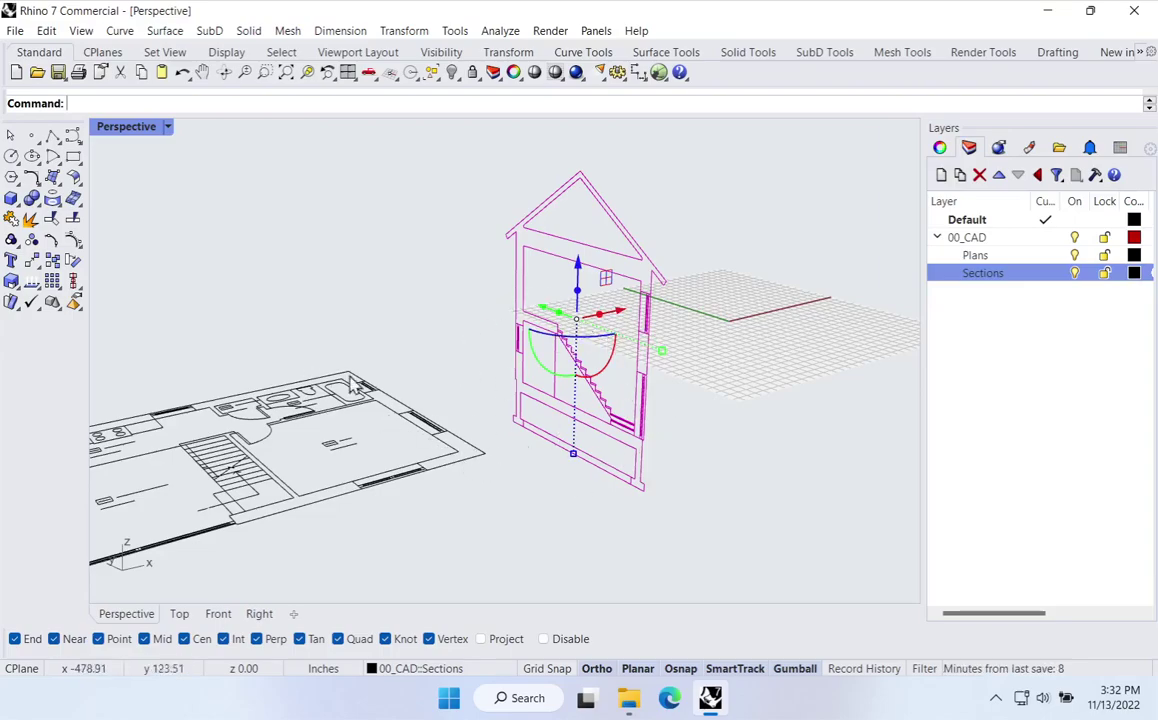
right_click_drag(586, 476, 530, 401)
scroll(530, 401, "up", 8)
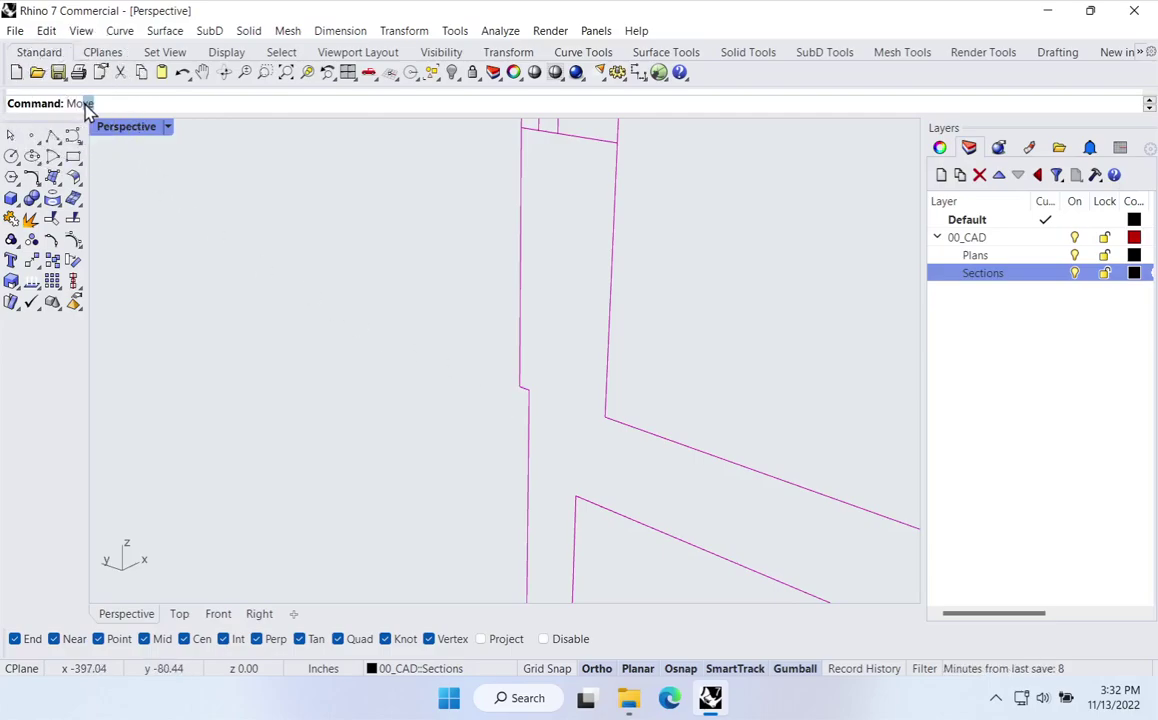
key("Return")
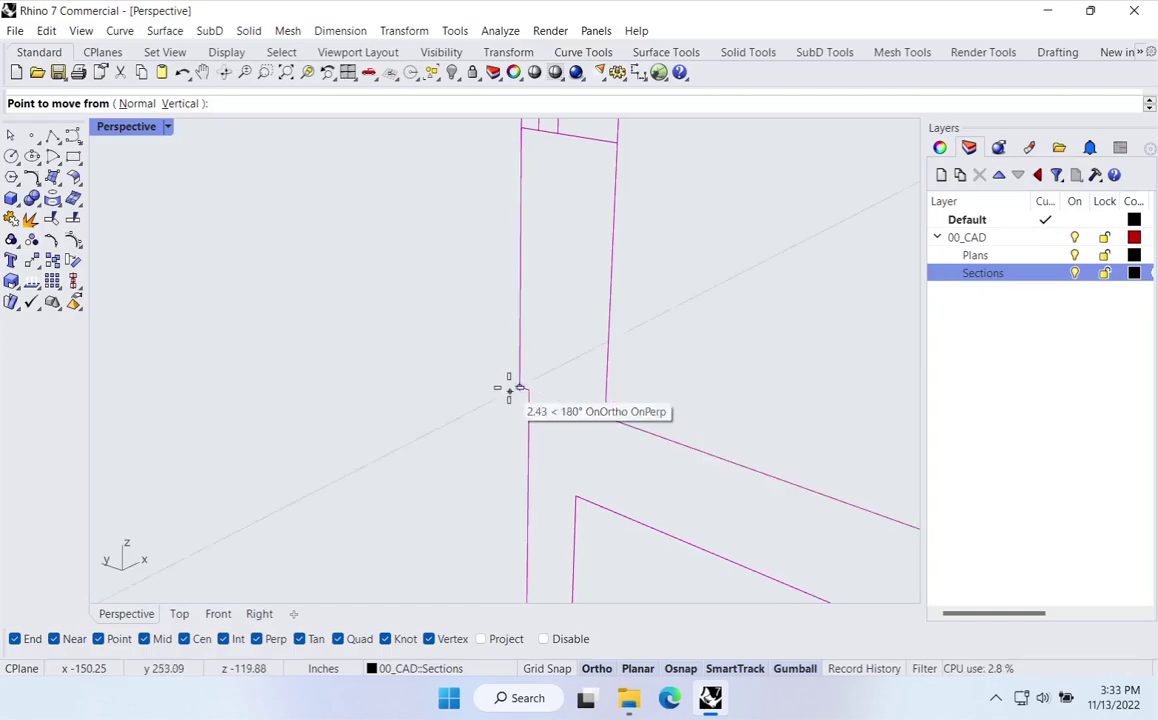
scroll(509, 388, "up", 3)
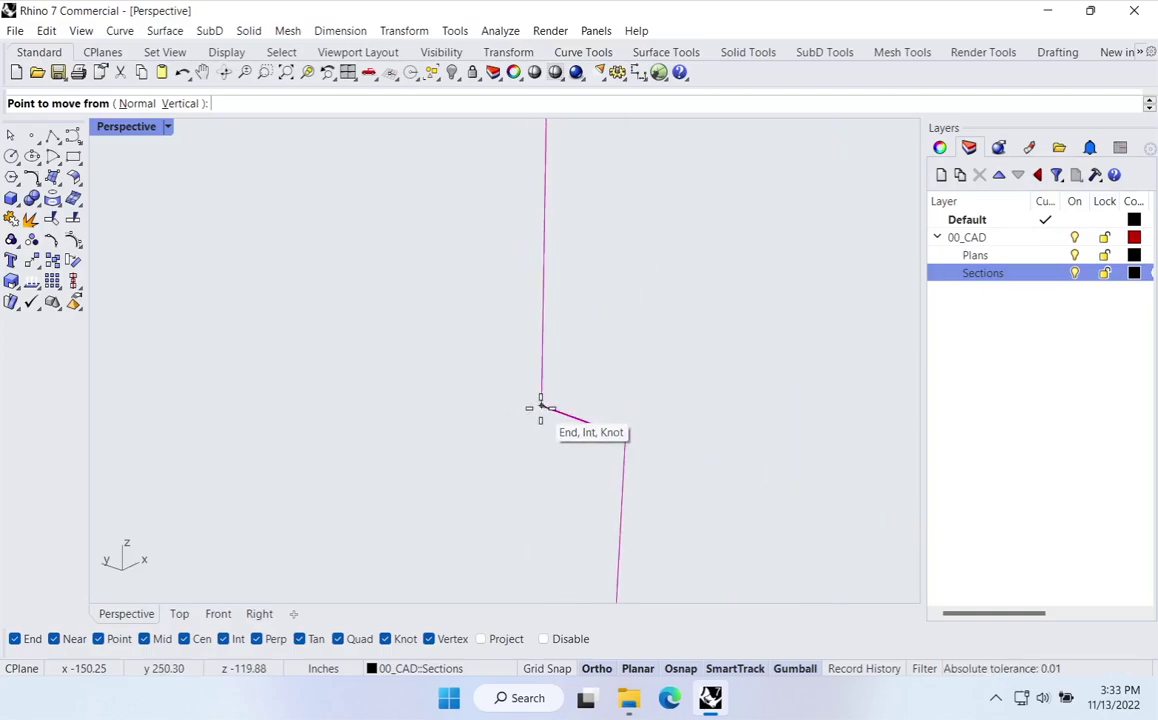
left_click(539, 406)
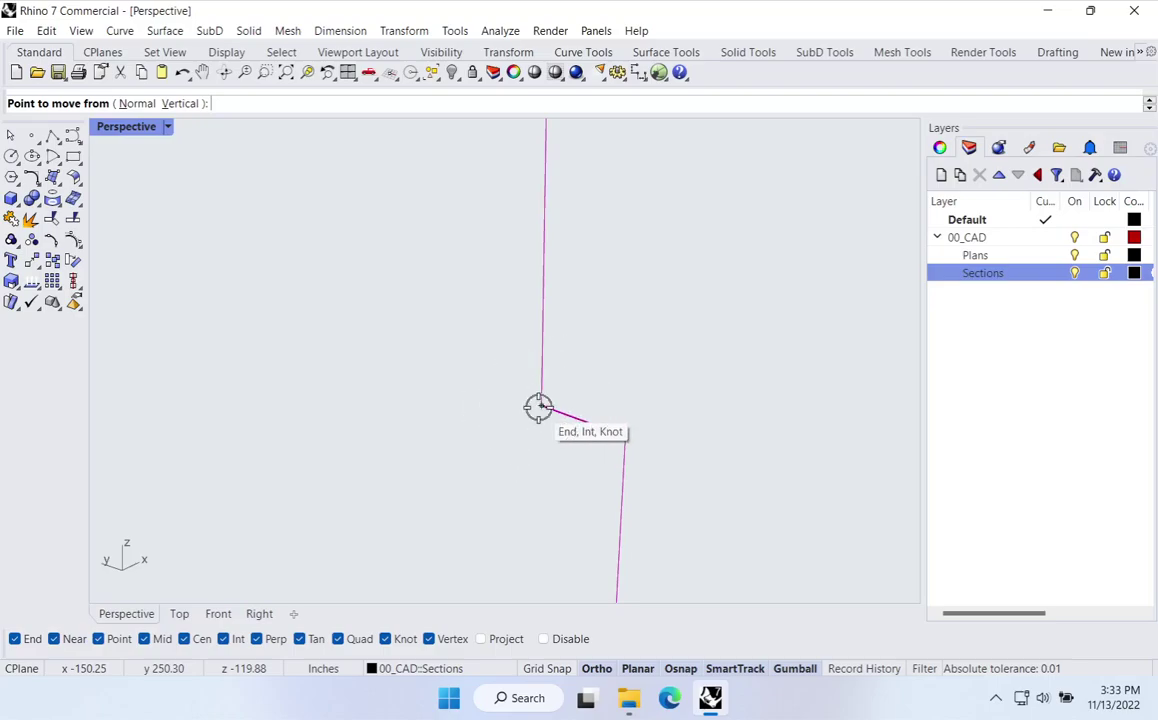
left_click(682, 669)
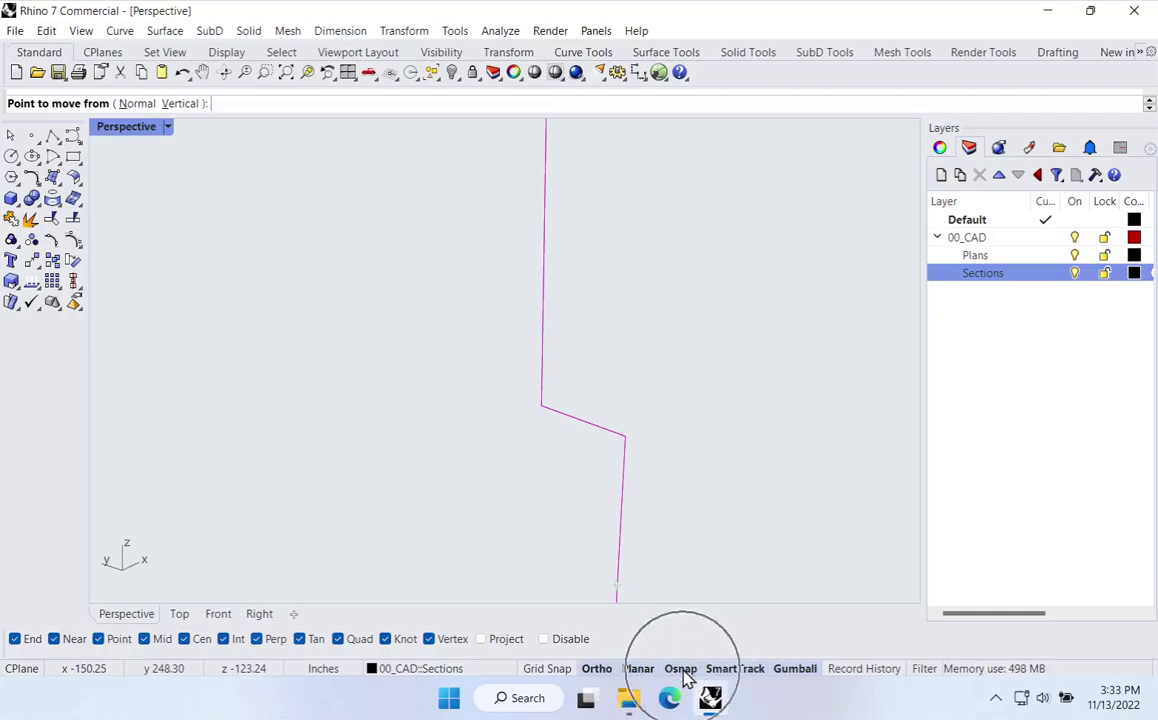
left_click(542, 404)
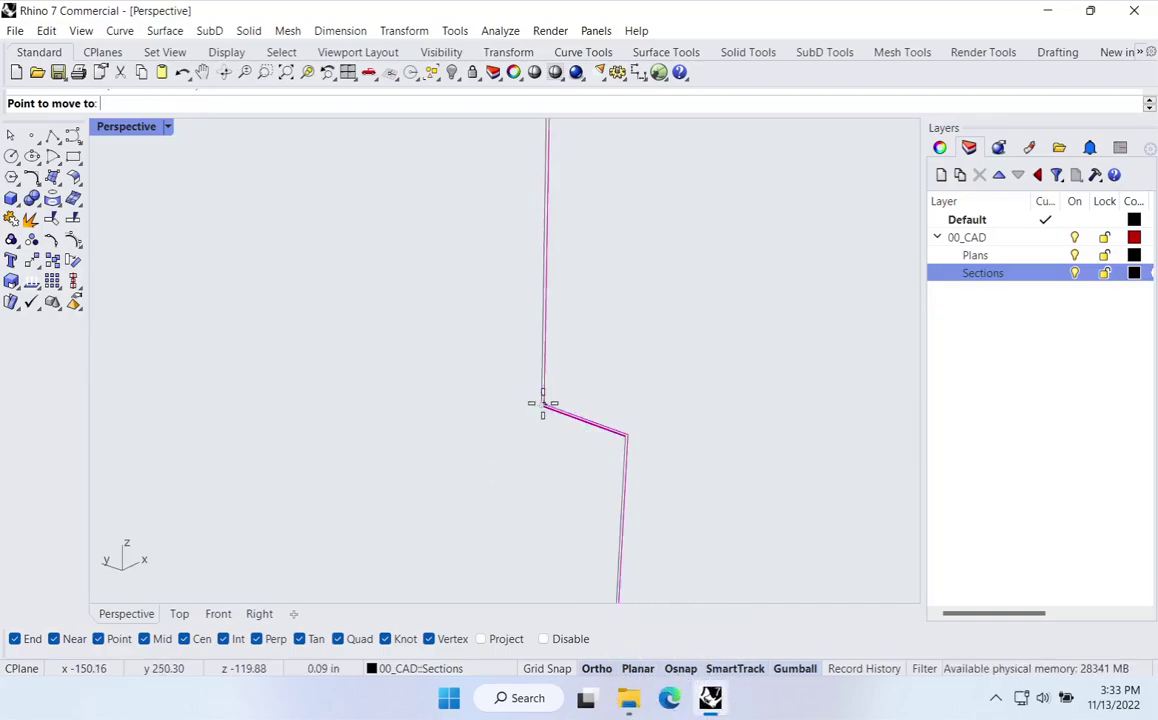
Step: Place the section's base point on the outer wall corner beside the bathroom in the kitchen and den floor plan
scroll(469, 245, "down", 4)
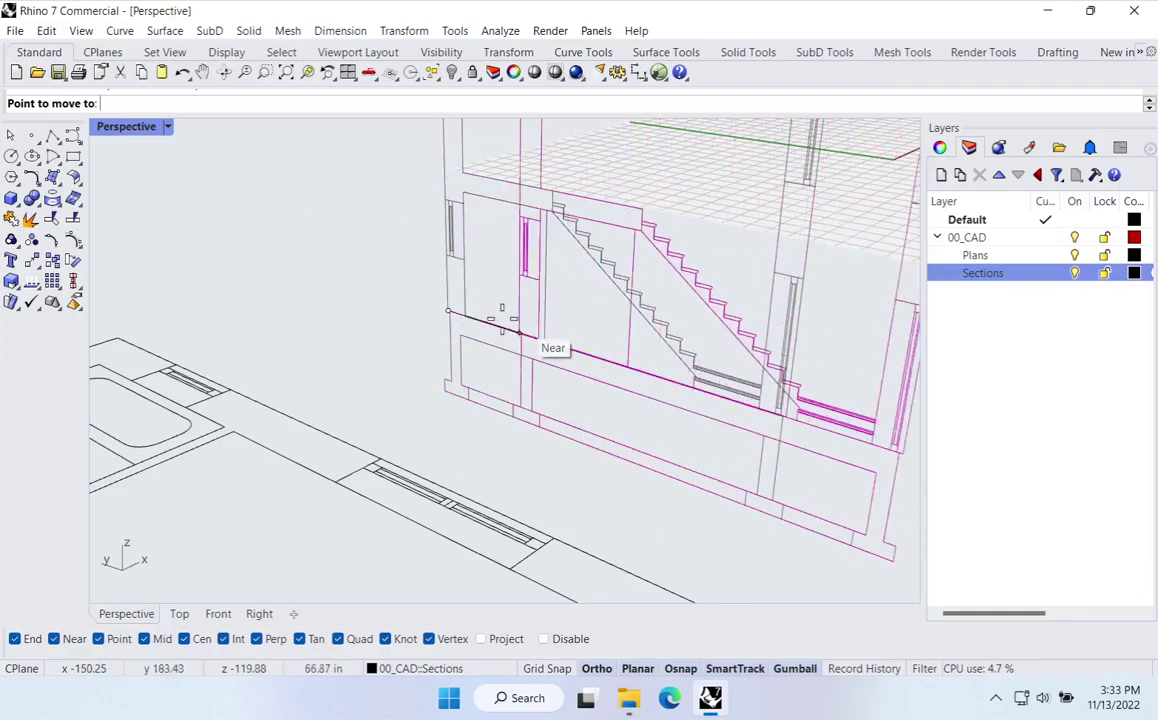
scroll(535, 328, "up", 5)
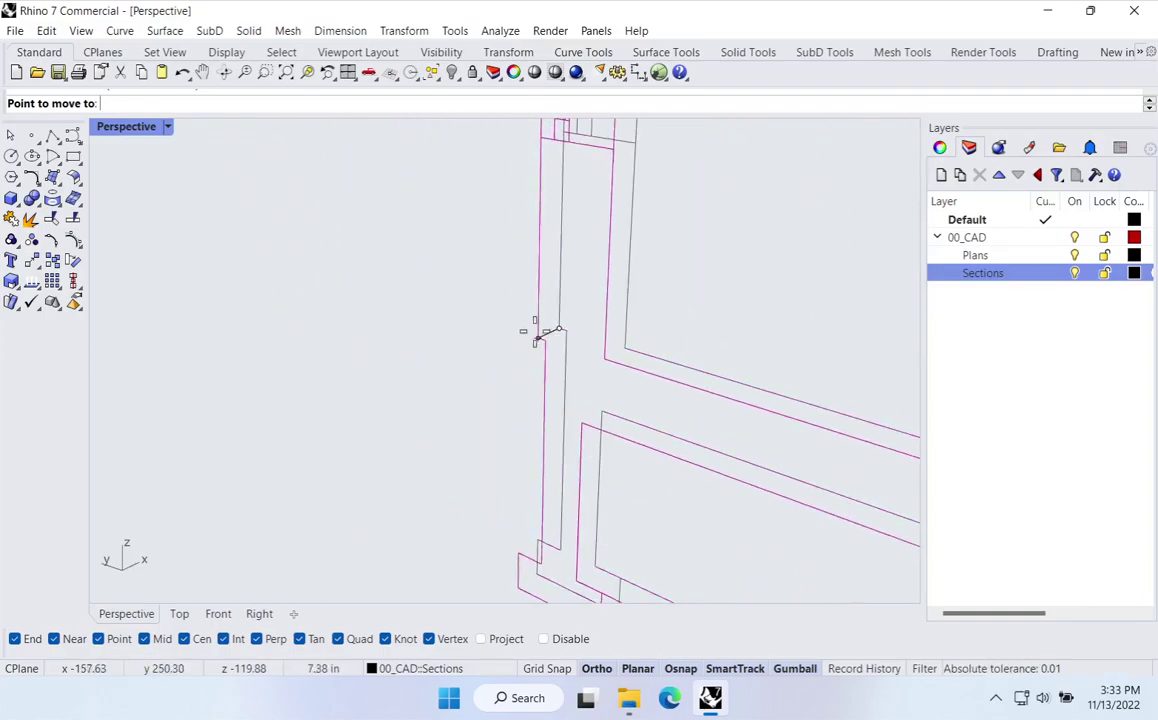
scroll(553, 325, "down", 4)
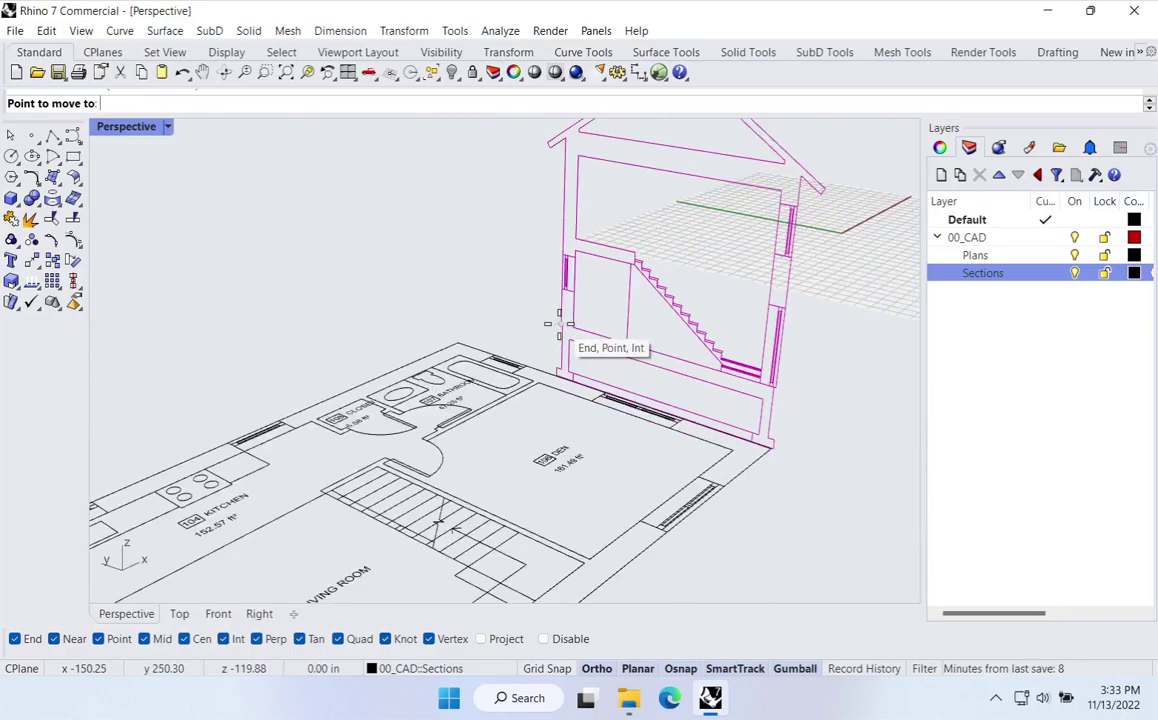
scroll(522, 328, "up", 6)
scroll(430, 342, "down", 3)
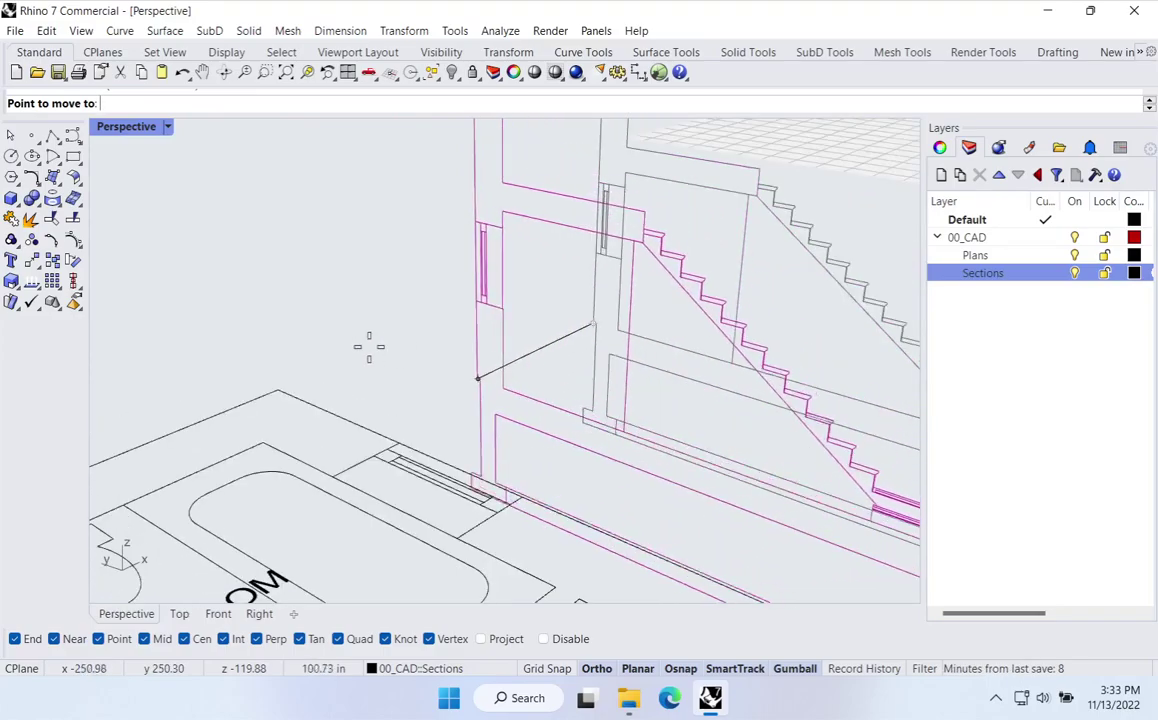
scroll(295, 372, "up", 5)
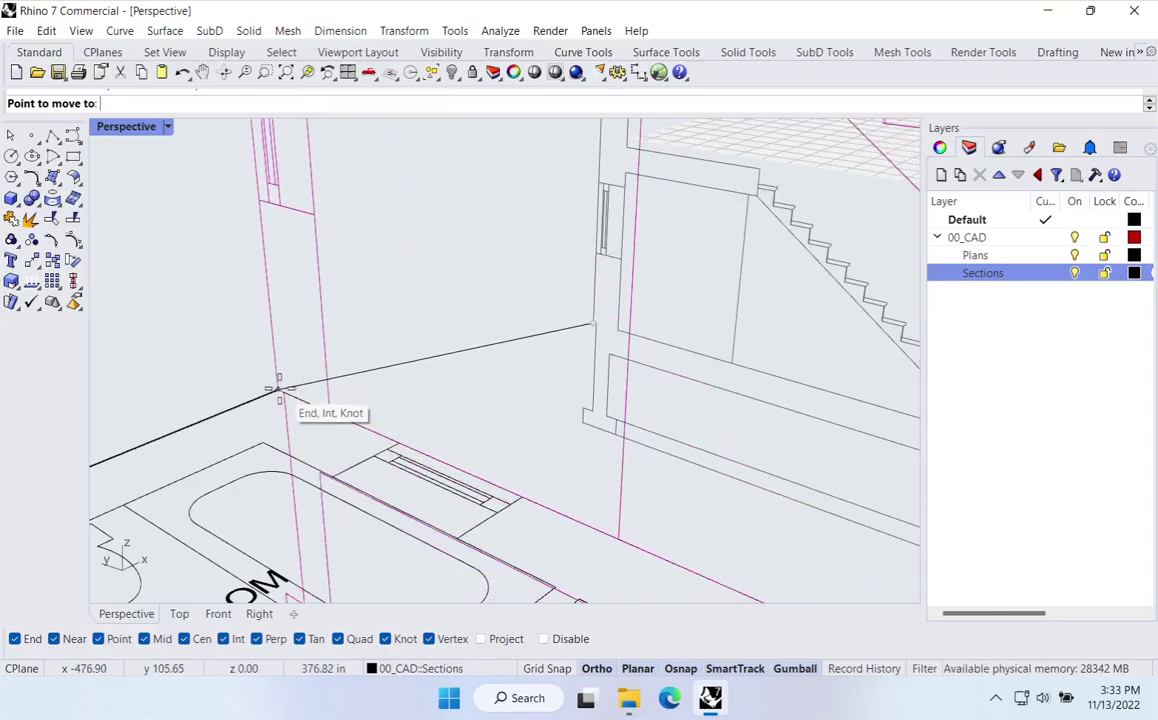
left_click(682, 669)
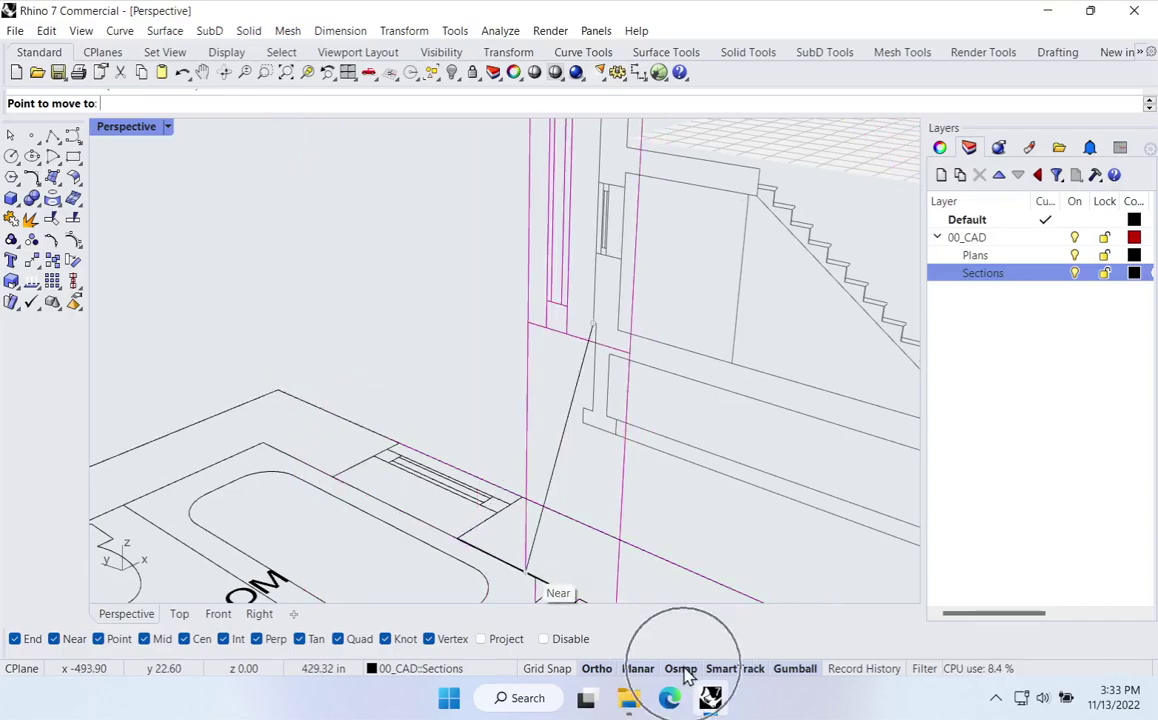
left_click(278, 391)
scroll(326, 388, "down", 5)
right_click_drag(540, 460, 622, 460)
right_click_drag(641, 445, 601, 443)
scroll(599, 450, "up", 8)
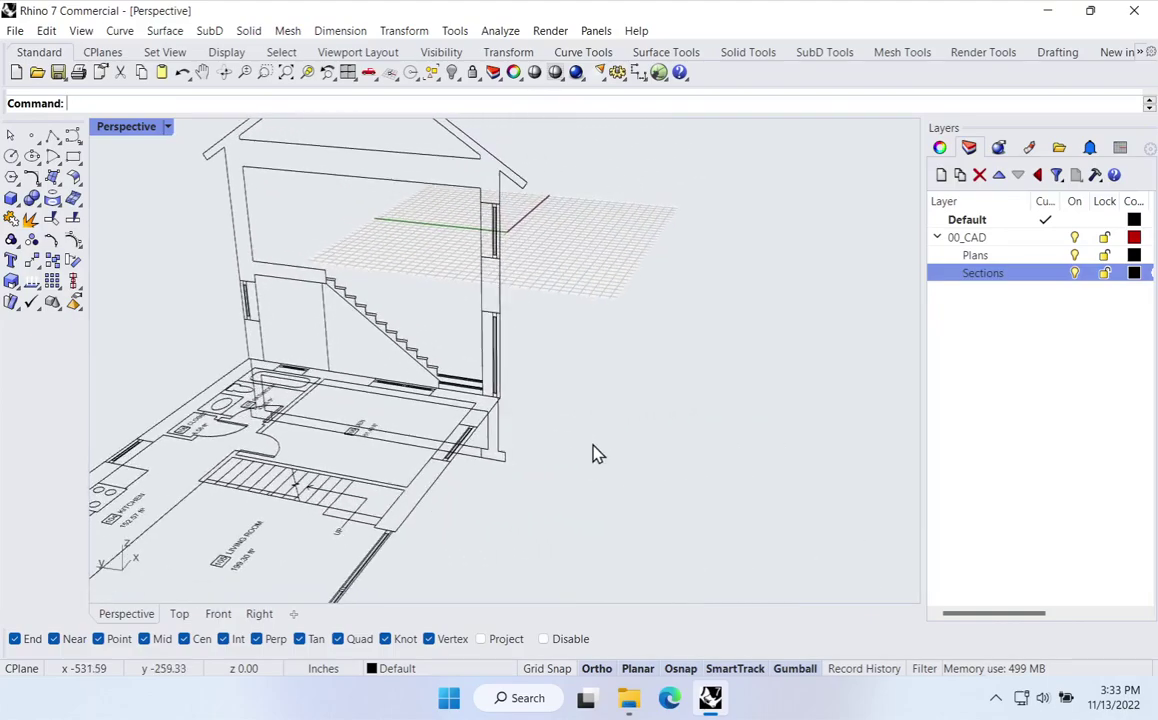
Step: Lower the kitchen and living room plan straight down well below the section, and deselect it
left_click(580, 484)
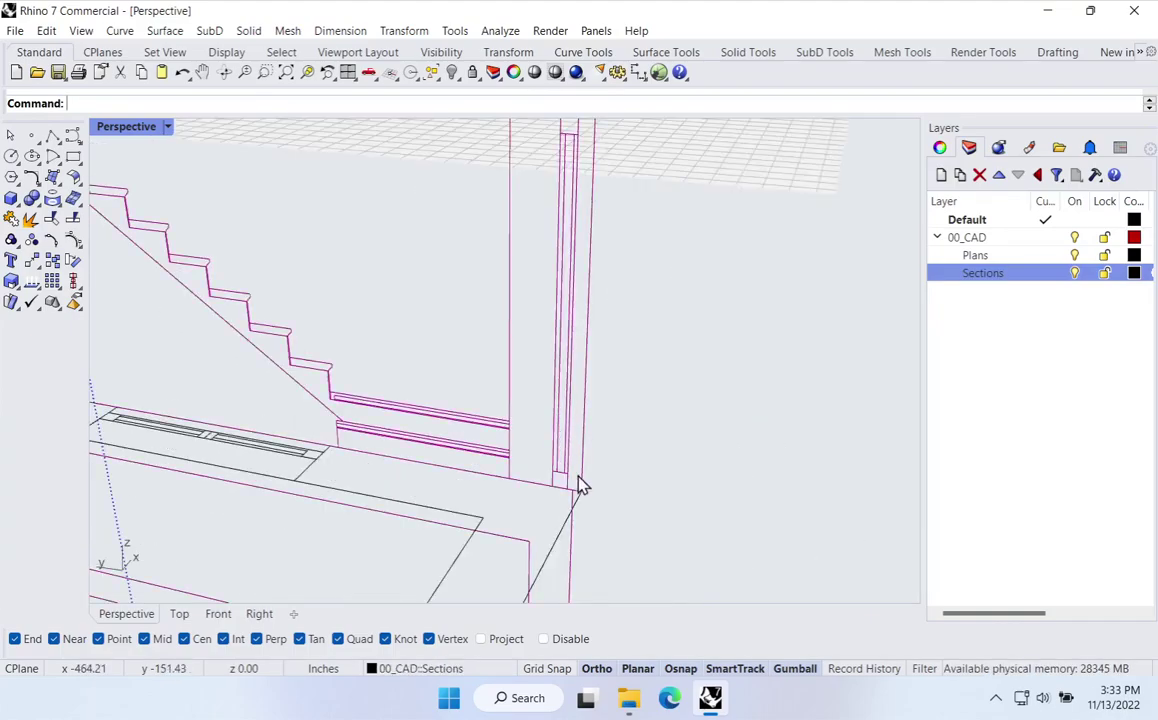
scroll(588, 523, "down", 5)
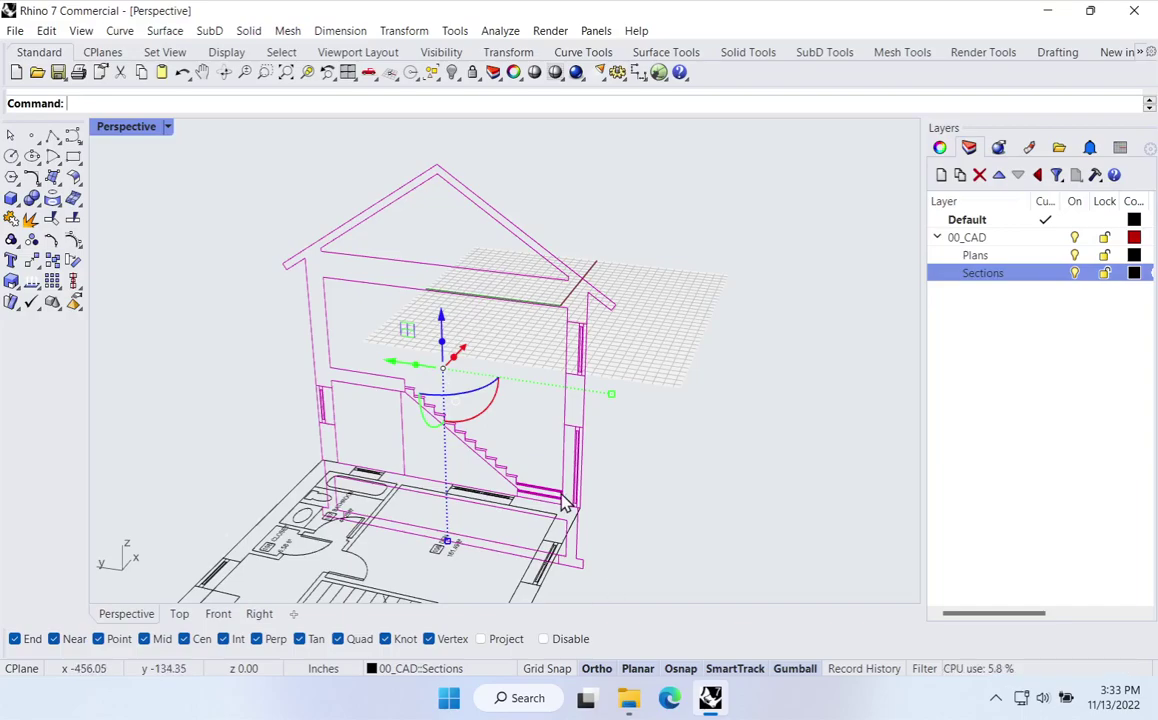
right_click_drag(557, 421, 595, 389)
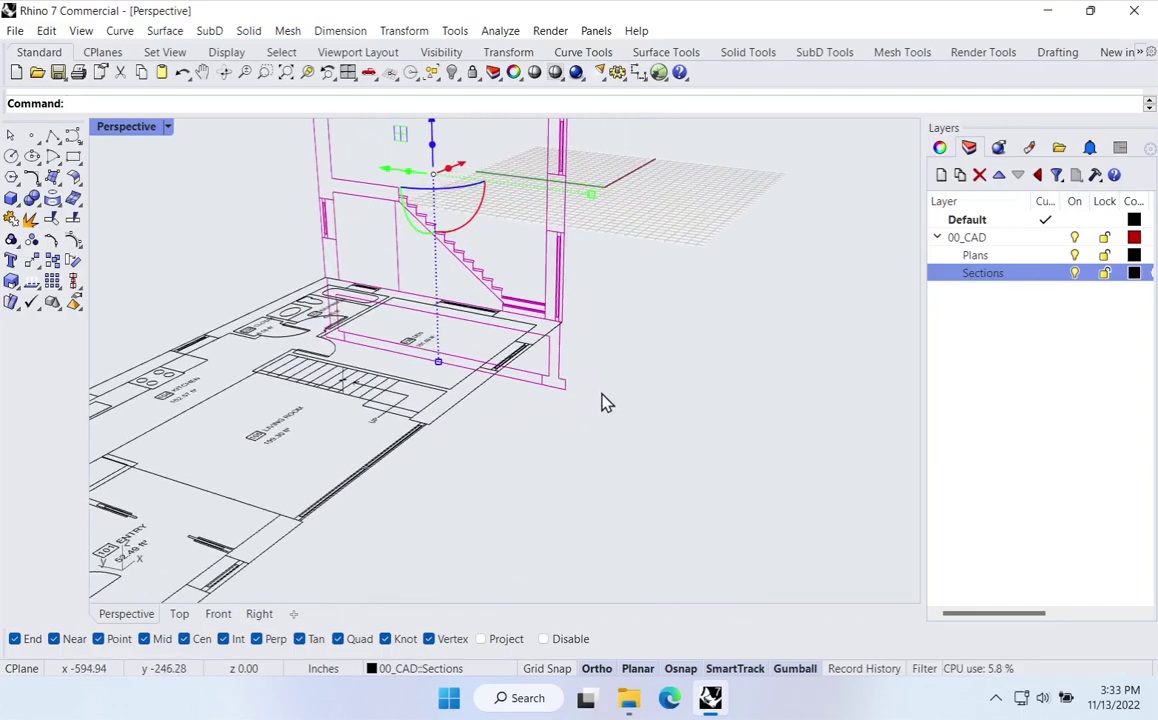
scroll(602, 403, "down", 3)
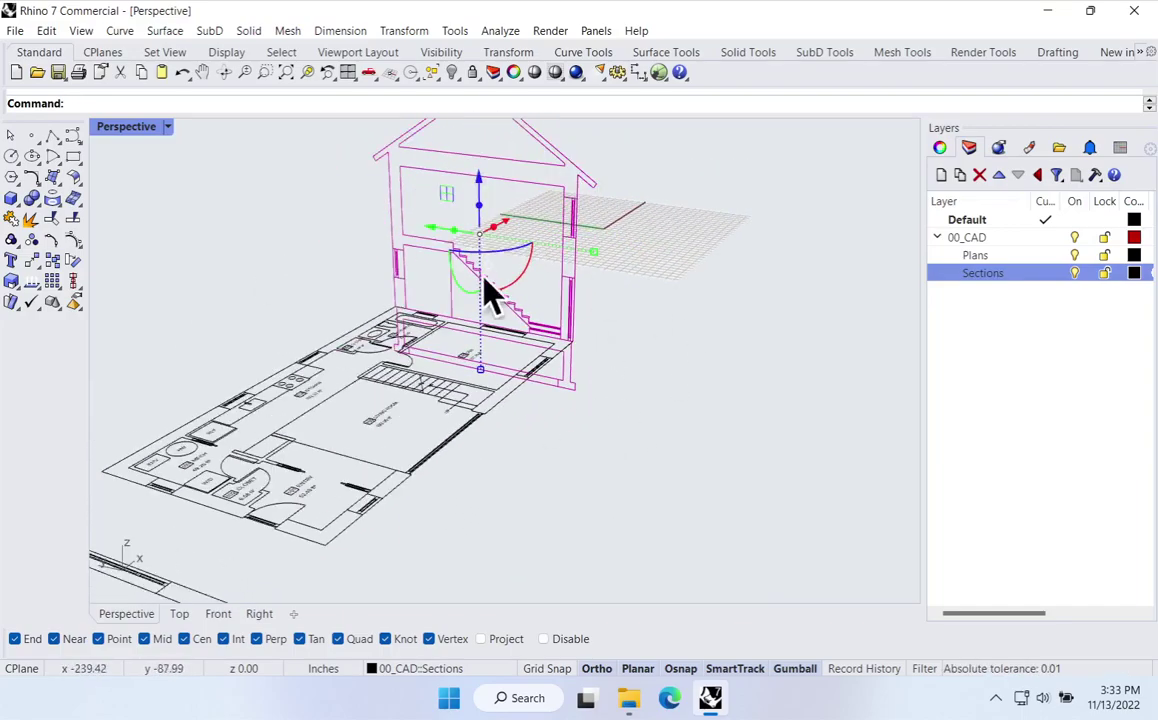
left_click(615, 414)
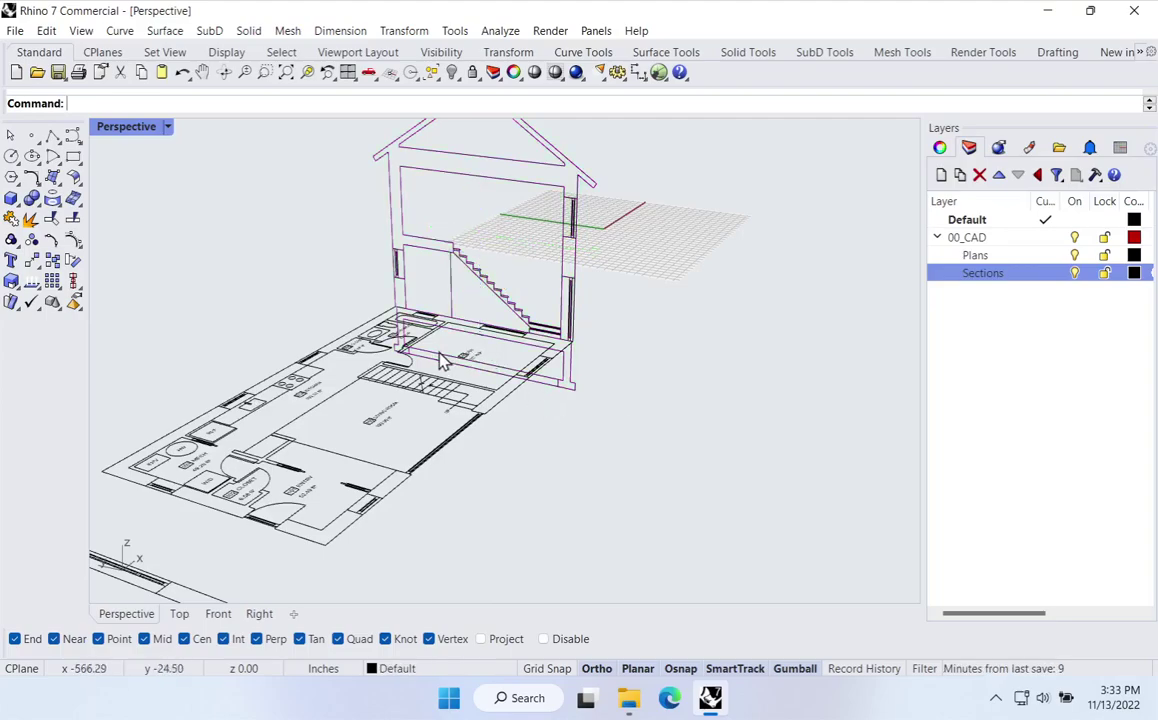
left_click(383, 380)
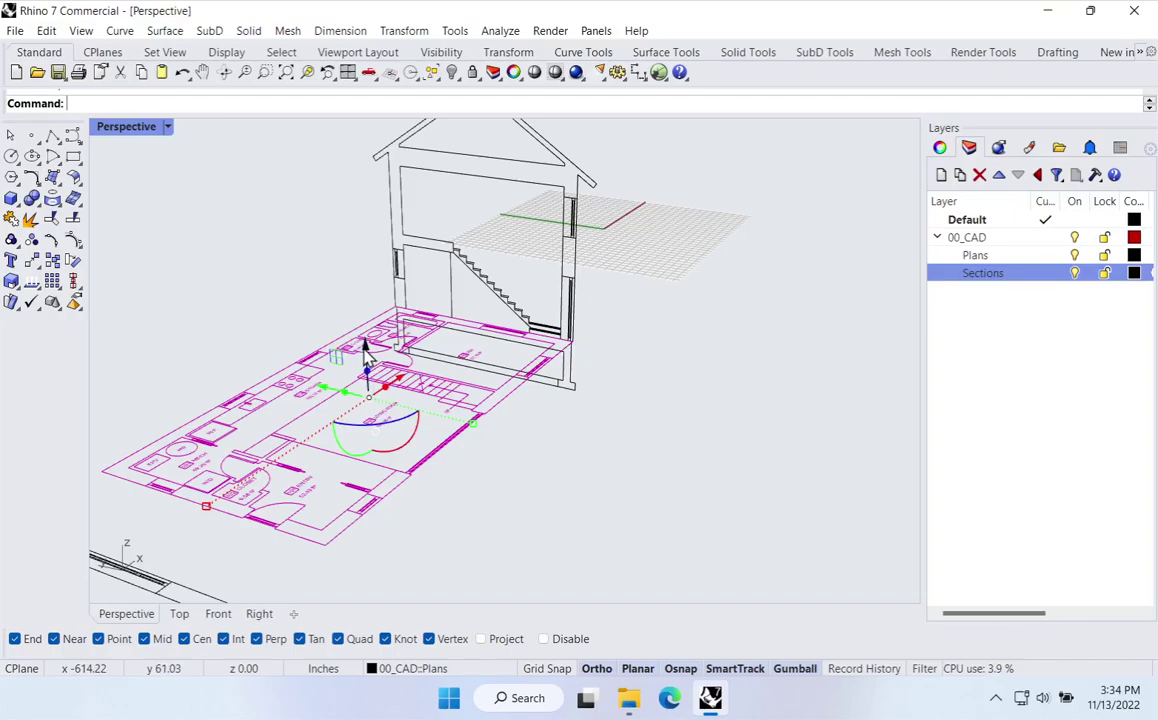
left_click_drag(366, 355, 372, 512)
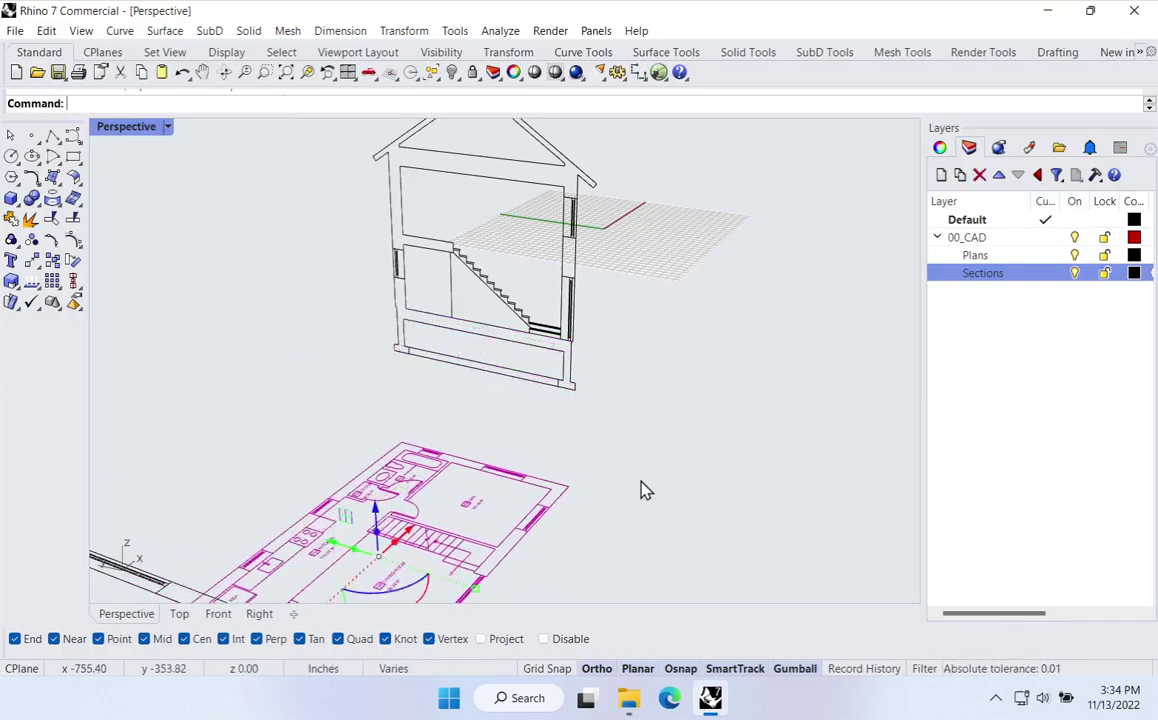
left_click(643, 490)
right_click_drag(643, 490, 528, 475)
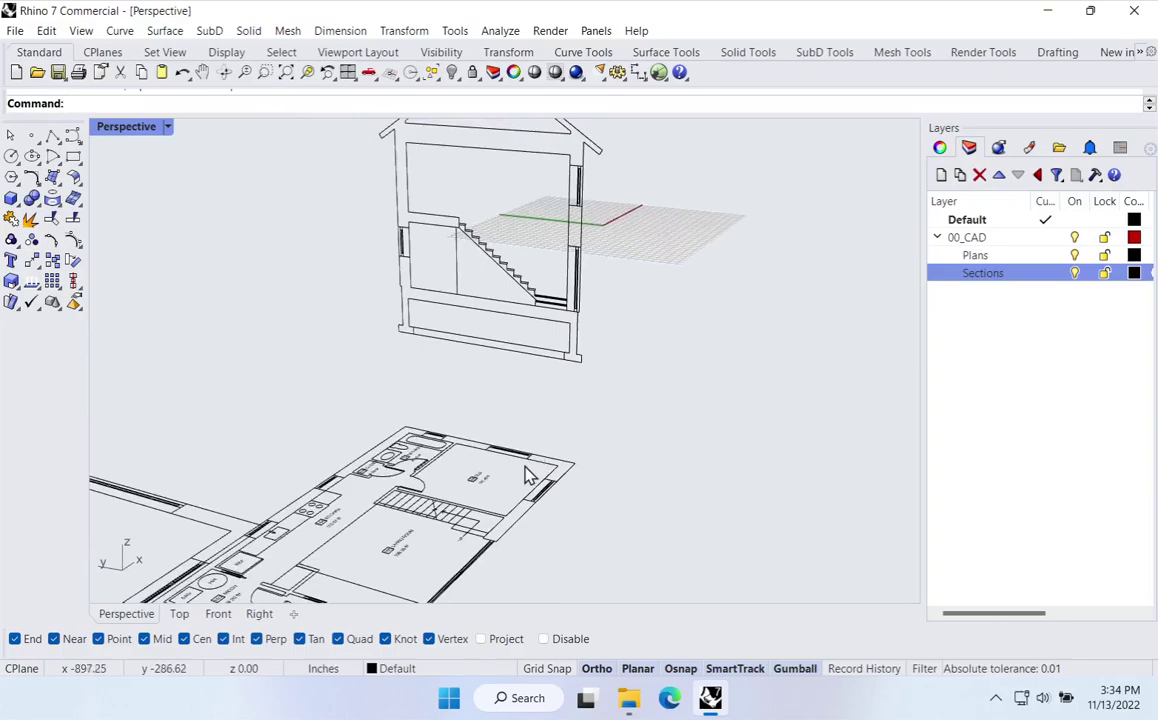
scroll(495, 434, "down", 2)
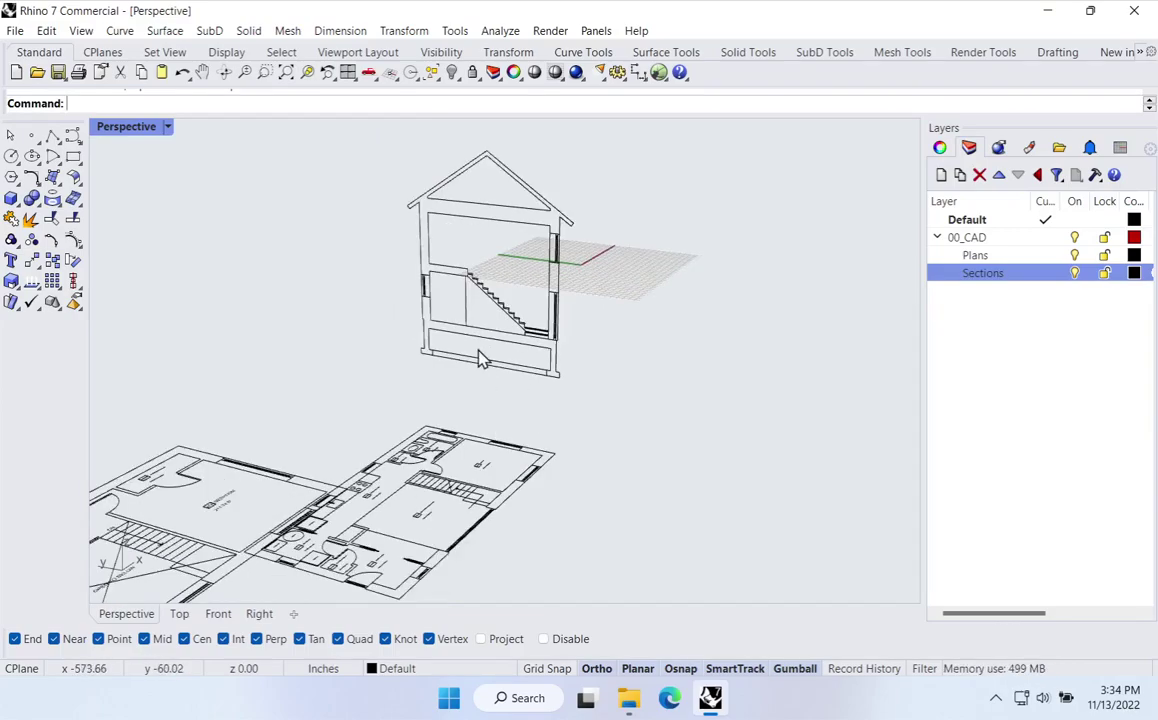
Step: Examine the section's ground-floor line as the reference level for the kitchen and living room plan
scroll(502, 452, "up", 2)
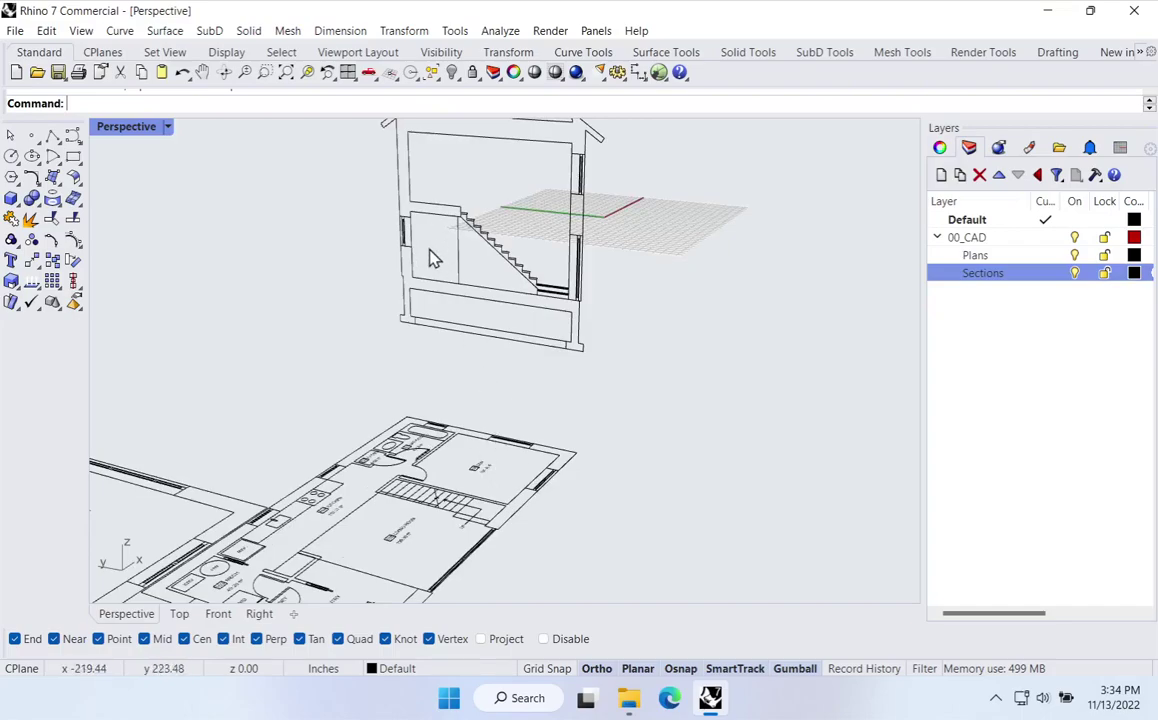
scroll(430, 265, "up", 4)
left_click(425, 298)
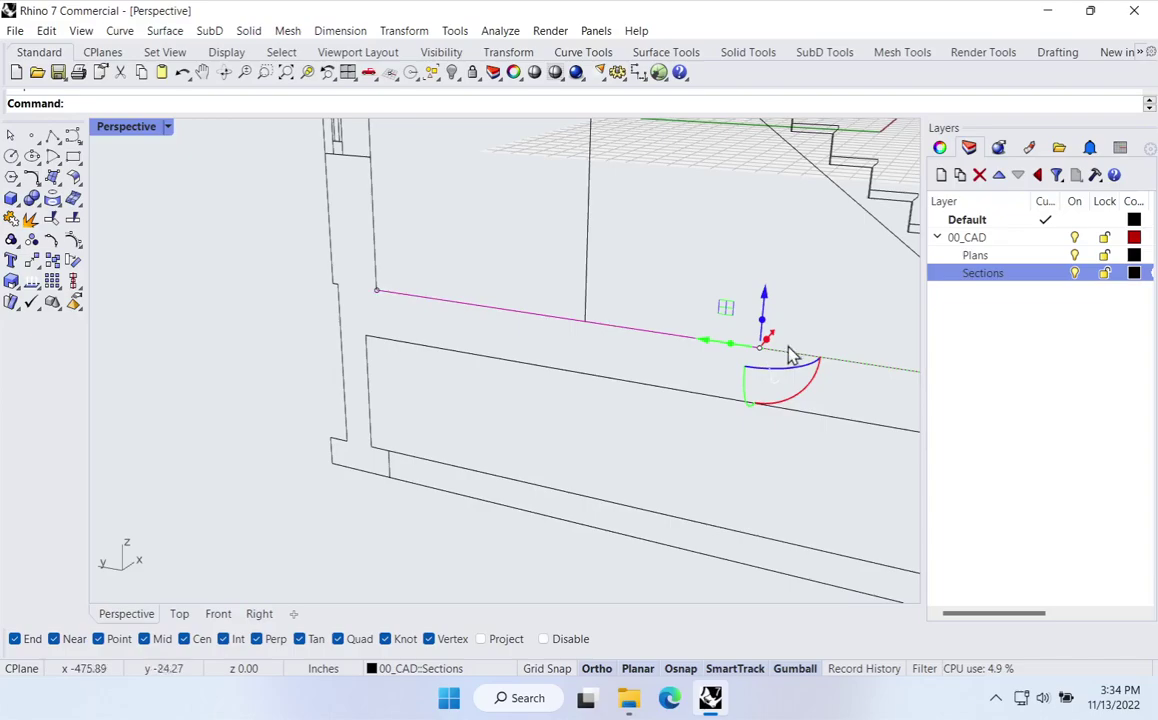
left_click(507, 279)
scroll(420, 245, "down", 5)
Step: Move the kitchen and living room plan vertically from its outer corner beside the bathroom to the section's ground-floor line
left_click(465, 420)
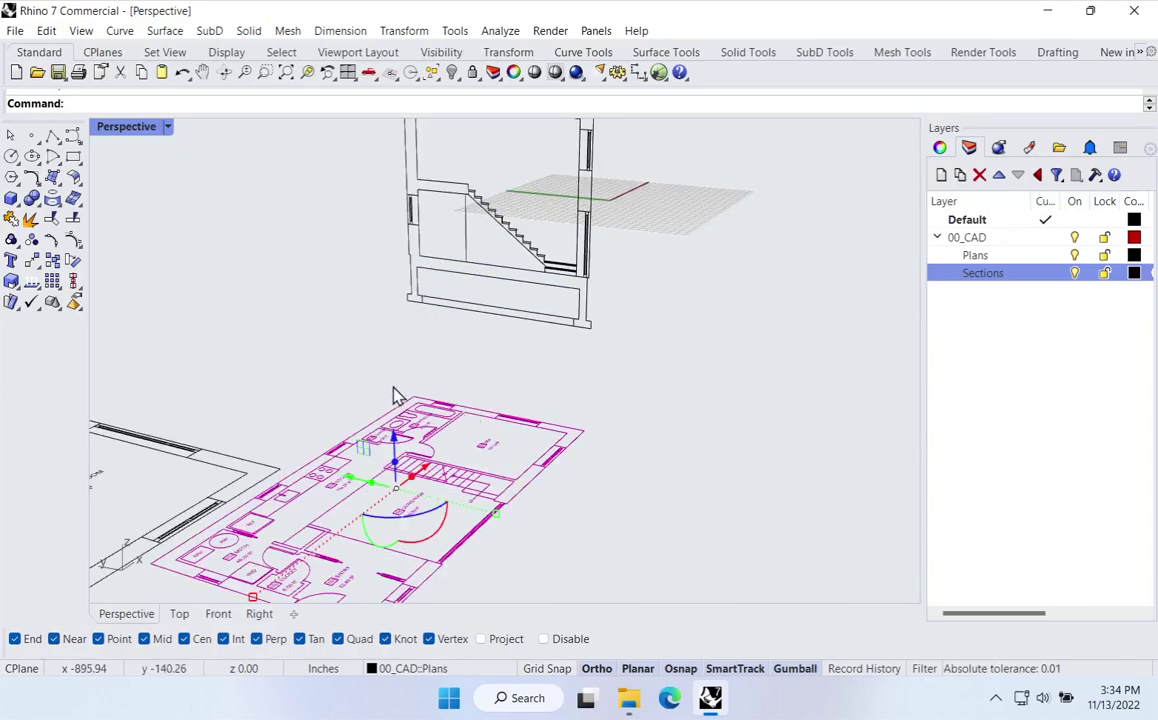
scroll(397, 393, "up", 1)
scroll(436, 446, "up", 3)
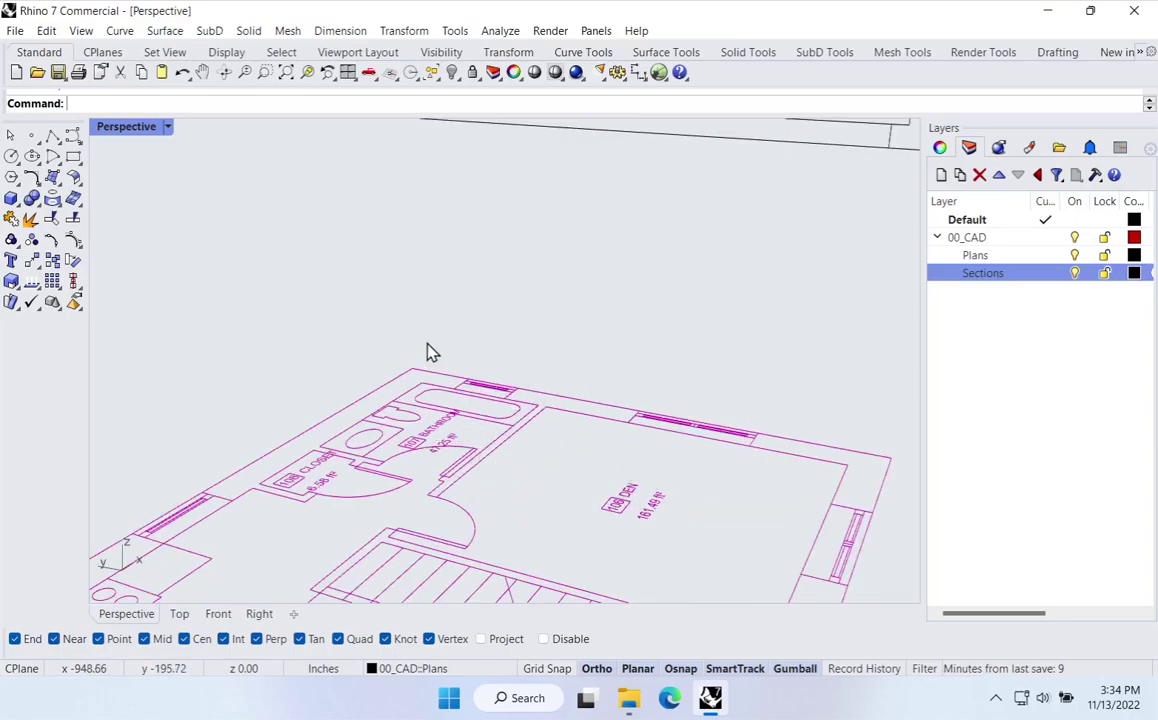
type("M")
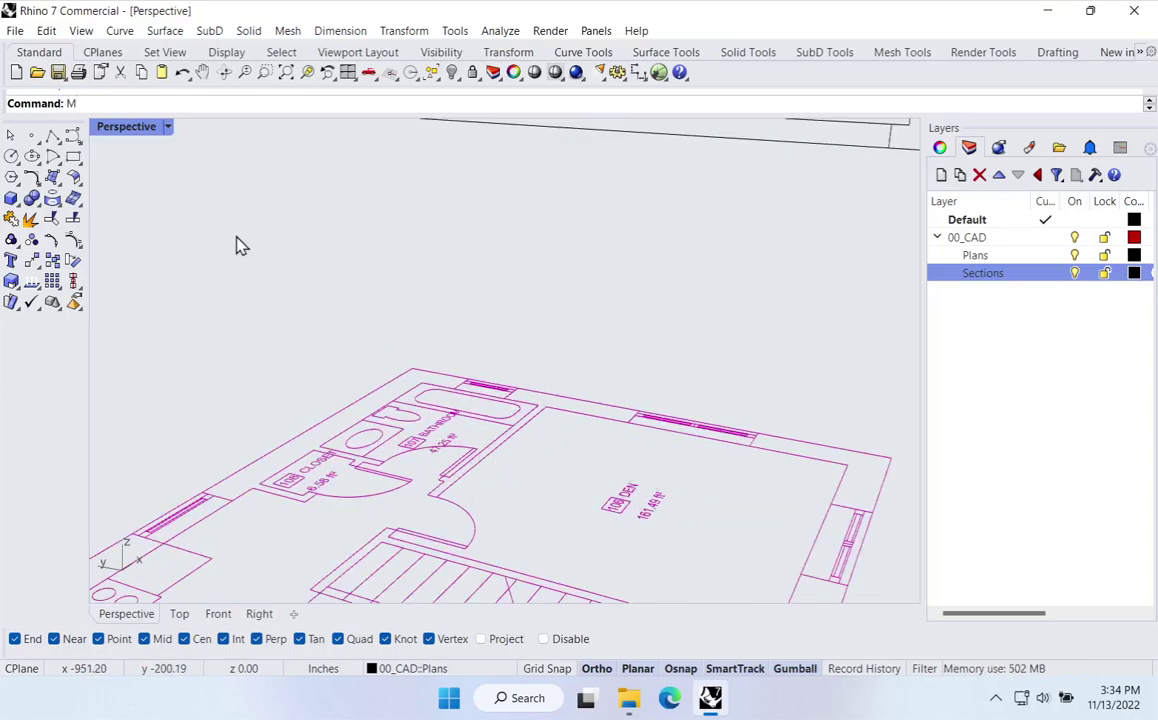
type("ove")
key("Return")
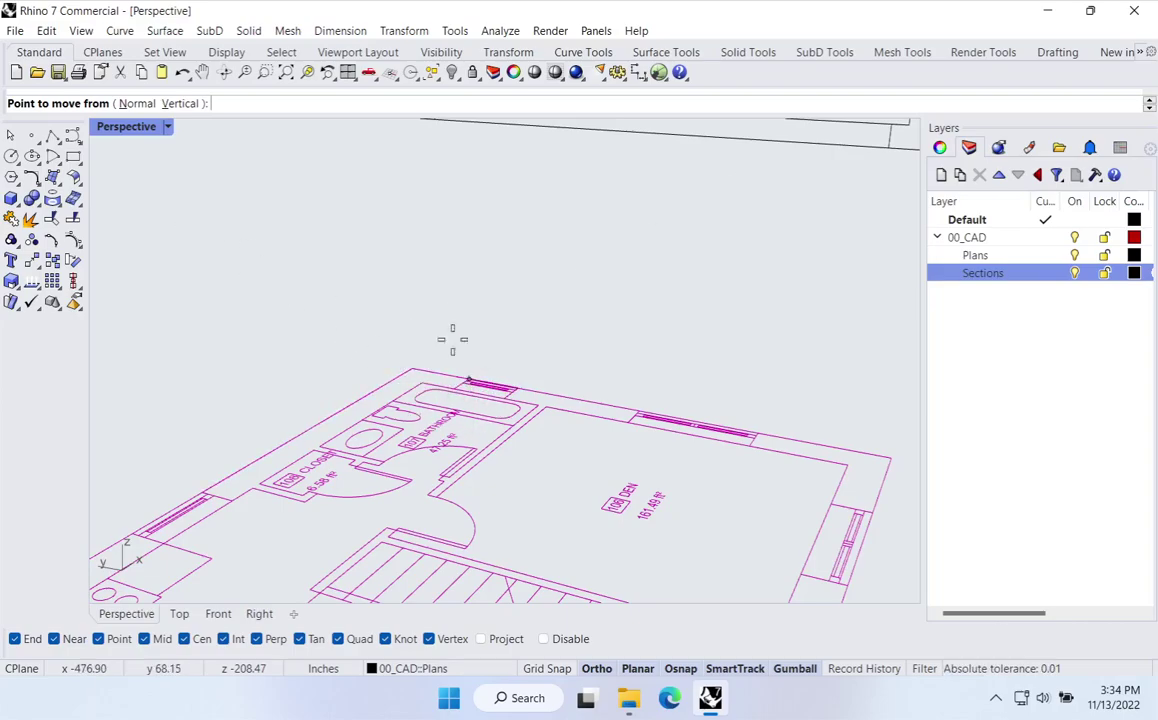
left_click(181, 106)
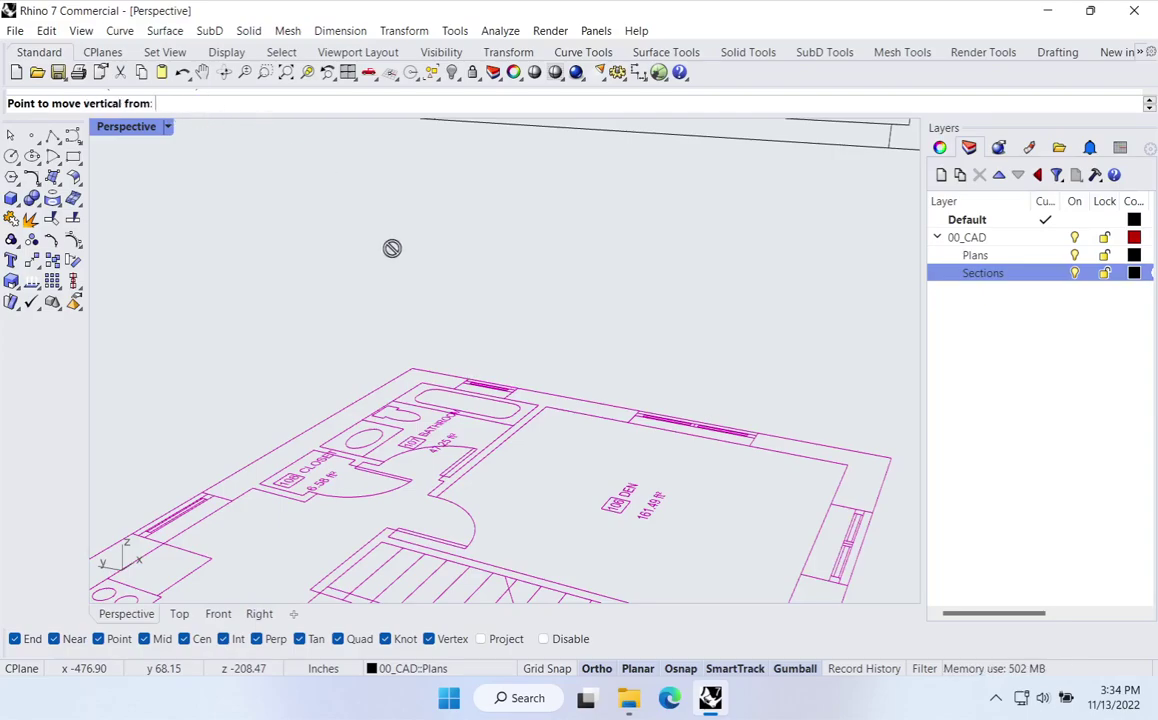
left_click(414, 369)
scroll(414, 369, "down", 5)
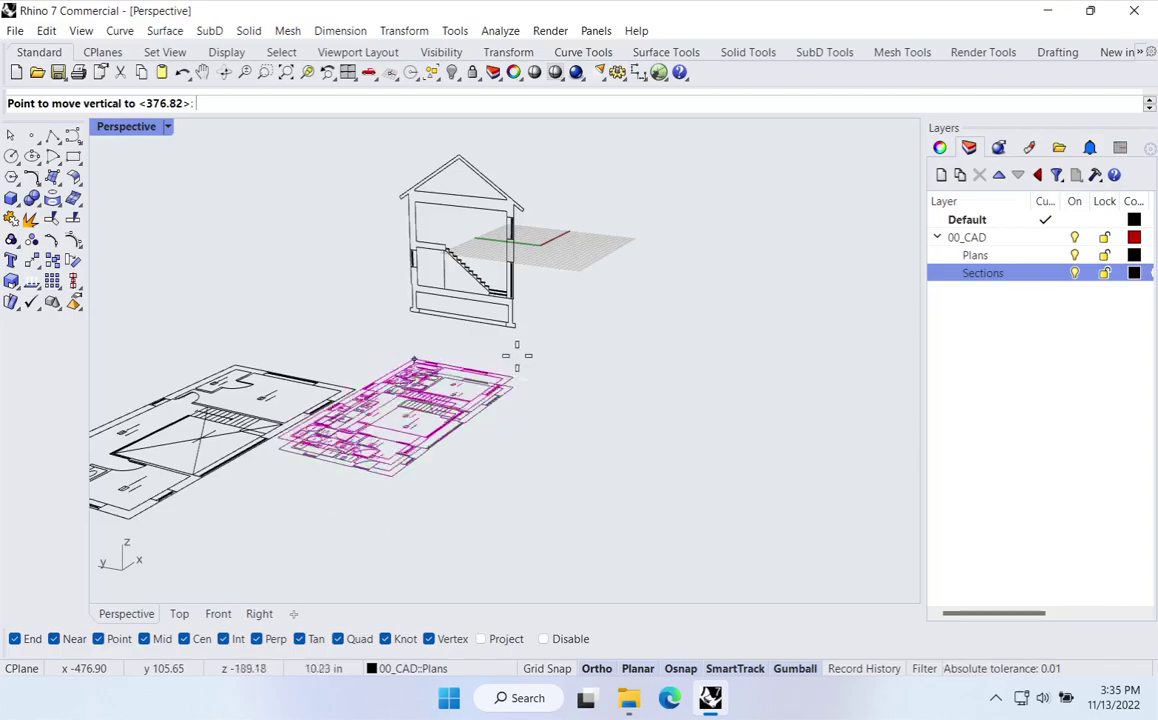
scroll(512, 340, "up", 5)
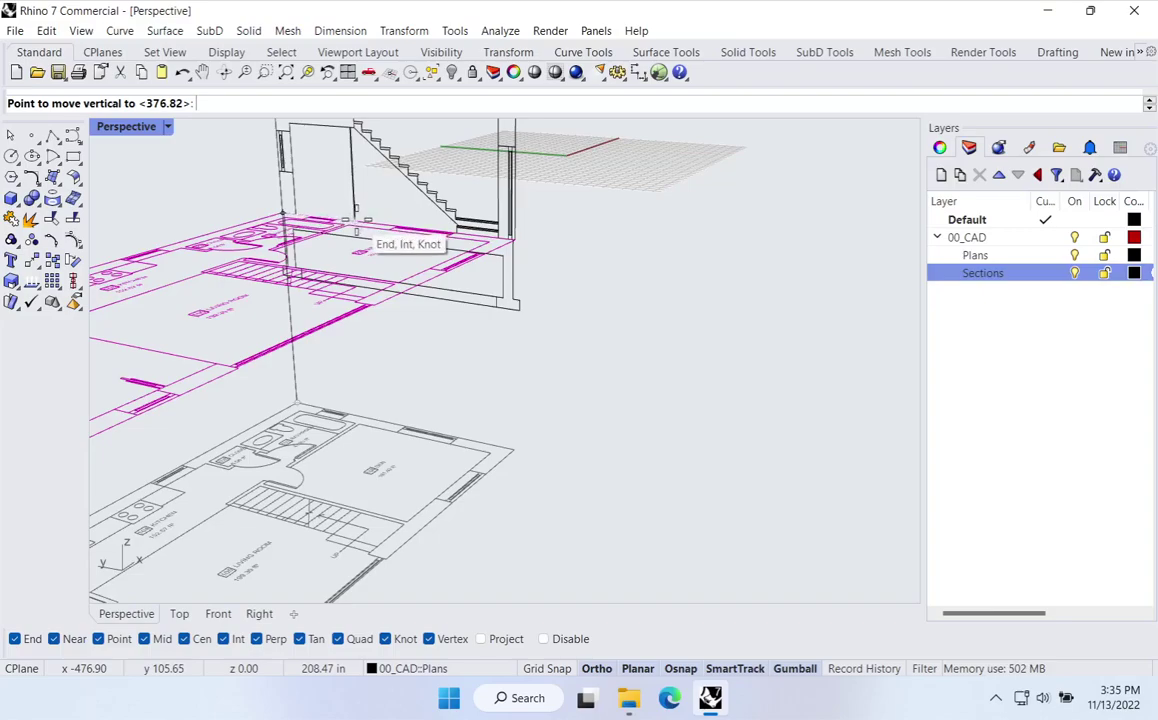
left_click(383, 228)
Step: Move the upper floor plan vertically from its outer corner up to the section's second-floor line, and deselect it
mouse_move(563, 351)
right_mouse_down()
mouse_move(569, 494)
mouse_move(401, 403)
mouse_move(465, 437)
right_mouse_up()
left_click(344, 470)
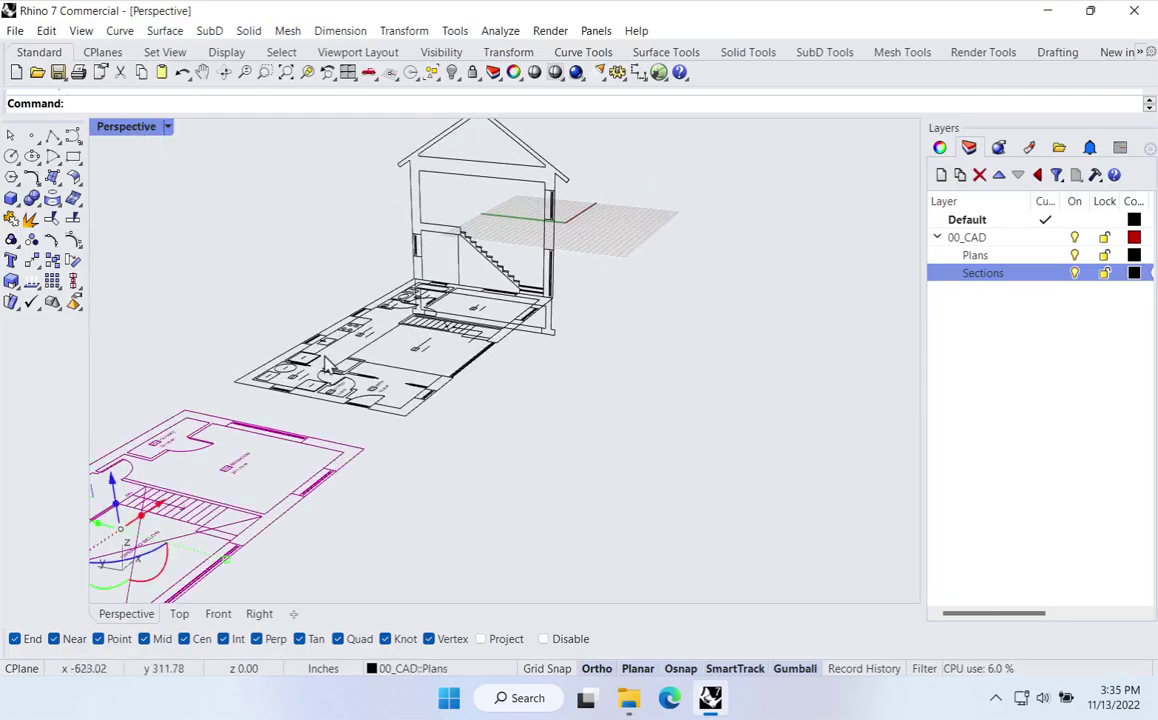
right_click_drag(230, 410, 445, 339, "shift")
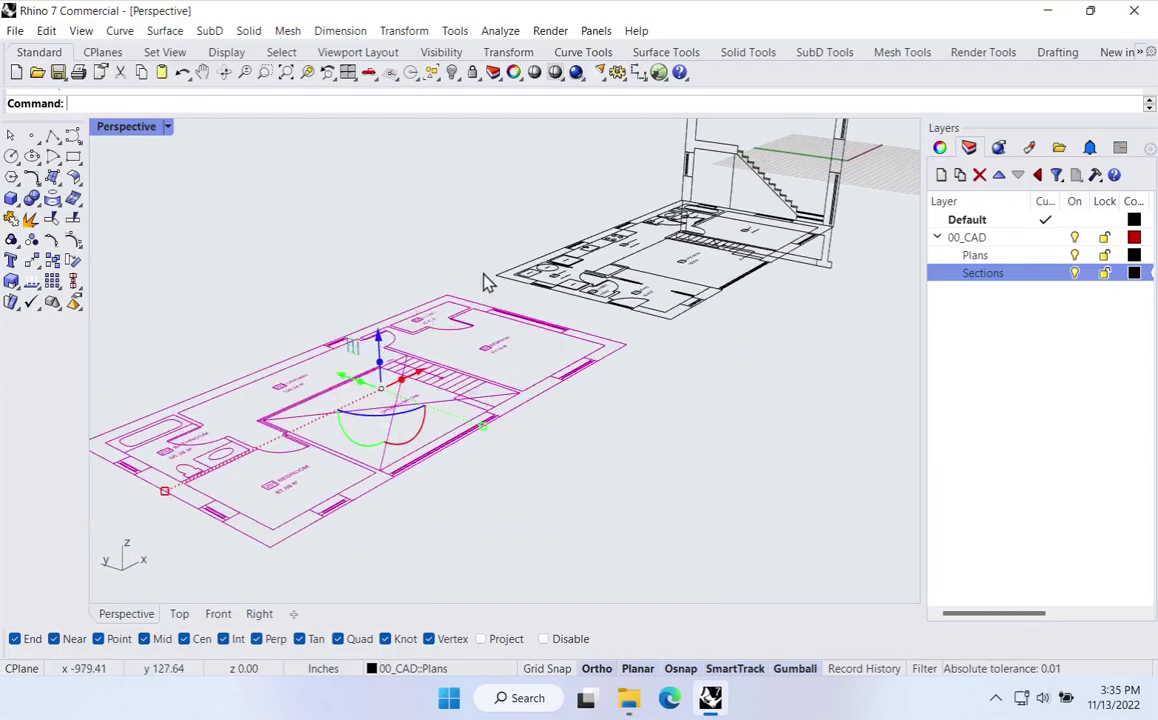
key("Return")
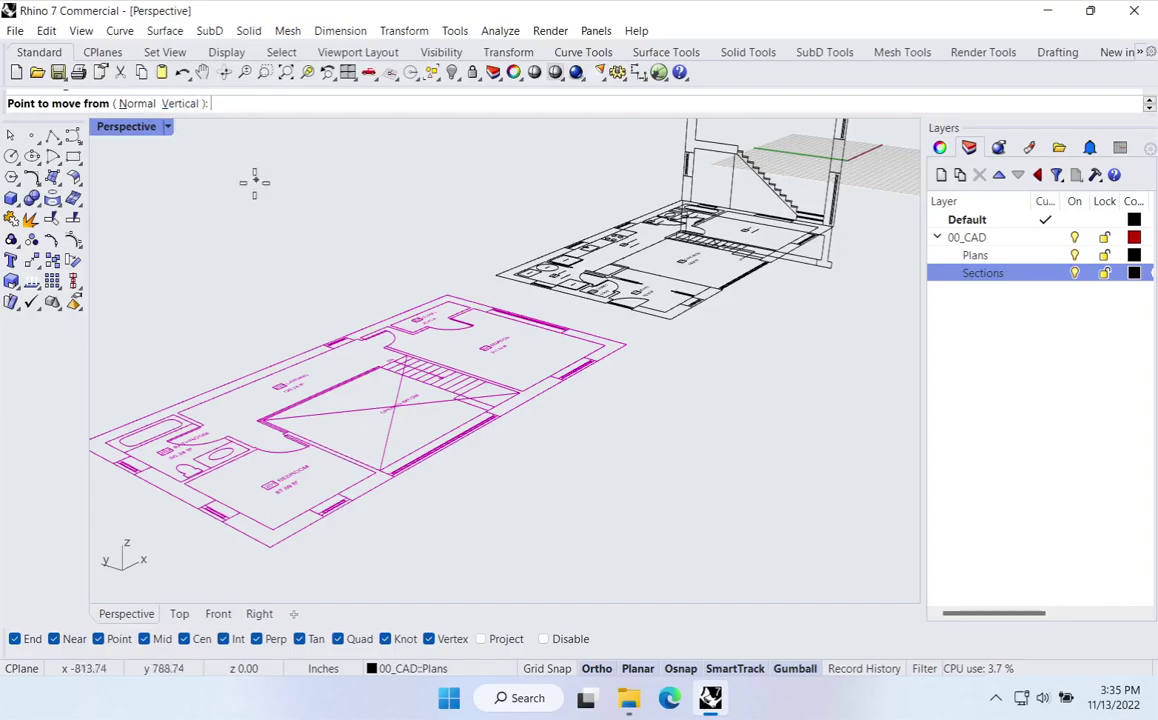
type("v")
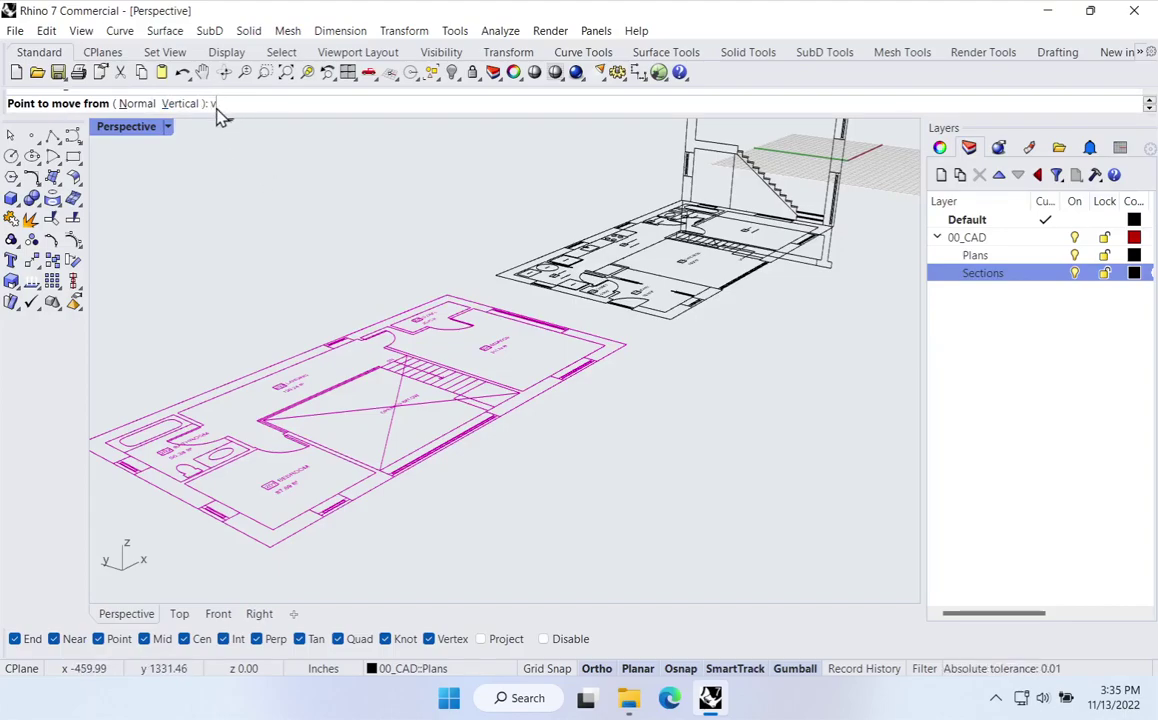
key("Return")
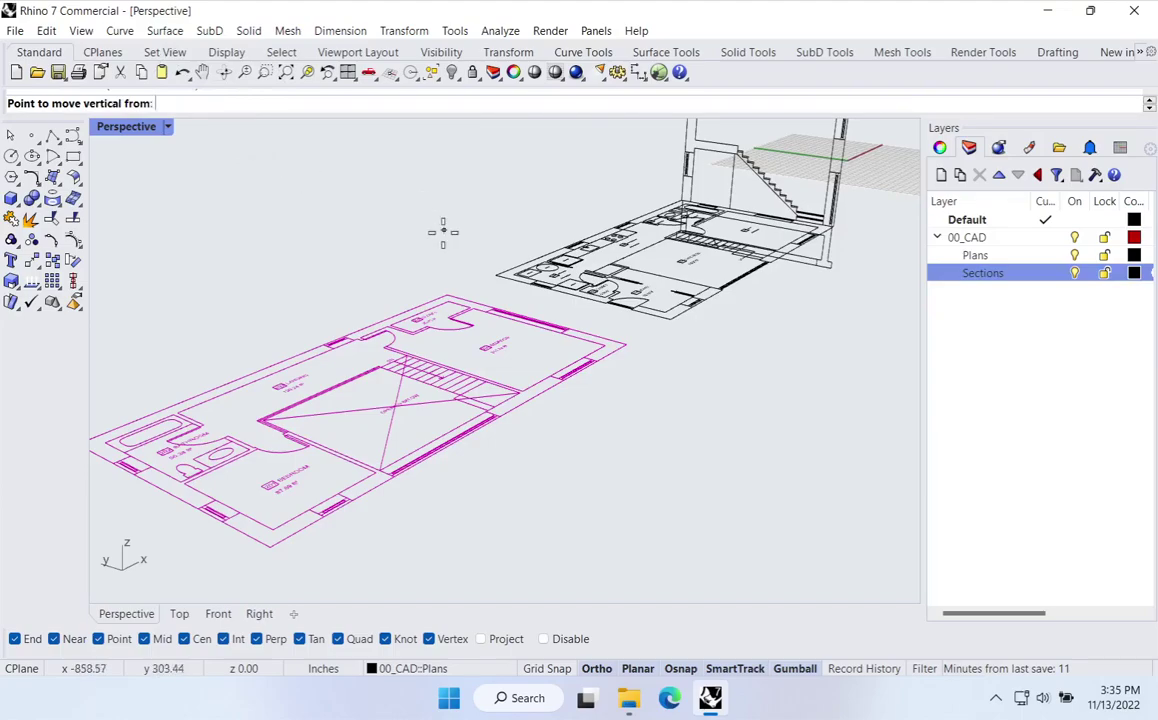
left_click(446, 297)
scroll(446, 287, "down", 3)
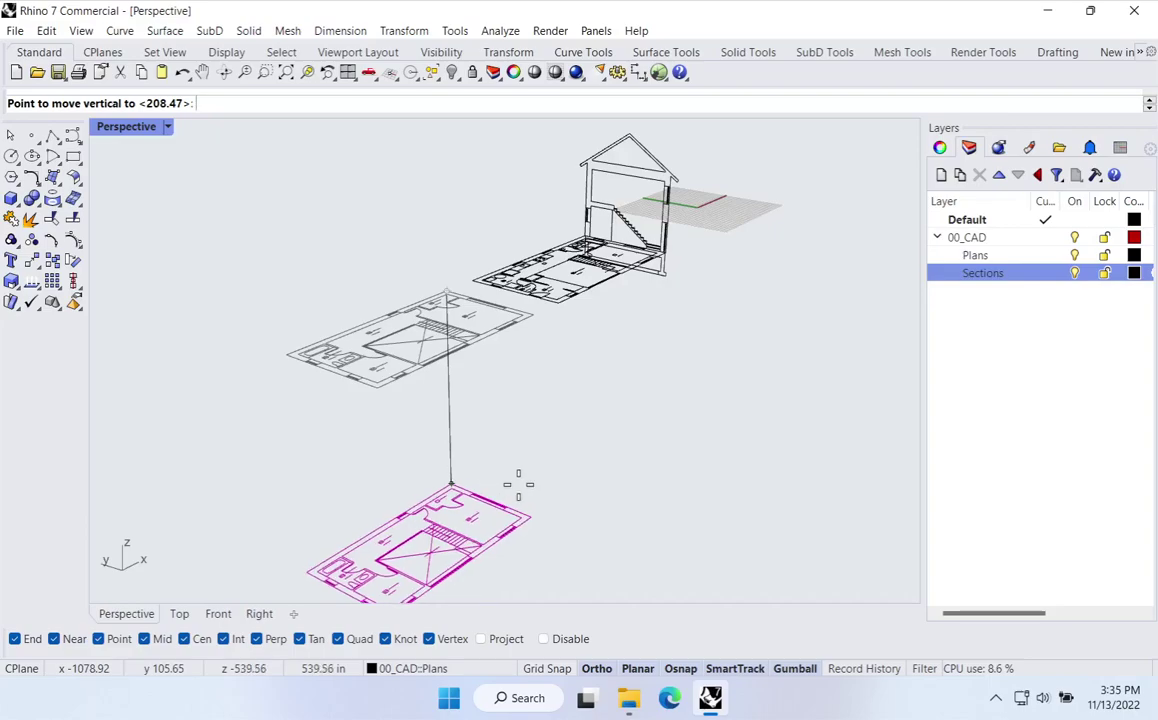
scroll(597, 205, "up", 5)
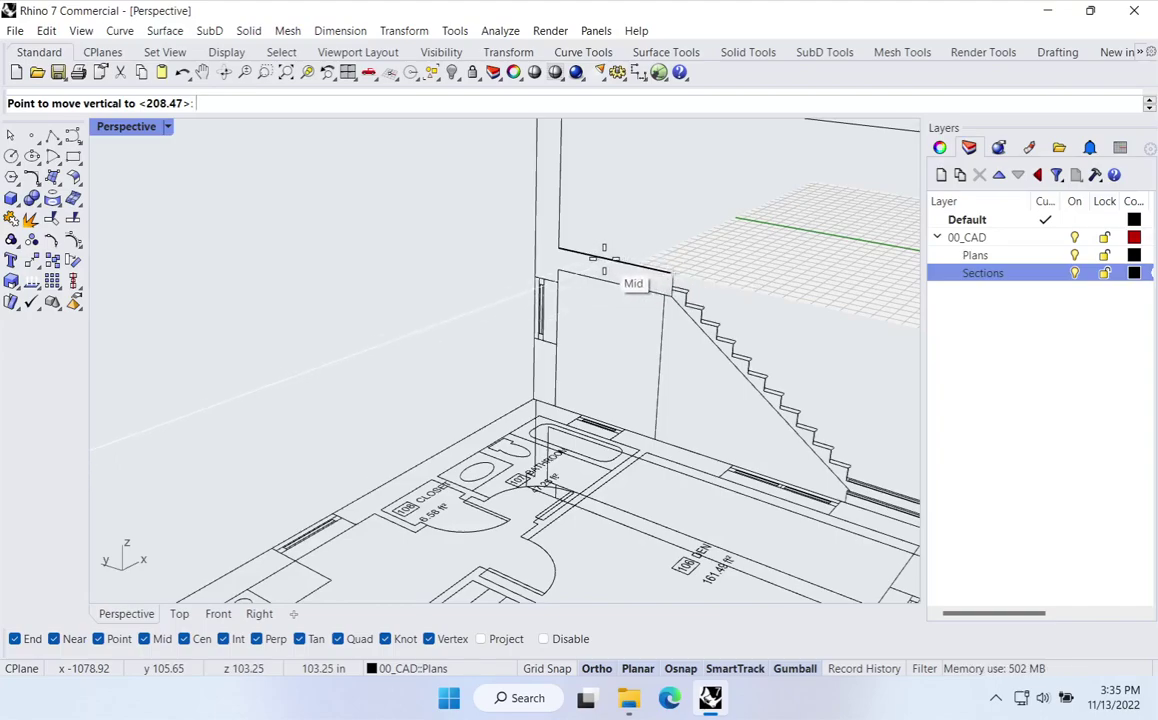
left_click(559, 258)
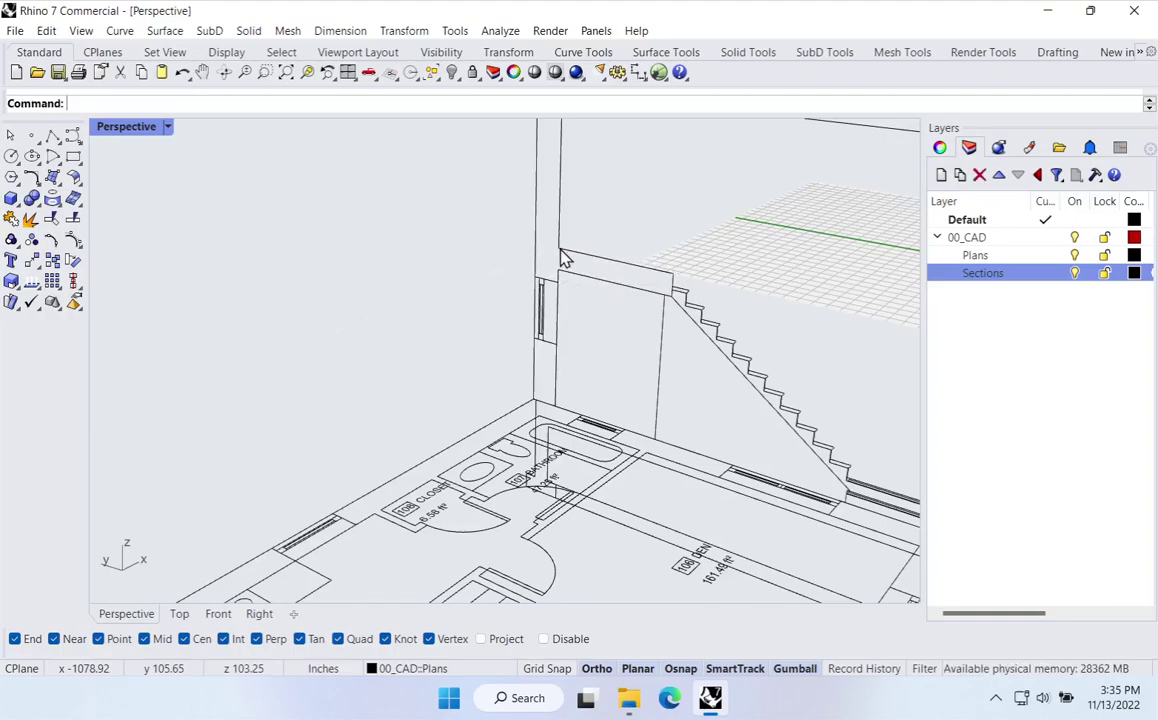
scroll(560, 258, "down", 10)
right_click_drag(560, 258, 449, 350)
left_click(432, 419)
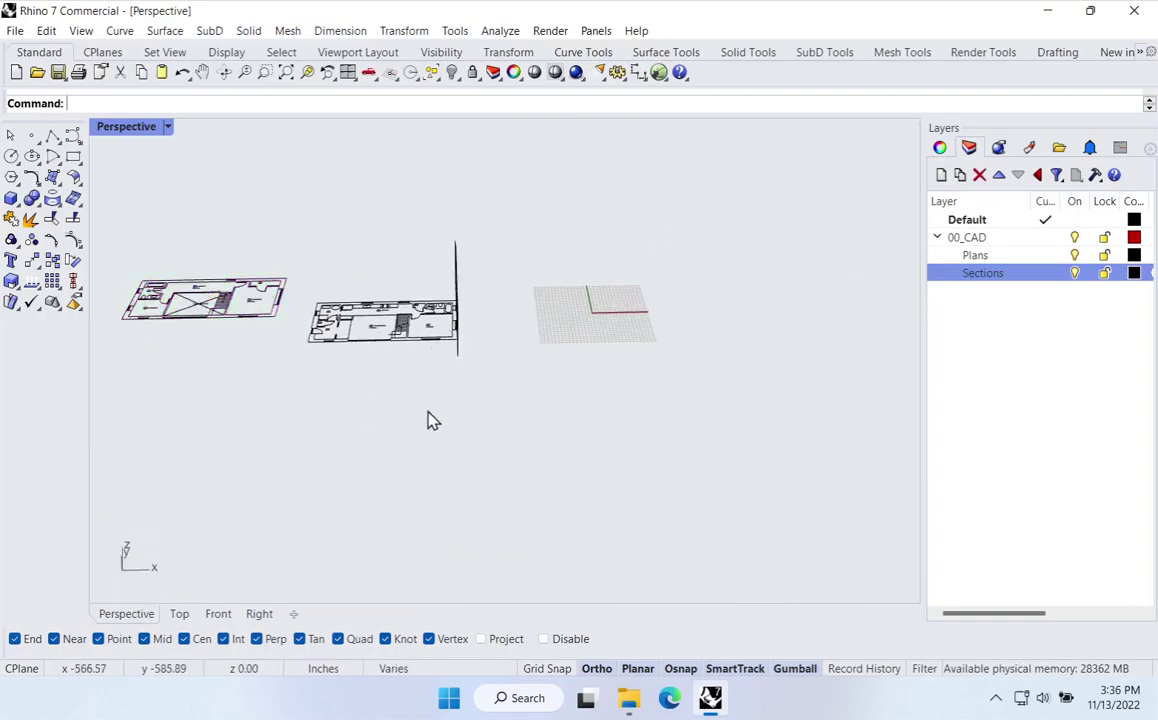
Step: With Ortho and Planar on, move the upper floor plan horizontally from its outer bedroom corner to directly above the ground-floor plan's entry corner, and deselect it
right_click_drag(432, 419, 530, 398)
scroll(430, 368, "up", 3)
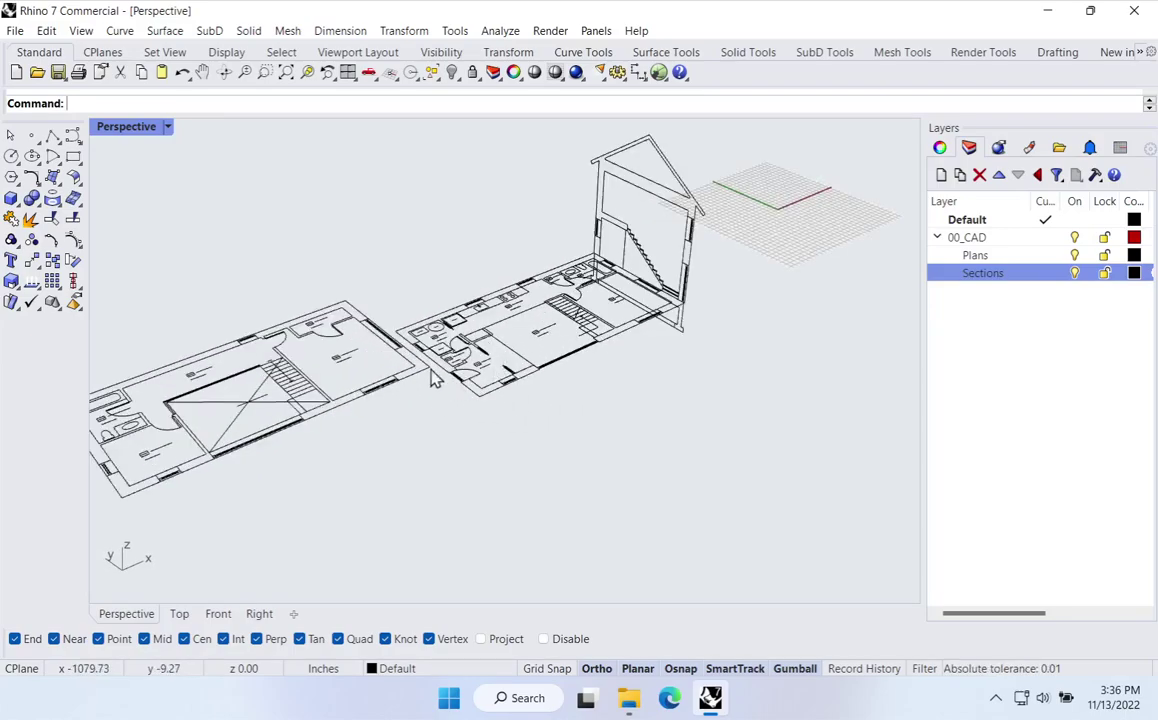
right_click_drag(337, 403, 454, 343, "shift")
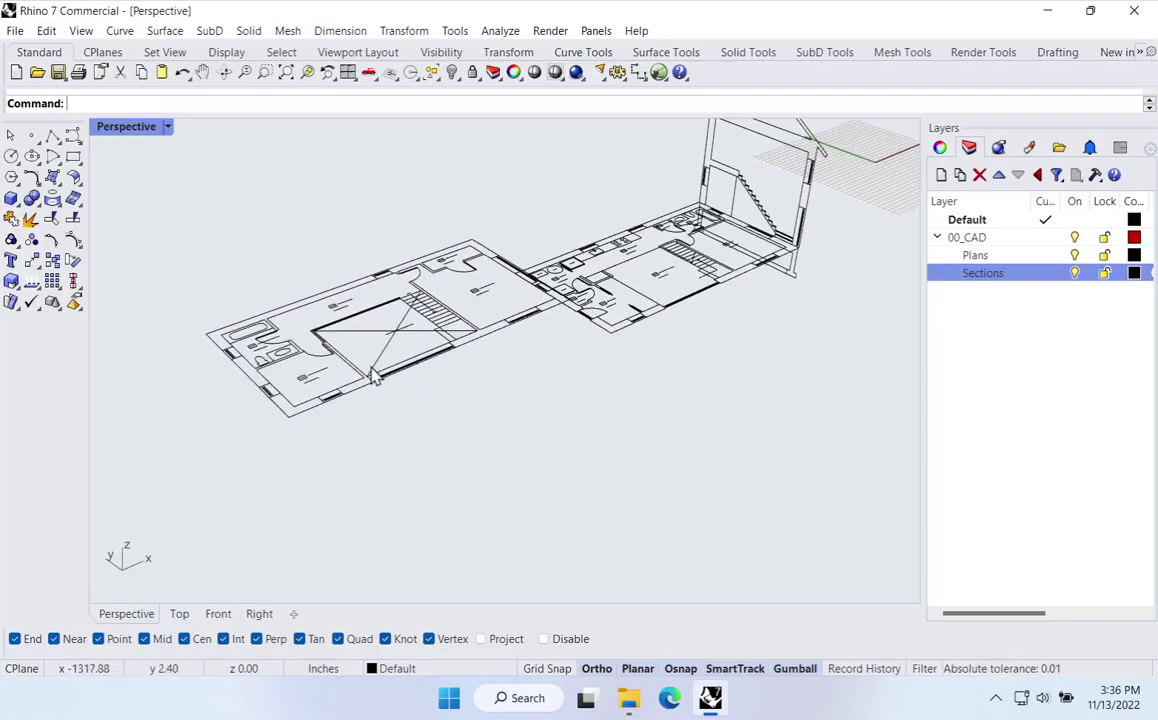
left_click(330, 342)
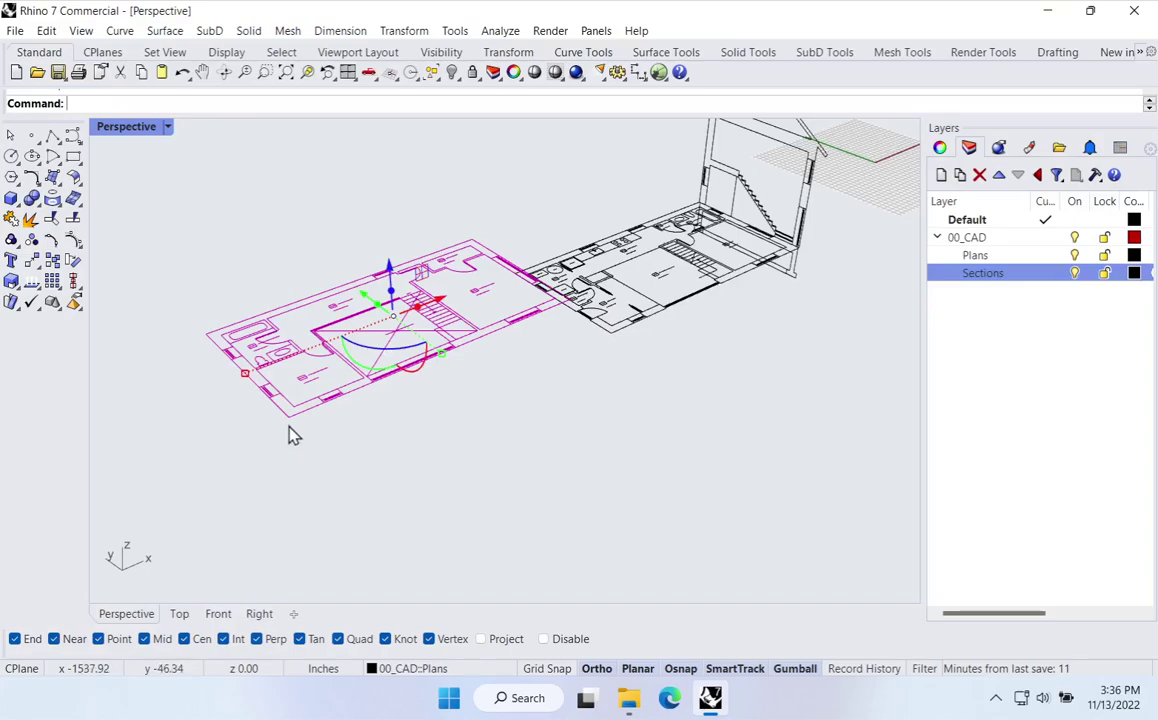
key("ctrl")
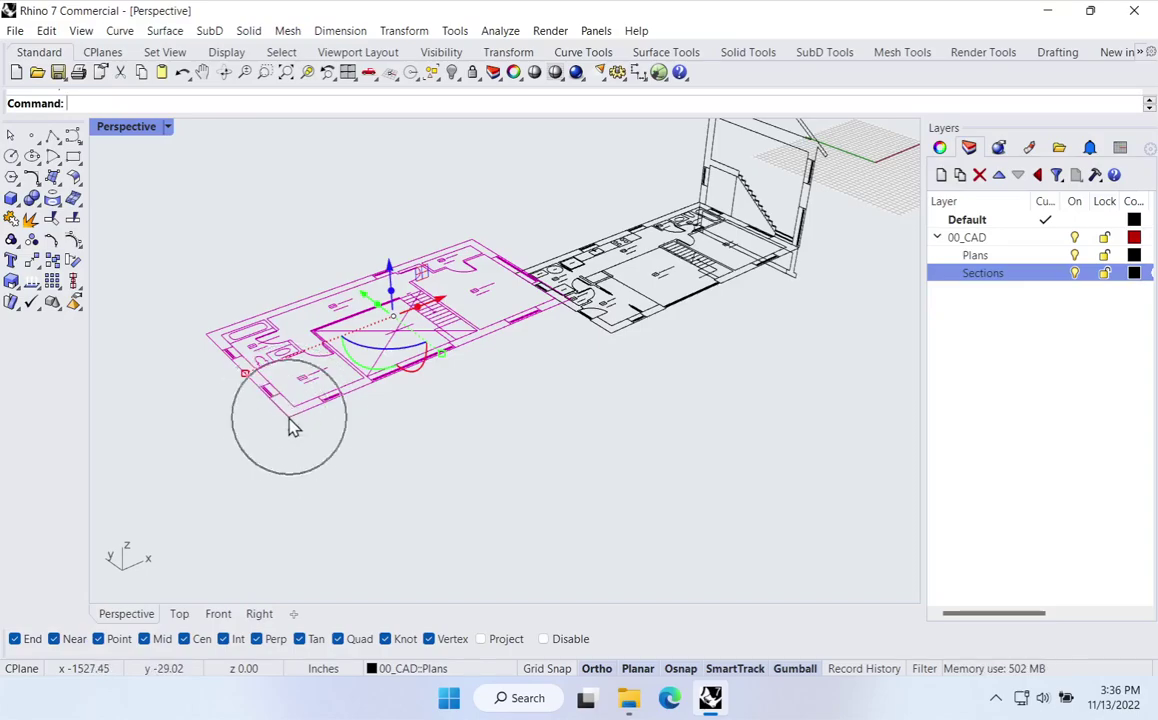
key("ctrl")
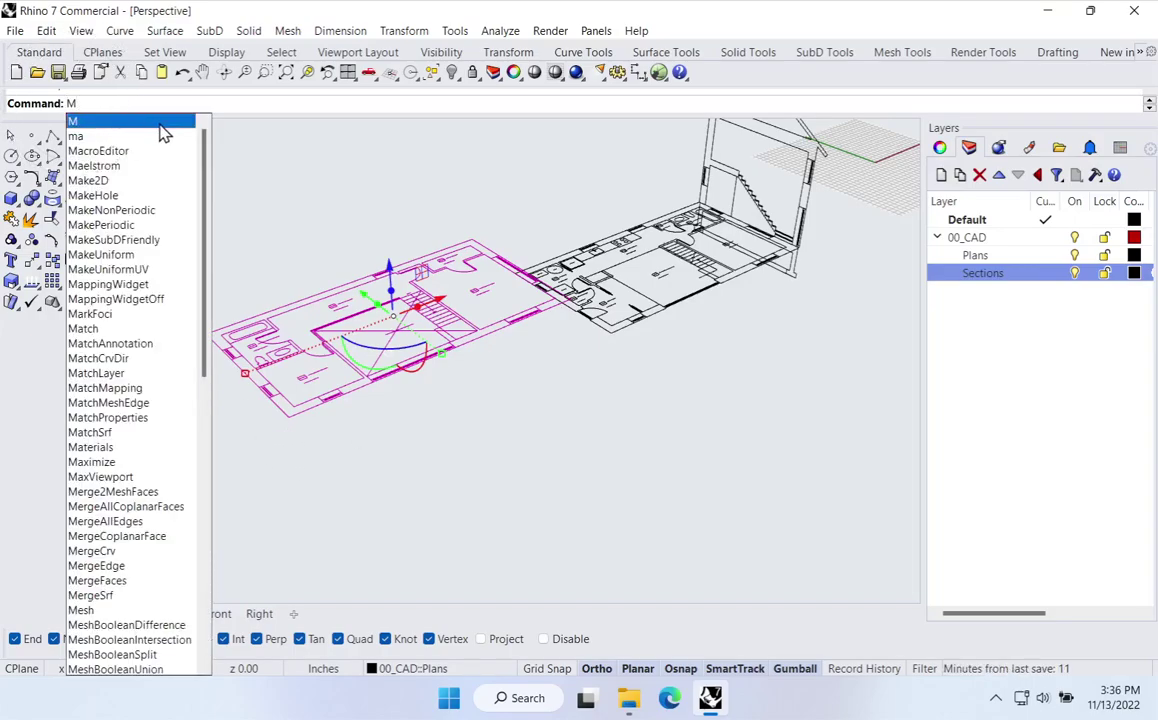
left_click(155, 119)
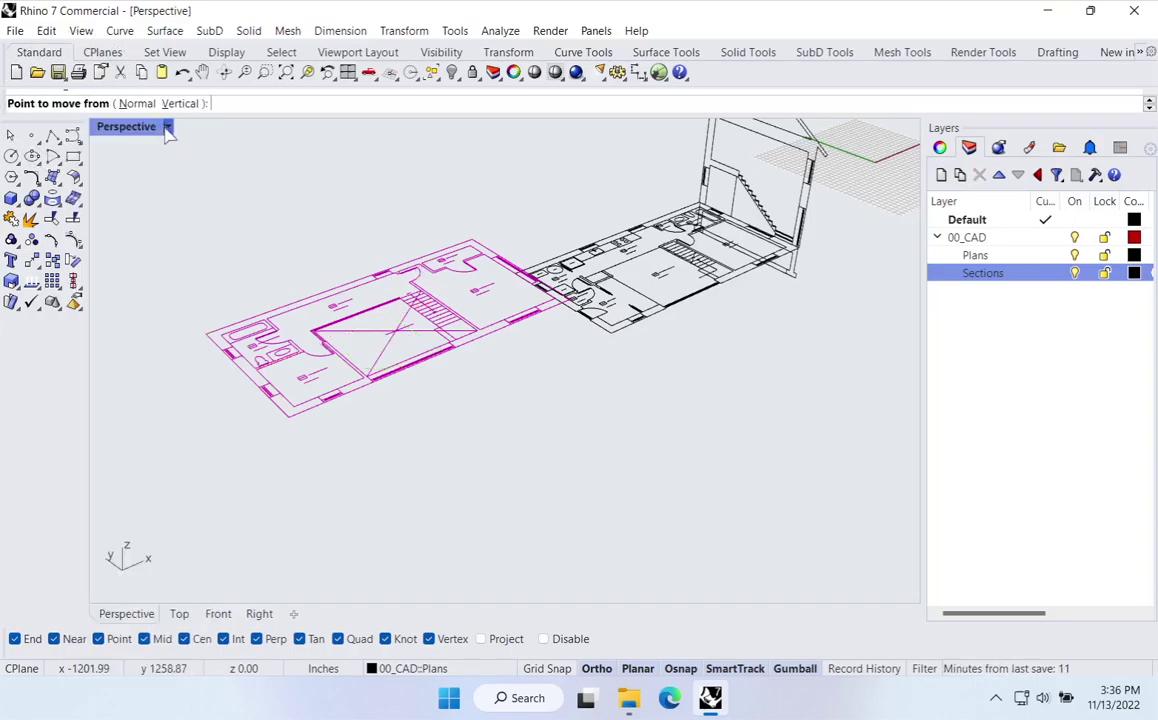
left_click(288, 418)
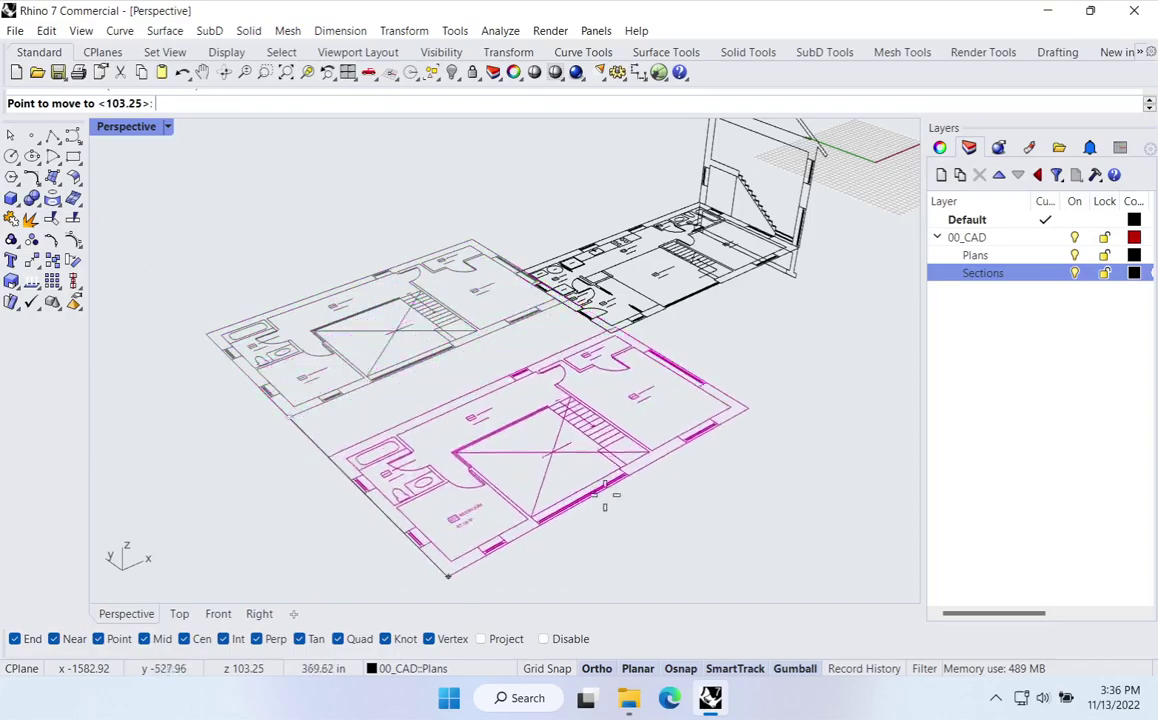
left_click(599, 668)
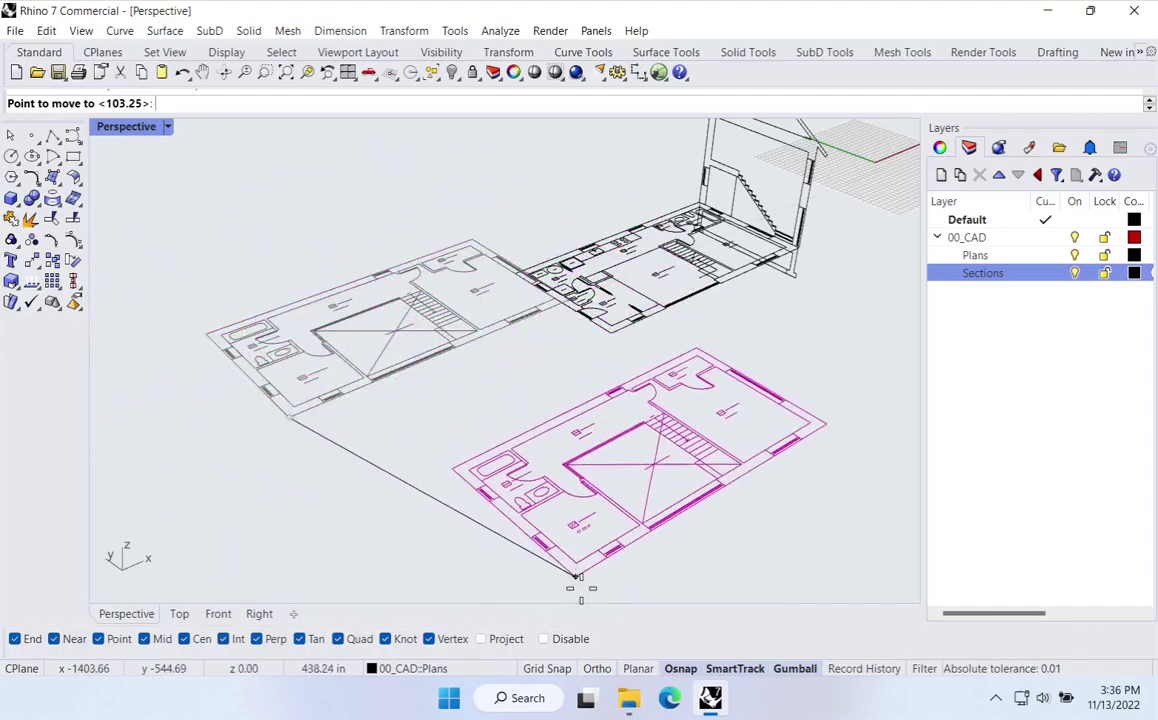
left_click(638, 668)
left_click(597, 668)
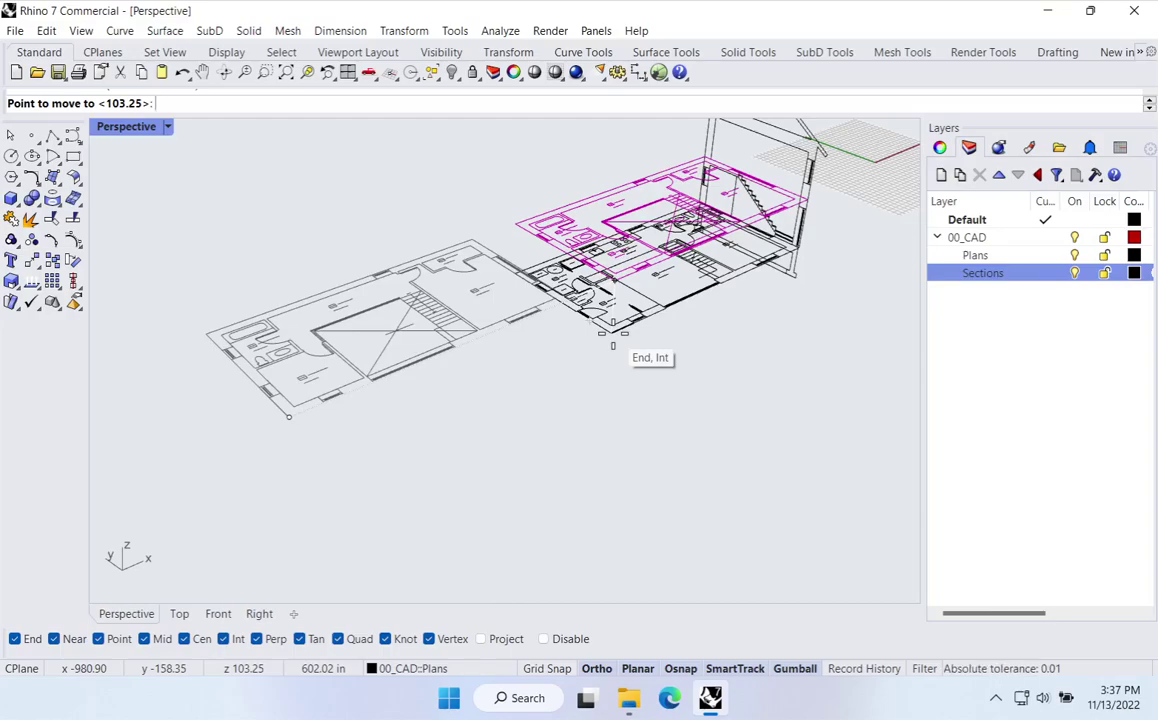
scroll(613, 340, "up", 8)
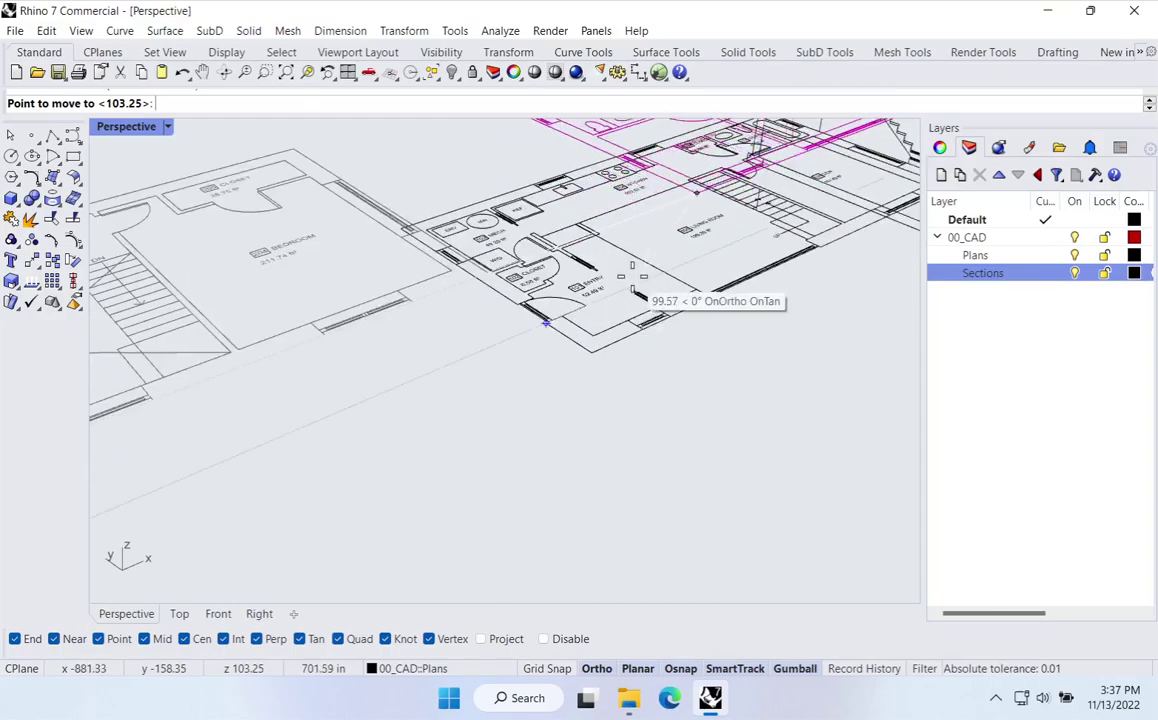
scroll(514, 468, "down", 2)
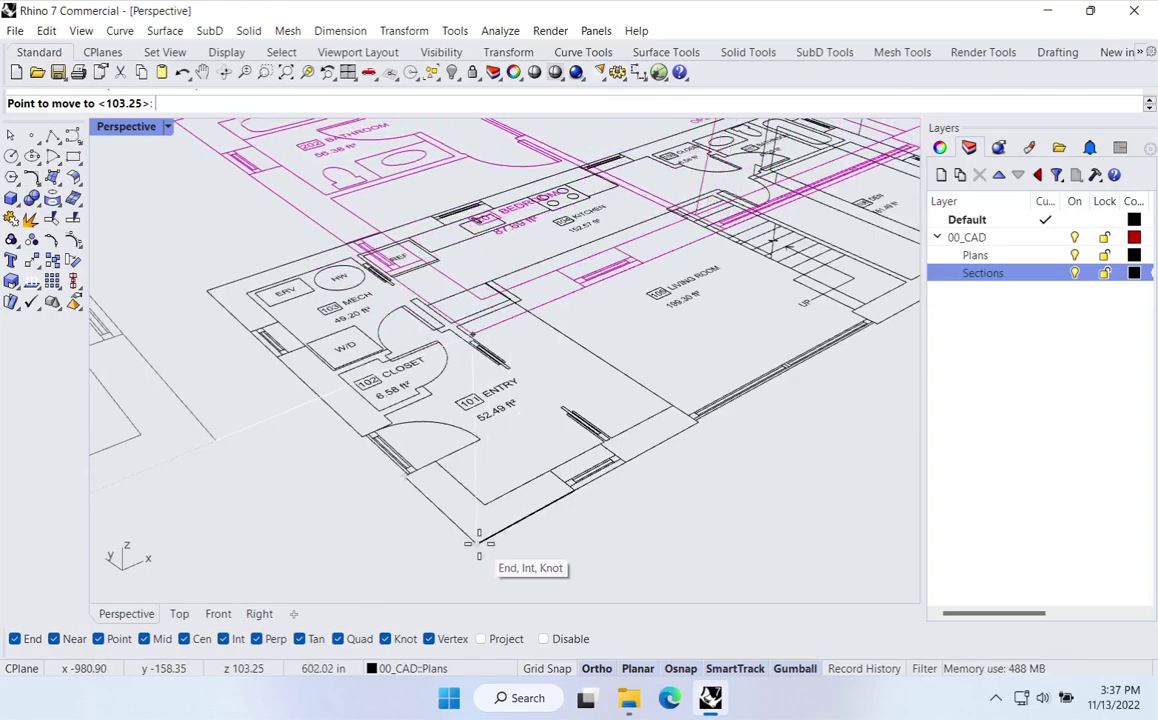
left_click(479, 543)
right_click_drag(479, 551, 512, 465)
scroll(473, 487, "down", 5)
key("Escape")
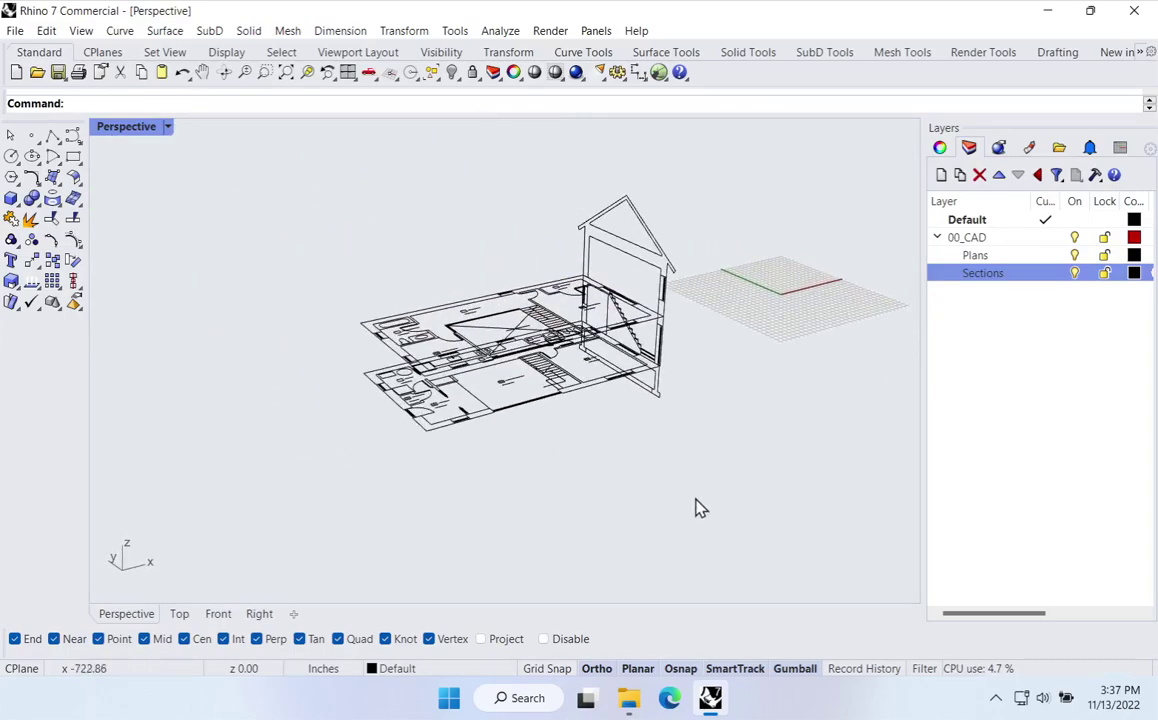
Step: Frame both floor plans and the section with Zoom Selected, deselect them, and examine how the drawings stack
left_click_drag(695, 498, 310, 171)
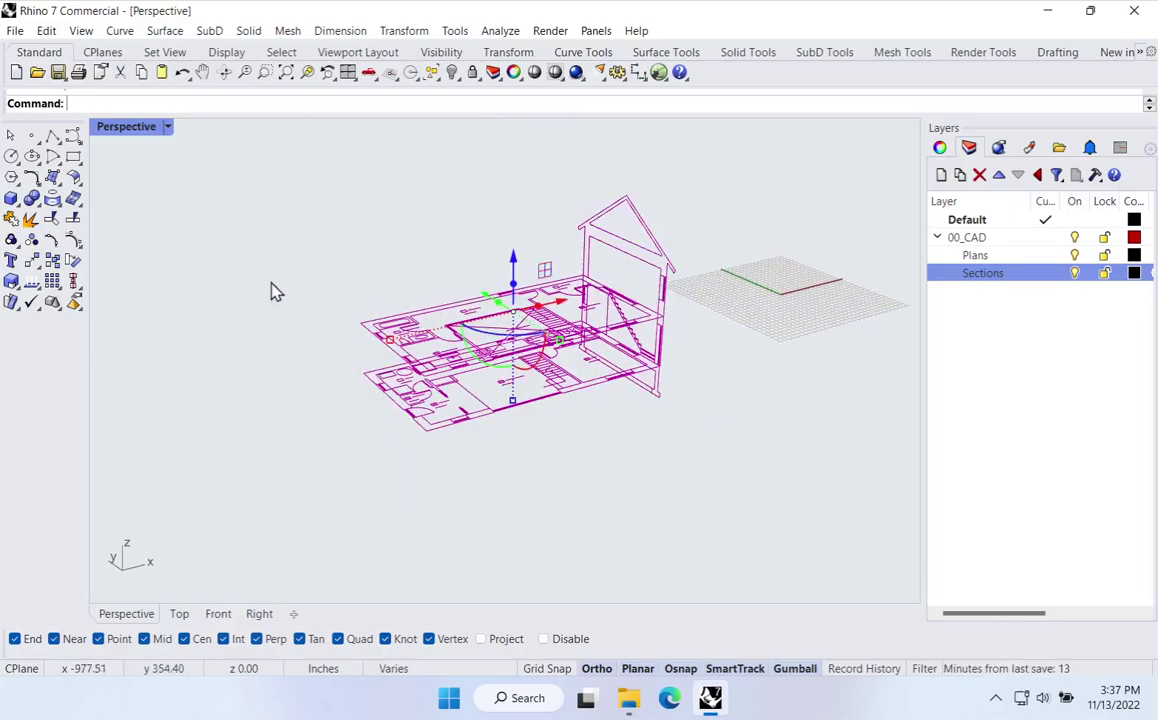
type("Zoom")
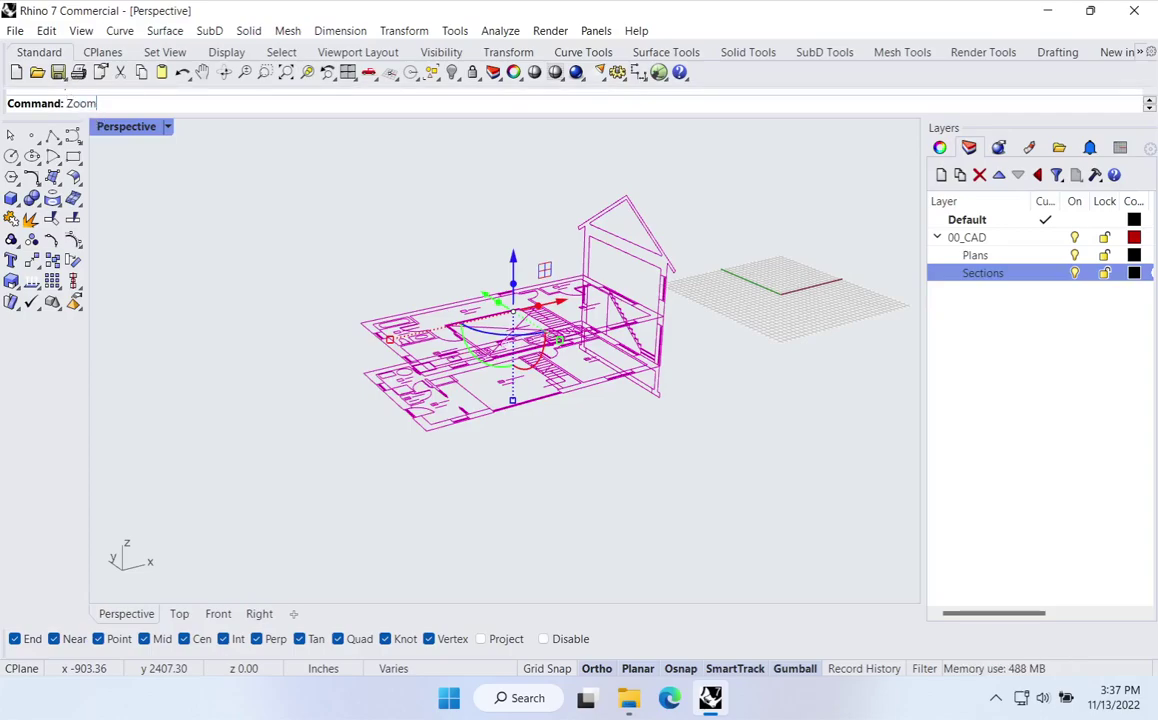
key("Return")
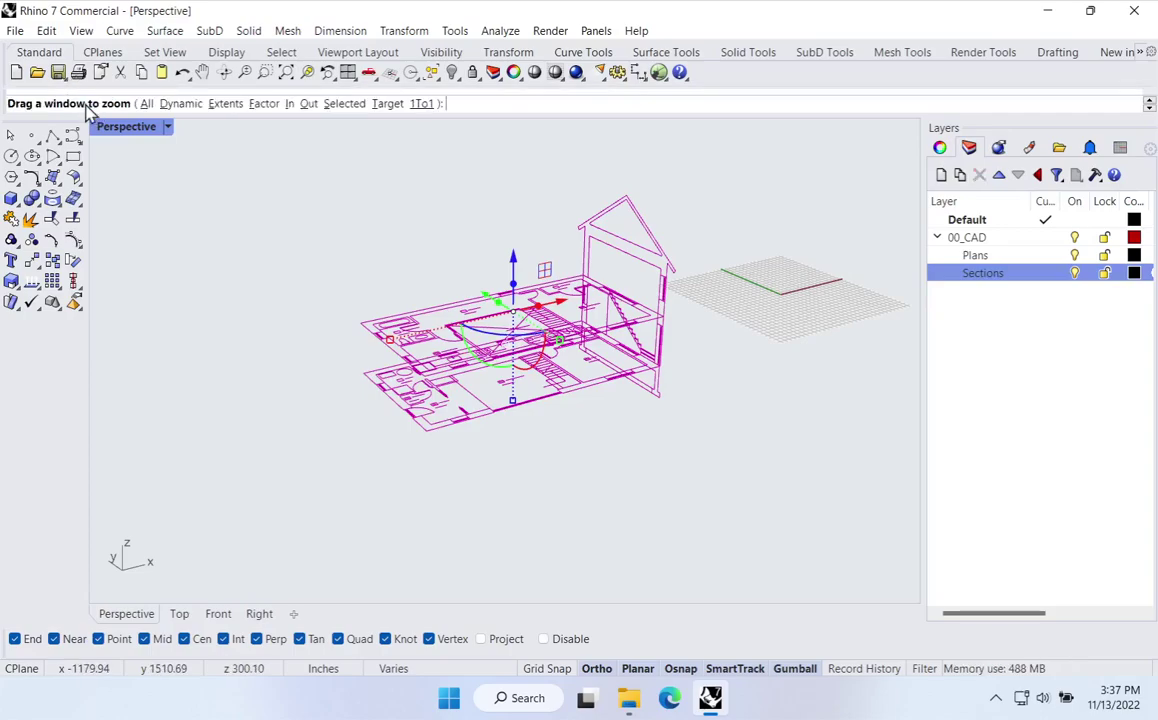
left_click(339, 106)
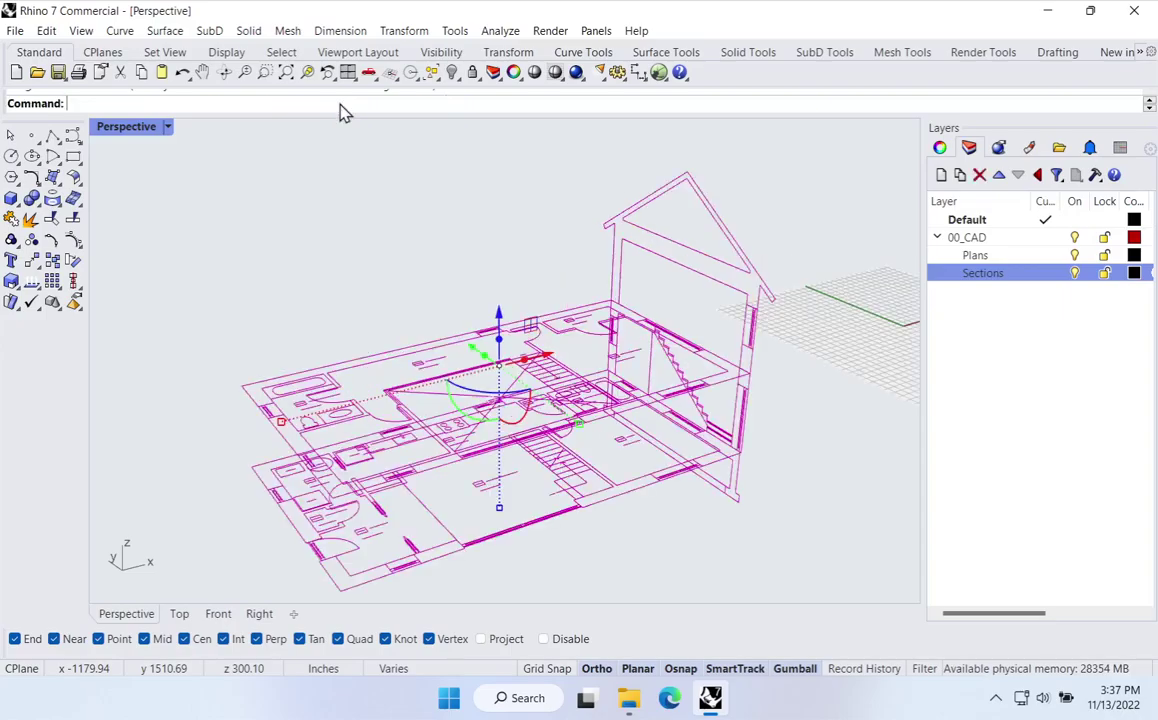
key("Escape")
mouse_move(401, 315)
right_mouse_down()
mouse_move(655, 287)
mouse_move(649, 277)
mouse_move(450, 279)
mouse_move(282, 297)
mouse_move(463, 313)
mouse_move(520, 300)
mouse_move(403, 313)
mouse_move(408, 326)
right_mouse_up()
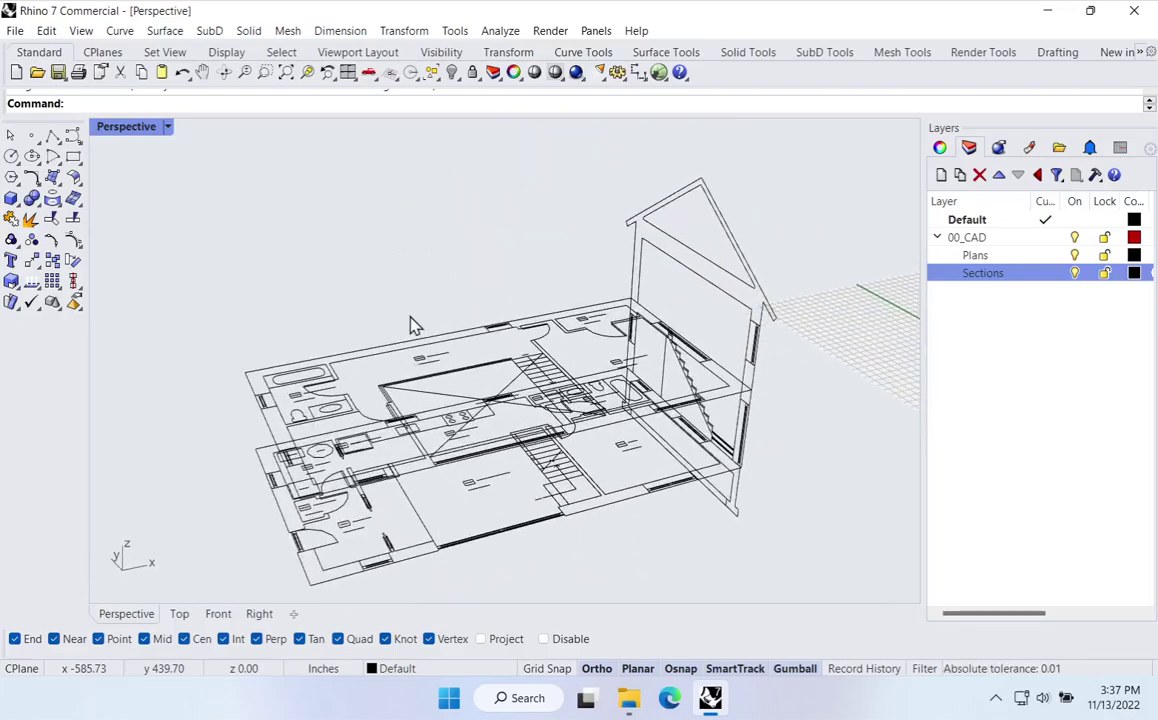
right_click_drag(510, 372, 516, 337, "shift")
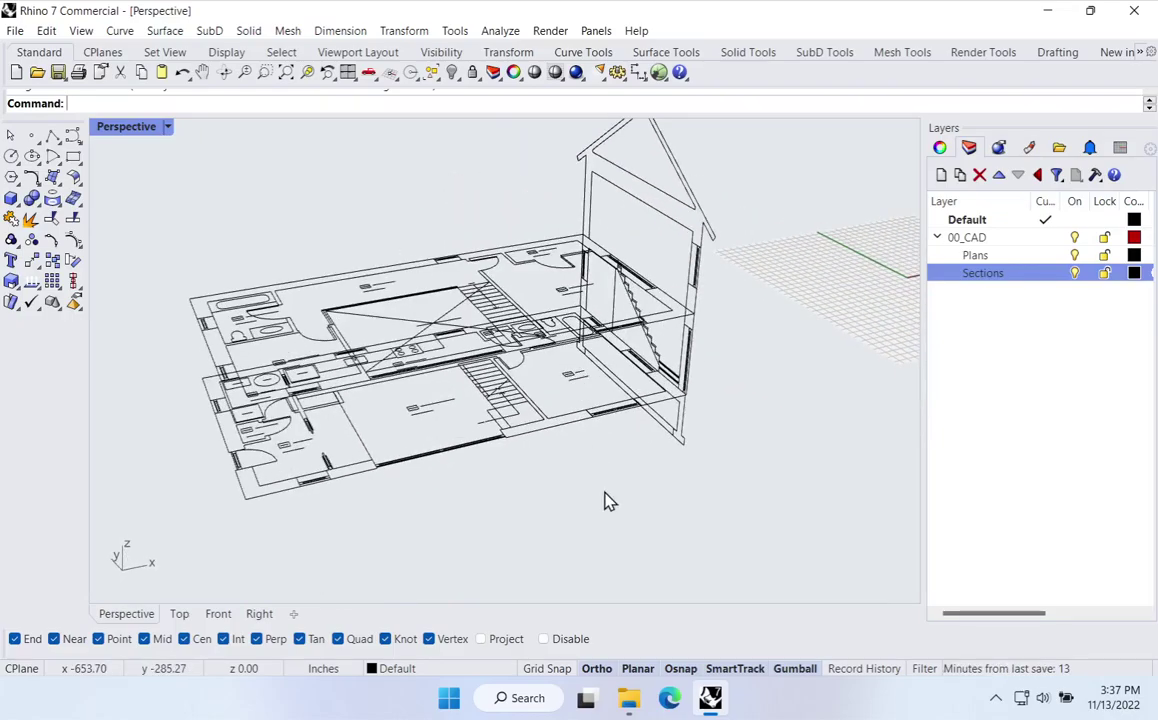
mouse_move(610, 501)
right_mouse_down()
mouse_move(605, 486)
mouse_move(726, 434)
mouse_move(775, 428)
mouse_move(770, 416)
mouse_move(628, 468)
mouse_move(622, 489)
right_mouse_up()
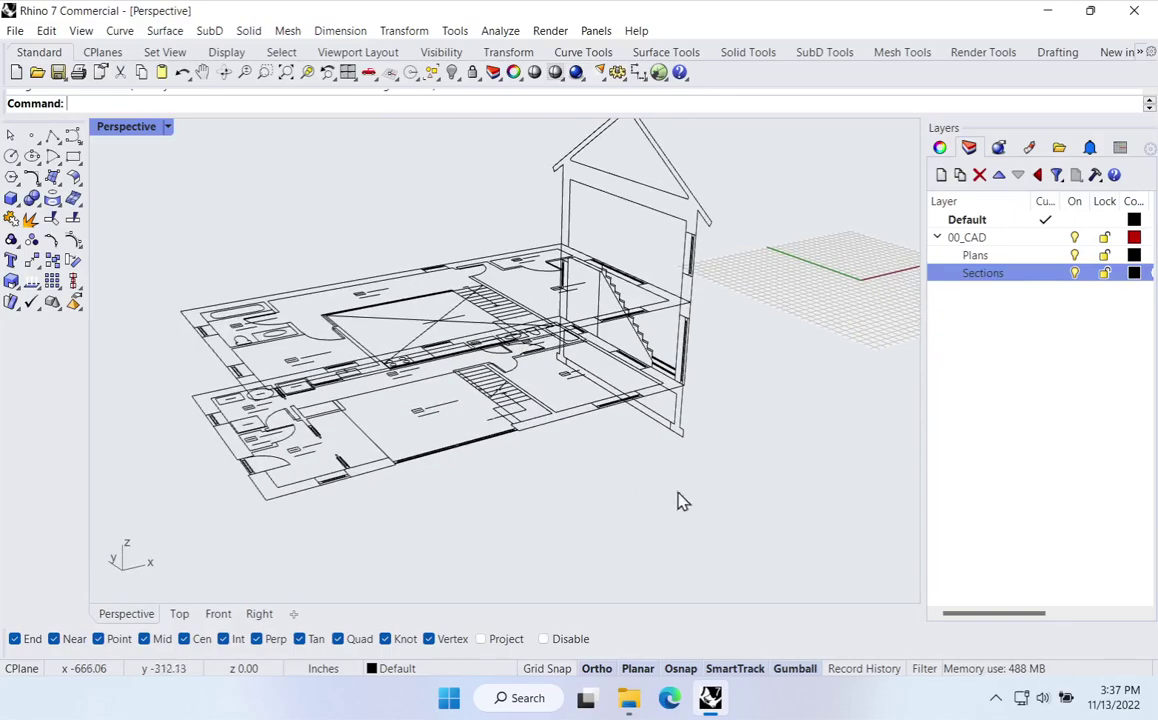
Step: Move both floor plans and the section together from the ground-floor plan's outer entry corner to the origin at 0,0,0
left_click_drag(694, 494, 439, 247)
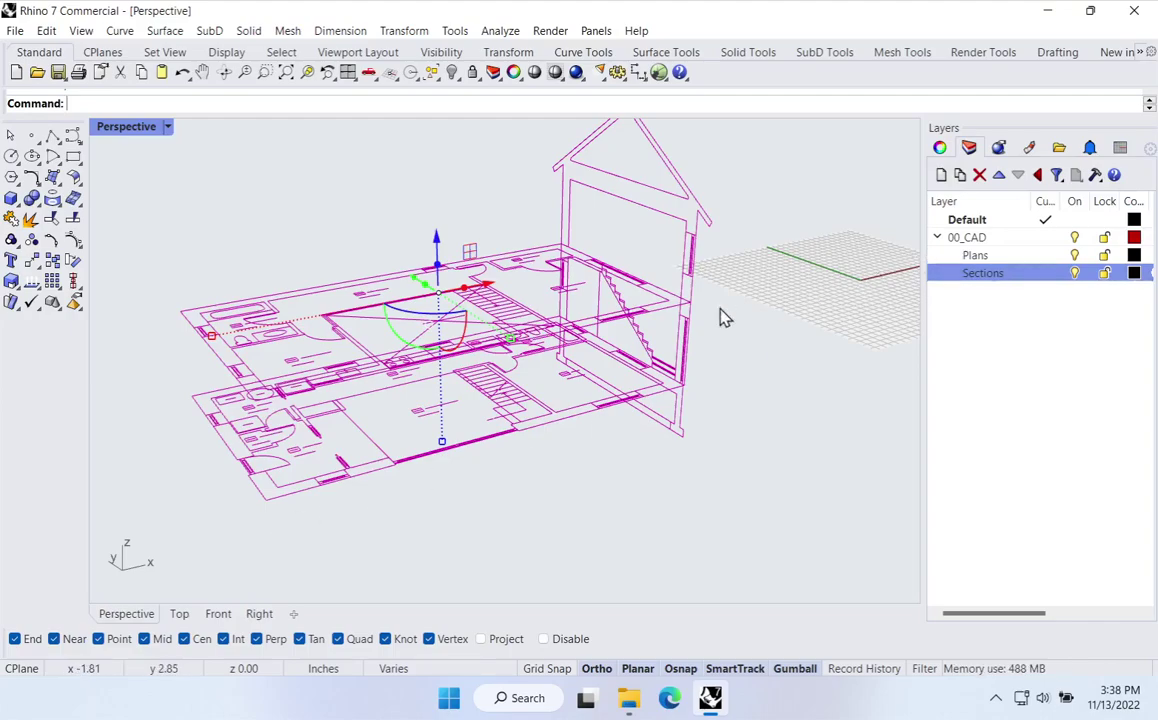
right_click_drag(724, 318, 703, 251)
key("ctrl")
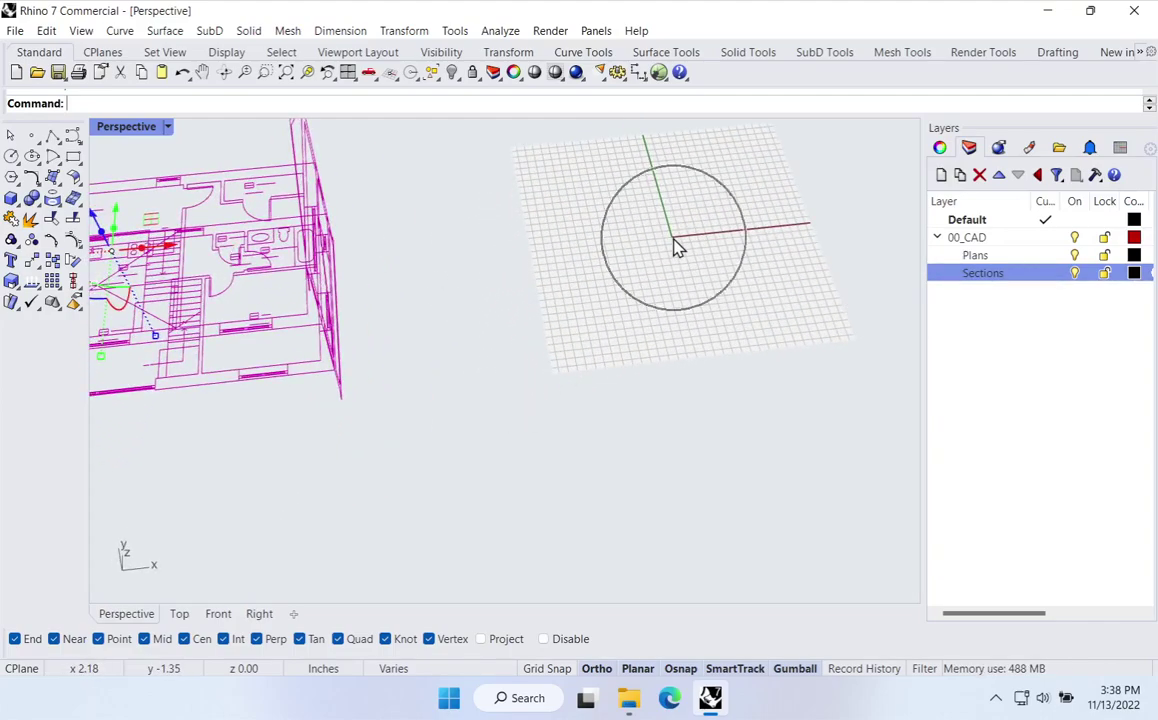
right_click_drag(367, 415, 610, 393, "shift")
scroll(320, 390, "up", 5)
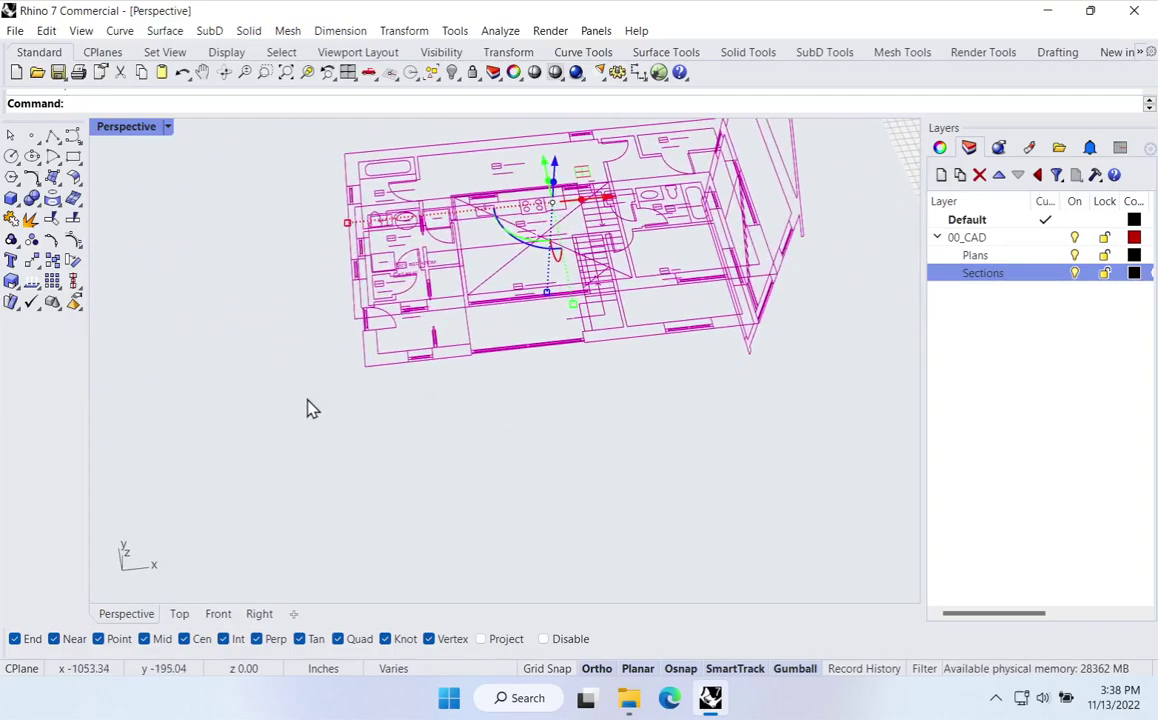
scroll(410, 410, "up", 2)
scroll(439, 431, "down", 5)
right_click_drag(439, 431, 815, 255)
right_click_drag(679, 483, 641, 543)
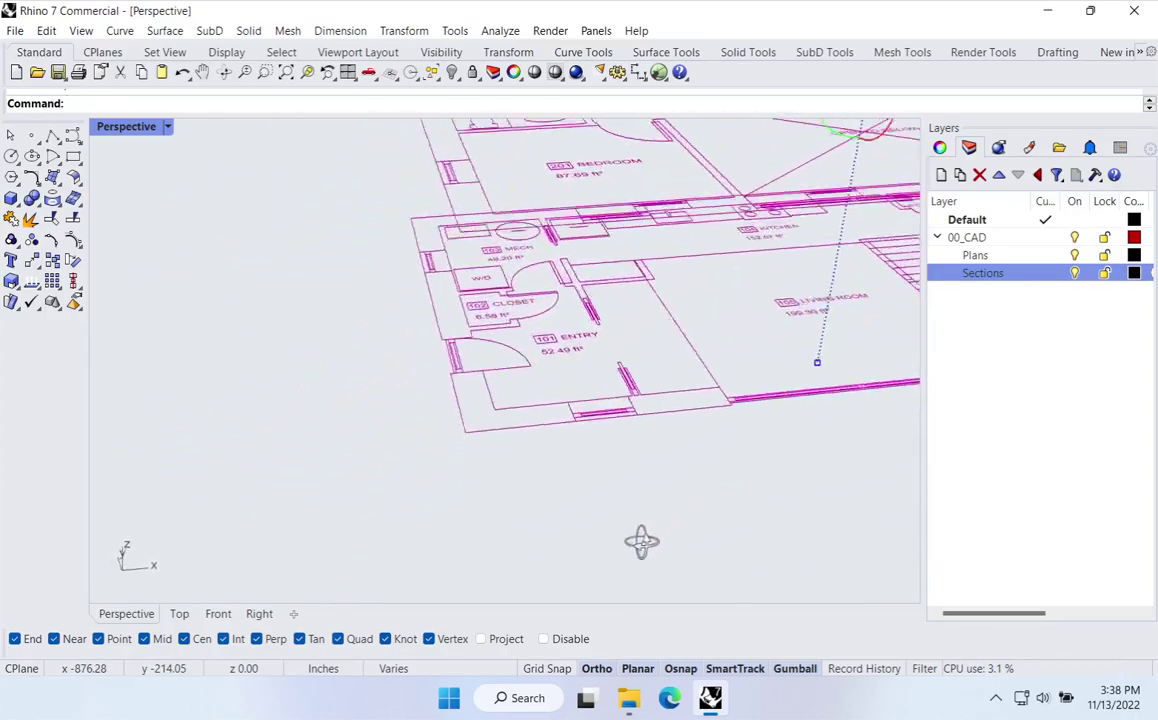
scroll(575, 485, "up", 3)
scroll(479, 414, "up", 2)
type("m")
key("Return")
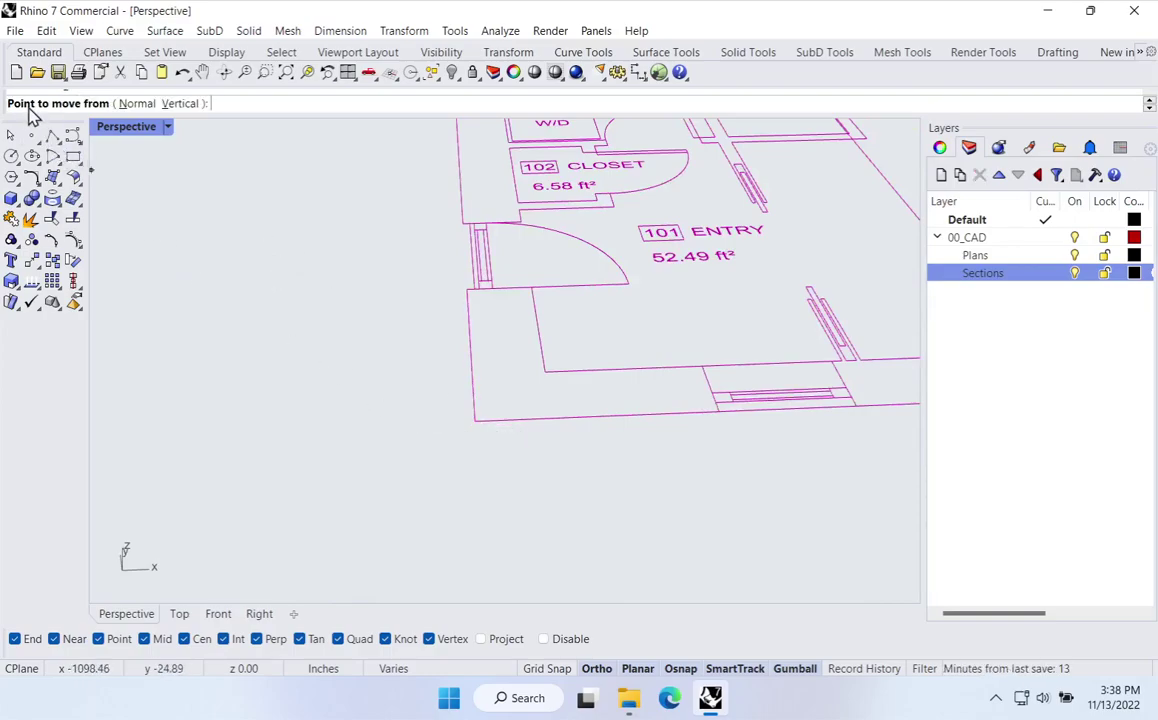
left_click(474, 423)
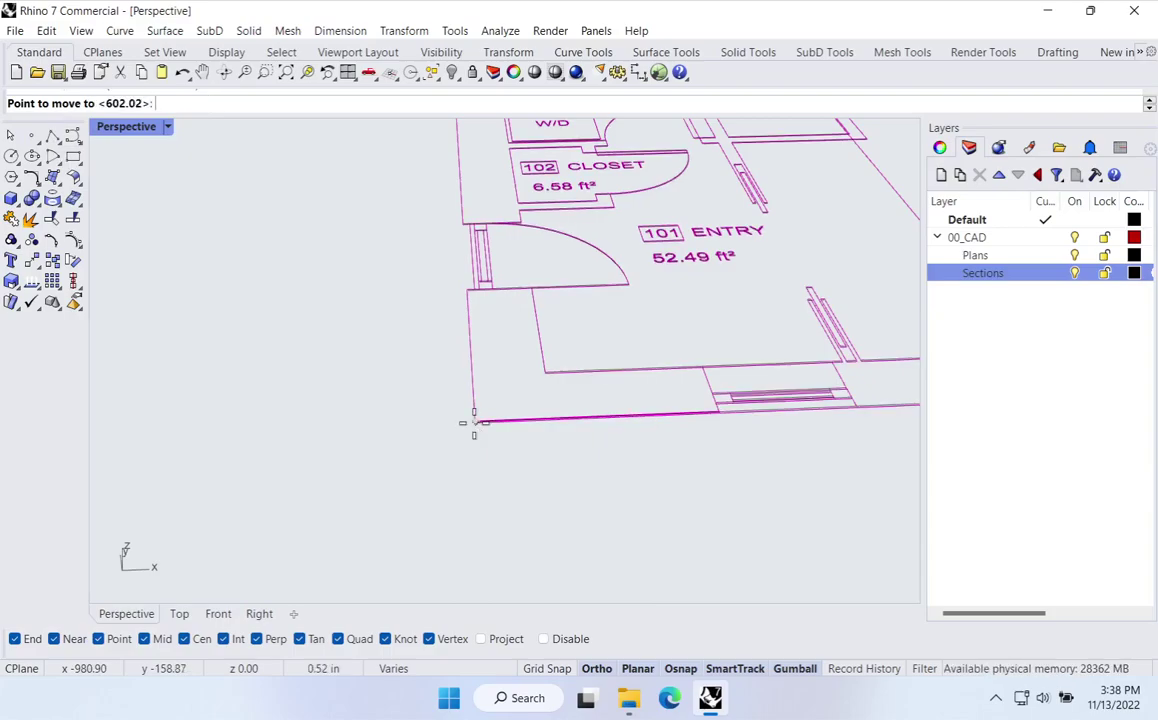
type("0,0,0")
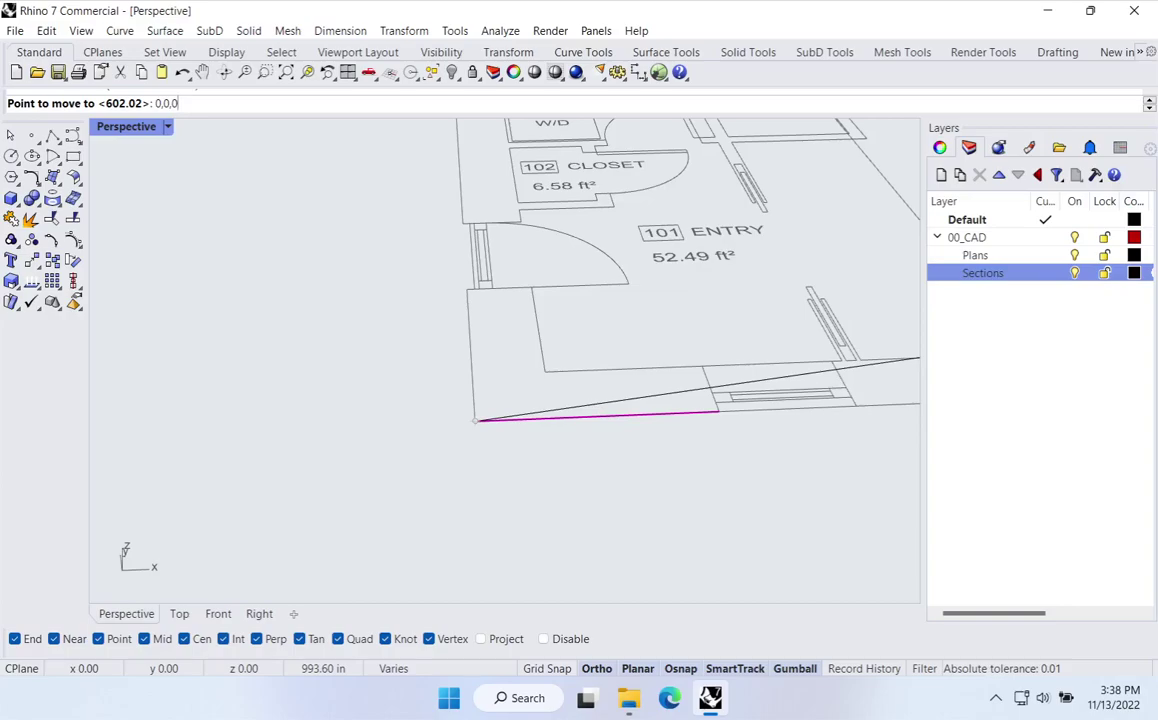
key("Return")
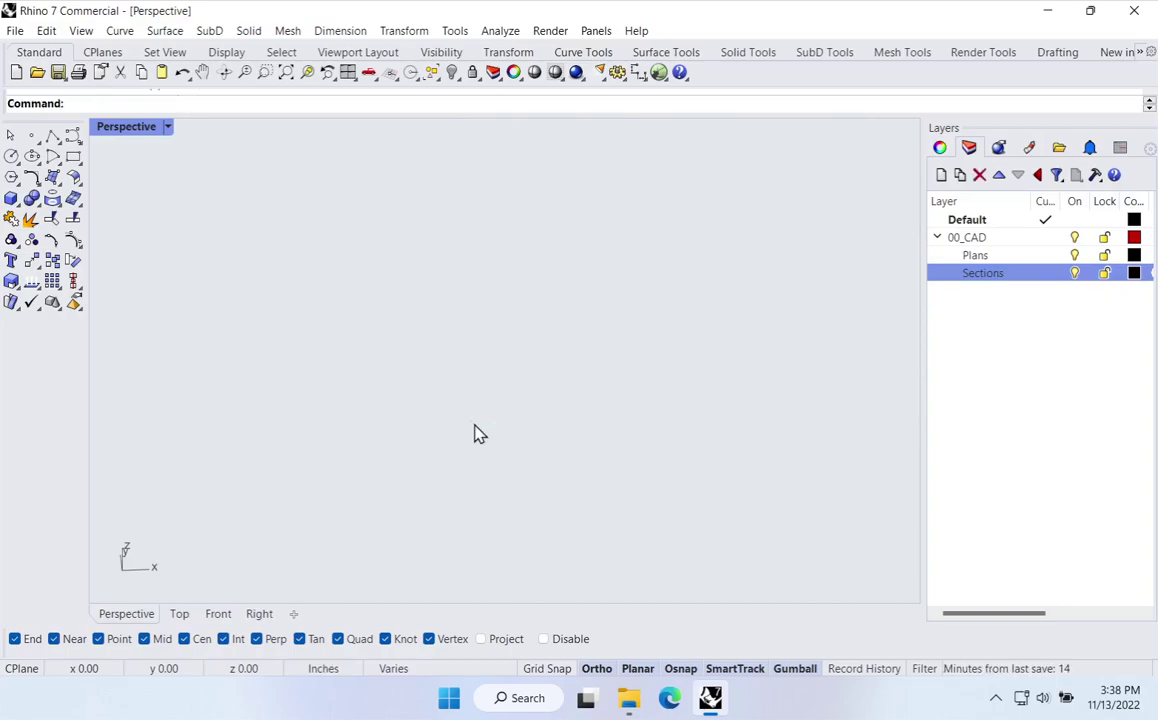
Step: Deselect the drawings and check the ground-floor plan's entry corner against the grid origin
scroll(352, 374, "down", 5)
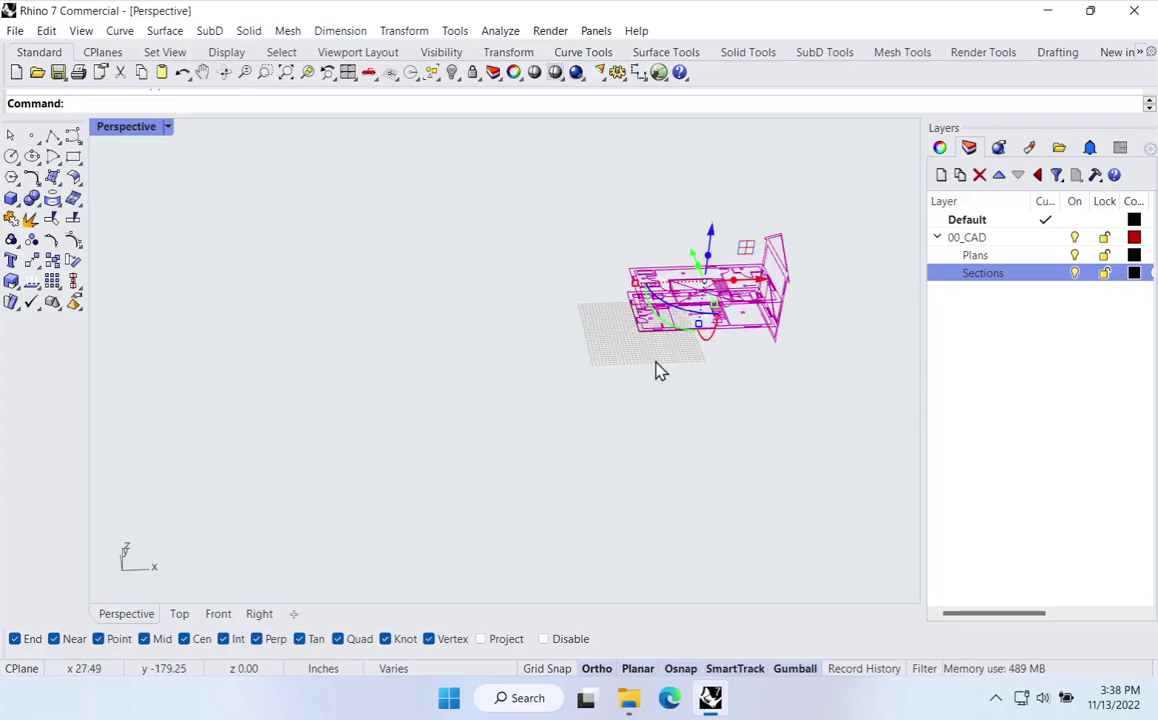
scroll(630, 350, "up", 5)
scroll(640, 340, "down", 5)
right_click_drag(667, 336, 662, 182)
scroll(548, 452, "up", 5)
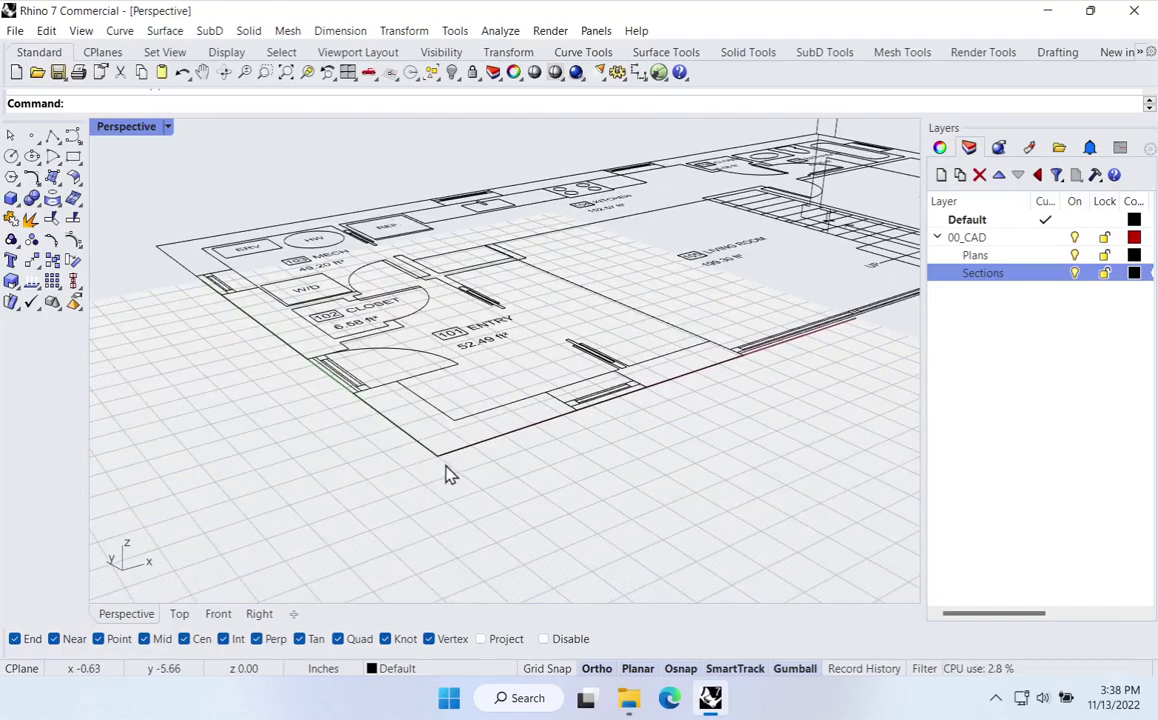
scroll(448, 475, "down", 10)
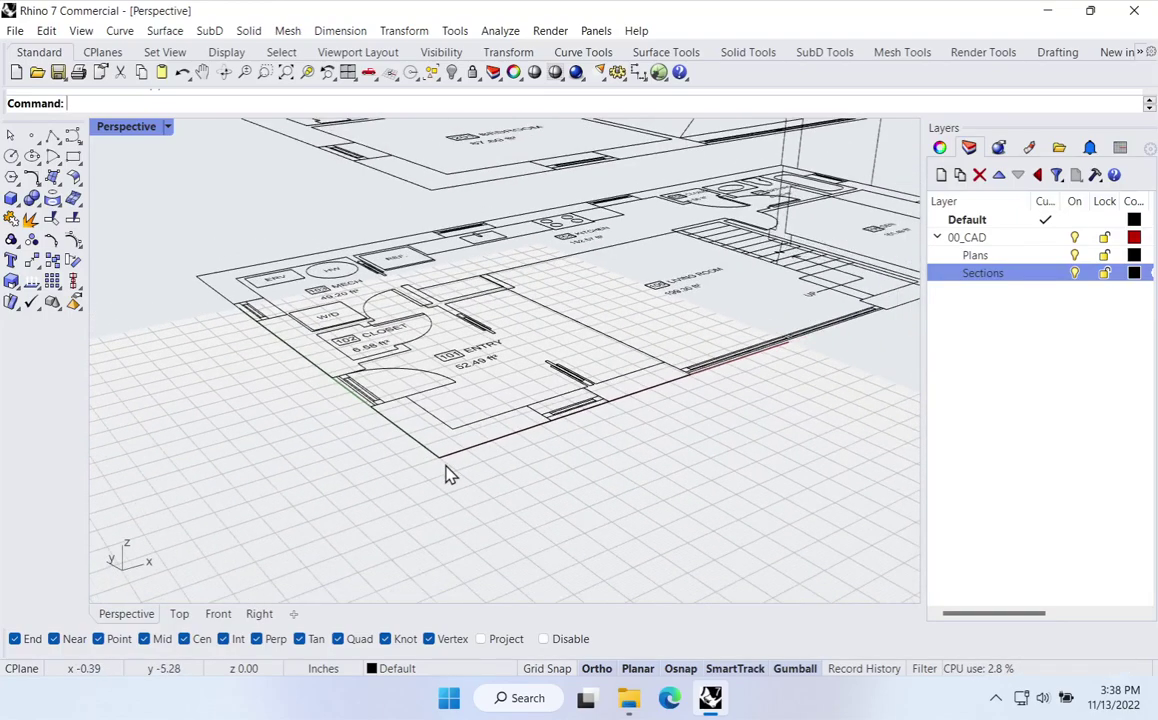
Step: Zoom to the selected plans and section, deselect them, and inspect the floor levels against the section from several angles
right_click_drag(465, 465, 730, 320)
left_click_drag(755, 181, 341, 540)
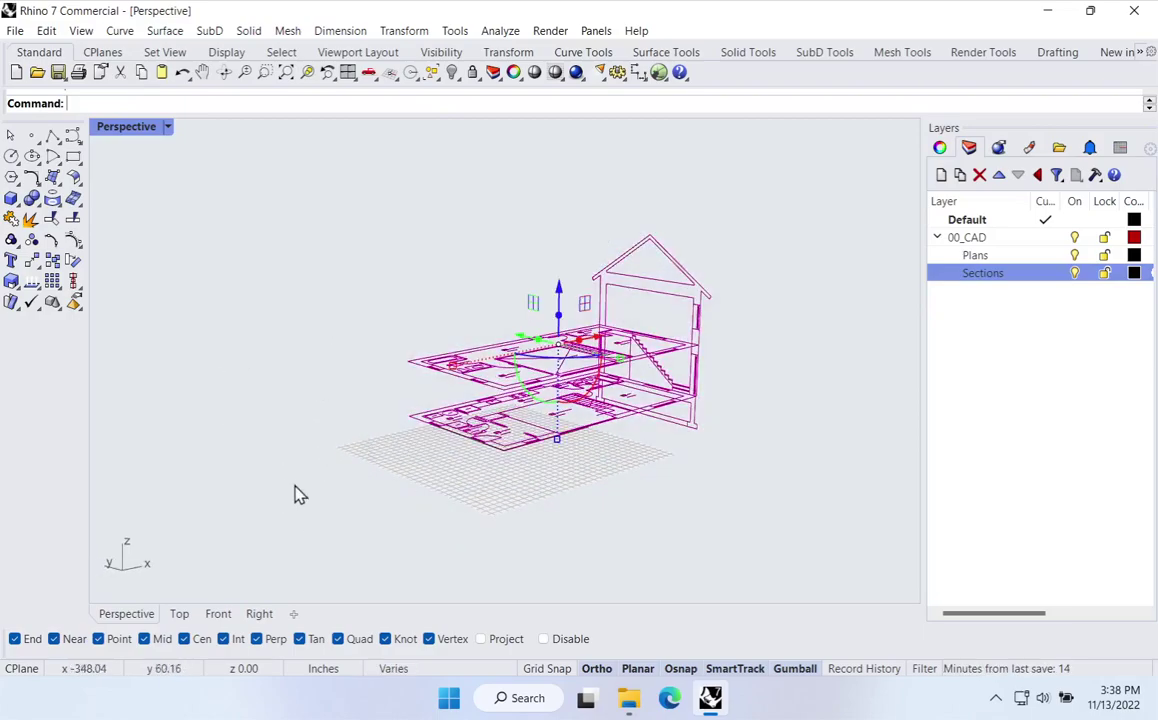
type("Z")
key("Return")
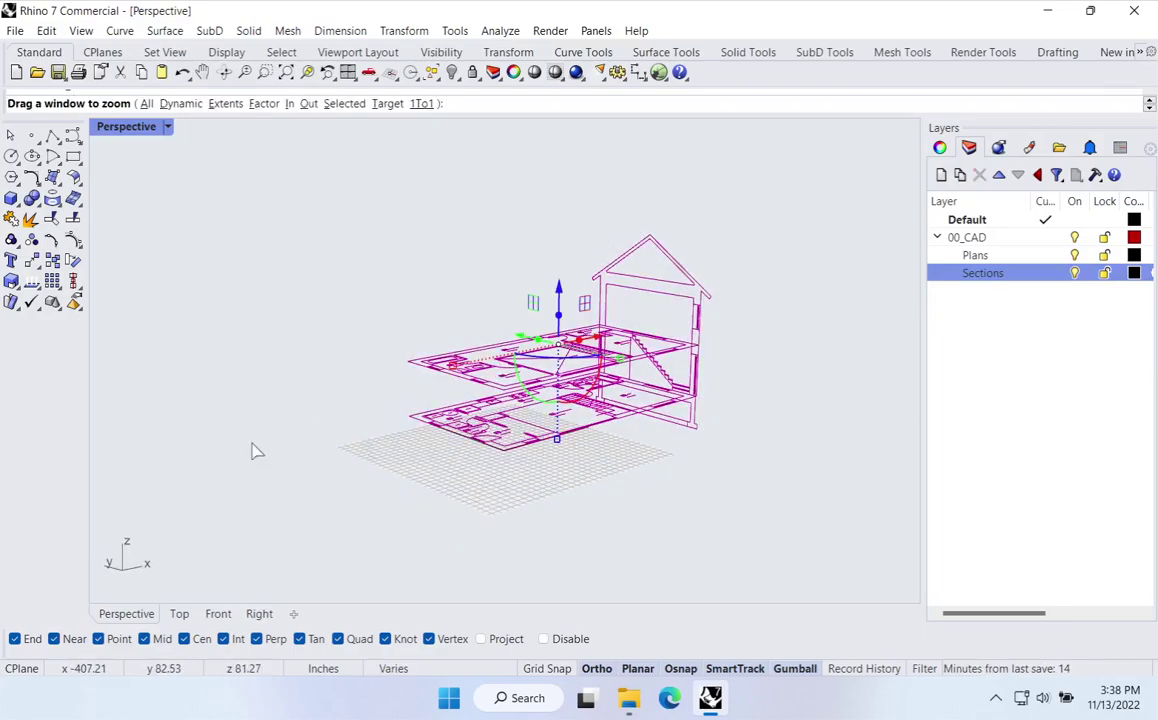
type("s")
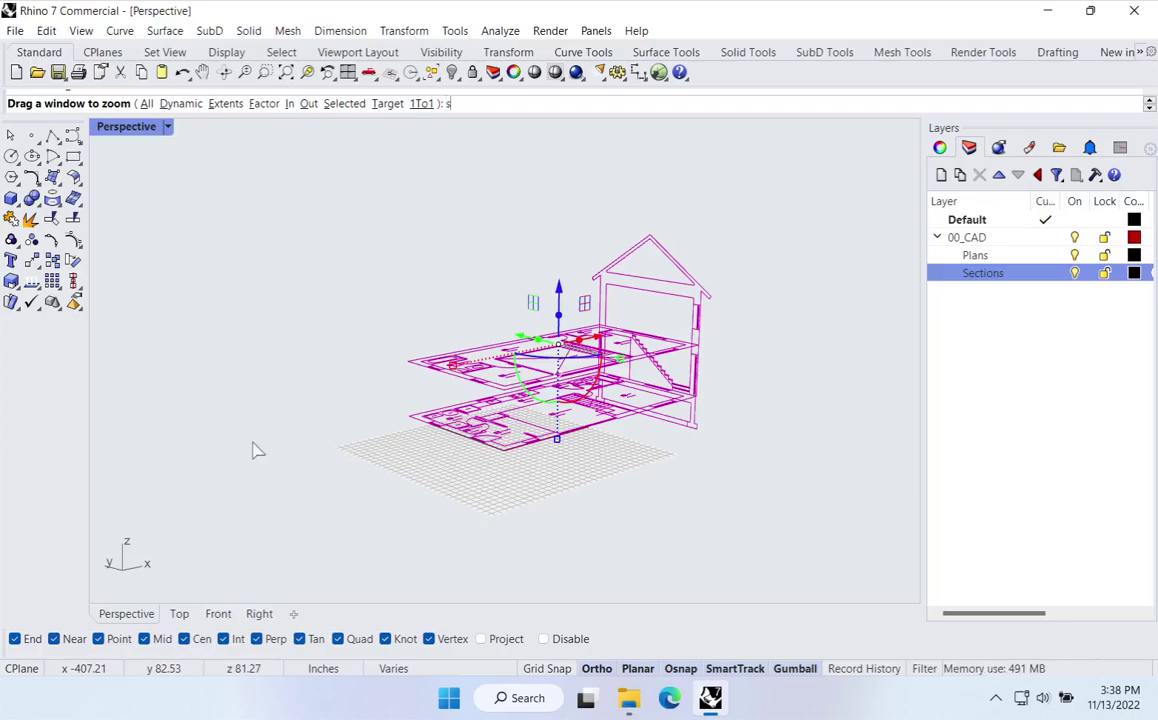
key("Return")
mouse_move(329, 386)
right_mouse_down()
mouse_move(763, 473)
mouse_move(548, 445)
mouse_move(603, 438)
mouse_move(788, 465)
mouse_move(760, 499)
right_mouse_up()
key("Escape")
mouse_move(574, 574)
right_mouse_down()
mouse_move(614, 505)
mouse_move(470, 550)
mouse_move(455, 524)
mouse_move(514, 452)
mouse_move(592, 464)
mouse_move(587, 483)
mouse_move(661, 499)
mouse_move(641, 445)
mouse_move(765, 419)
mouse_move(743, 408)
right_mouse_up()
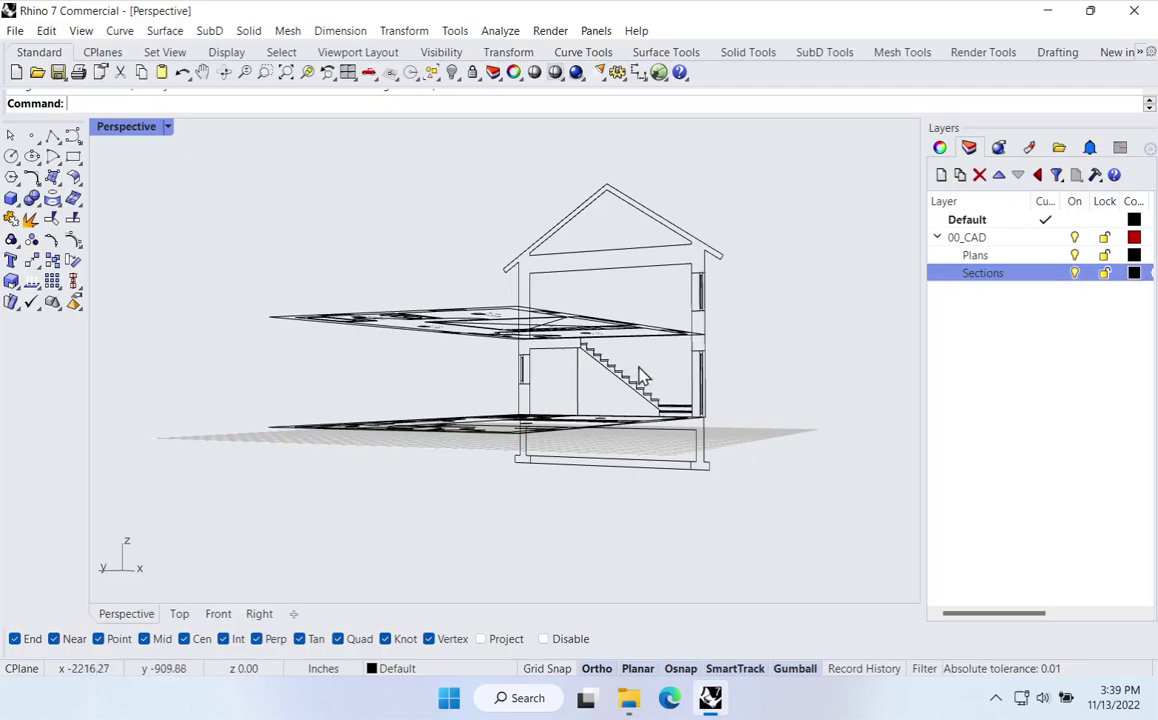
right_click_drag(641, 383, 580, 405)
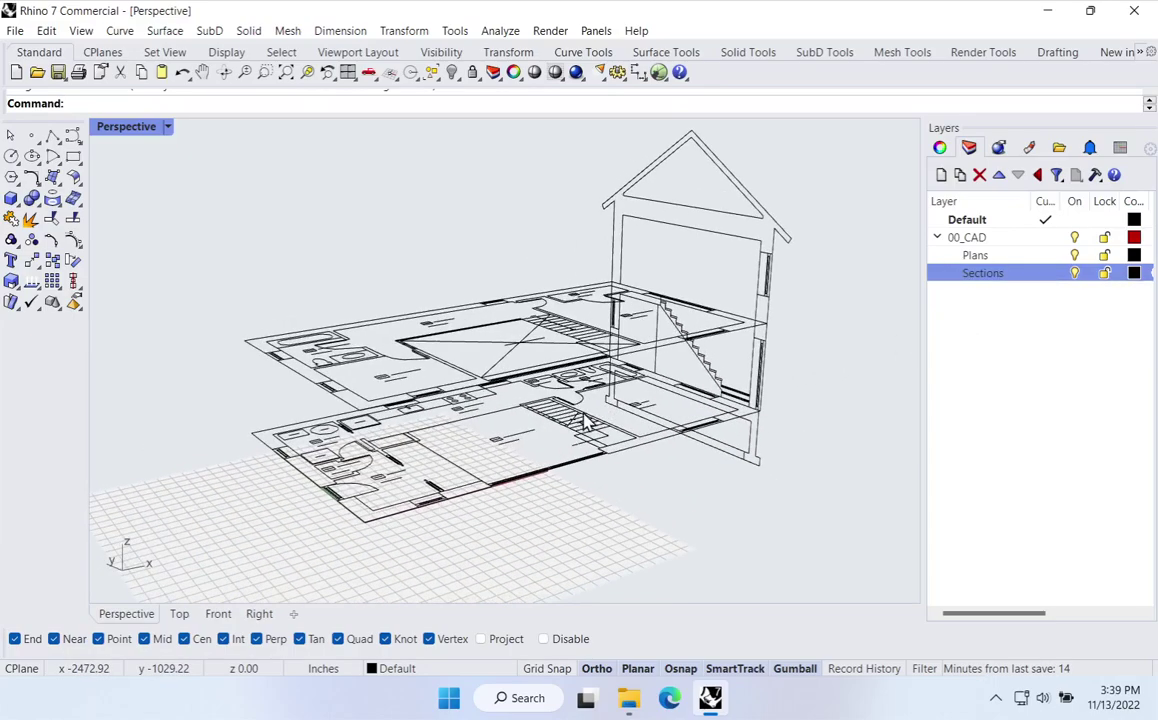
Step: Create a top-level layer named 01_GEOM below the CAD layers and make it the current layer
left_click(970, 305)
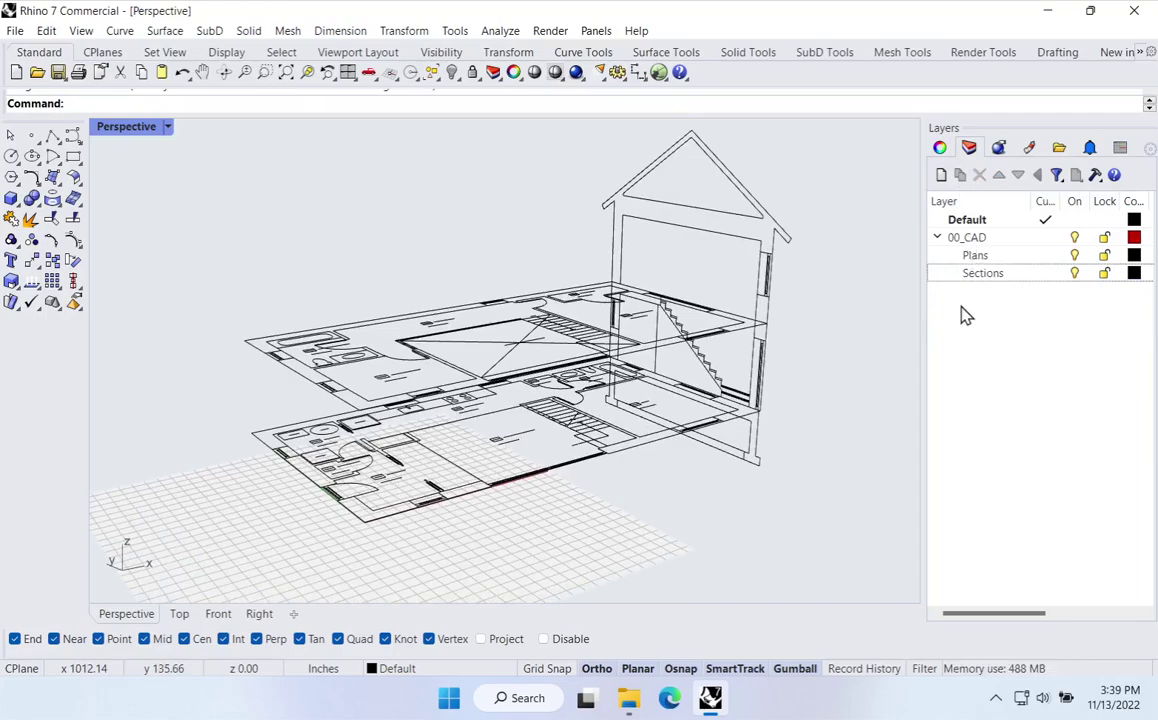
right_click(965, 315)
left_click(995, 317)
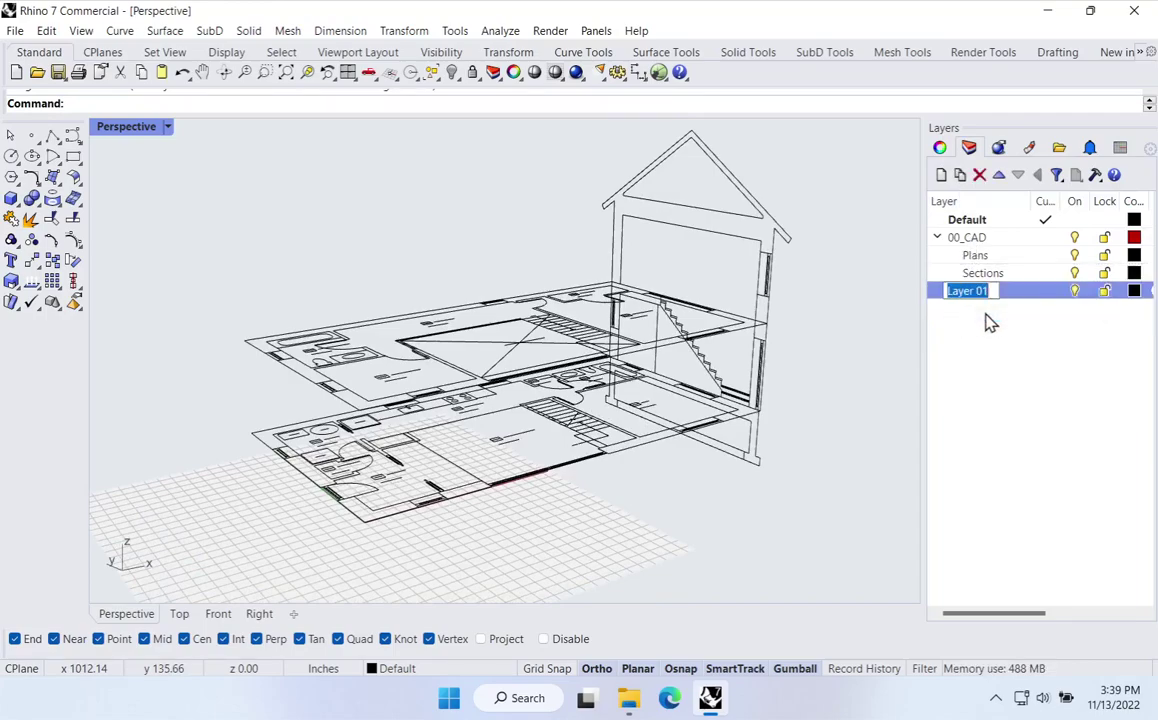
type("01_GEOM")
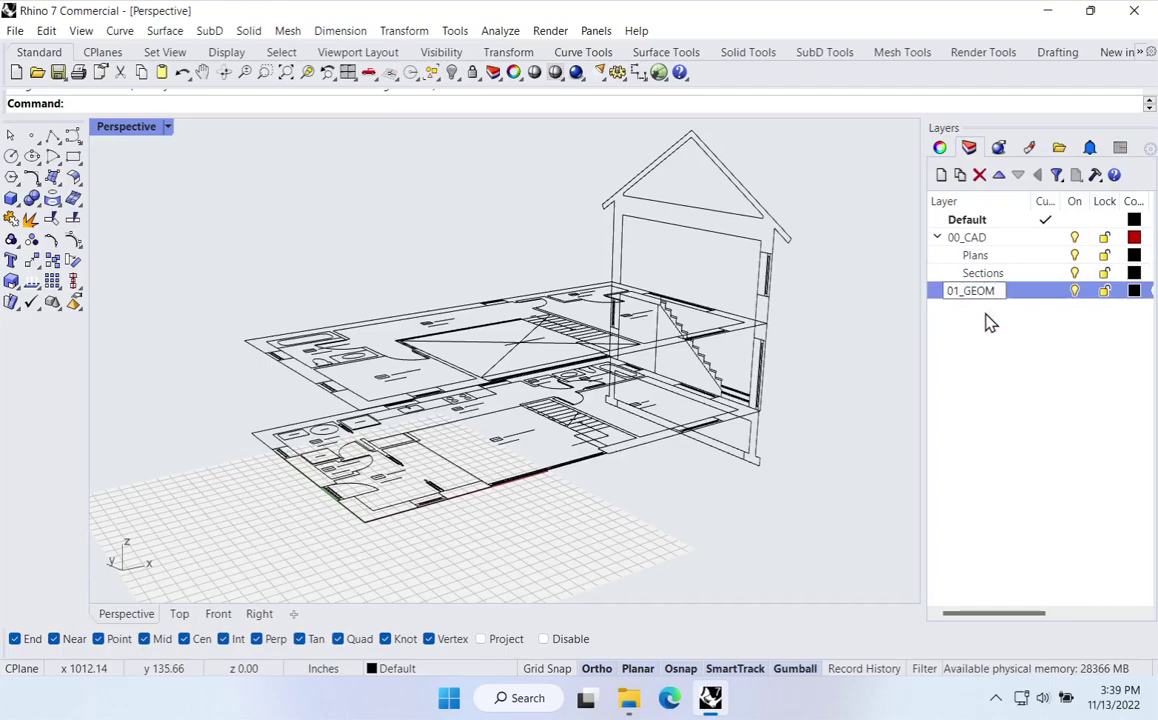
key("Return")
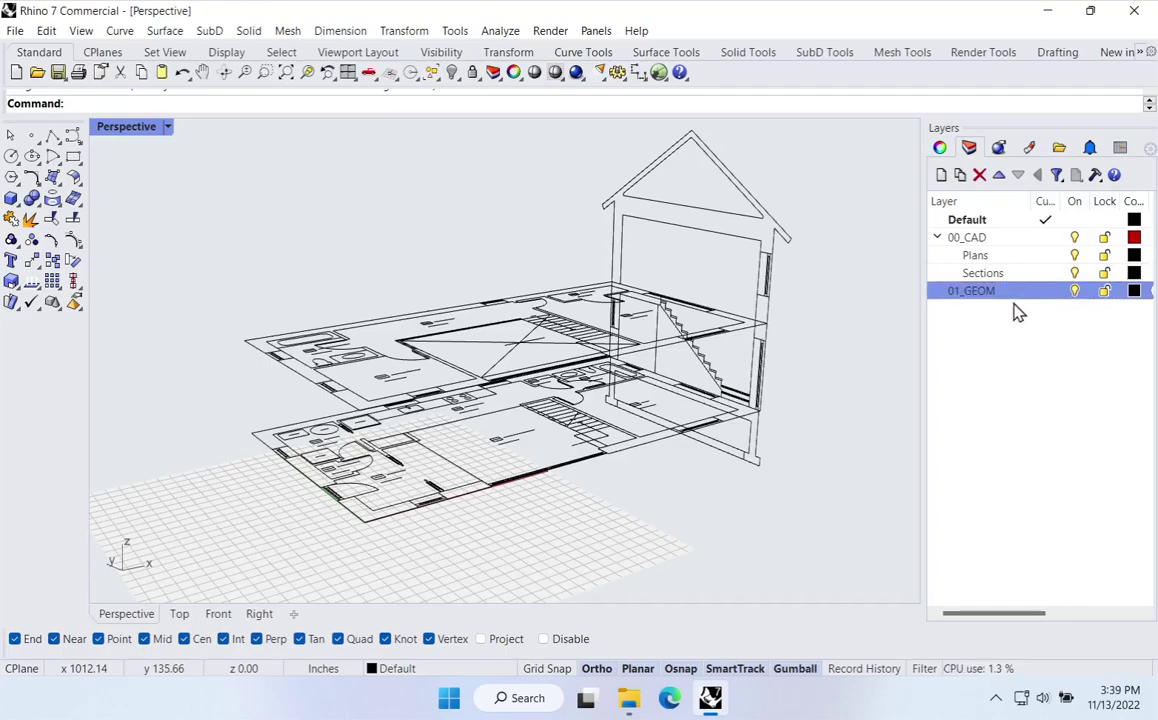
left_click(1047, 292)
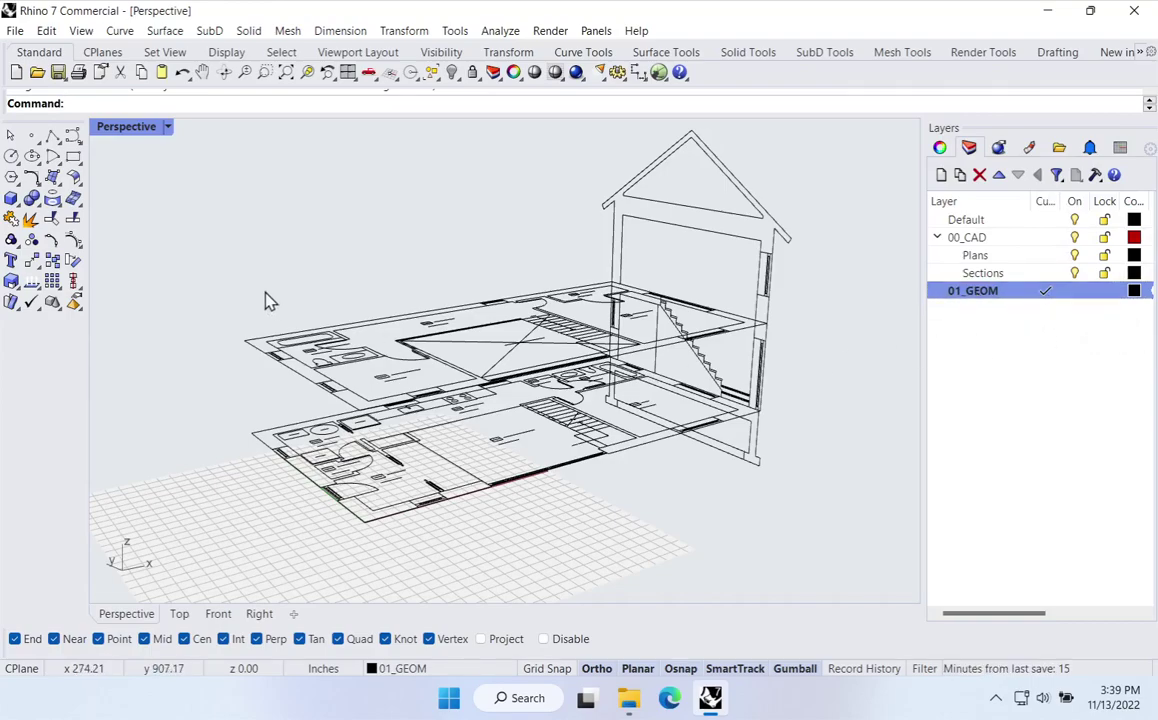
Step: Start a box with the Sections layer hidden, fitting its base to opposite outer corners of the ground-floor plan
mouse_move(300, 372)
right_mouse_down()
mouse_move(407, 385)
mouse_move(419, 375)
mouse_move(302, 382)
right_mouse_up()
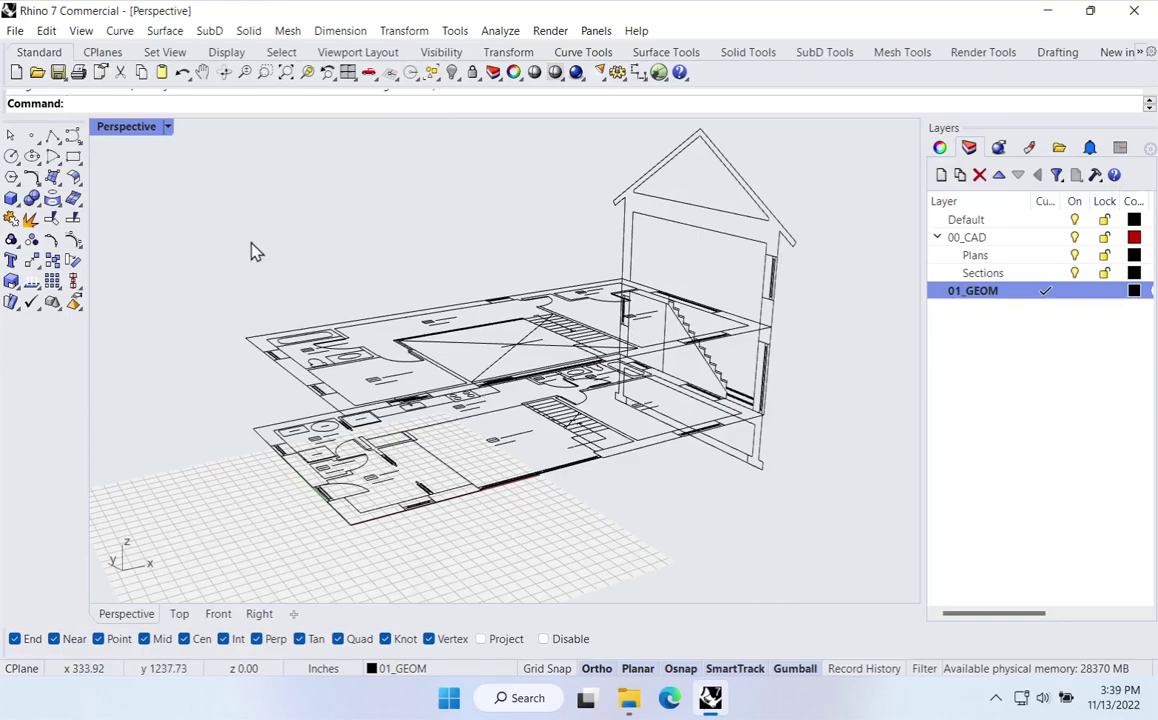
left_click(12, 199)
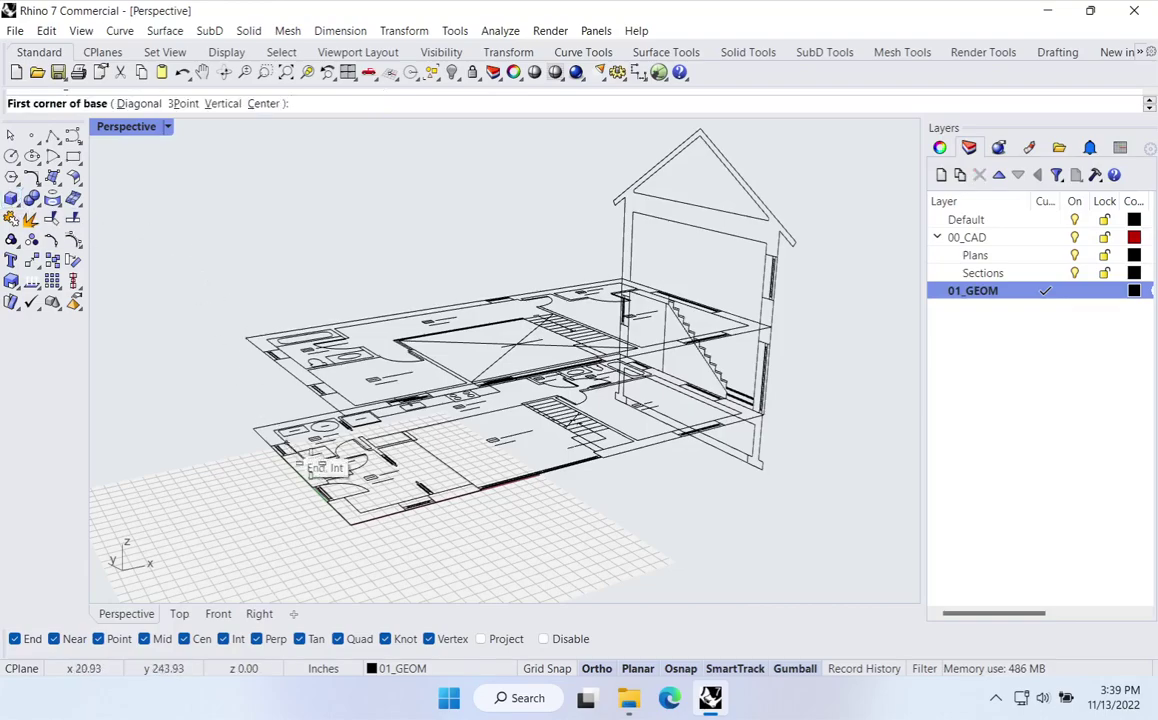
left_click(1075, 273)
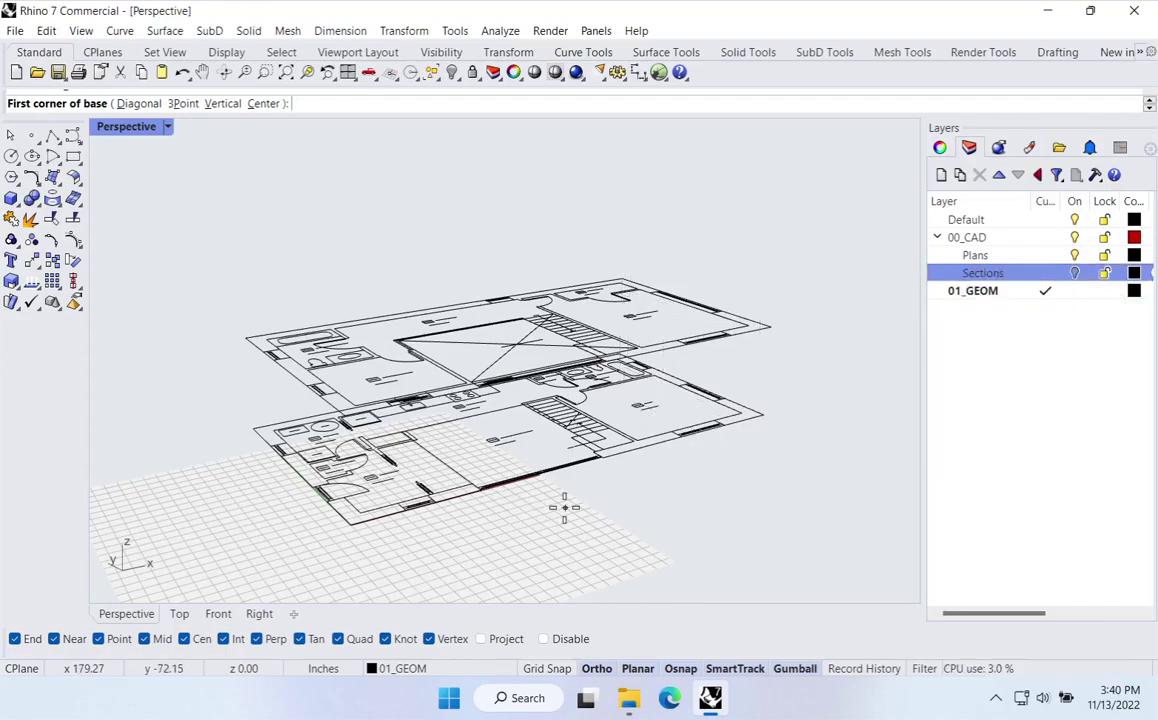
right_click_drag(447, 524, 425, 506)
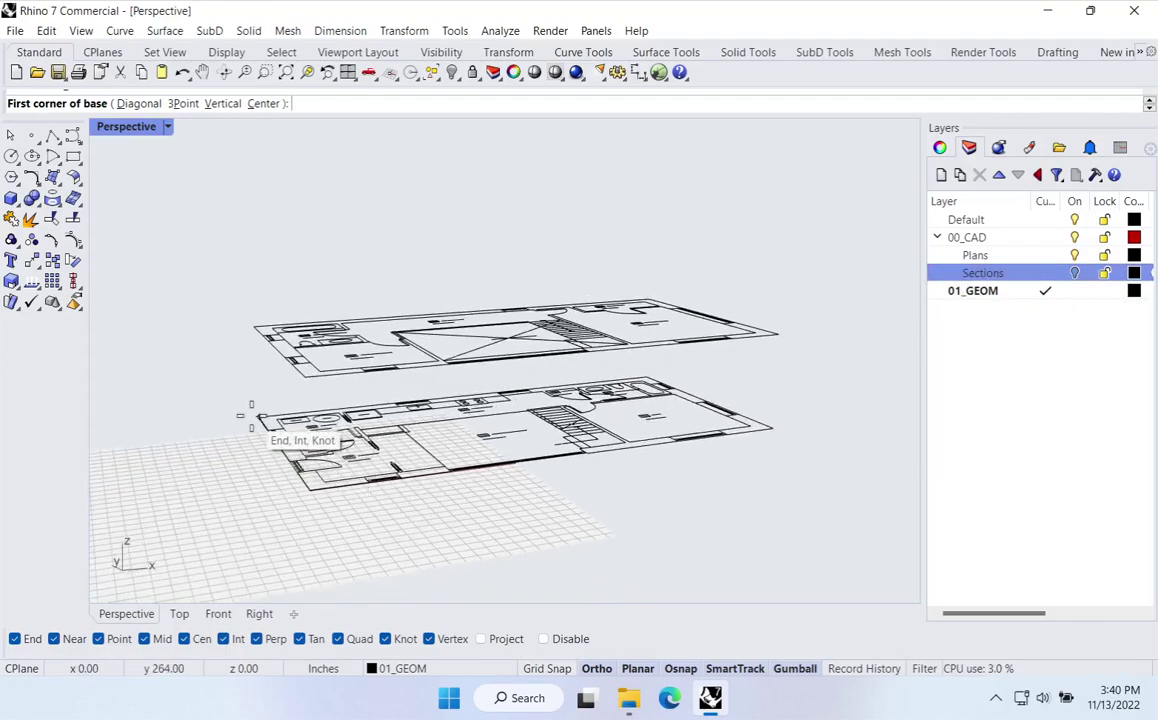
left_click(258, 415)
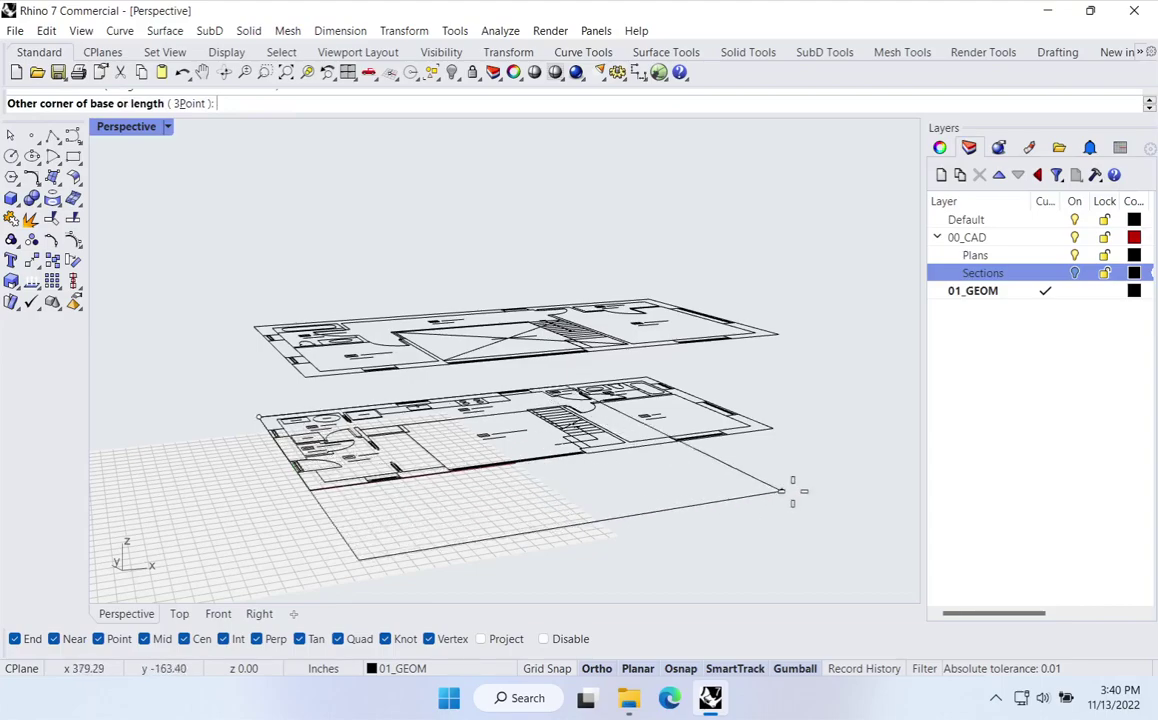
left_click(788, 434)
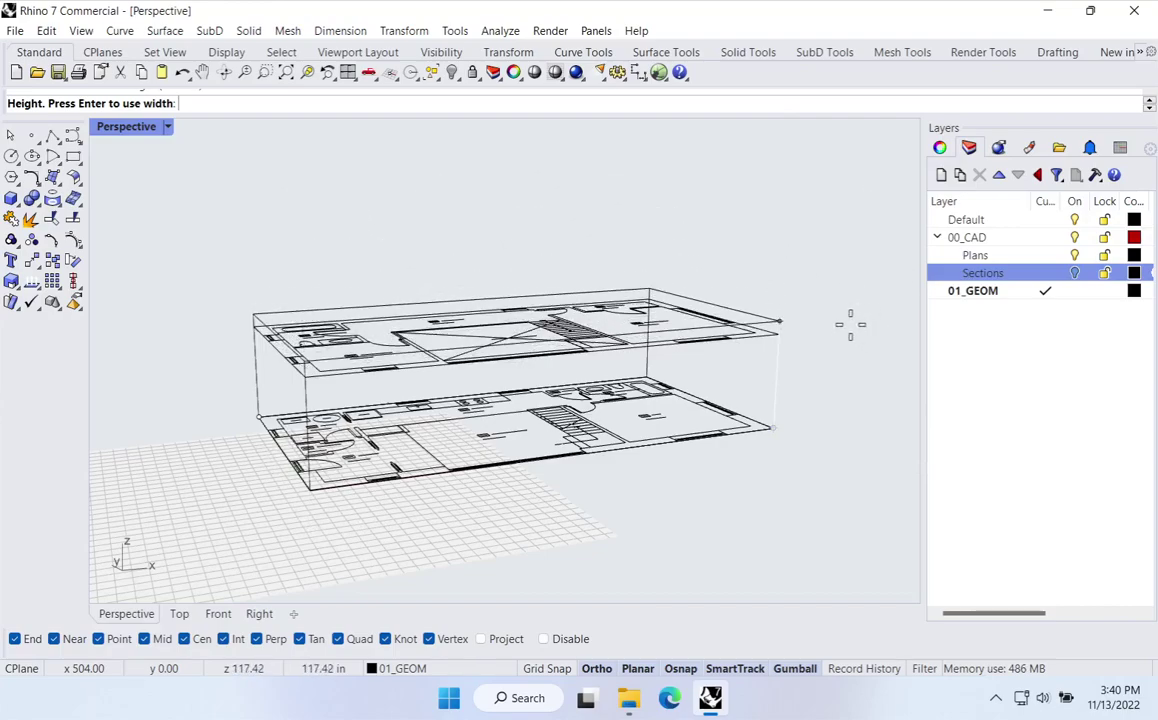
Step: Turn the Sections layer back on and set the box height to 96.63 inches near the top of the section's stair
left_click(1075, 273)
right_click_drag(830, 340, 783, 338)
scroll(685, 342, "up", 3)
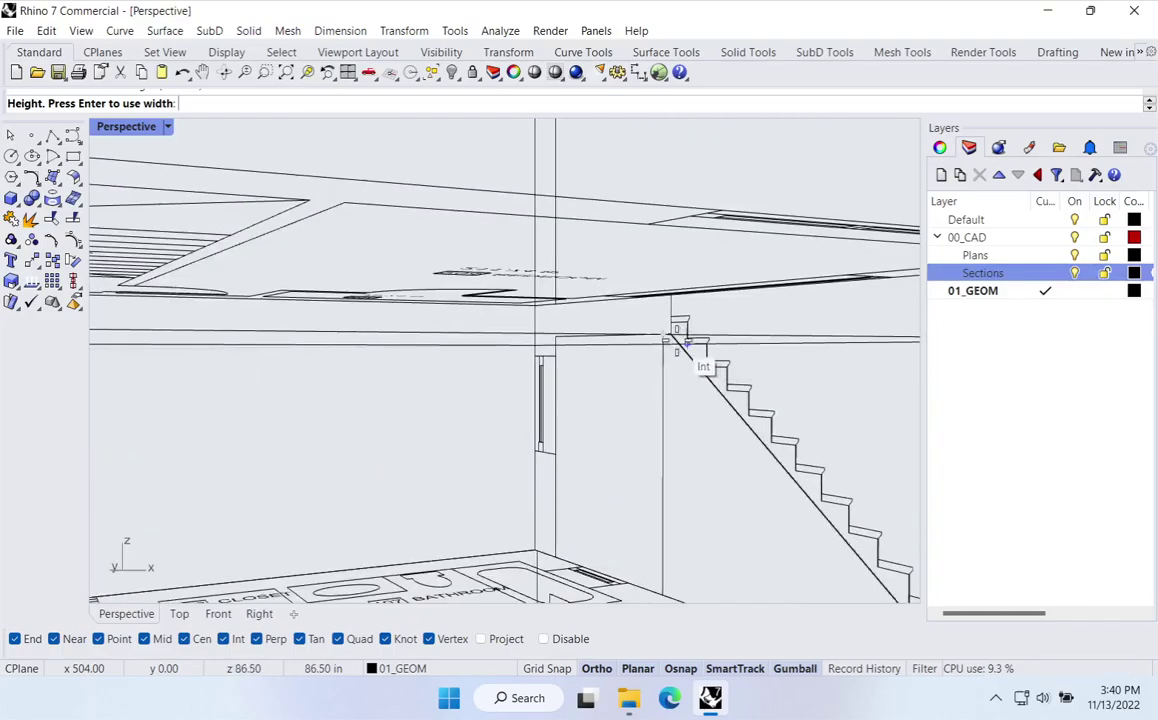
scroll(685, 331, "down", 1)
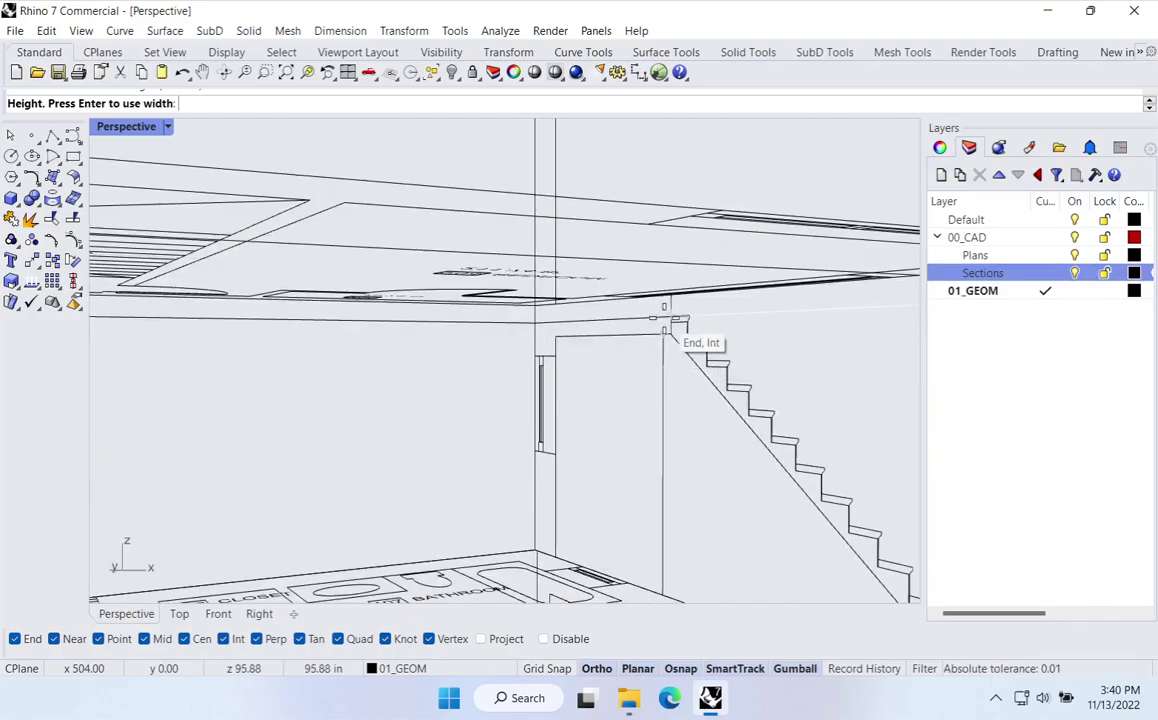
key("Escape")
Step: Show all four viewports, select the ground-floor box in the Right view, and check its top against the section's upper floor
scroll(607, 359, "down", 4)
right_click_drag(560, 355, 727, 367)
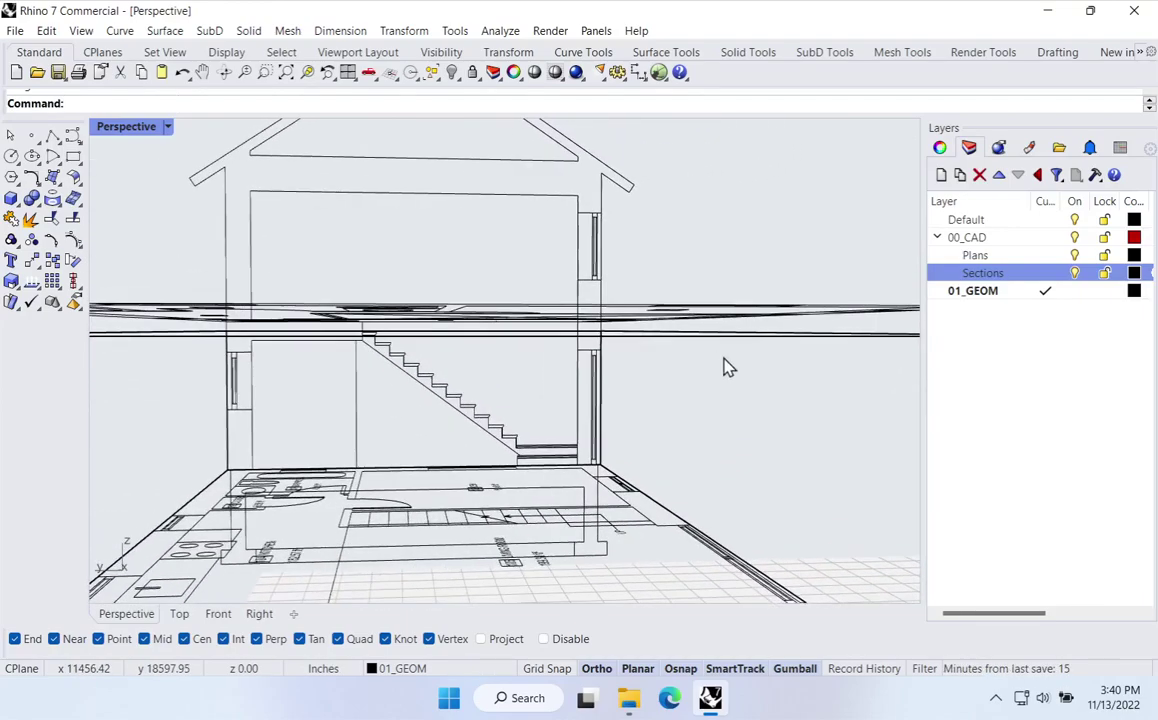
double_click(143, 127)
scroll(700, 485, "down", 5)
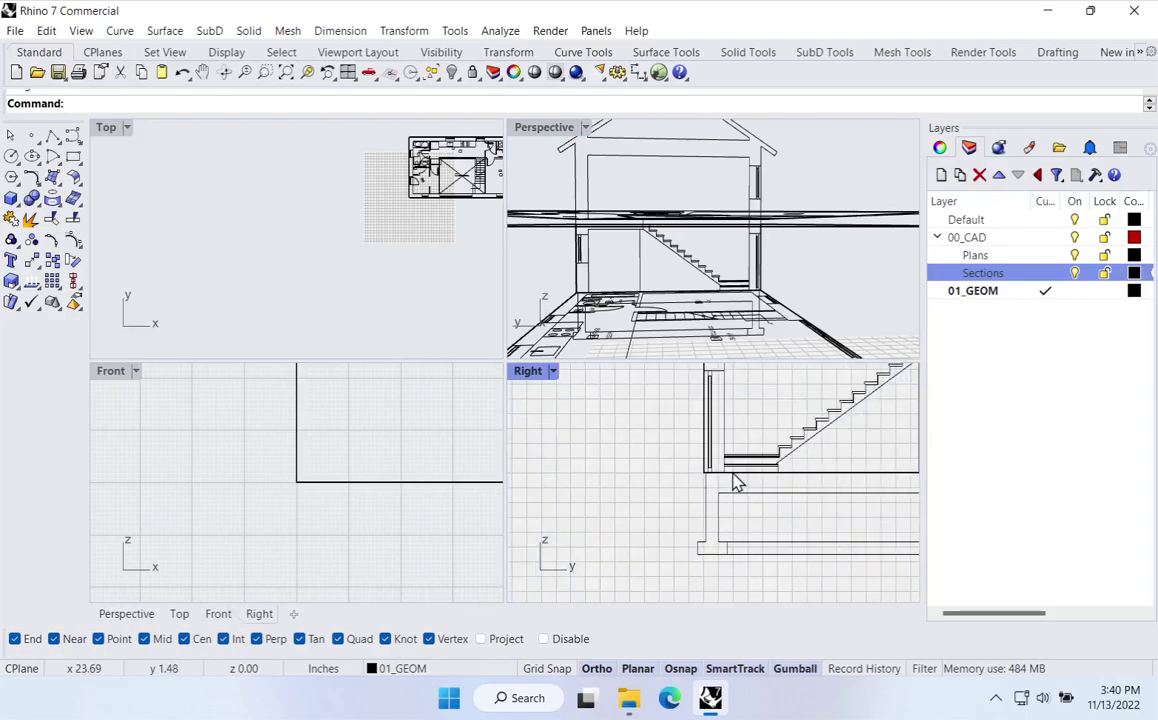
left_click(639, 455)
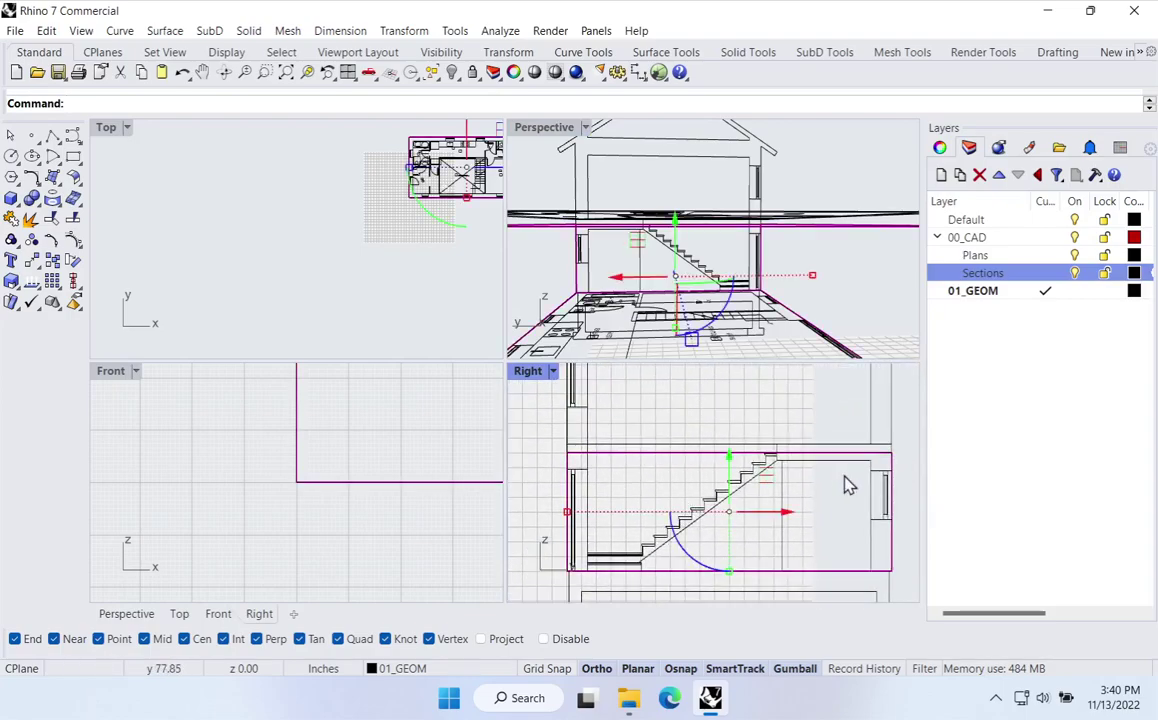
scroll(870, 455, "up", 2)
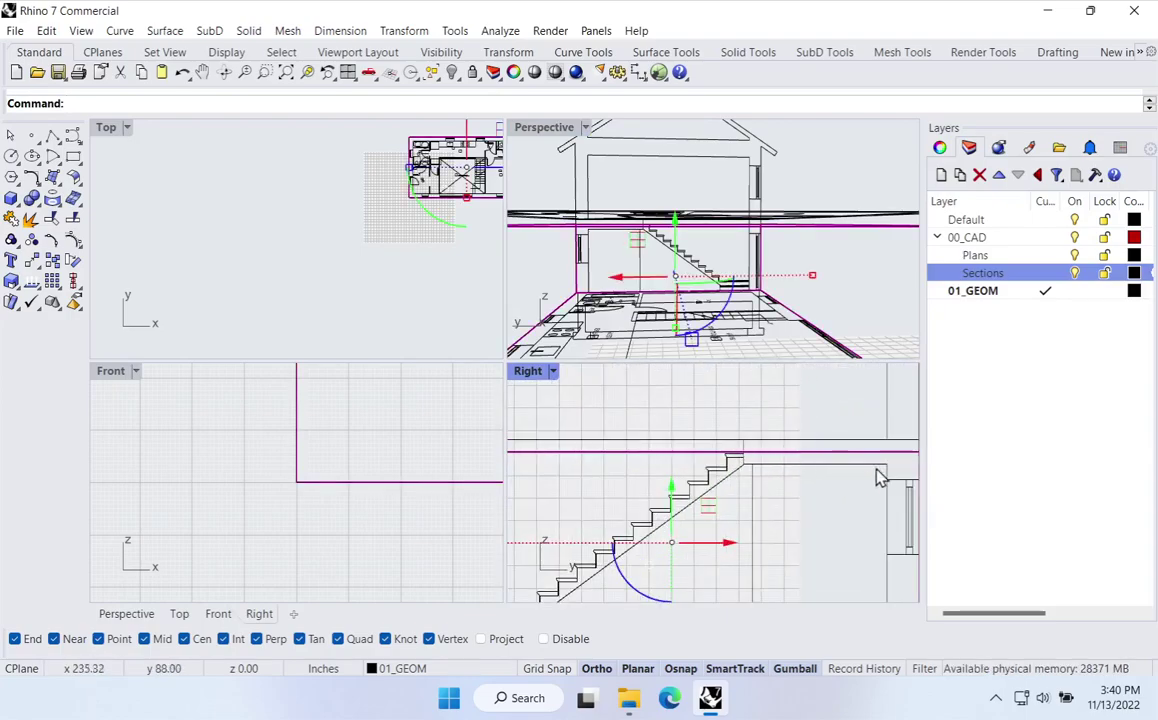
scroll(870, 487, "down", 2)
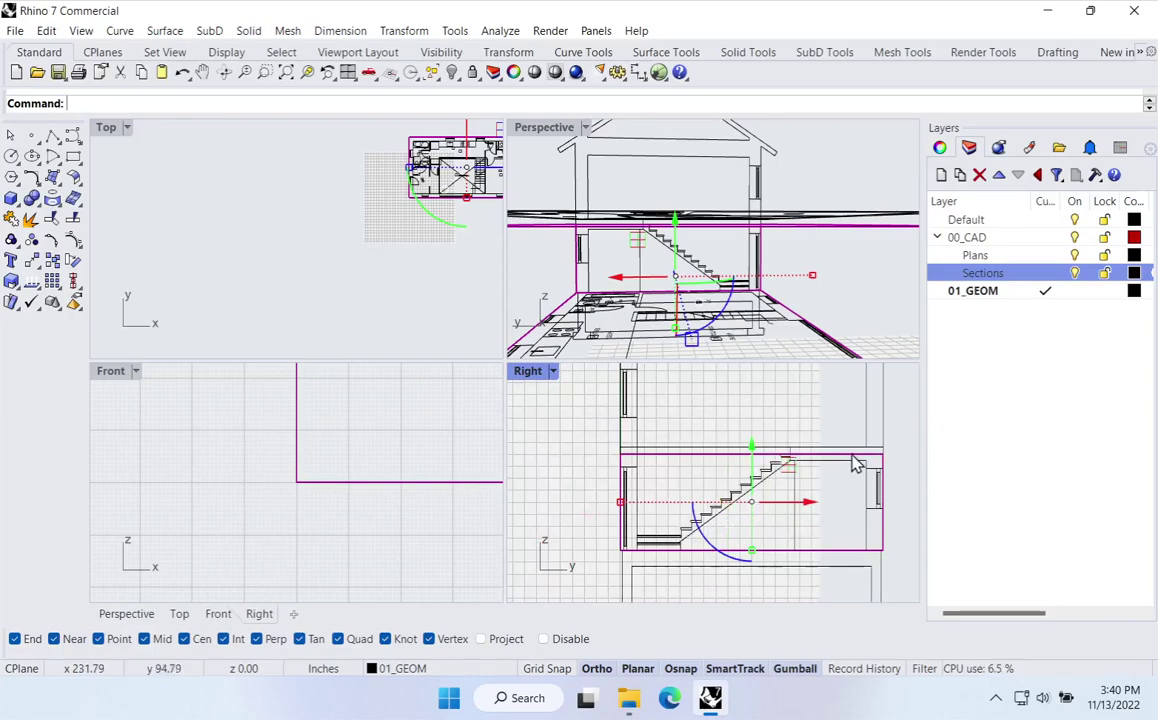
Step: Set the Right and Perspective viewports to Ghosted display and deselect the box
left_click(550, 371)
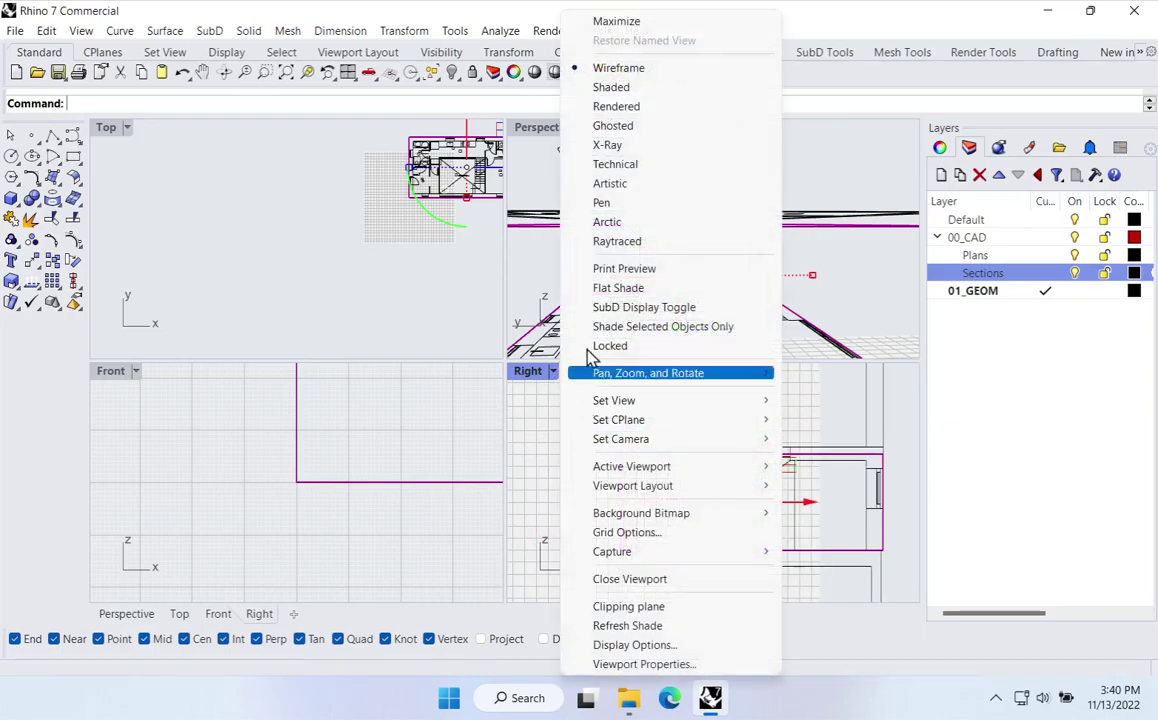
left_click(605, 126)
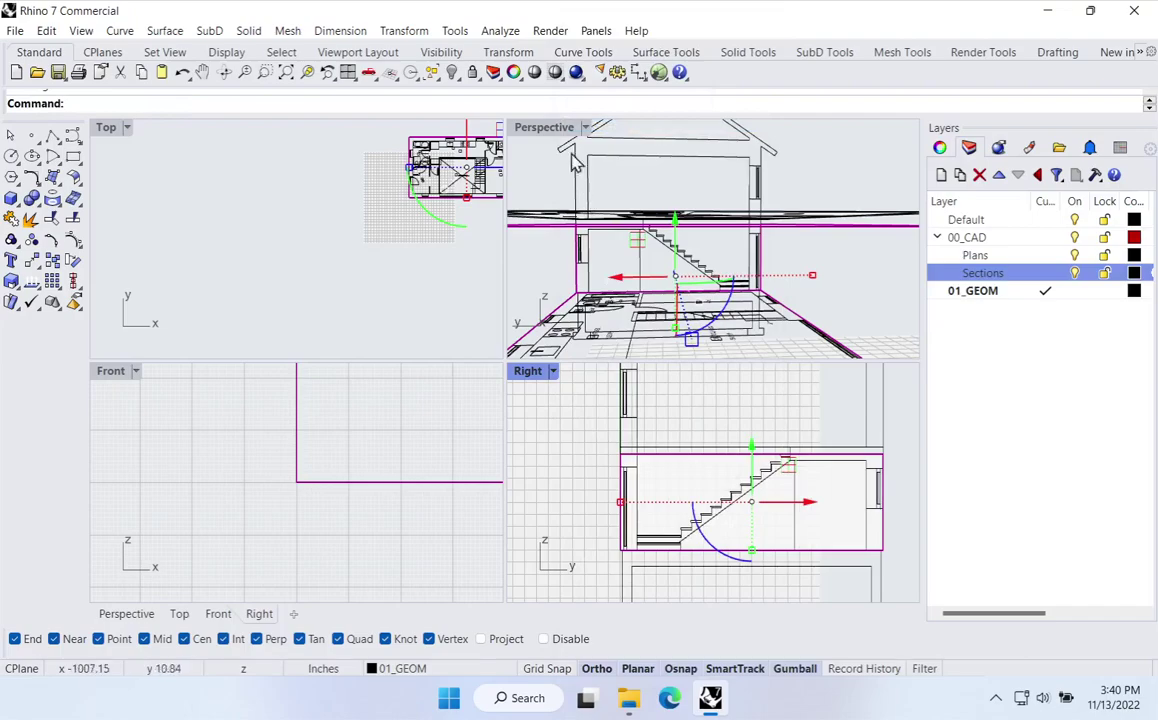
left_click(585, 127)
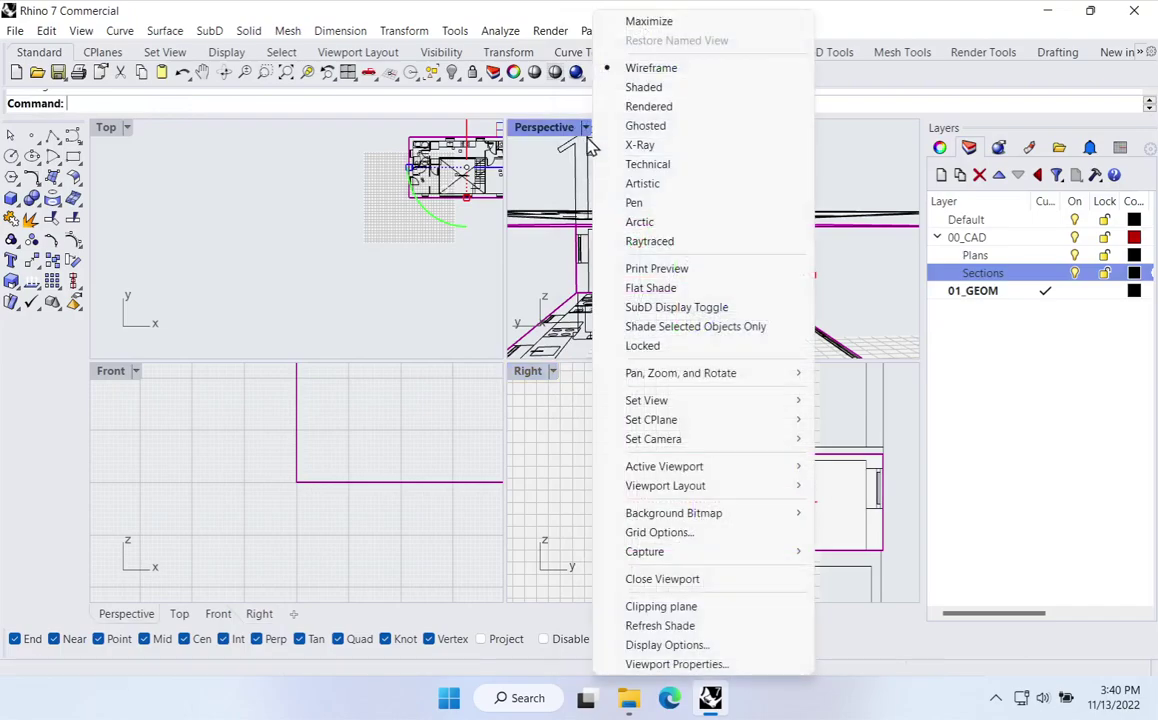
left_click(649, 122)
left_click(730, 372)
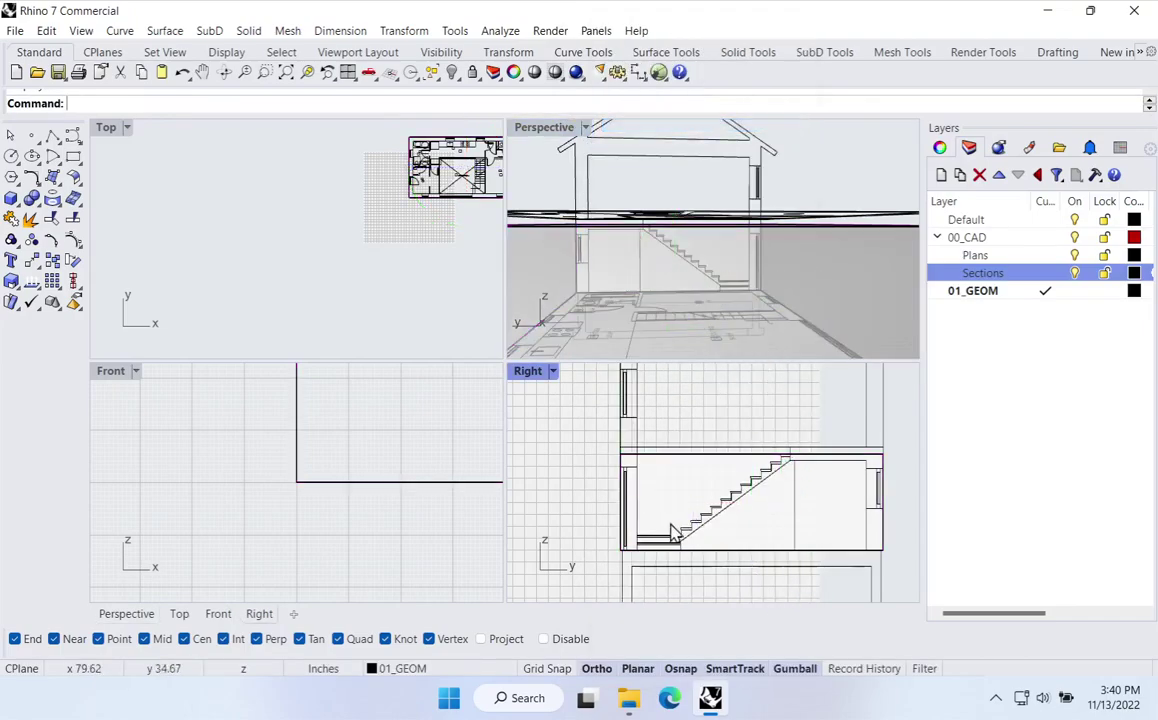
Step: Inspect the ground-floor box against the plans and section from several angles, and maximize the Perspective viewport
left_click(775, 532)
scroll(690, 266, "down", 5)
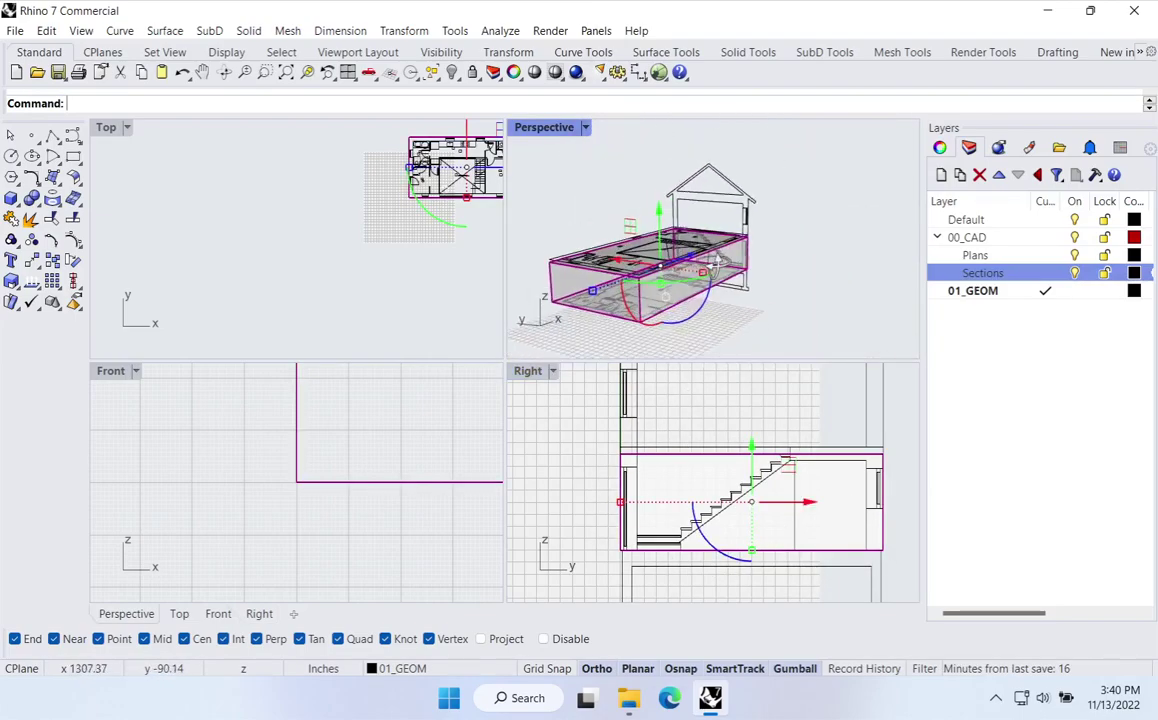
left_click(801, 326)
right_click_drag(801, 326, 737, 297)
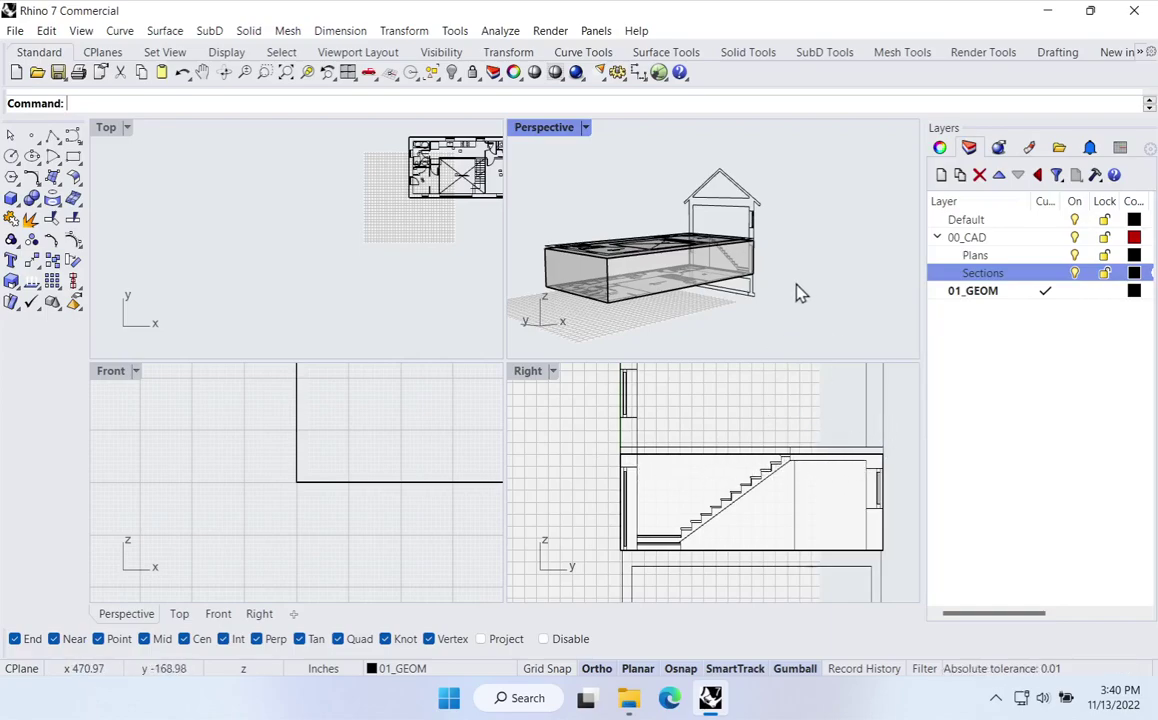
right_click_drag(812, 277, 757, 324)
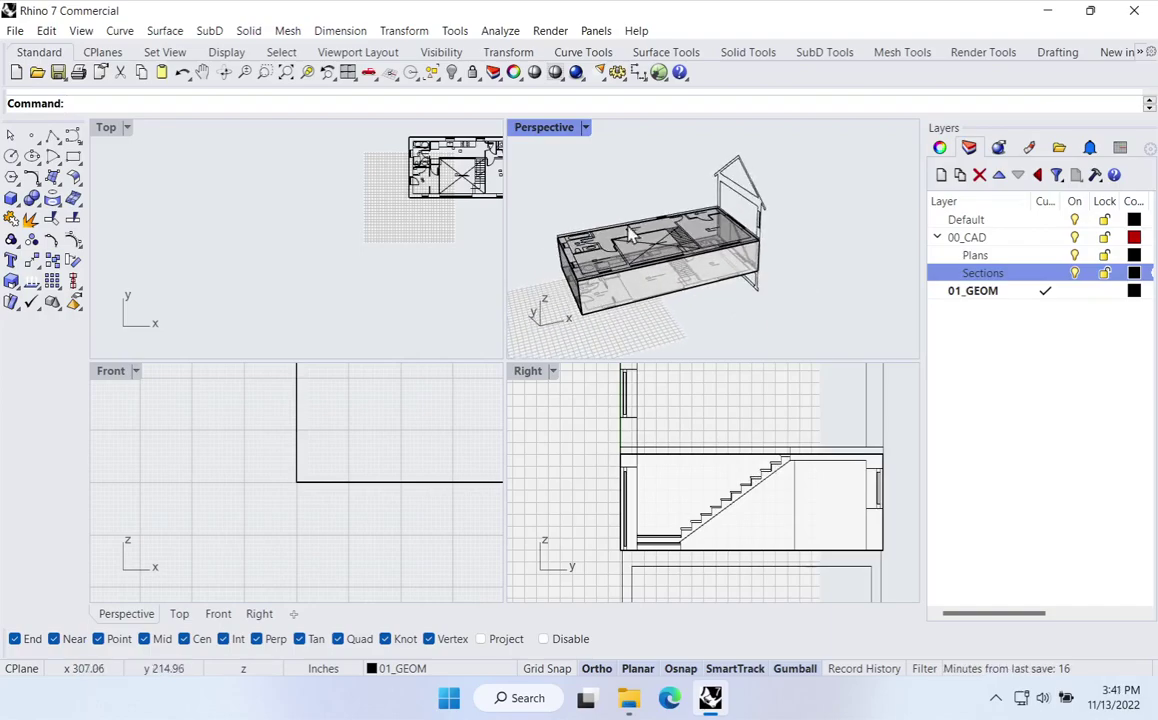
double_click(540, 130)
right_click_drag(538, 137, 220, 483)
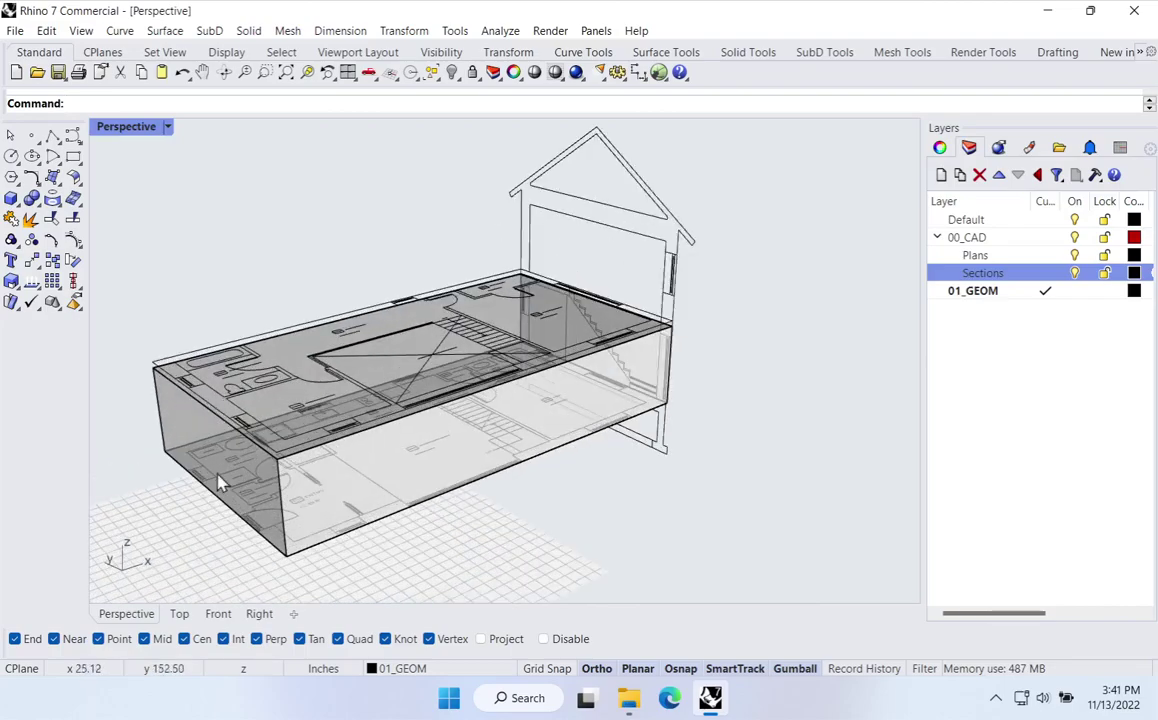
Step: Draw a second box across opposite top corners of the ground-floor box, rising to the lower corner of the section's attic triangle
left_click(11, 198)
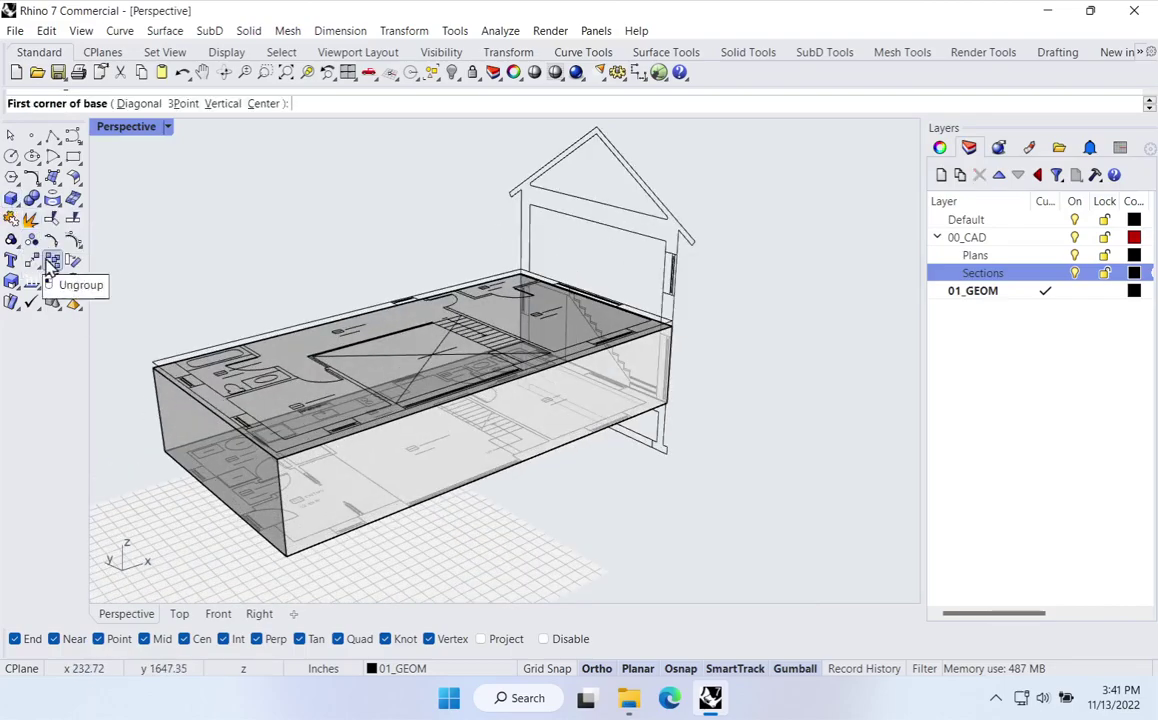
scroll(140, 330, "up", 8)
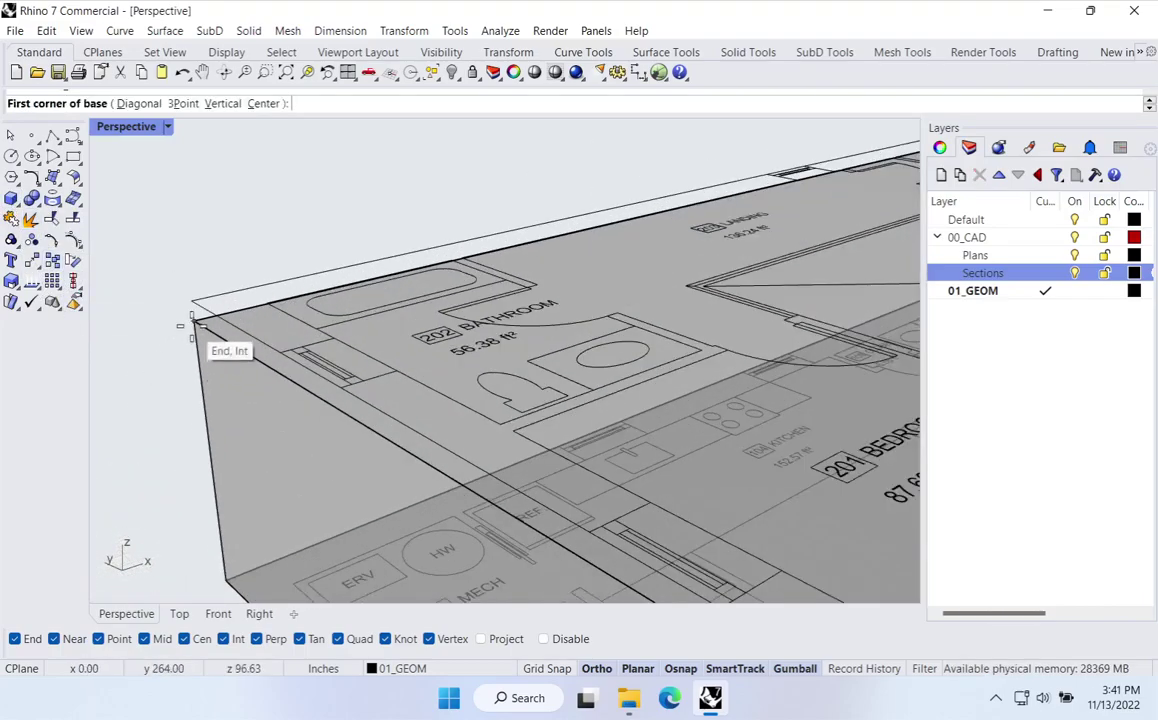
left_click(196, 322)
scroll(196, 322, "down", 5)
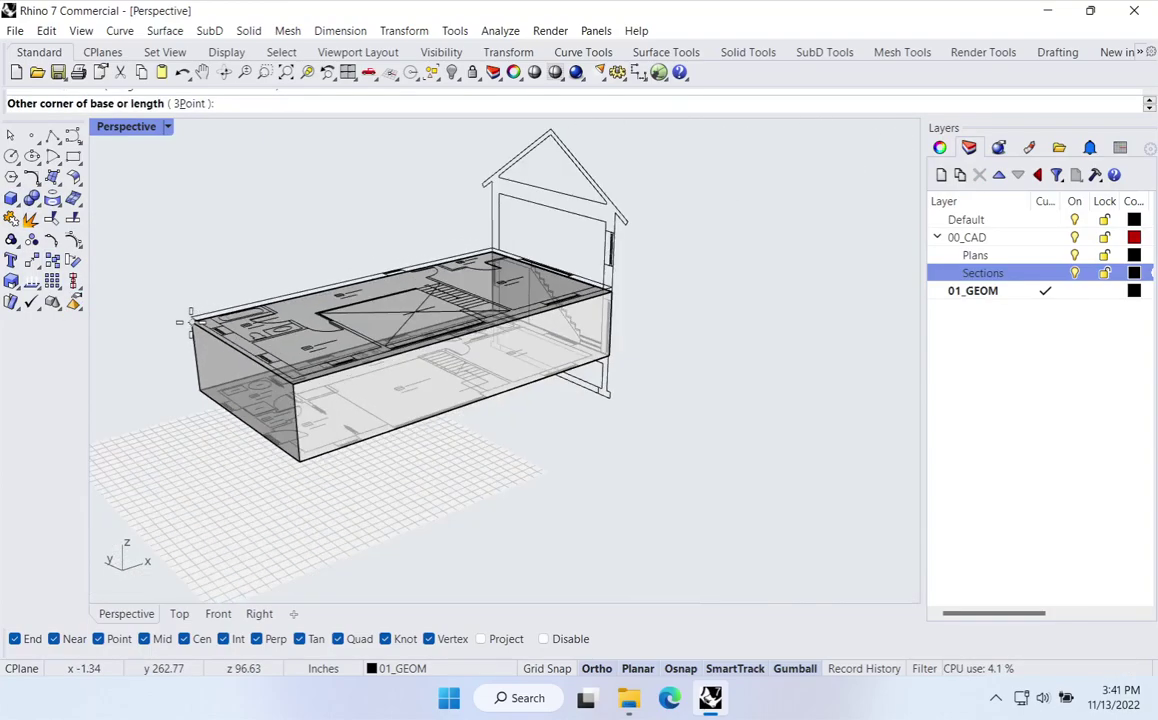
scroll(610, 300, "up", 6)
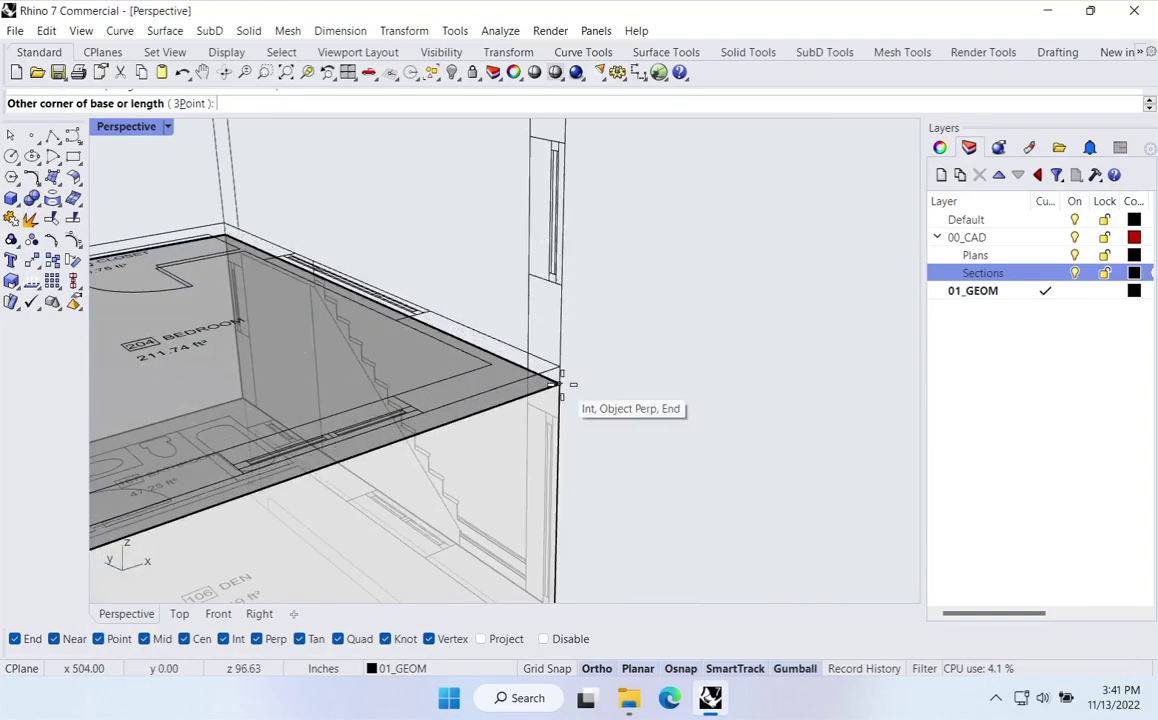
left_click(566, 384)
scroll(566, 384, "down", 3)
right_click_drag(512, 320, 537, 270)
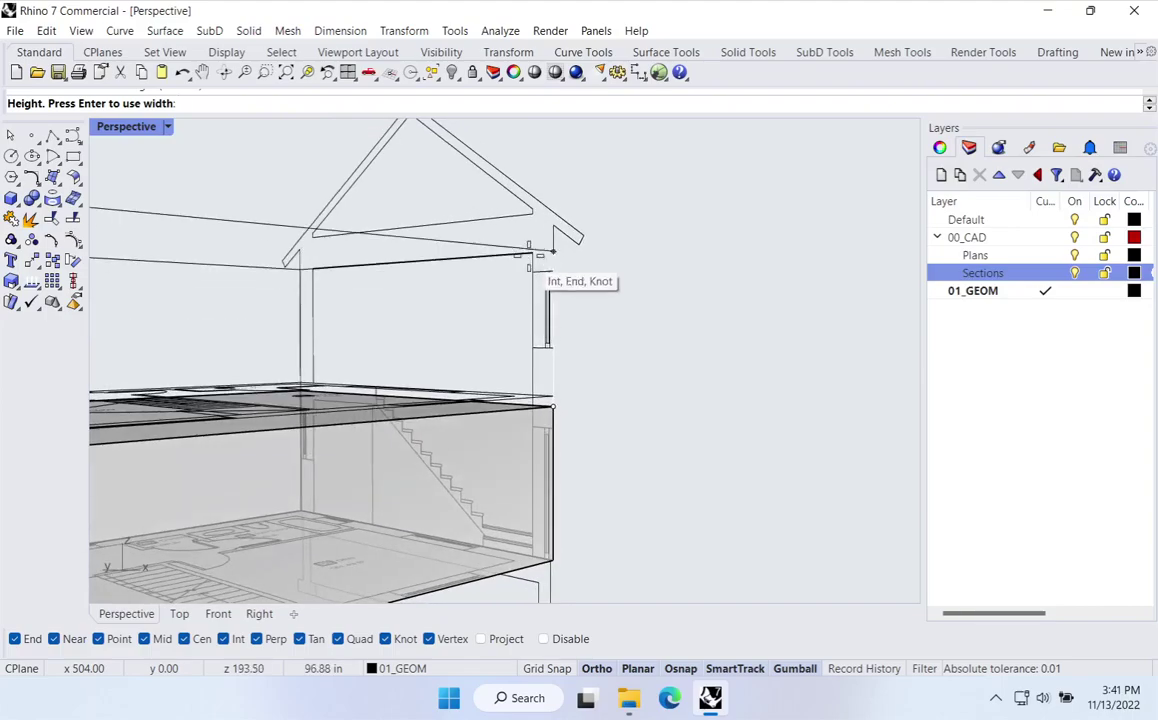
left_click(537, 215)
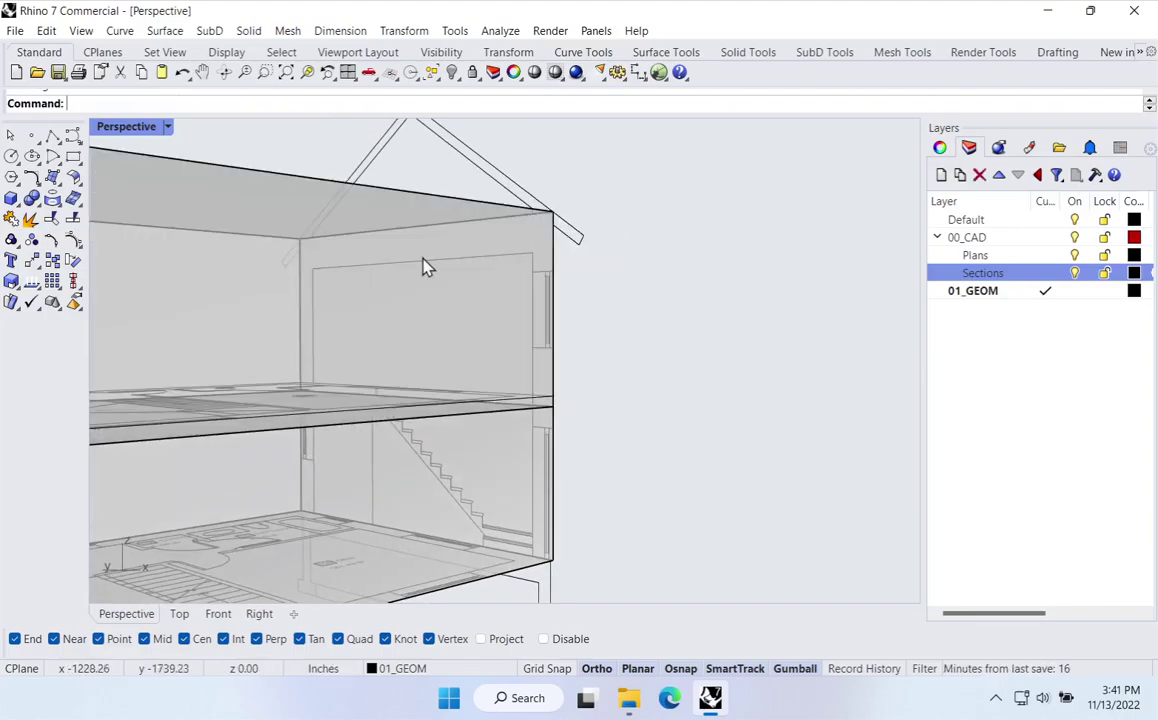
Step: View the two stacked boxes from the side, selecting the lower and upper box to check them, and deselect everything
scroll(429, 349, "down", 5)
right_click_drag(509, 343, 315, 346)
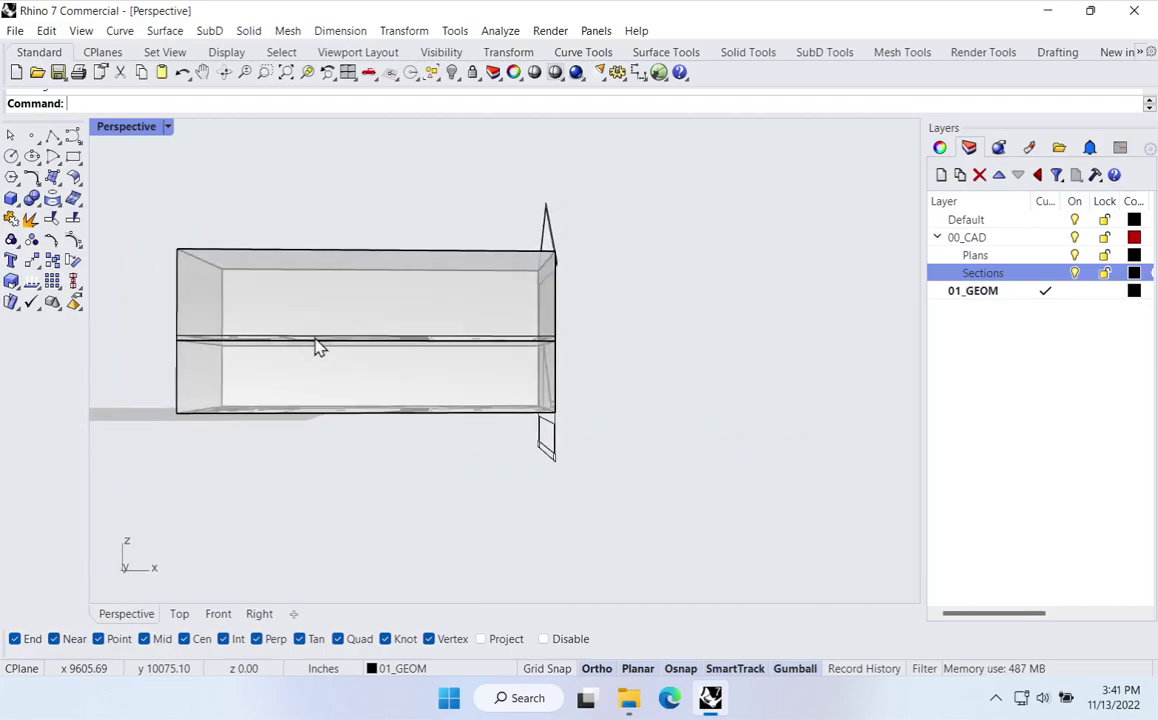
left_click(318, 388)
left_click(344, 380)
left_click(277, 264)
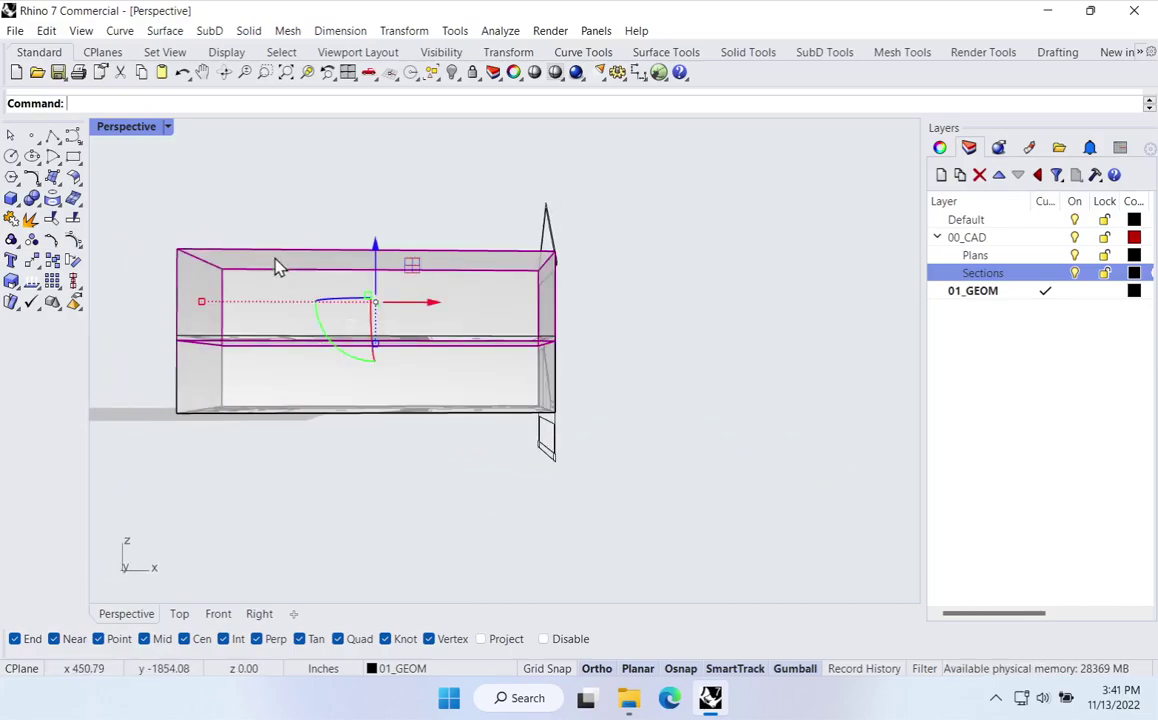
left_click(558, 354)
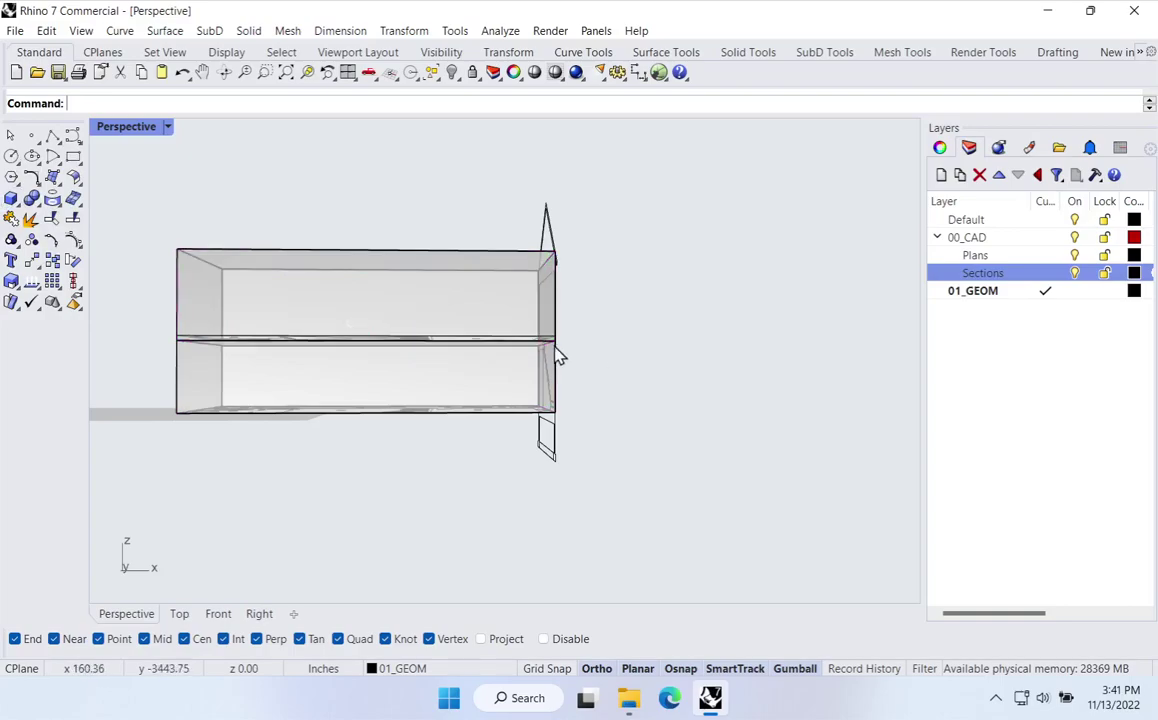
Step: Draw a rectangular plane beside the building and extrude it upward into a freestanding demonstration box
right_click_drag(558, 354, 605, 434)
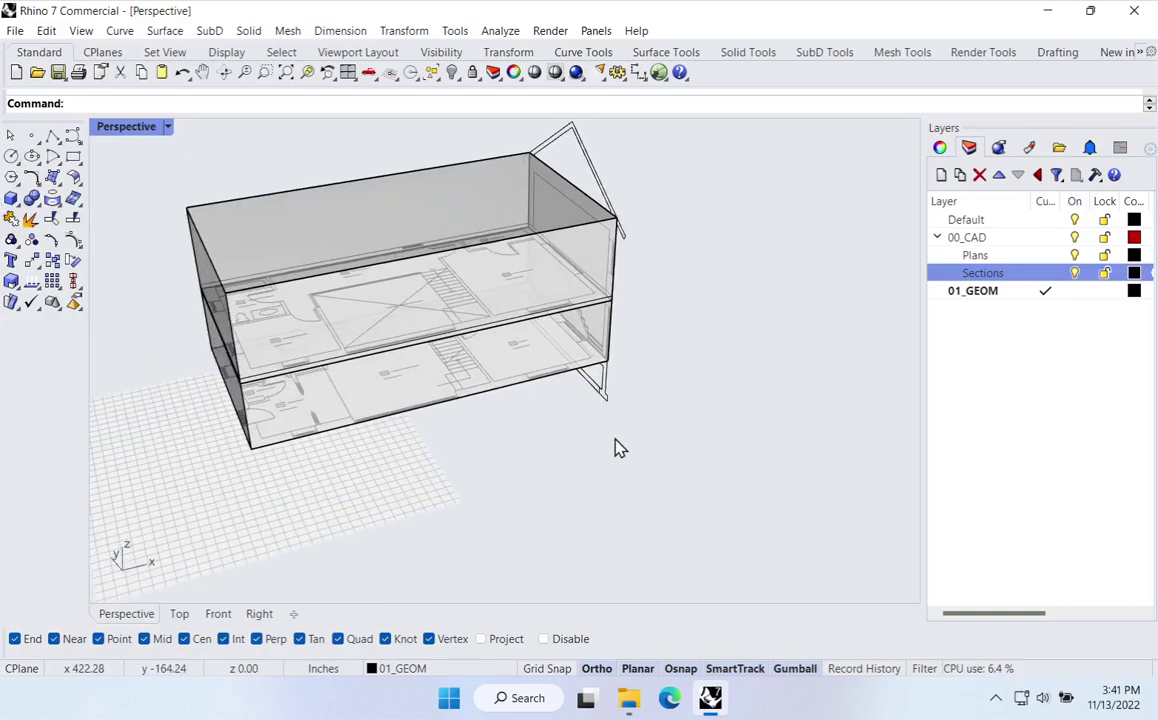
key("Return")
left_click(646, 461)
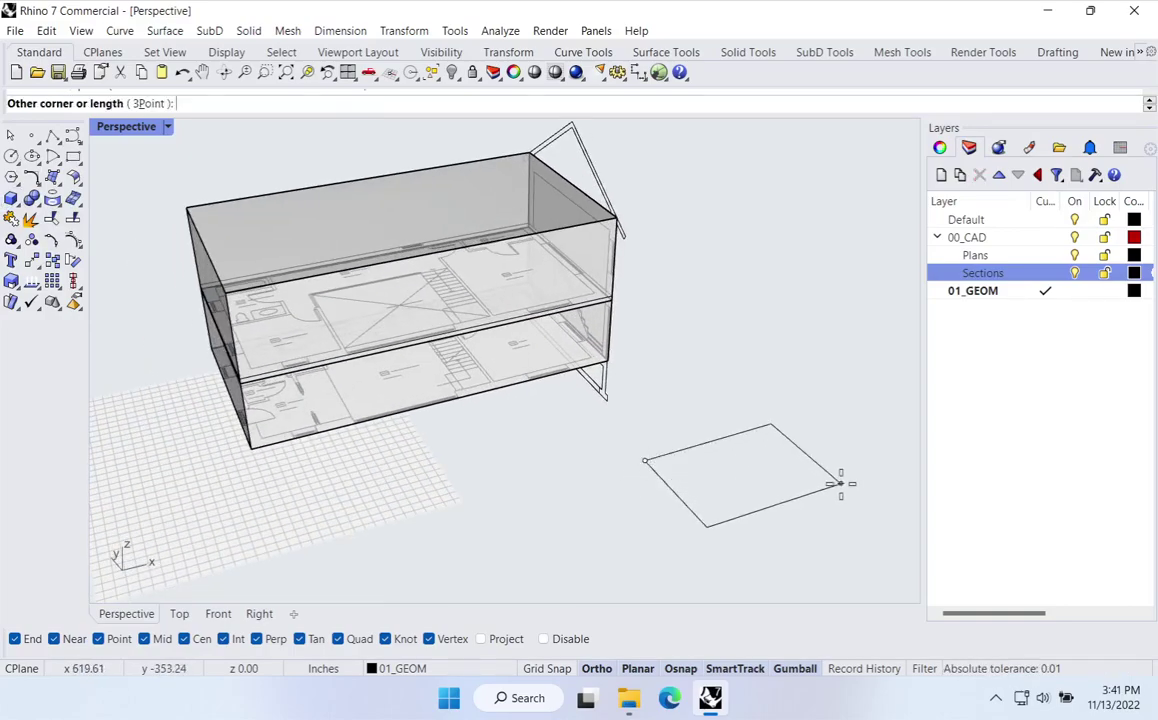
left_click(843, 484)
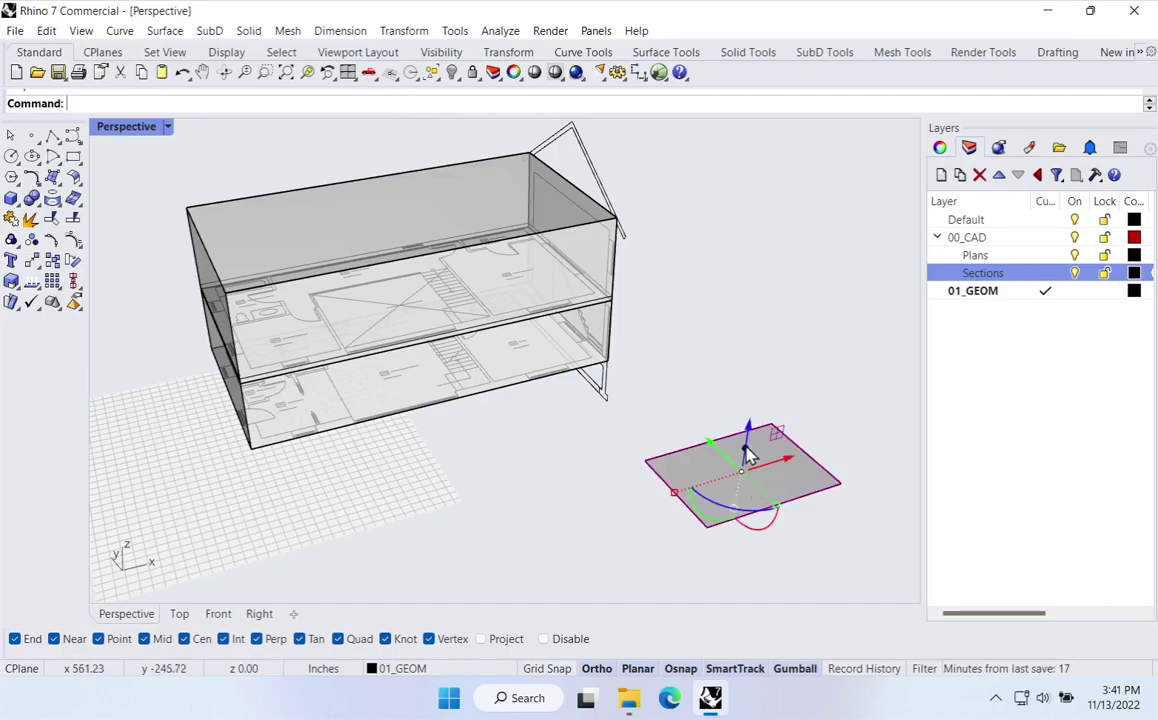
left_click_drag(745, 450, 772, 290)
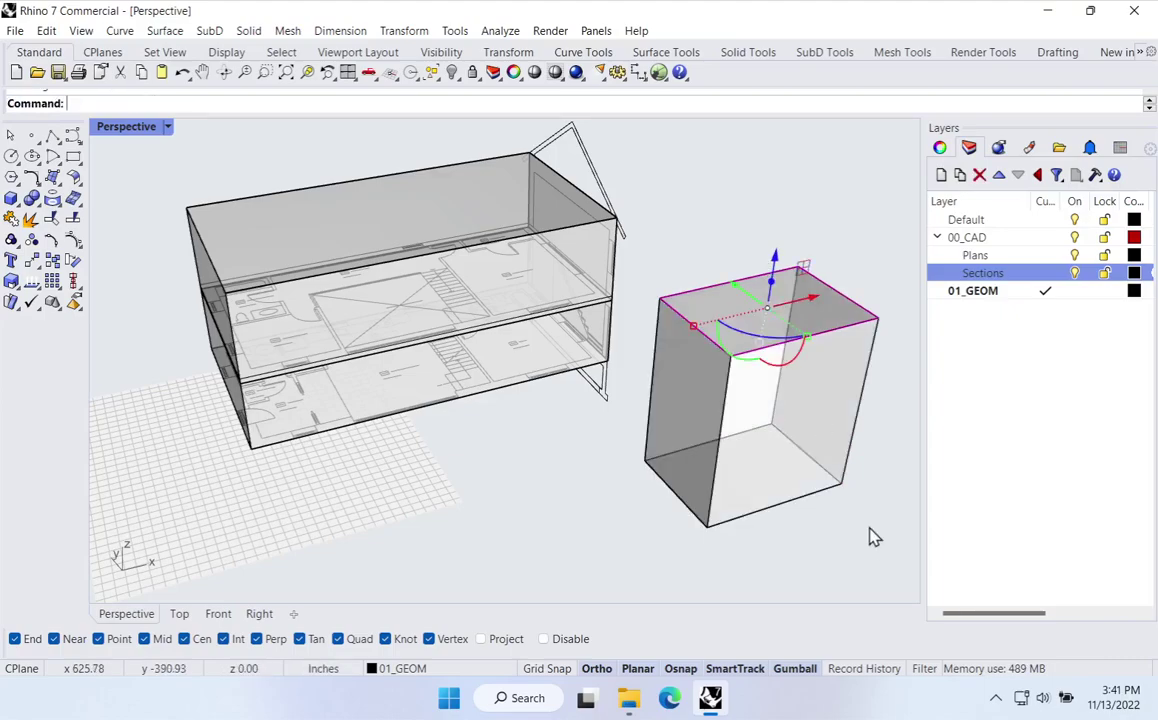
Step: Delete the demonstration box beside the building
left_click(783, 557)
right_click_drag(783, 557, 775, 447)
left_click(690, 298)
key("Delete")
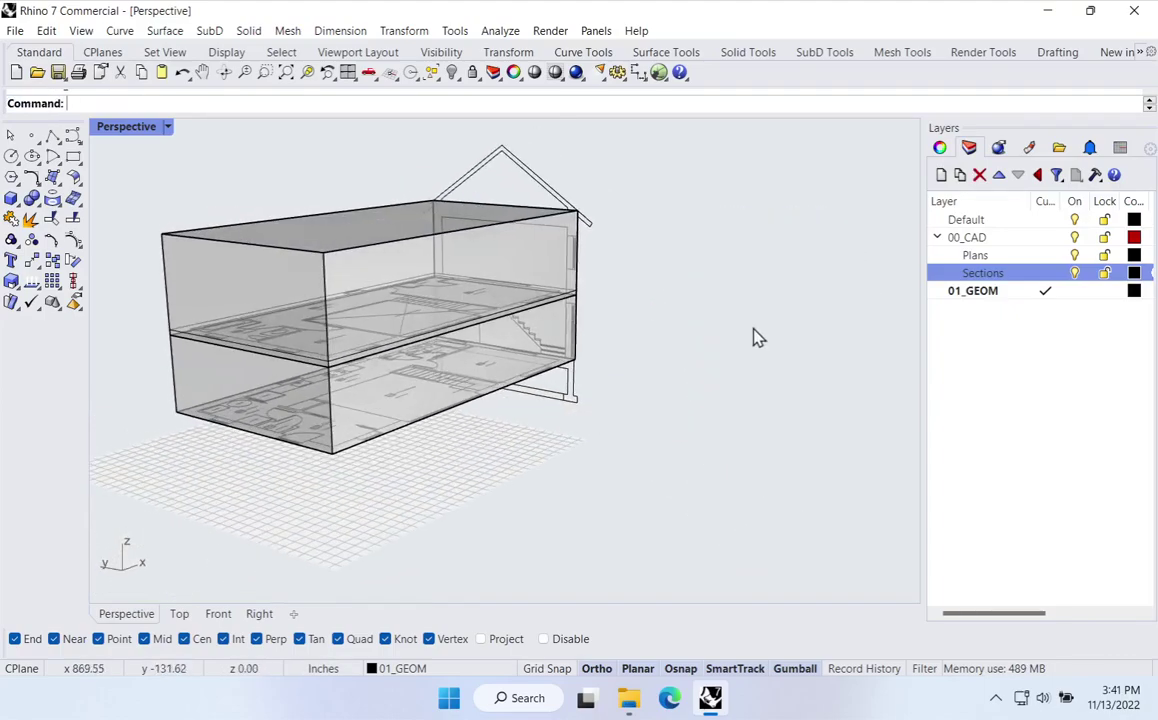
Step: View the stacked floor boxes from the side and alternately select the lower and upper volumes to examine where they meet
right_click_drag(757, 336, 682, 419)
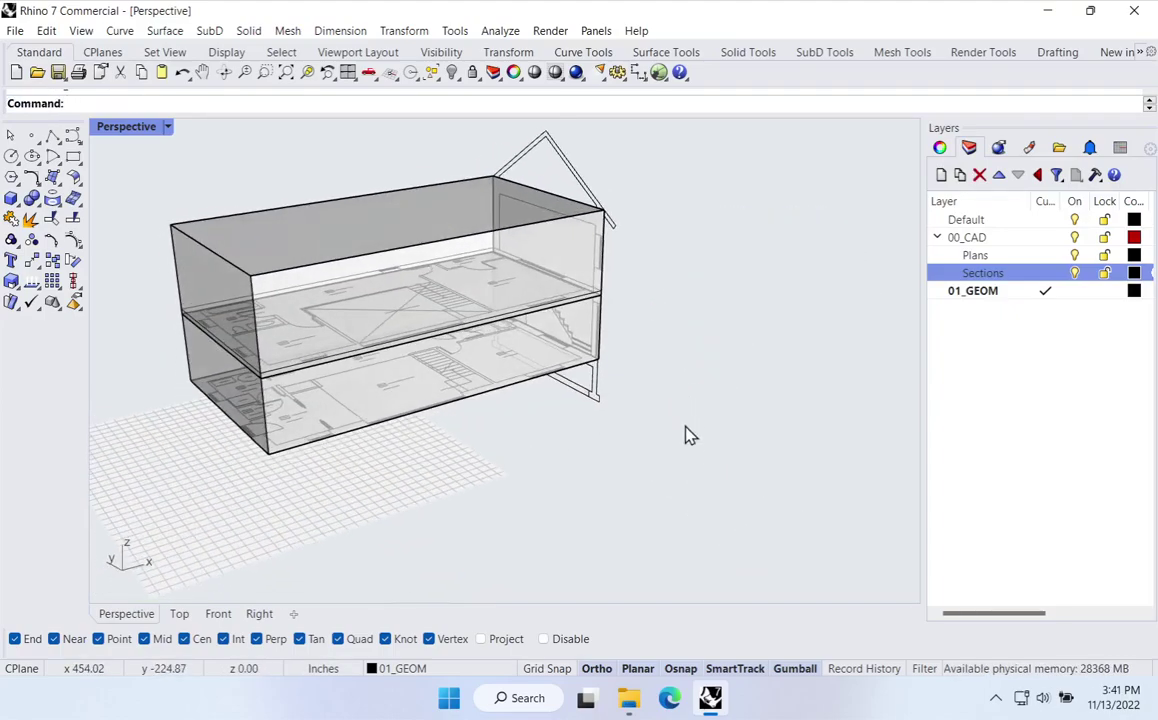
right_click_drag(380, 439, 600, 264)
left_click(297, 258)
left_click(313, 349)
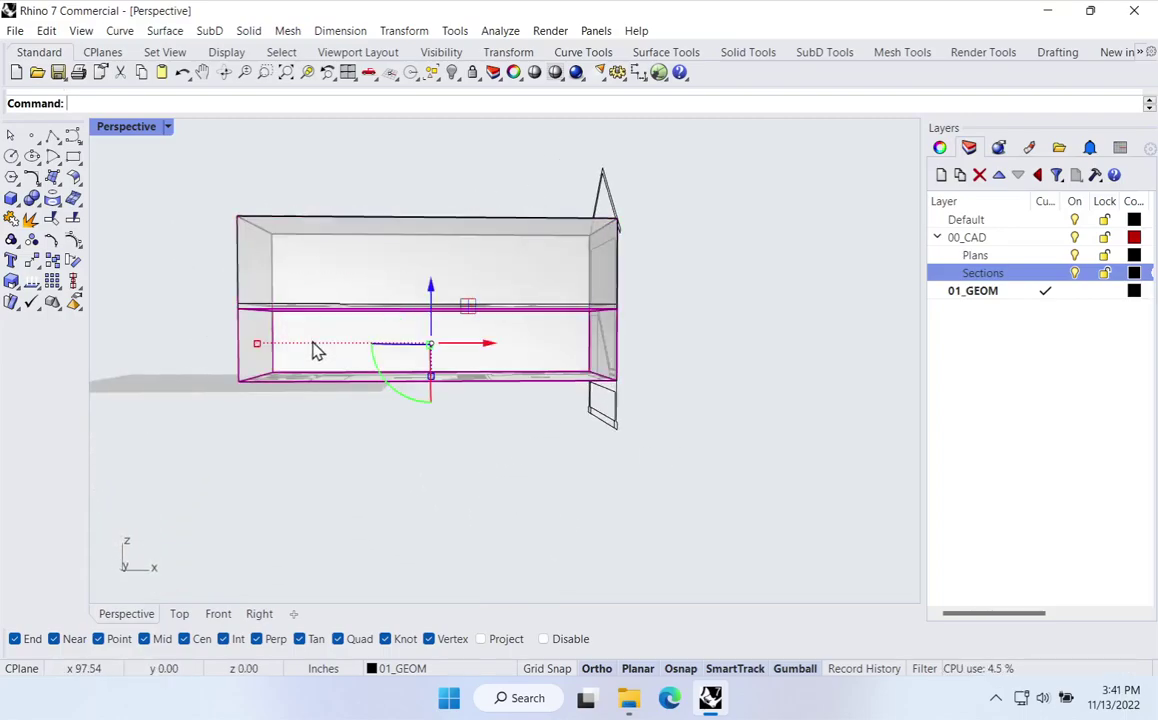
left_click(322, 249)
left_click(320, 346)
left_click(318, 284)
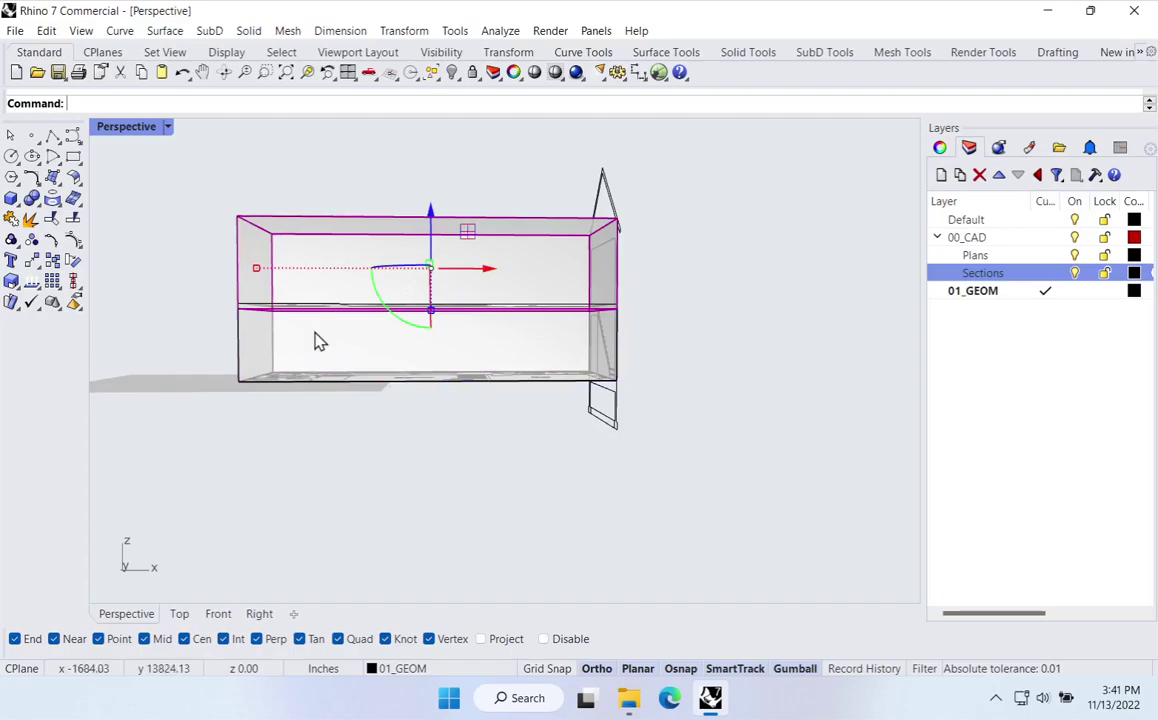
left_click(320, 340)
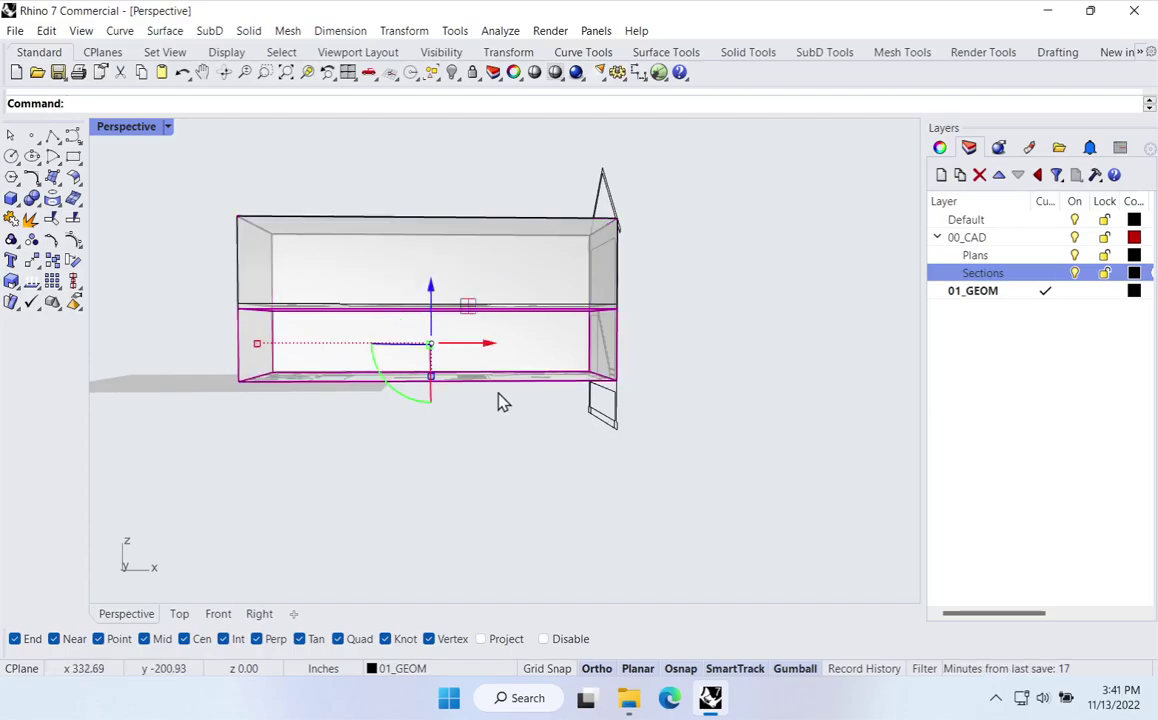
Step: Examine the section's basement outline below the ground-floor box from underneath, selecting its top line
right_click_drag(503, 402, 602, 483)
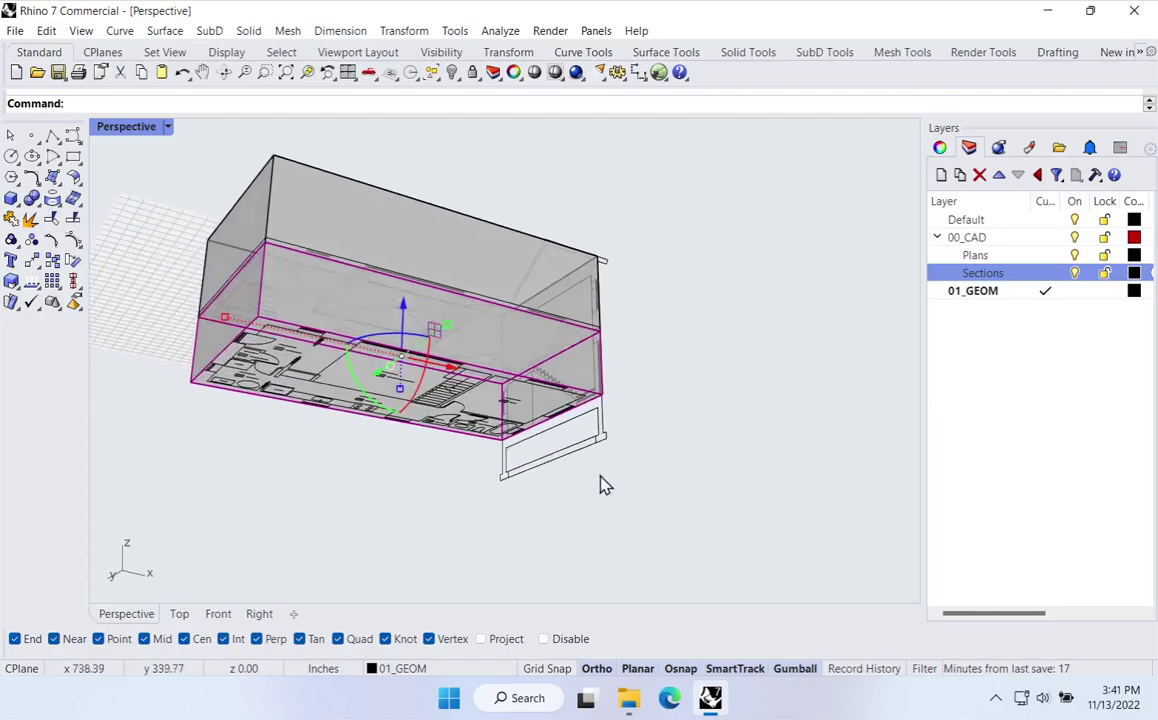
left_click(429, 476)
right_click_drag(314, 438, 330, 392)
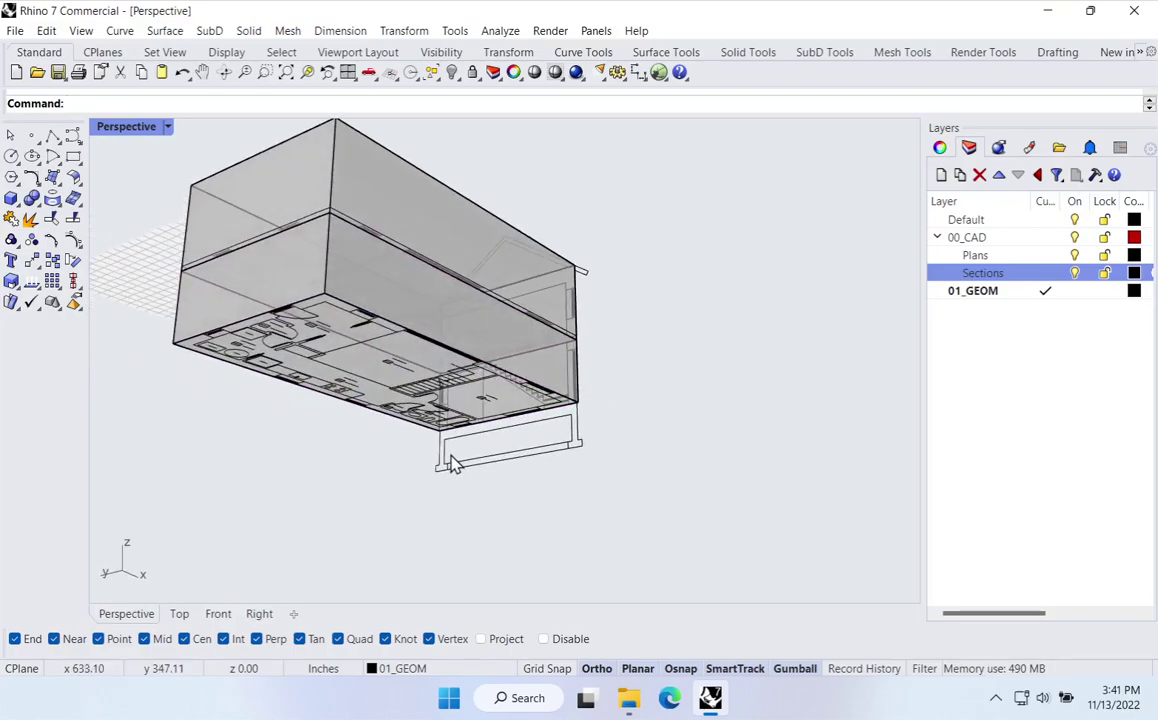
scroll(412, 422, "up", 5)
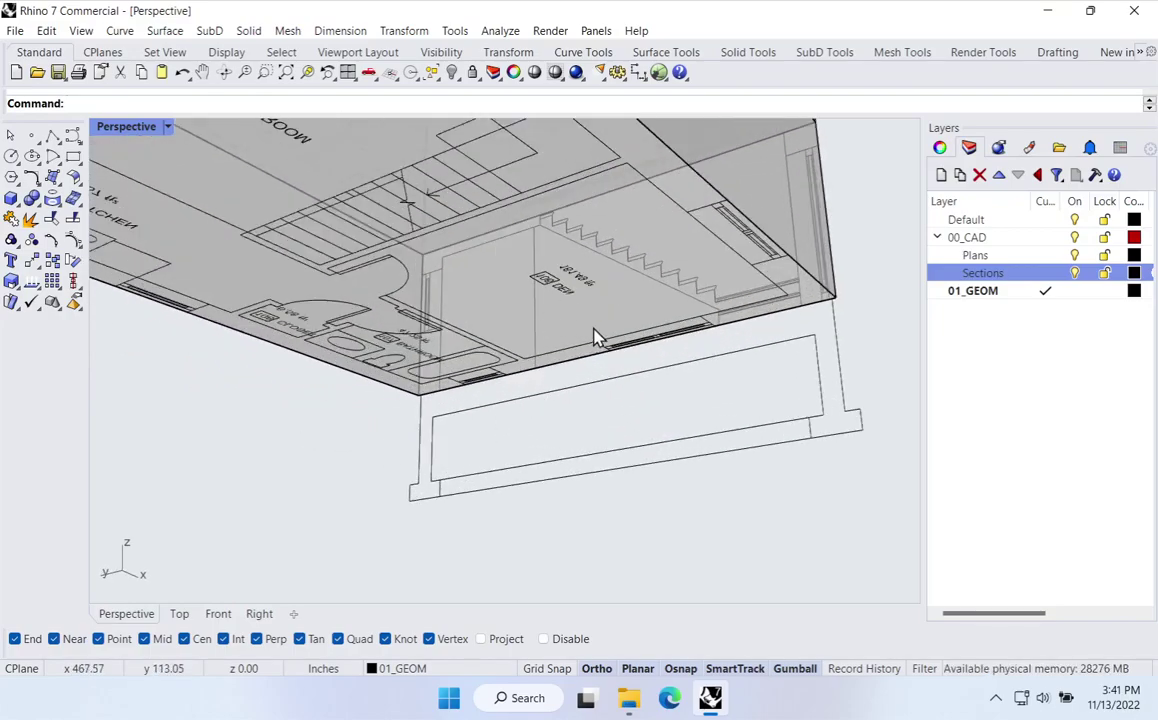
left_click(595, 390)
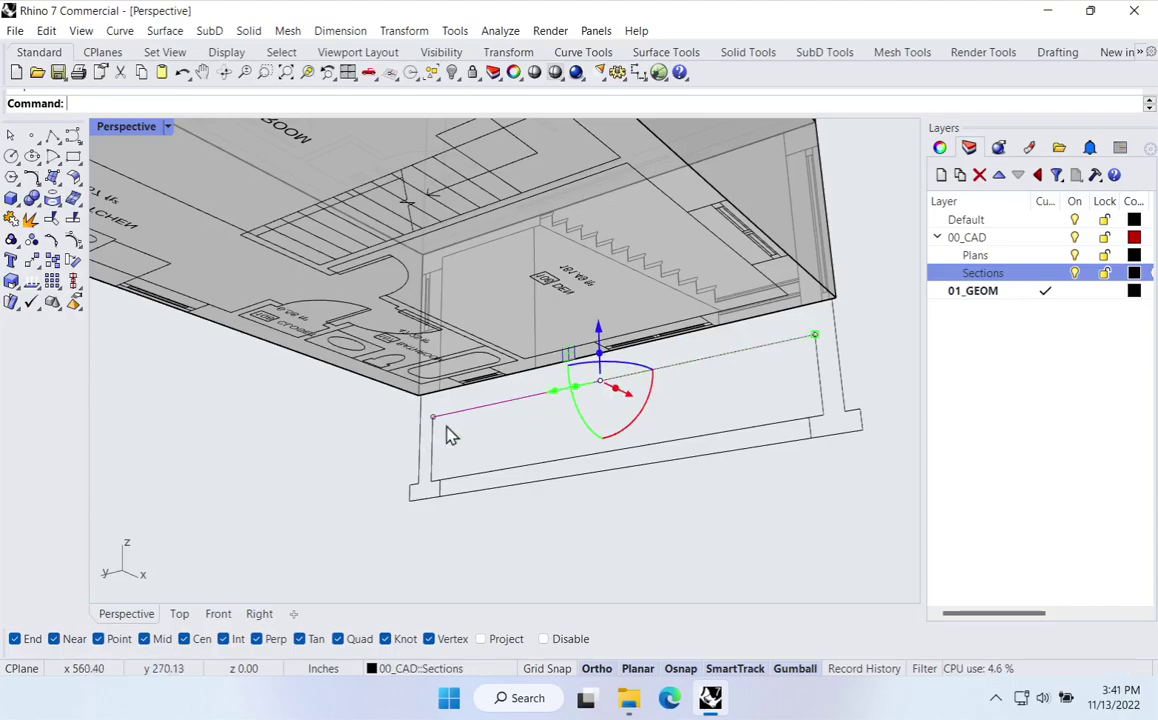
left_click(633, 327)
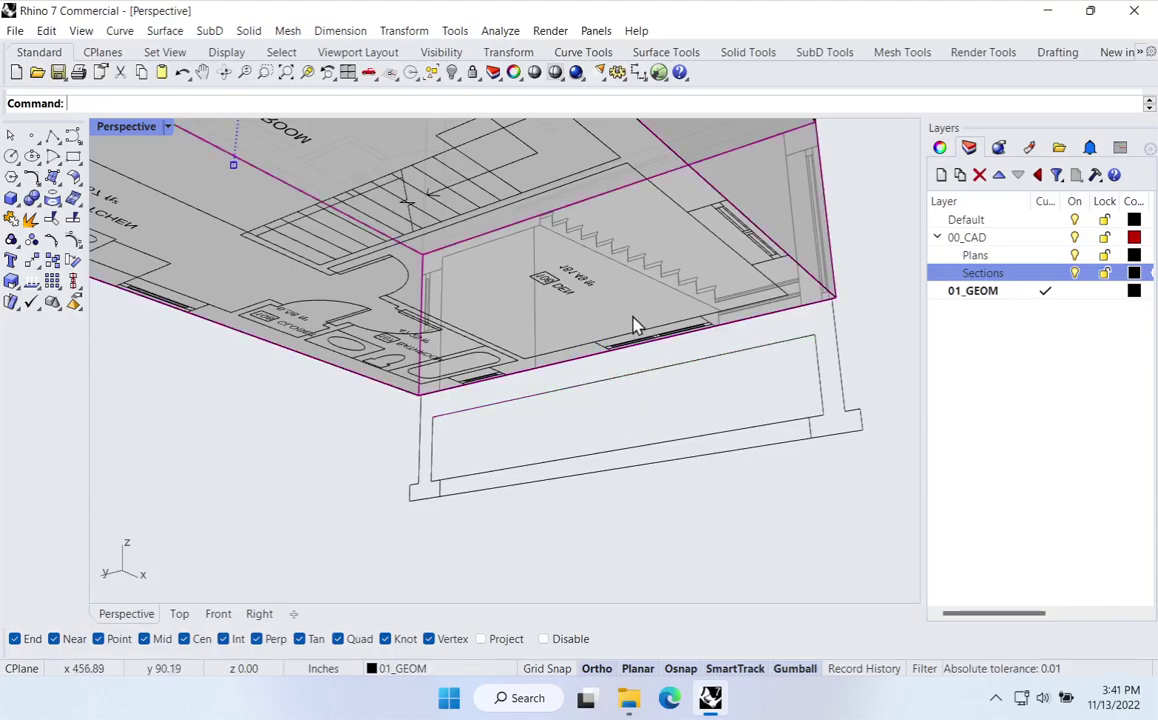
right_click(850, 316)
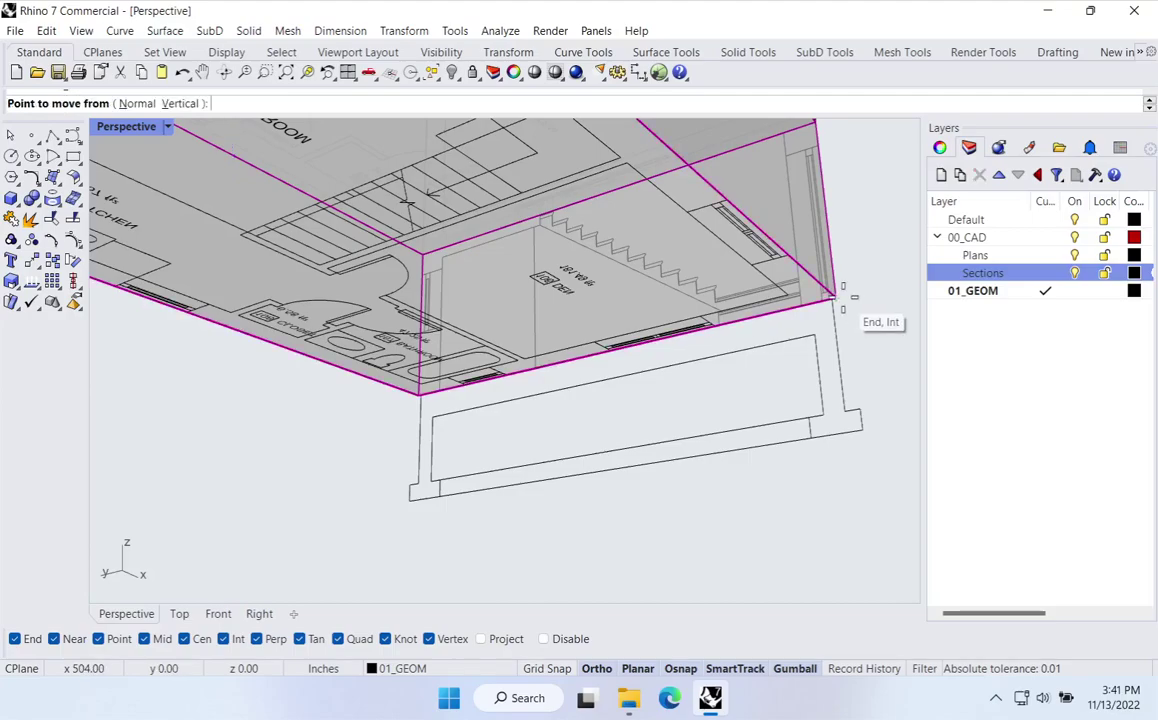
scroll(830, 295, "up", 4)
left_click(830, 295)
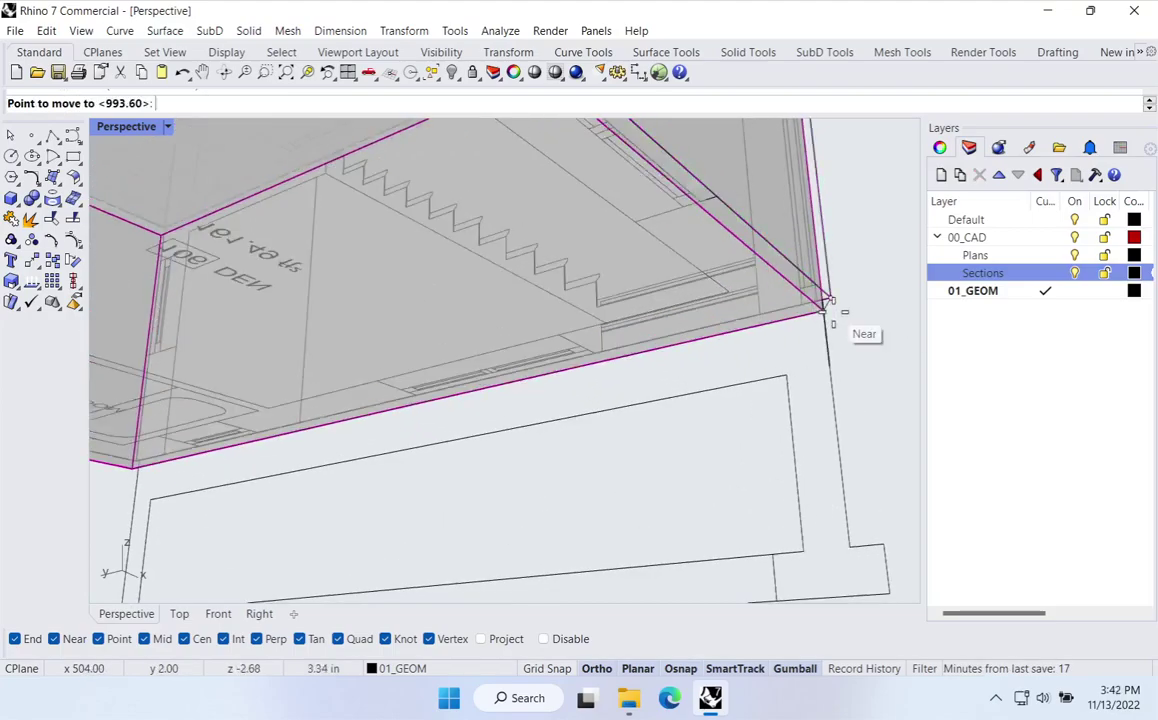
key("Escape")
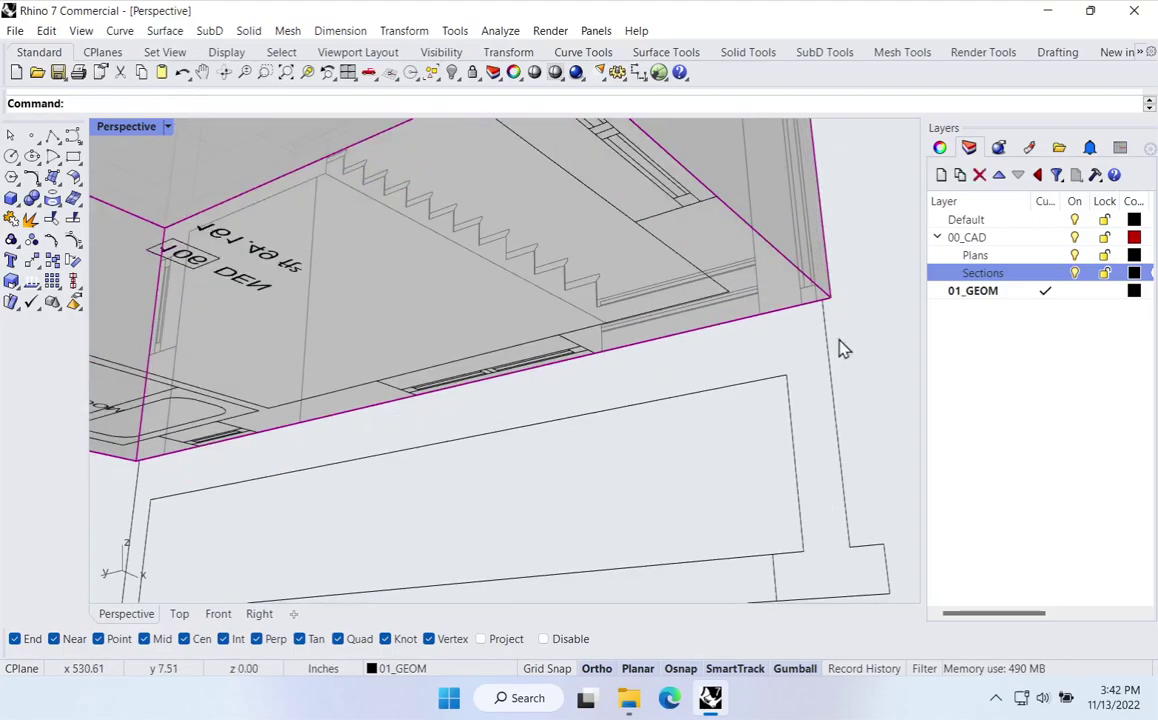
Step: Try to move the ground-floor box vertically 16 in down, from its lower corner to the top of the section's basement outline
right_click(765, 316)
left_click(175, 103)
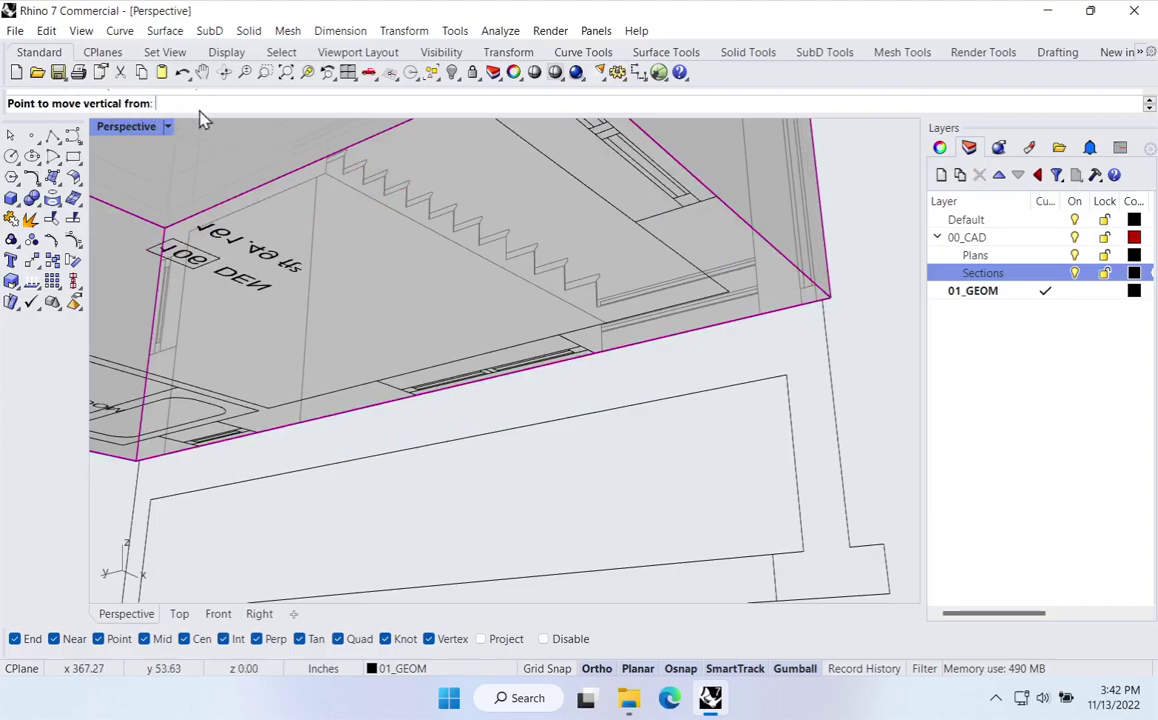
left_click(830, 296)
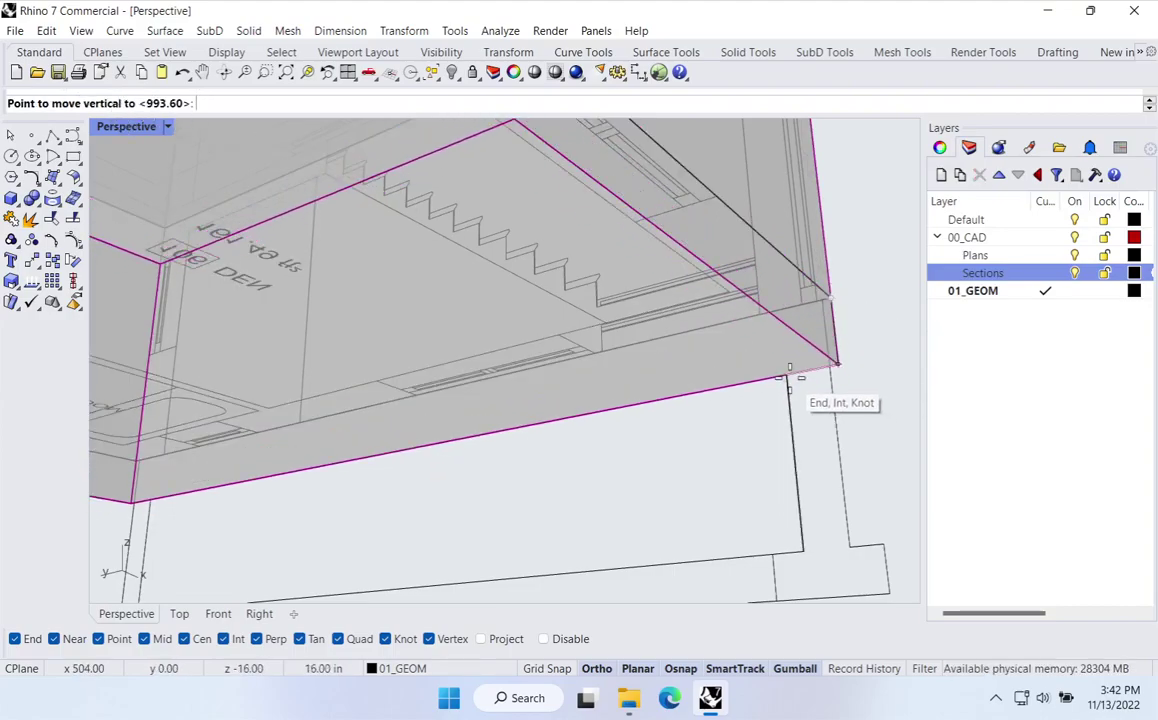
left_click(789, 368)
Step: Undo the vertical move of the ground-floor box and deselect it
right_click_drag(752, 465, 722, 430)
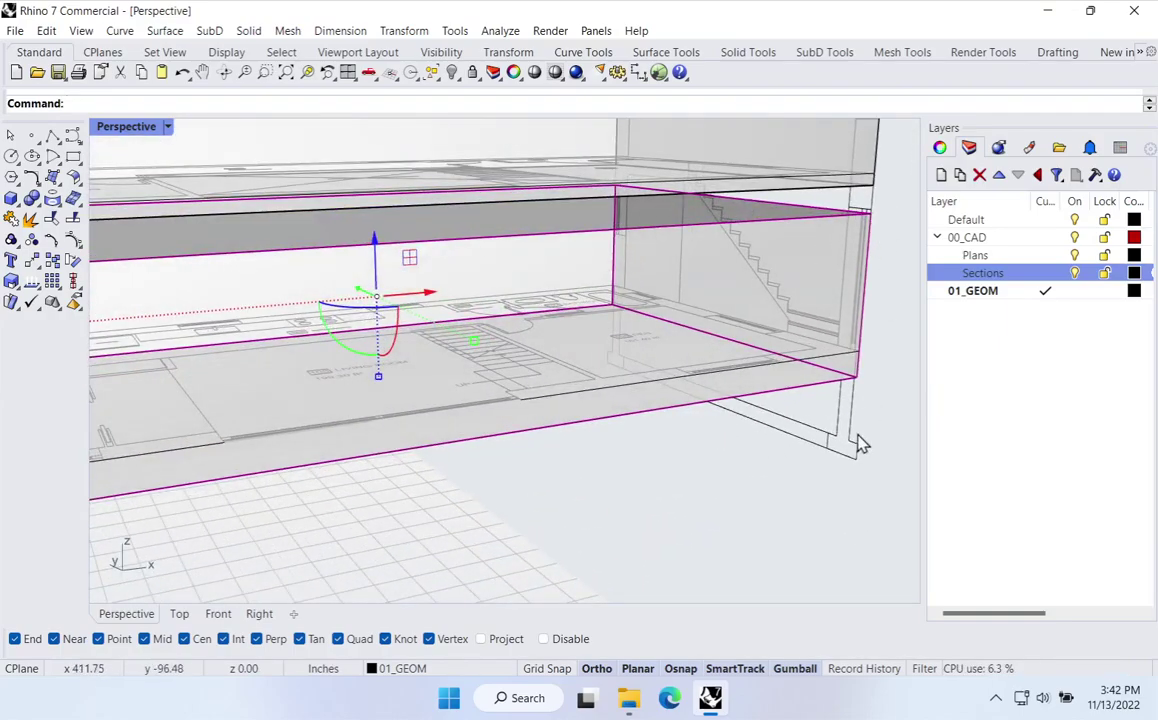
left_click(866, 439)
right_click_drag(848, 432, 744, 414)
left_click(740, 405)
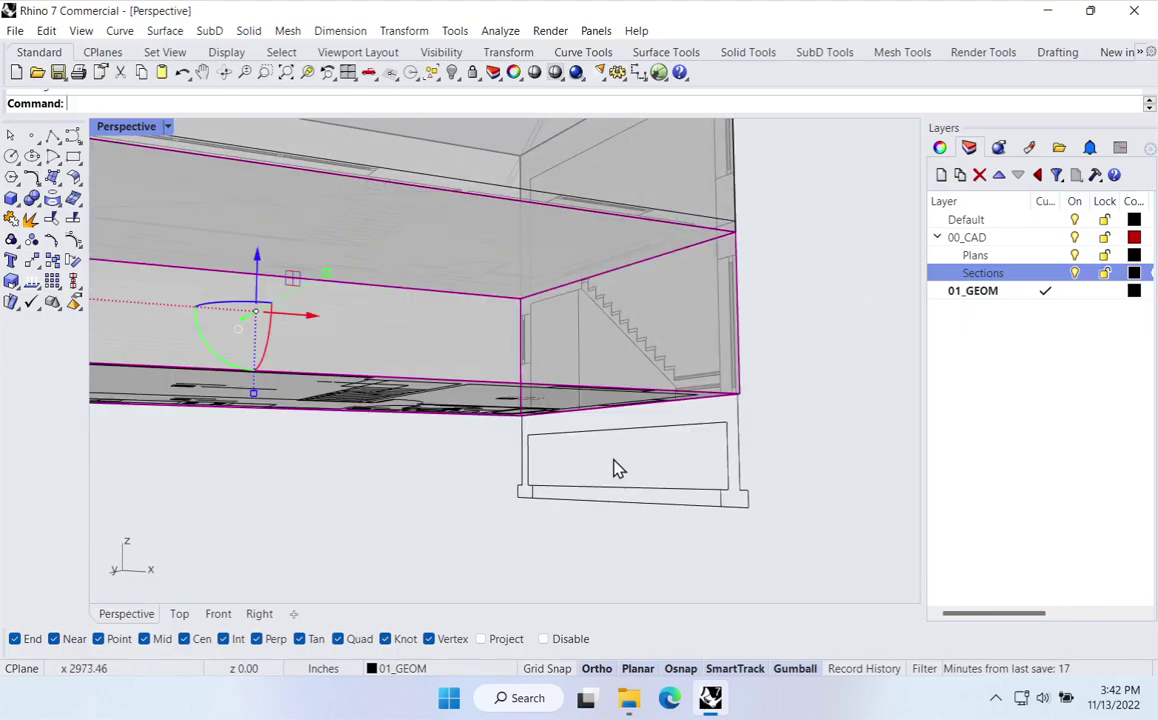
right_click_drag(617, 468, 644, 310)
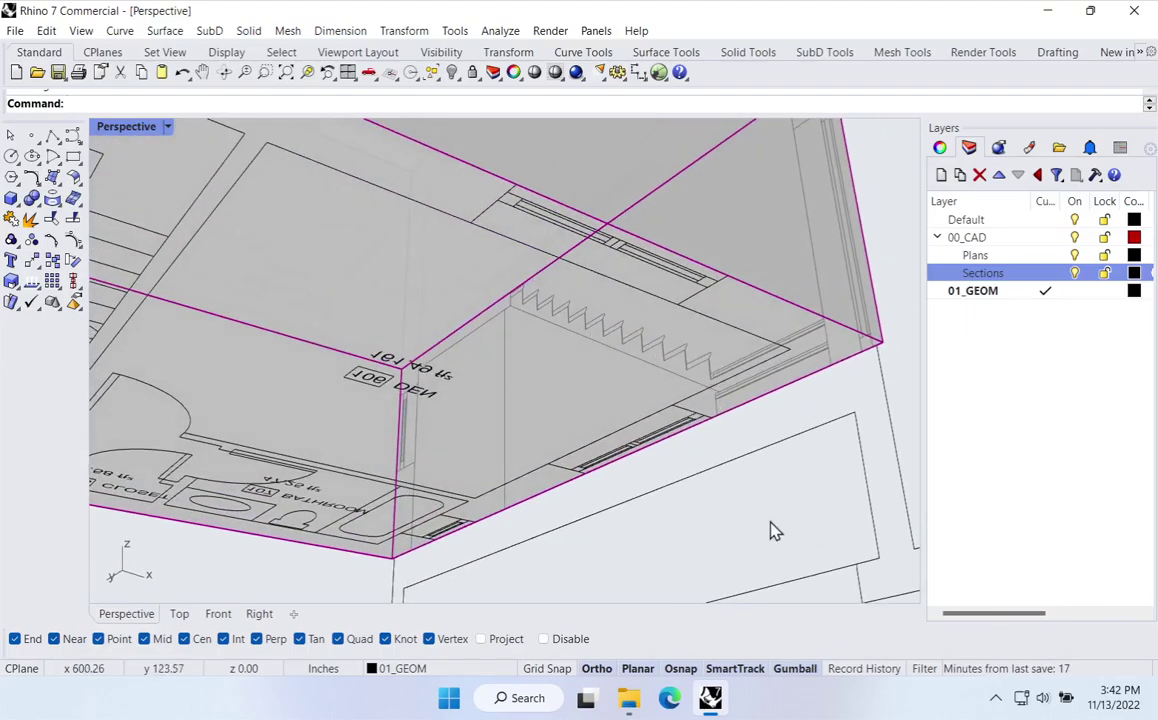
key("Escape")
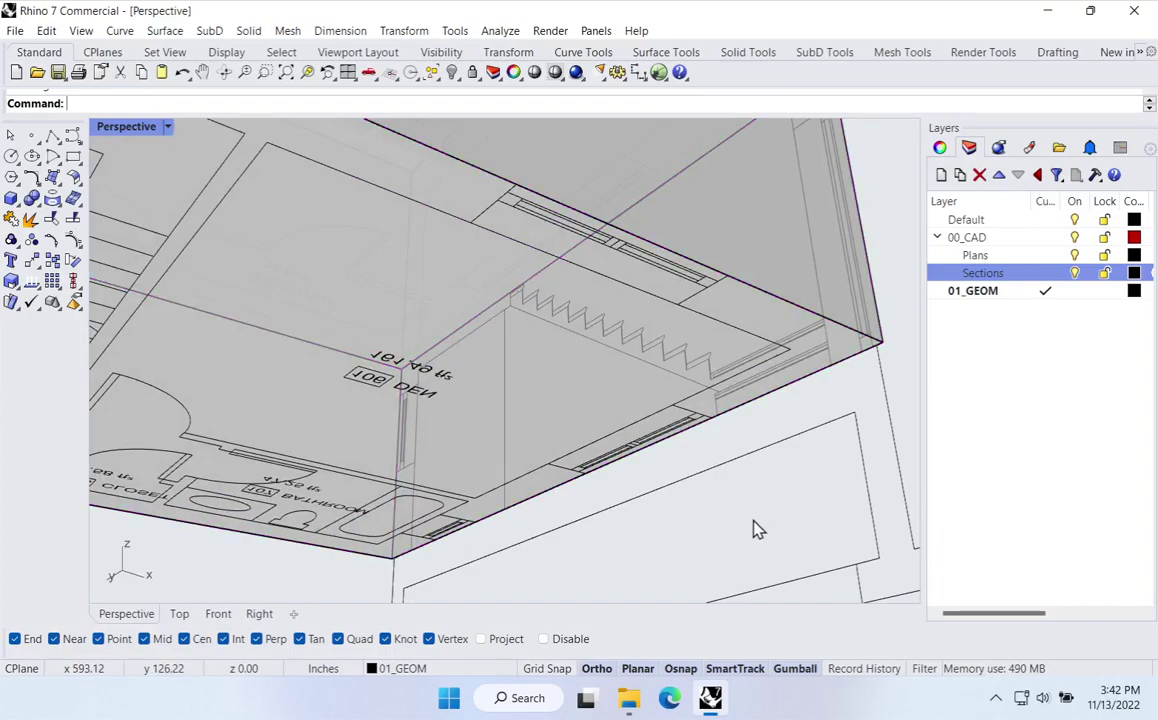
Step: Select only the bottom face of the ground-floor box and stretch it down to the section's basement floor, then deselect it
right_click_drag(768, 507, 755, 473)
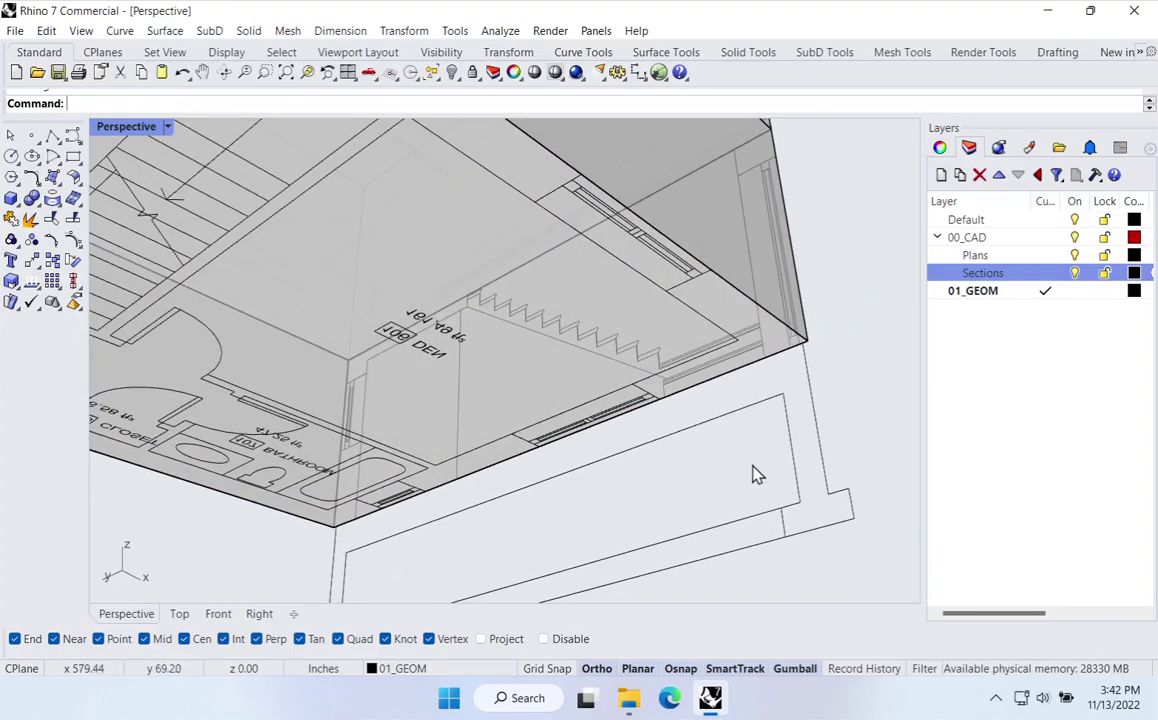
left_click(565, 398)
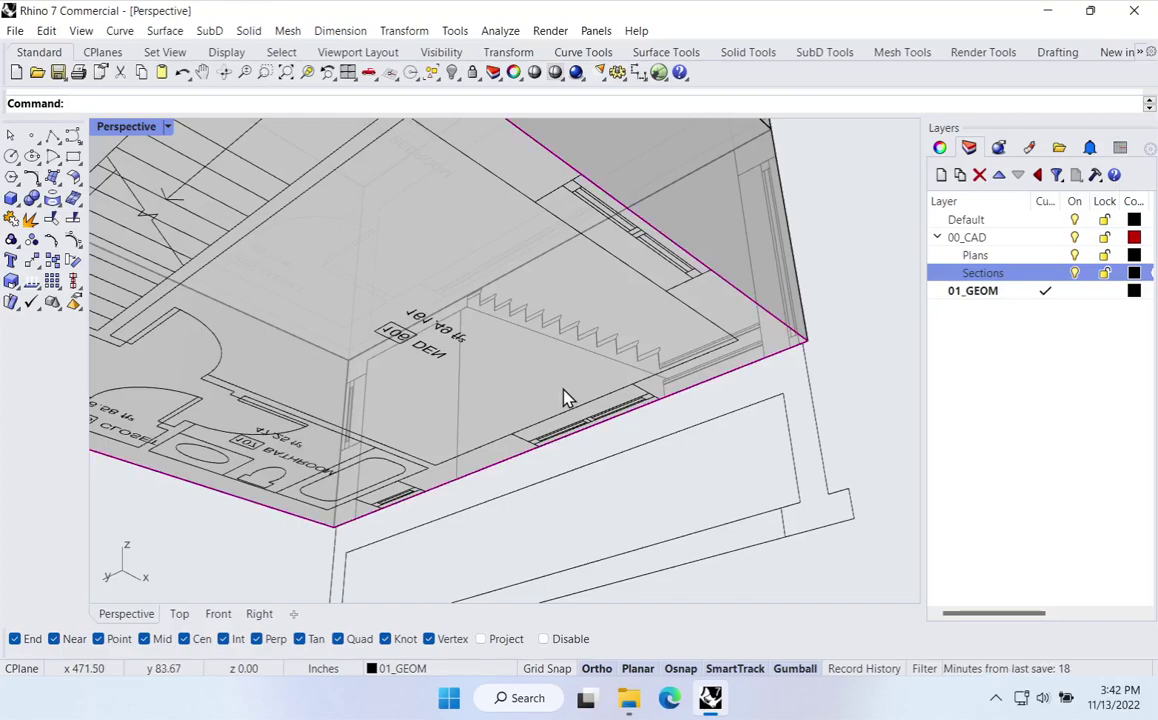
key("Home")
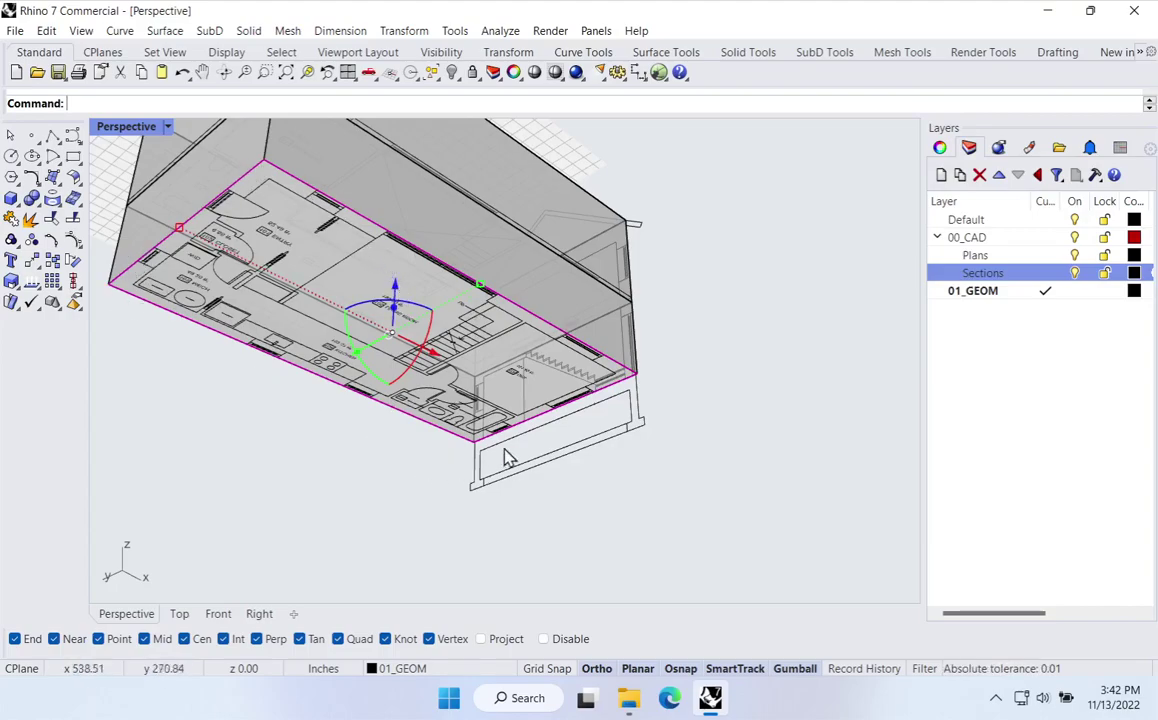
left_click_drag(395, 291, 392, 330)
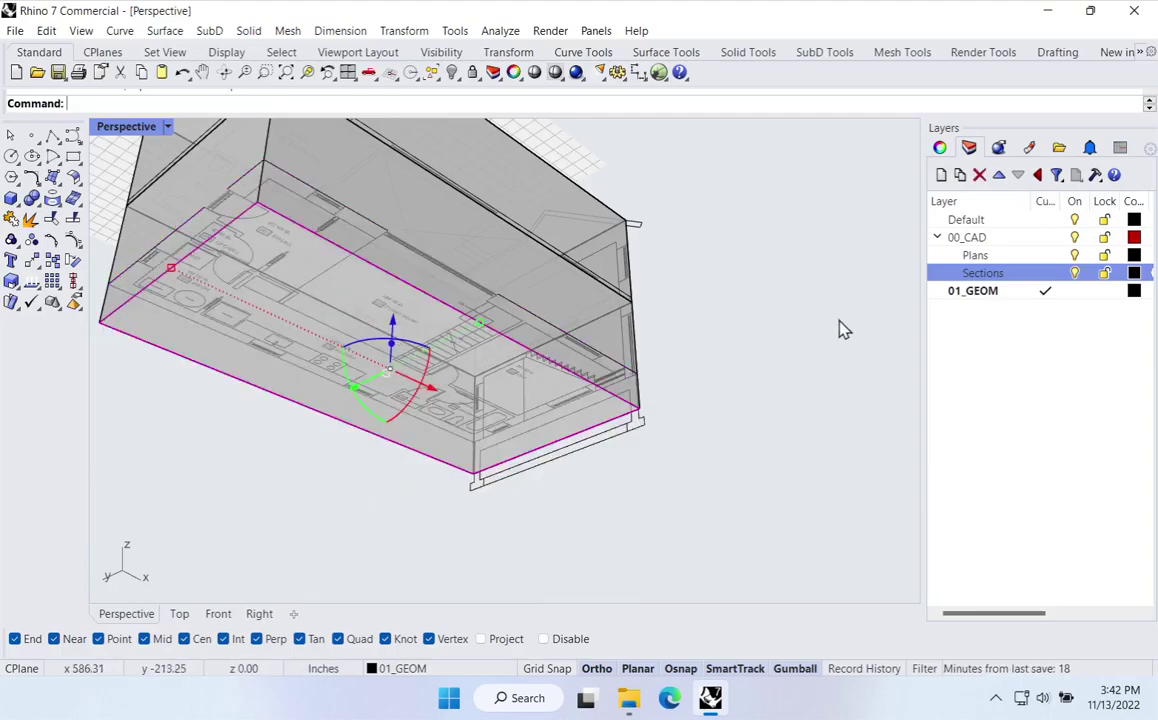
left_click(650, 500)
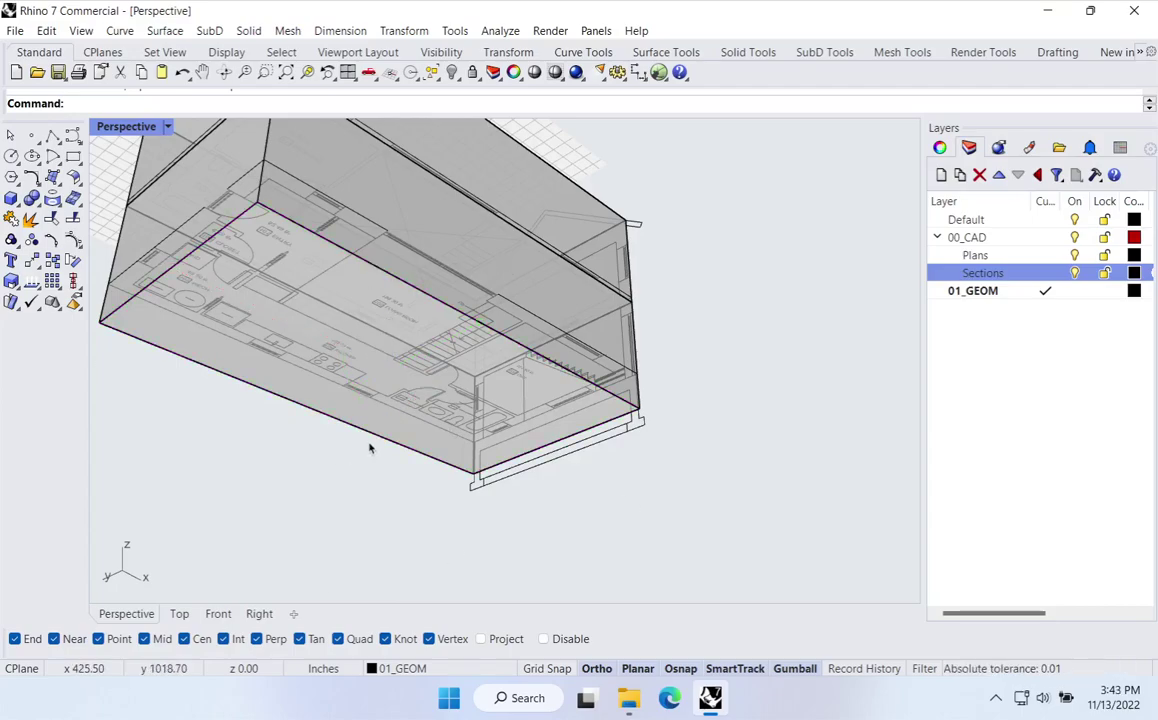
Step: Select the lower box's bottom face again to check sub-object selection, and deselect it
left_click(427, 446)
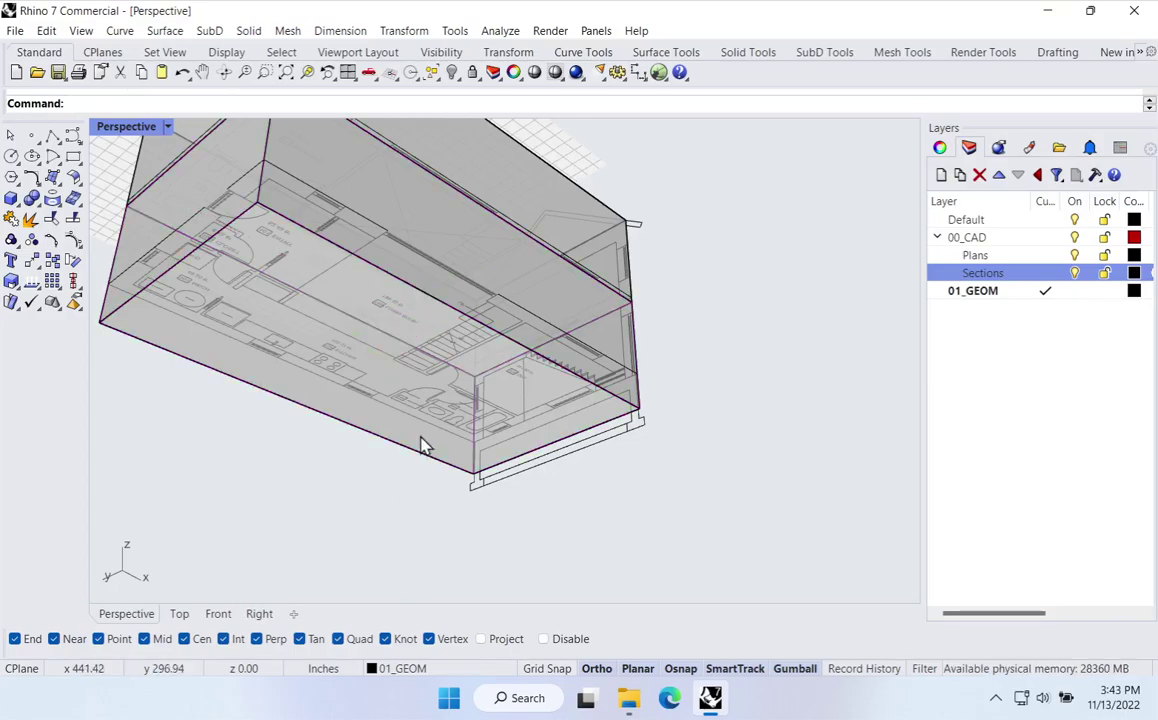
left_click(422, 446)
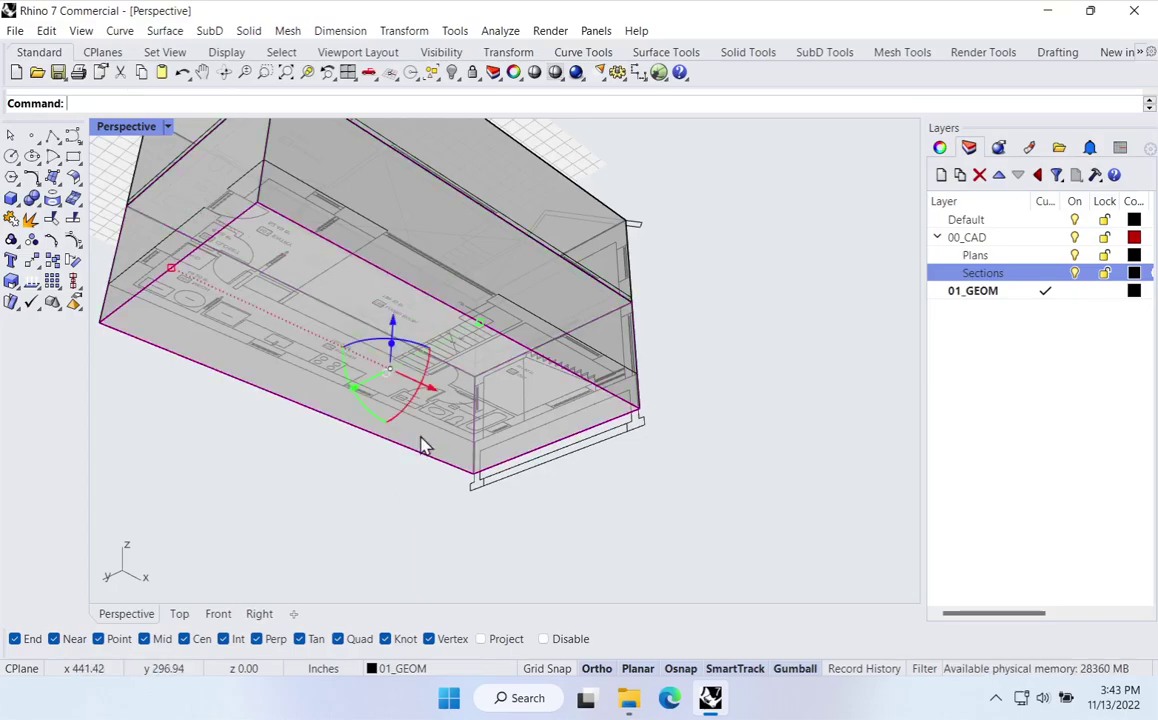
left_click(754, 500)
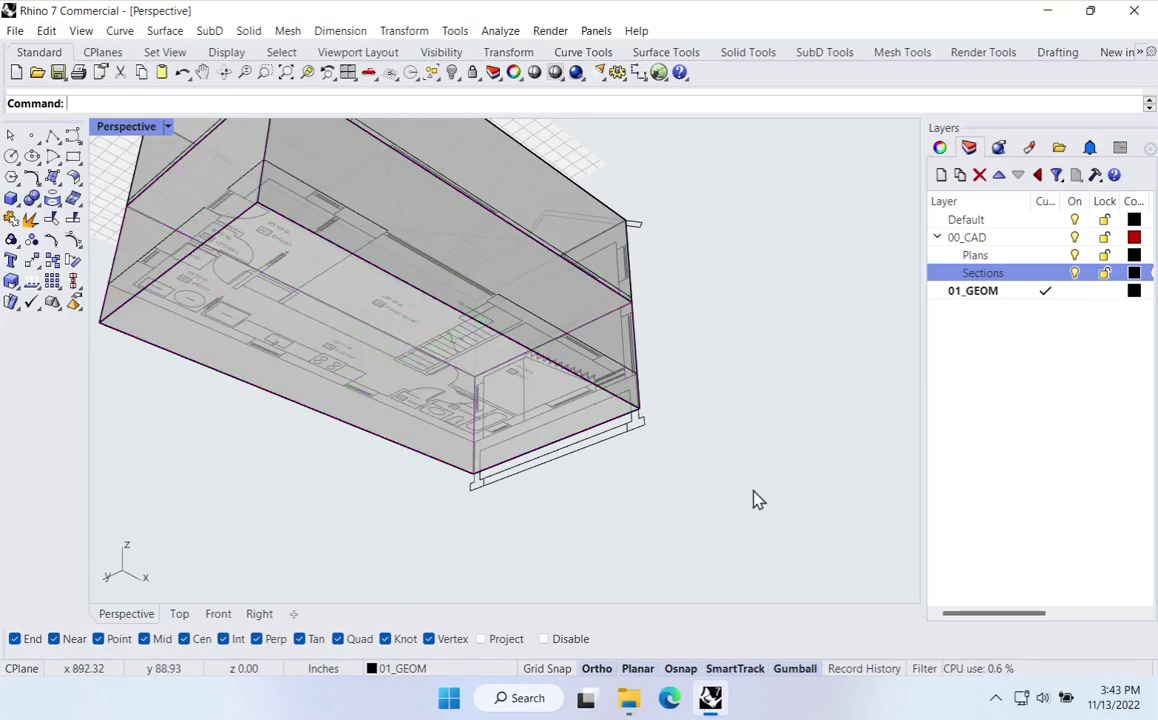
Step: Enable Sub-objects in the Selection Filter and pick individual faces of the lower box, ending with its bottom face
left_click(928, 670)
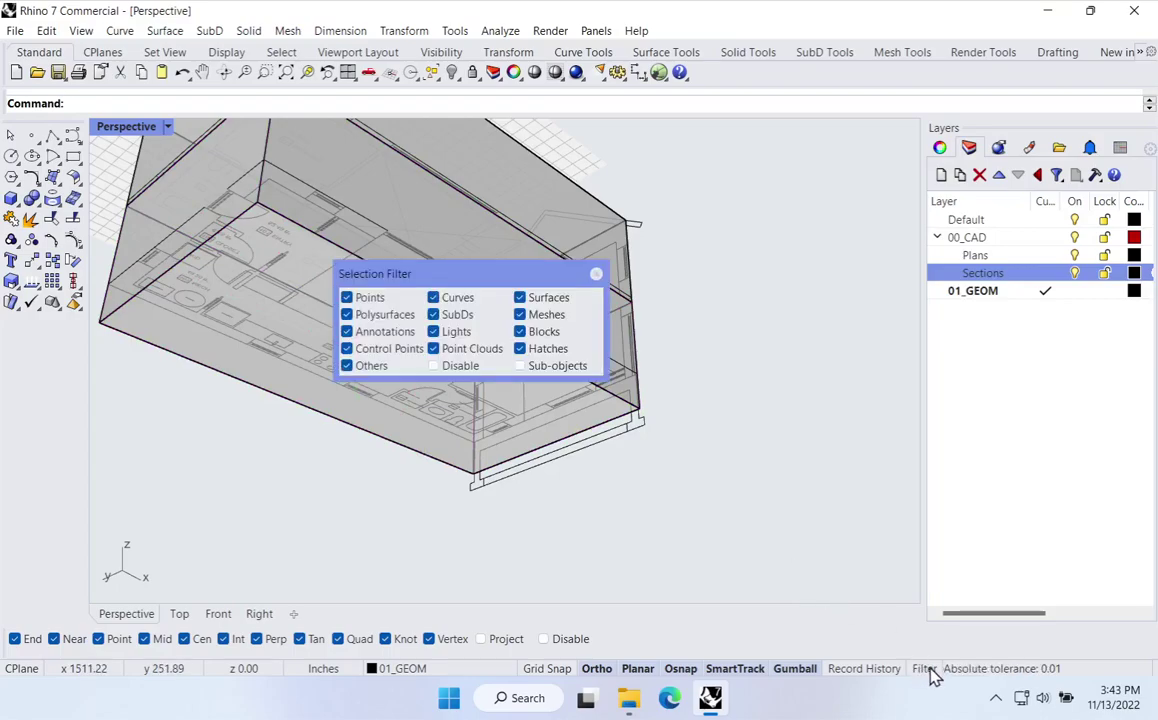
left_click(520, 366)
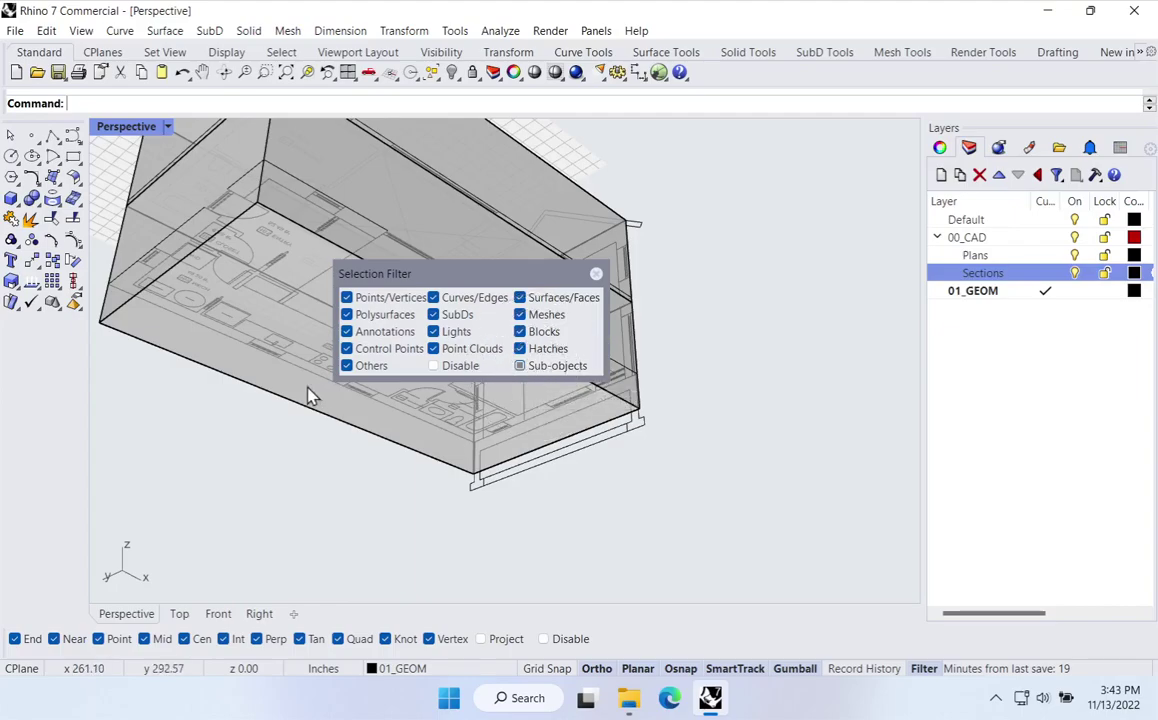
left_click(425, 215)
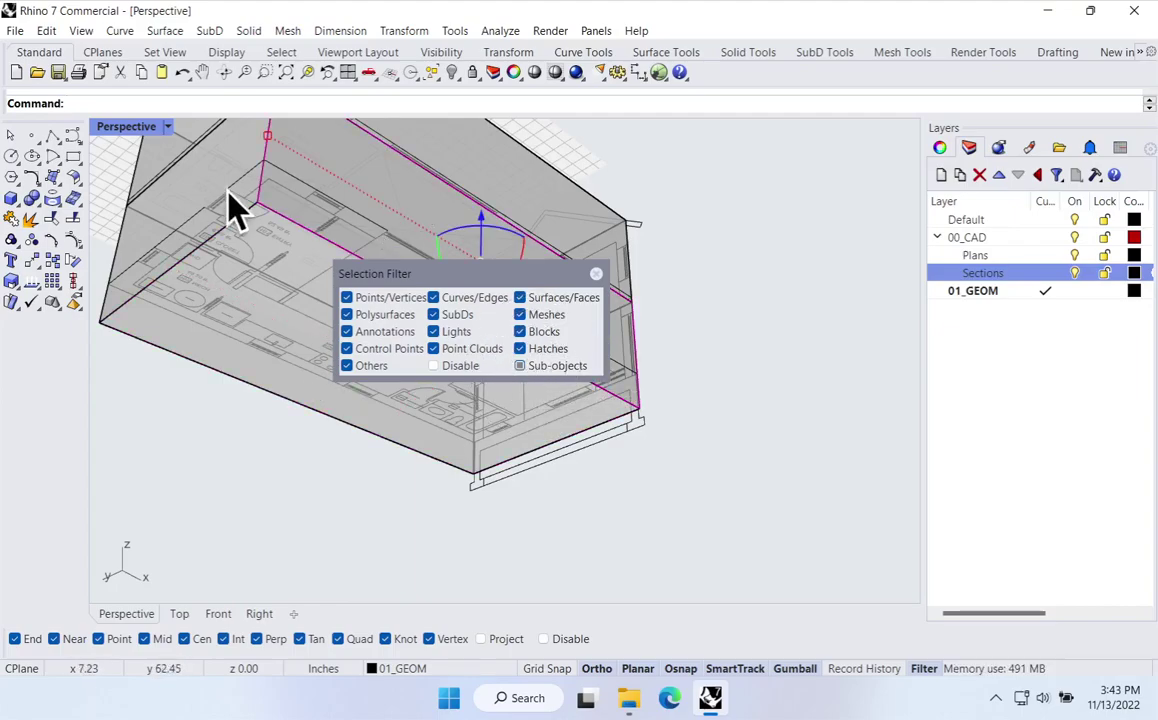
left_click(113, 222)
left_click(252, 379)
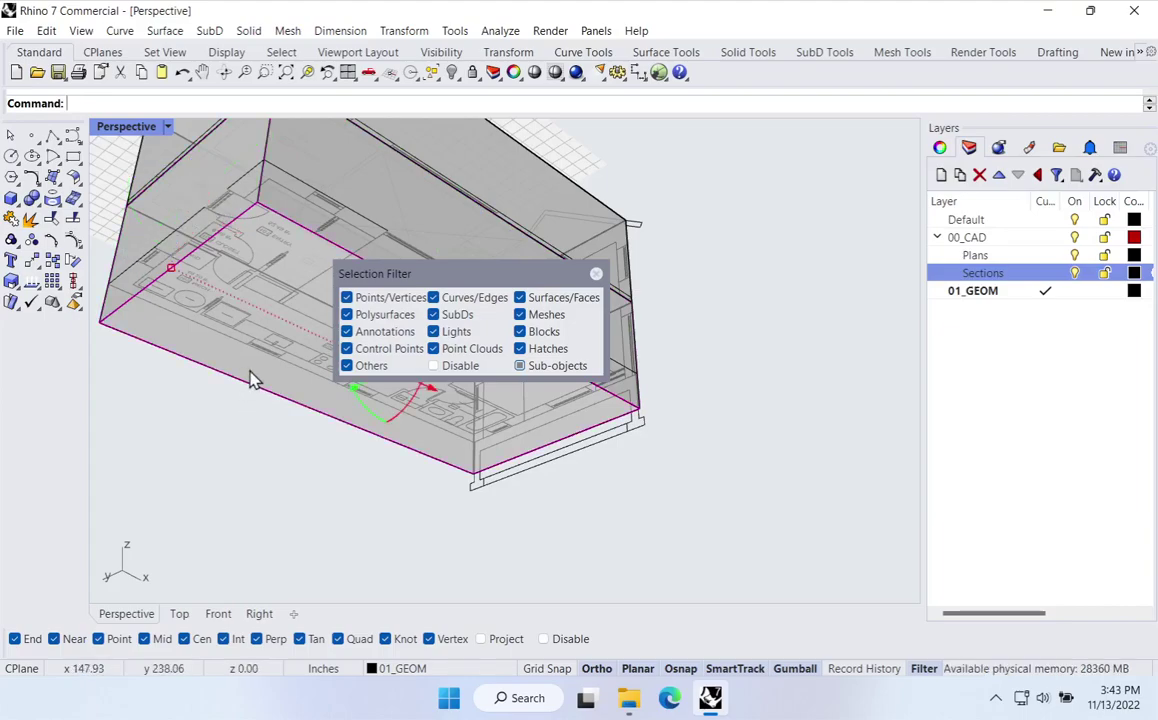
Step: Move the Selection Filter clear of the model, turn off Sub-objects, and close and reopen the filter
left_click_drag(429, 271, 704, 273)
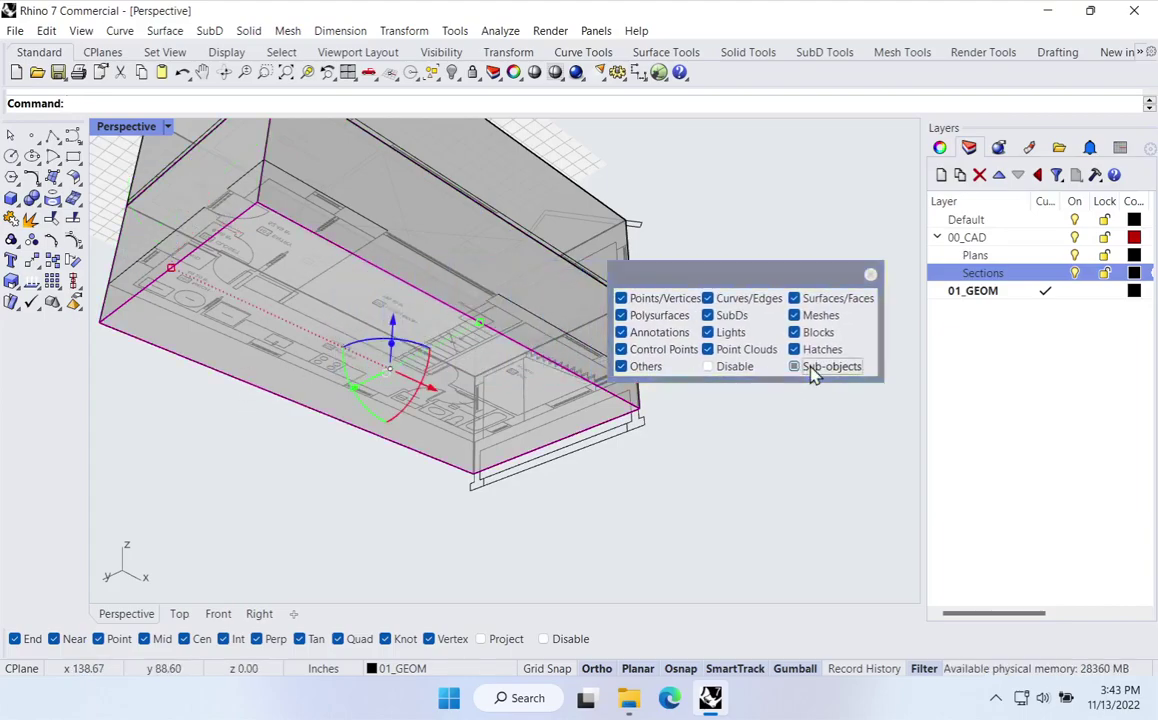
left_click(812, 368)
left_click(812, 368)
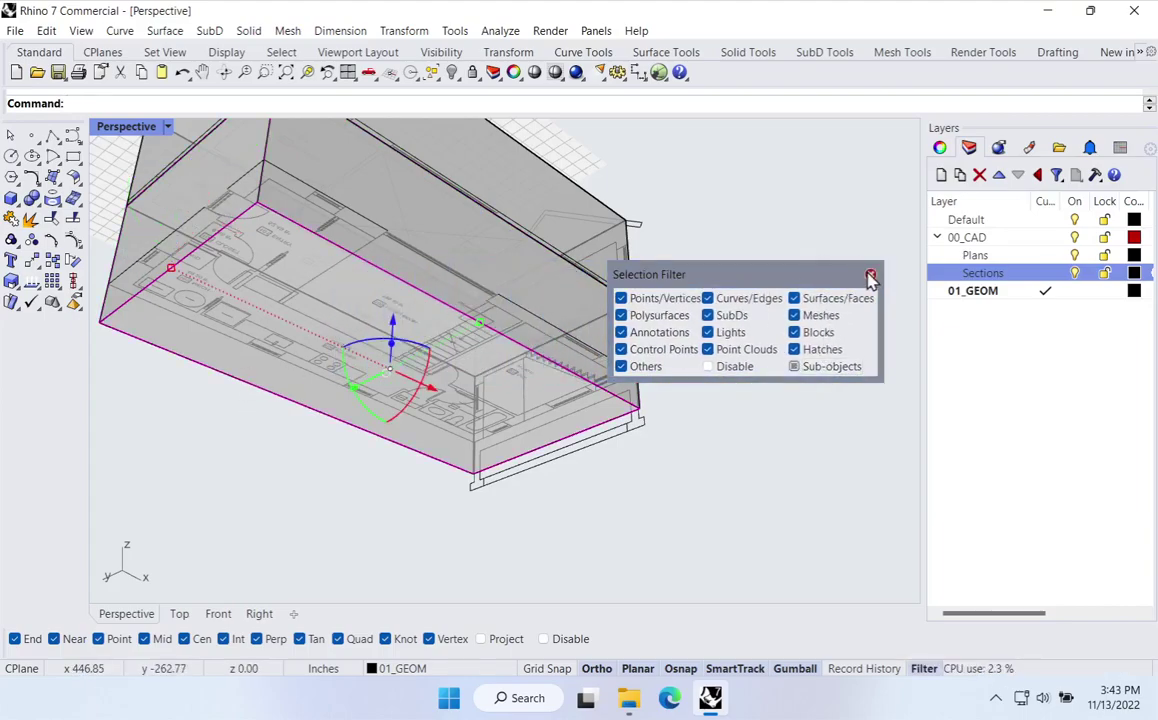
left_click(812, 368)
left_click(870, 275)
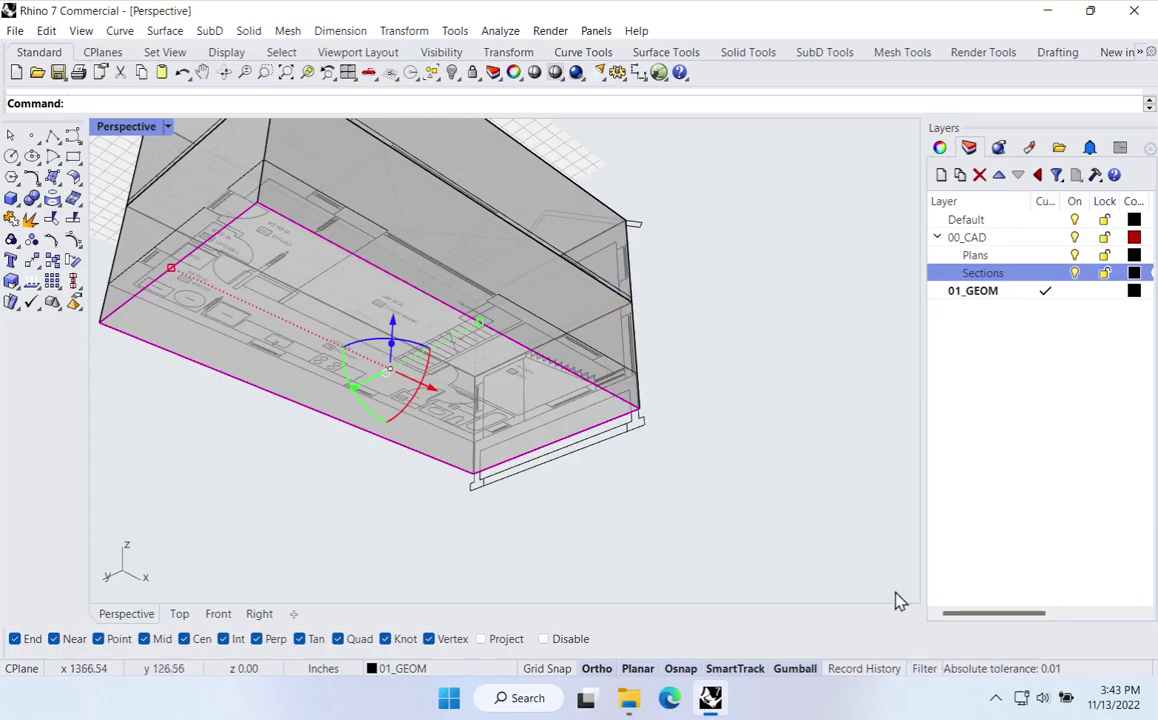
left_click(924, 670)
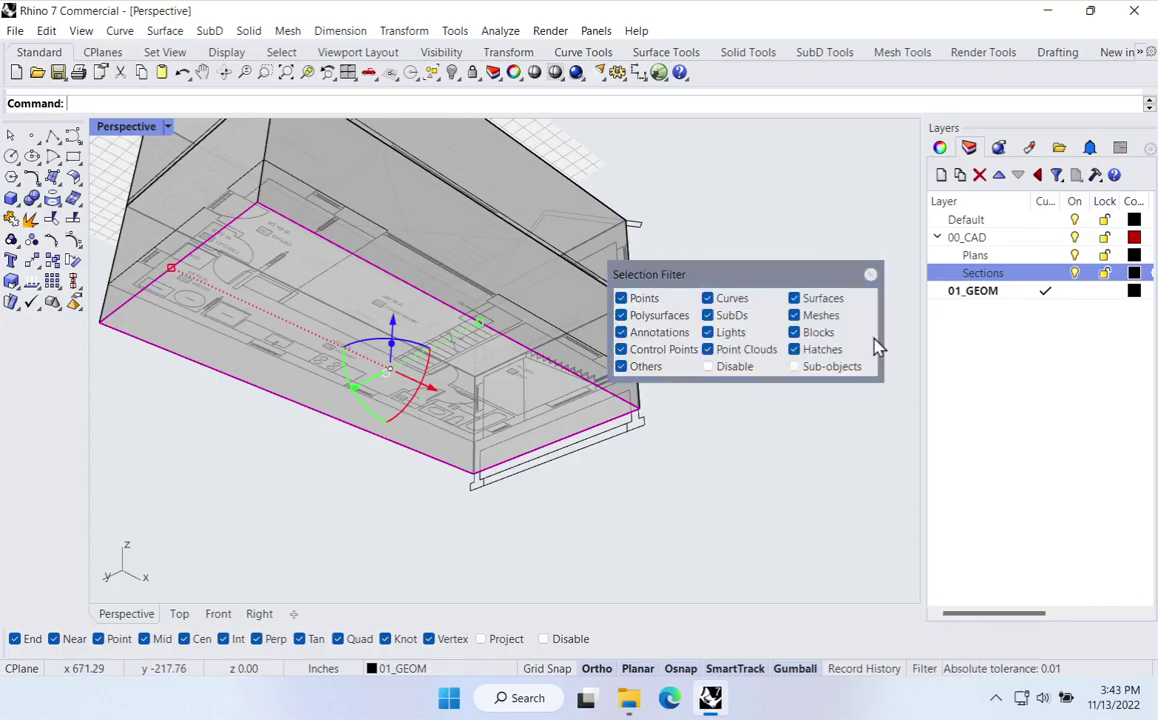
Step: Close the Selection Filter with Sub-objects switched off and deselect the lower volume's bottom face
left_click(822, 370)
left_click(830, 370)
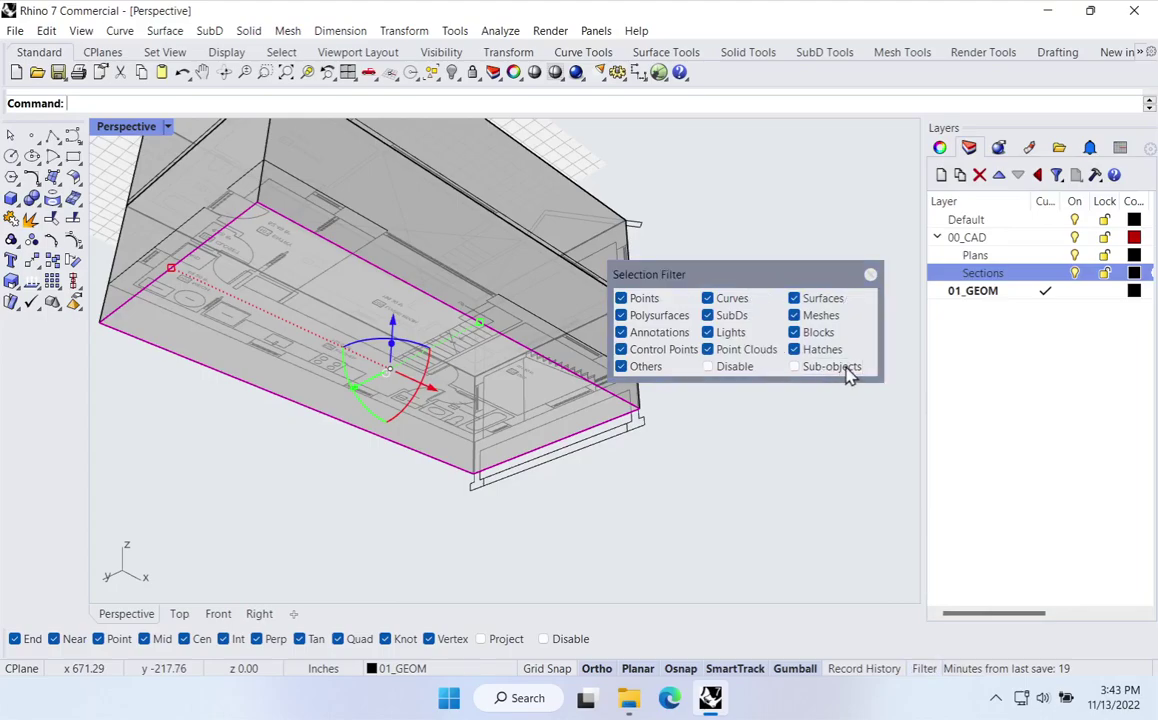
left_click(853, 370)
left_click(853, 370)
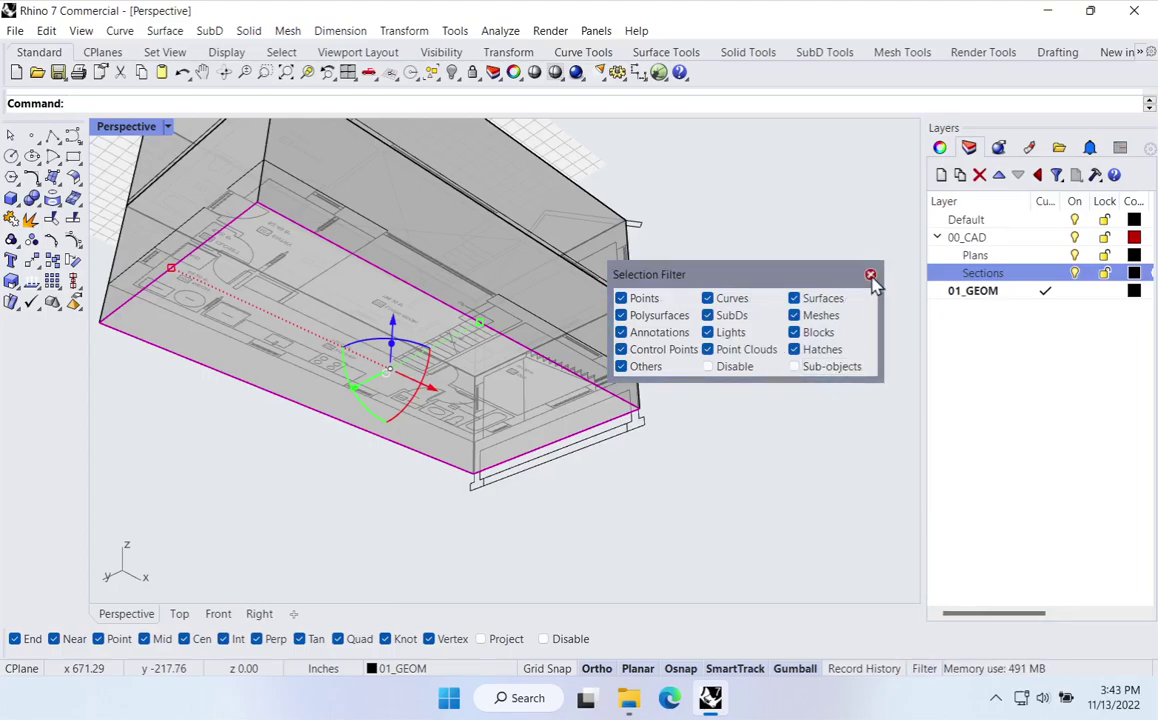
left_click(870, 275)
left_click(675, 455)
Step: Select the lower volume's bottom face and pull it straight down well below the foundation drawing
right_click_drag(592, 440, 628, 424, "shift")
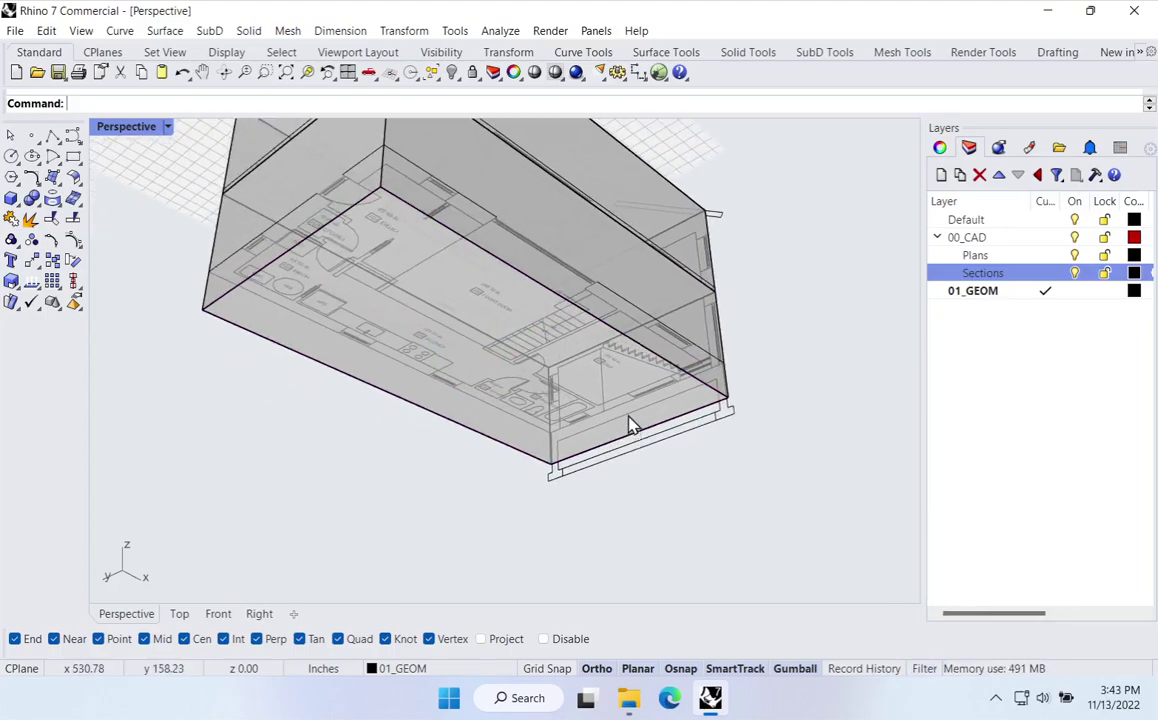
left_click(455, 418)
left_click_drag(445, 283, 453, 376)
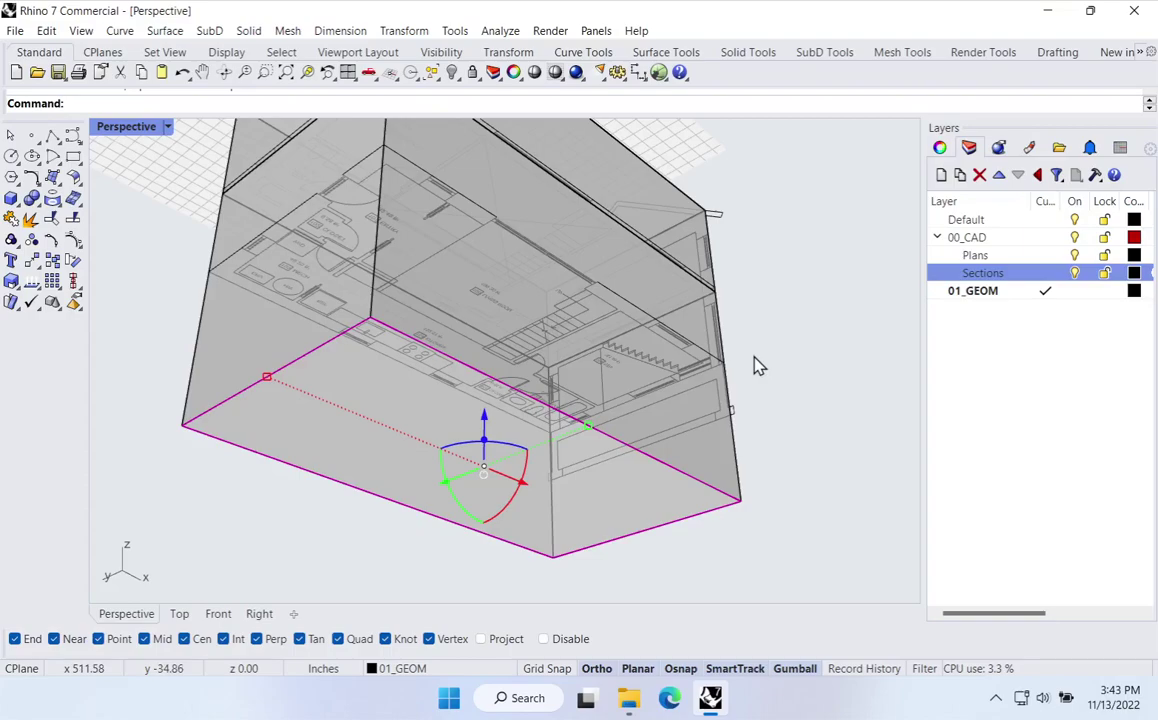
Step: Move the bottom face vertically, from its corner up to the underside of the ground floor slab in the section drawing
type("m")
key("Return")
type("v")
key("Return")
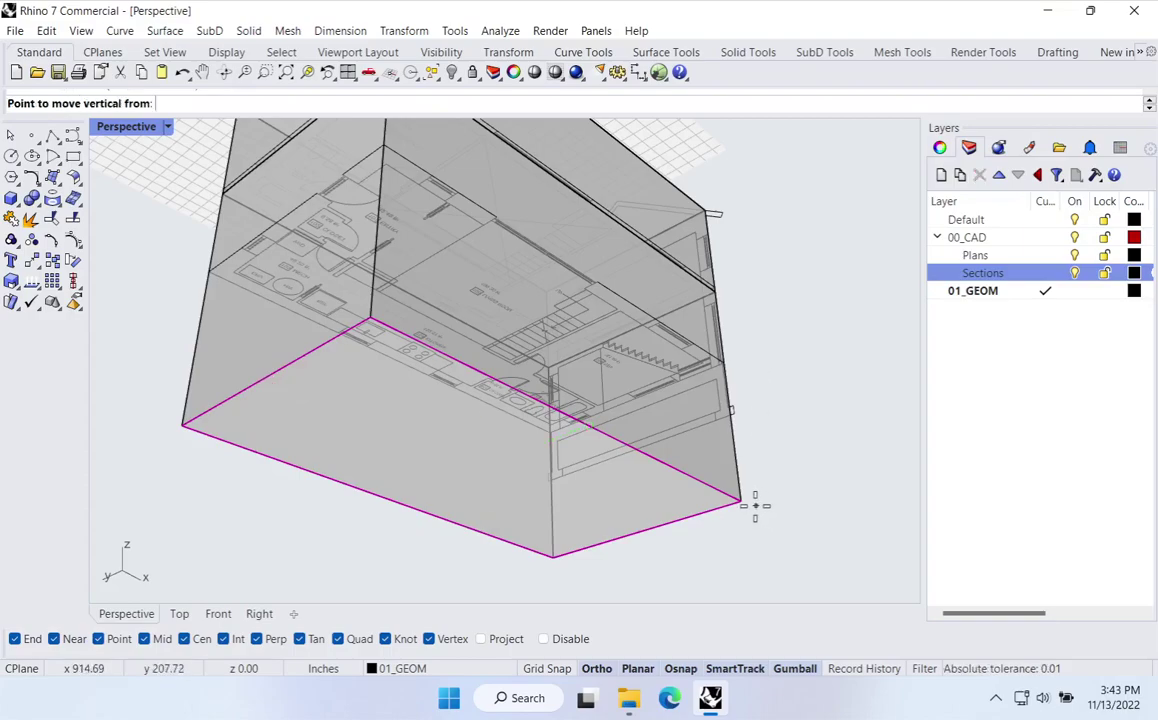
left_click(748, 502)
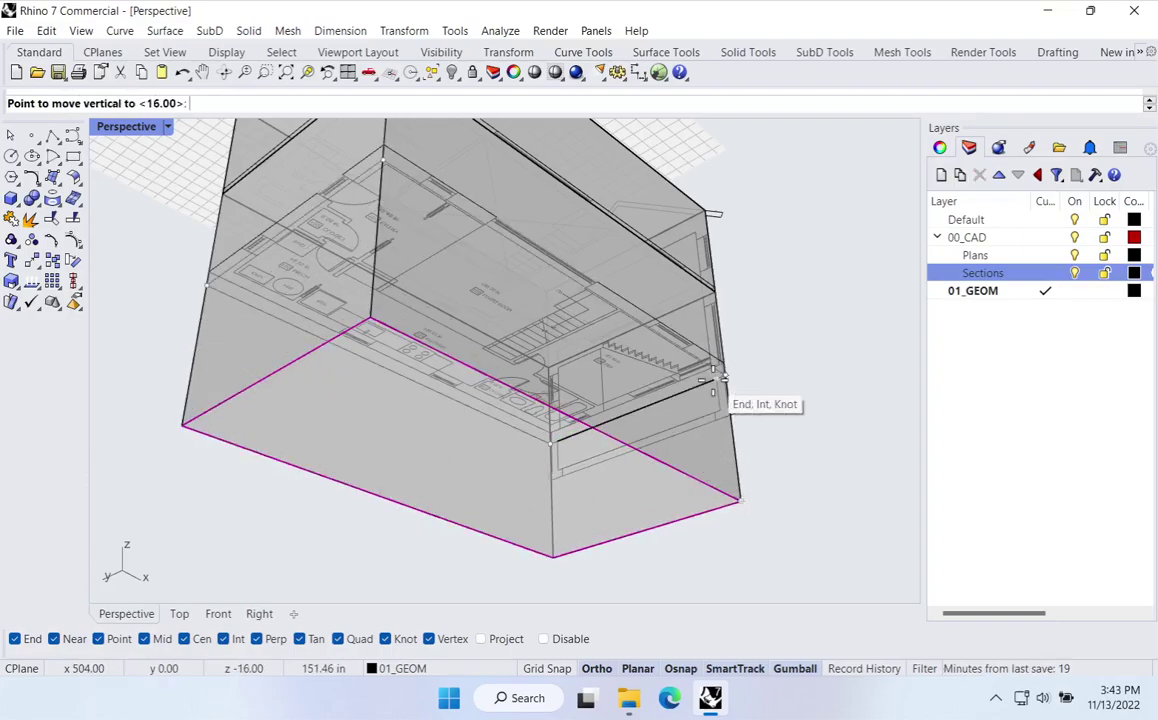
left_click(722, 392)
left_click(766, 406)
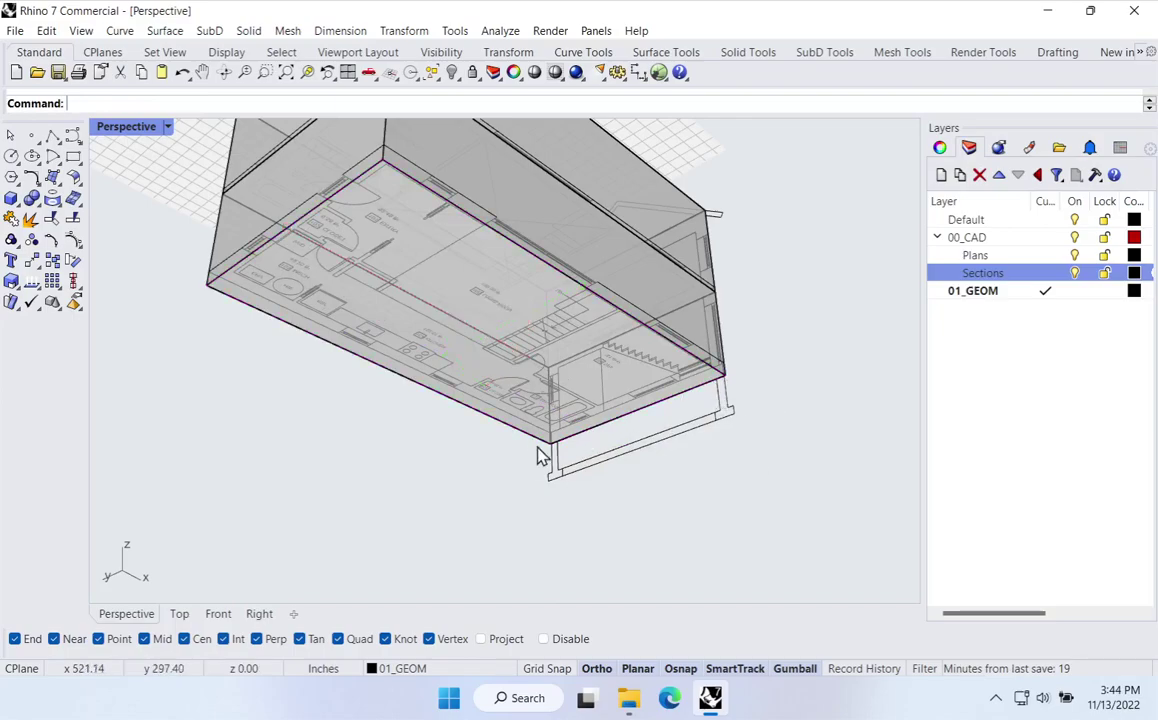
Step: Check the lower and upper volumes against the section drawing in the Right view, from the floor slab to the roof
double_click(147, 130)
double_click(525, 372)
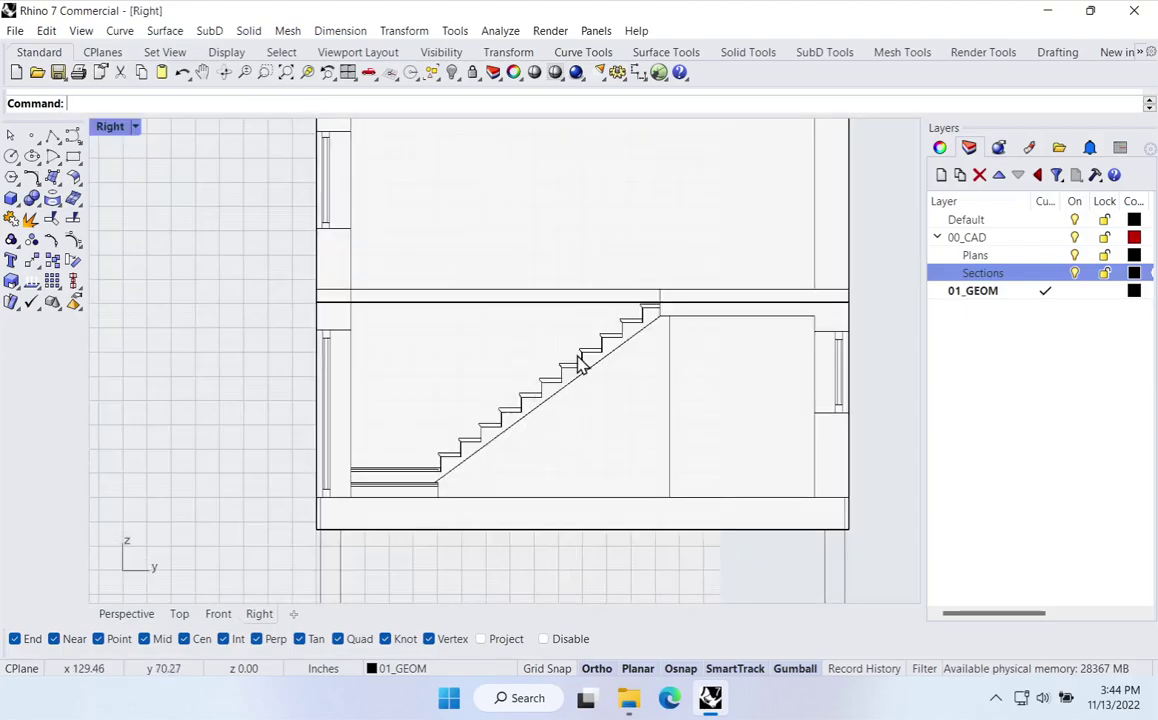
left_click(333, 383)
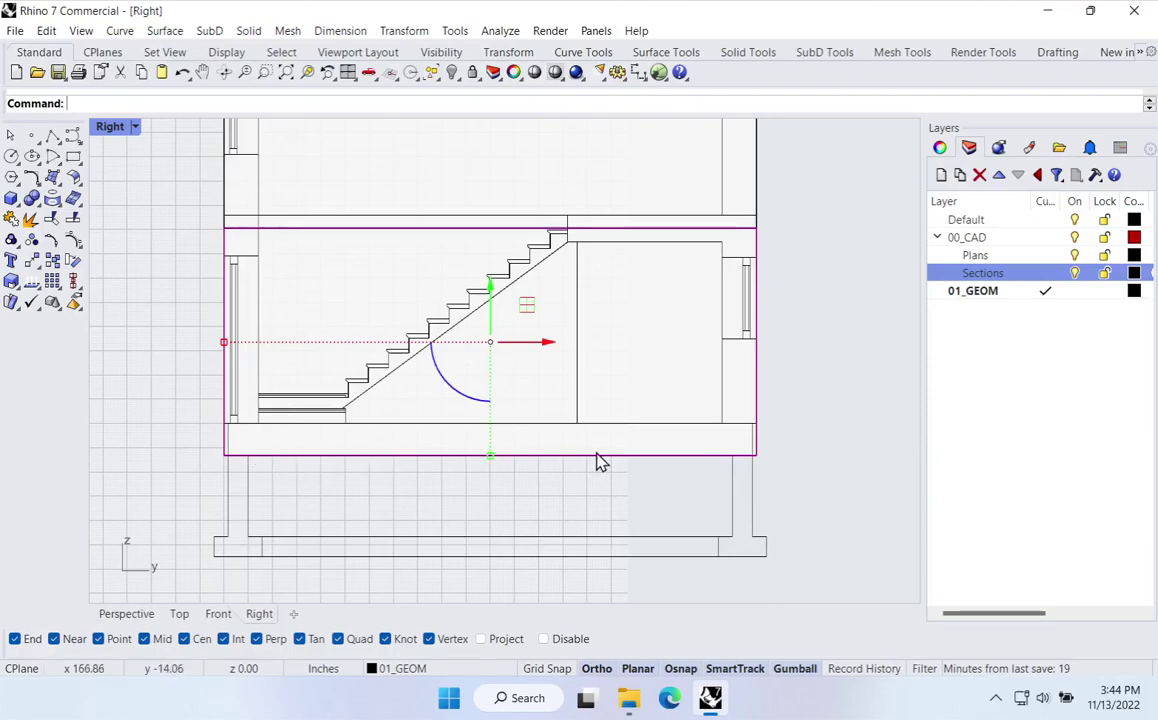
right_click_drag(563, 253, 549, 497)
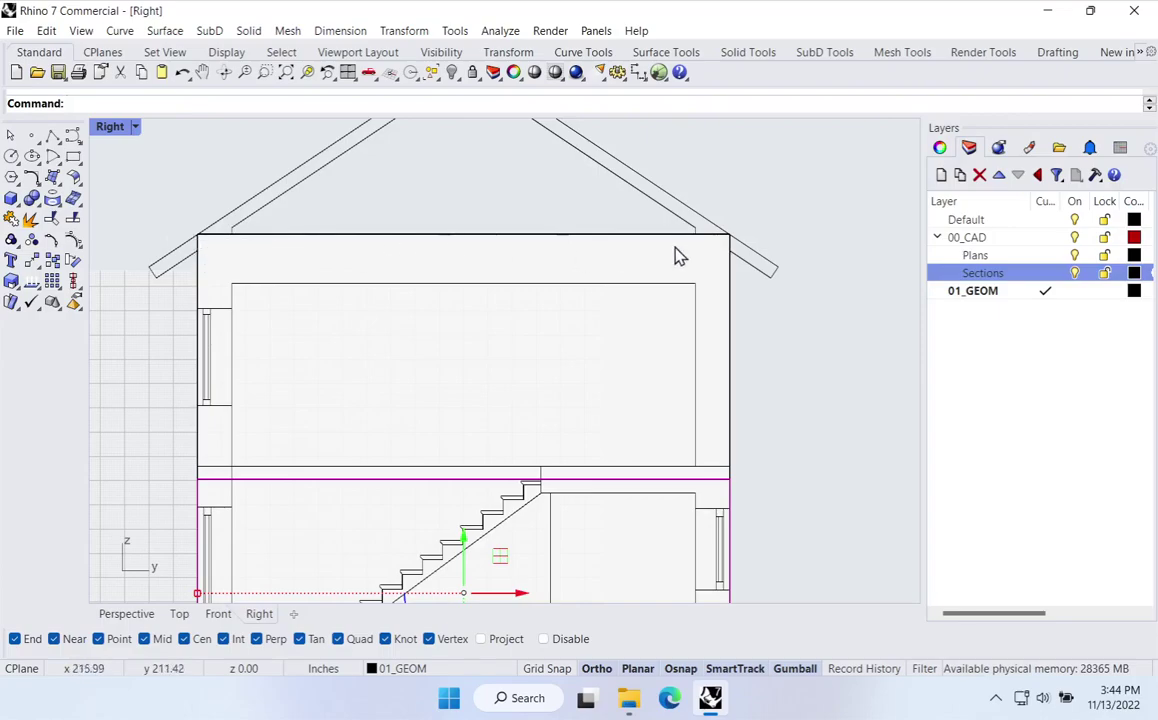
key("Up")
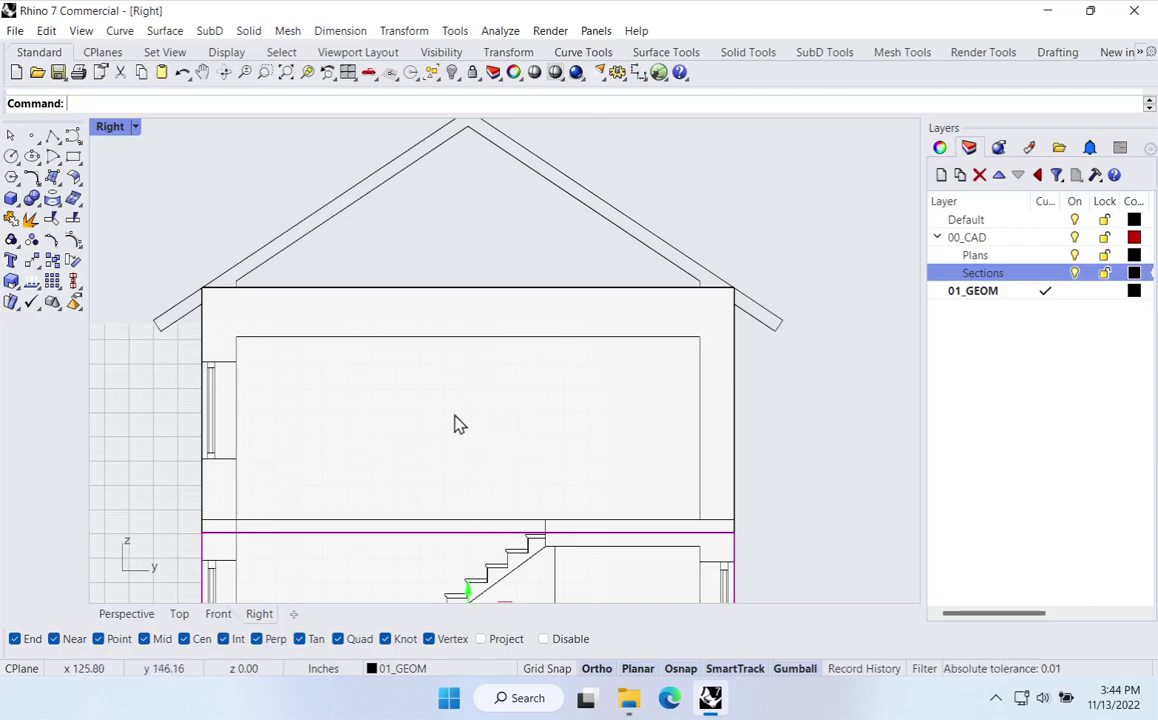
Step: Return to the Perspective view, clear the selection and inspect the two stacked floor volumes from several sides
double_click(112, 128)
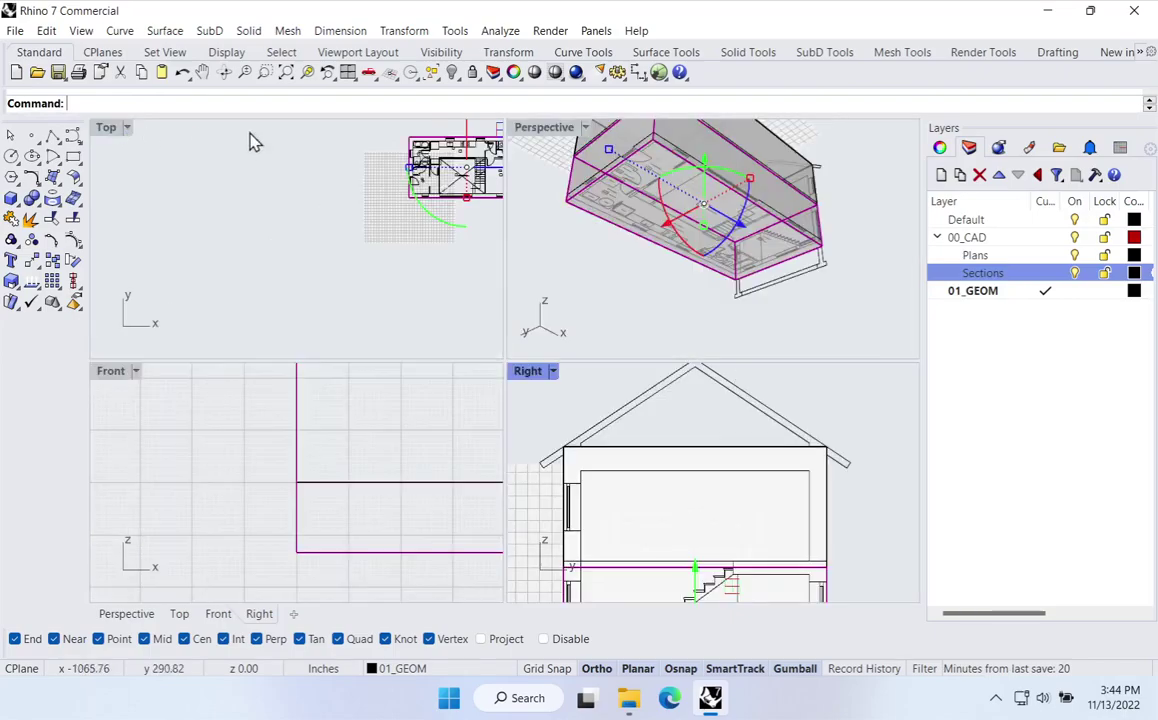
double_click(565, 128)
key("Escape")
right_click_drag(770, 186, 587, 320)
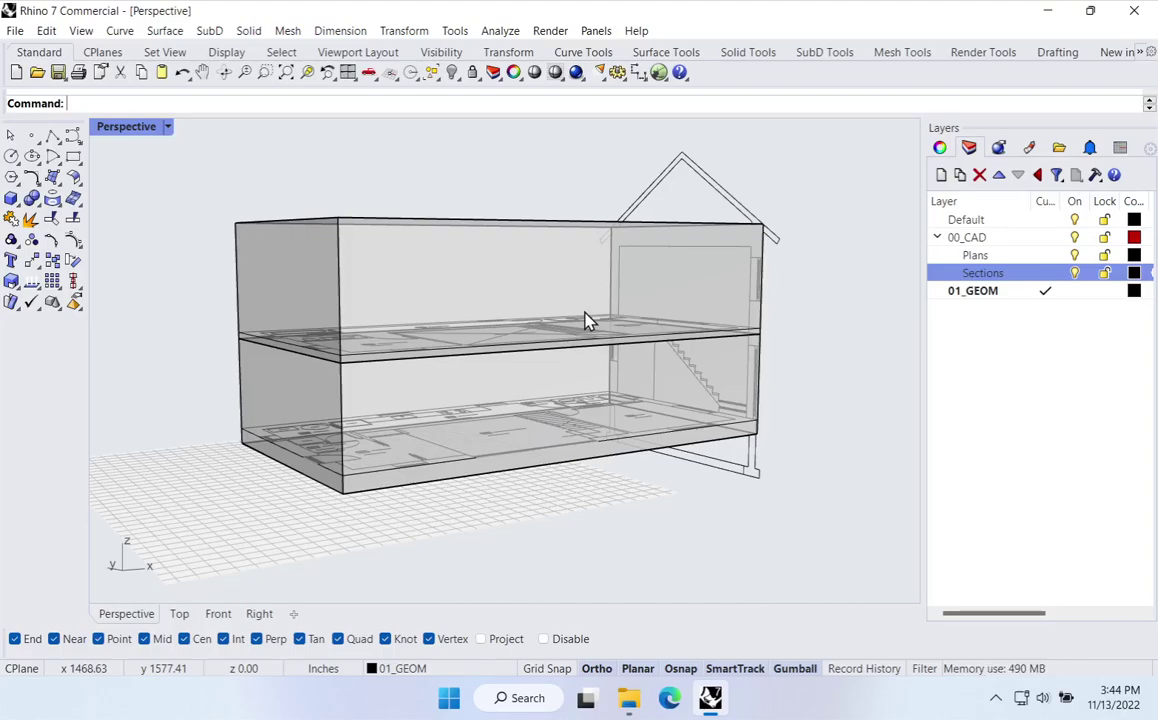
right_click_drag(685, 344, 809, 331)
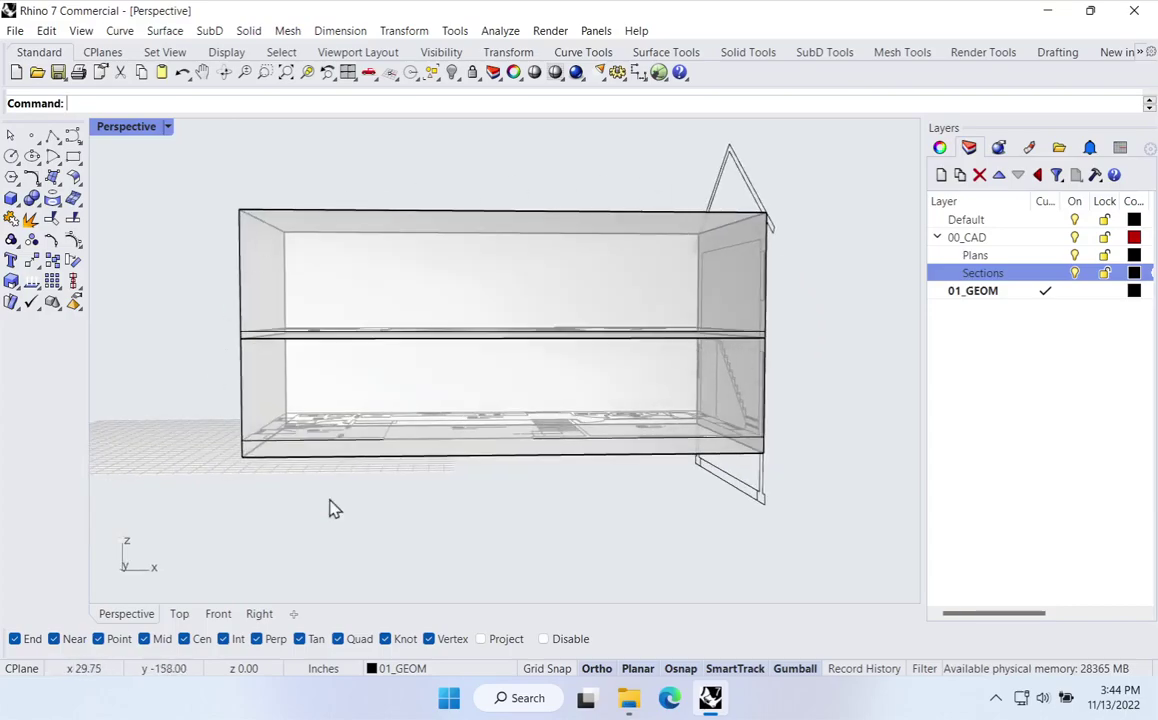
right_click_drag(667, 305, 690, 272)
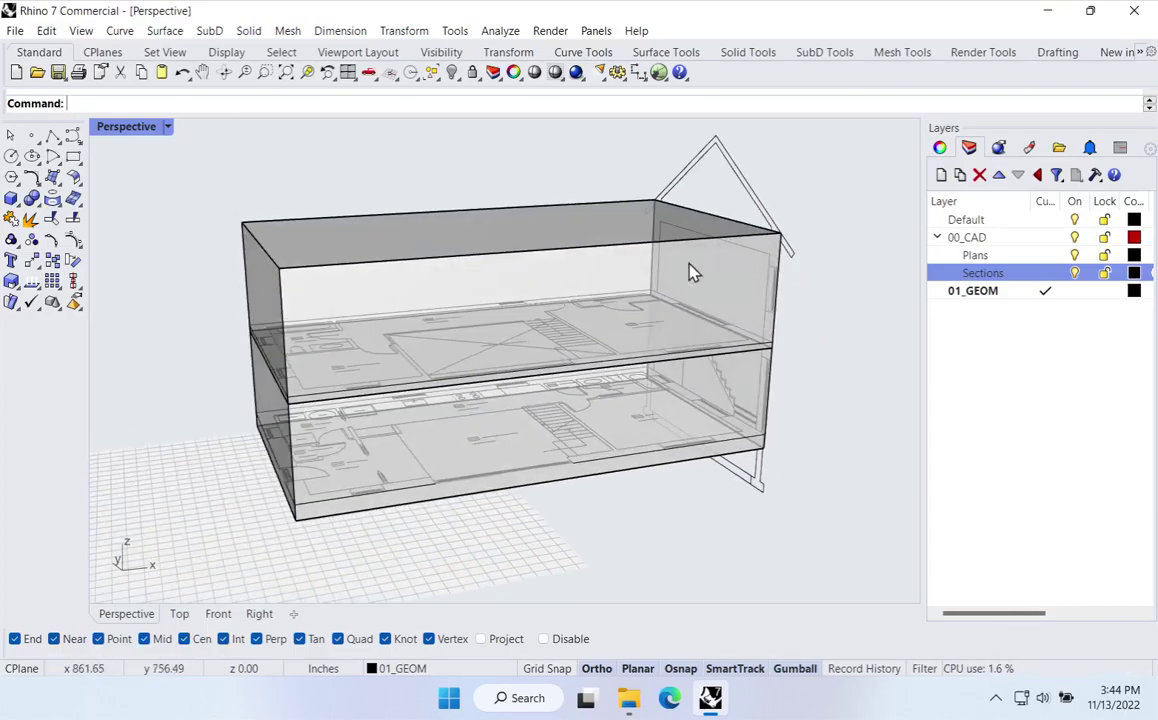
Step: Open Grasshopper and place its window on the opposite side of the screen, keeping the Layers list visible
left_click(660, 74)
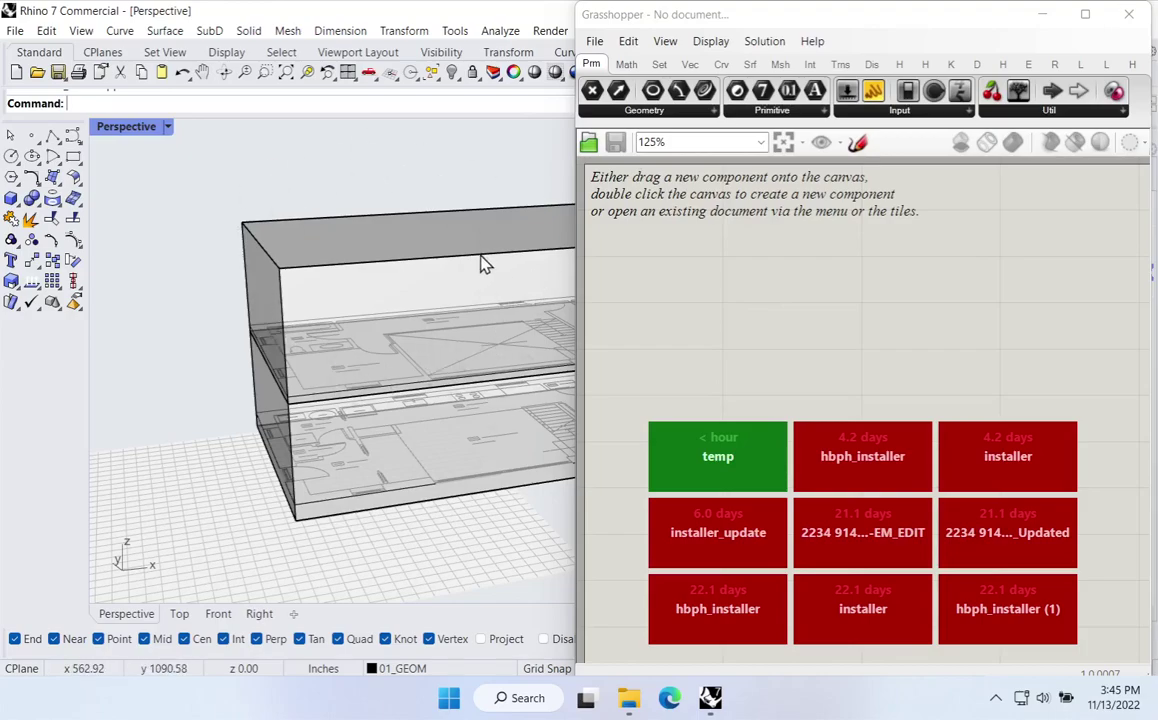
right_click_drag(530, 300, 397, 298)
scroll(397, 298, "down", 2)
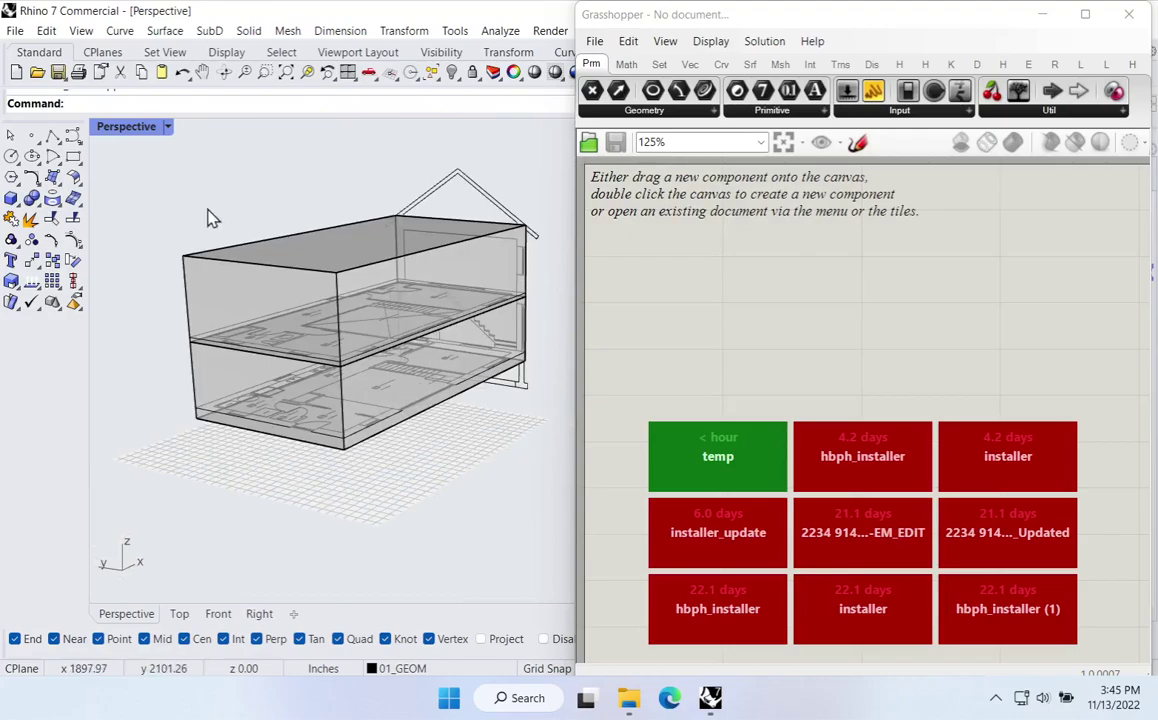
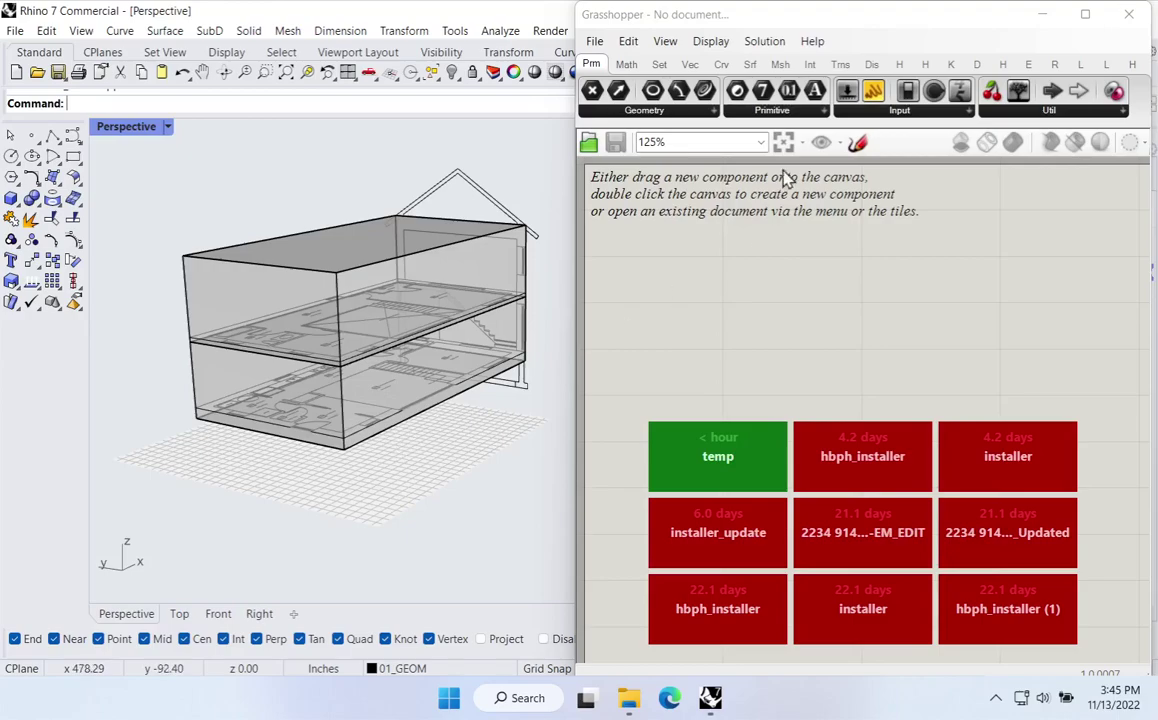
left_click_drag(912, 16, 346, 26)
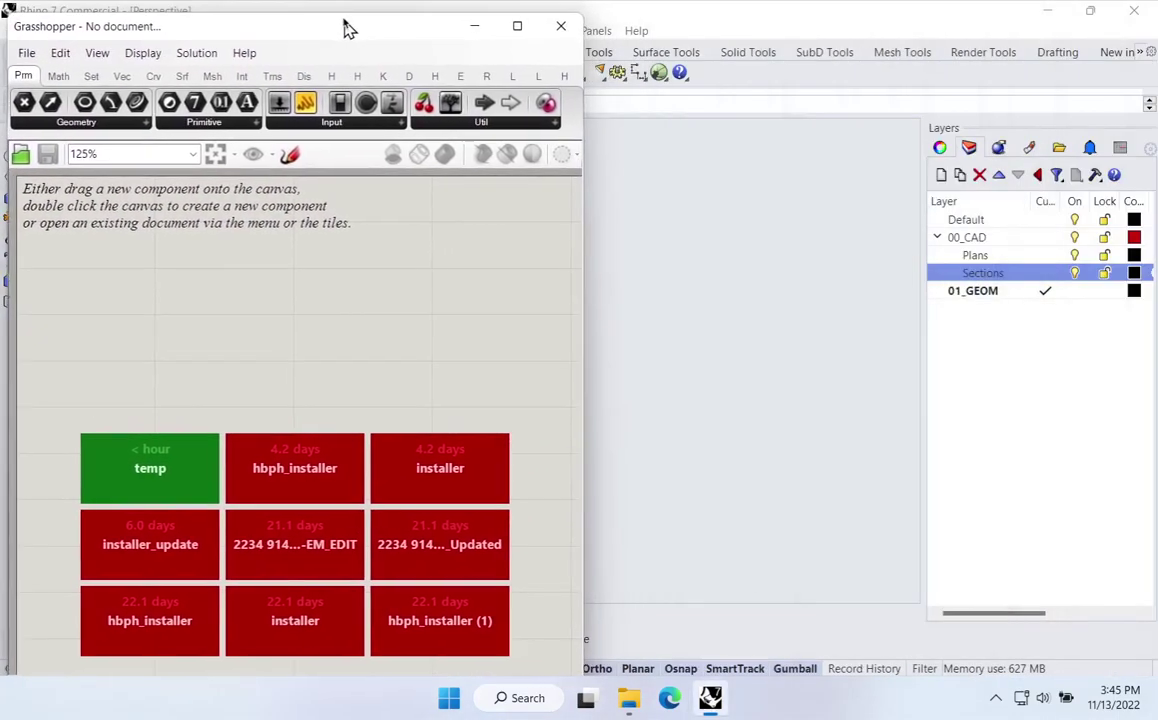
Step: Bring the building into the free part of the viewport and select the upper floor volume
right_click_drag(660, 385, 855, 272)
left_click(856, 268)
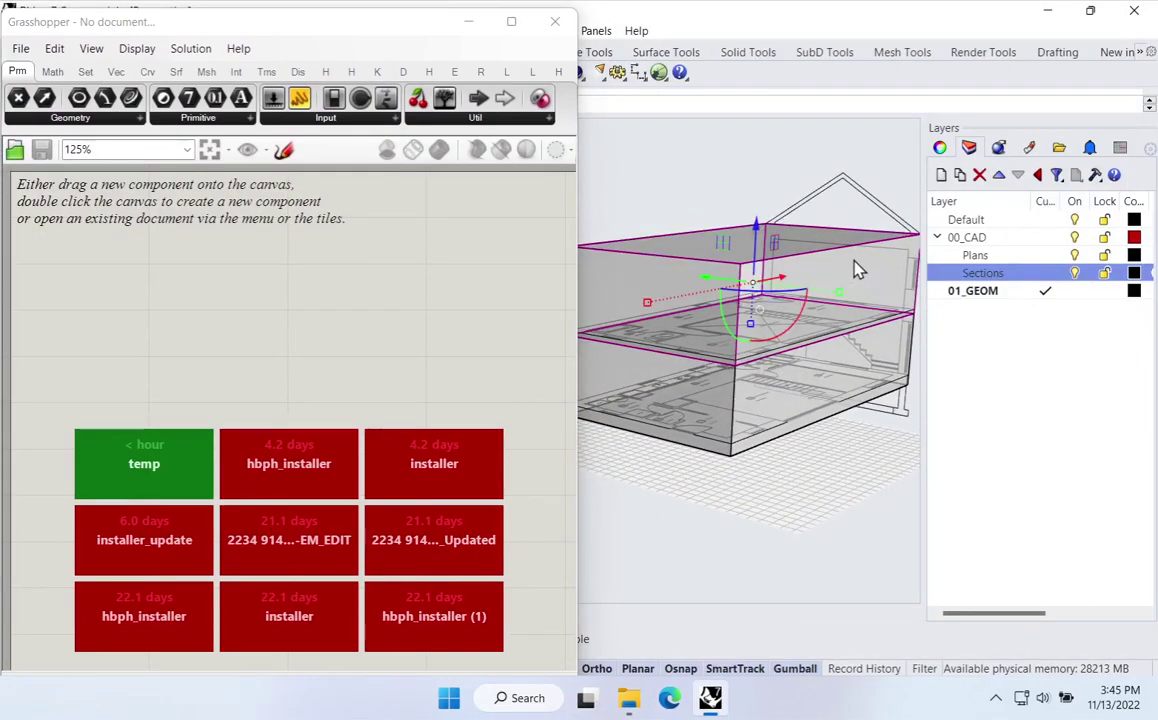
left_click(875, 276)
left_click(880, 300)
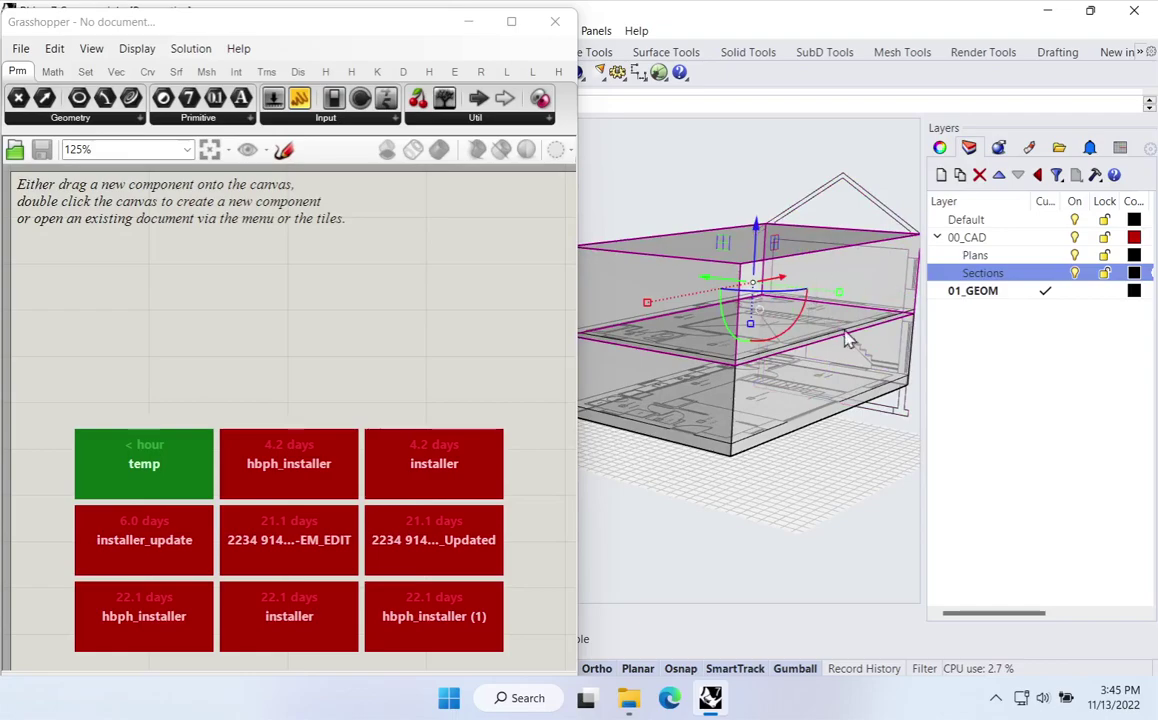
double_click(161, 308)
type("p")
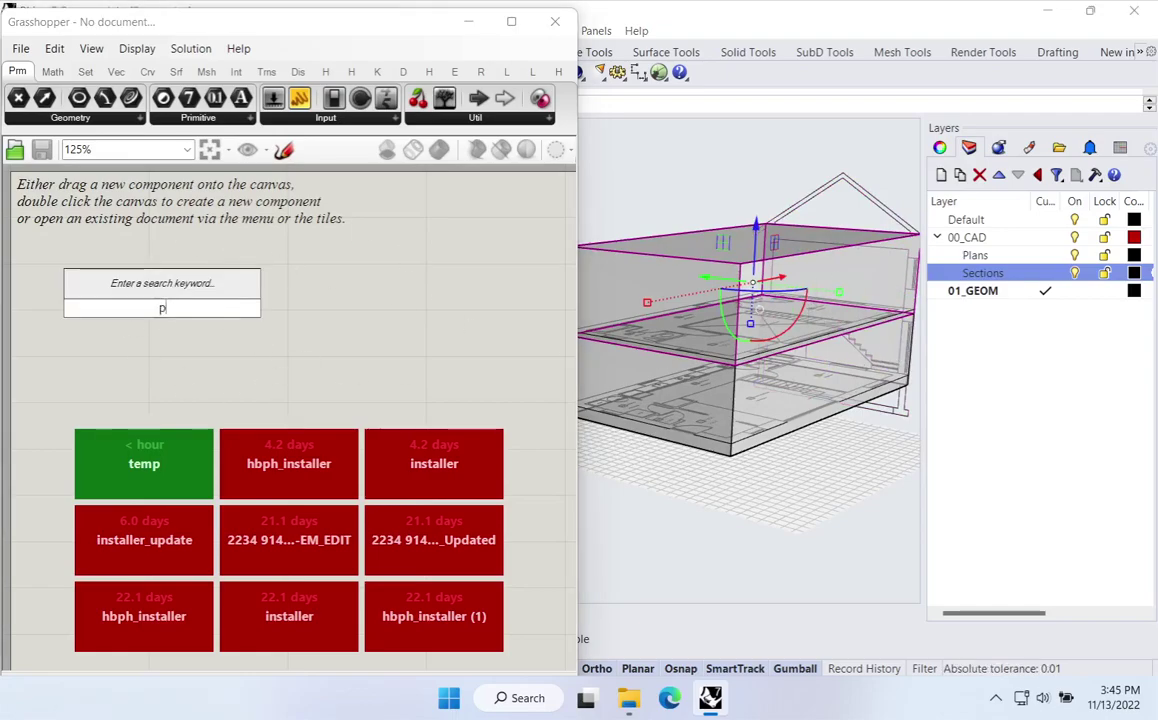
type("ip")
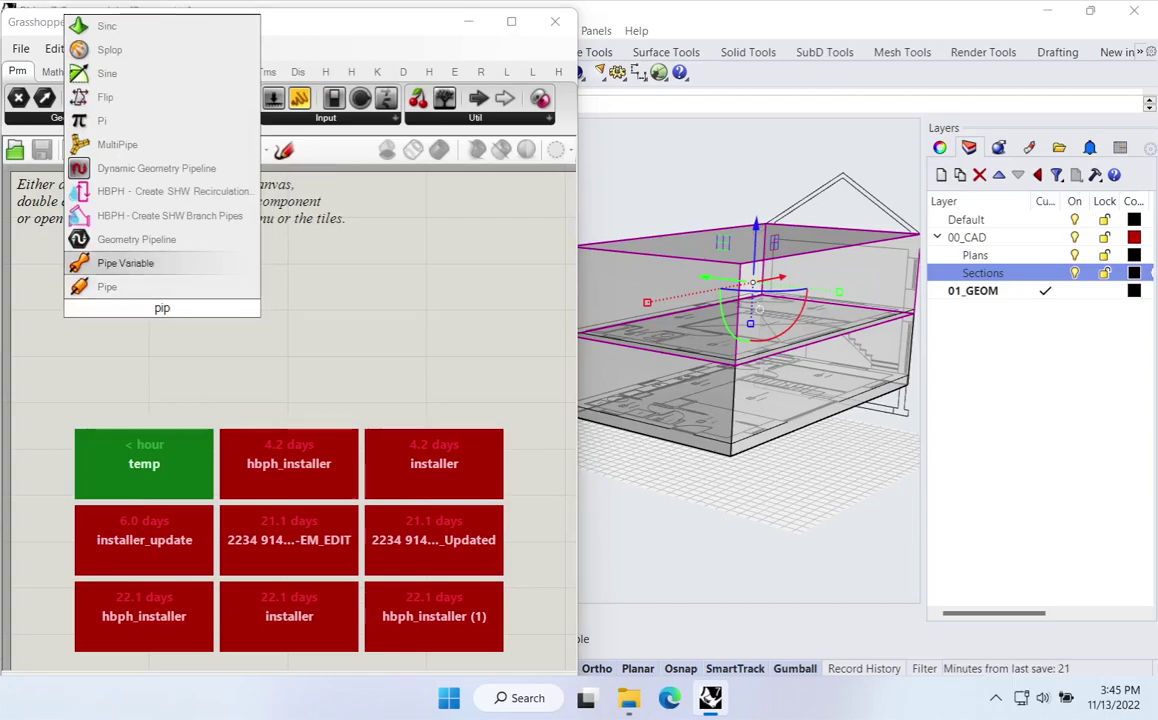
key("Escape")
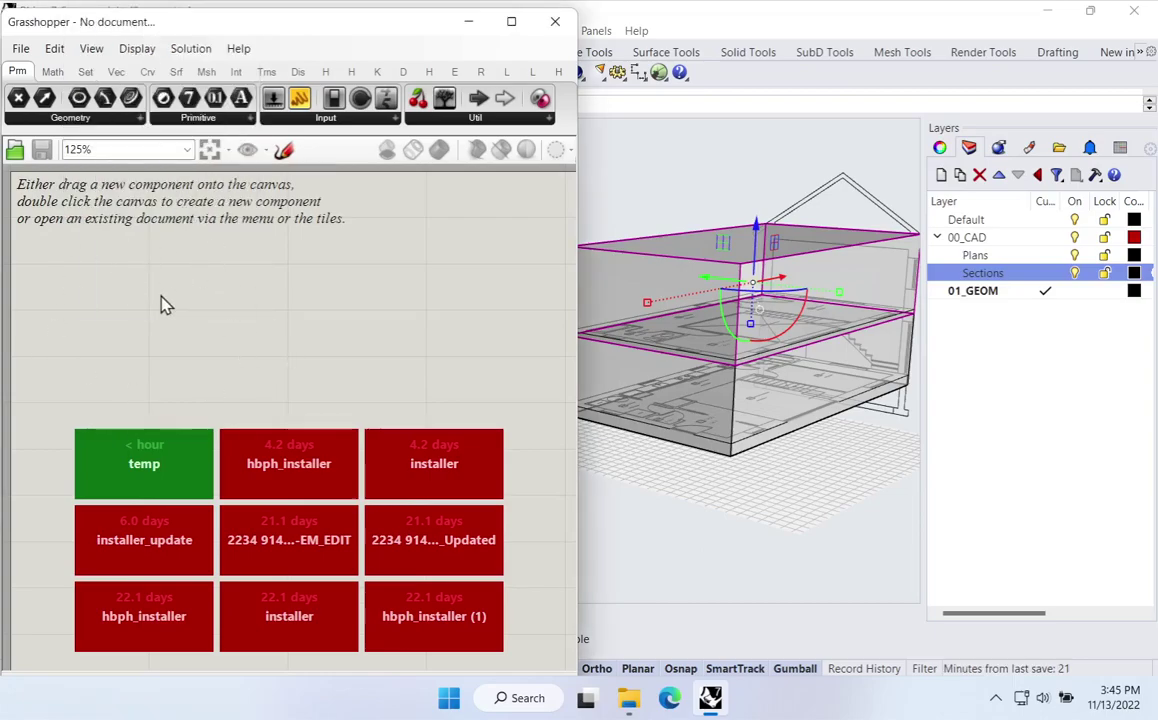
Step: Search the Grasshopper components for "pipel" and place a Geometry Pipeline on the canvas
double_click(161, 297)
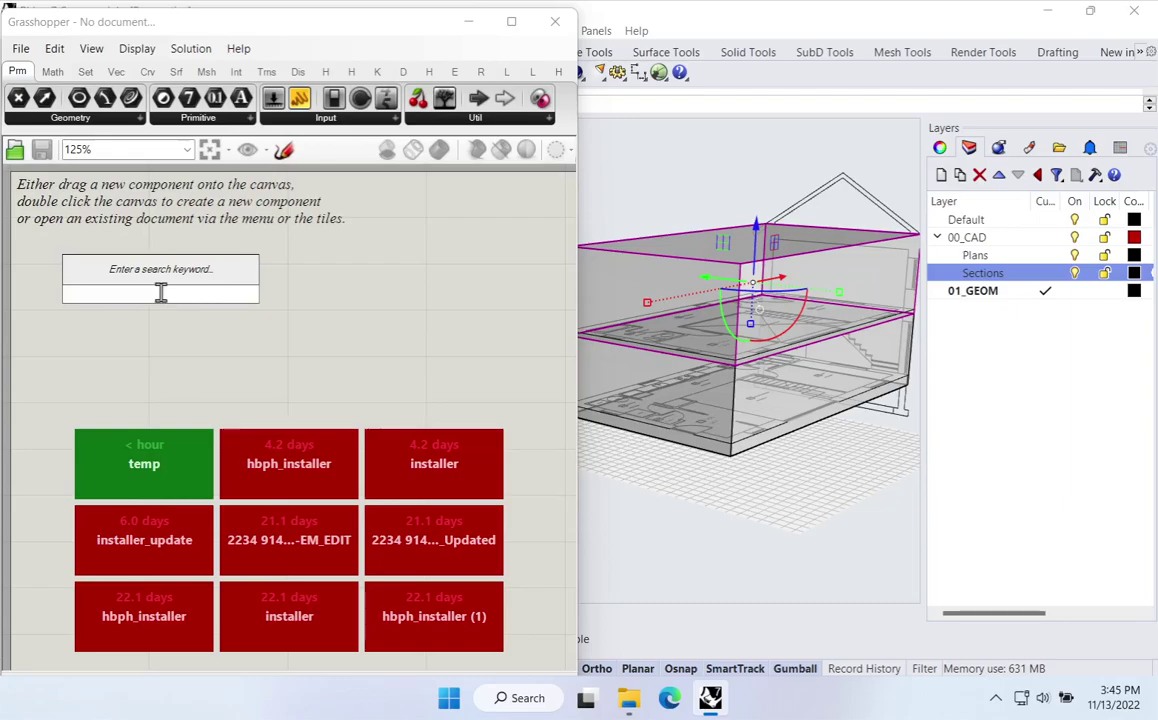
type("pipel")
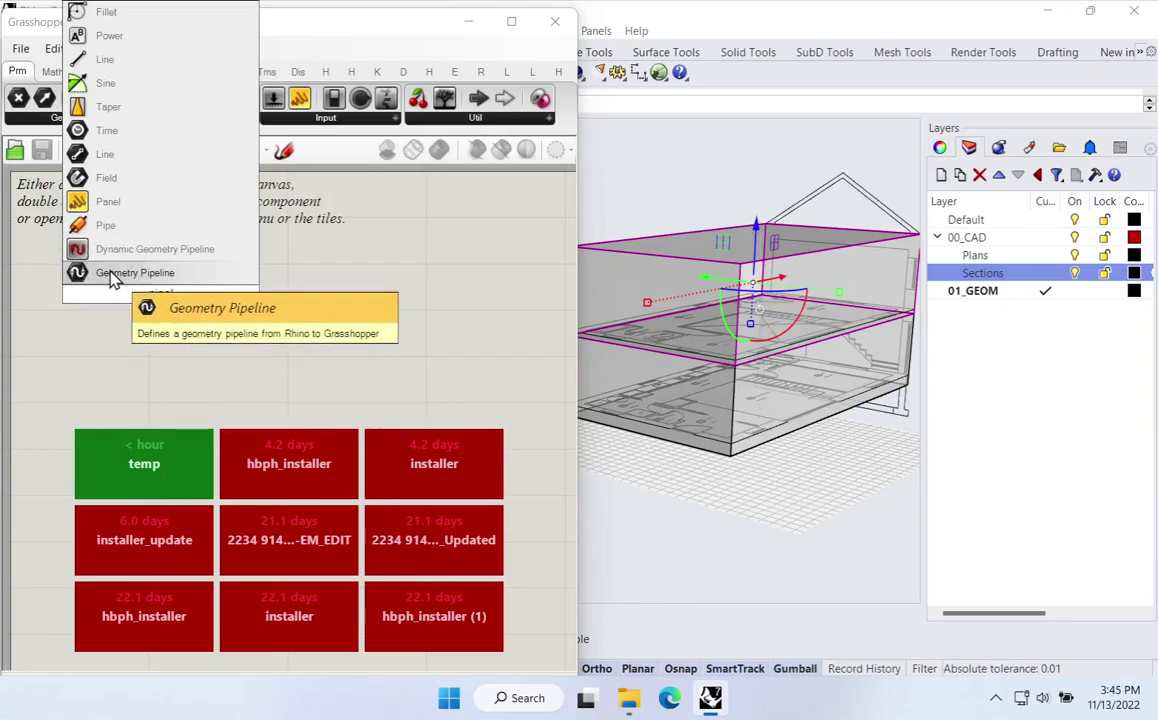
left_click(111, 277)
mouse_move(215, 292)
left_mouse_down()
mouse_move(262, 304)
mouse_move(238, 308)
mouse_move(237, 284)
left_mouse_up()
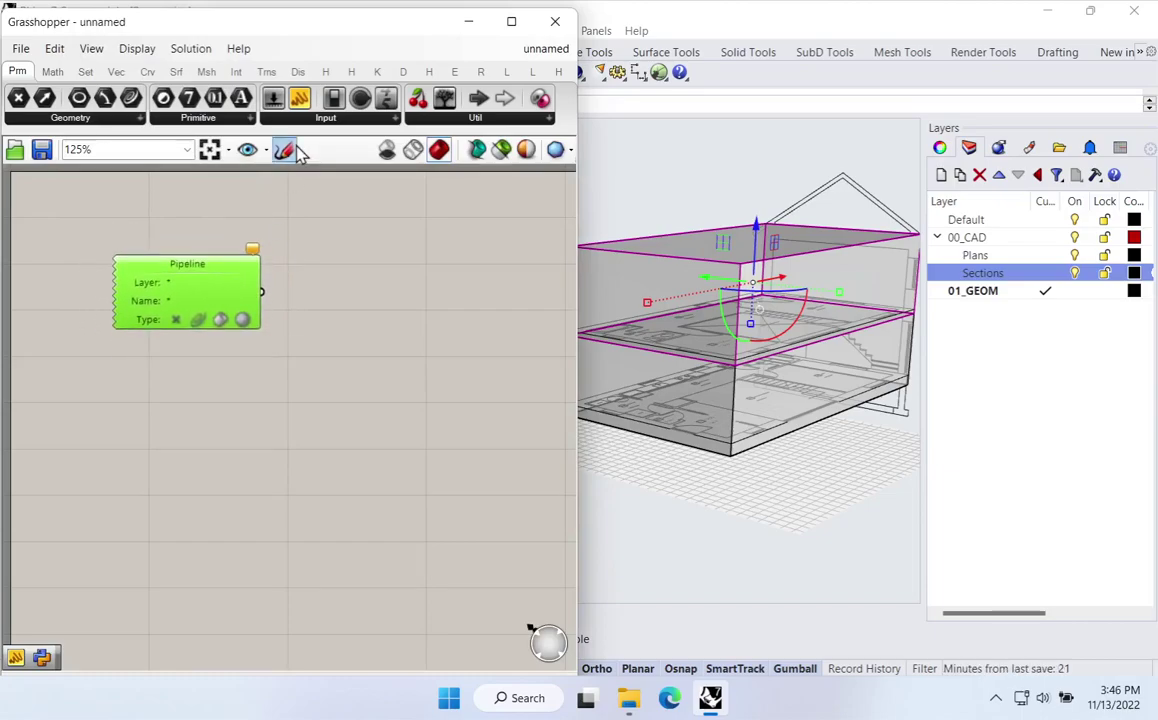
Step: Expand the Grasshopper component ribbon to two rows of icons and look through the Input components
left_click_drag(292, 128, 290, 157)
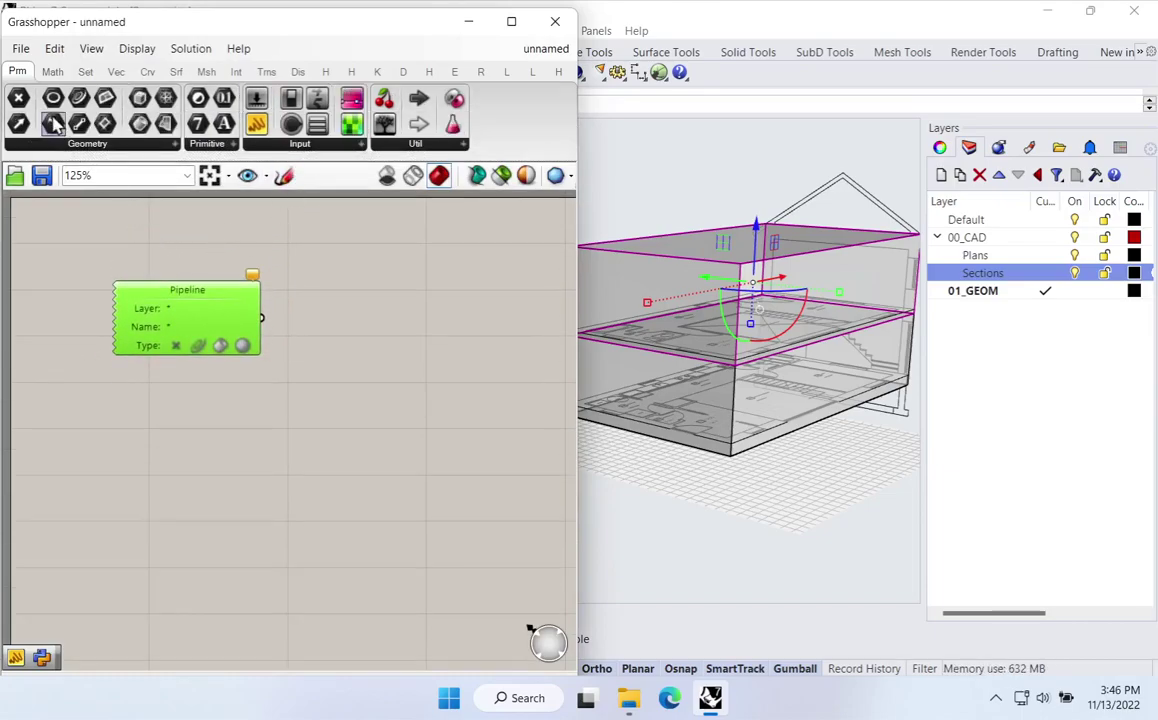
left_click(317, 146)
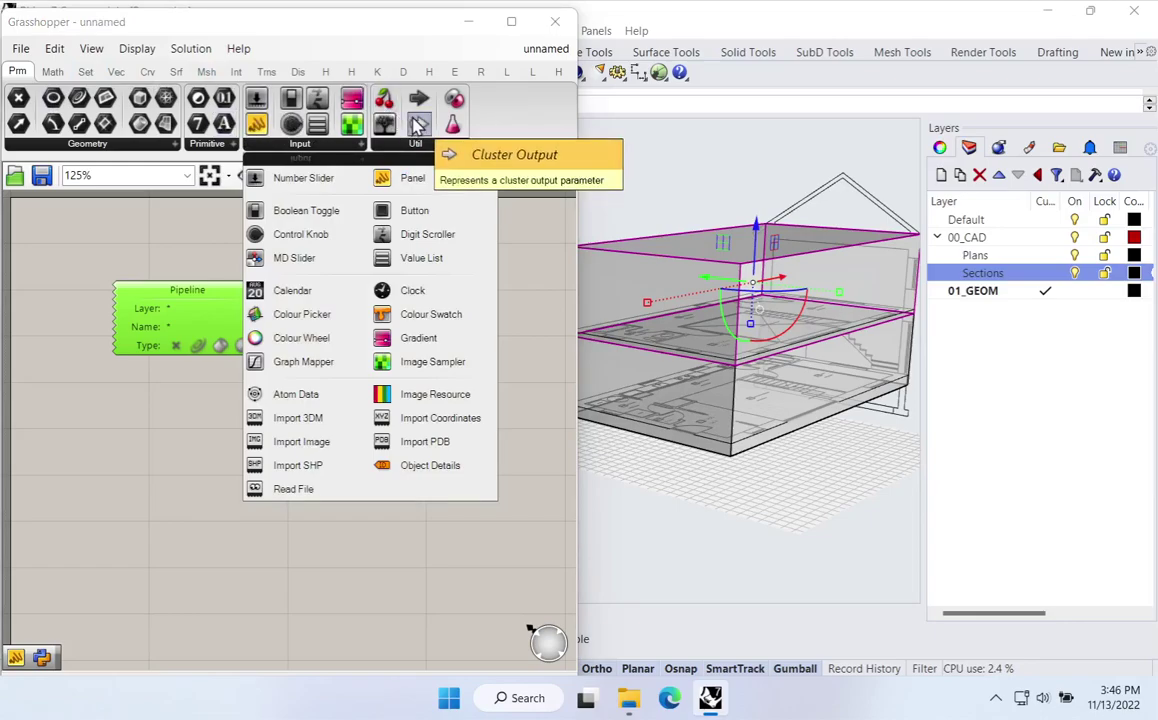
left_click(142, 235)
double_click(220, 412)
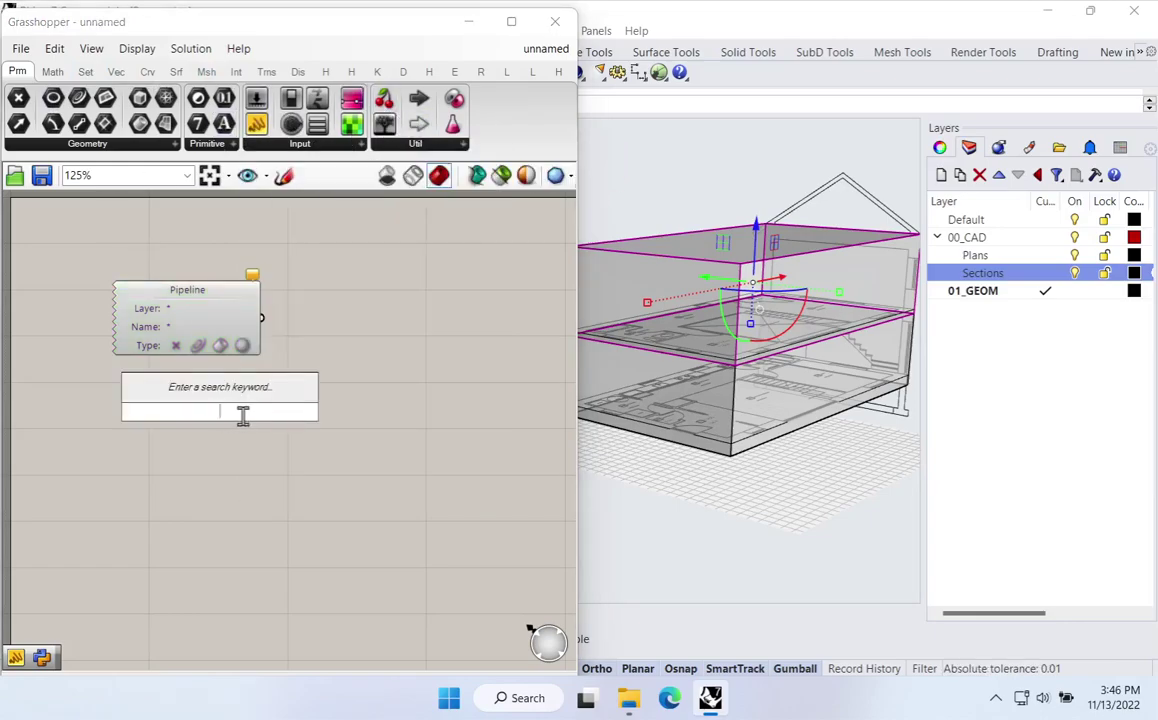
Step: Reposition the Pipeline component slightly on the canvas and set its layer filter to 01_GEOM
left_click(197, 338)
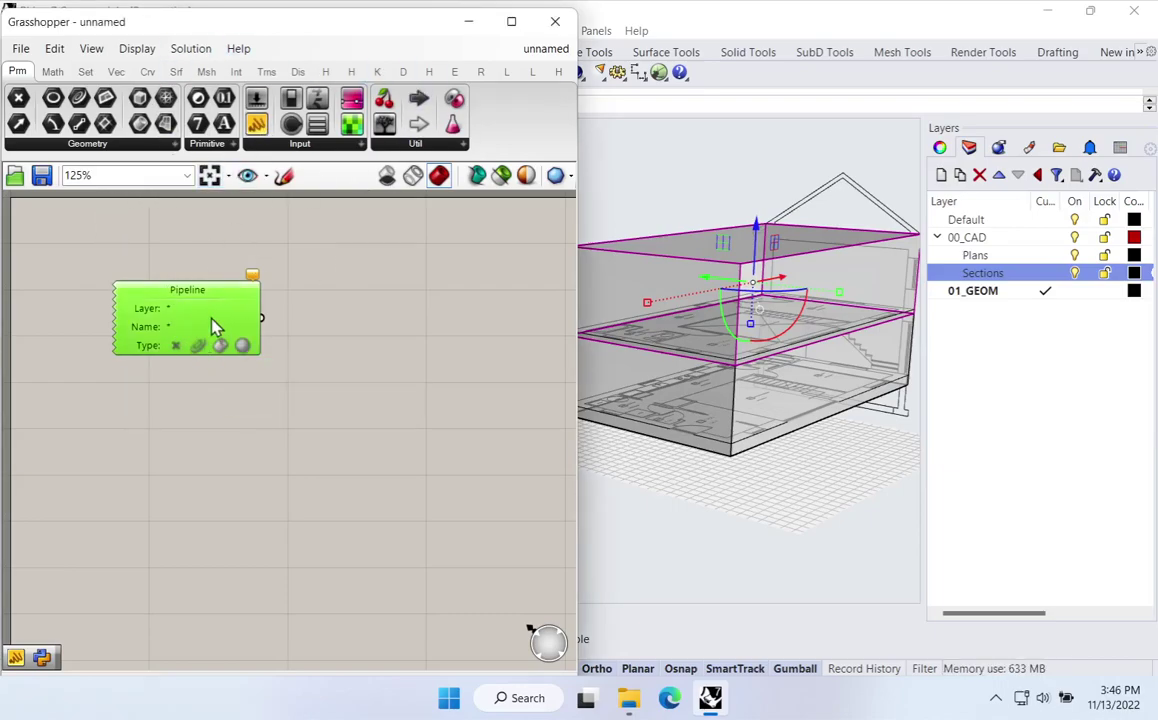
left_click_drag(234, 340, 240, 310)
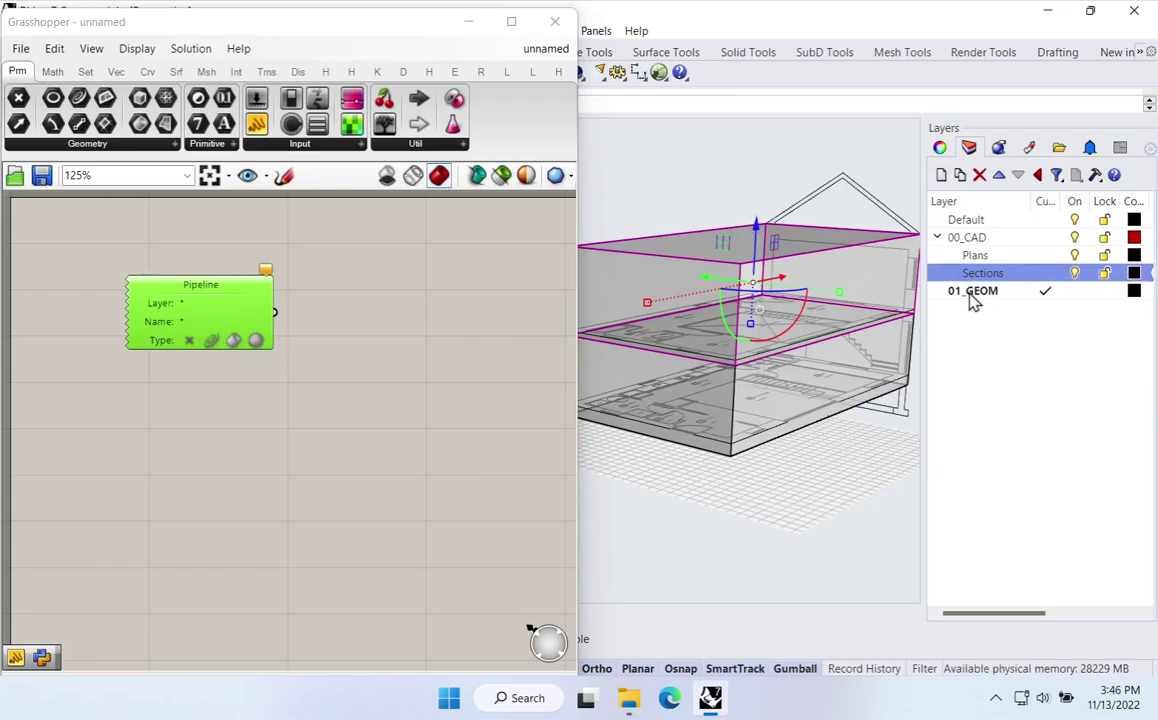
double_click(183, 305)
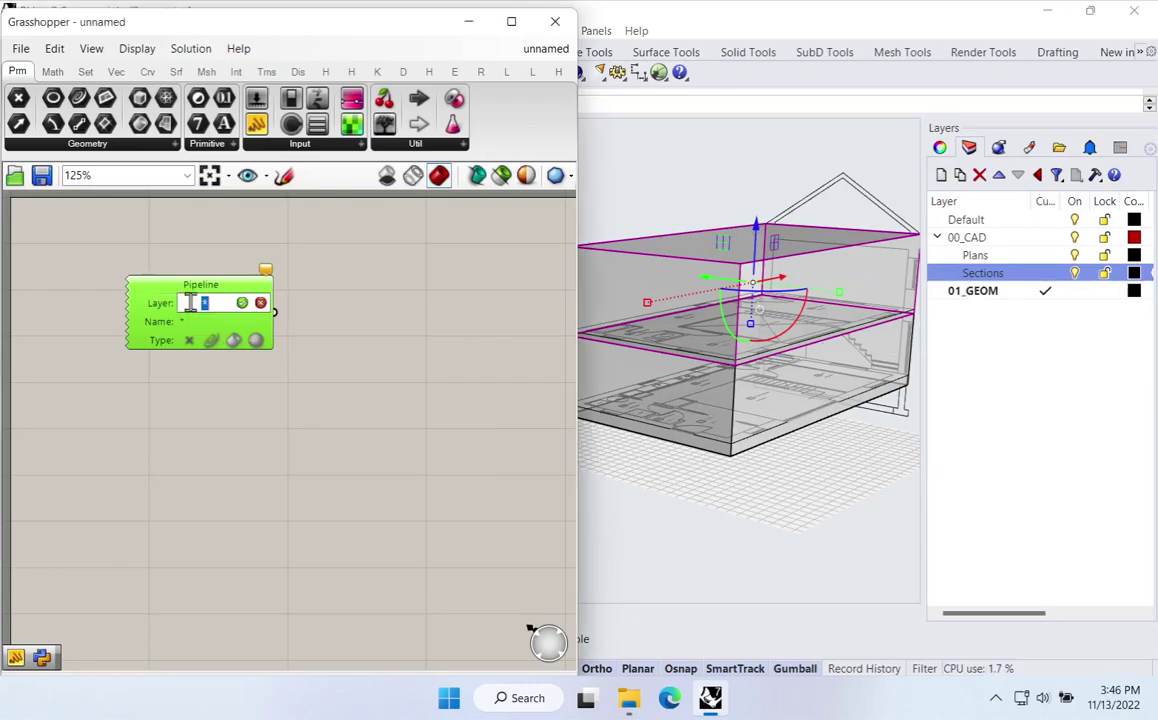
type("01")
key("BackSpace")
type("_GEOM")
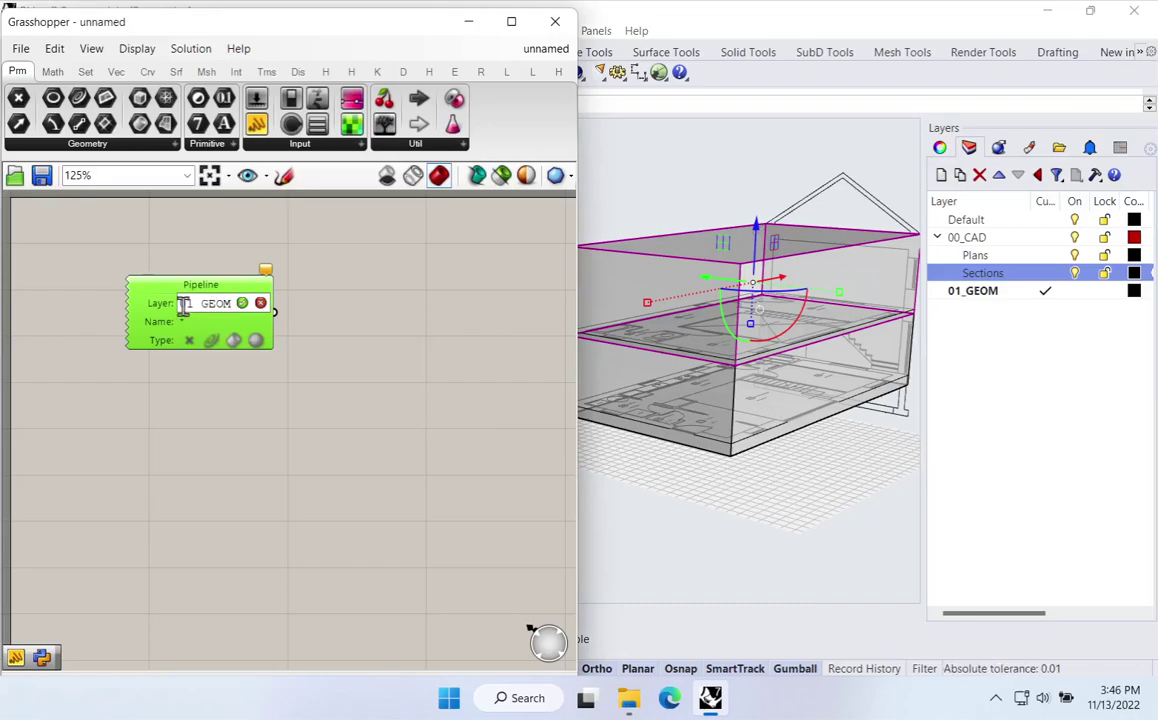
left_click(242, 302)
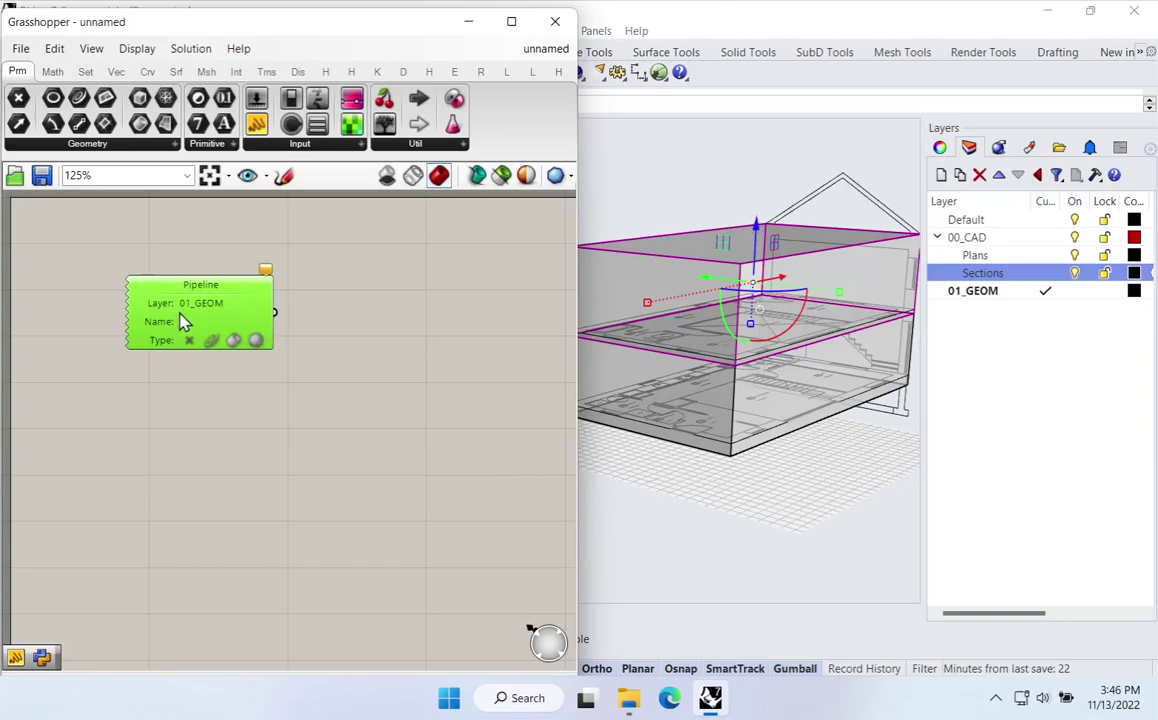
Step: Set the Pipeline's name filter to * and read the warning attached to the component
left_click(975, 352)
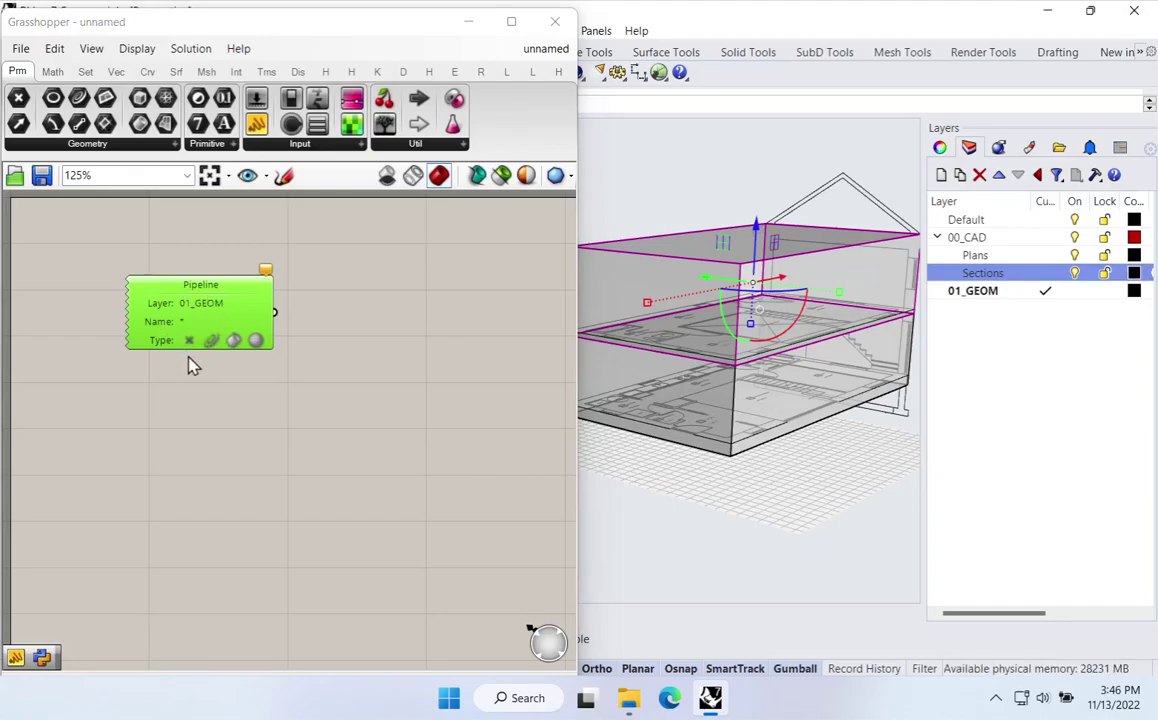
left_click(266, 271)
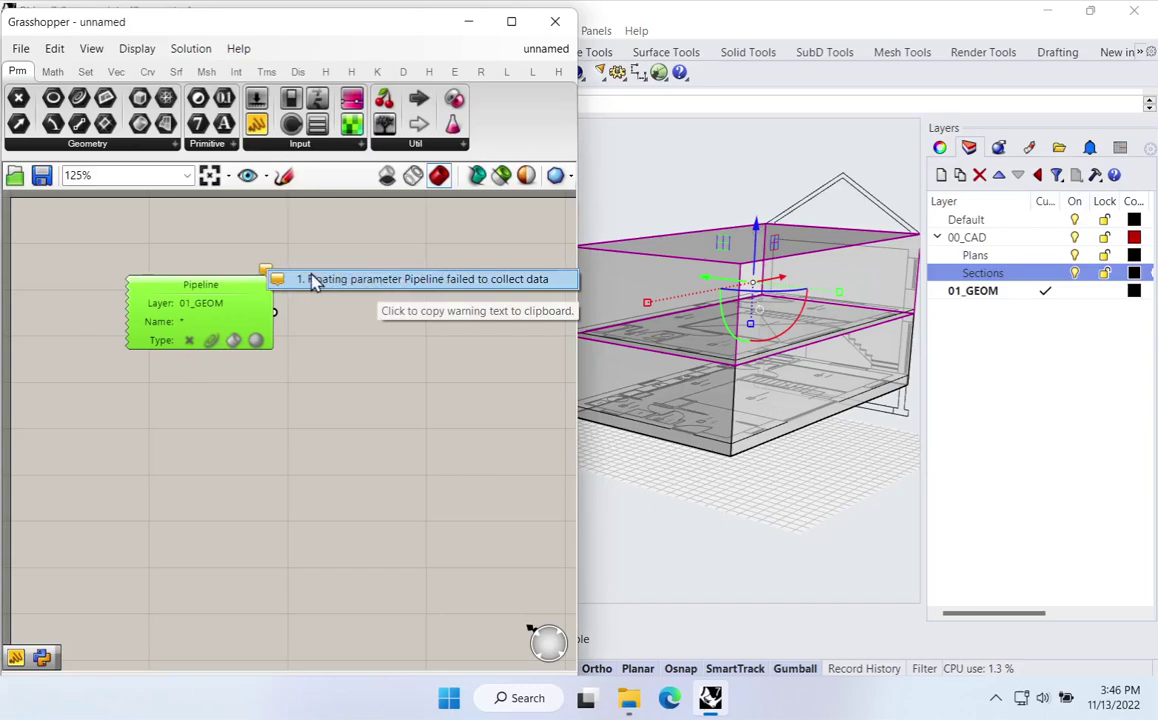
left_click(358, 364)
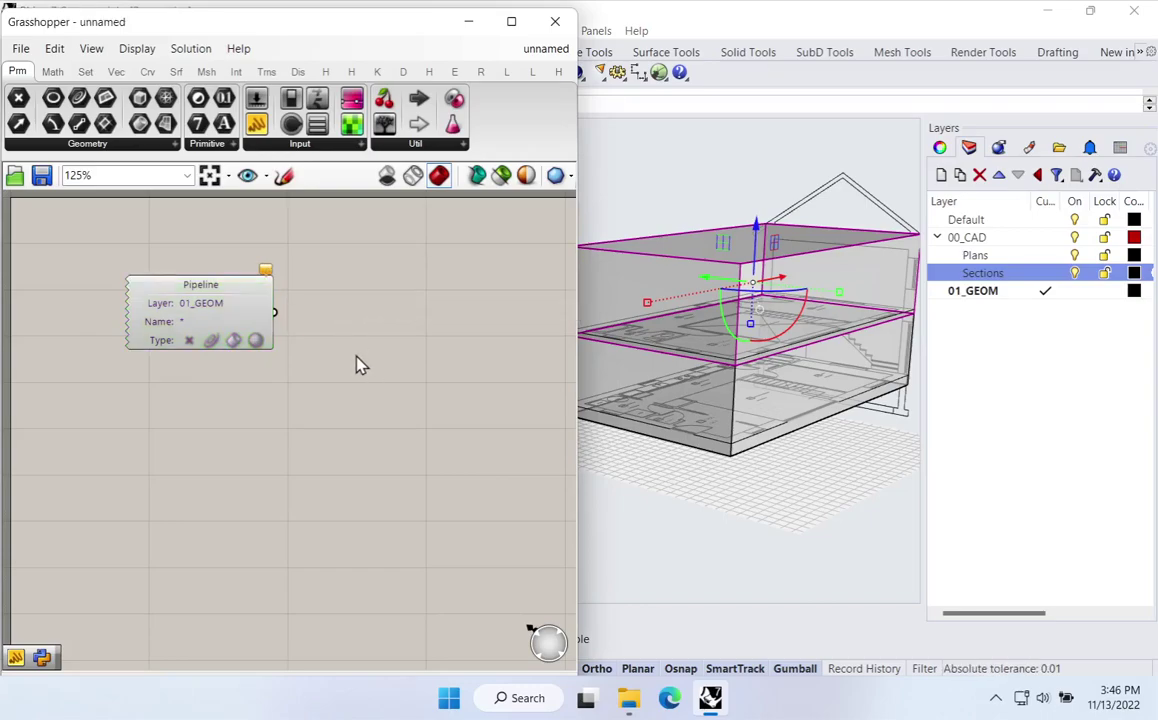
Step: Place a Panel beside the Pipeline component and connect the Pipeline's output to it
double_click(358, 364)
type("panel")
key("Return")
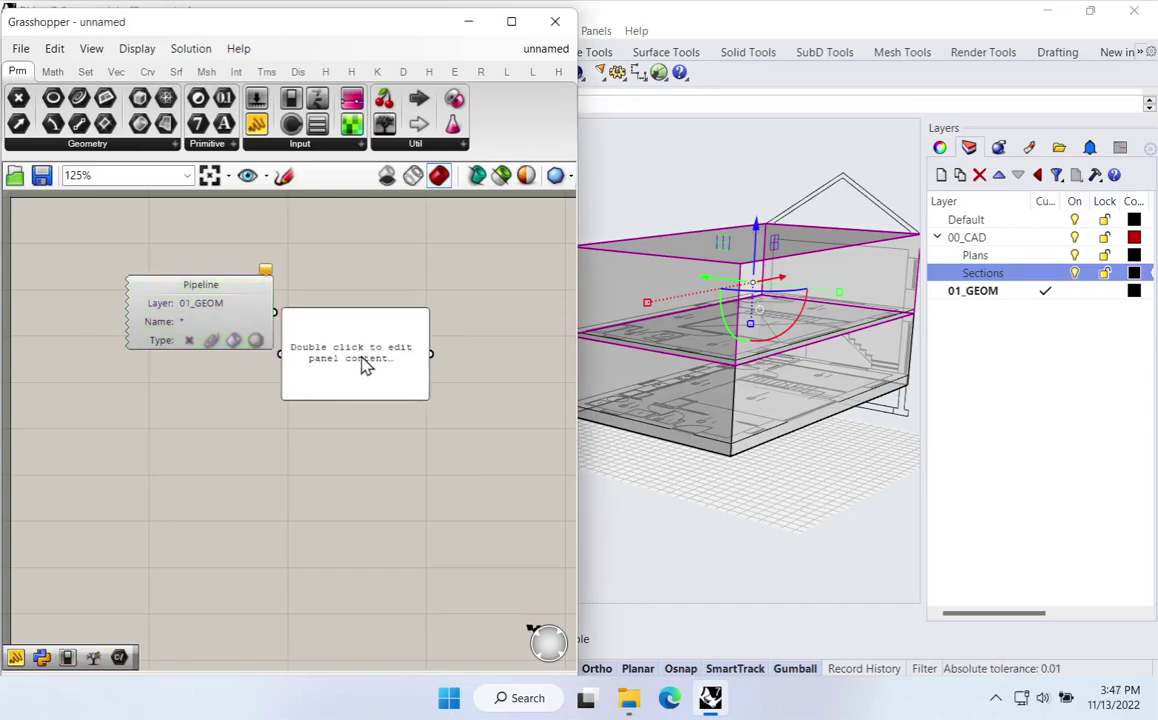
left_click_drag(365, 365, 389, 348)
left_click_drag(275, 312, 305, 336)
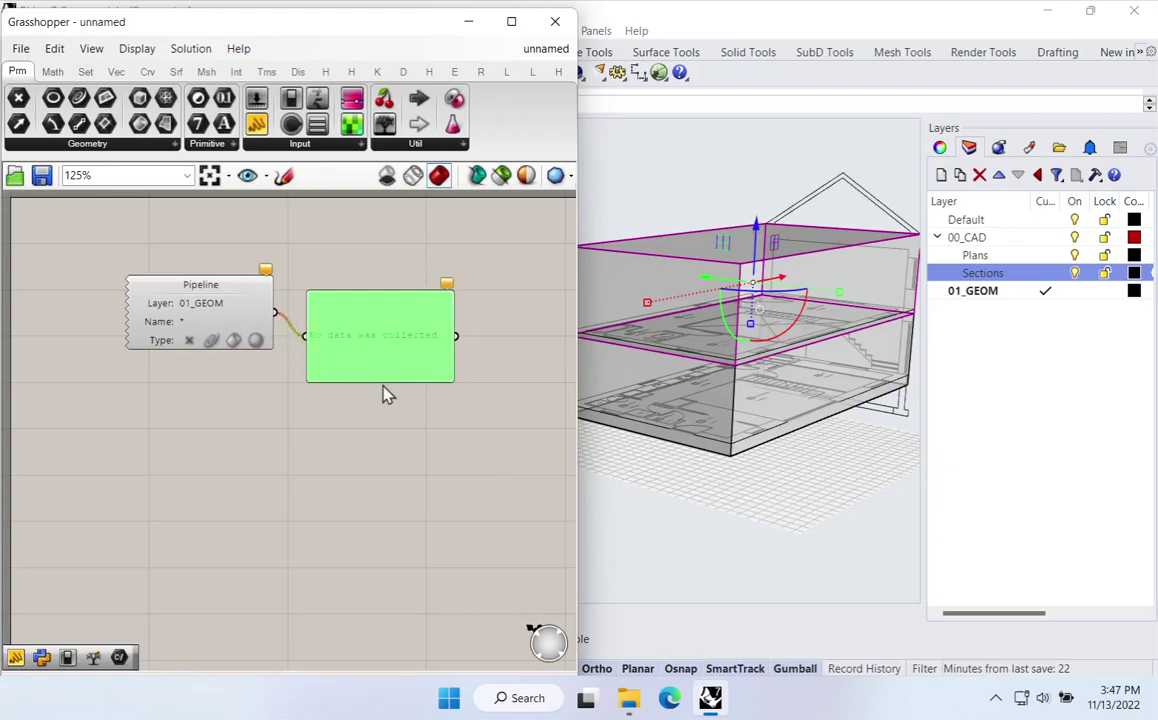
double_click(355, 458)
type("Panel")
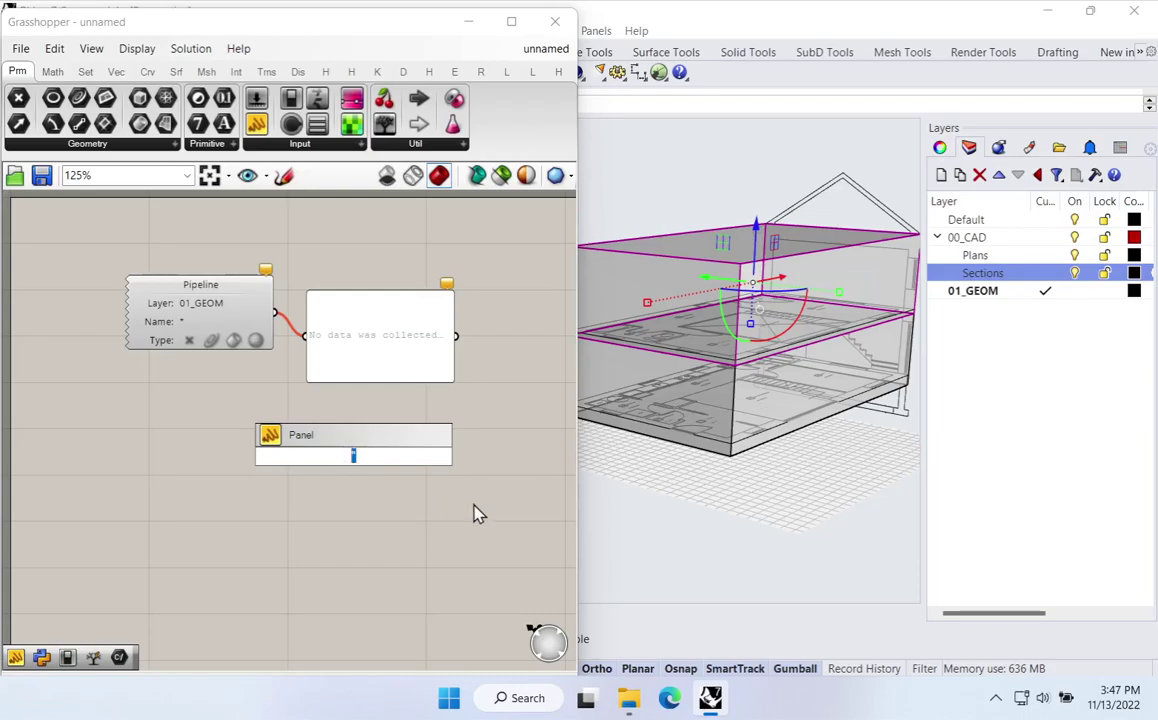
key("Return")
Step: Align the panel level with the Pipeline output and enable the Pipeline's brep type filter
left_click_drag(388, 473, 387, 324)
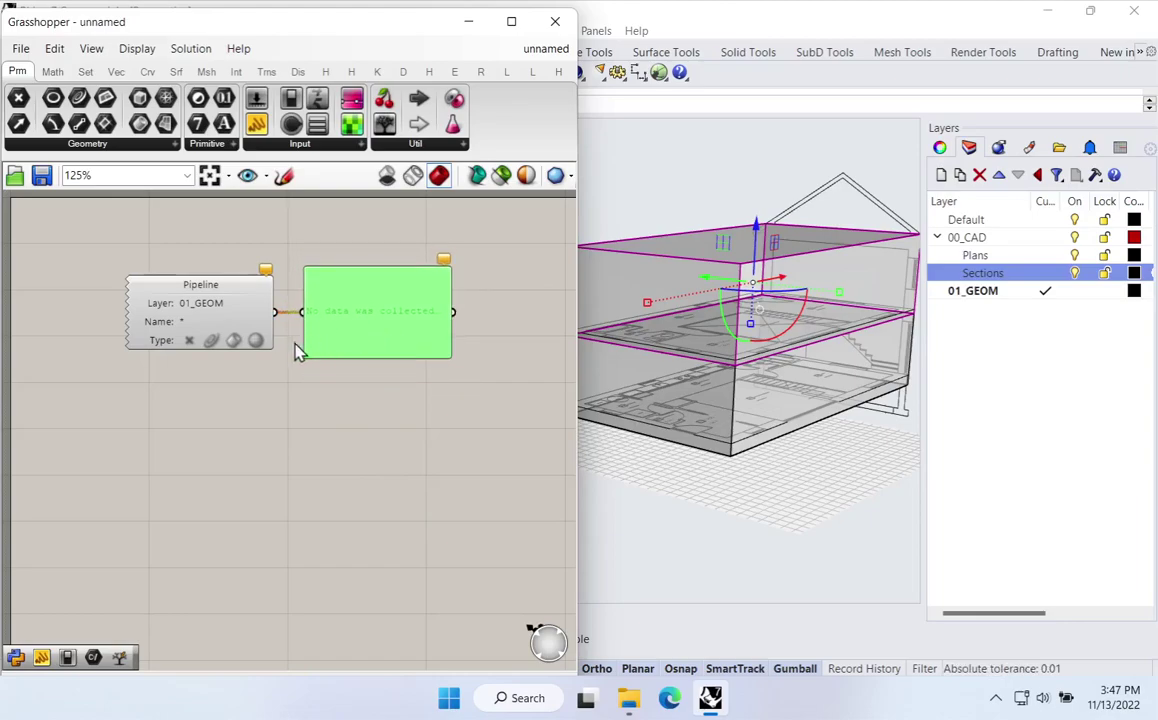
double_click(234, 342)
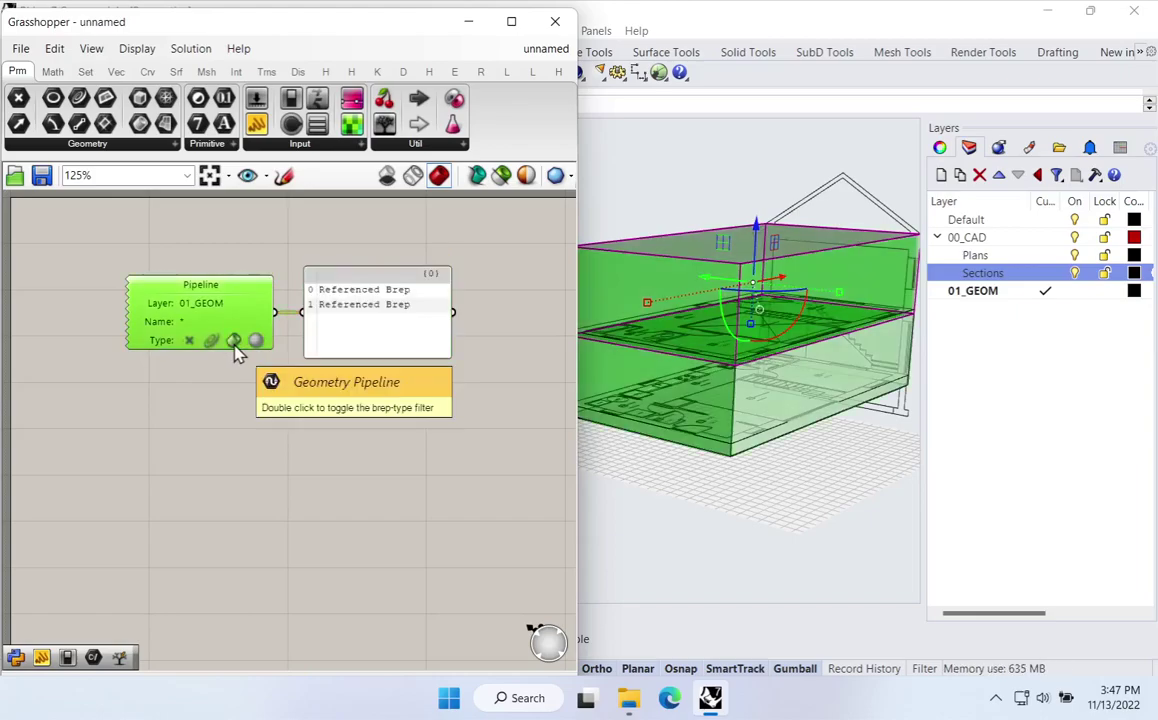
double_click(234, 342)
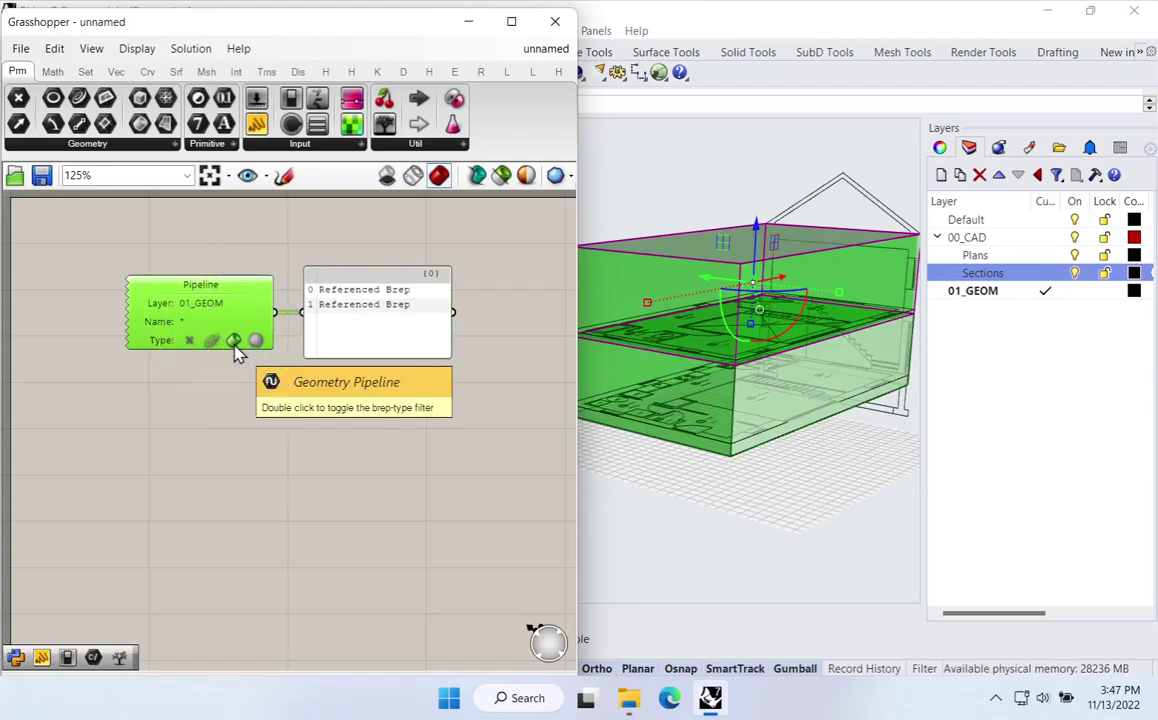
left_click(234, 342)
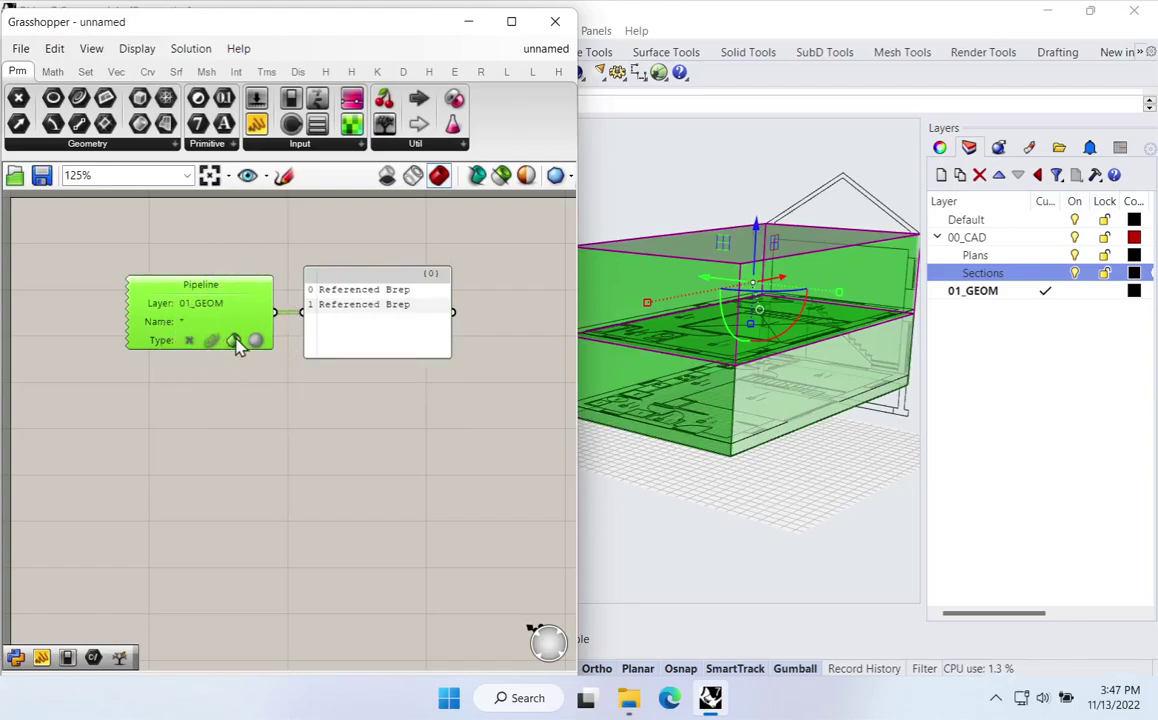
Step: Space the panel and the Pipeline component further apart and put the Pipeline in a group
left_click_drag(391, 334, 418, 312)
left_click_drag(266, 319, 259, 313)
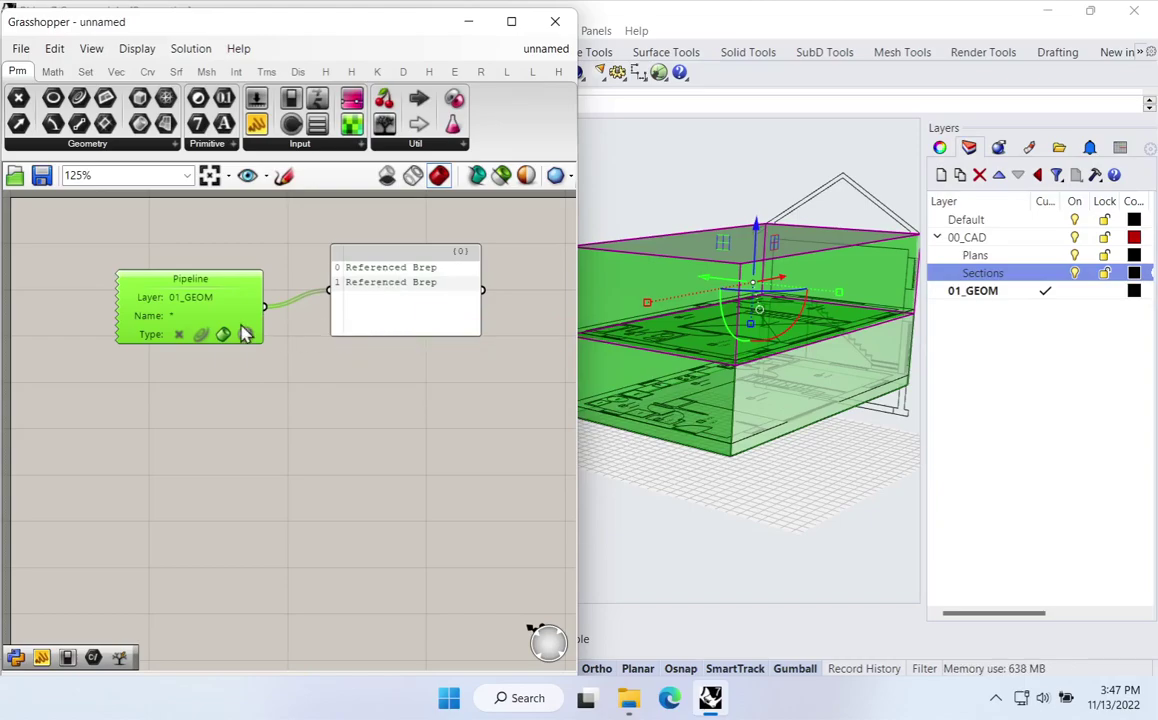
left_click_drag(235, 313, 210, 292)
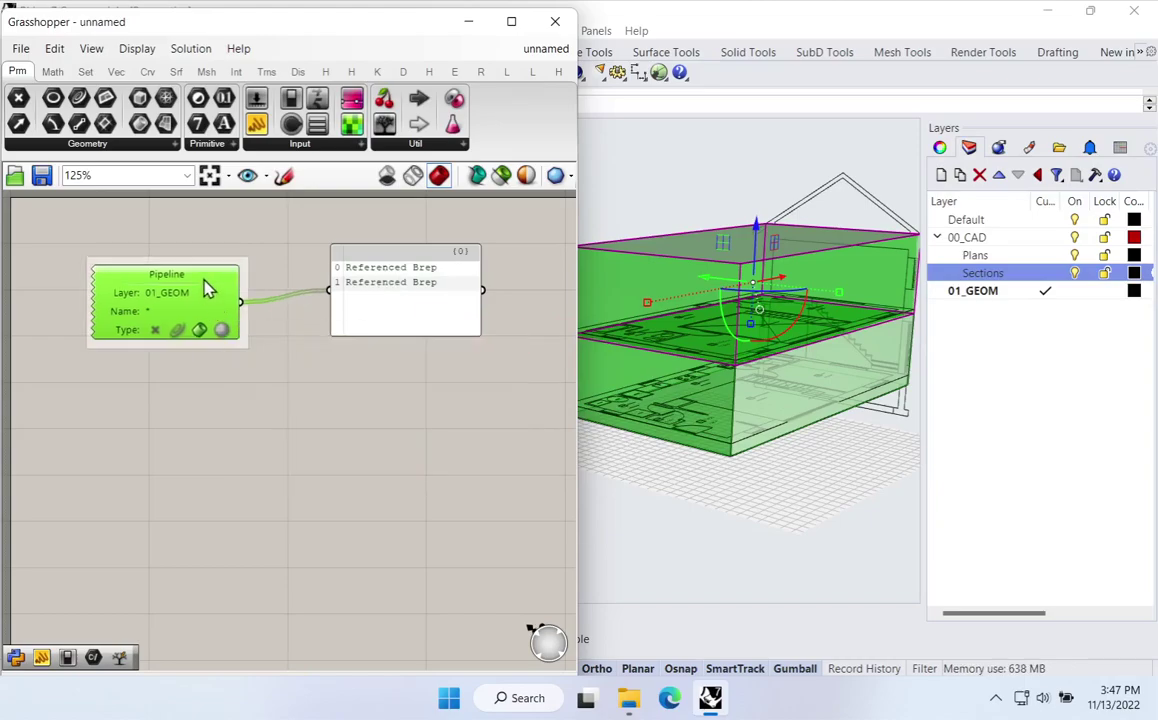
Step: Set the Pipeline group's colour to hue 50 and saturation 50
right_click(204, 265)
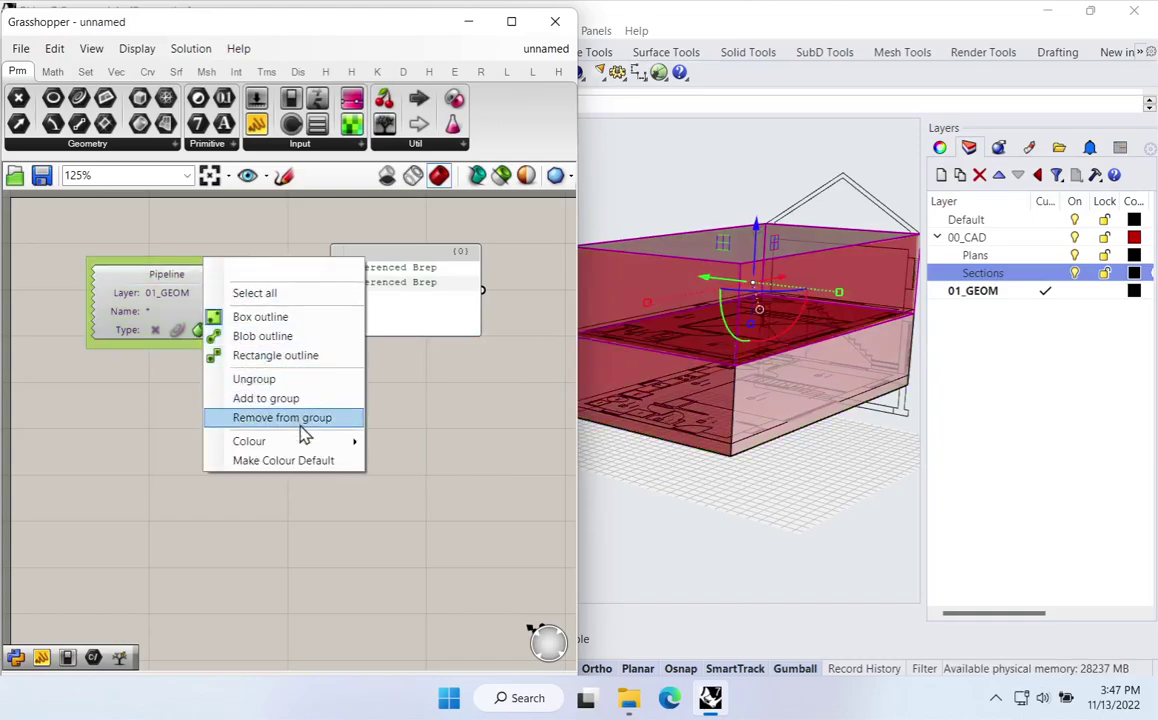
mouse_move(300, 443)
double_click(439, 578)
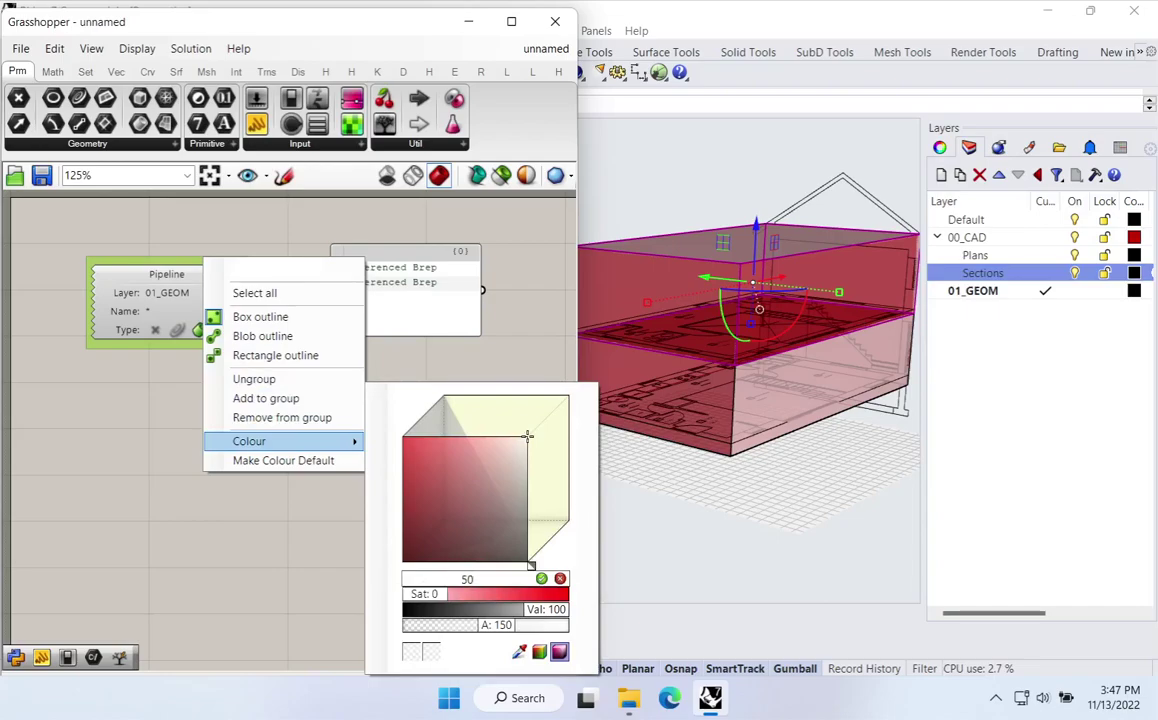
key("Return")
double_click(437, 594)
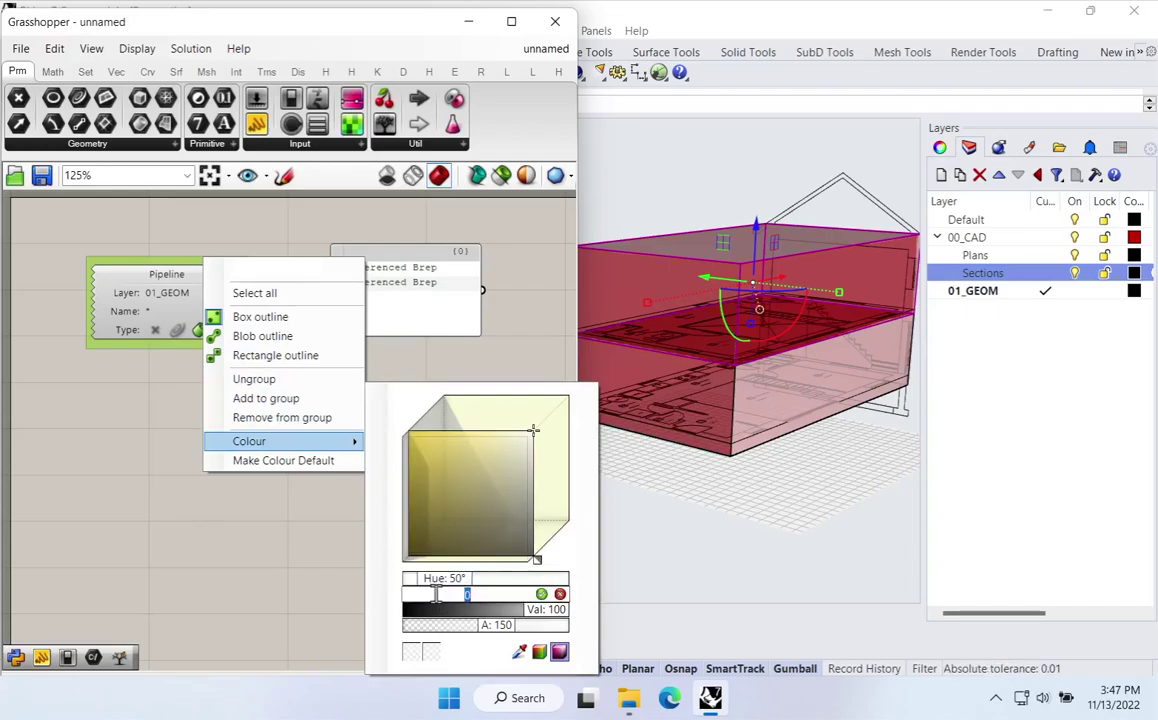
type("50")
key("Return")
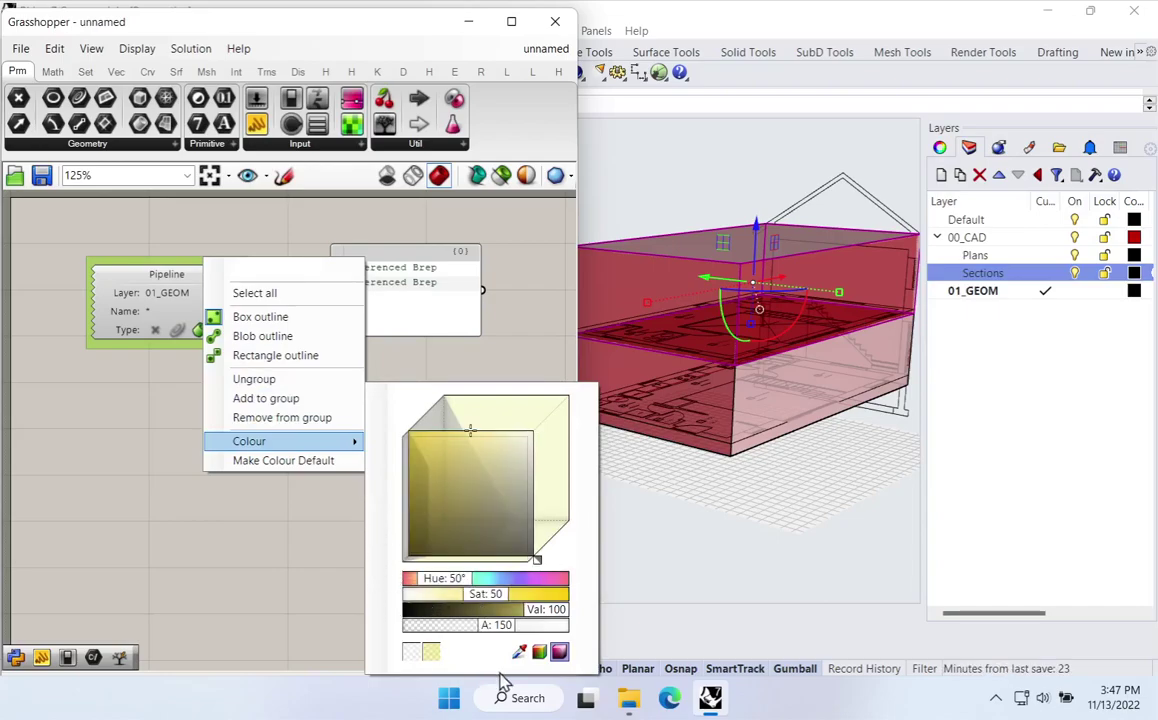
left_click(258, 557)
Step: Give the Pipeline group a rectangle outline and increase the spacing between the group and the panel
right_click(160, 268)
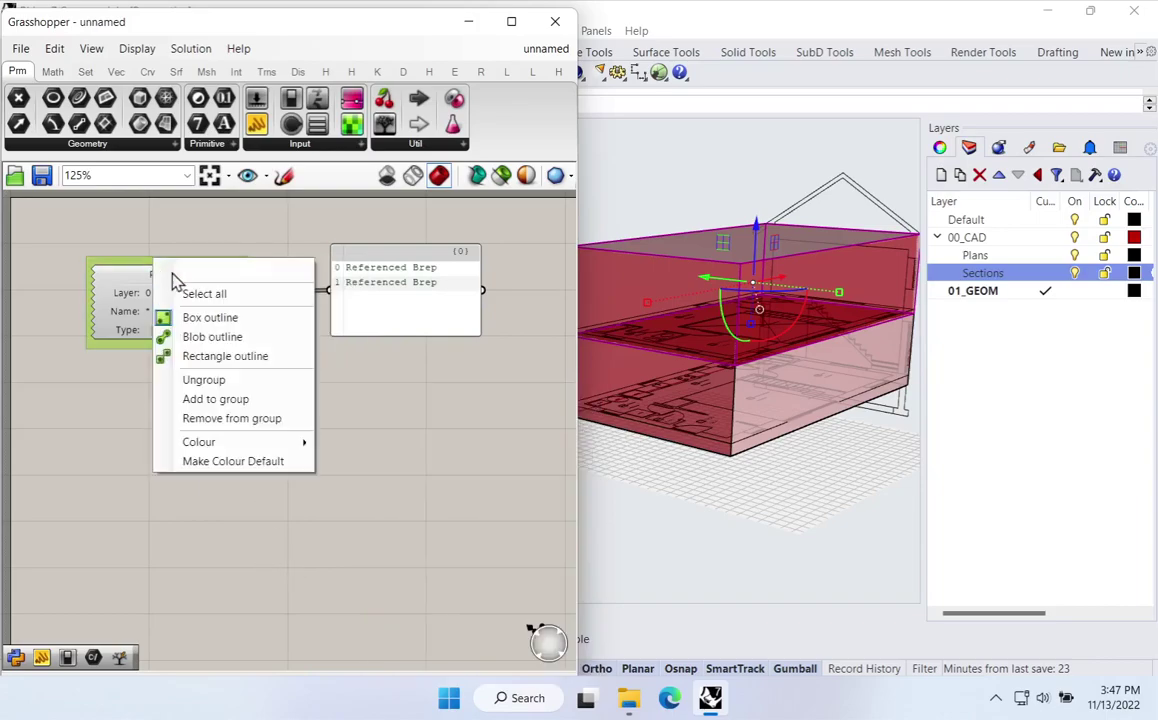
left_click(245, 356)
left_click_drag(227, 258, 204, 245)
left_click_drag(354, 313, 372, 313)
left_click(287, 421)
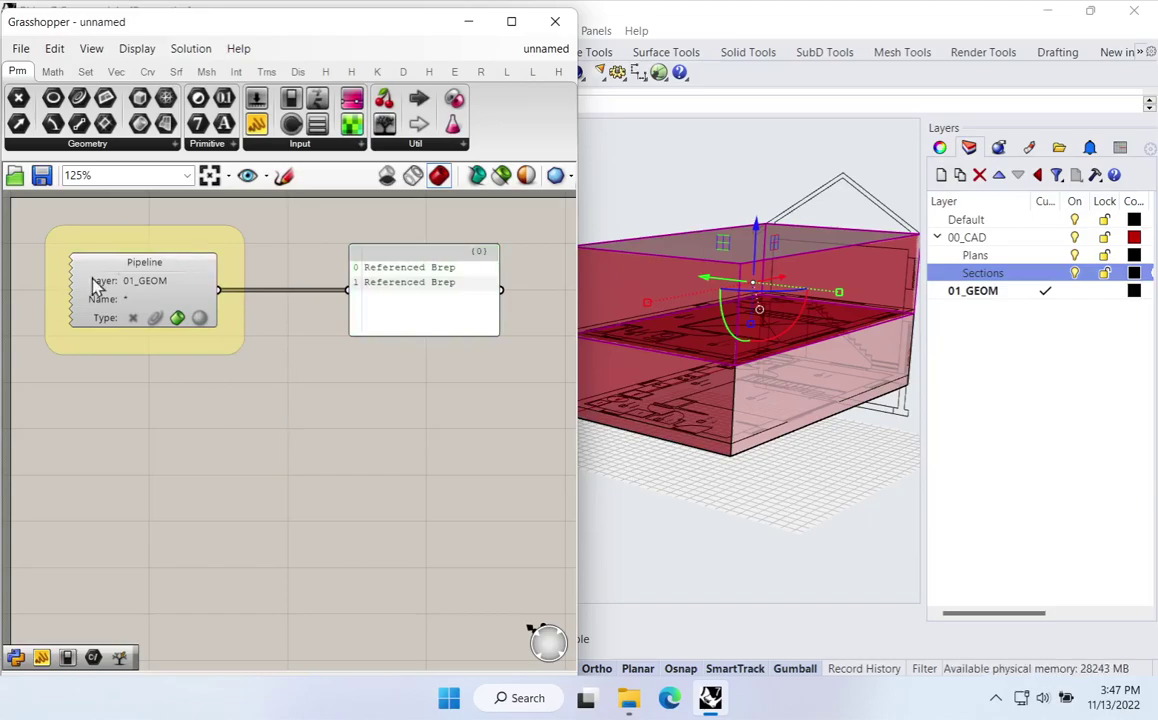
Step: Turn off the Pipeline component's preview and shift the component slightly away from the panel
left_click(129, 272)
right_click(148, 271)
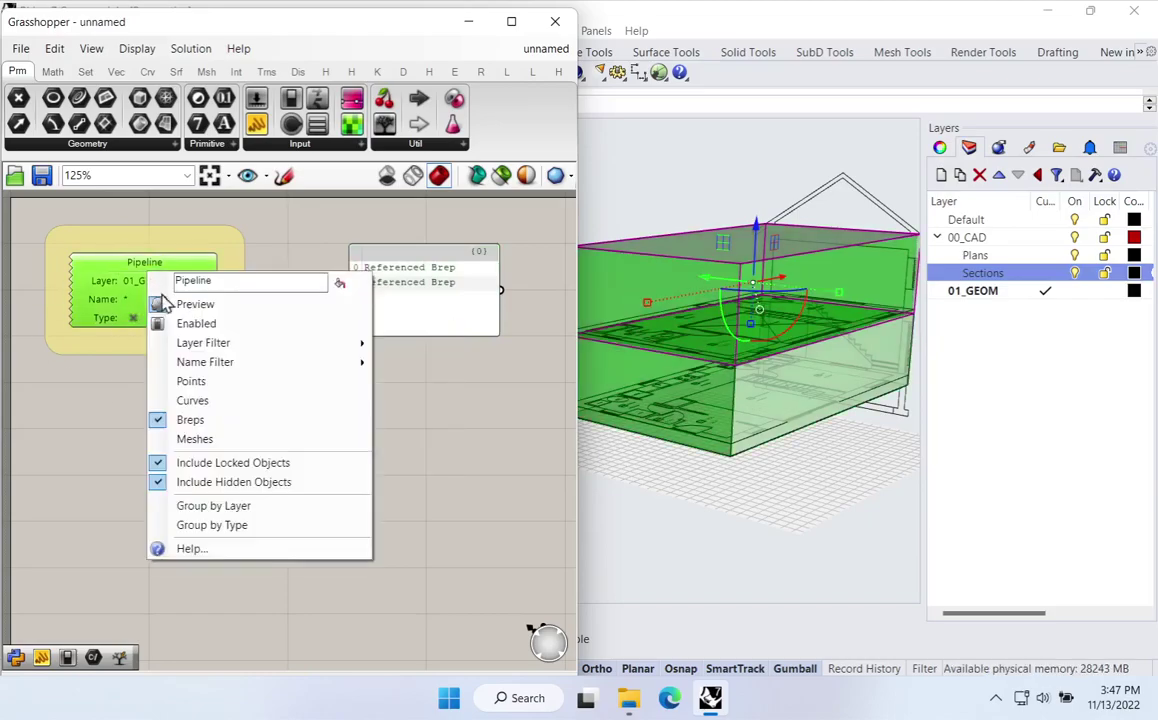
left_click(200, 304)
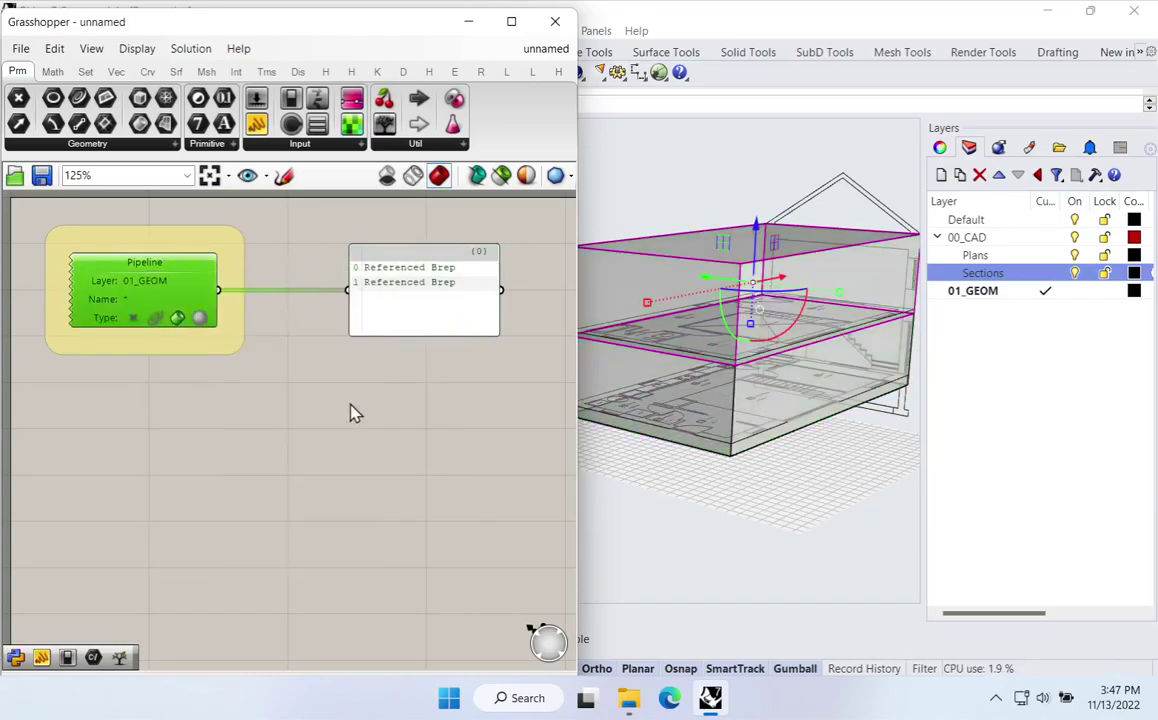
left_click(351, 420)
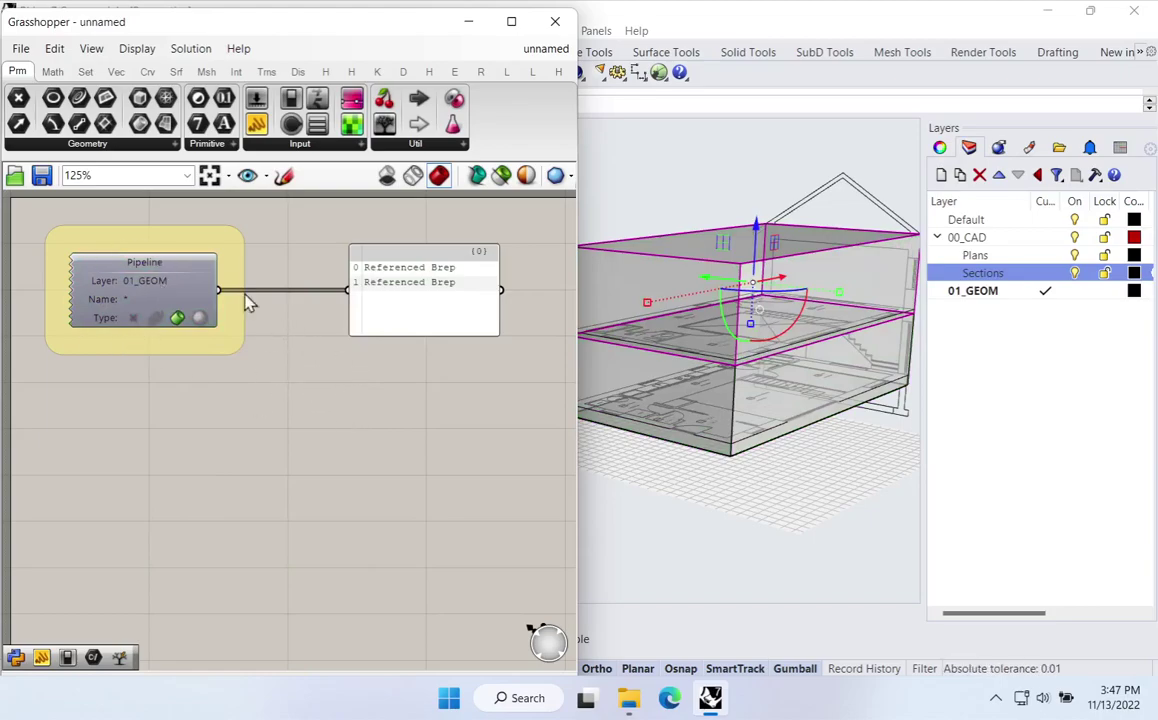
mouse_move(166, 282)
left_mouse_down()
mouse_move(158, 266)
mouse_move(155, 287)
left_mouse_up()
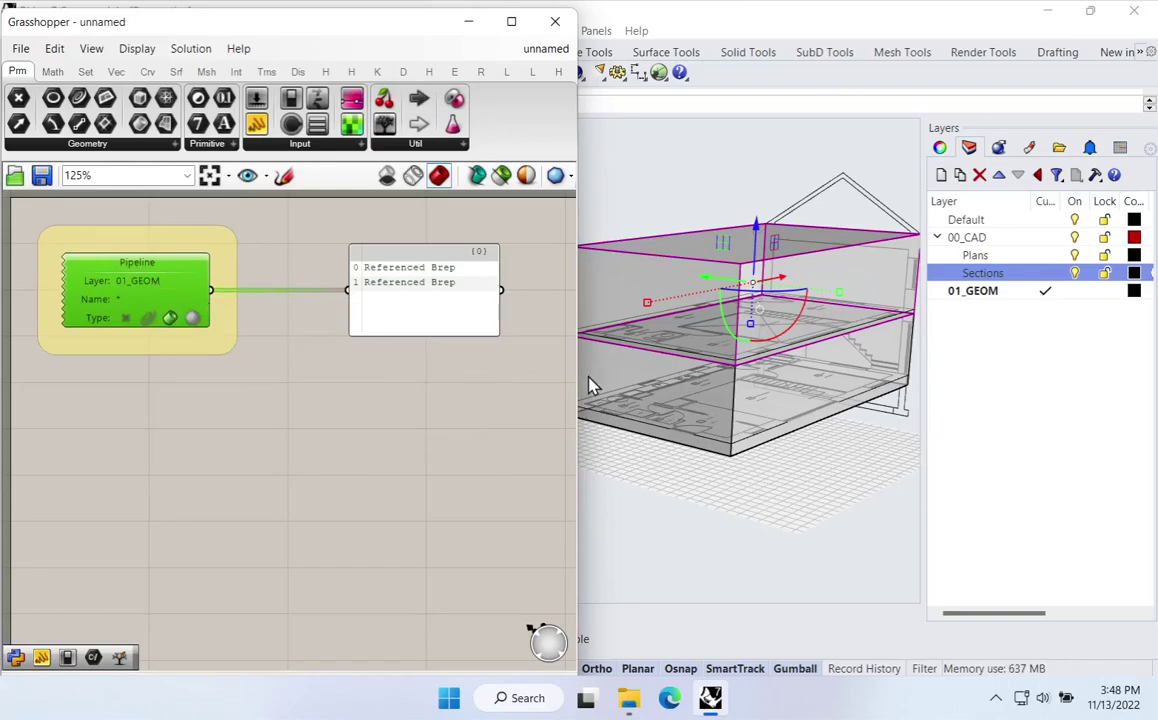
Step: Widen the Grasshopper window and place an HB Room from Solid component on the canvas below the panel
left_click_drag(579, 375, 856, 375)
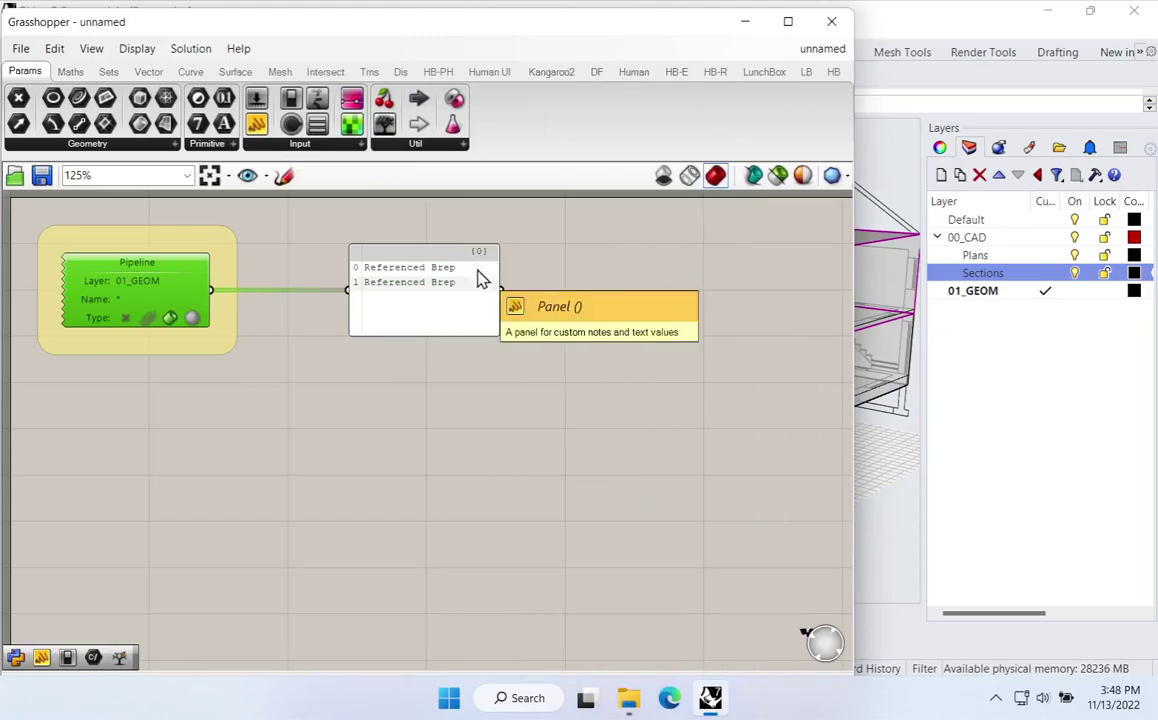
left_click(833, 75)
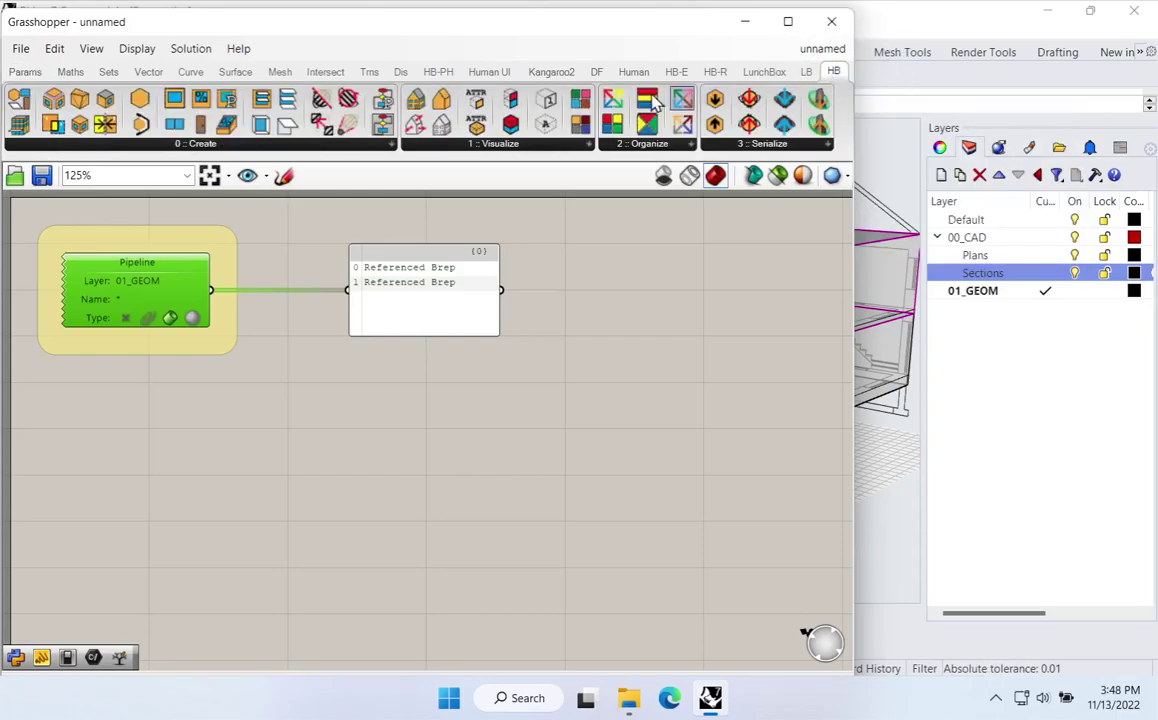
left_click(67, 147)
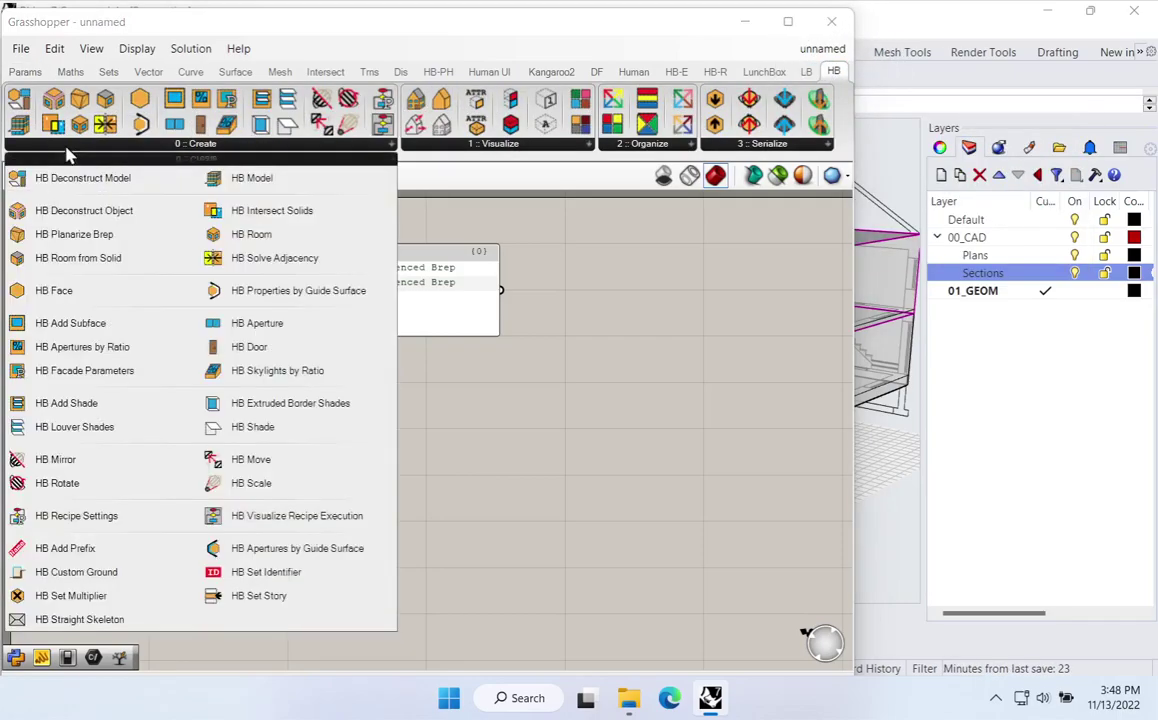
mouse_move(72, 258)
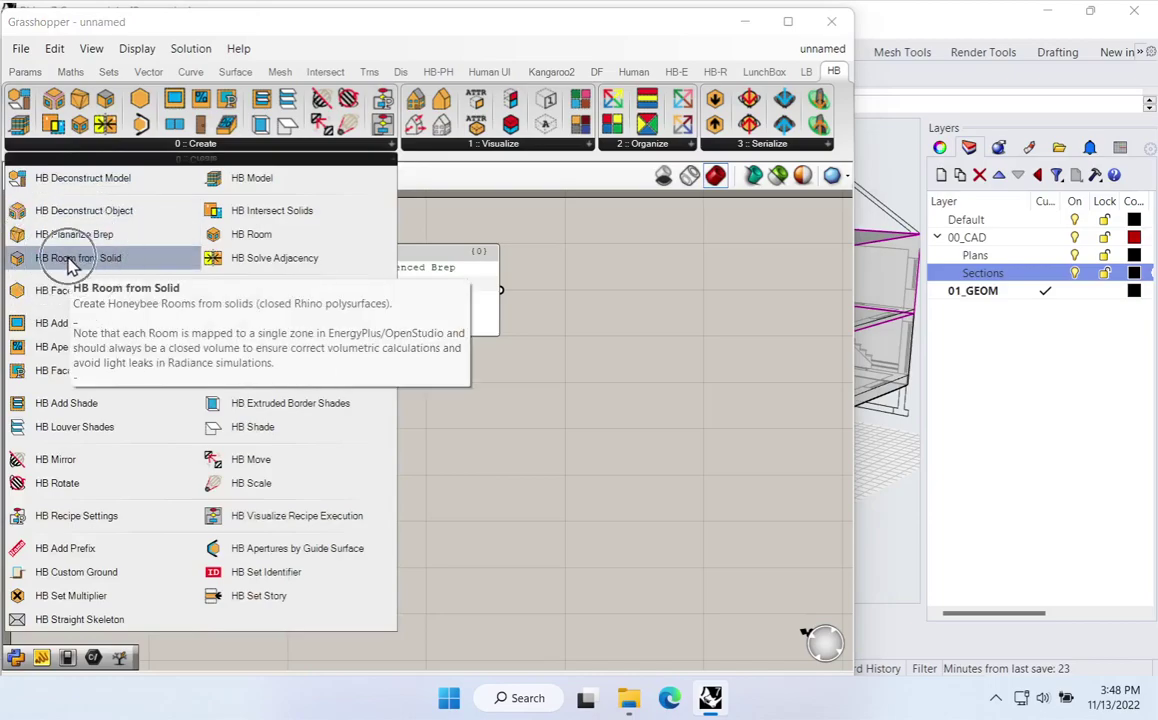
left_click_drag(72, 258, 378, 400)
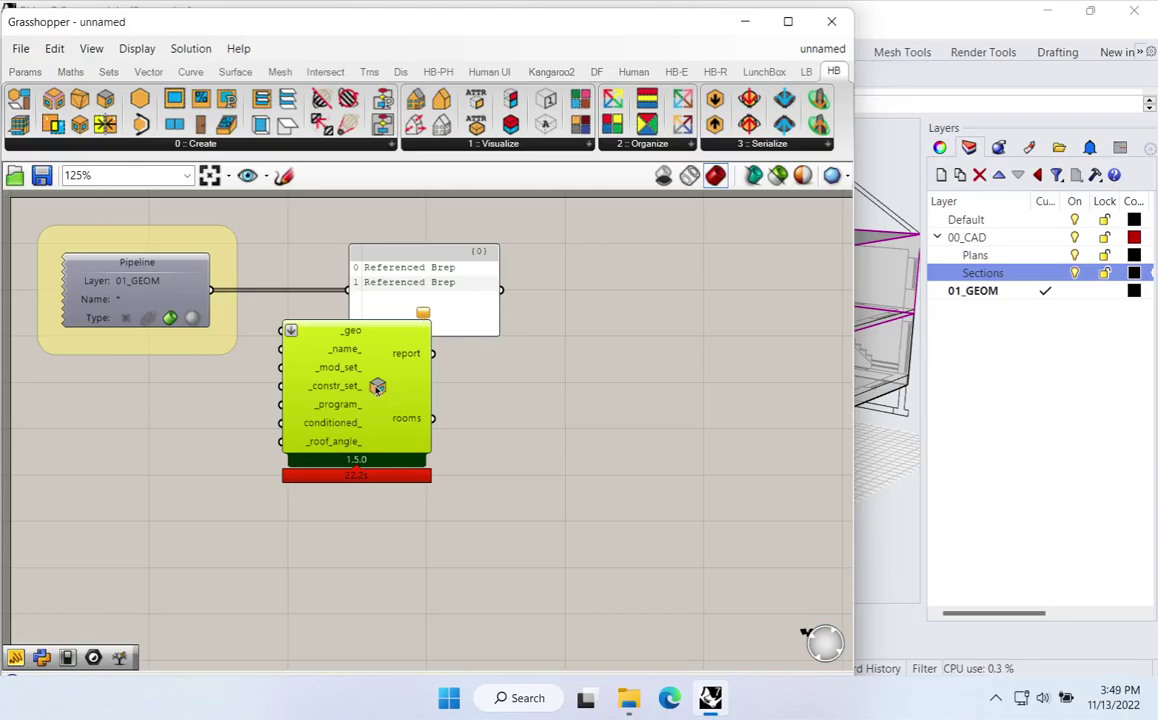
left_click_drag(377, 388, 434, 432)
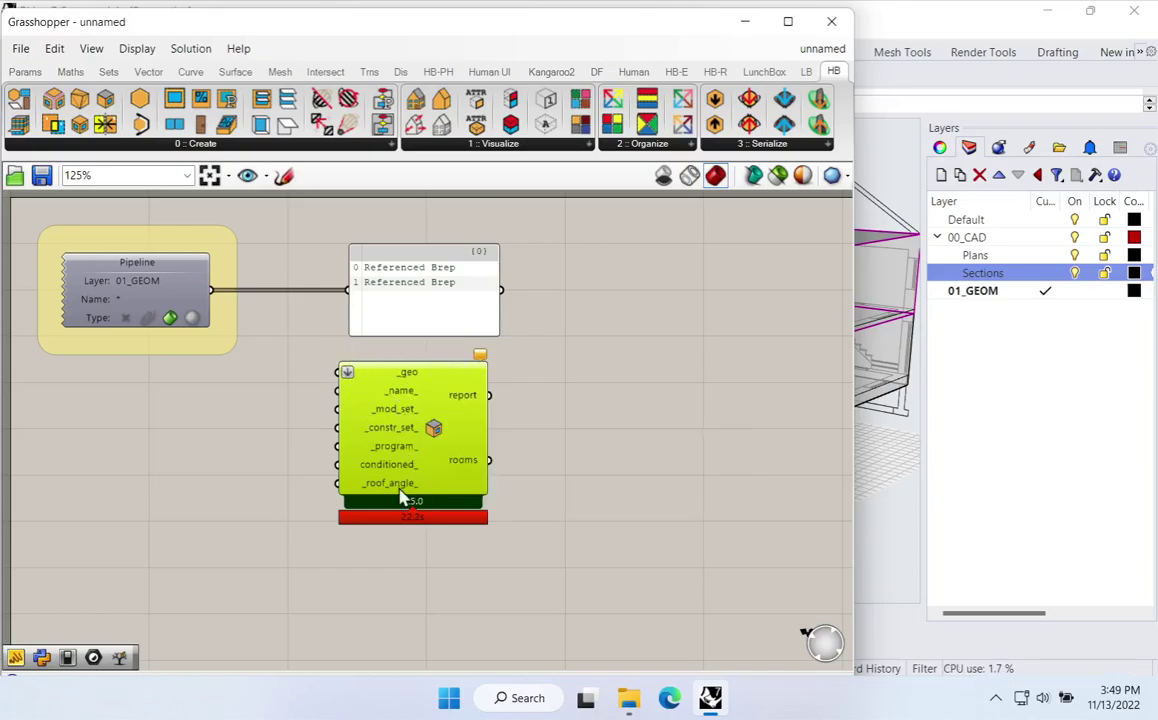
Step: Connect the Pipeline to the _geo input of HB Room from Solid and show its rooms output in the relocated panel
left_click_drag(211, 290, 342, 373)
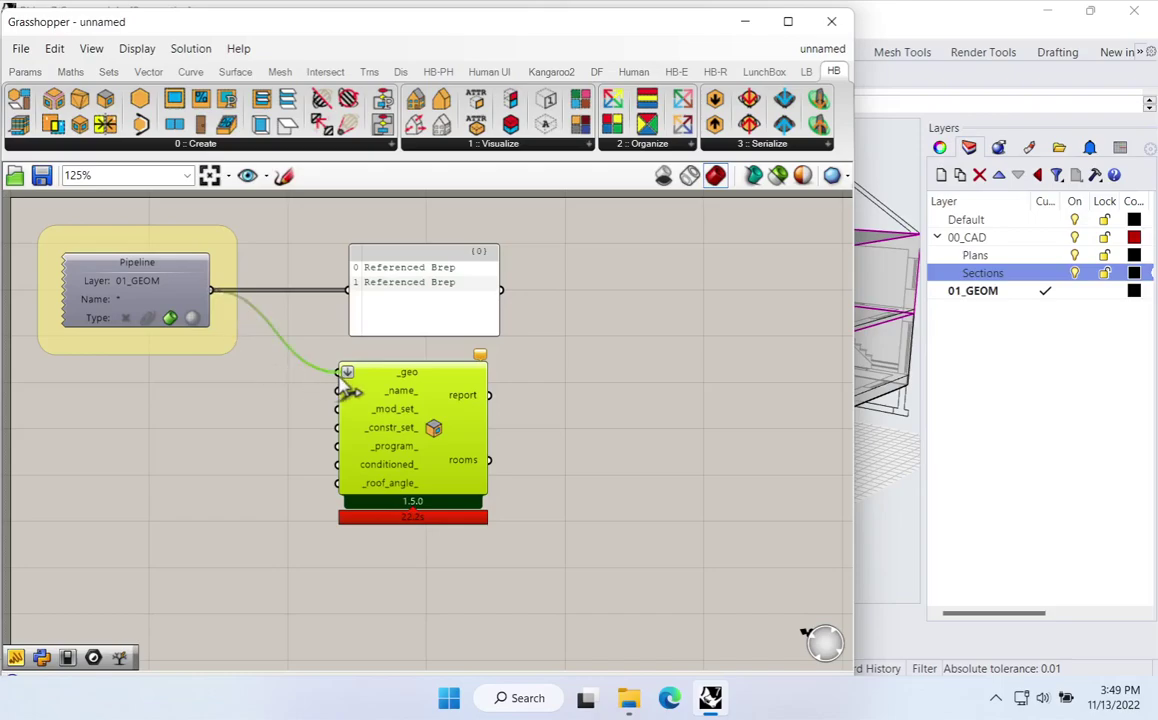
left_click_drag(439, 406, 414, 397)
left_click_drag(463, 322, 649, 390)
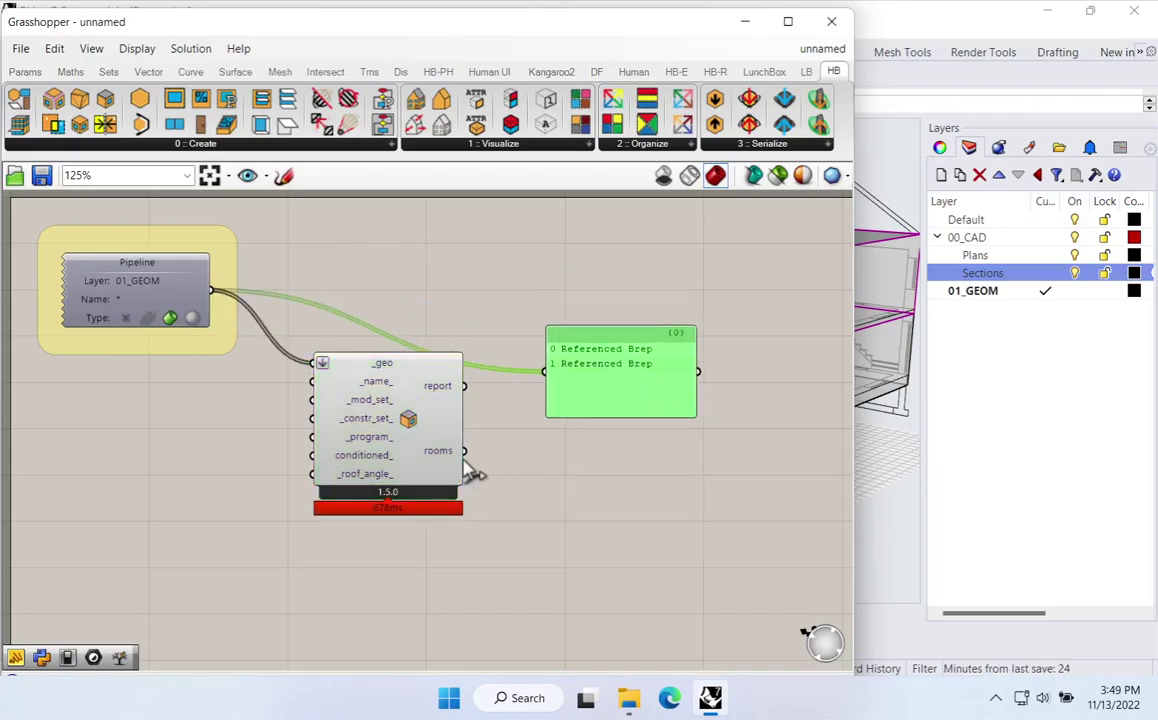
left_click_drag(466, 451, 548, 373)
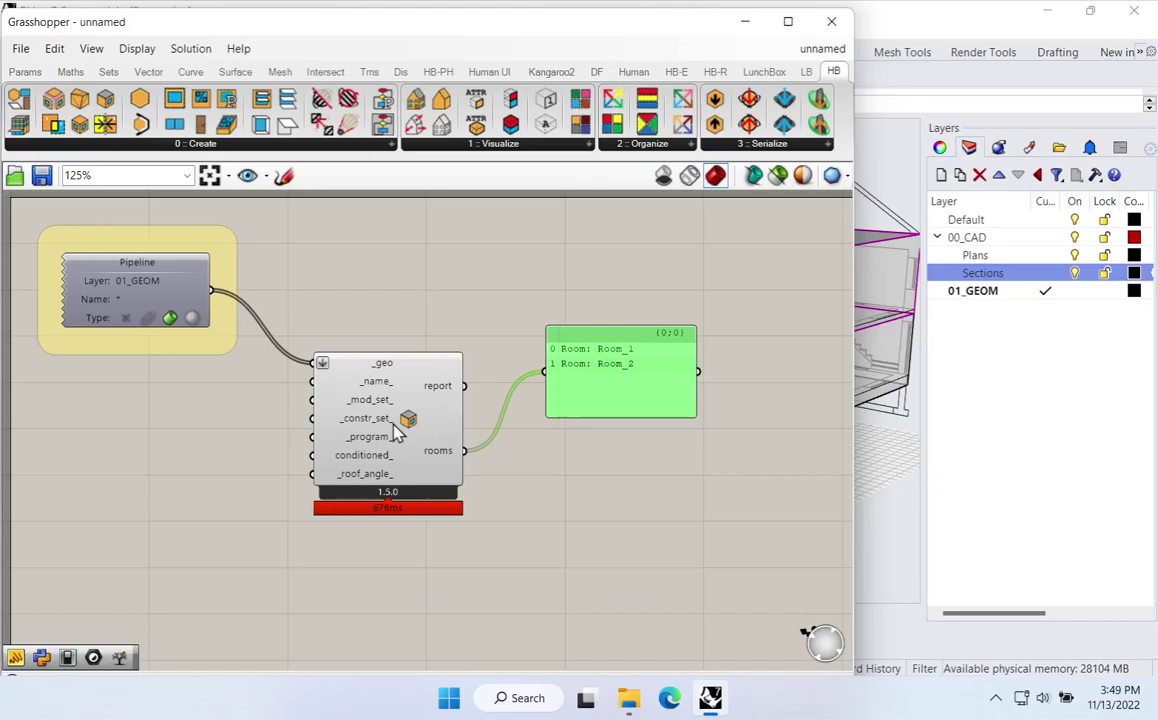
Step: Move HB Room from Solid beside the Pipeline group, widen the Grasshopper window slightly and lower the panel to free canvas space
left_click_drag(380, 433, 345, 300)
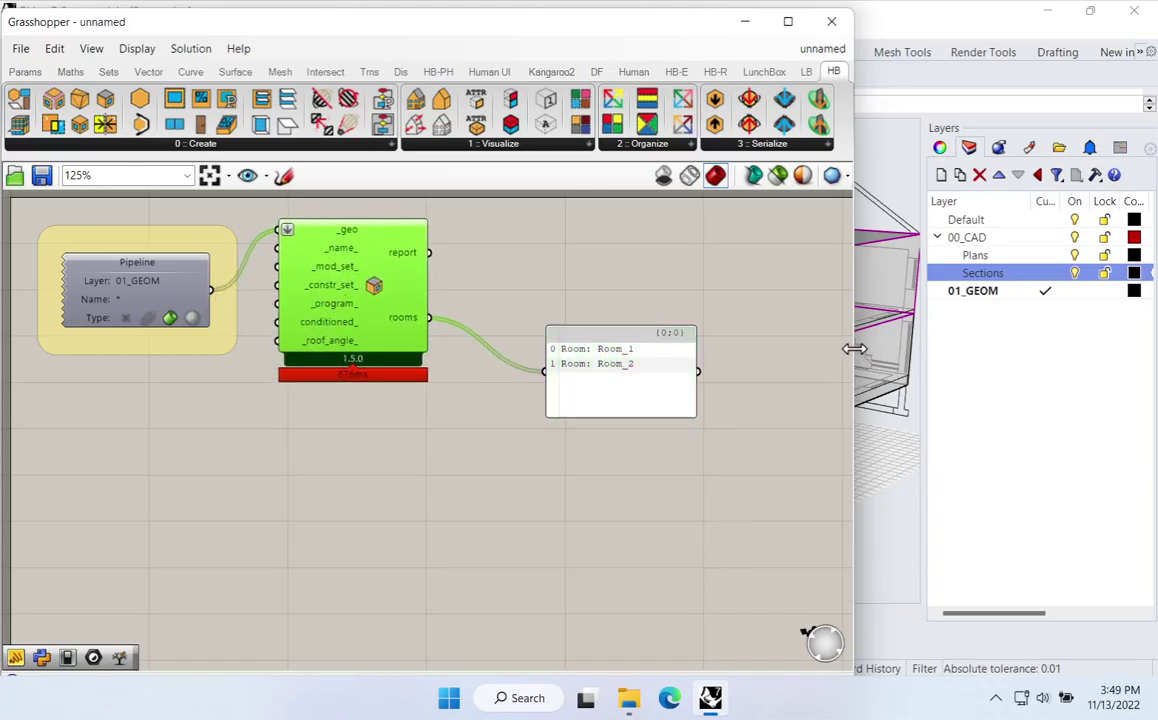
left_click_drag(853, 342, 884, 322)
left_click_drag(603, 348, 645, 490)
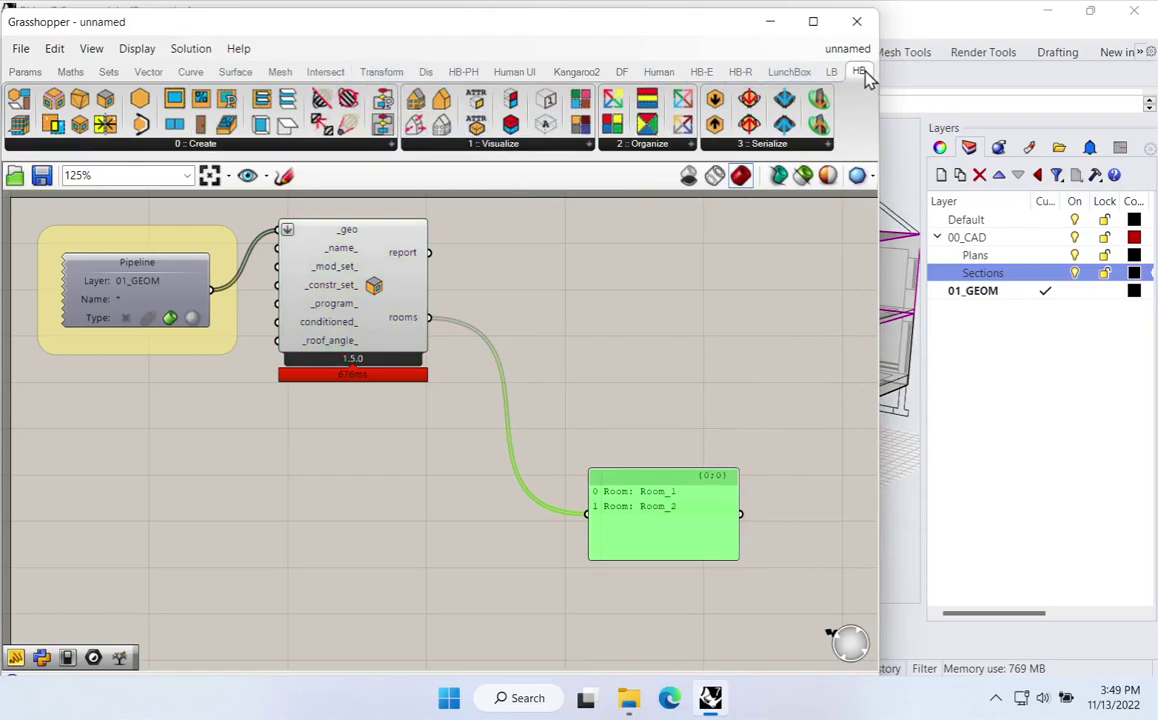
Step: Place an HB Visualize by Type component on the canvas to the right of HB Room from Solid
left_click(485, 145)
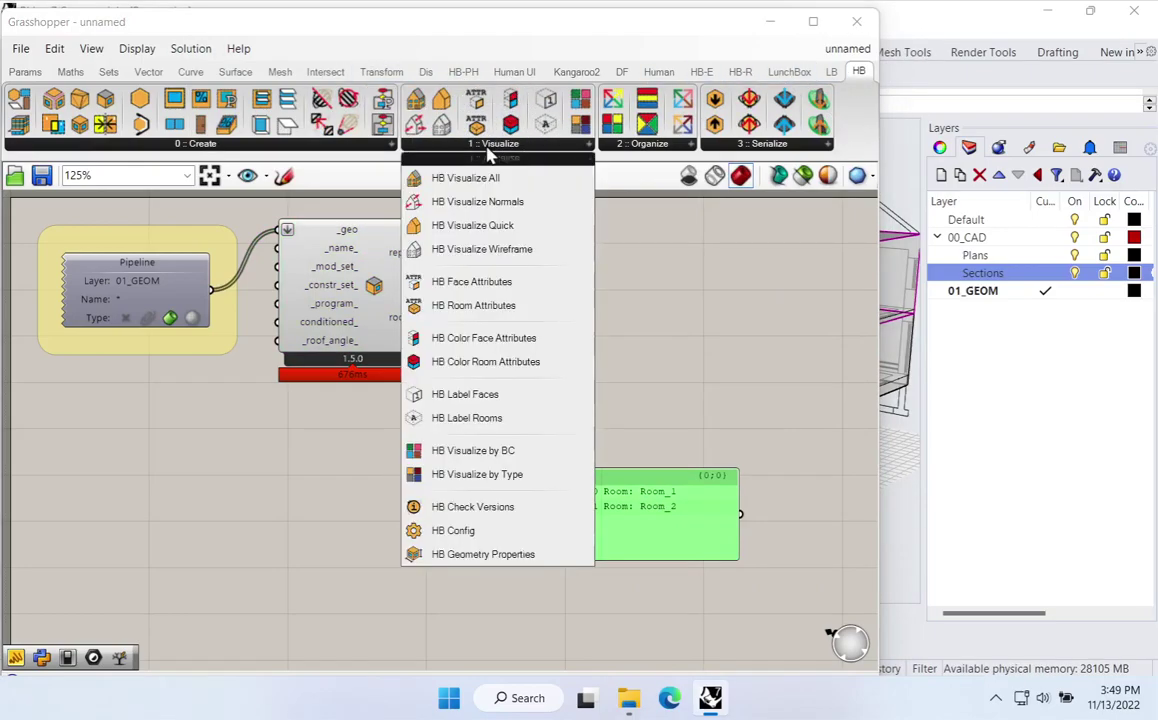
left_click(468, 475)
left_click(628, 326)
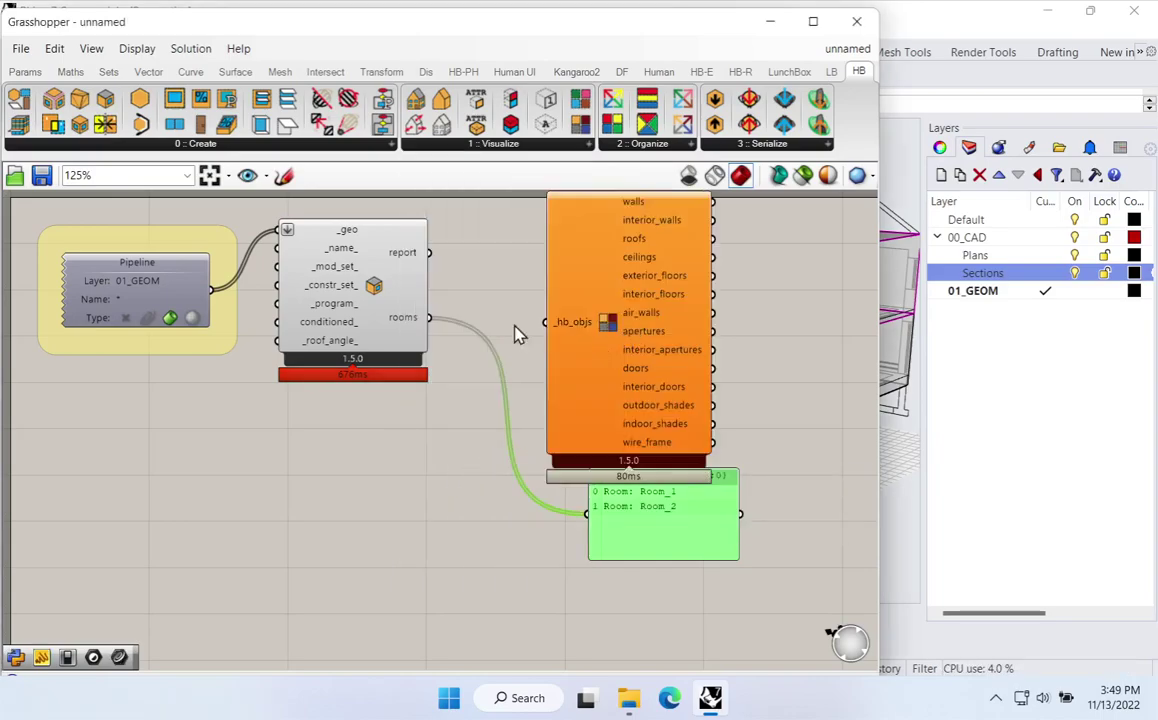
Step: Connect the rooms output to the _hb_objs input of HB Visualize by Type, then reposition the component and the panel below it
left_click_drag(429, 318, 546, 322)
left_click_drag(646, 545, 572, 633)
left_click_drag(640, 340, 597, 383)
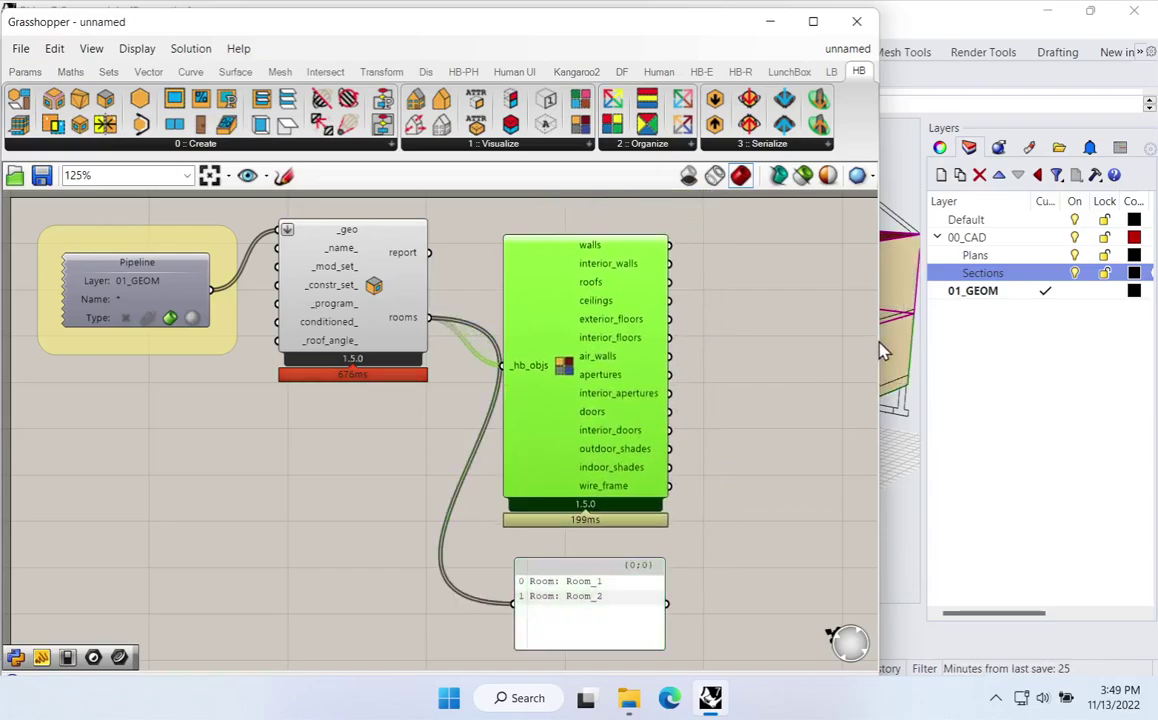
Step: Narrow the Grasshopper window to uncover the Rhino model and switch the Perspective viewport to Shaded display mode
left_click_drag(879, 340, 551, 340)
right_click_drag(747, 486, 655, 515)
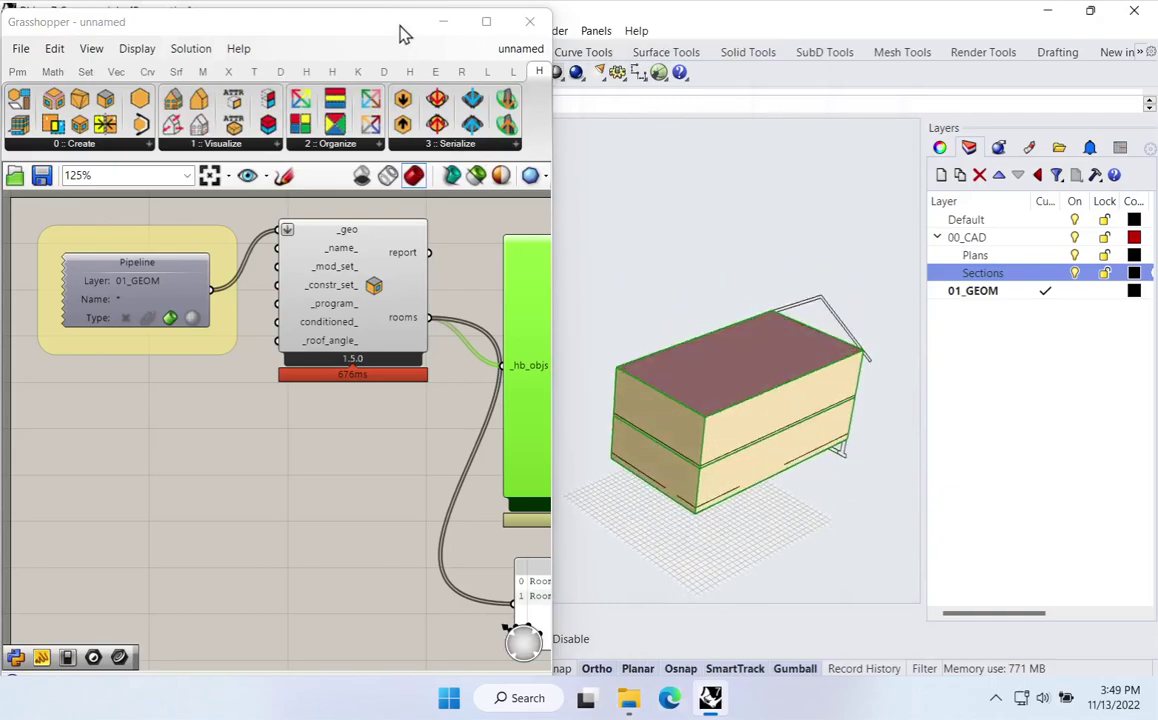
left_click_drag(398, 31, 464, 201)
left_click(168, 127)
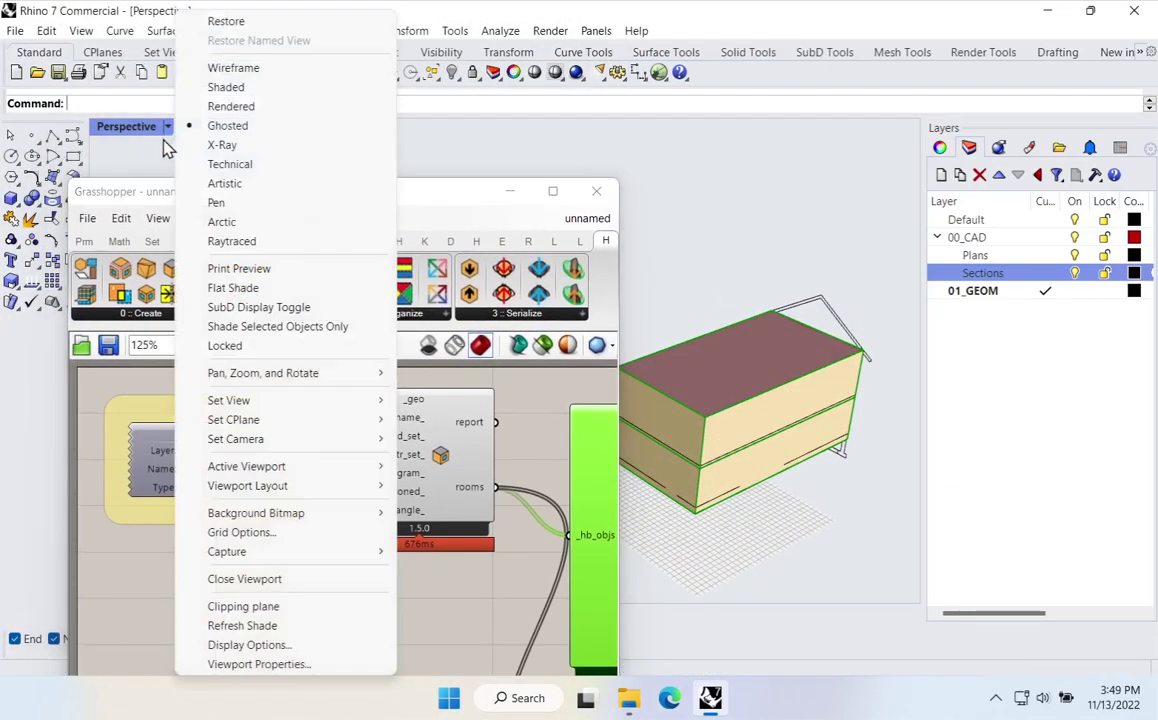
left_click(226, 87)
mouse_move(419, 199)
left_mouse_down()
mouse_move(388, 85)
mouse_move(359, 32)
left_mouse_up()
Step: Examine the face-type colours of the walls, roof and ground floor of the rooms from above and below
right_click_drag(698, 344, 757, 454)
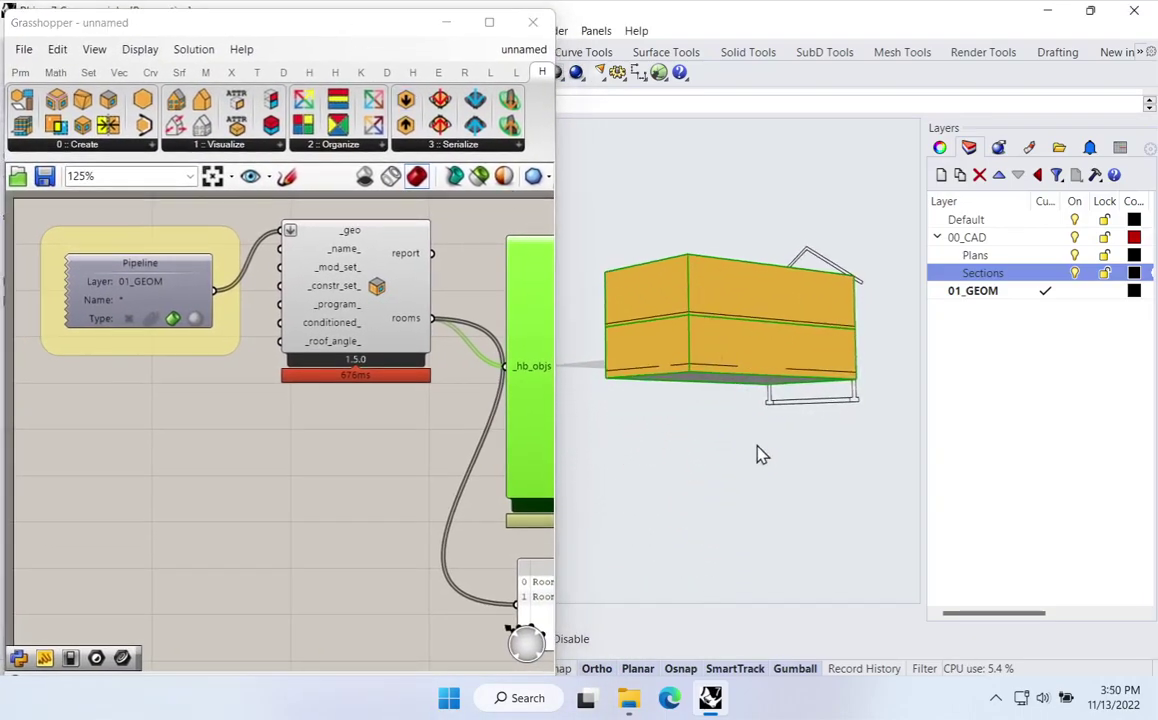
left_click(443, 450)
right_click_drag(665, 407, 726, 306)
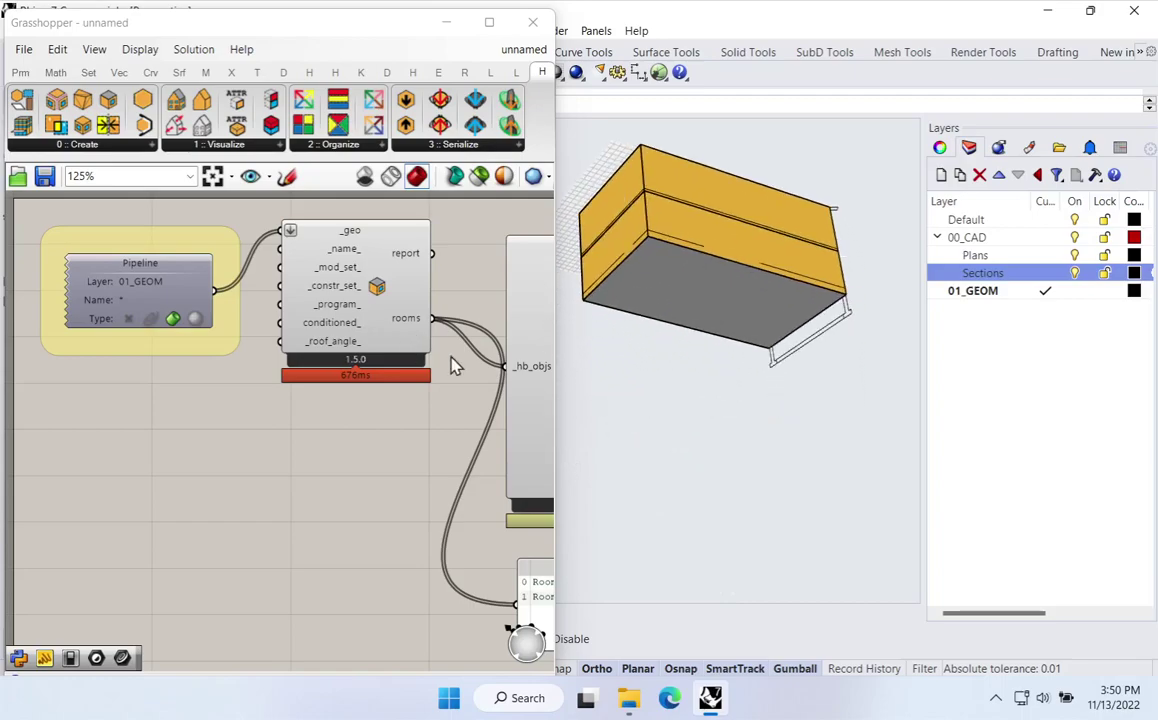
right_click_drag(731, 370, 745, 480)
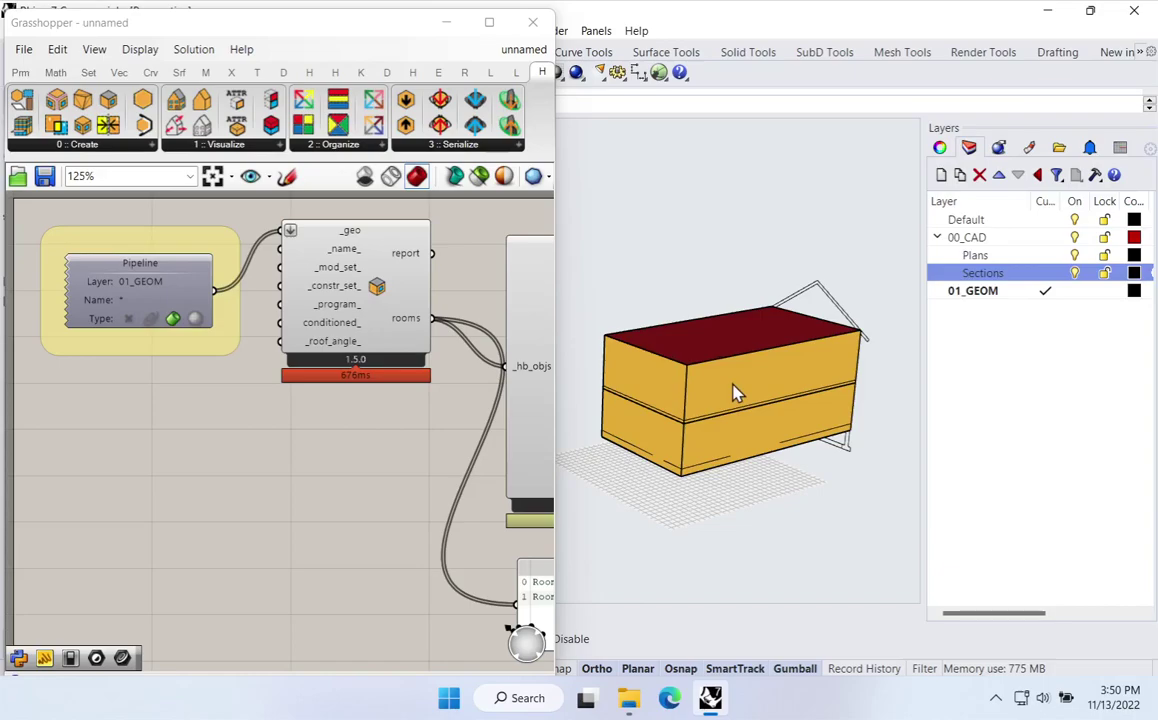
right_click_drag(735, 392, 757, 336)
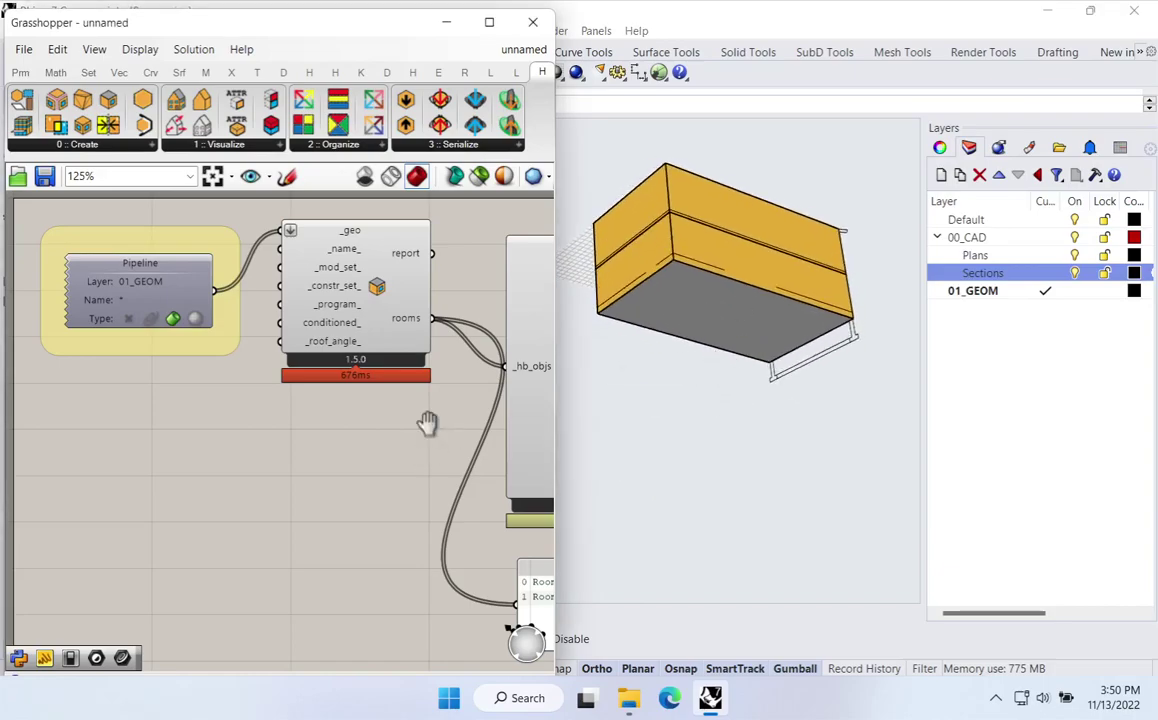
Step: Delete the HB Visualize by Type component and the rooms panel from the canvas
right_click_drag(429, 424, 219, 414)
left_click(340, 372)
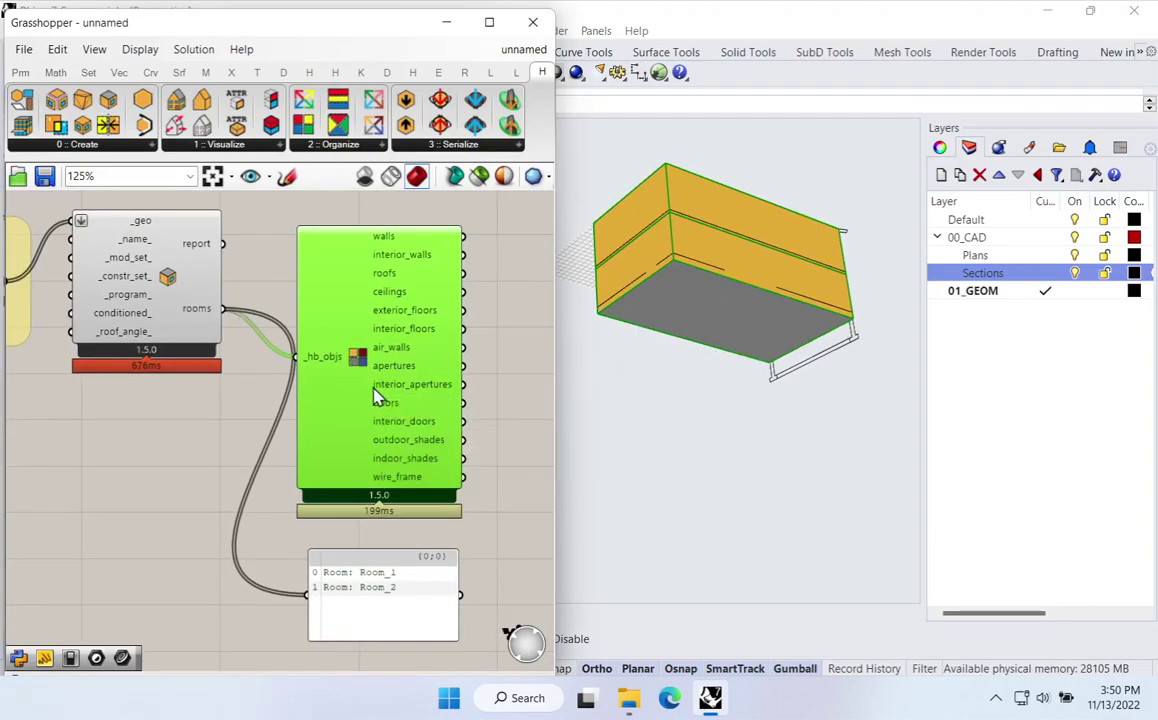
key("Delete")
left_click(383, 556)
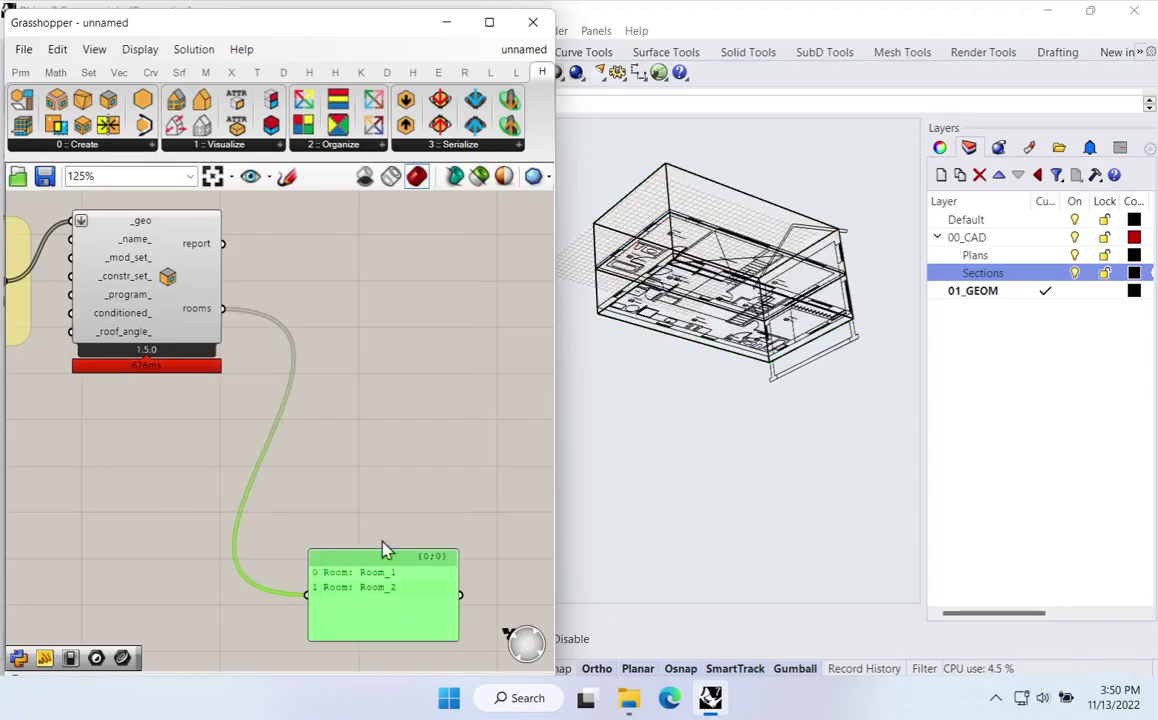
key("Delete")
right_click_drag(253, 408, 325, 428)
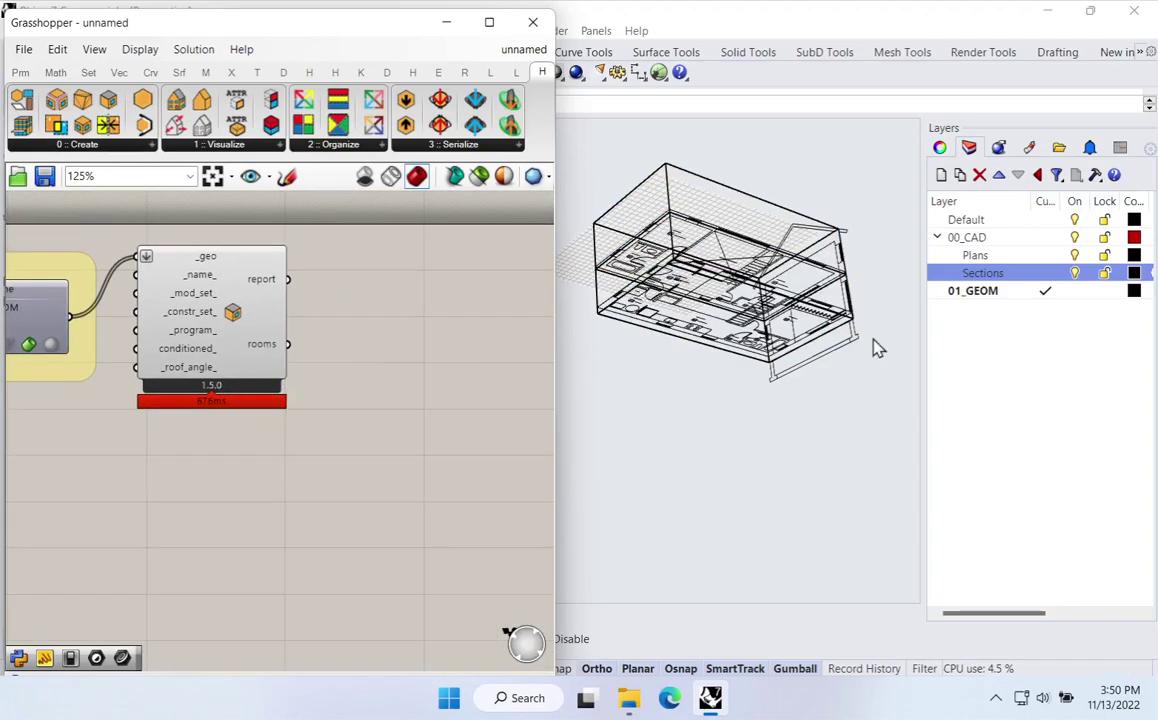
Step: Examine the two stacked floor volumes from several angles and check the contents of the rooms output of HB Room from Solid
right_click_drag(773, 316, 805, 440)
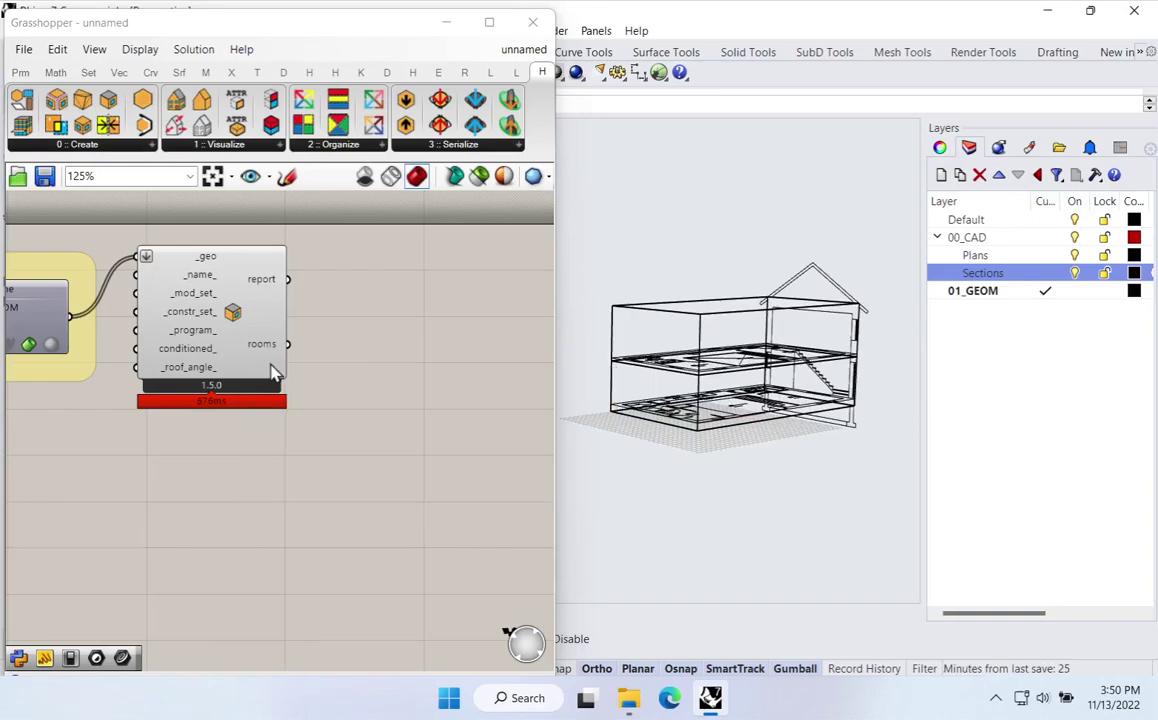
mouse_move(280, 362)
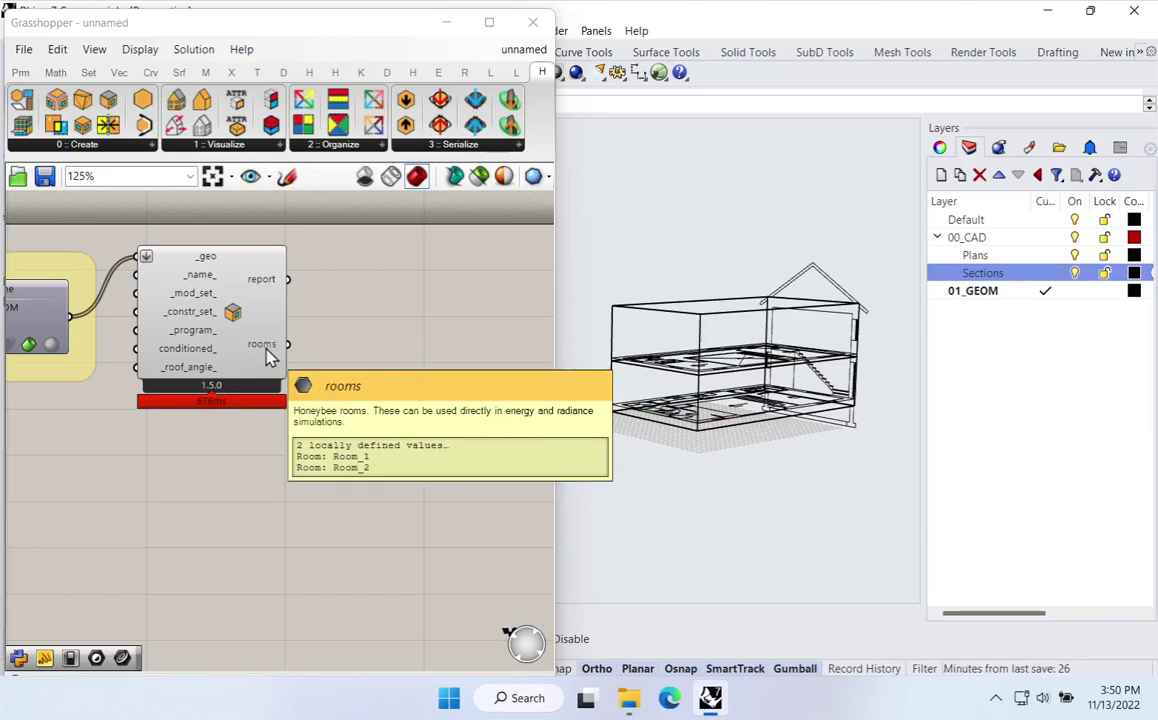
right_click_drag(897, 364, 860, 330)
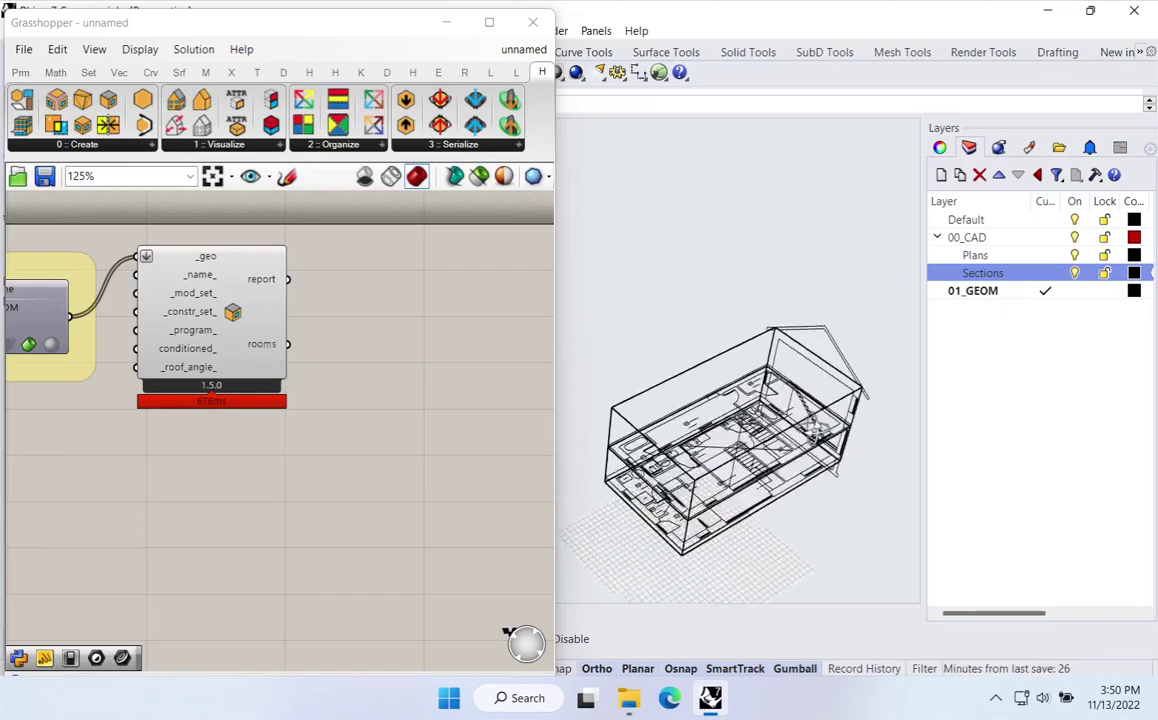
scroll(760, 380, "up", 5)
right_click_drag(760, 380, 754, 302)
scroll(743, 432, "down", 5)
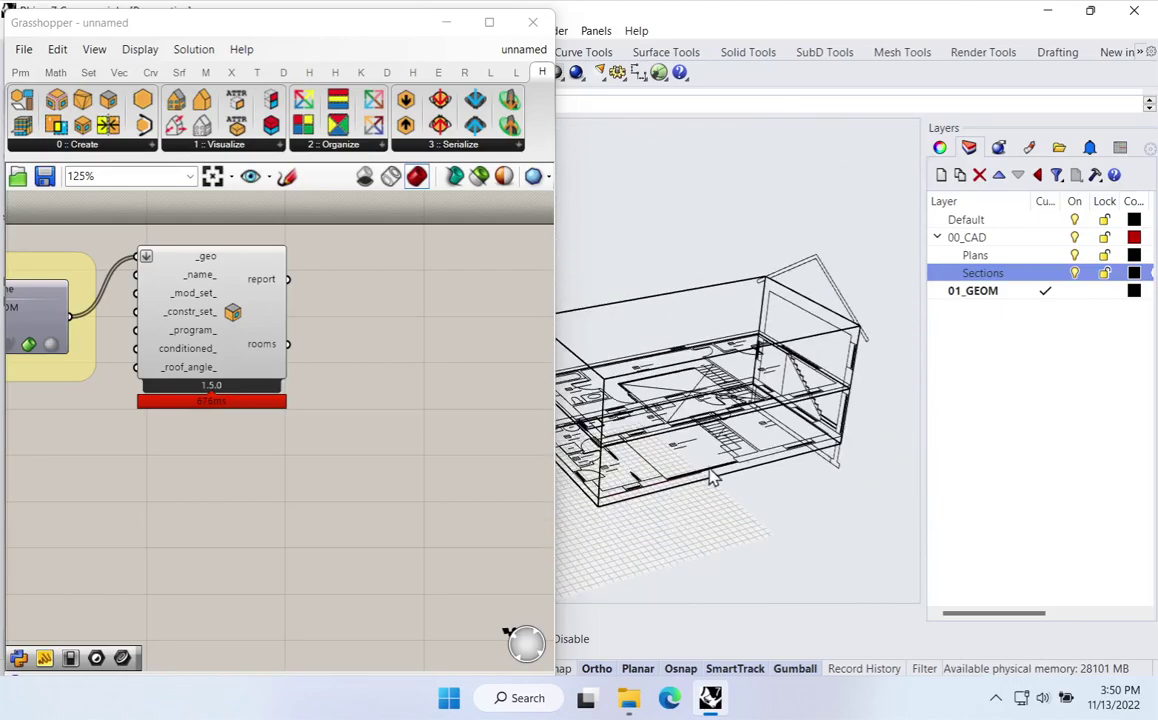
right_click_drag(745, 440, 840, 433)
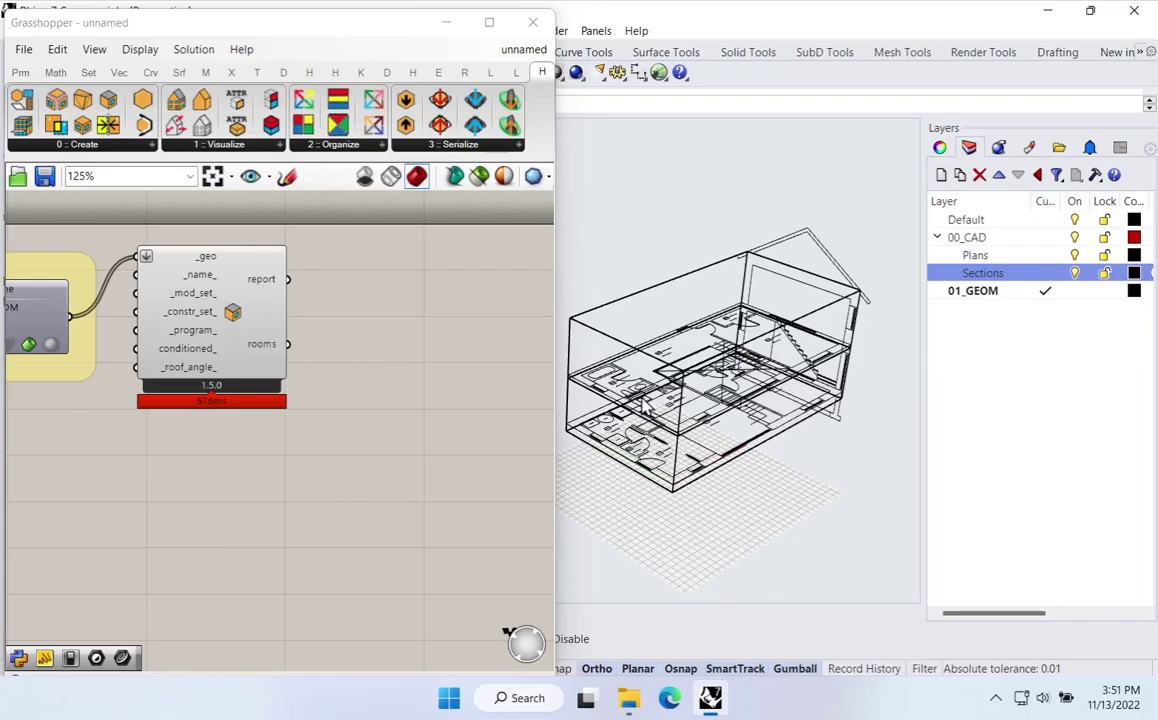
mouse_move(262, 350)
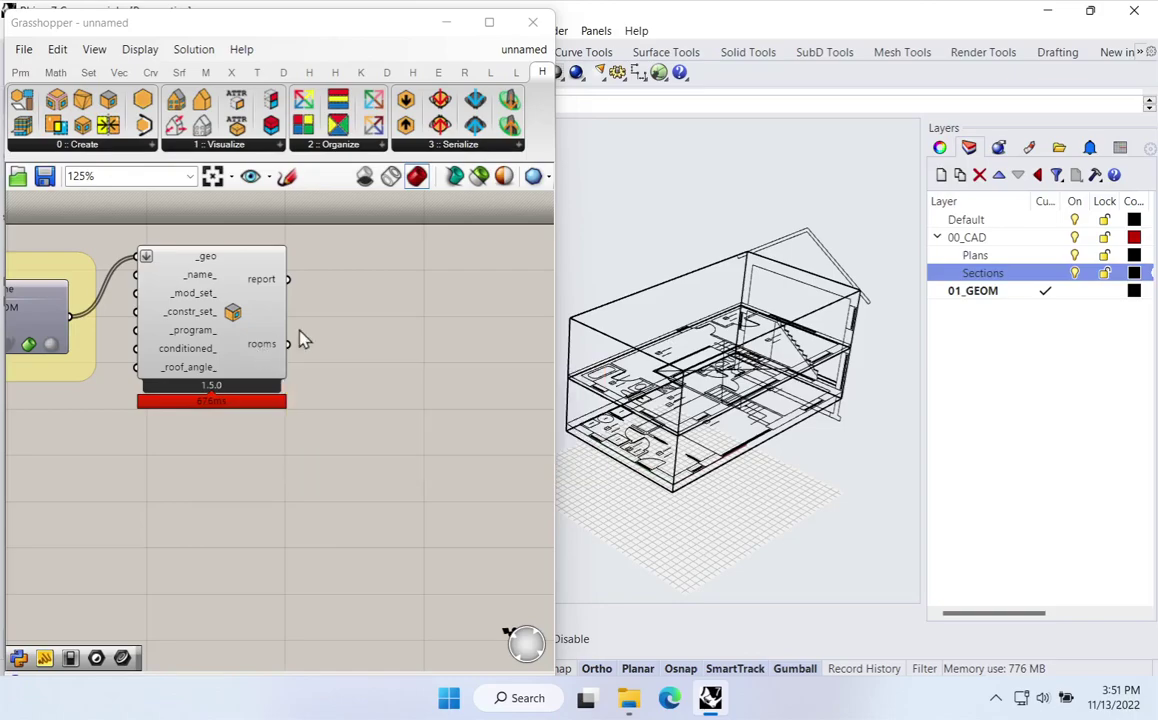
Step: Widen the Grasshopper window, place an HB Solve Adjacency component beside HB Room from Solid and connect rooms to its _rooms input
left_click_drag(554, 215, 745, 233)
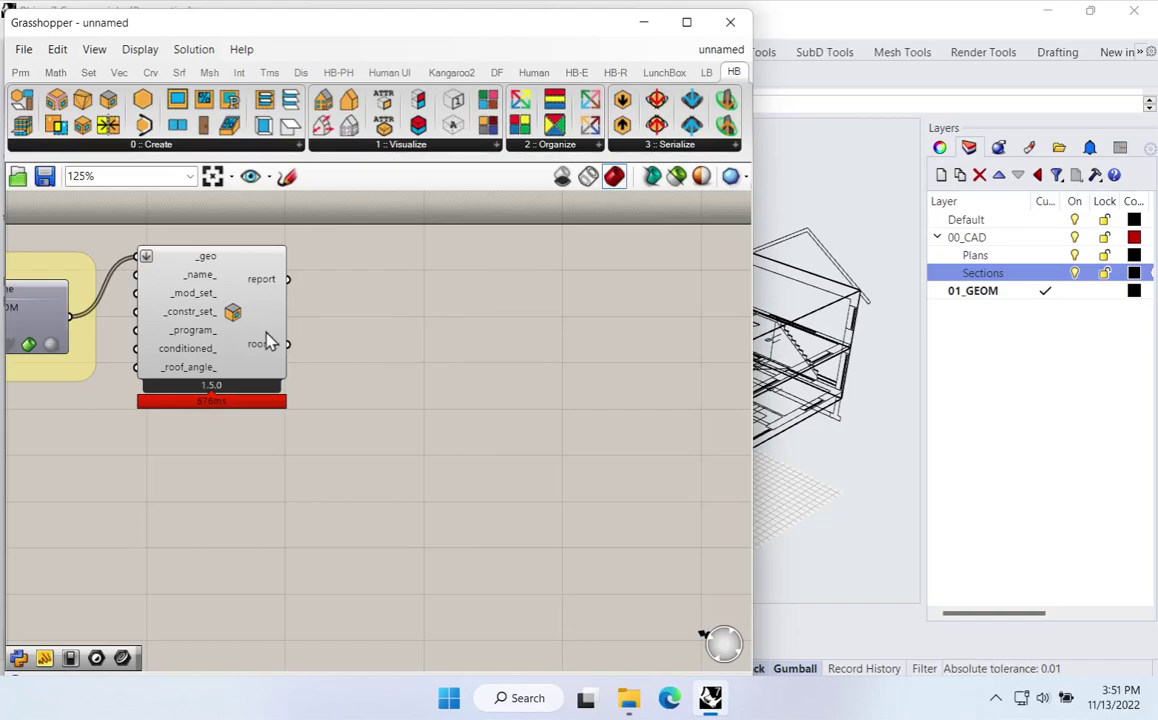
right_click_drag(245, 339, 354, 352)
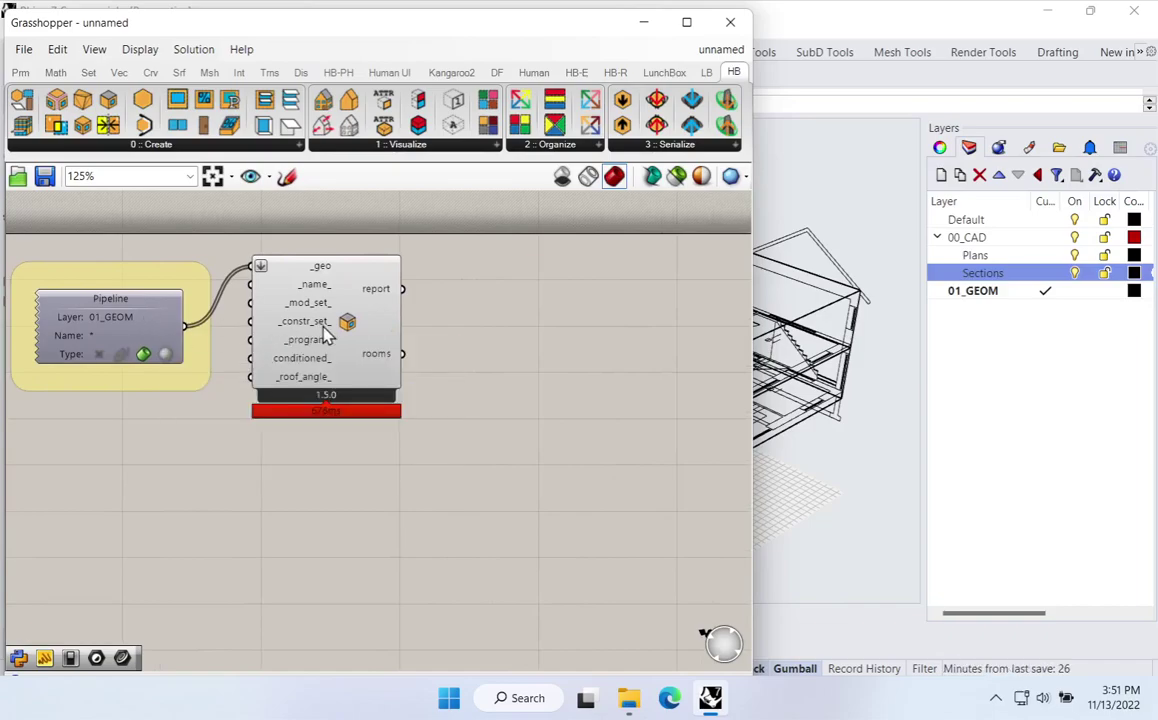
mouse_move(323, 335)
left_click(180, 147)
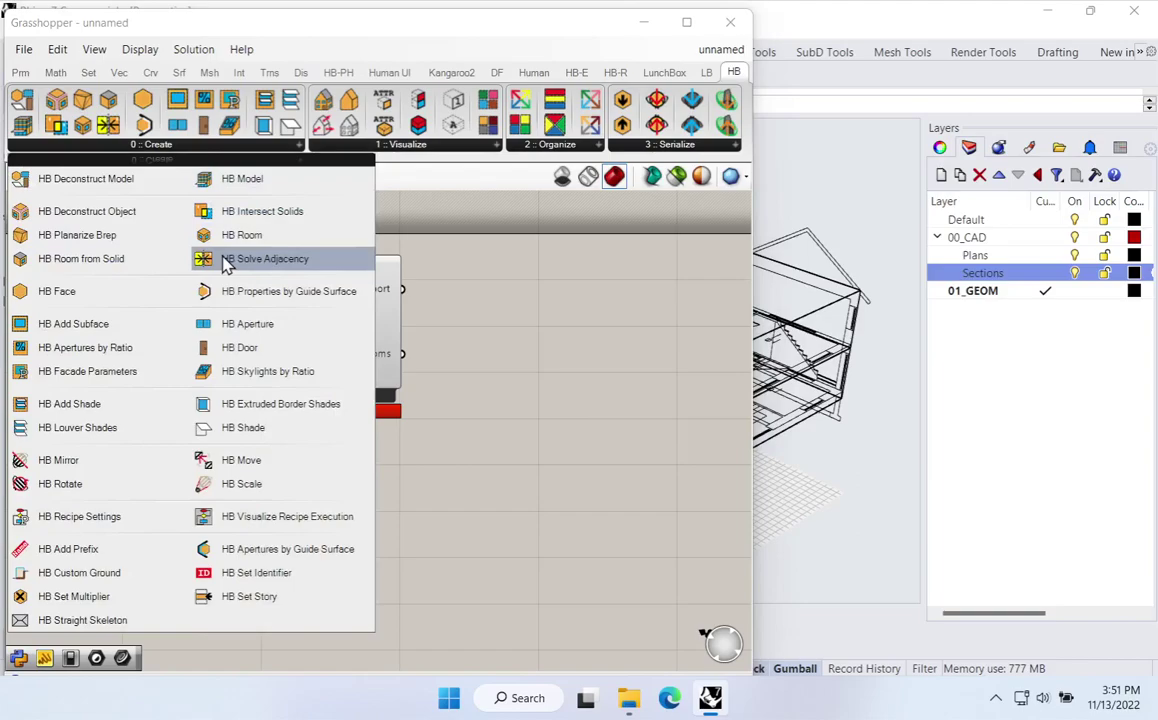
mouse_move(225, 262)
left_click_drag(225, 262, 610, 357)
left_click_drag(402, 354, 472, 258)
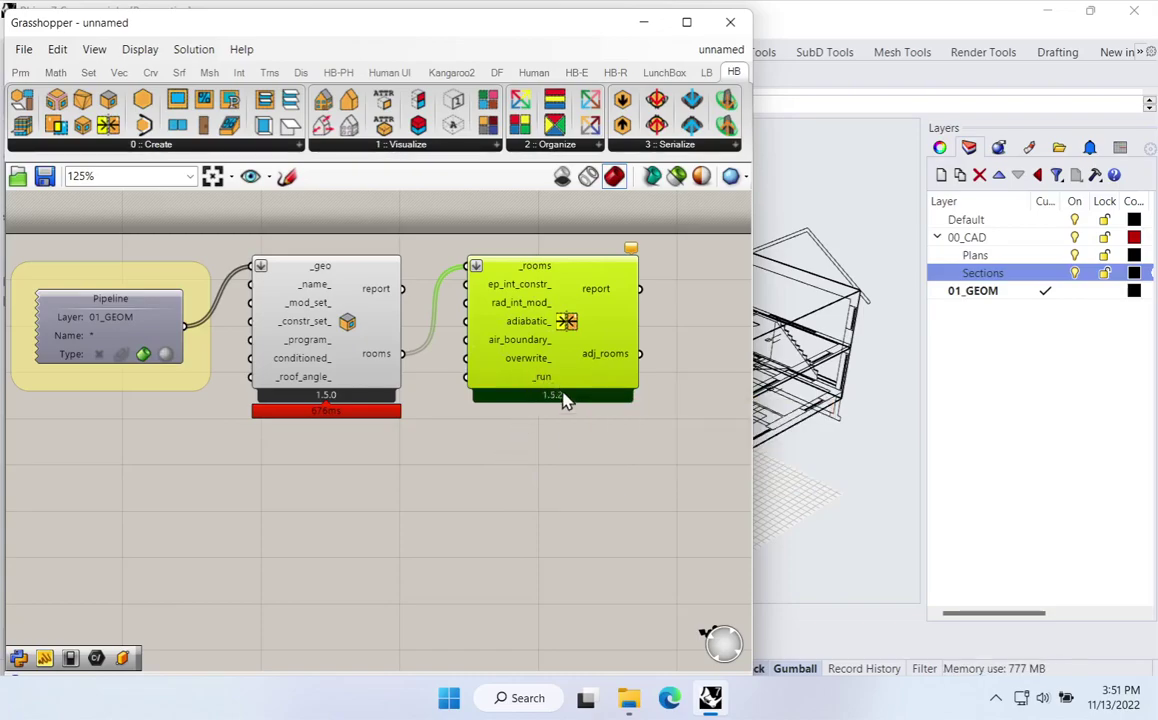
Step: Add a Boolean Toggle below HB Solve Adjacency, connect it to the _run input and set it to True
double_click(481, 484)
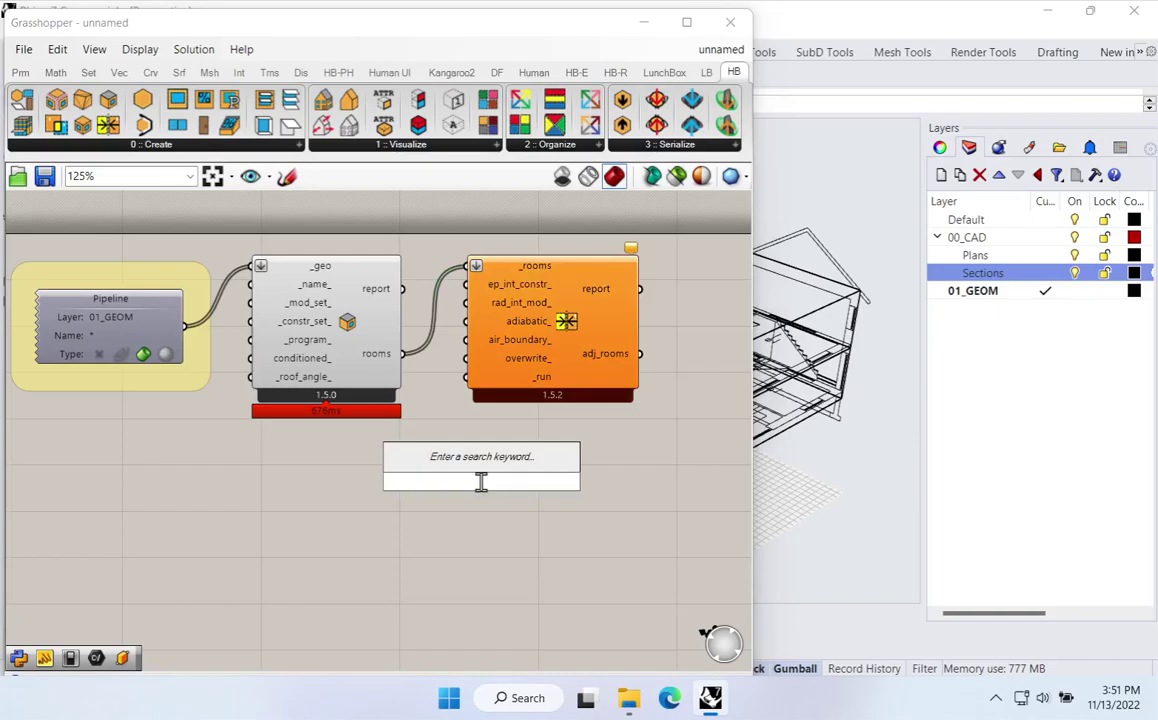
type("bool")
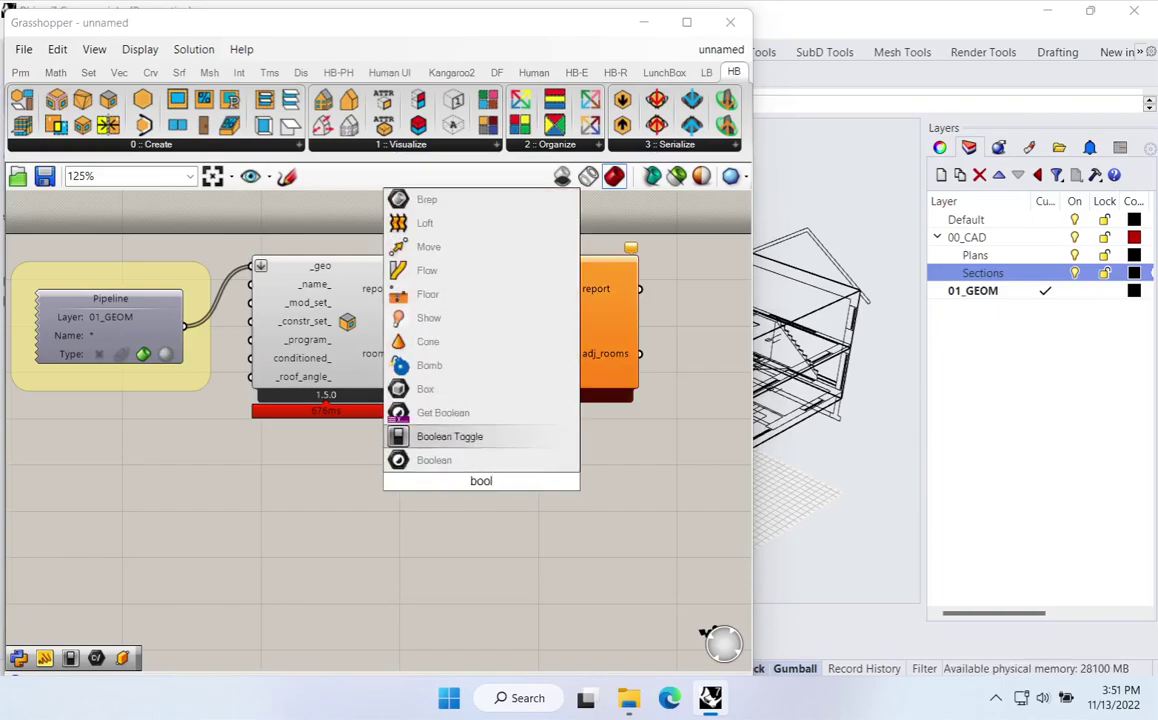
key("Return")
left_click_drag(481, 491, 465, 377)
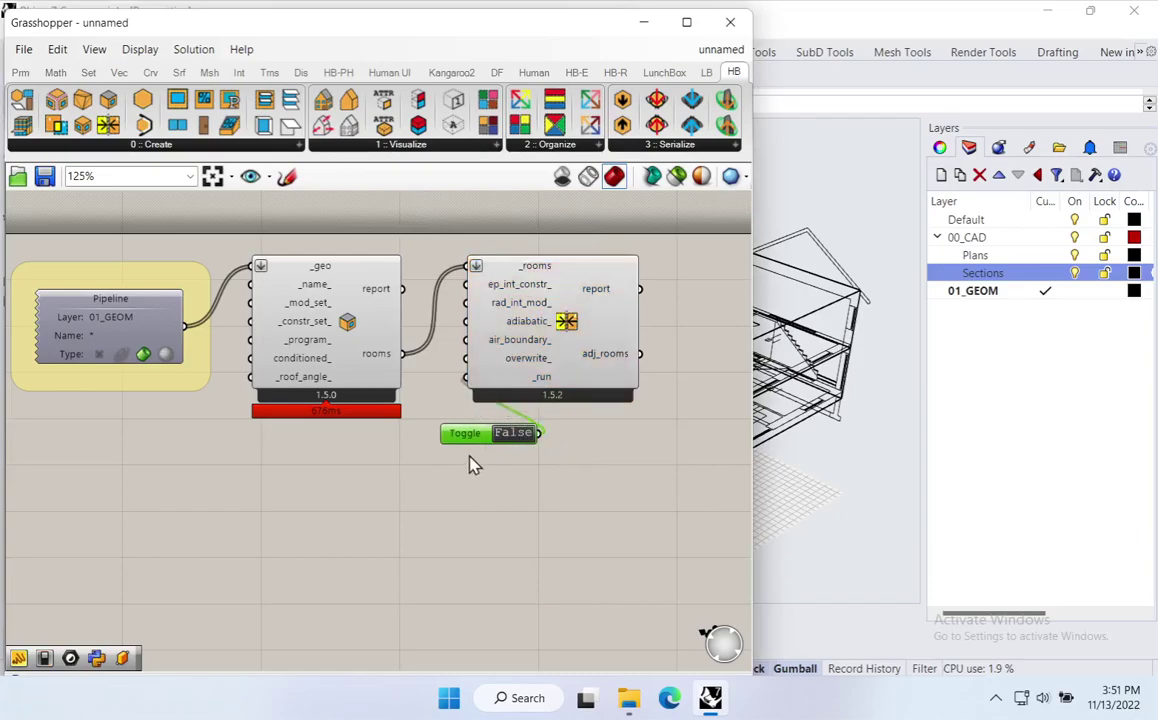
double_click(520, 434)
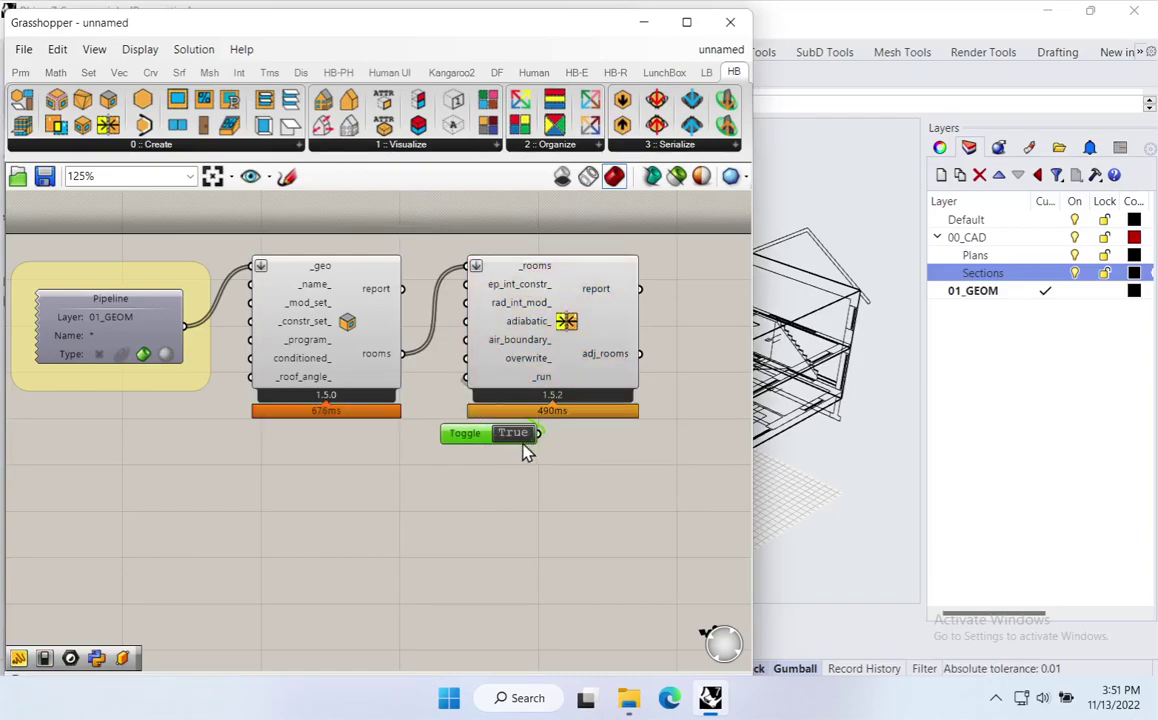
mouse_move(474, 436)
left_mouse_down()
mouse_move(481, 460)
mouse_move(491, 433)
left_mouse_up()
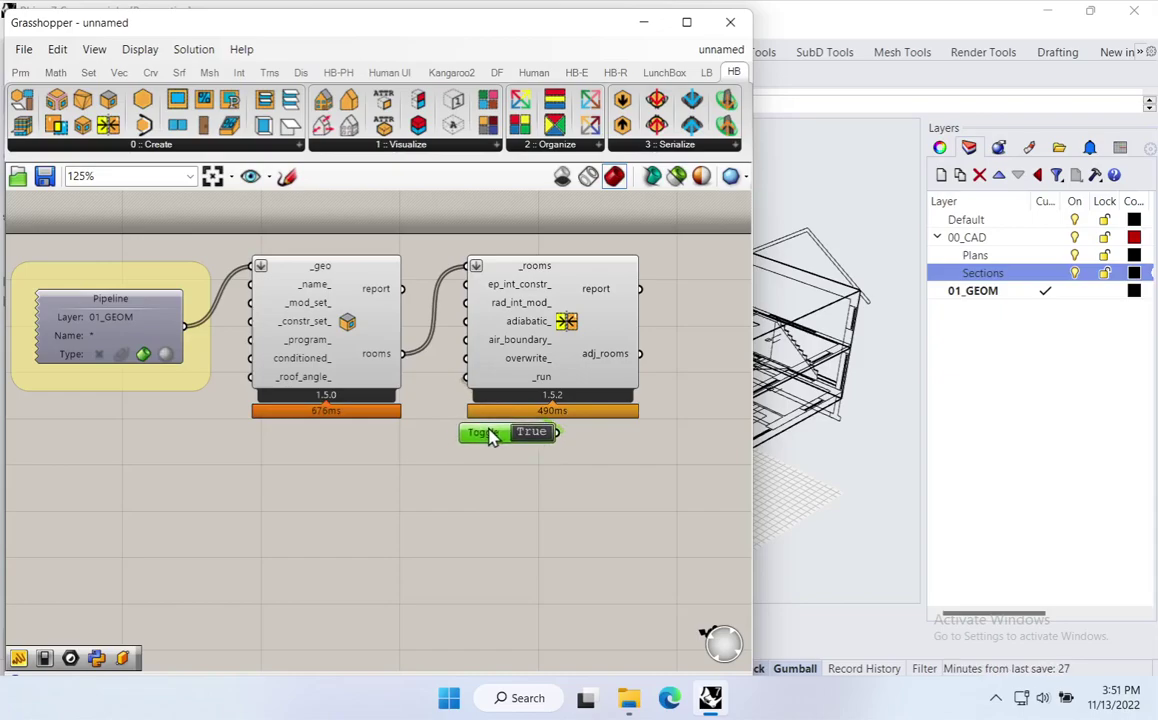
right_click_drag(659, 408, 478, 408)
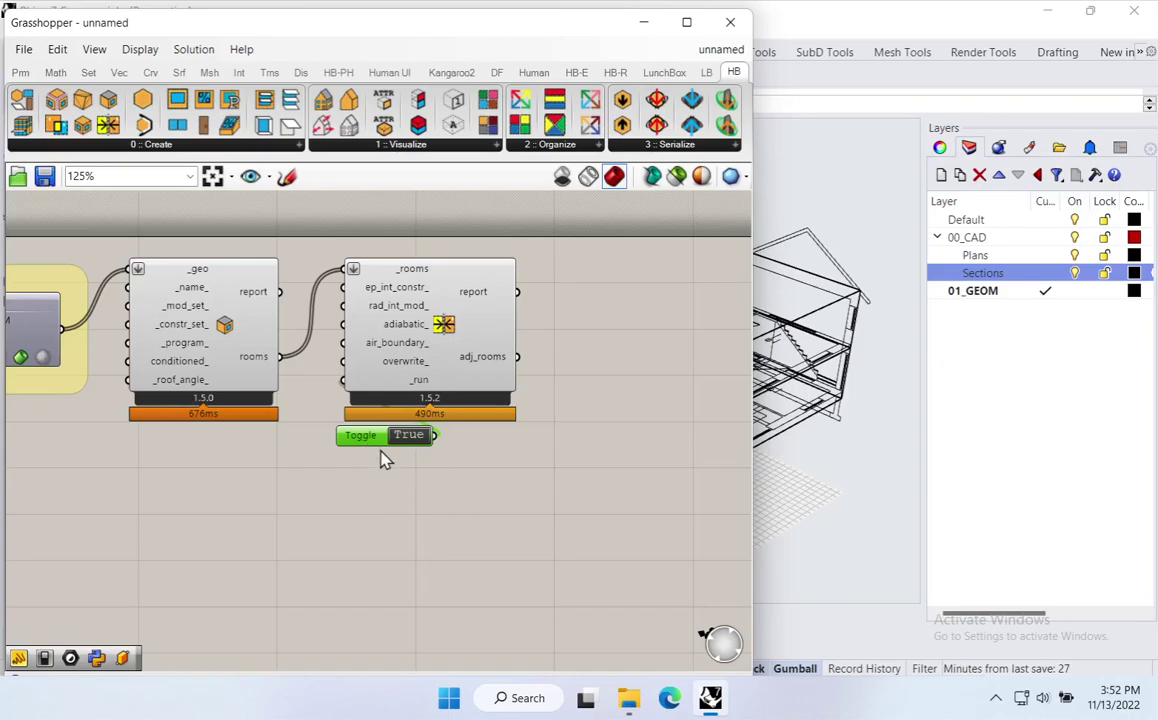
left_click_drag(356, 437, 362, 437)
left_click(398, 494)
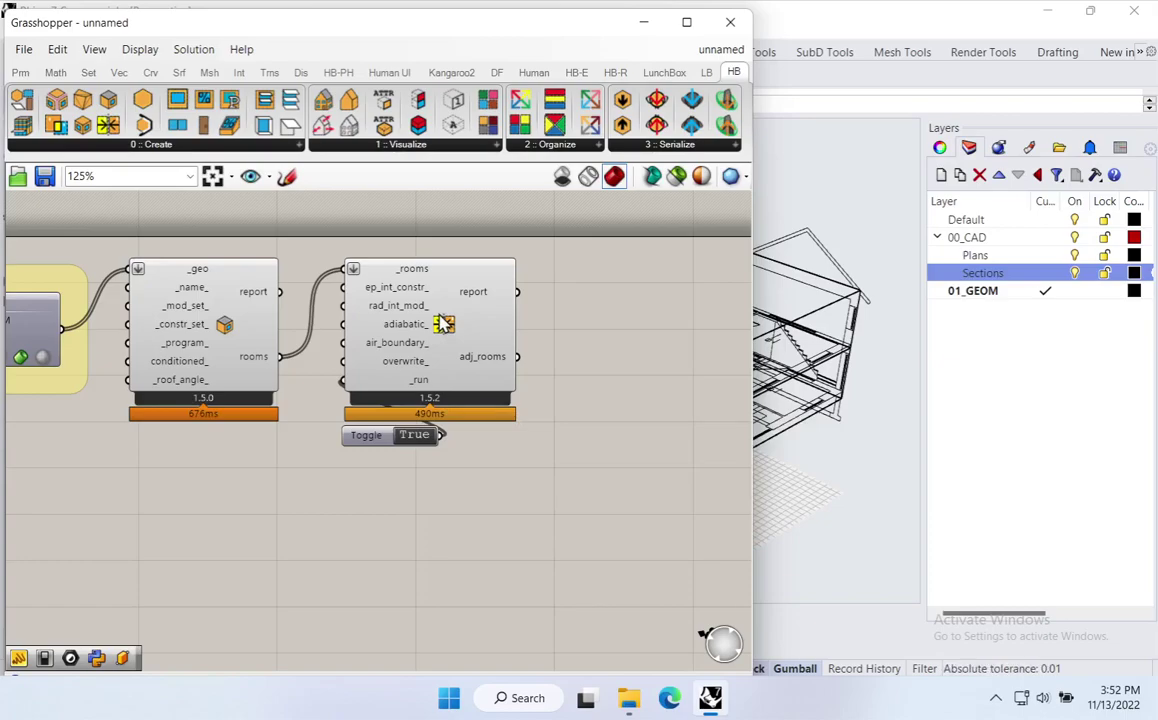
Step: Widen the Grasshopper window, place an HB Model component beside HB Solve Adjacency and connect adj_rooms to its rooms_ input
left_click_drag(751, 425, 609, 414)
right_click_drag(727, 364, 595, 367)
left_click_drag(609, 357, 910, 375)
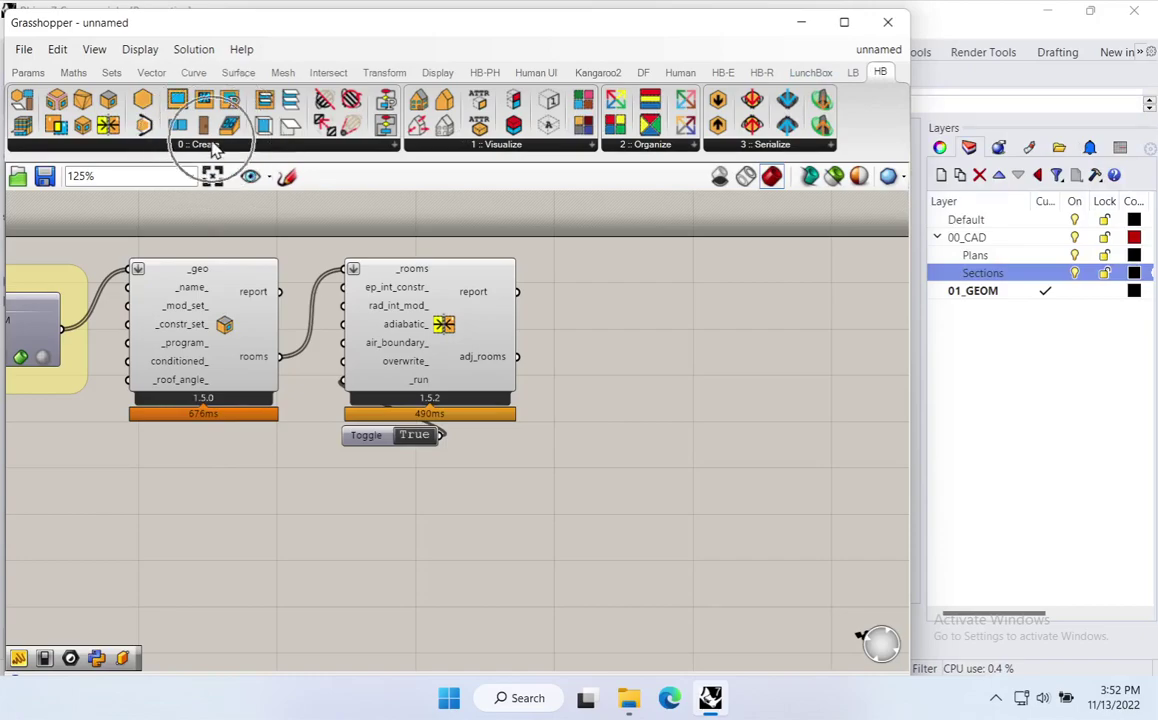
left_click(22, 125)
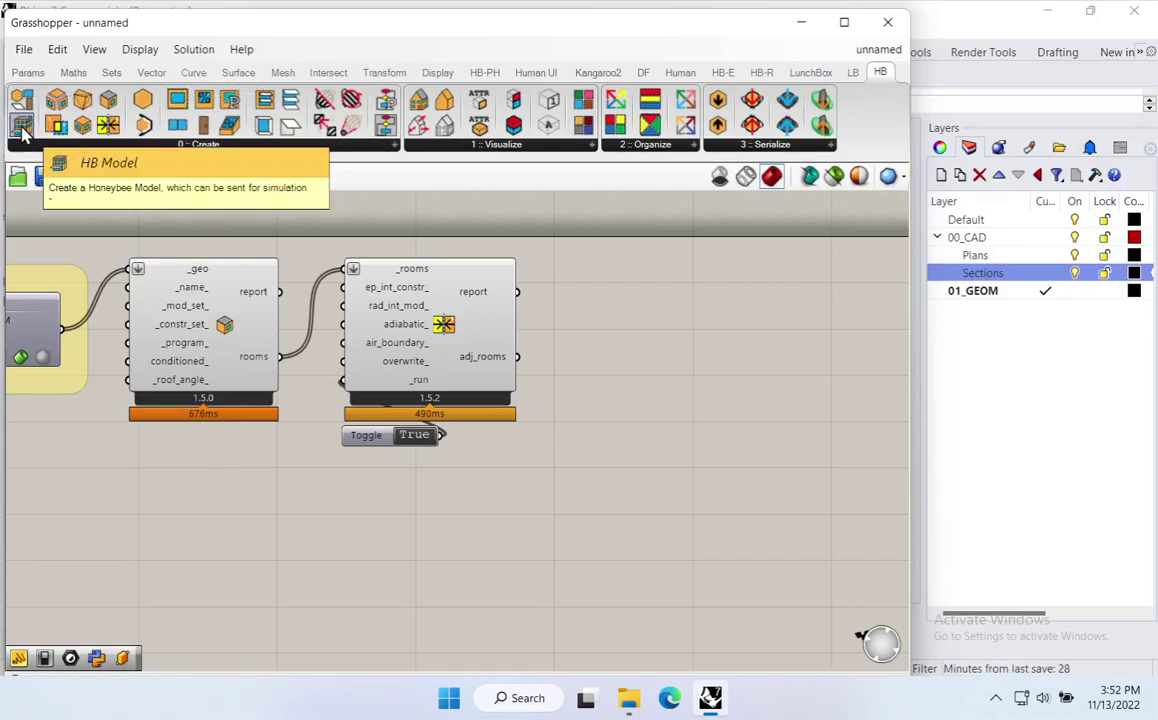
left_click(655, 325)
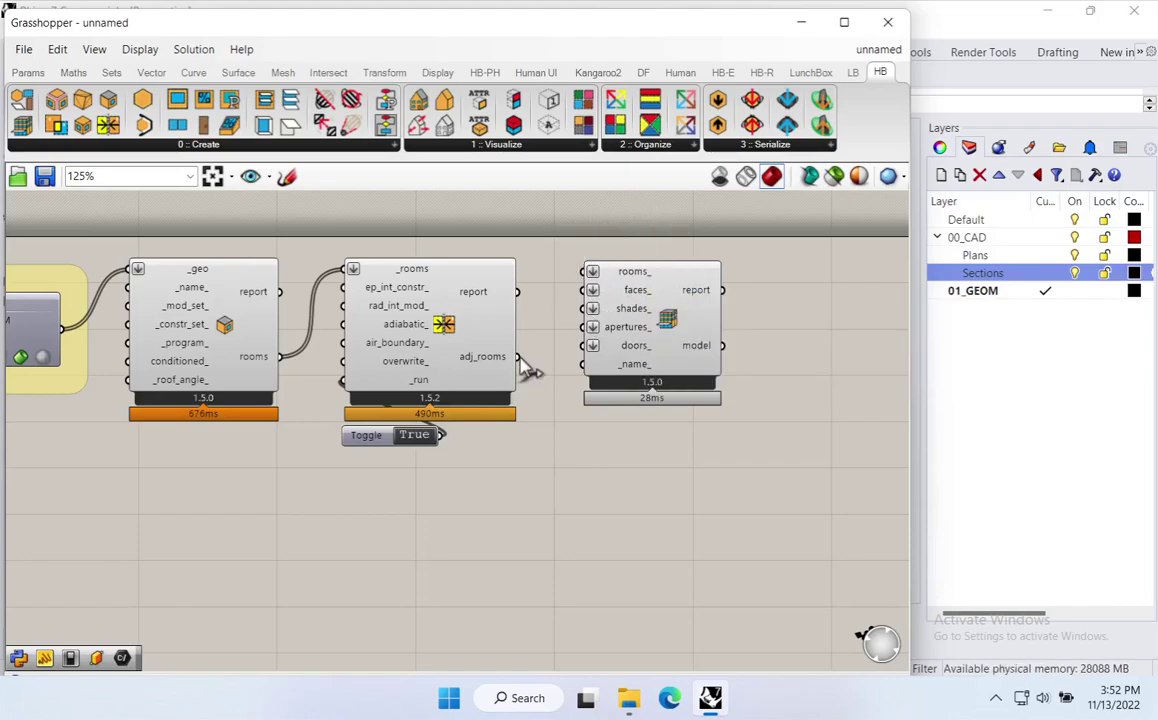
left_click_drag(517, 357, 605, 305)
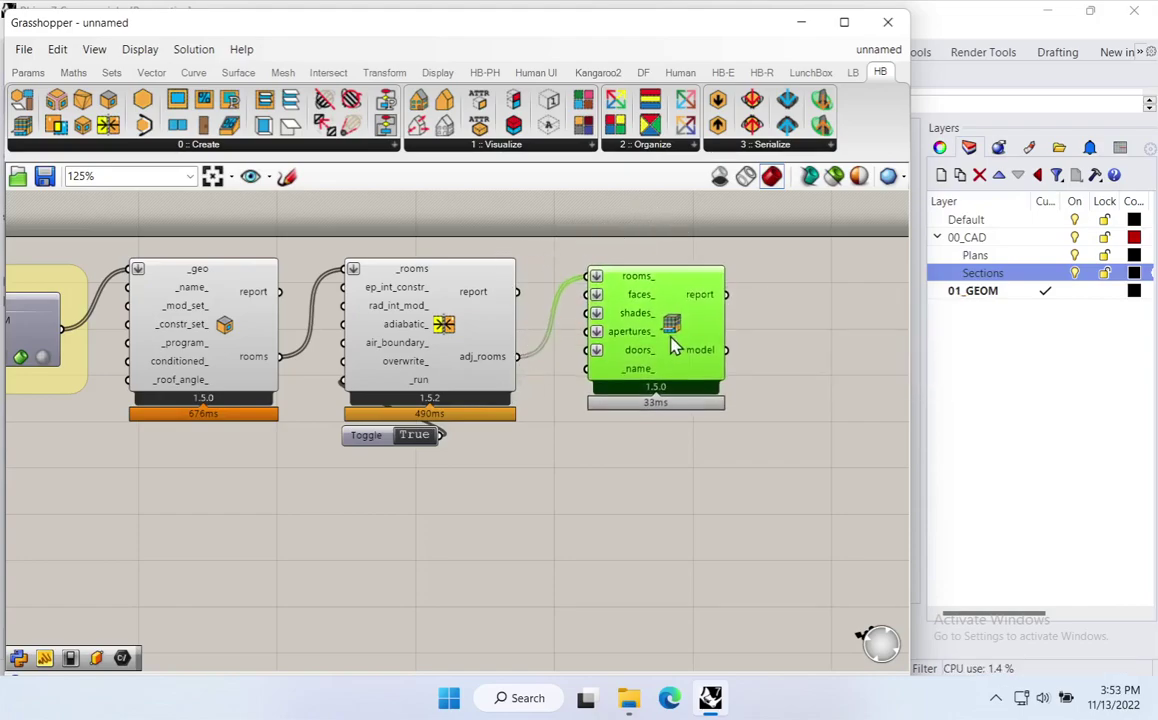
left_click_drag(611, 379, 614, 392)
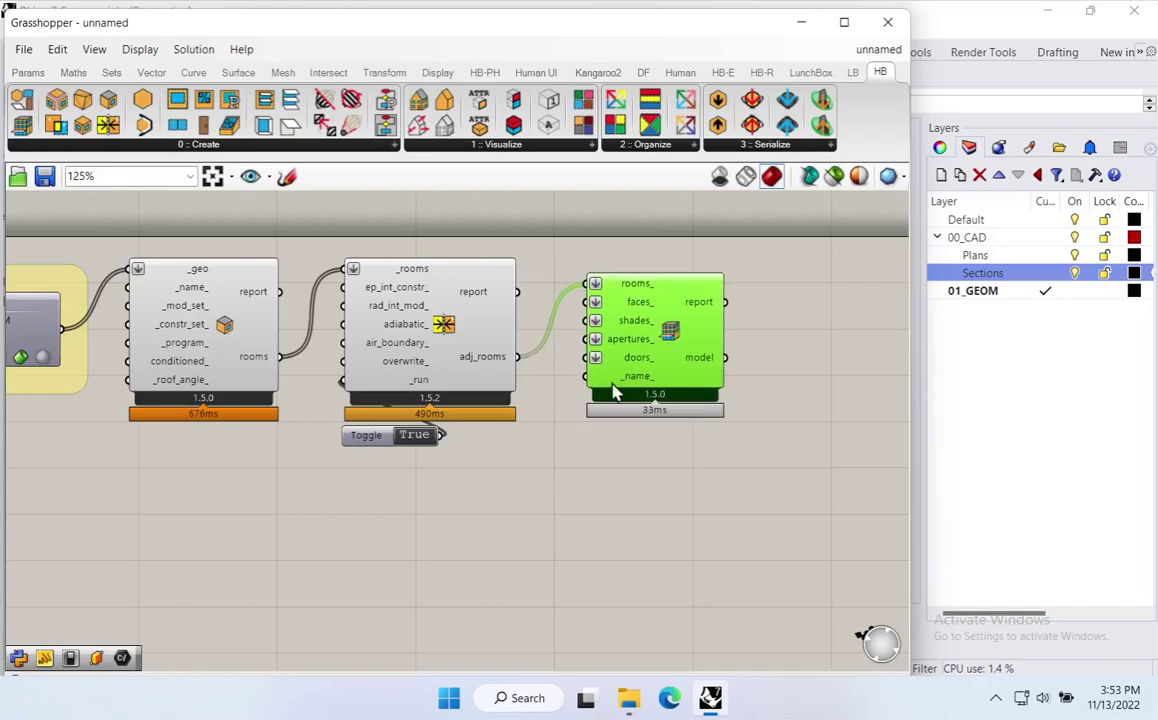
Step: Add a text panel reading Eds_Very_First_Model, connect it to the _name_ input of HB Model and place it just above that component
double_click(612, 248)
type("\"")
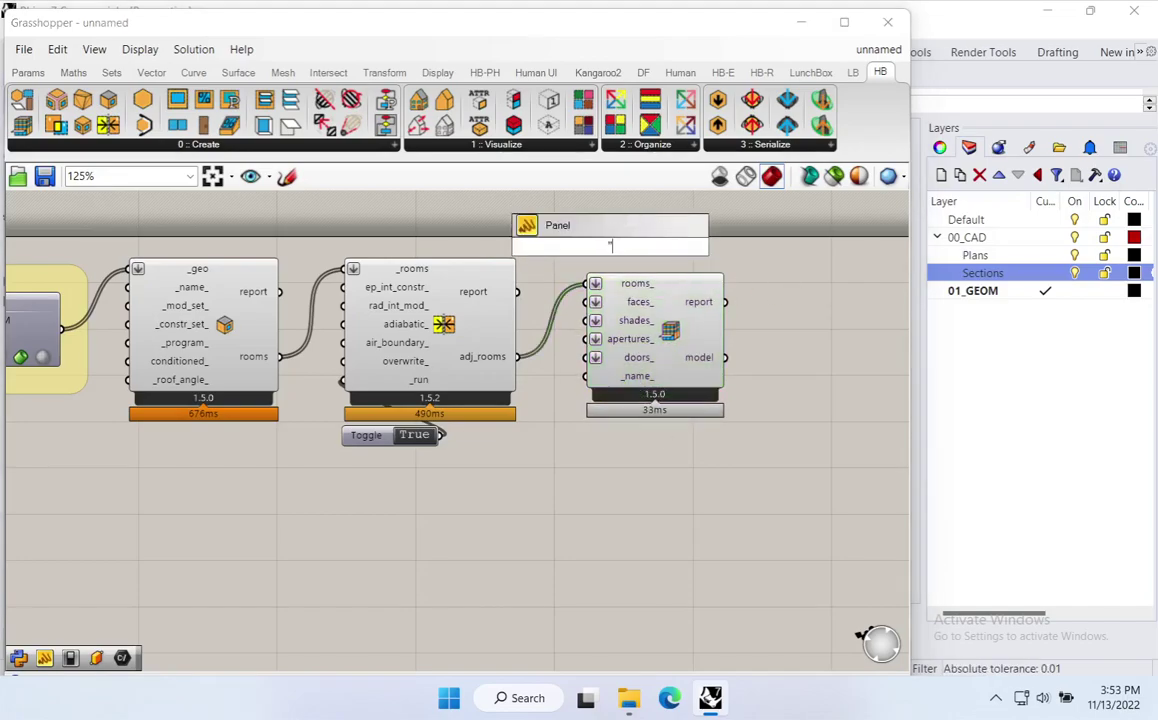
type("MEds+Ver")
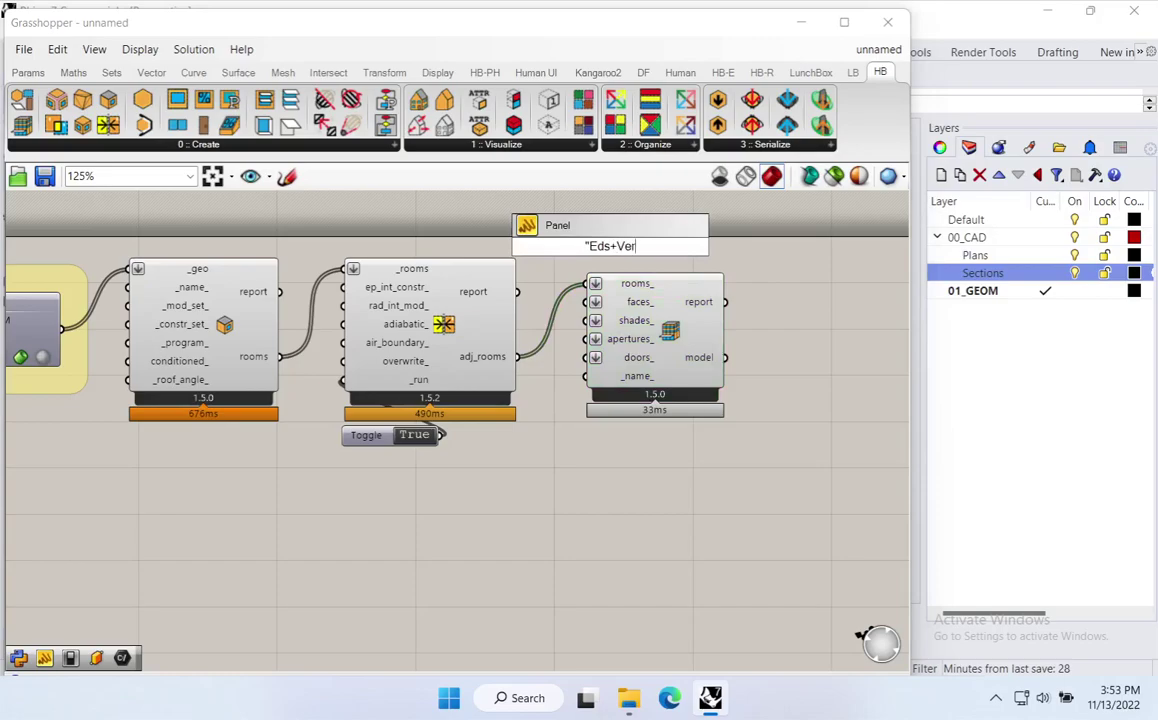
key("BackSpace")
key("BackSpace")
key("BackSpace")
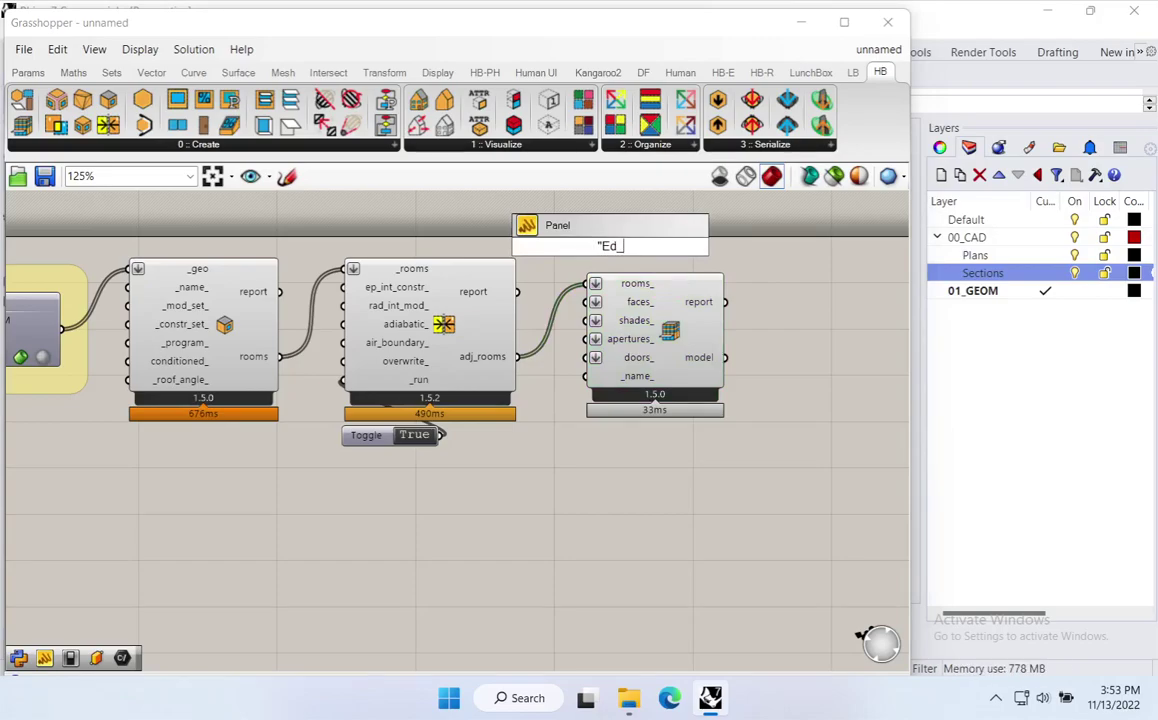
type("_Very_First_")
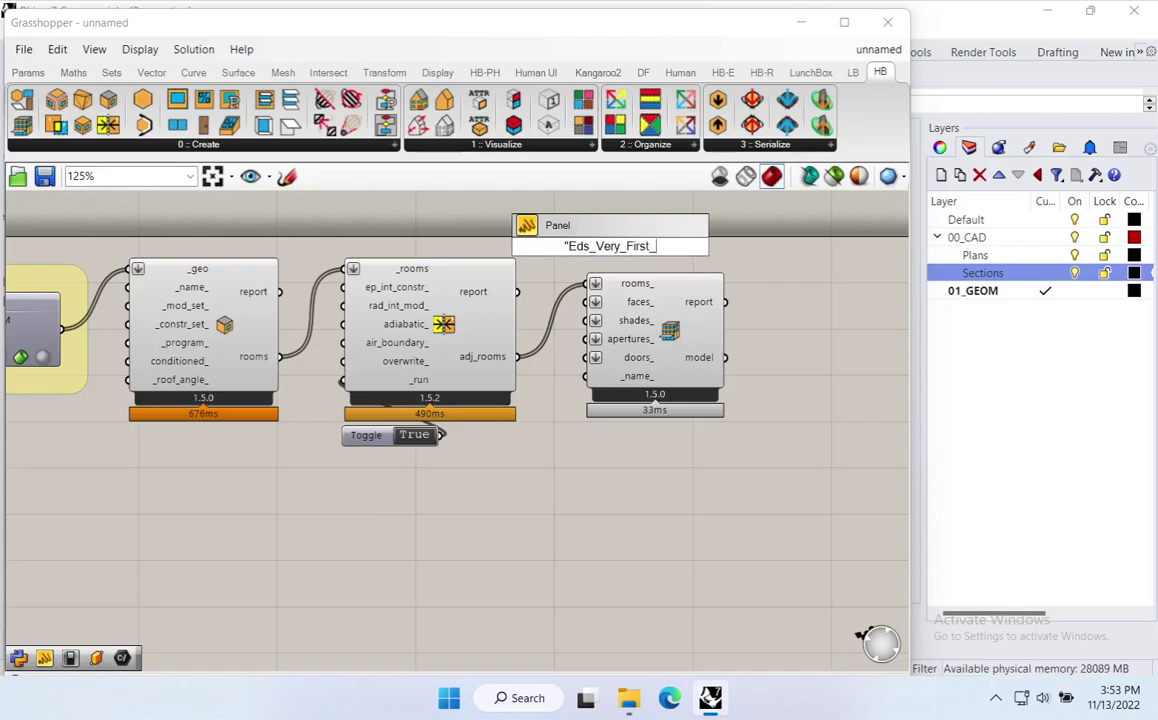
type("Model")
left_click(791, 290)
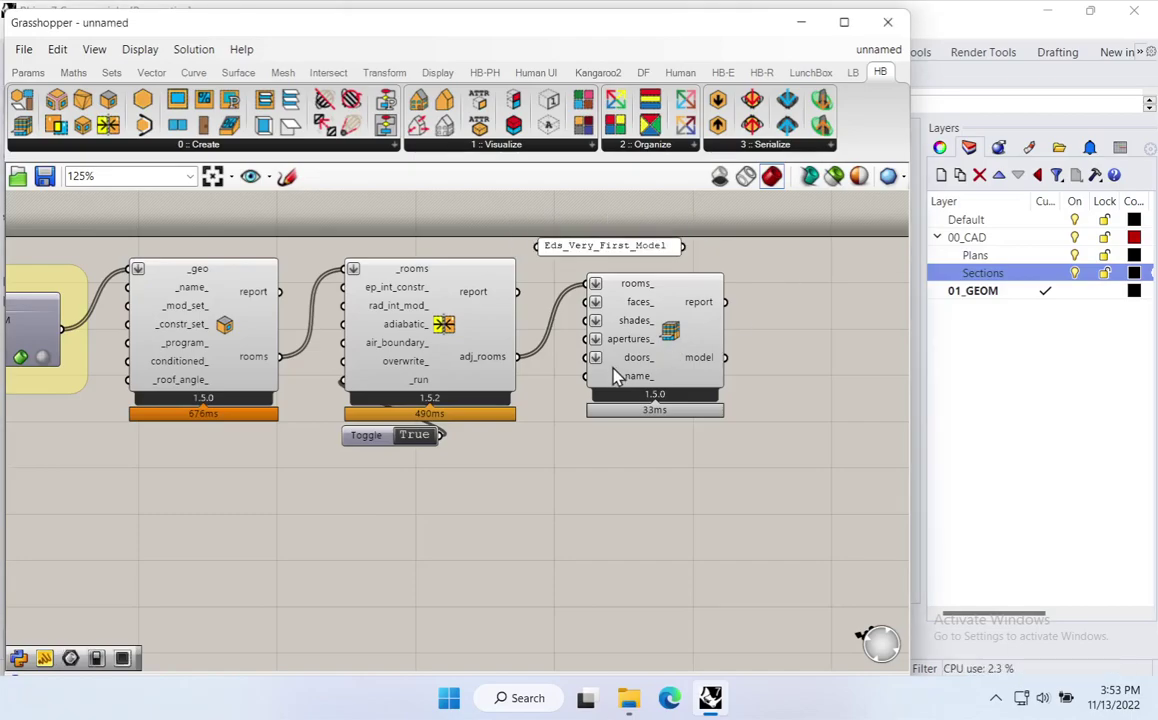
left_click_drag(618, 357, 673, 262)
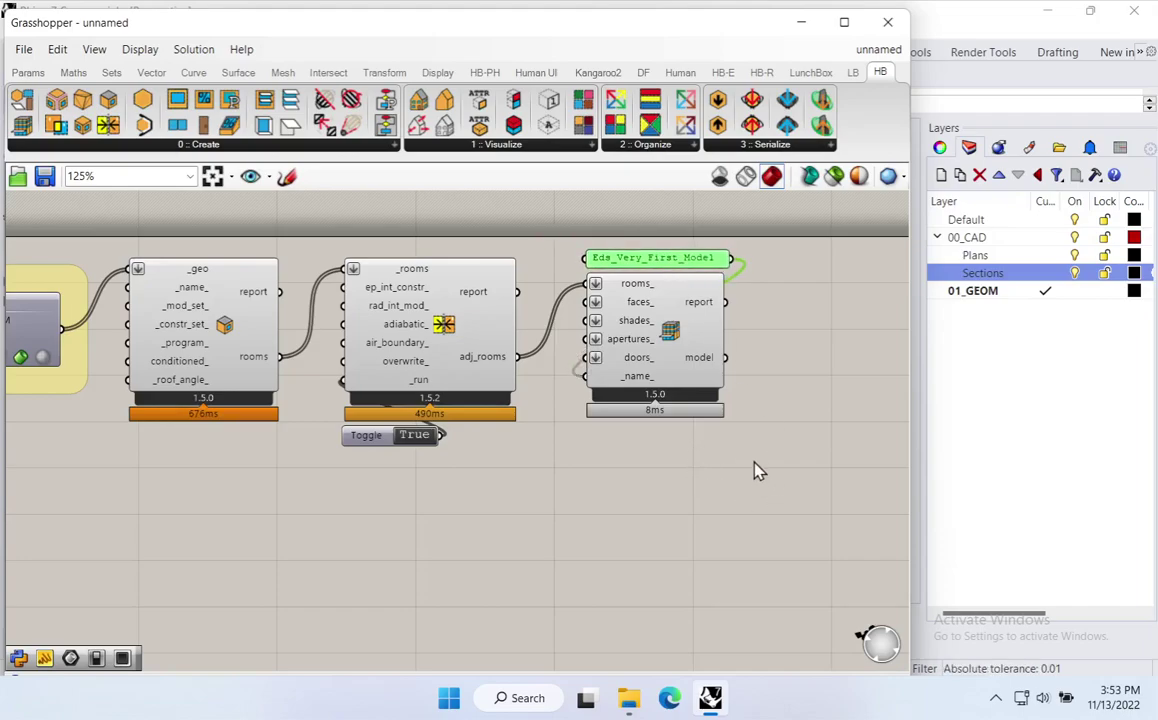
Step: Place an HB Dump Objects component beside HB Model and connect model to its _hb_objs input
right_click_drag(755, 470, 480, 458)
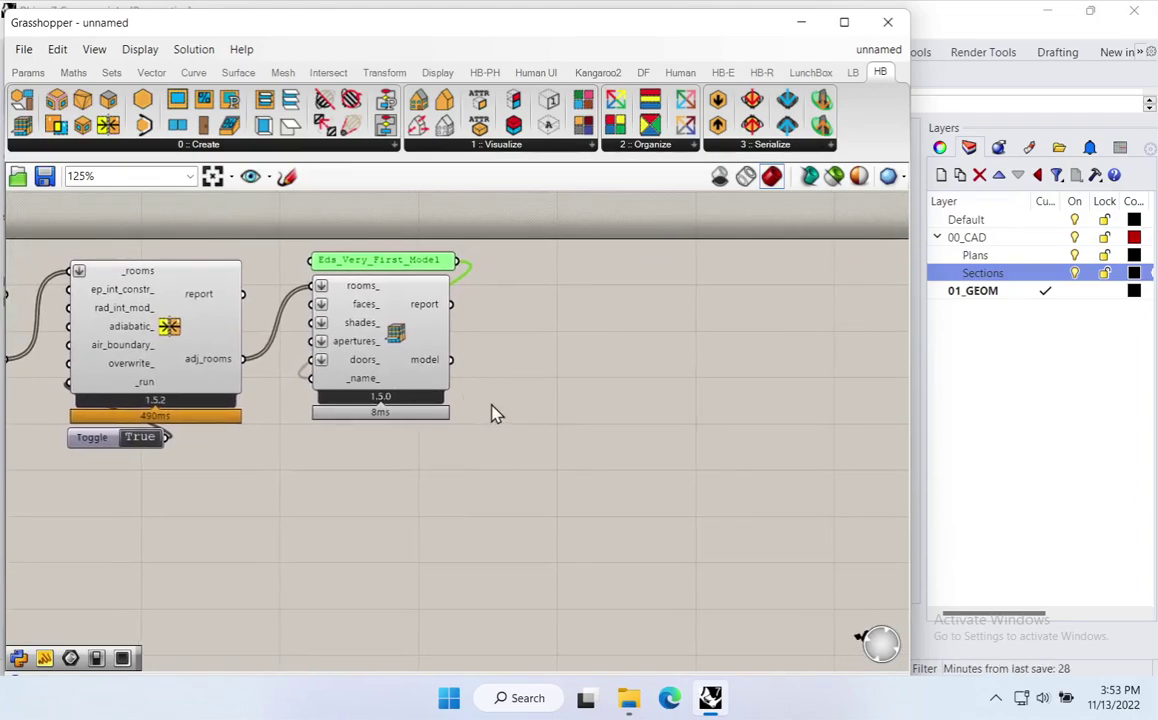
left_click(478, 452)
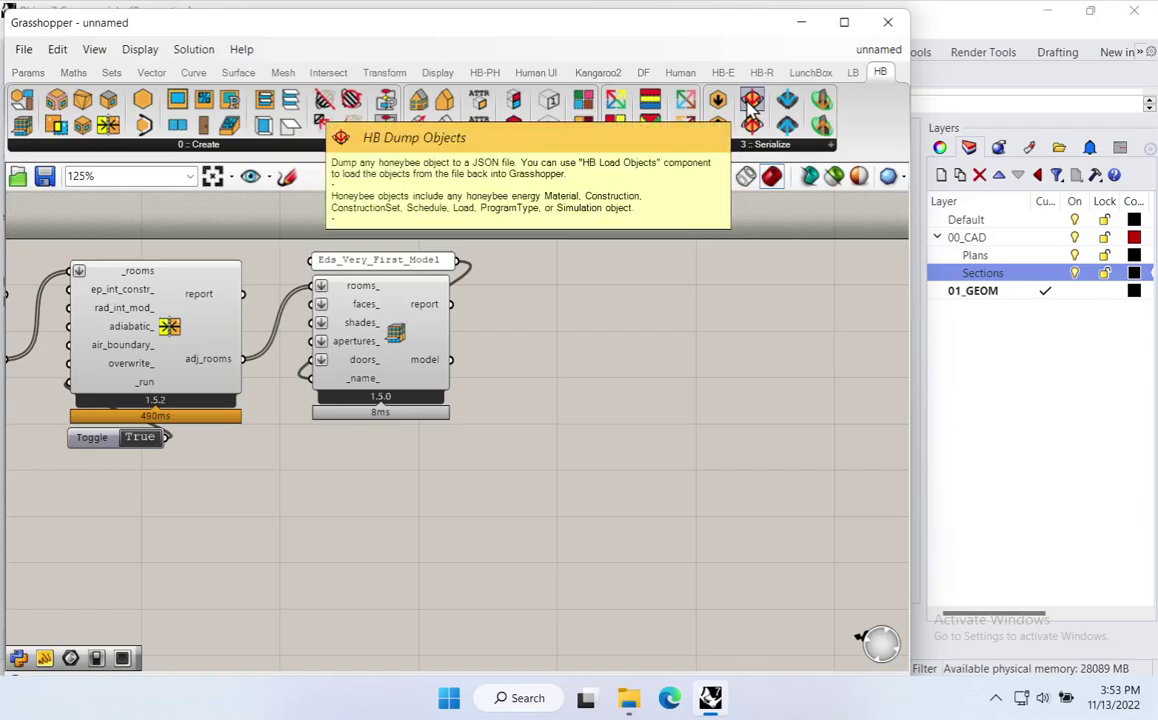
left_click_drag(752, 103, 608, 360)
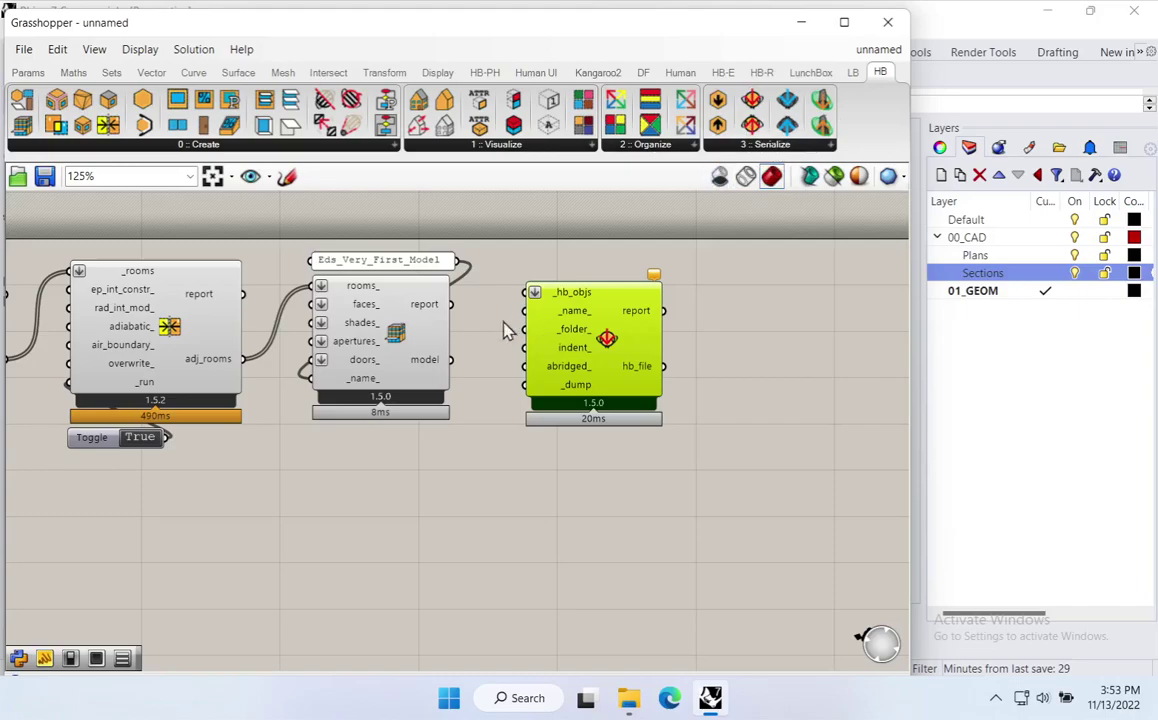
left_click_drag(451, 359, 555, 285)
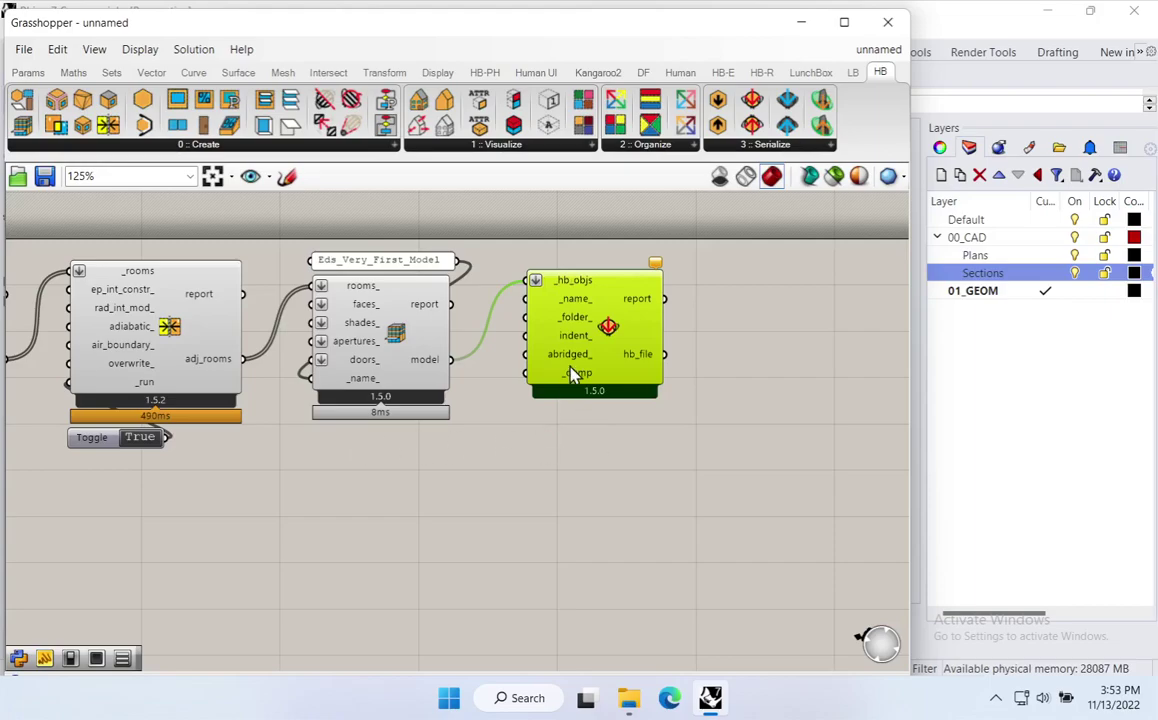
Step: Add a Boolean Toggle below HB Dump Objects and connect it to the _dump input
mouse_move(580, 378)
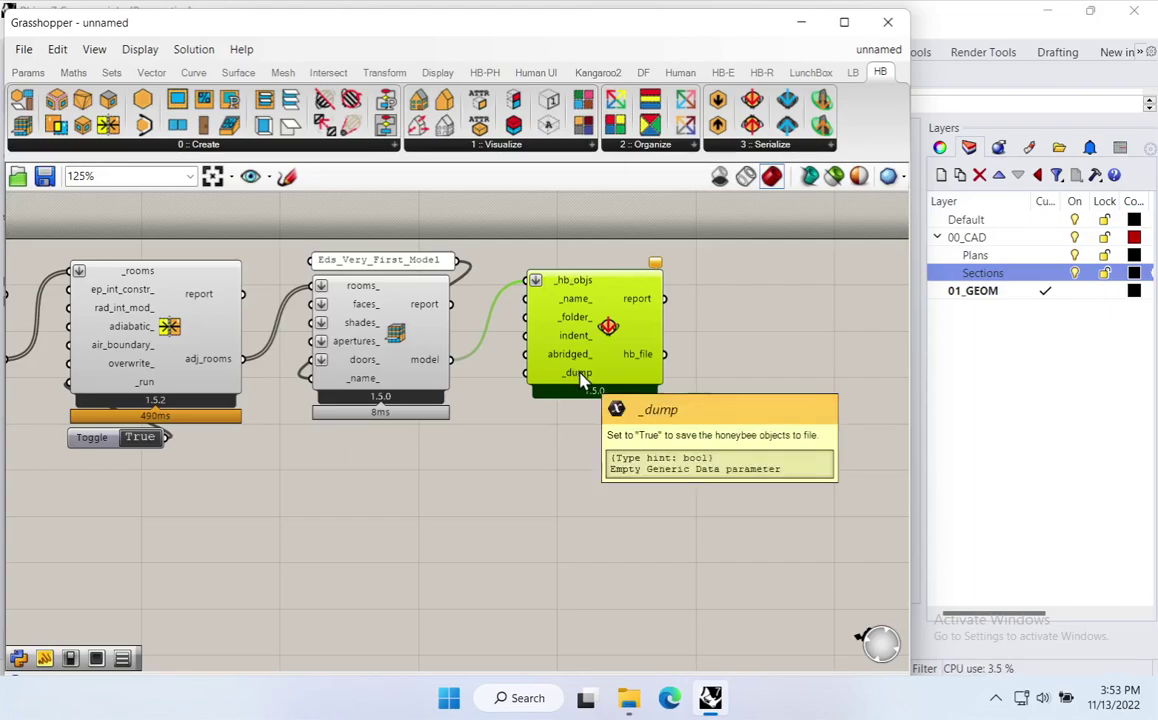
double_click(551, 438)
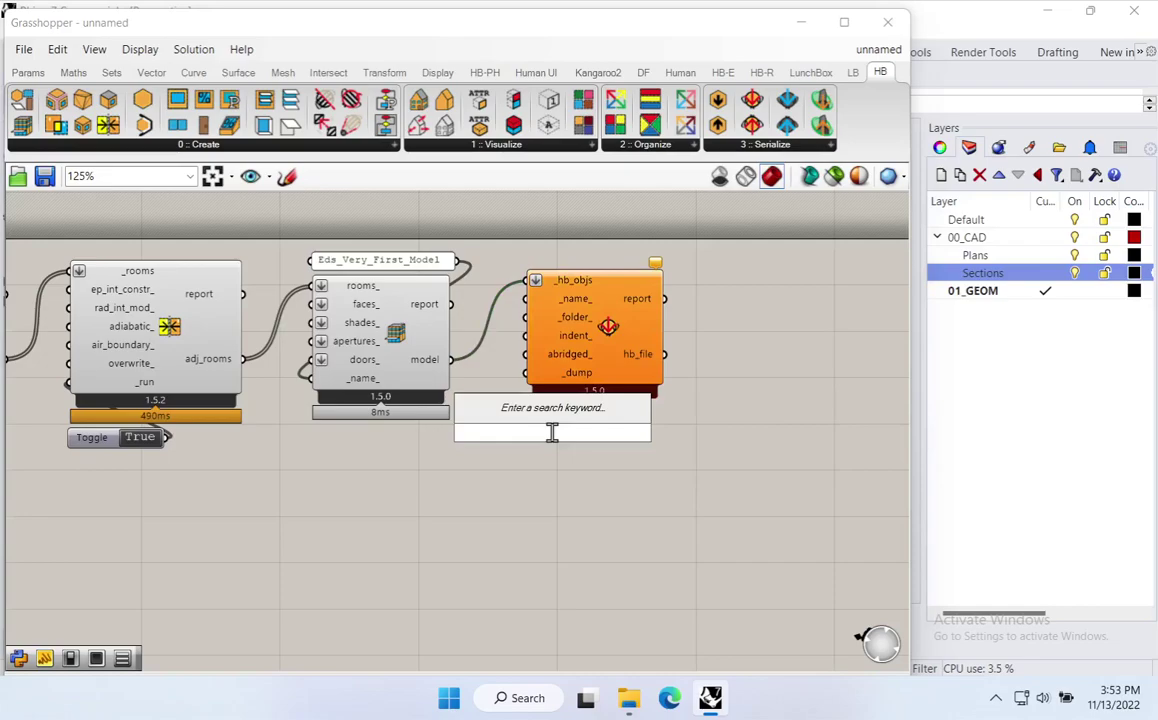
type("v")
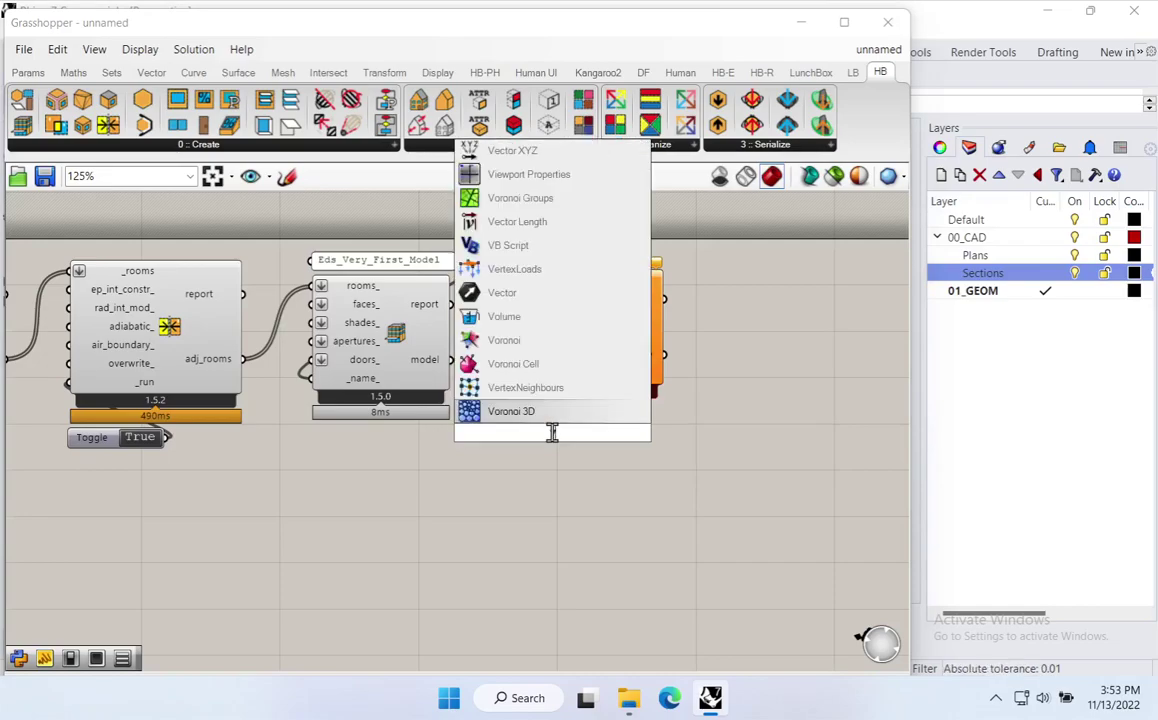
key("BackSpace")
type("bool")
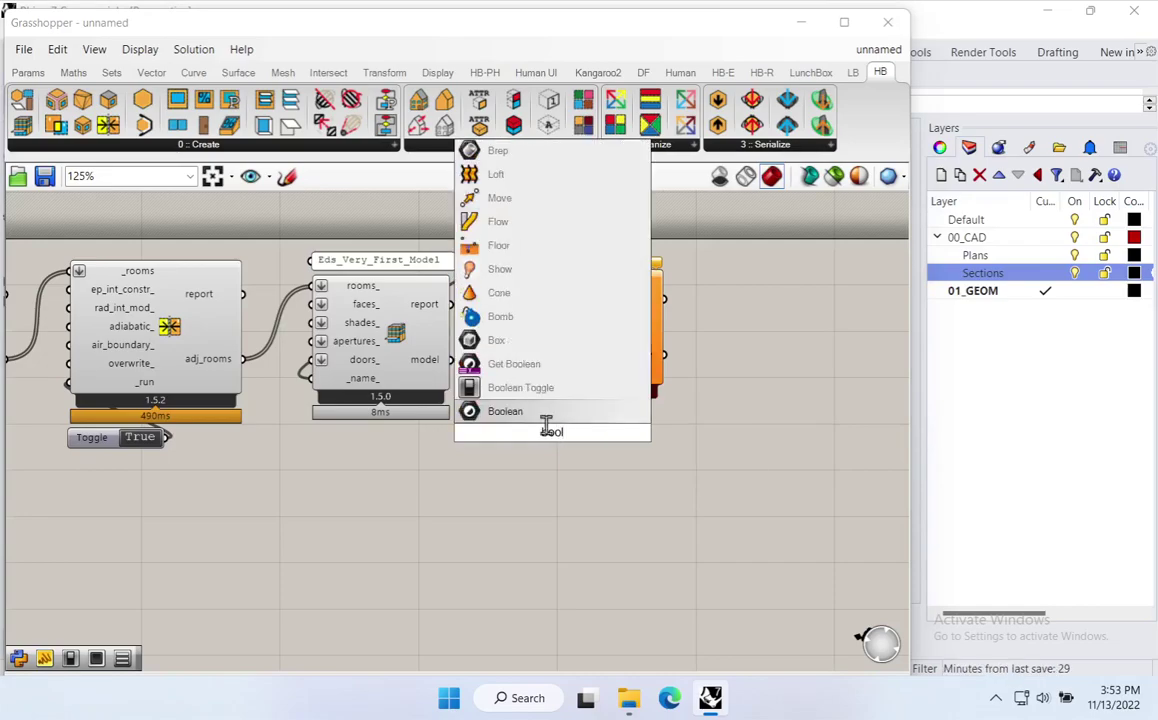
left_click(525, 390)
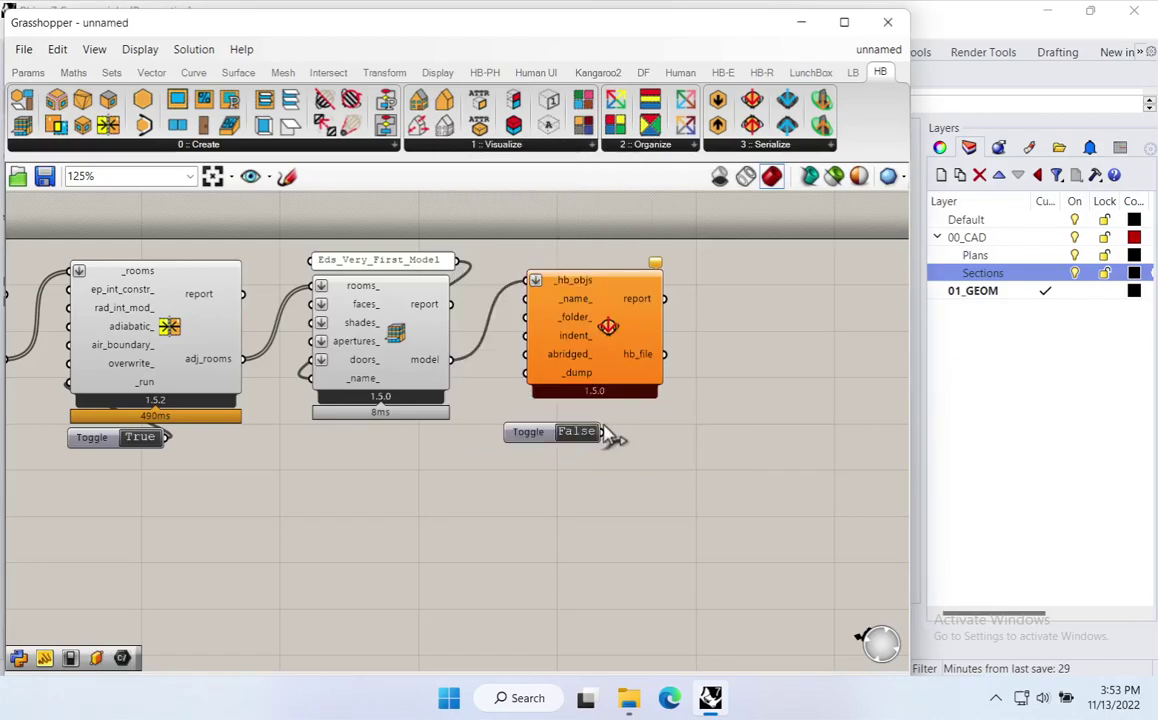
left_click_drag(602, 431, 526, 372)
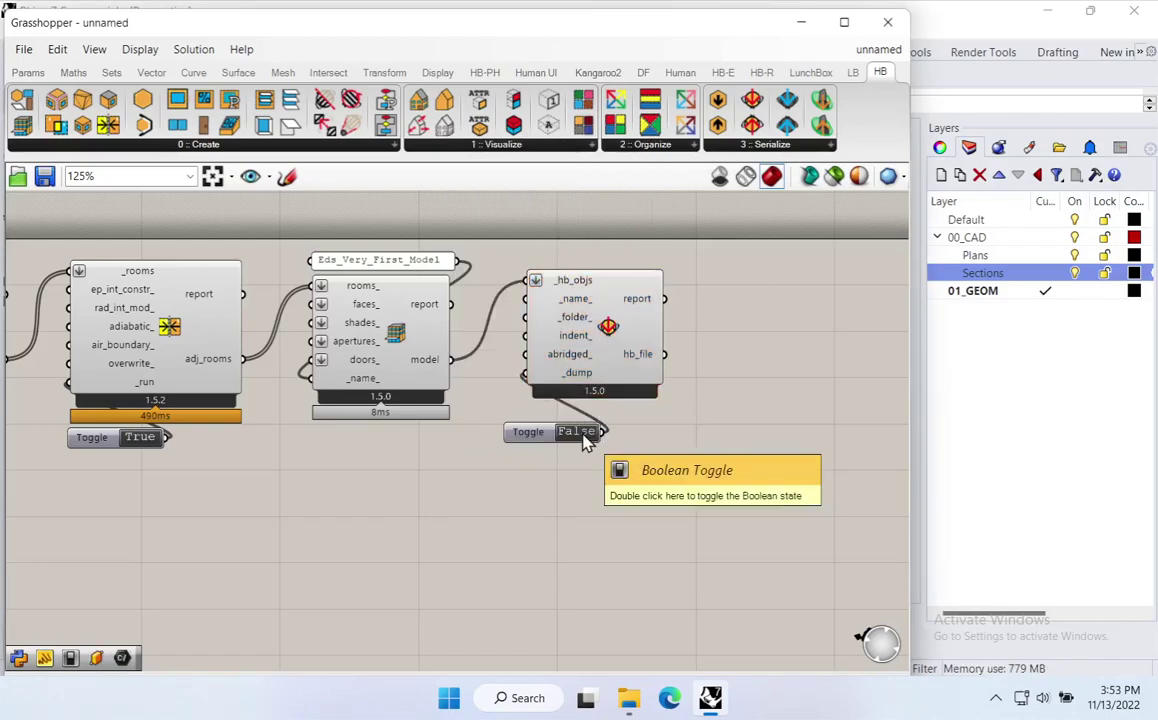
Step: Move HB Dump Objects and its toggle together farther from HB Model, leaving free space above them
left_click(560, 430)
left_click_drag(612, 470, 522, 252)
left_click_drag(618, 377, 664, 384)
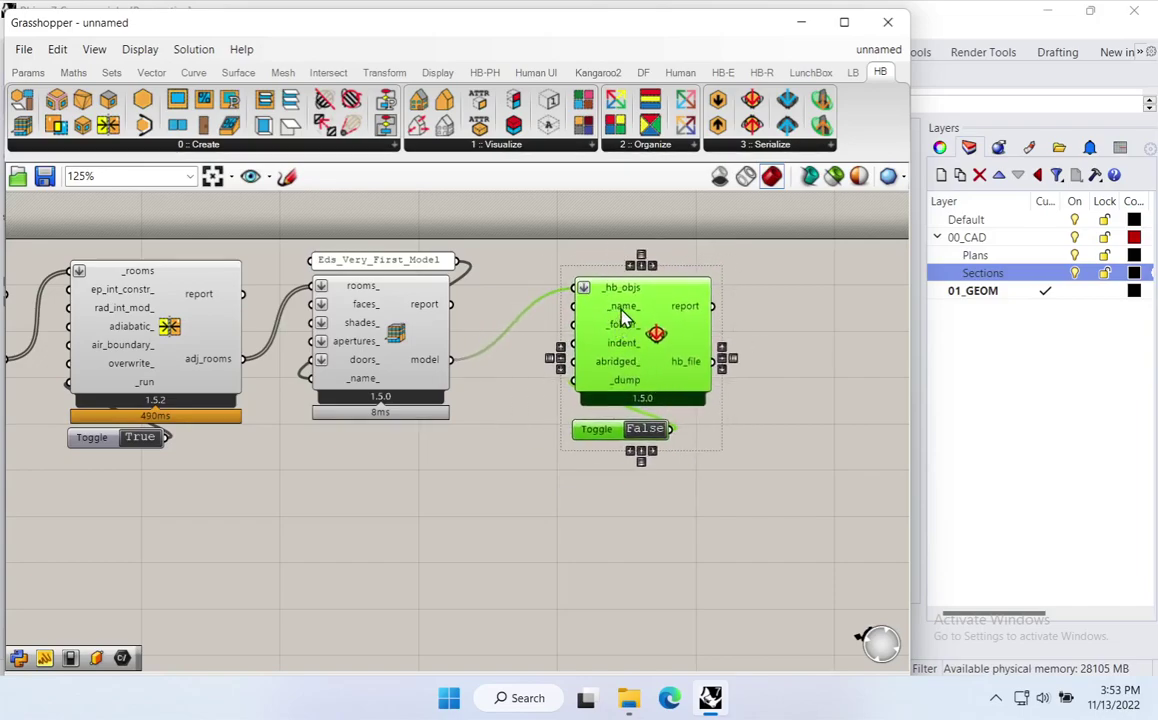
mouse_move(622, 333)
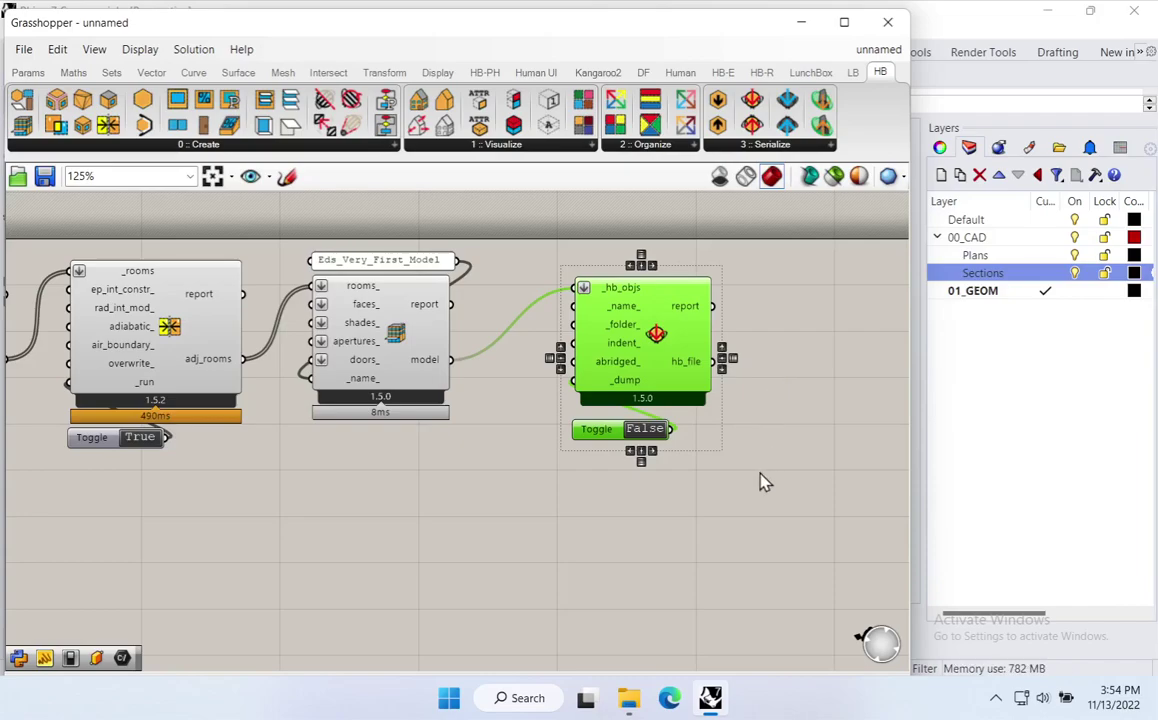
left_click_drag(656, 333, 676, 372)
Step: Add a File Path parameter above HB Dump Objects and connect it to the _folder_ input
double_click(587, 270)
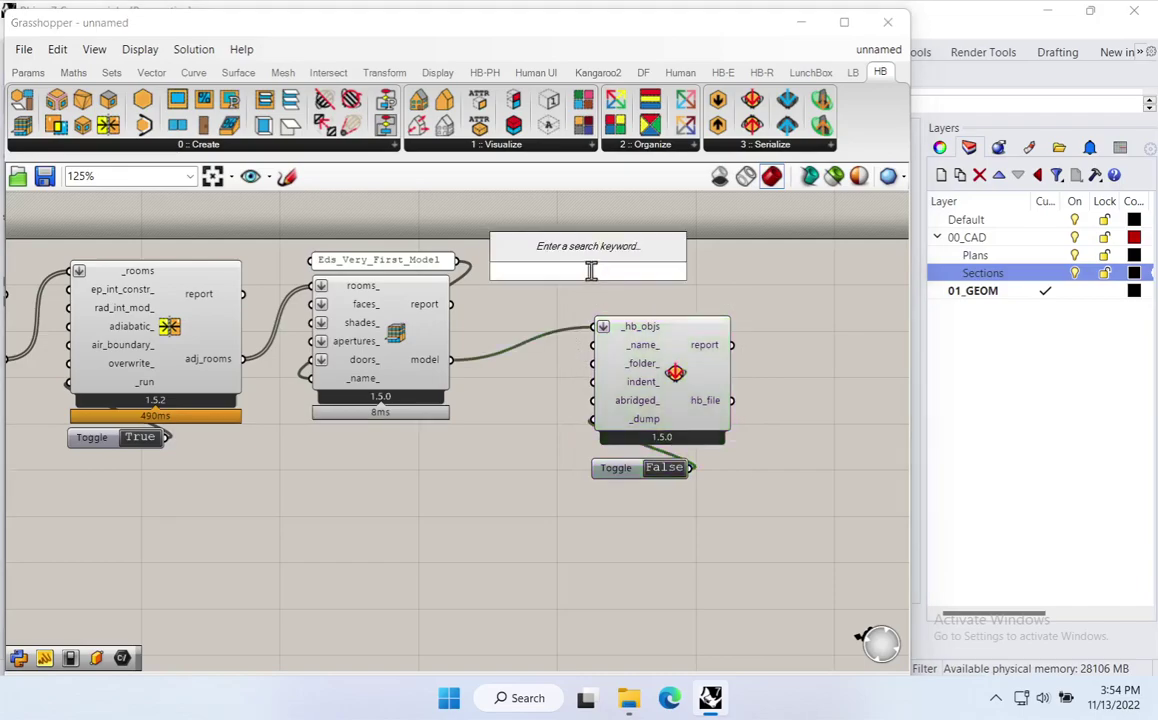
type("path")
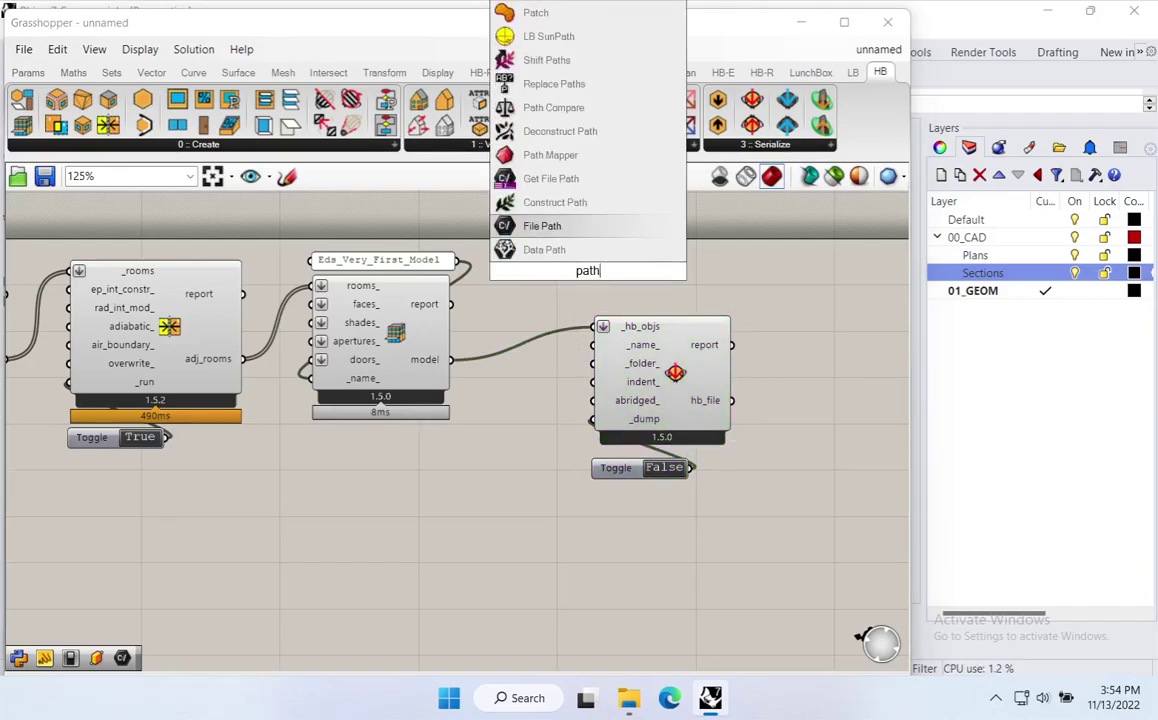
left_click(582, 290)
double_click(581, 282)
type("path")
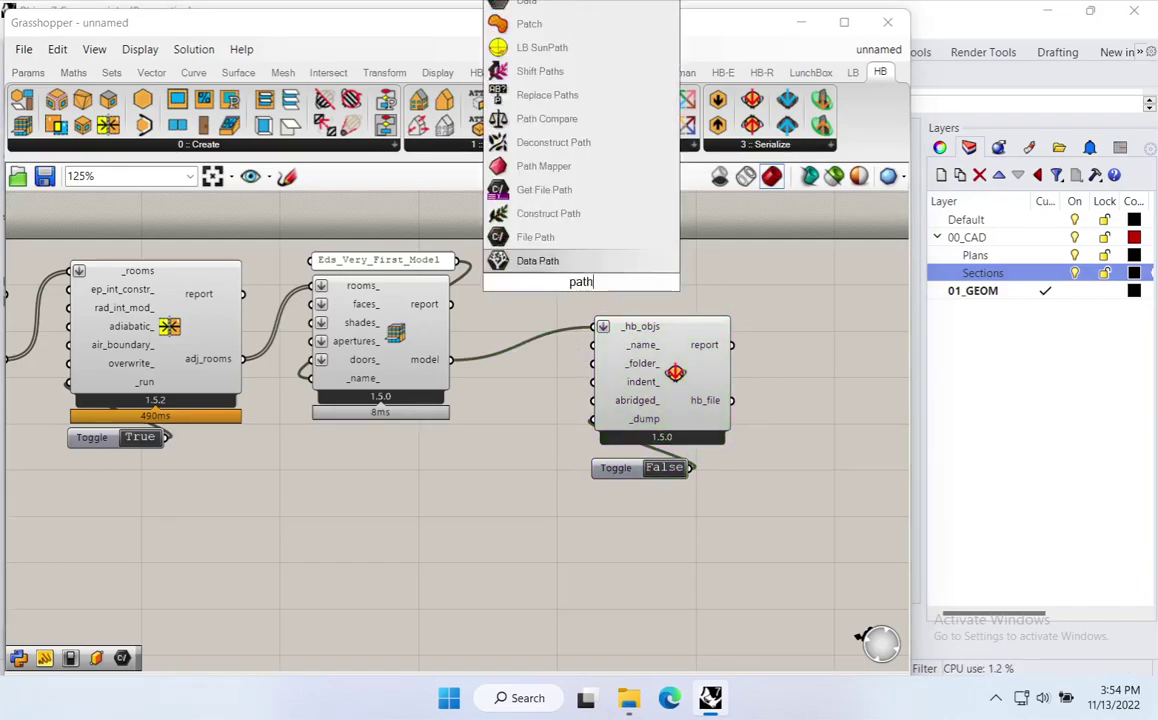
key("Up")
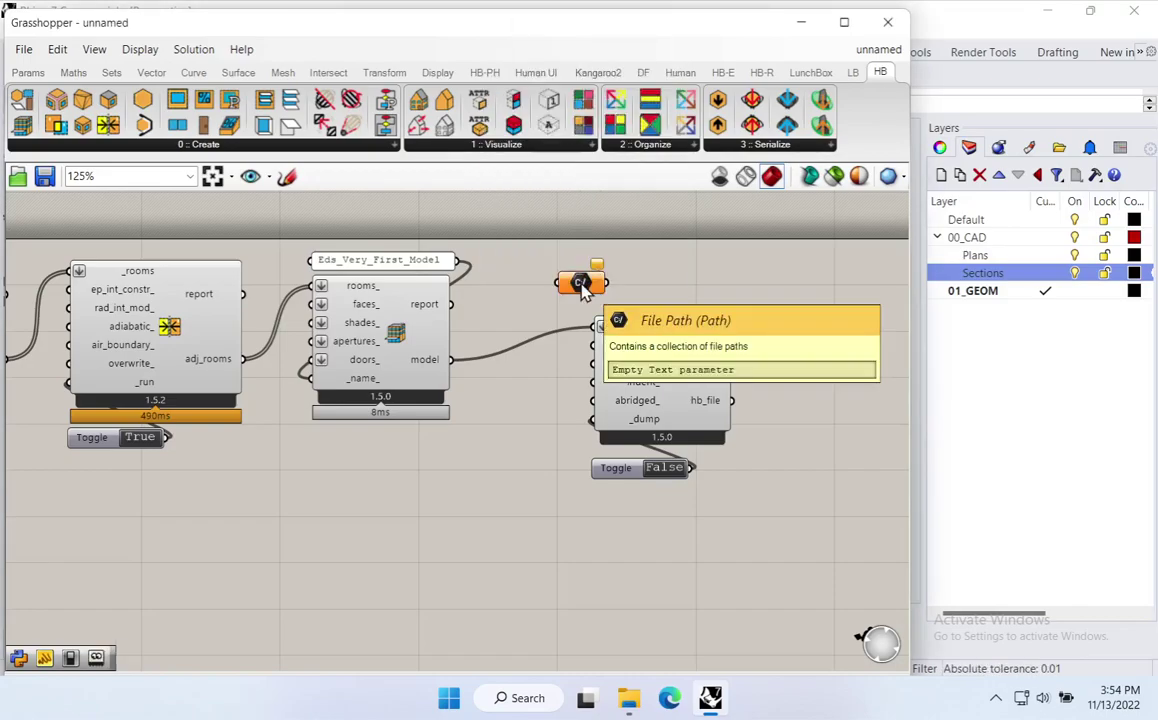
left_click_drag(583, 289, 594, 363)
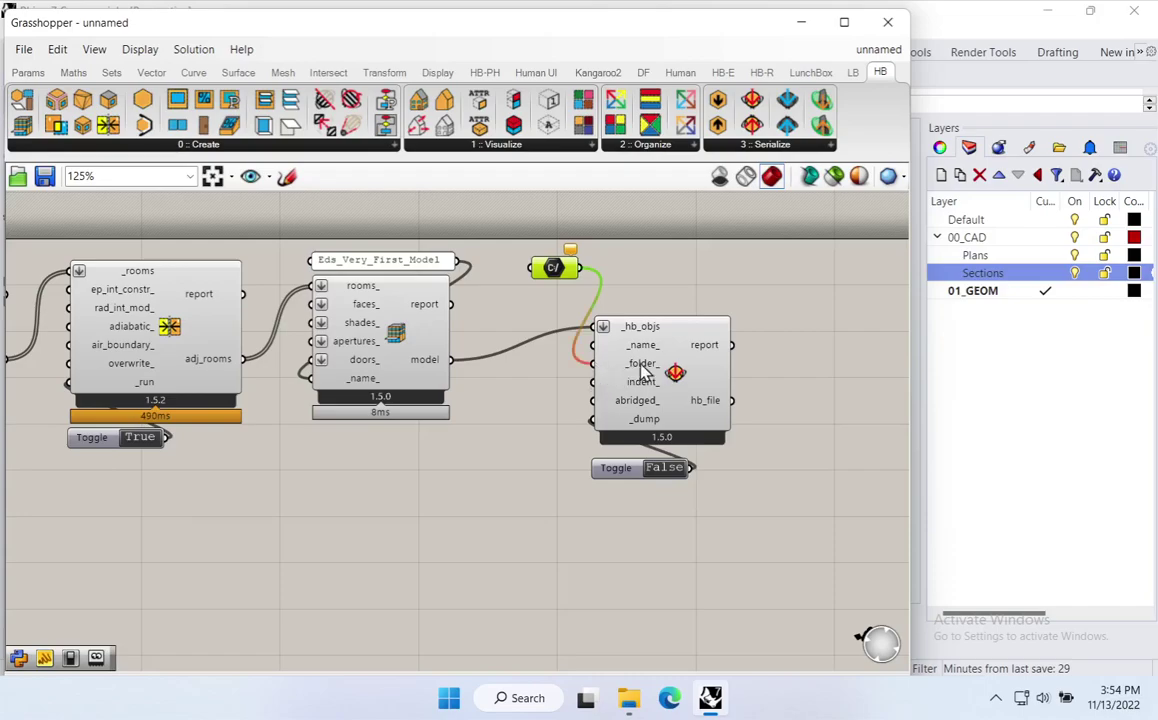
mouse_move(553, 267)
left_mouse_down()
mouse_move(546, 368)
mouse_move(555, 275)
left_mouse_up()
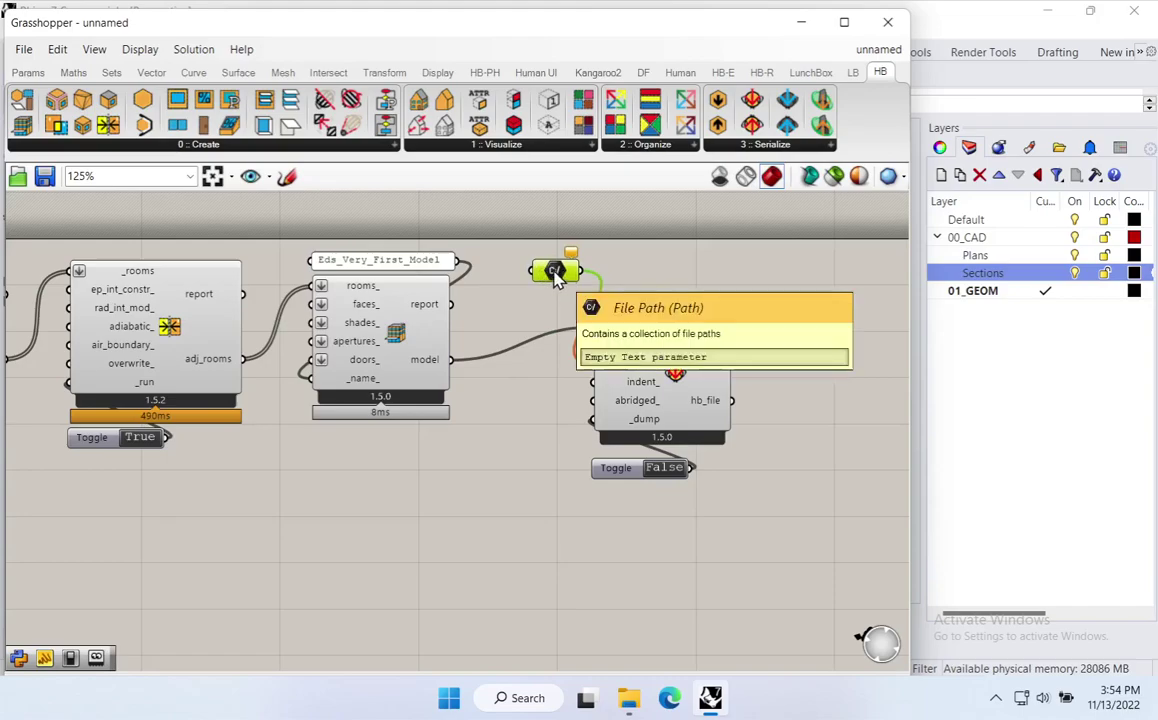
Step: Set the File Path parameter's directory to the Desktop folder under This PC
right_click(553, 273)
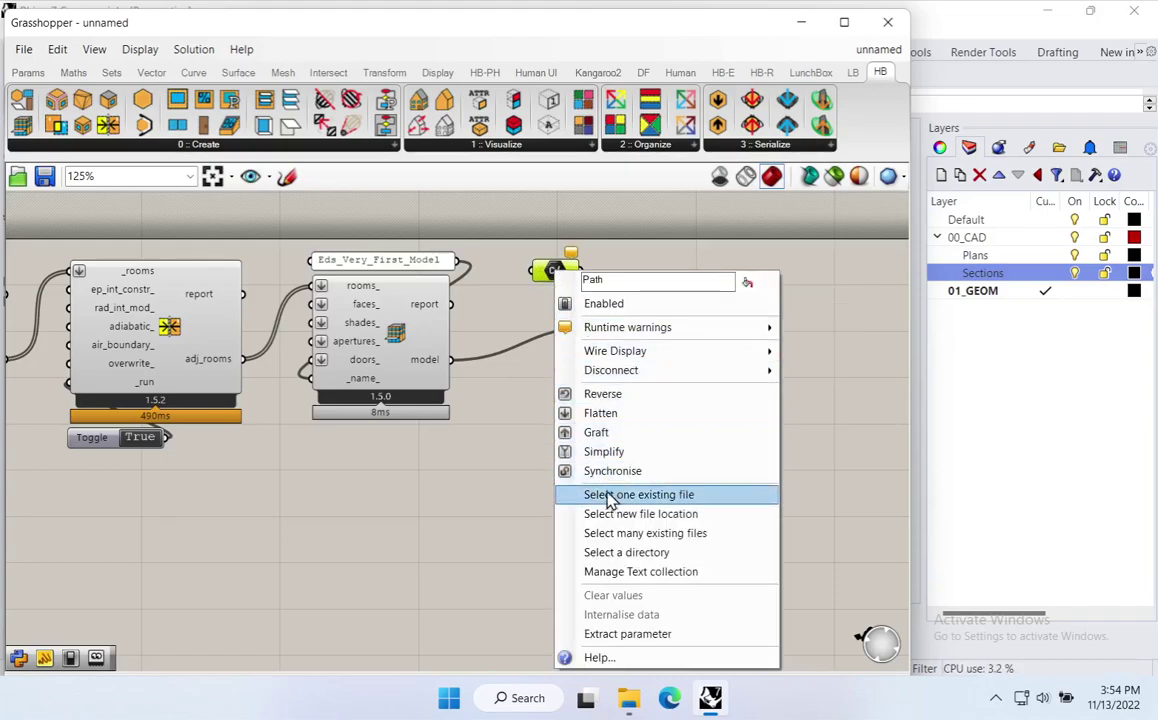
left_click(548, 276)
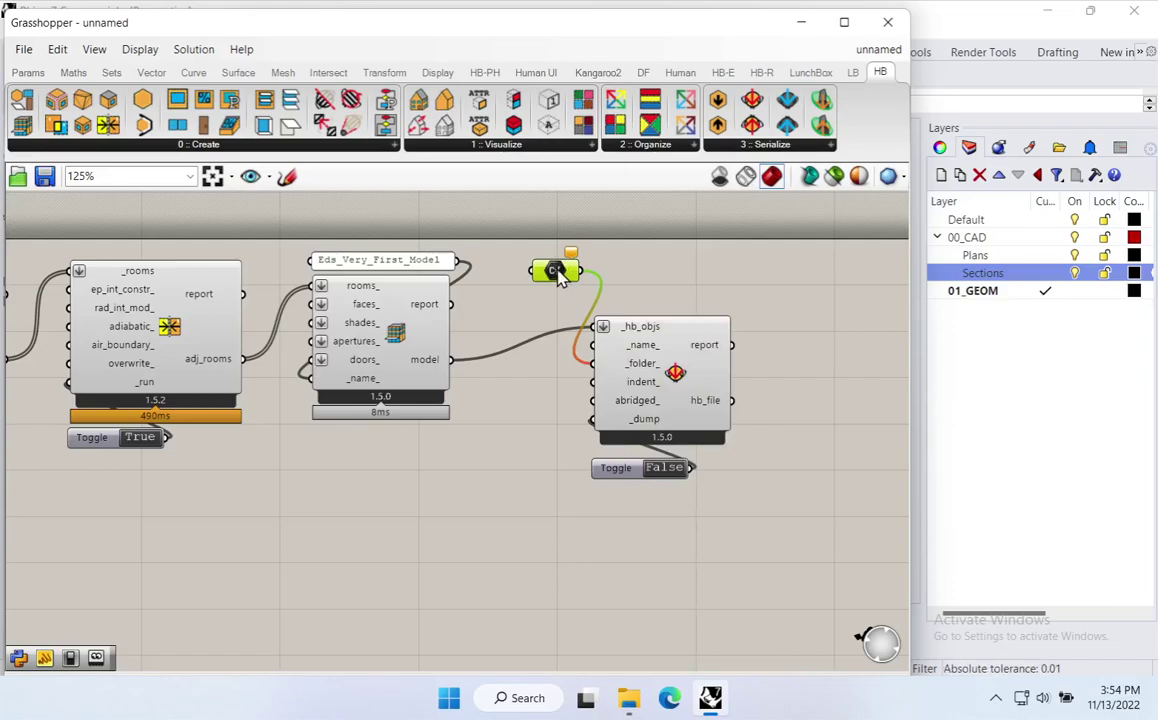
right_click(557, 270)
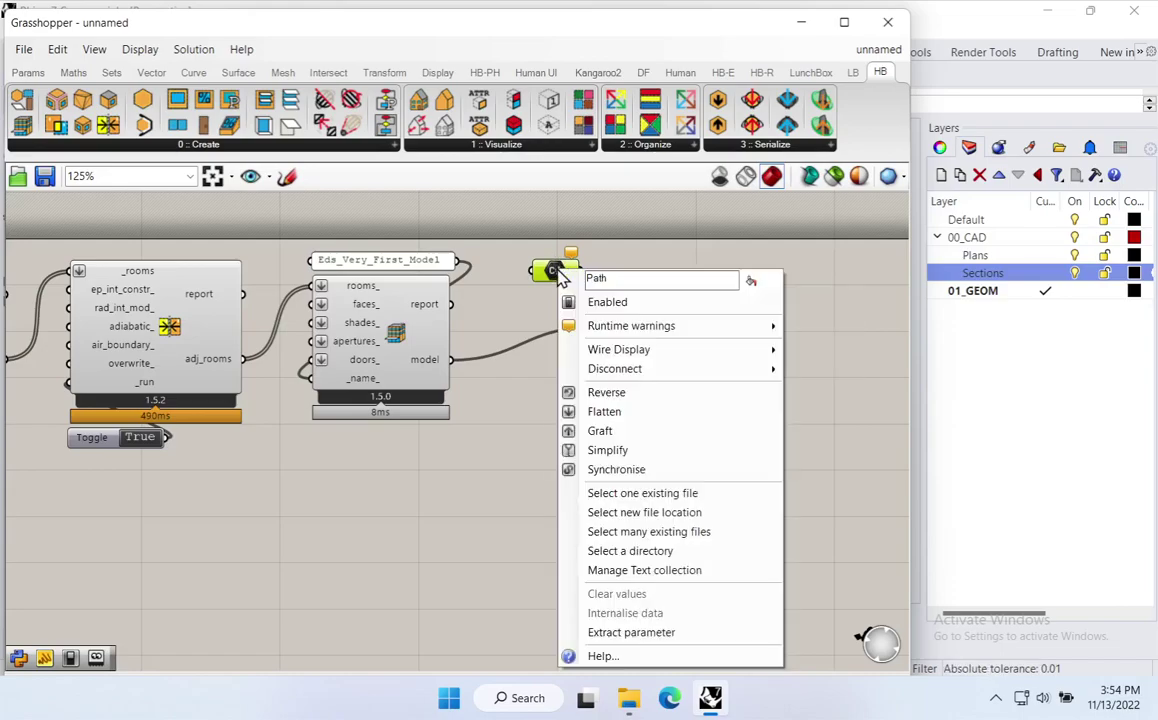
left_click(592, 556)
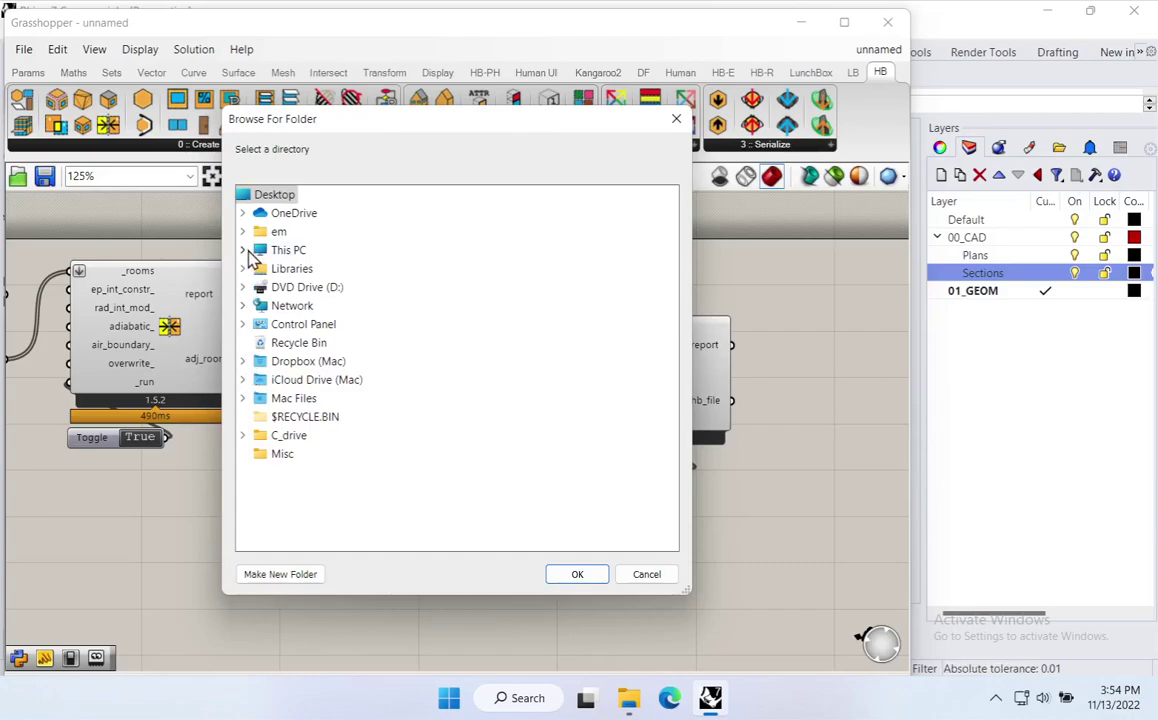
left_click(243, 250)
left_click(305, 268)
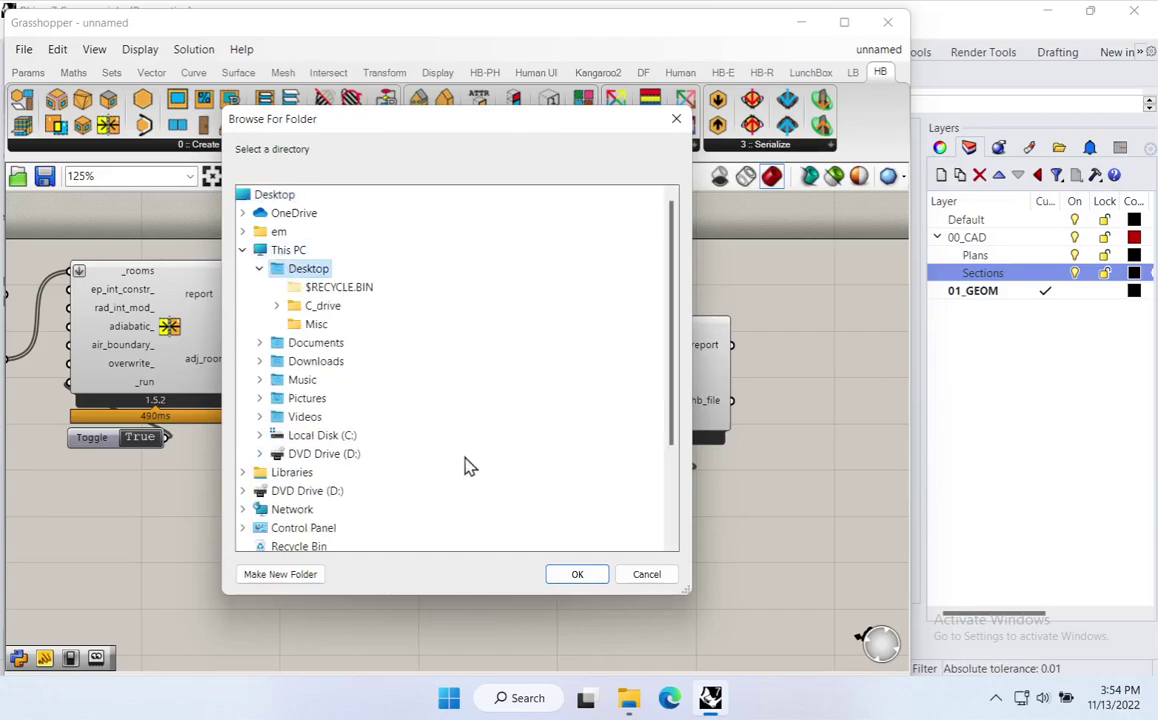
left_click(575, 572)
Step: Check the directory held by the File Path parameter in a temporary connected panel, and delete the panel
double_click(670, 268)
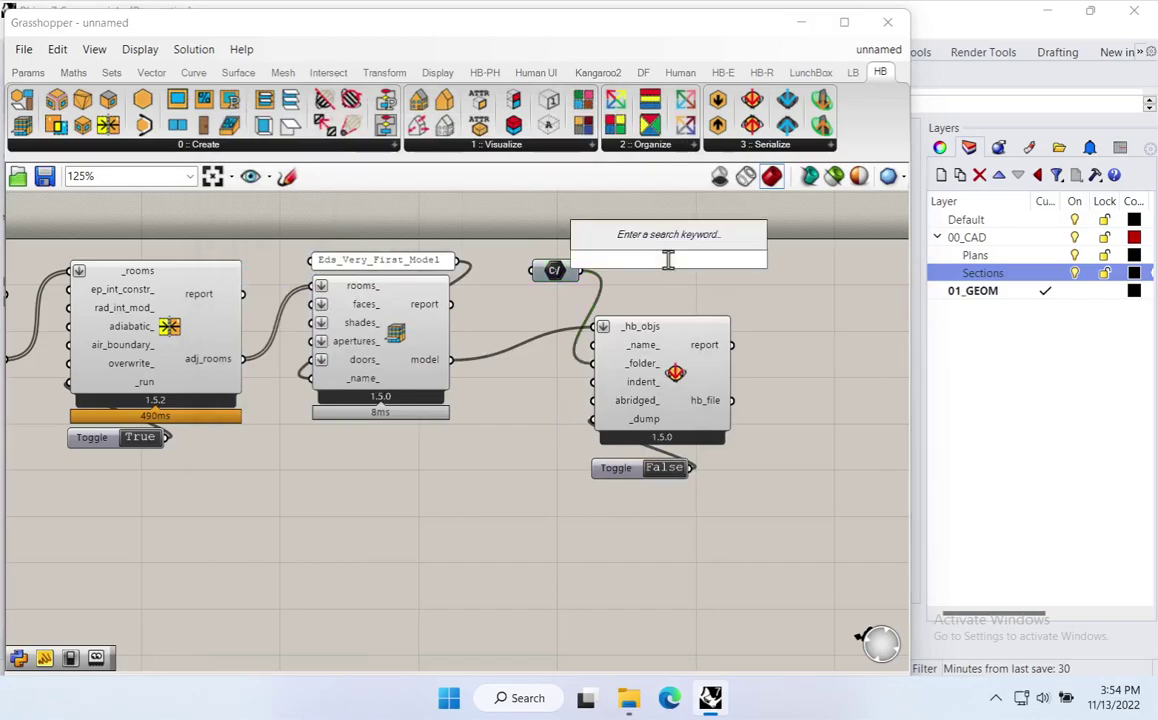
type("panel")
key("Return")
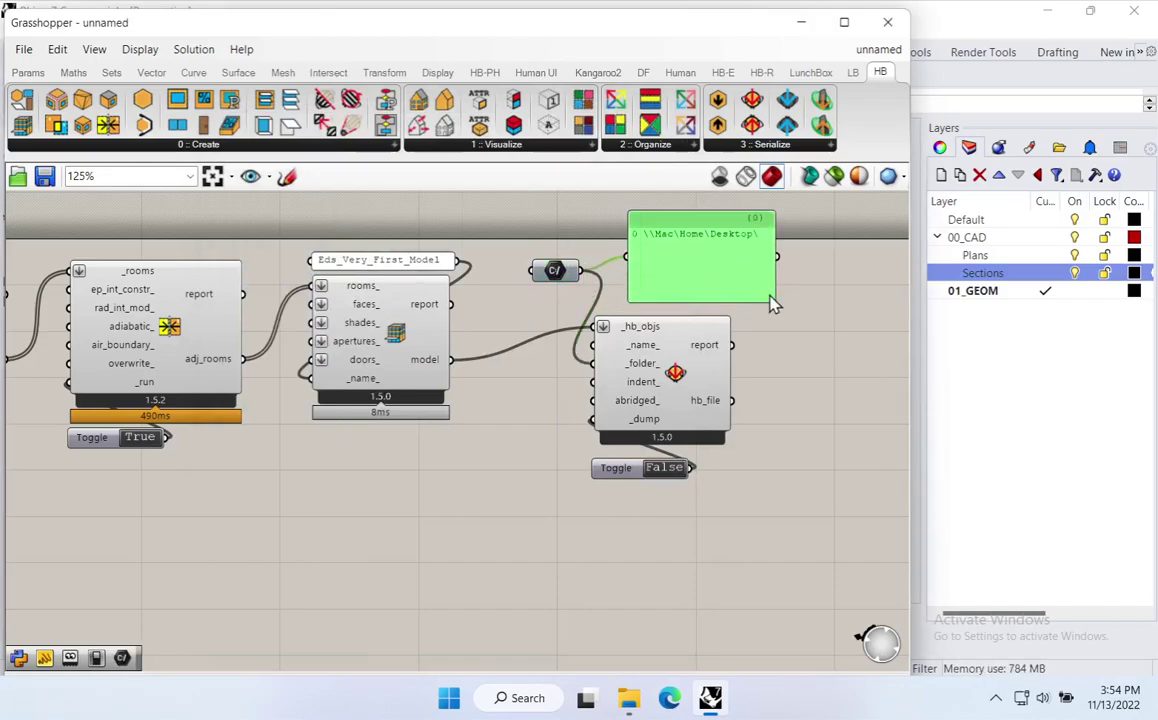
left_click_drag(773, 301, 816, 281)
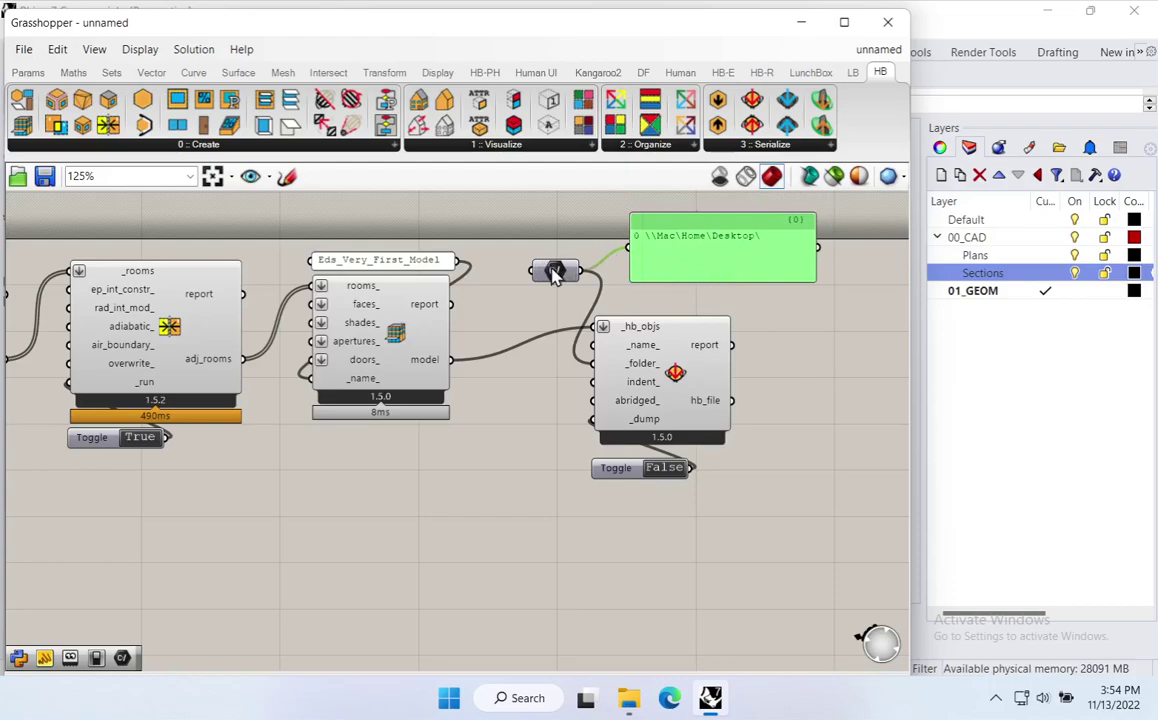
left_click_drag(677, 279, 699, 277)
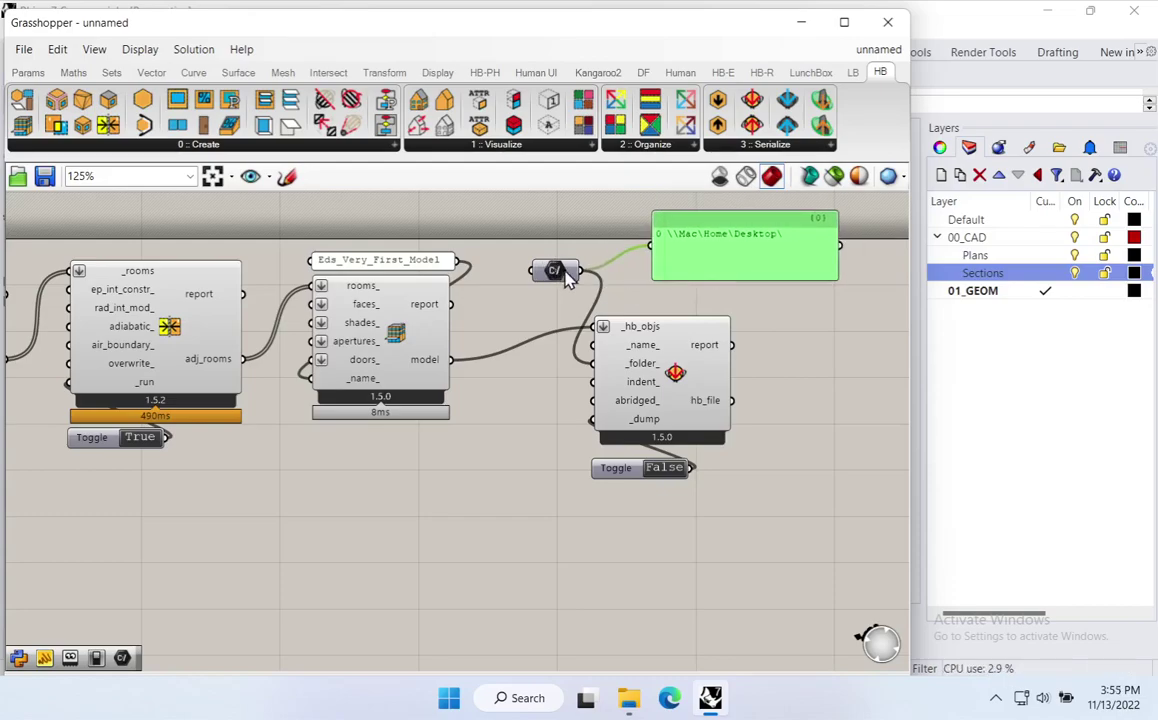
left_click_drag(565, 278, 549, 298)
mouse_move(733, 264)
left_mouse_down()
mouse_move(721, 252)
mouse_move(742, 253)
left_mouse_up()
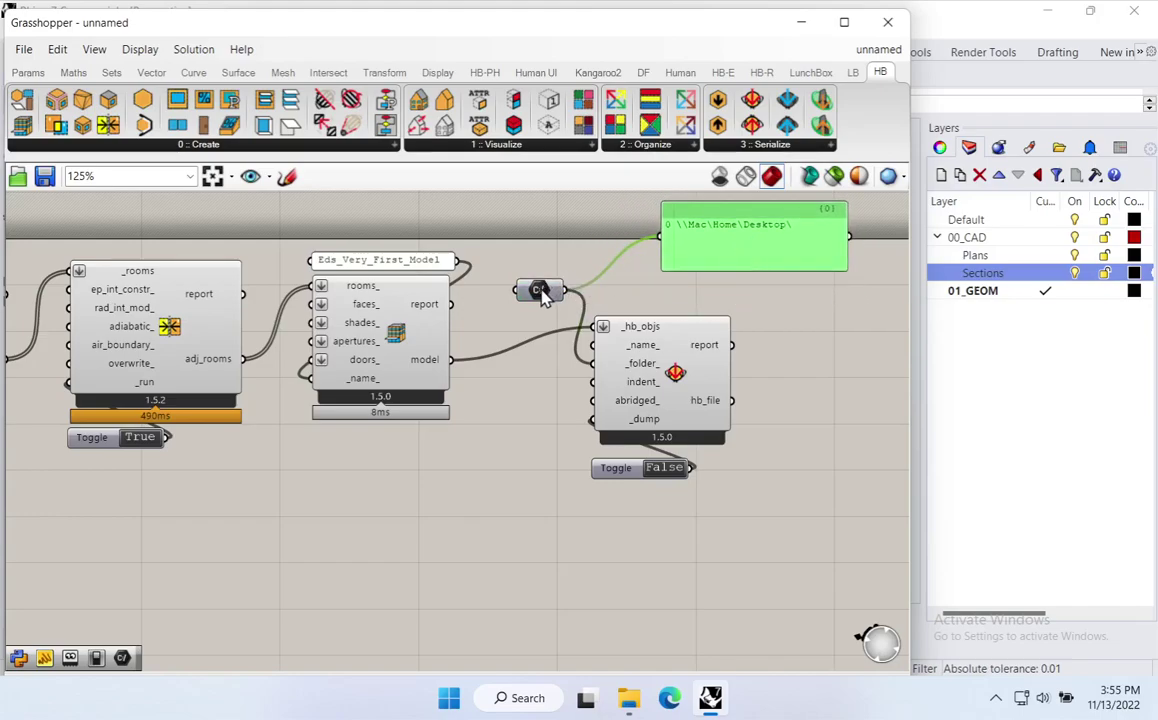
key("Delete")
Step: Add a panel containing Eds_First_HBJSON, connect it to the _name_ input of HB Dump Objects, and place it directly above the component
double_click(613, 260)
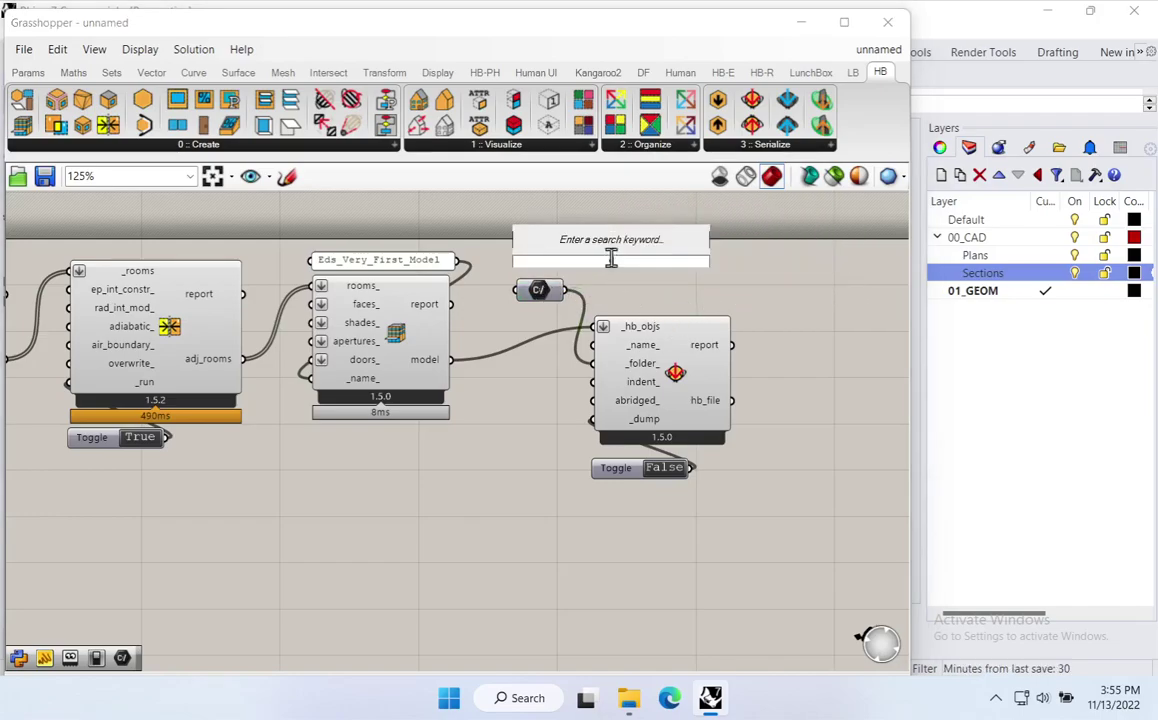
type("panel")
key("Return")
type("\"Ed'-F")
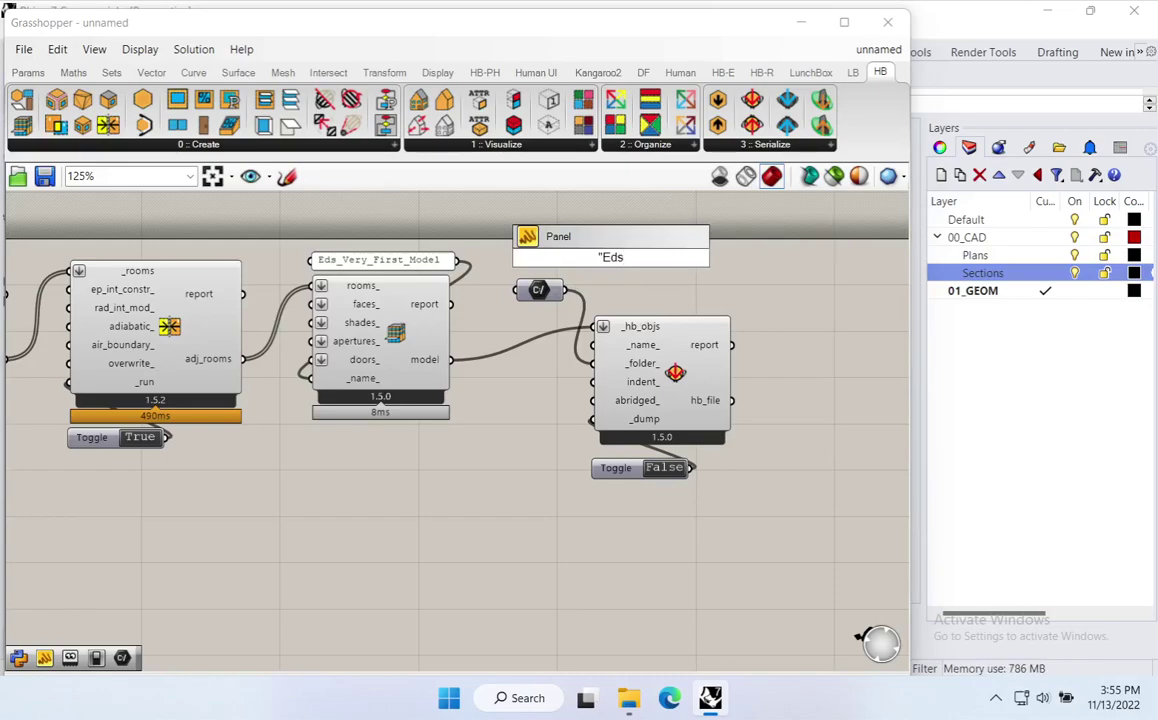
type("irst_HBJSON")
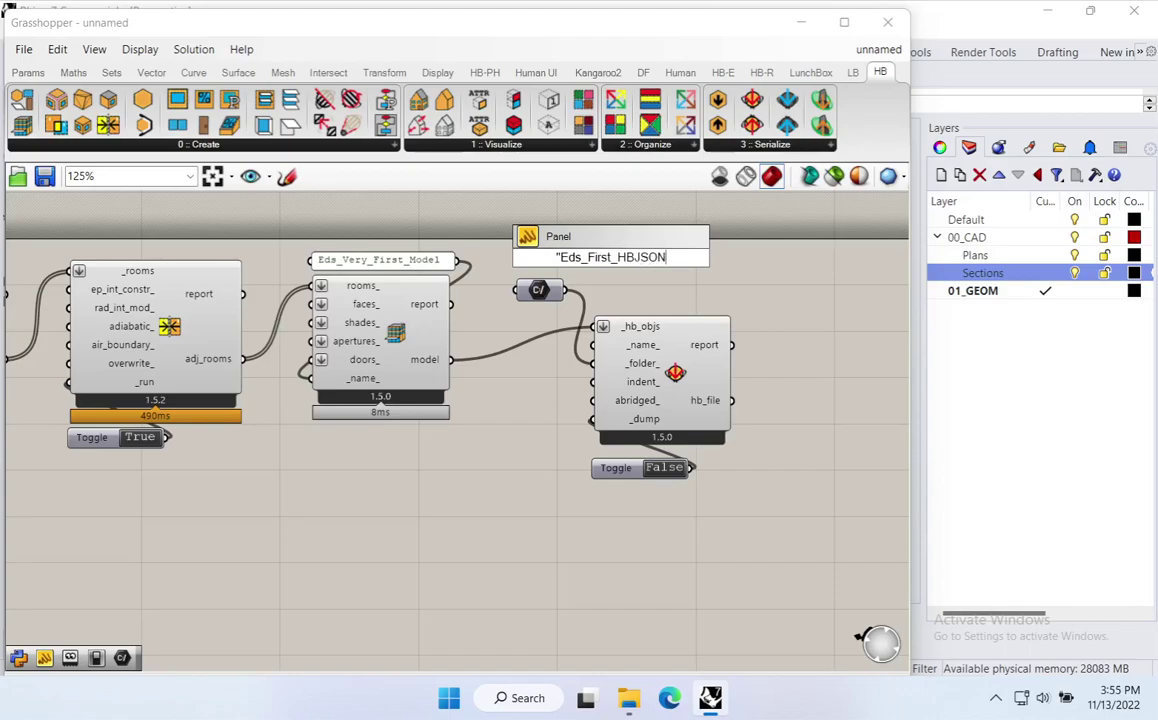
key("Return")
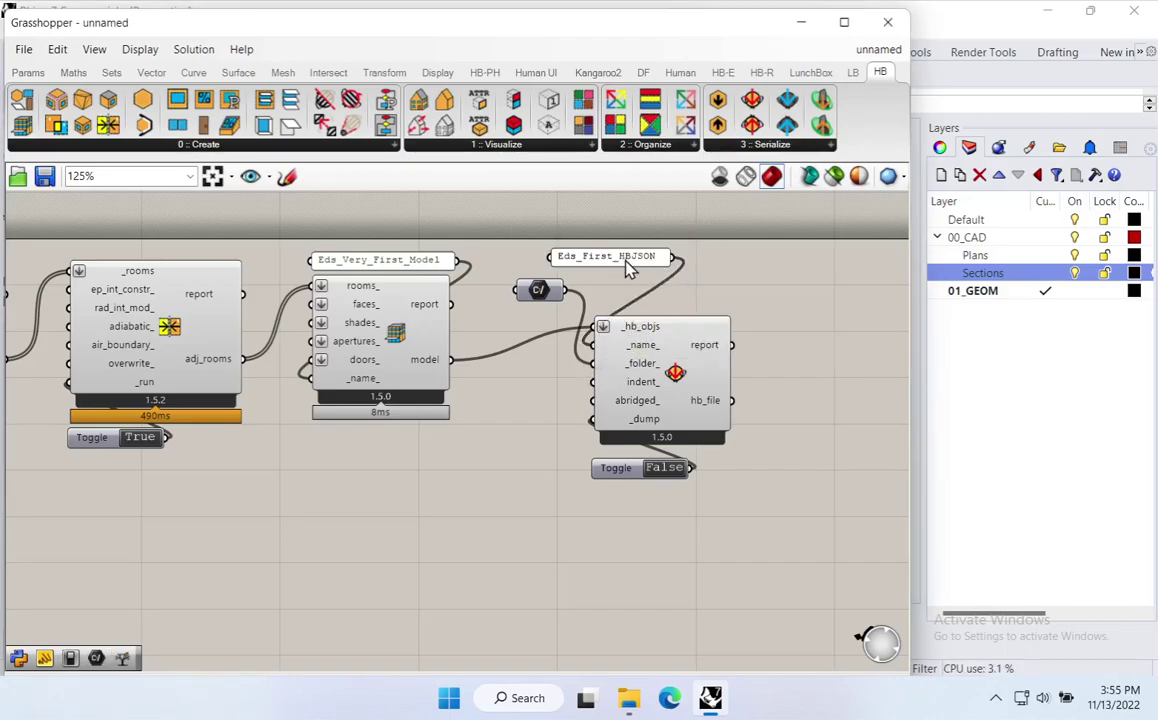
left_click_drag(627, 266, 734, 305)
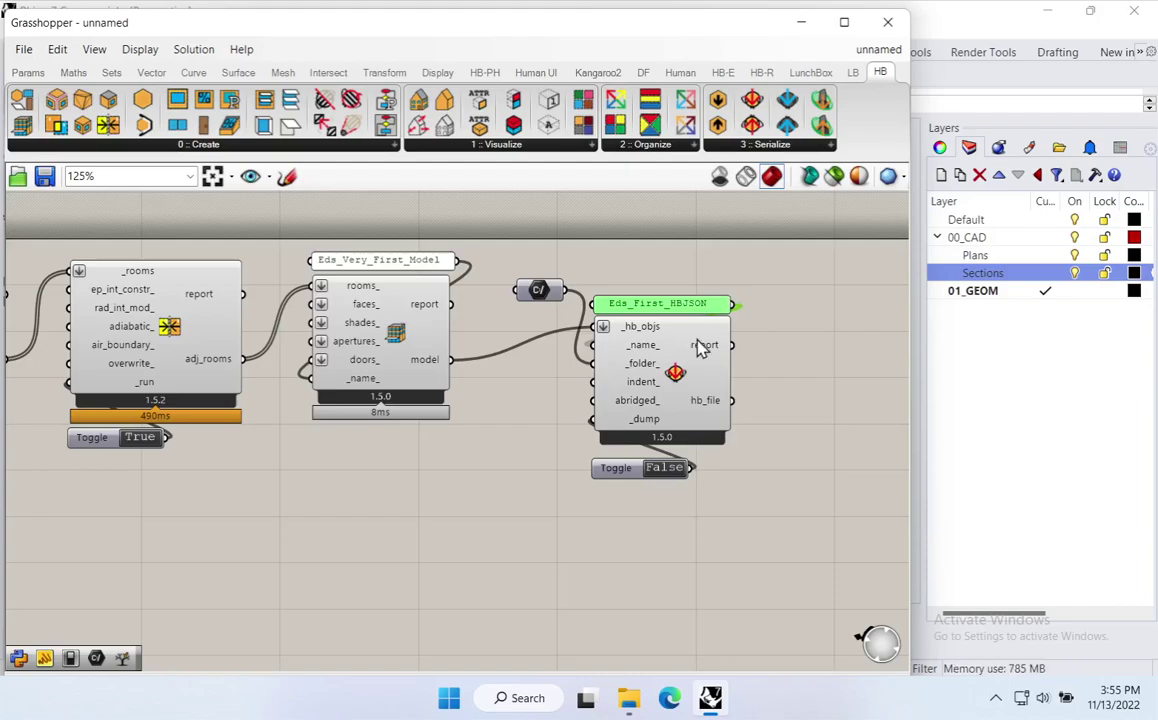
left_click_drag(677, 372, 690, 373)
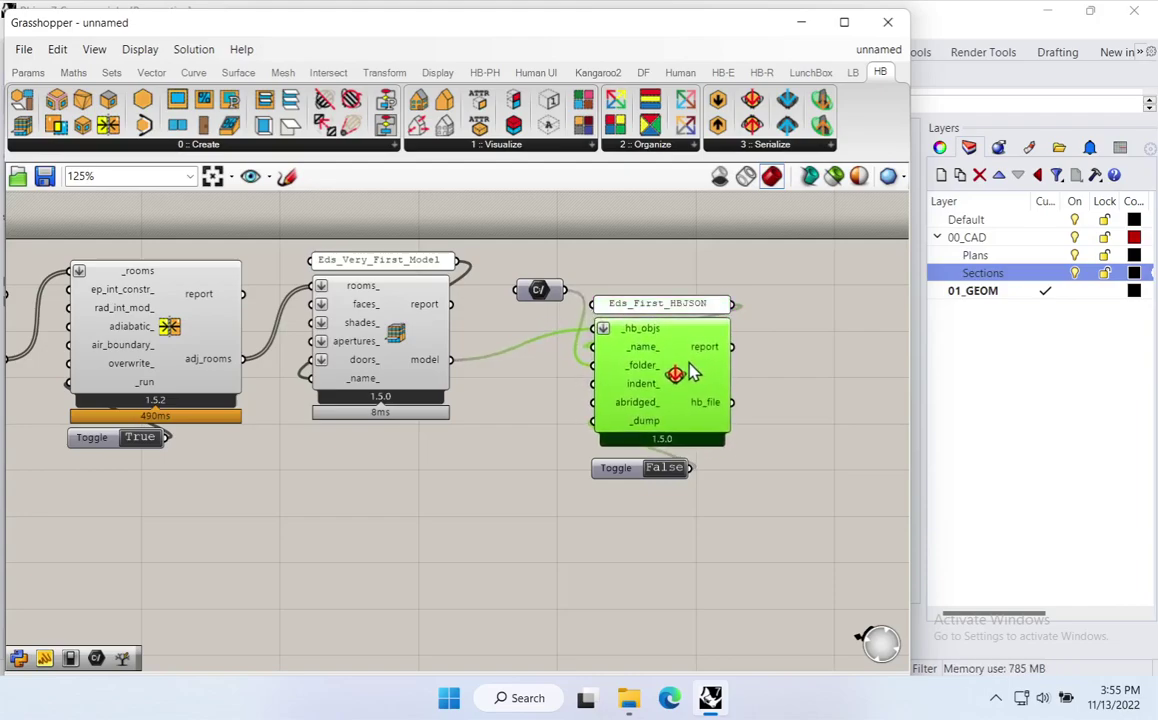
Step: Set the _dump toggle to True to write the file, and tidy the toggle and File Path parameter around HB Dump Objects
left_click_drag(619, 475, 620, 470)
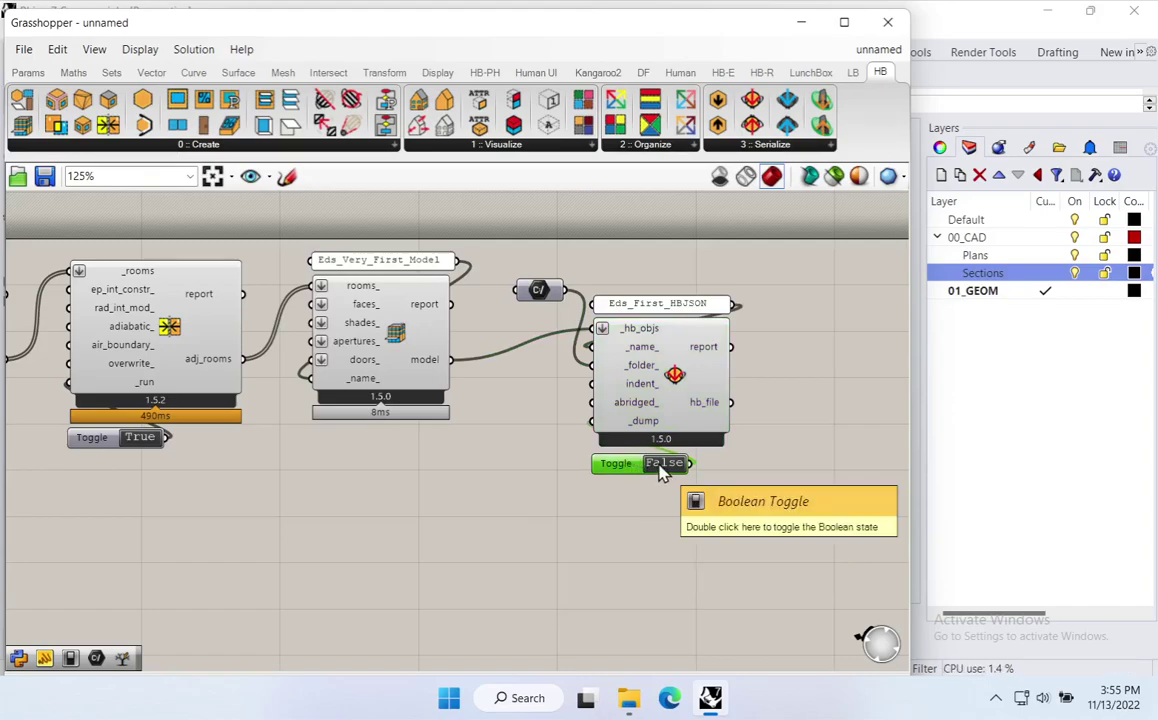
left_click(664, 462)
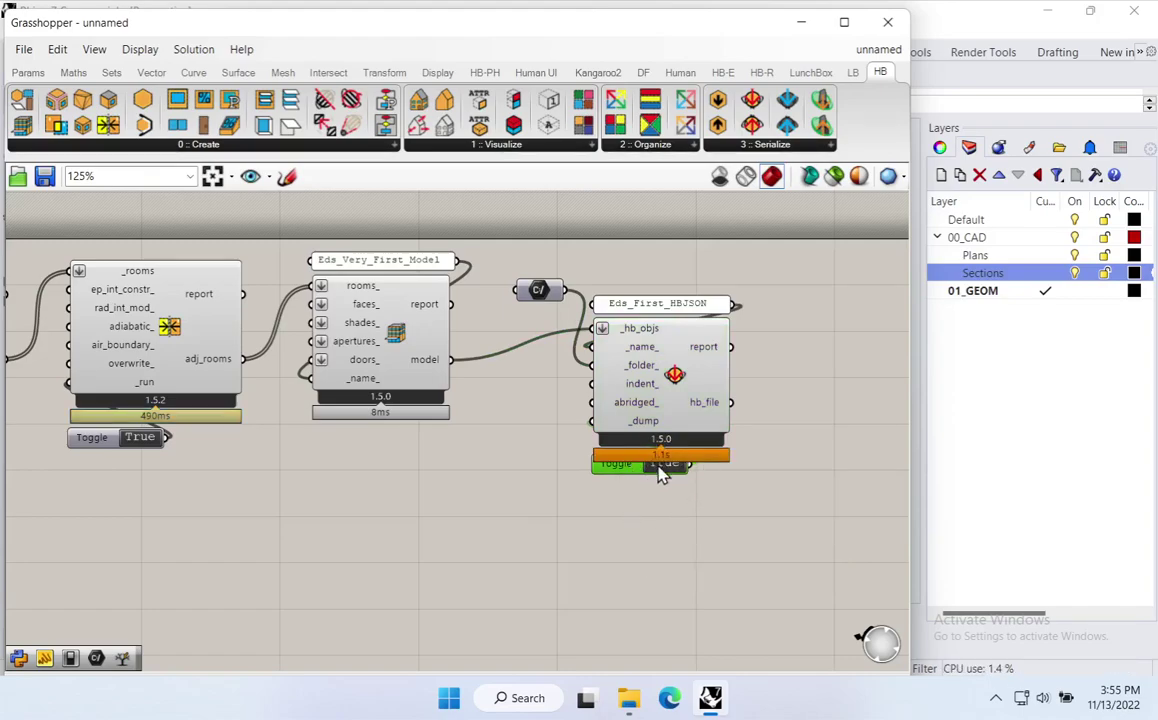
left_click_drag(660, 473, 660, 487)
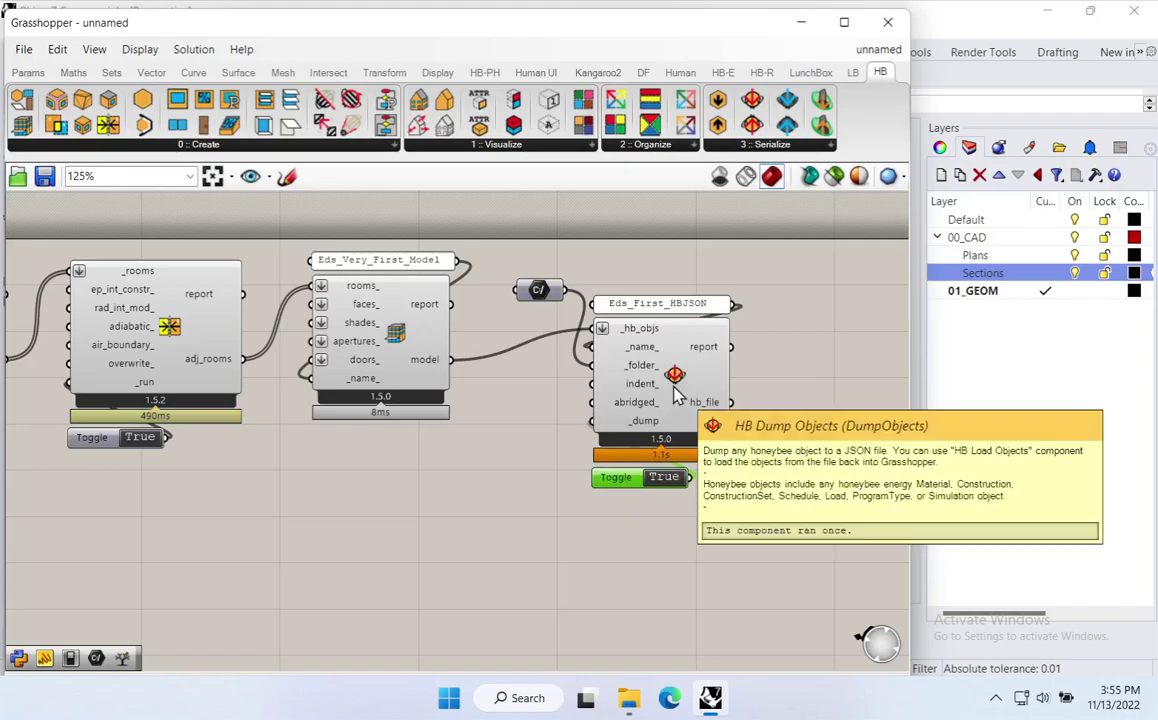
left_click_drag(540, 290, 553, 372)
Step: Add a panel connected to the hb_file output and widen it so the whole file path fits on one line
right_click_drag(802, 413, 630, 380)
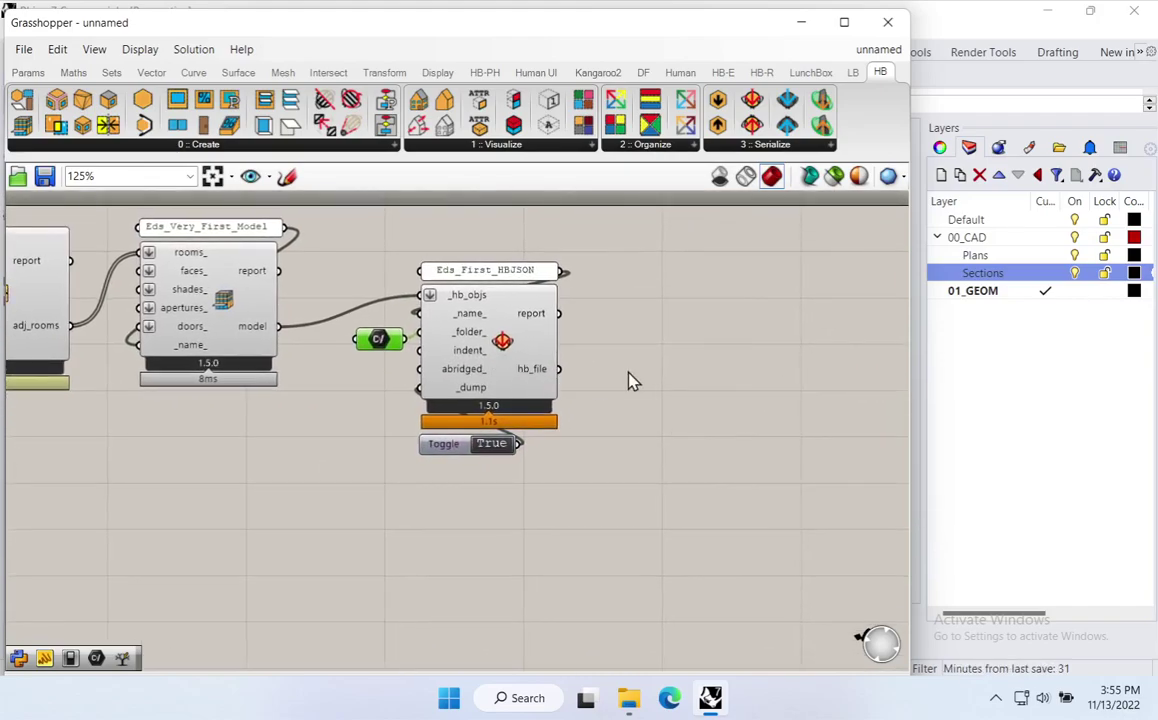
double_click(652, 376)
left_click_drag(642, 366, 559, 368)
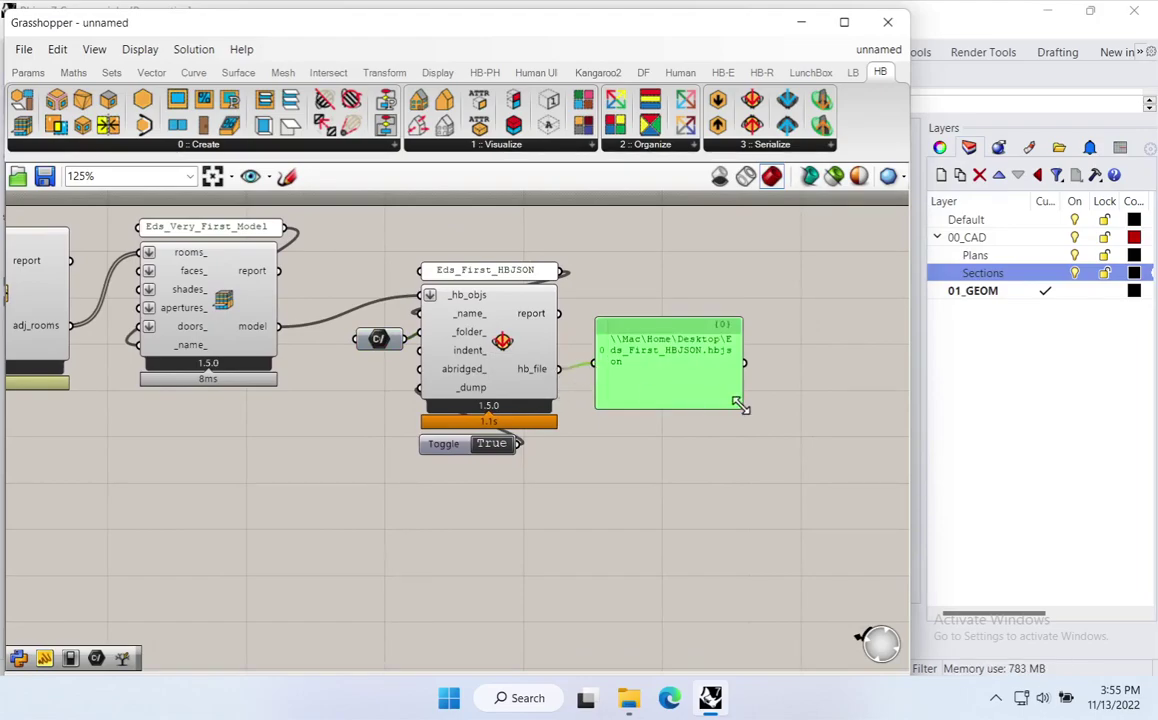
left_click_drag(740, 405, 895, 372)
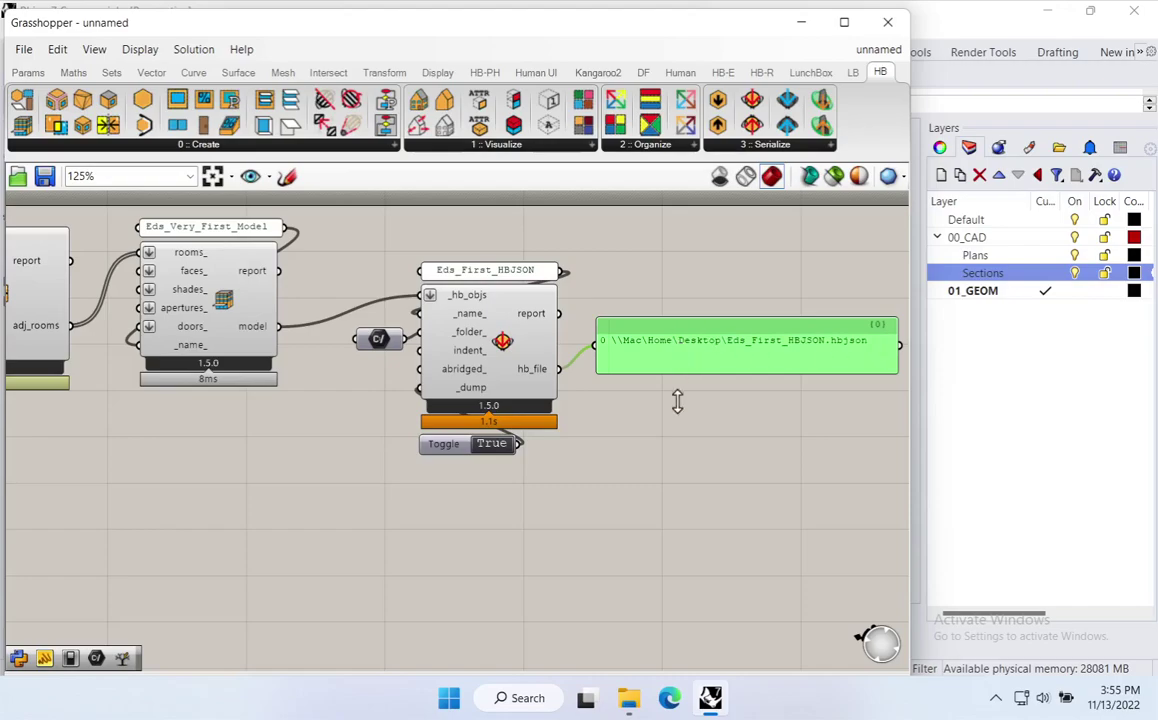
Step: Switch to File Explorer, go to the Desktop folder and select Eds_First_HBJSON.hbjson
mouse_move(630, 700)
left_click(568, 636)
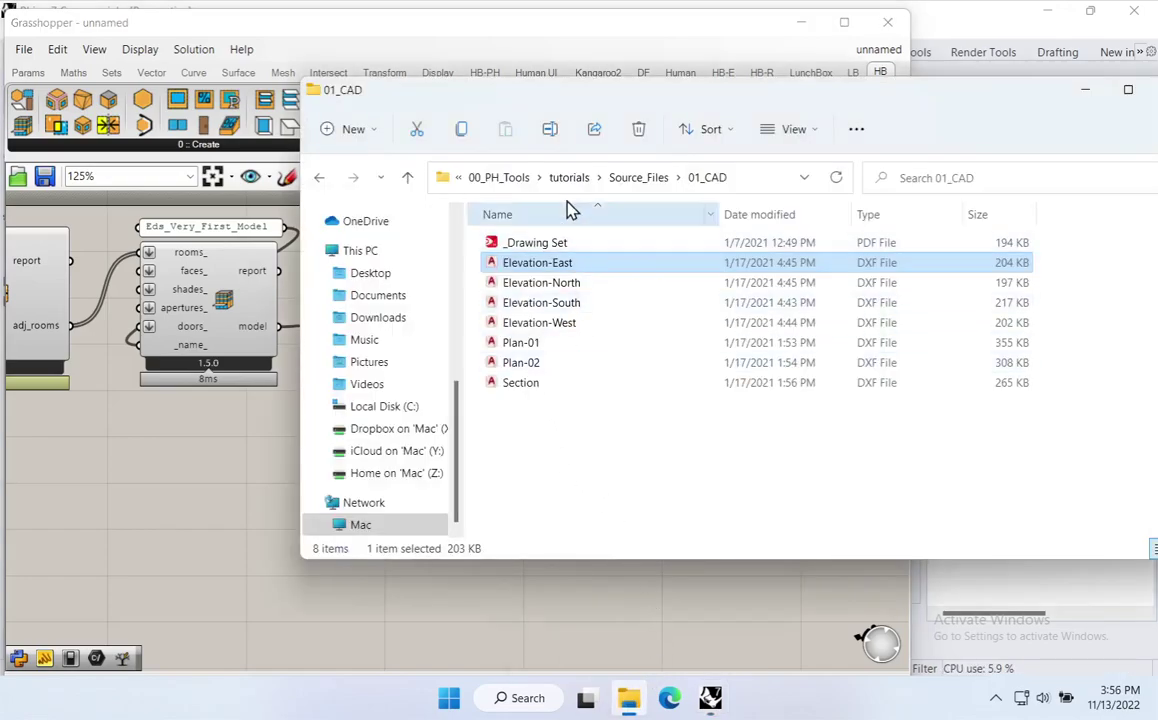
left_click(372, 274)
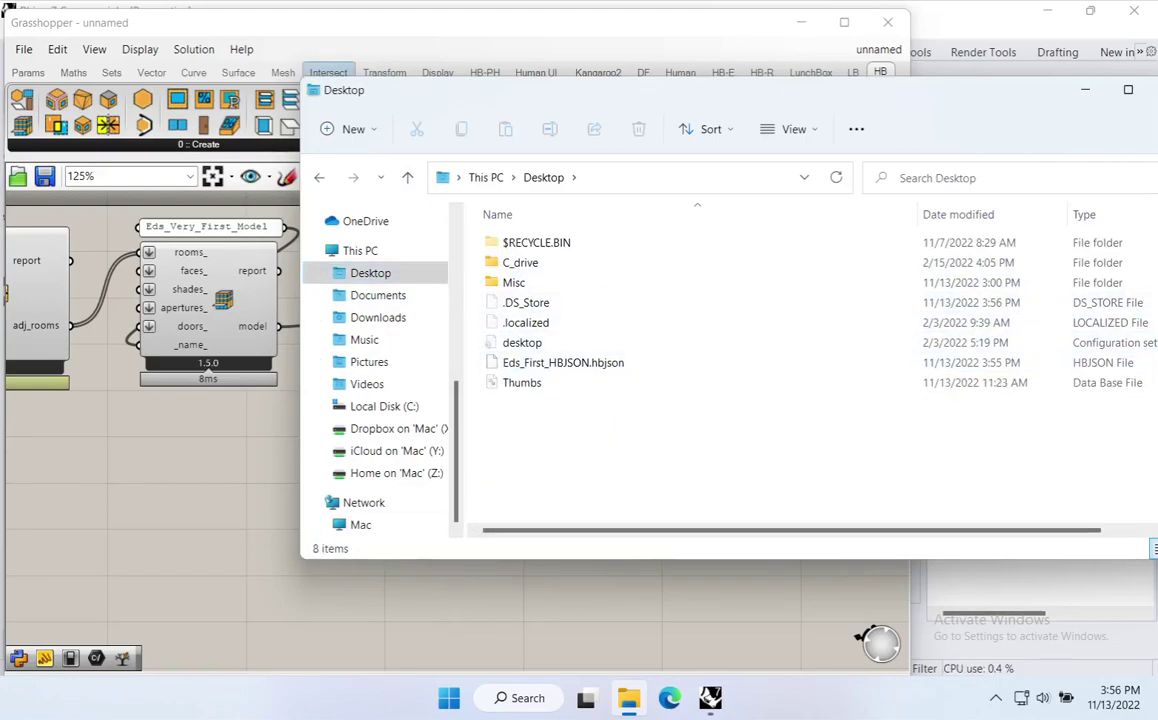
left_click(589, 368)
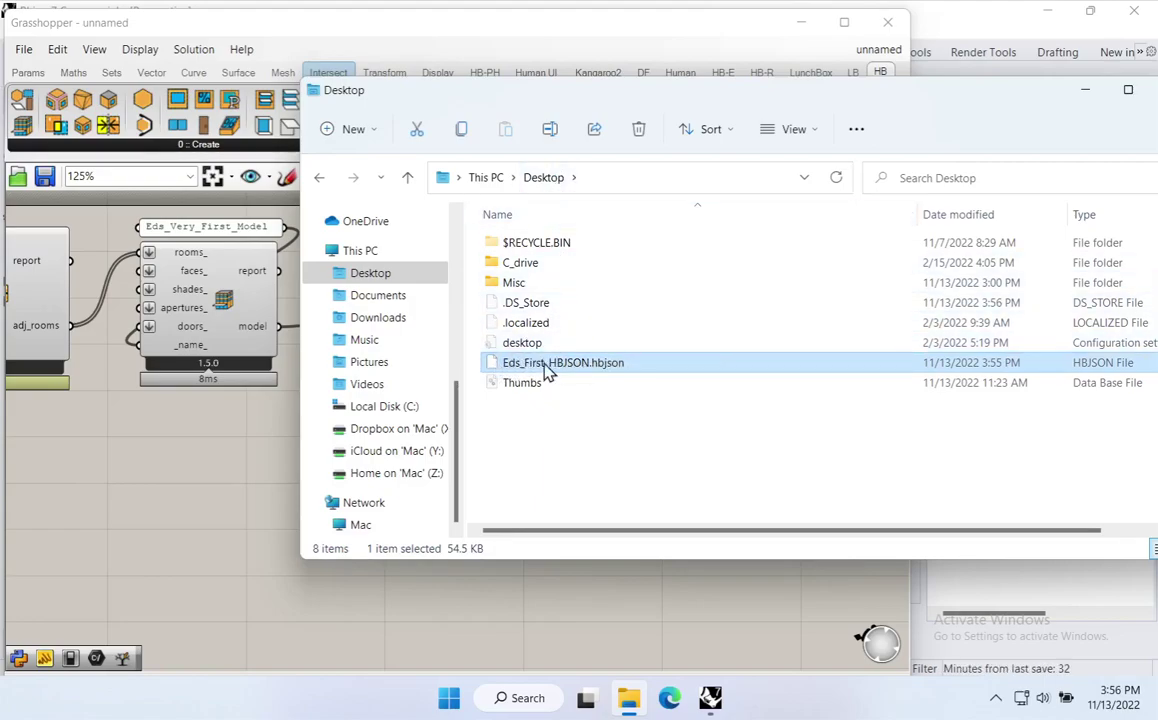
Step: Open Eds_First_HBJSON.hbjson with Notepad, chosen from the additional apps offered for the file
right_click(493, 368)
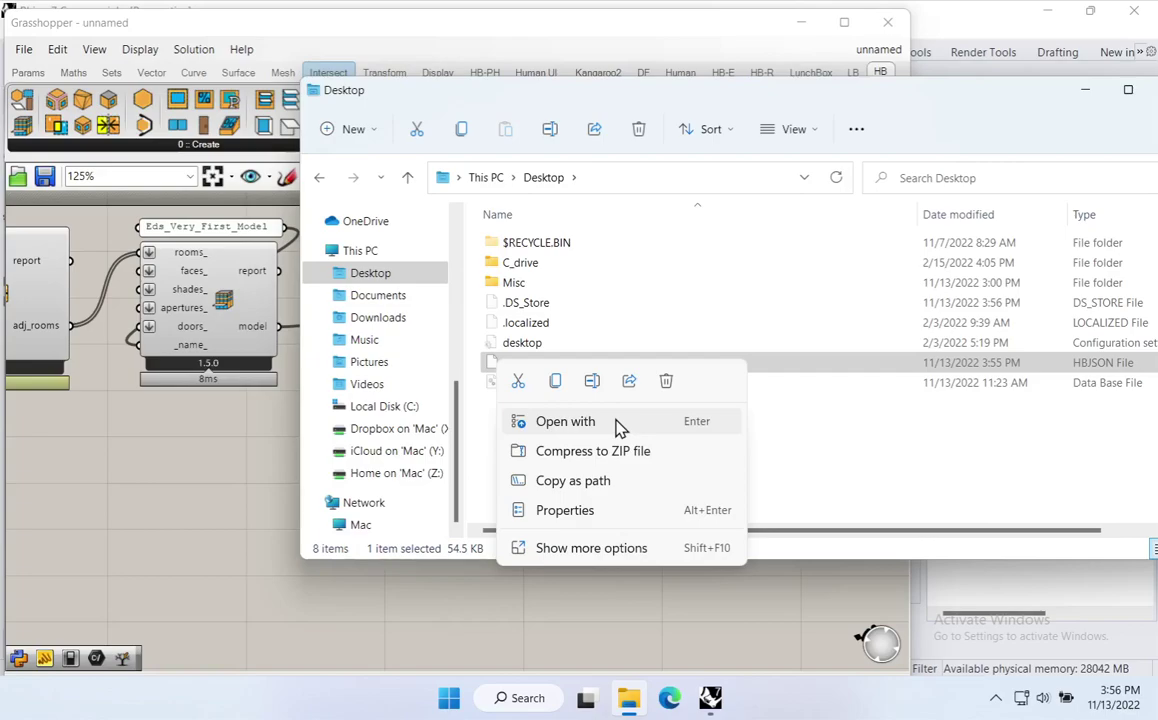
left_click(560, 427)
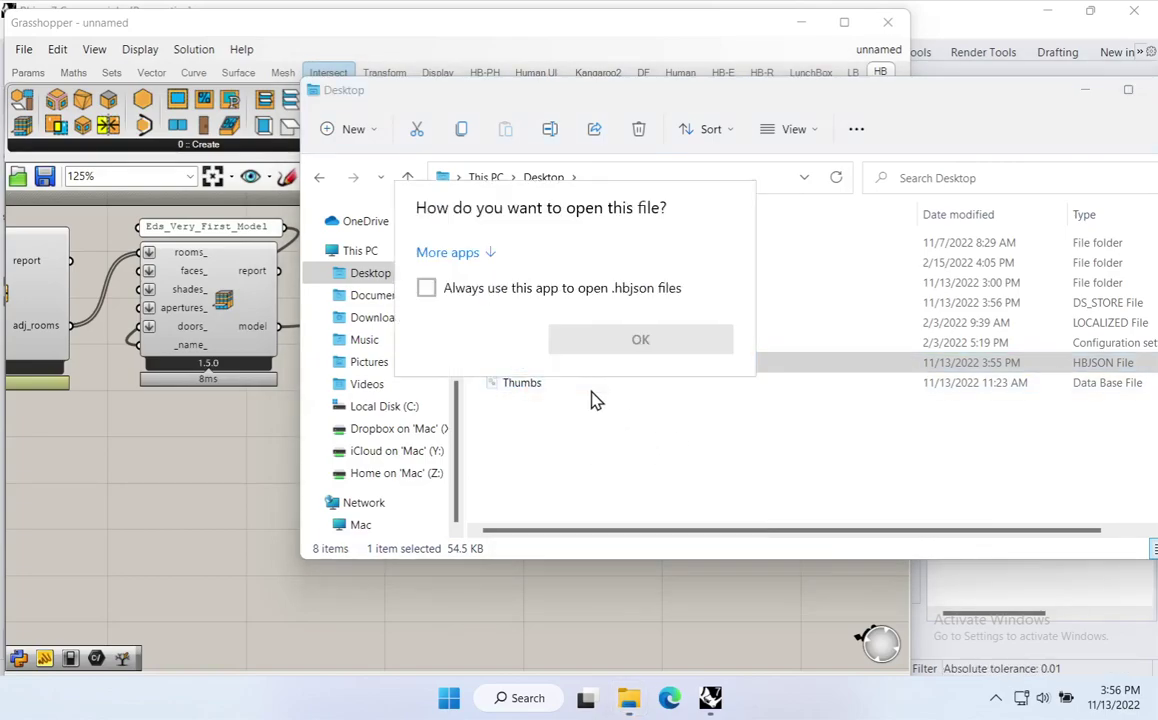
left_click(592, 292)
left_click(481, 290)
left_click(450, 252)
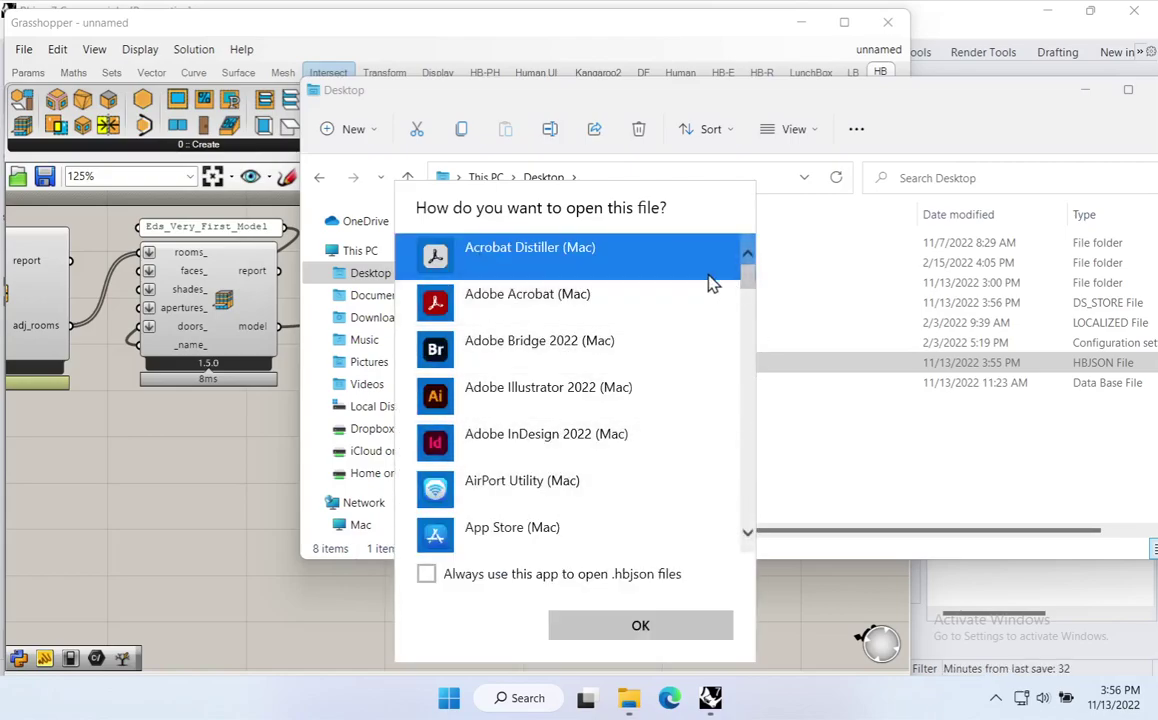
left_click_drag(740, 270, 757, 398)
left_click(556, 395)
left_click(636, 625)
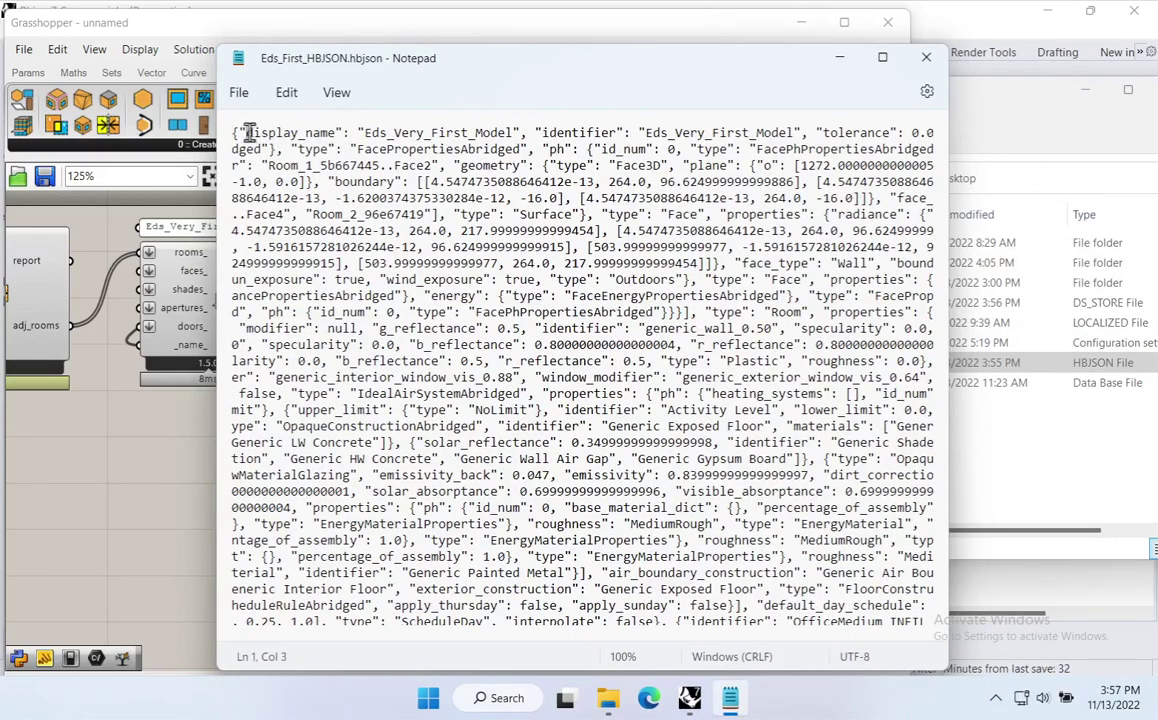
Step: Examine the display name, identifier, face geometry and boundary coordinates in the exported file's text, and close Notepad
left_click_drag(246, 133, 506, 132)
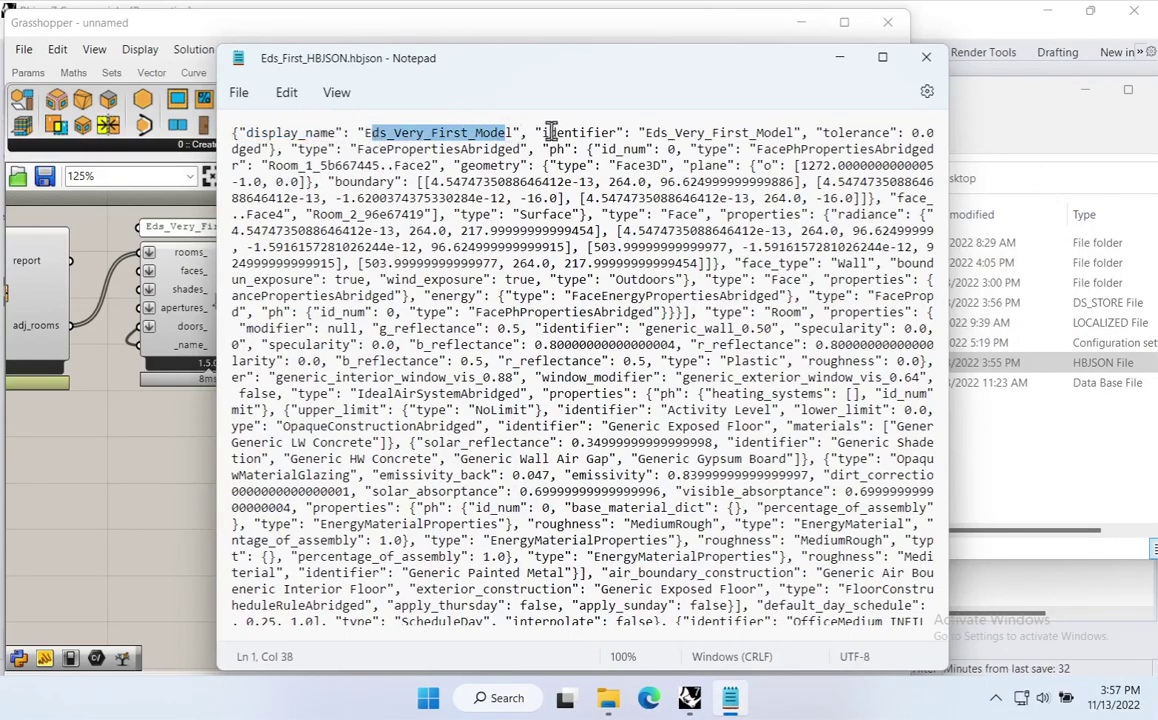
double_click(551, 132)
double_click(652, 149)
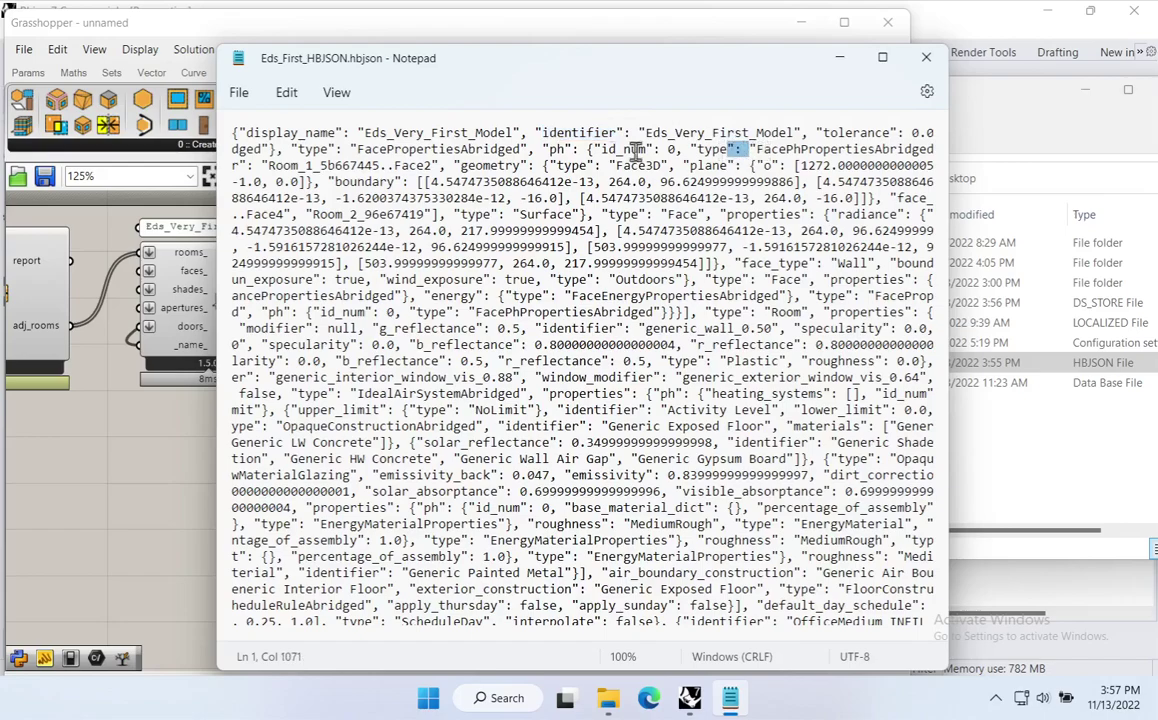
double_click(640, 165)
double_click(708, 165)
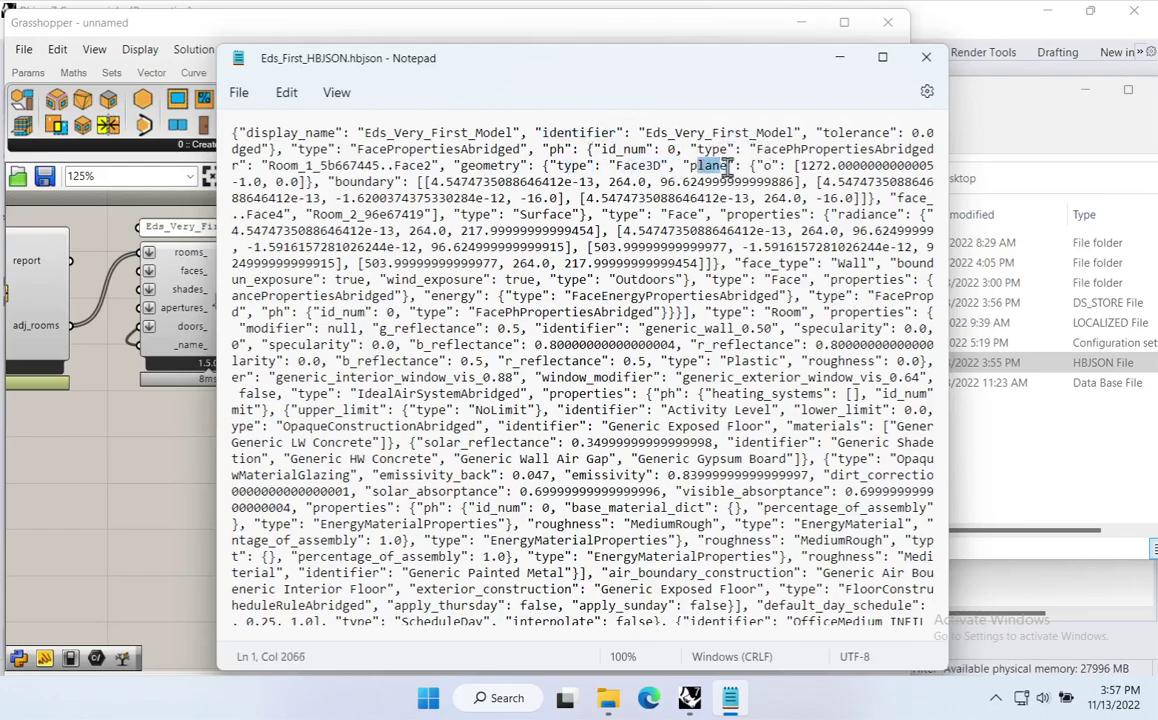
left_click_drag(432, 181, 792, 182)
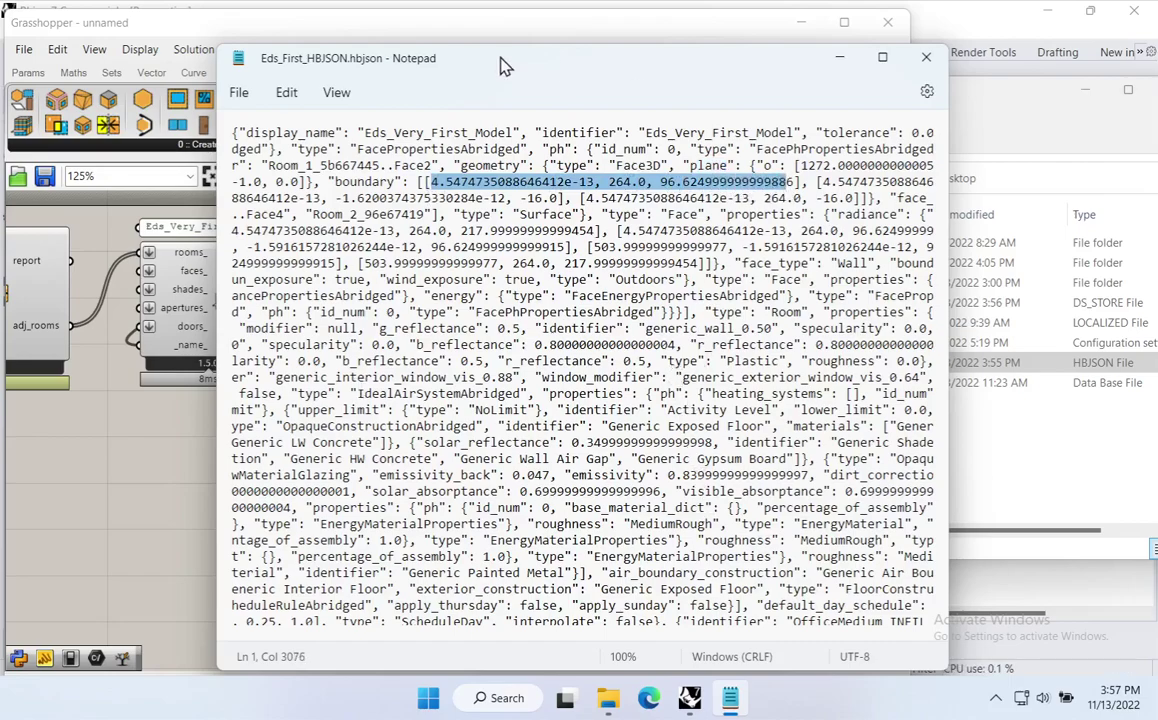
left_click(928, 60)
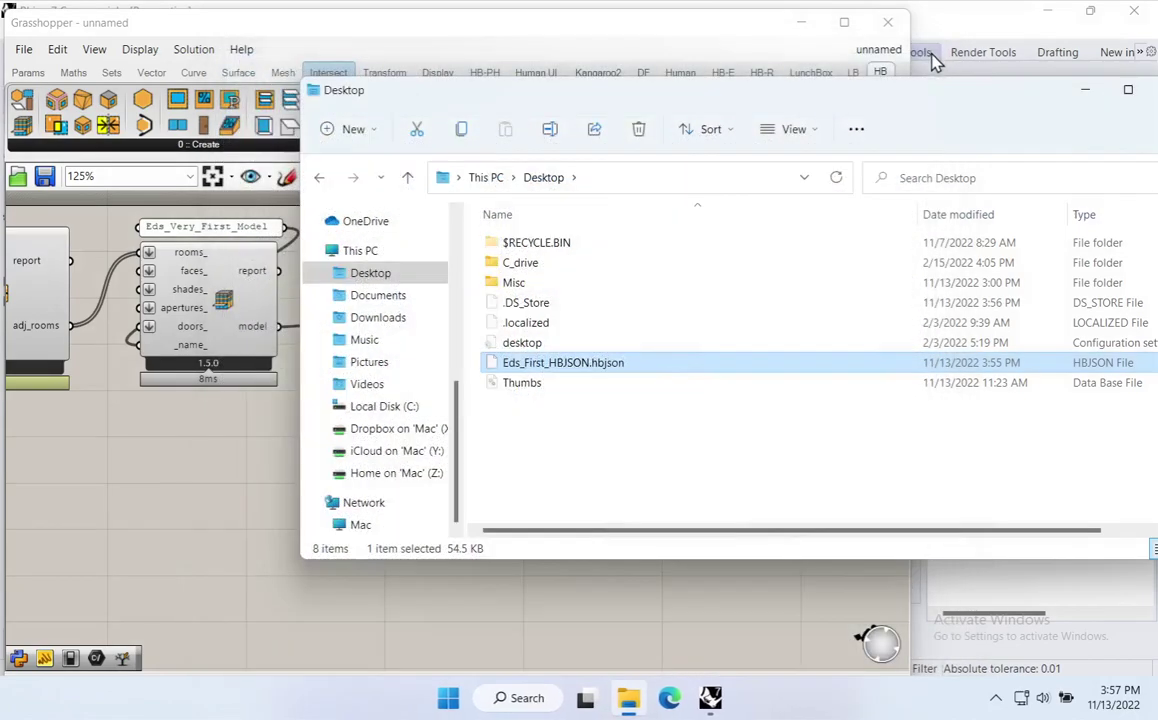
Step: Return to Grasshopper, align the File Path parameter with the _folder_ input, and add a panel containing 2 below it
left_click(271, 529)
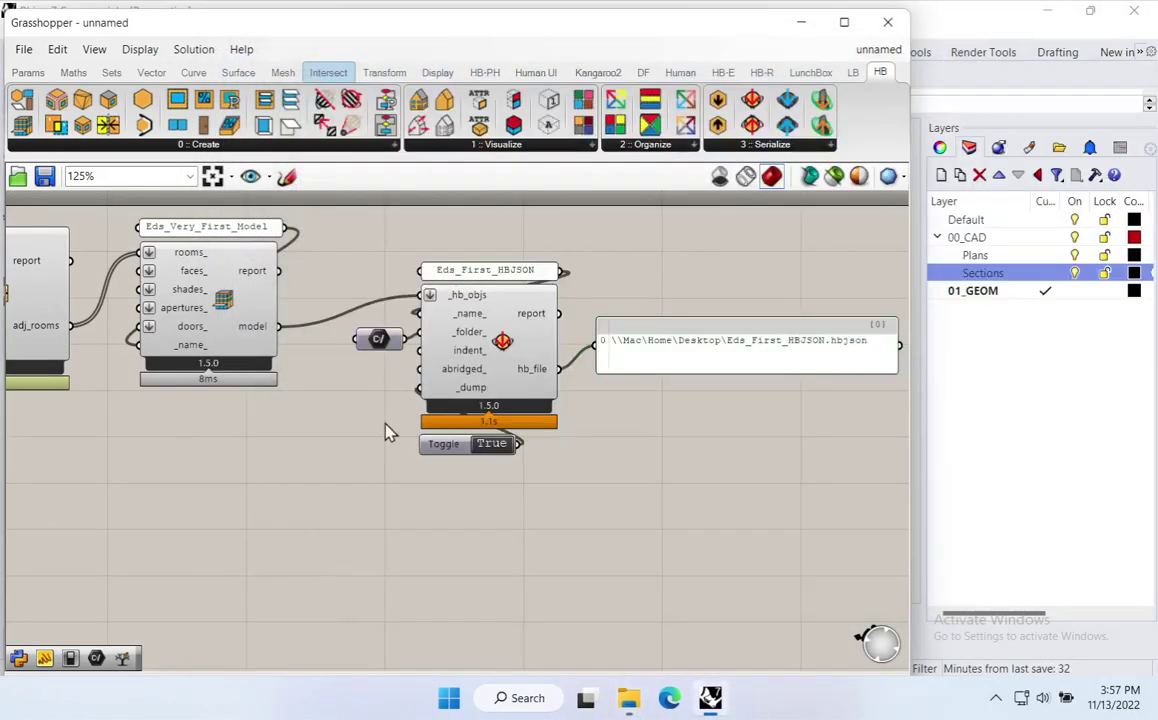
left_click_drag(378, 339, 378, 333)
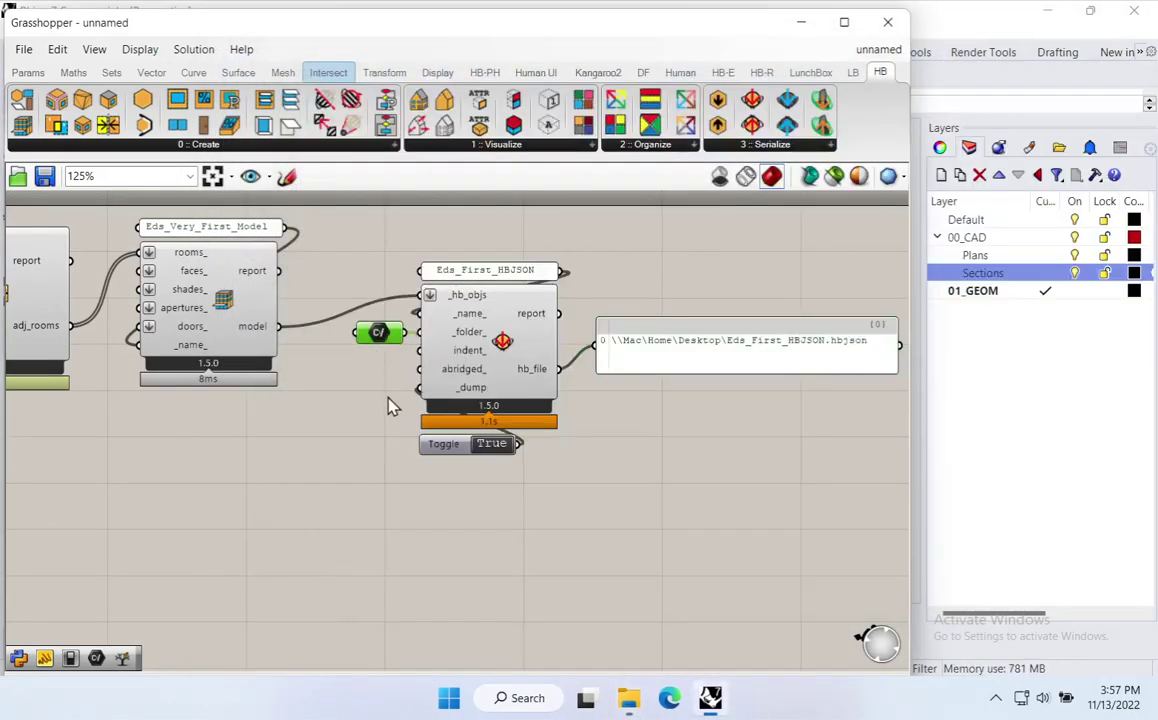
mouse_move(474, 364)
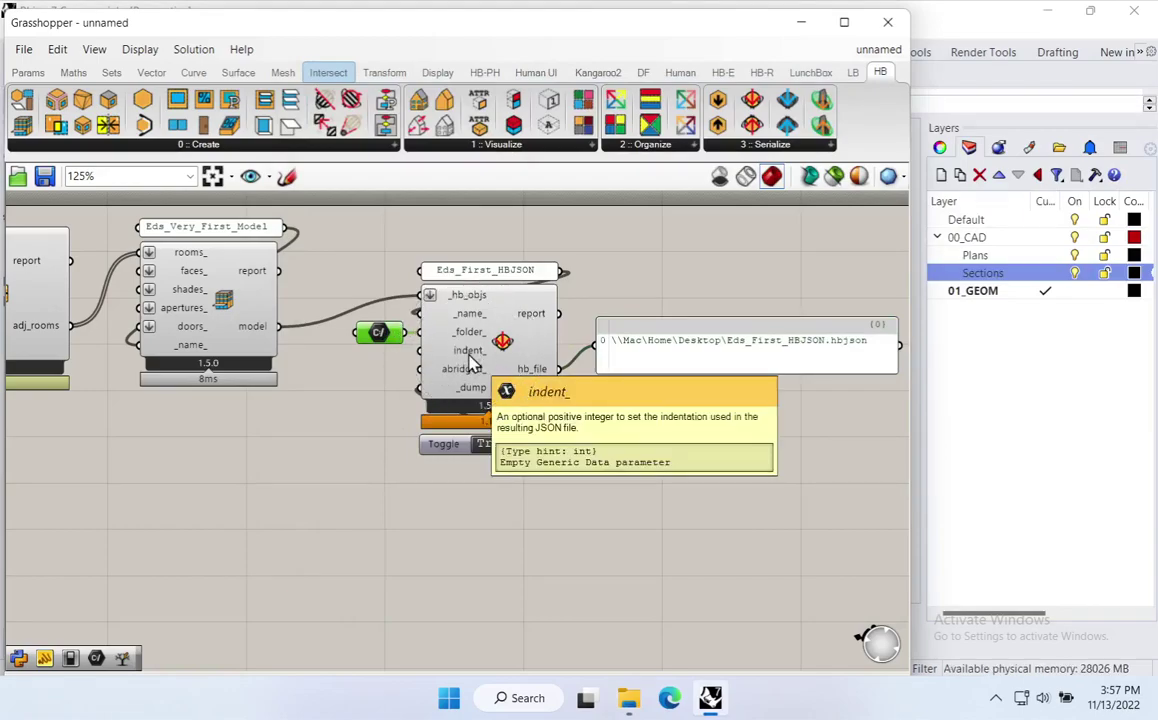
double_click(333, 405)
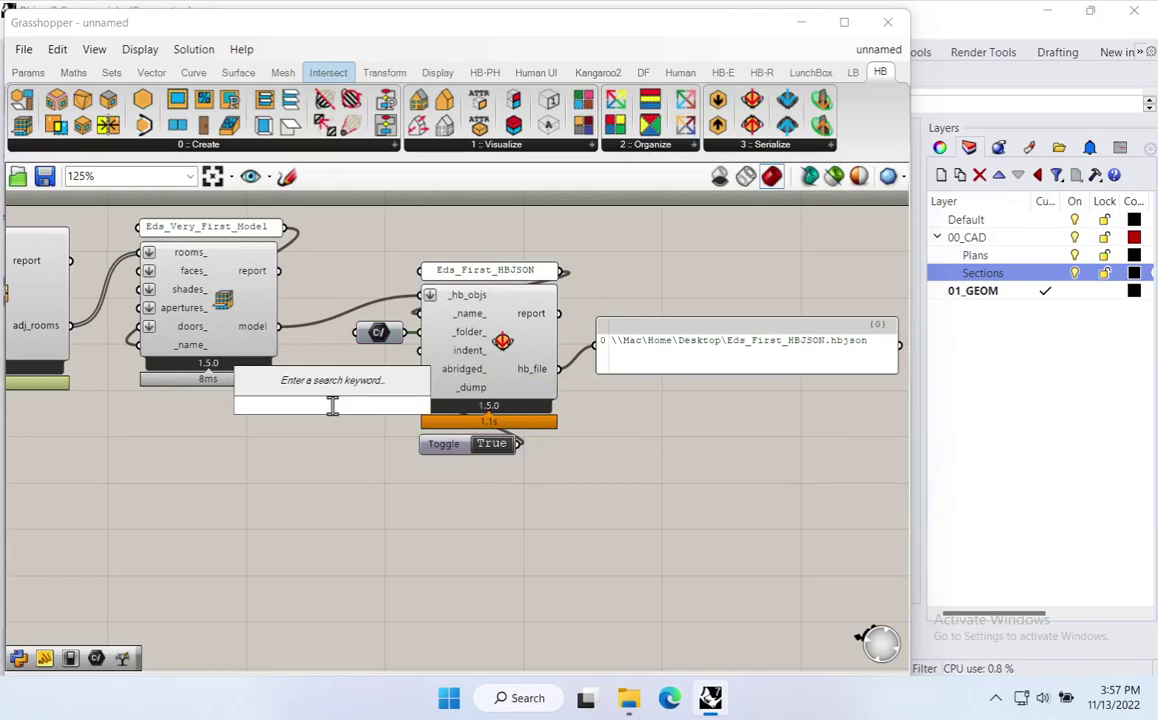
type("panel")
key("Return")
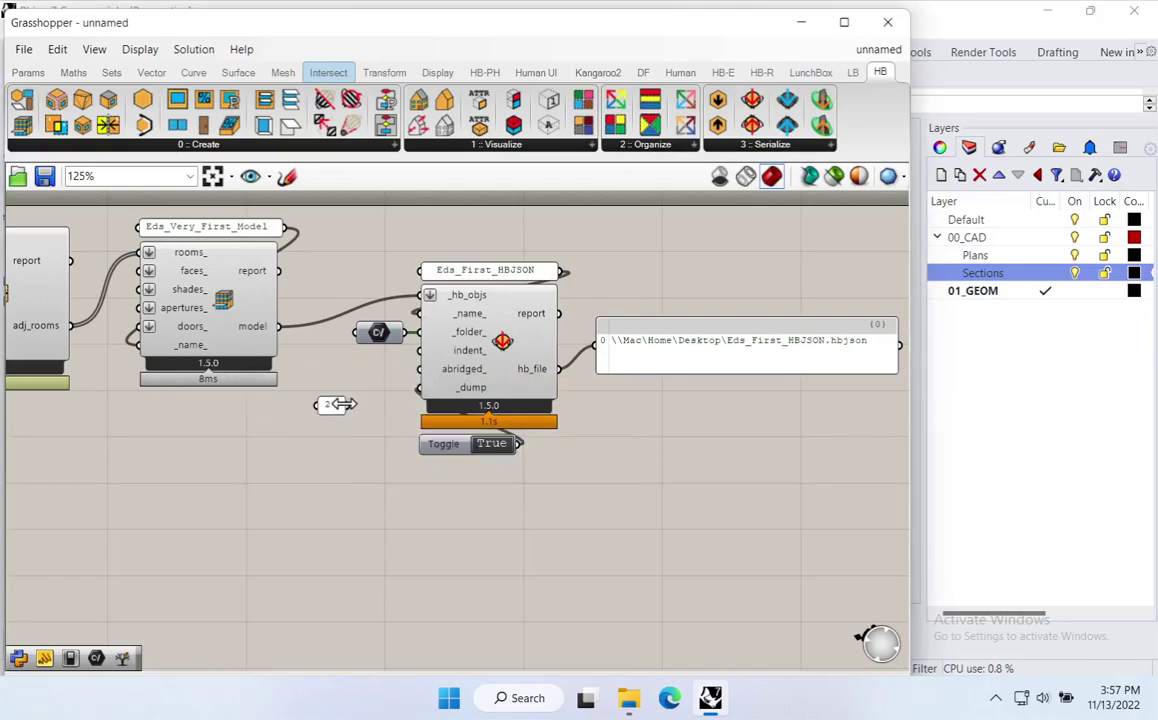
double_click(327, 475)
type("panel")
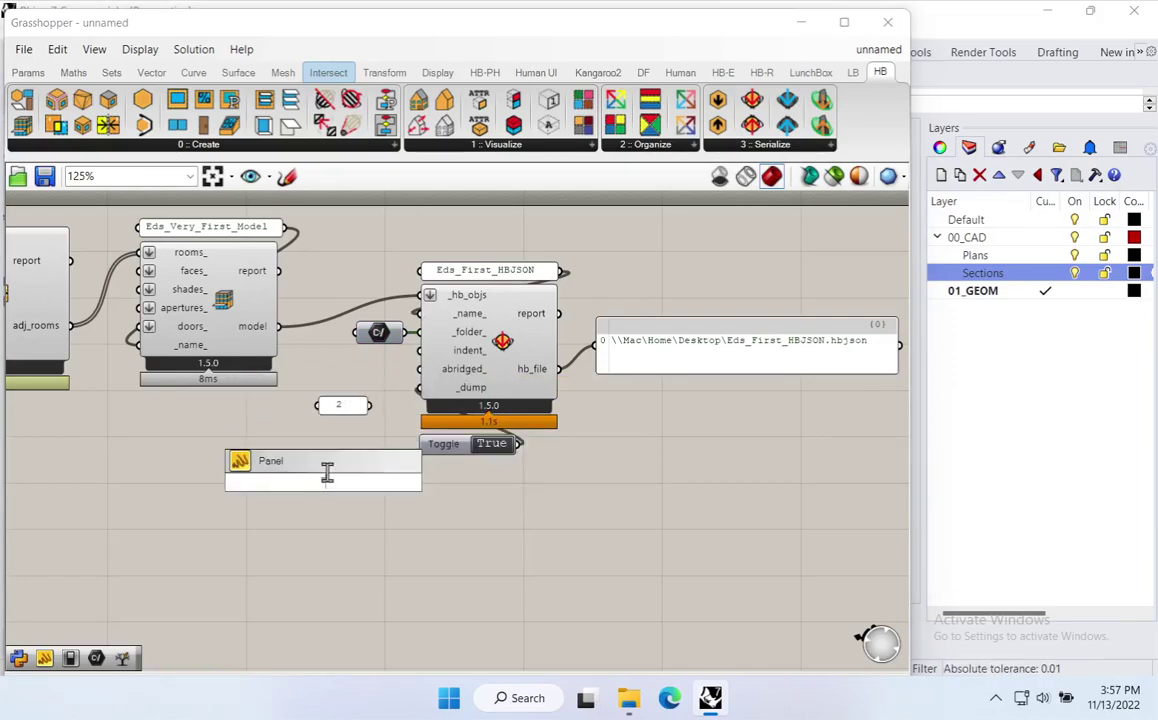
type("2")
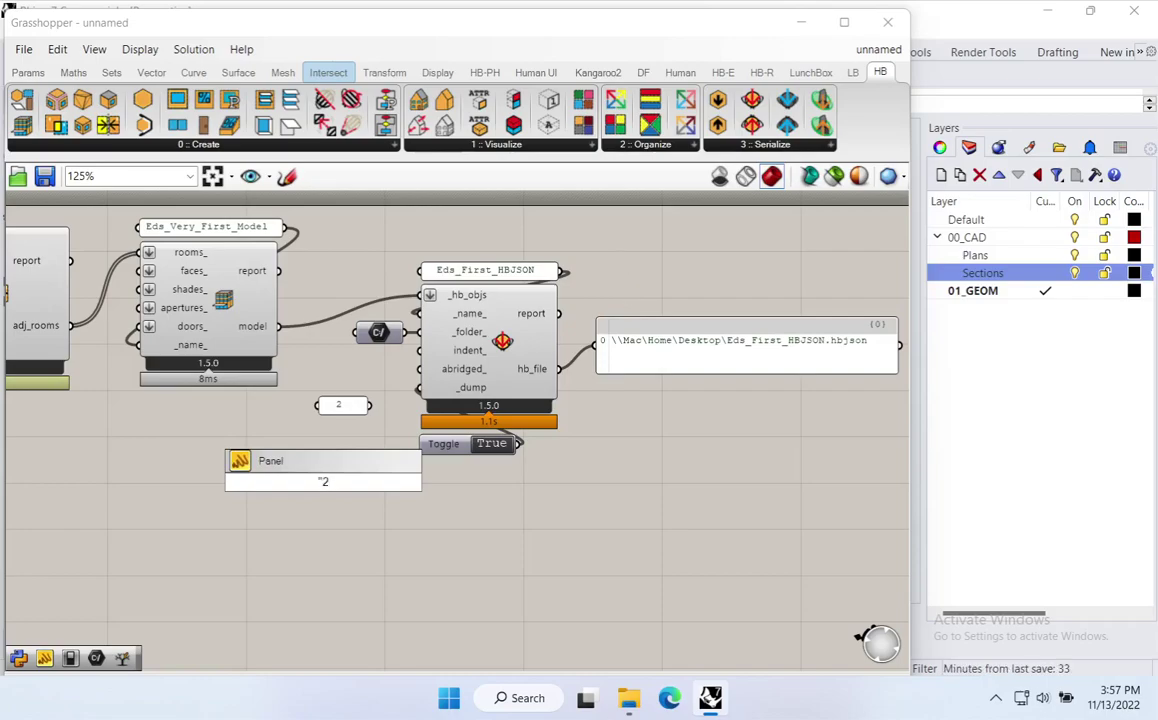
key("Return")
left_click_drag(266, 421, 383, 535)
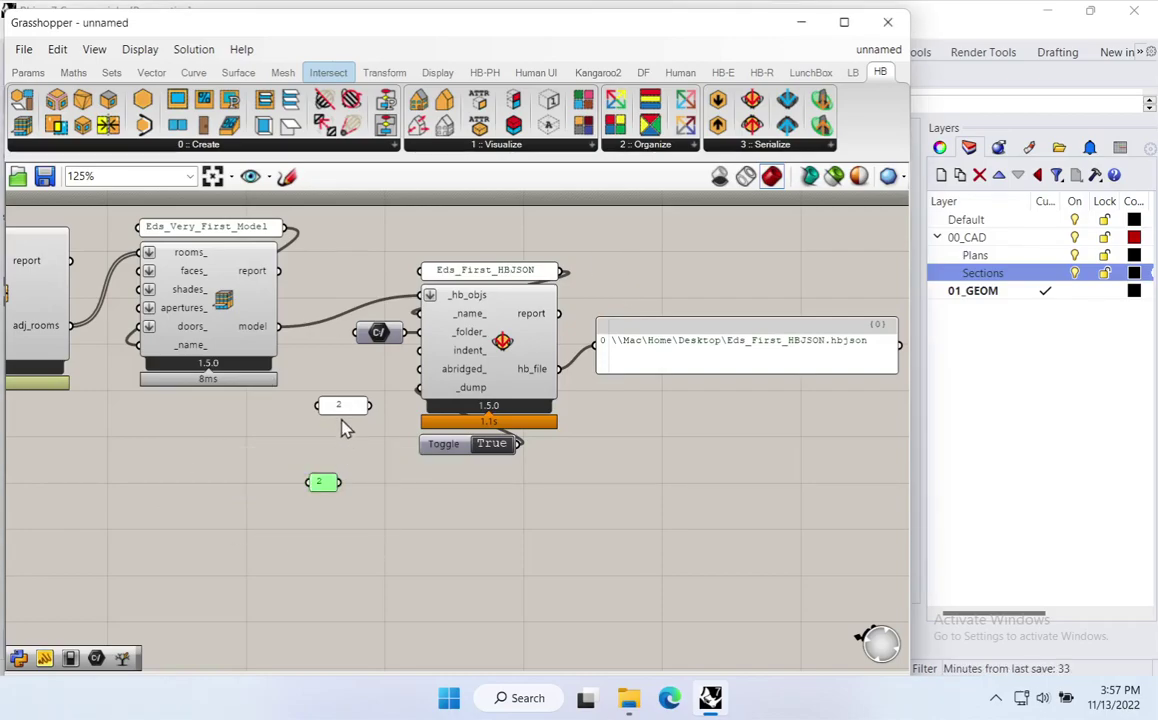
key("Delete")
Step: Connect the panel containing 2 to the indent_ input, place it beside that input, and set the _dump toggle to False
left_click_drag(370, 406, 412, 358)
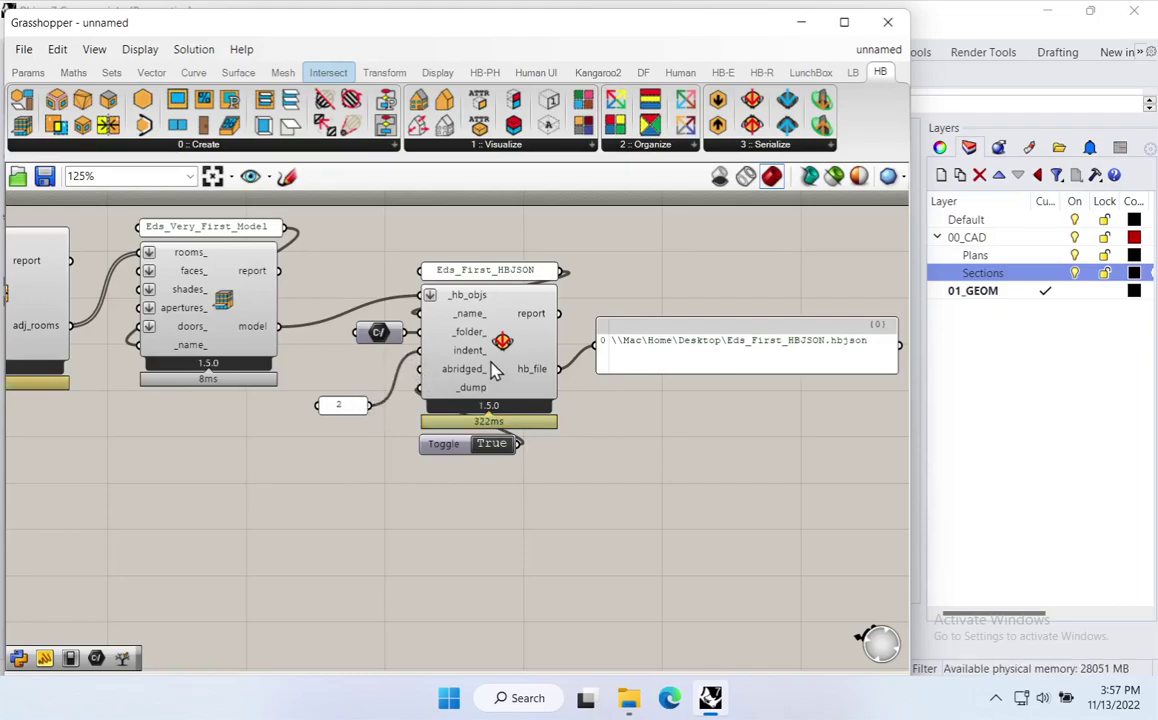
left_click_drag(358, 412, 393, 369)
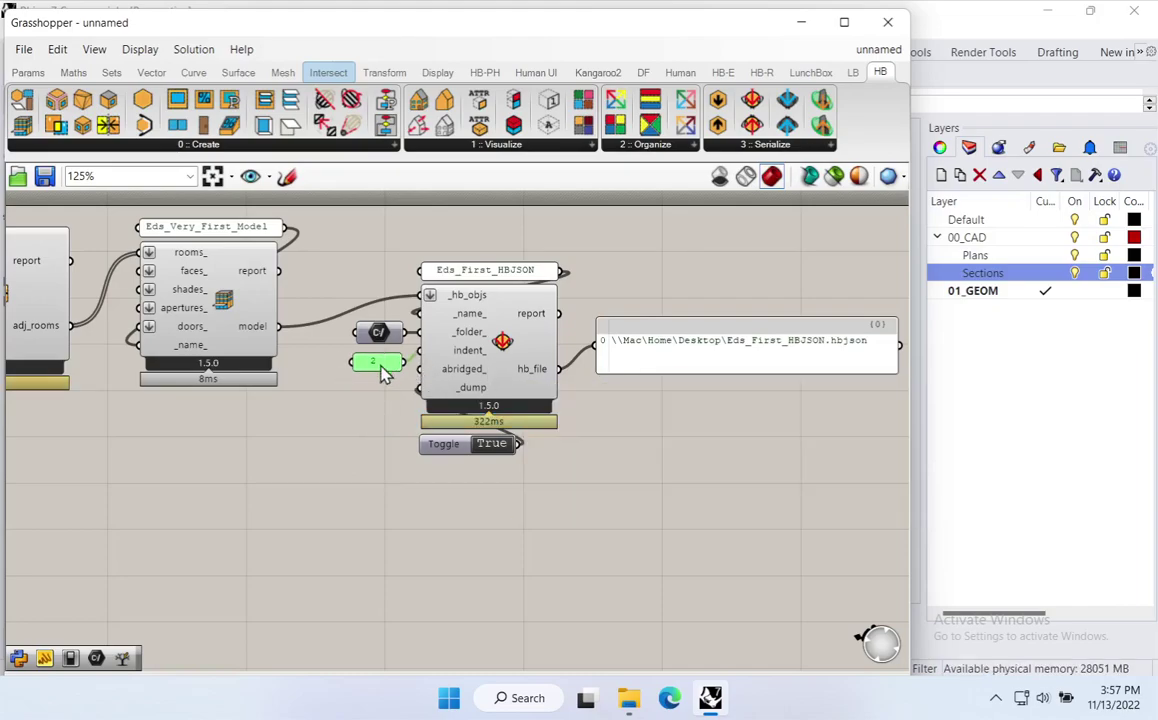
left_click(494, 444)
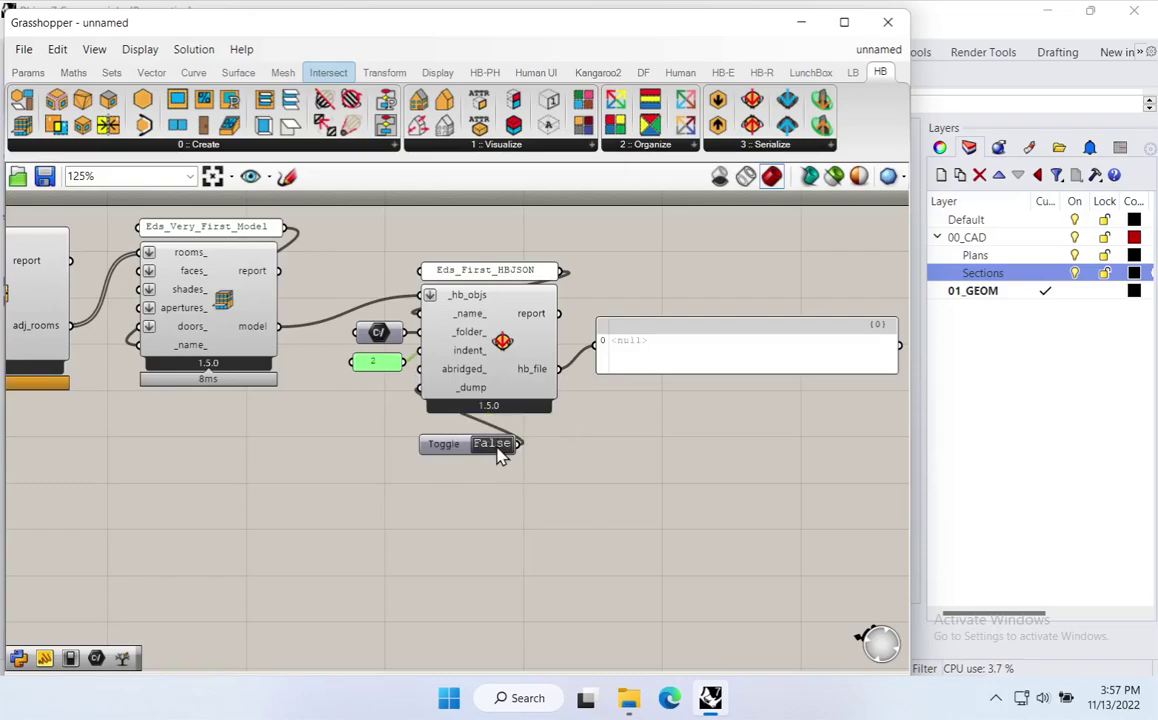
Step: Set the _dump toggle to True to write the HBJSON again, and reopen Eds_First_HBJSON.hbjson from the Desktop in Notepad
double_click(503, 447)
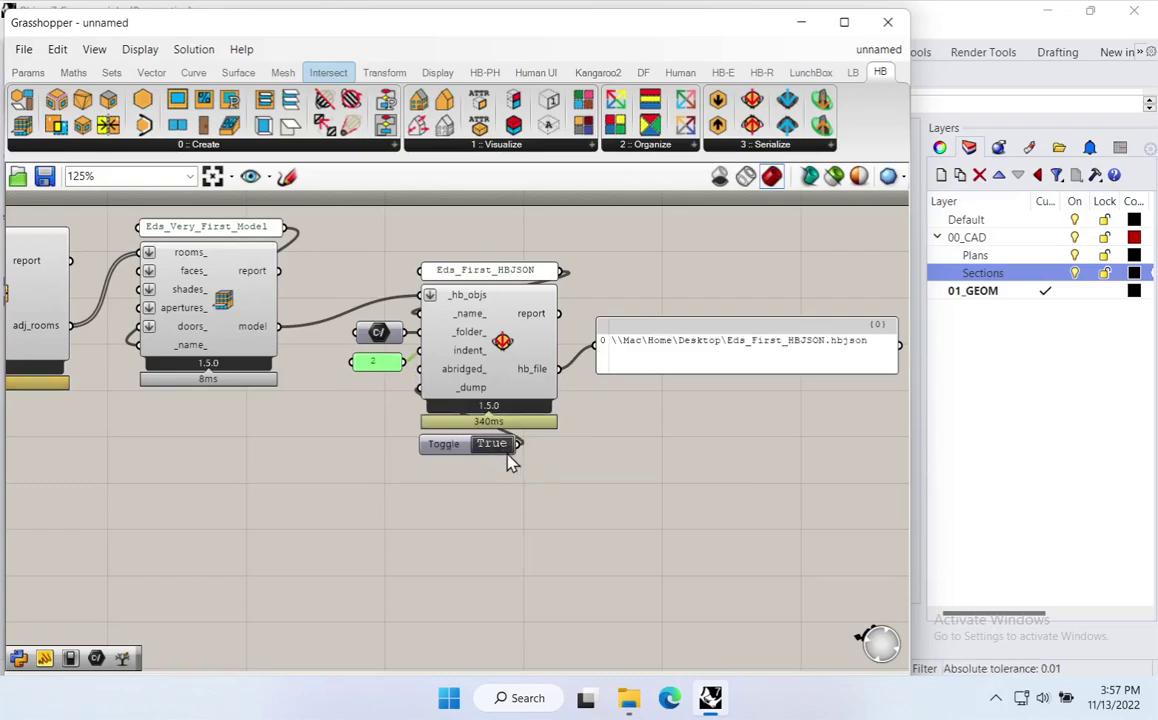
left_click(628, 698)
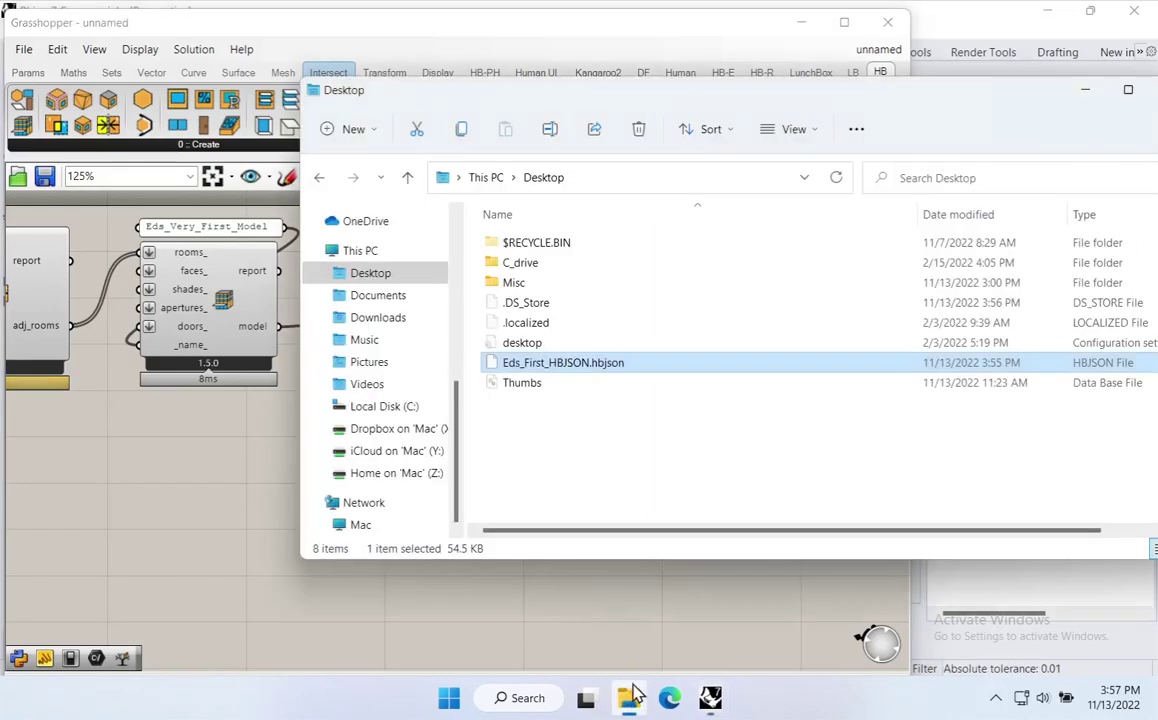
right_click(551, 367)
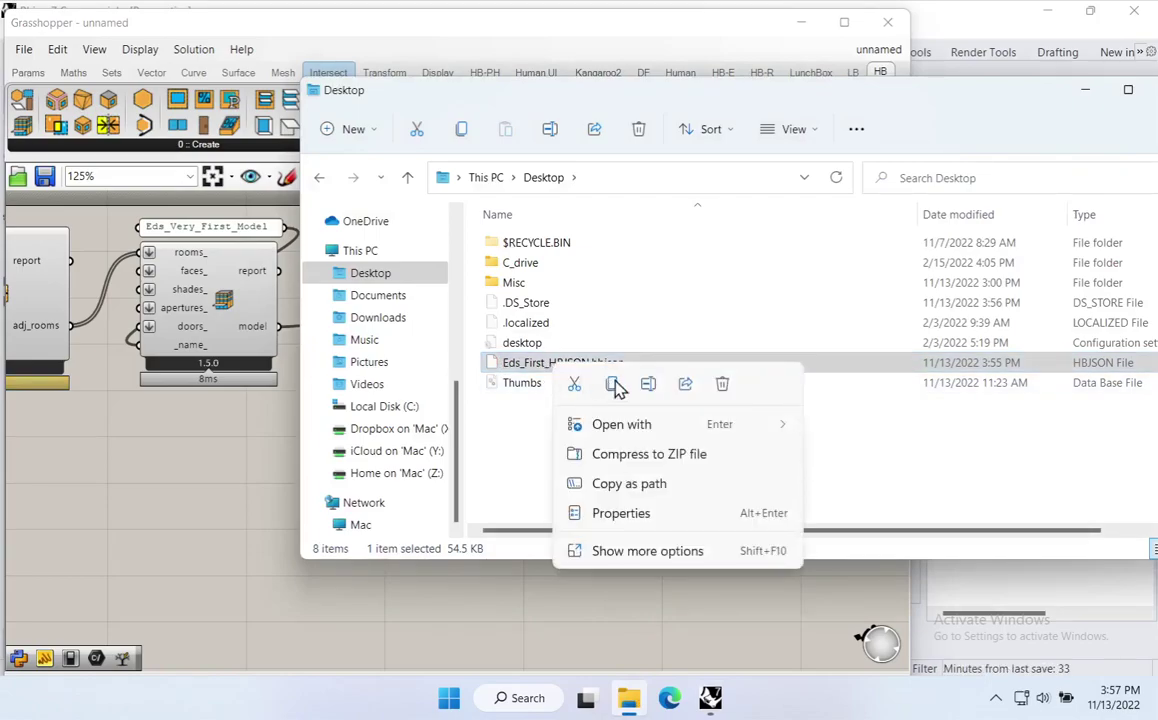
mouse_move(793, 432)
left_click(838, 430)
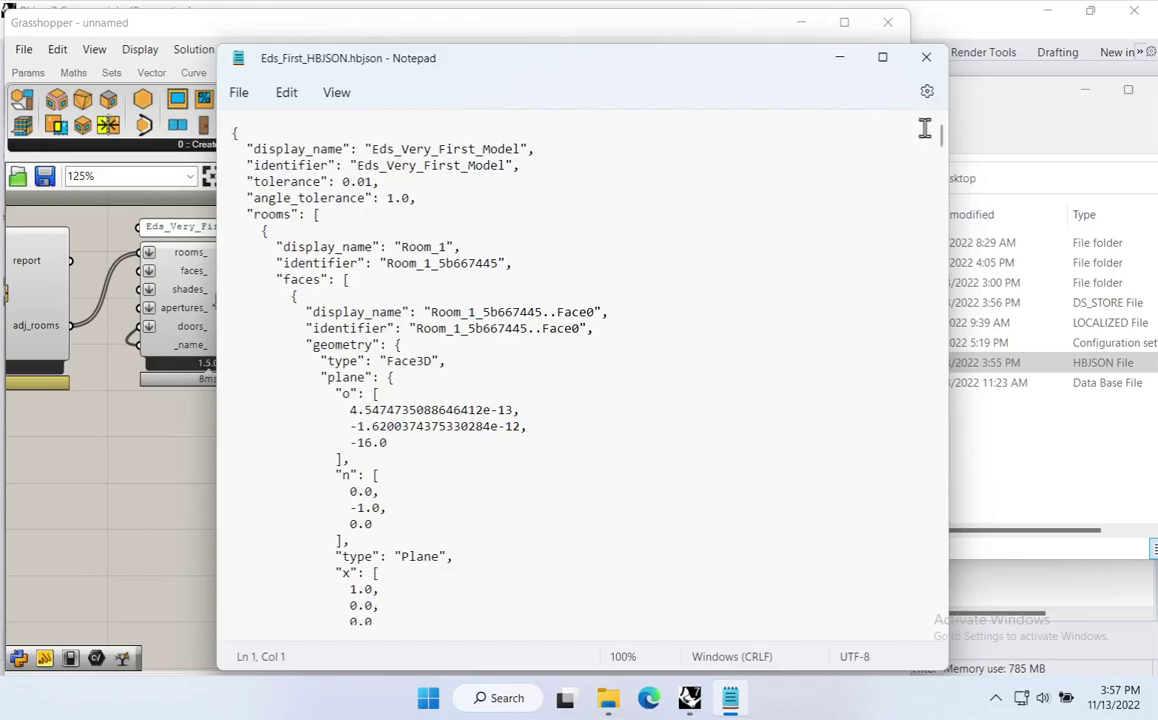
Step: Examine the indented rooms, faces and geometry entries, close Notepad, and reveal the HBJSON file's size in File Explorer
mouse_move(941, 137)
left_mouse_down()
mouse_move(944, 148)
mouse_move(941, 131)
left_mouse_up()
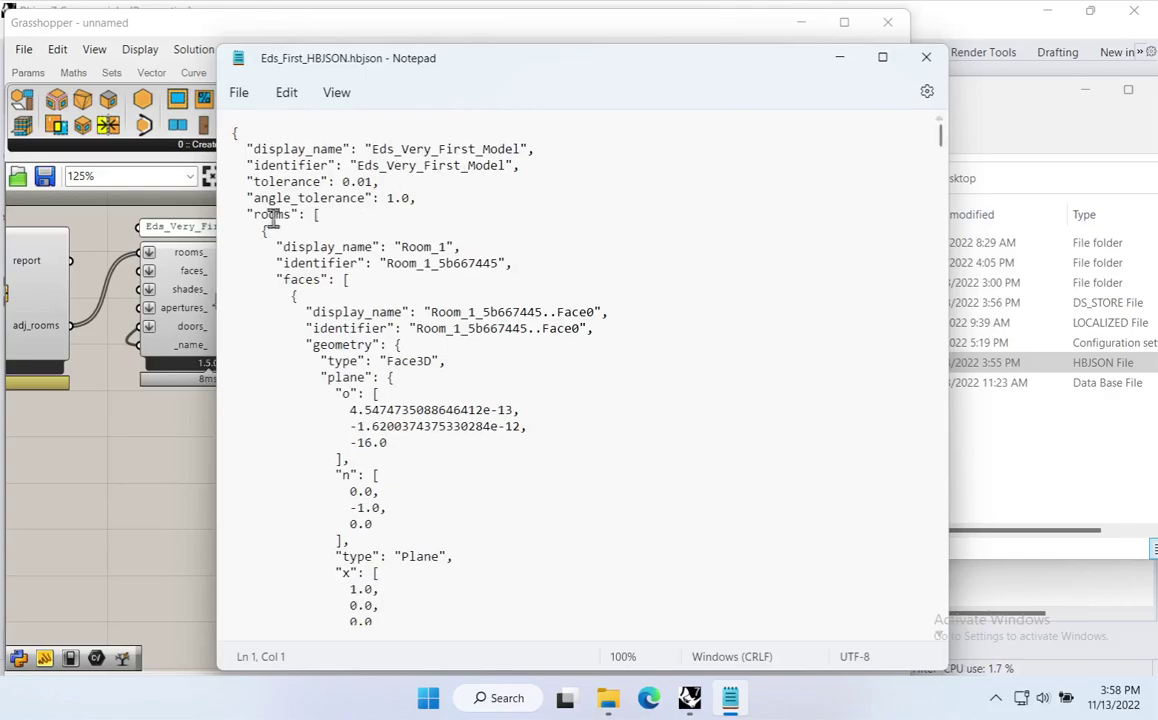
left_click(253, 216)
left_click_drag(310, 214, 415, 443)
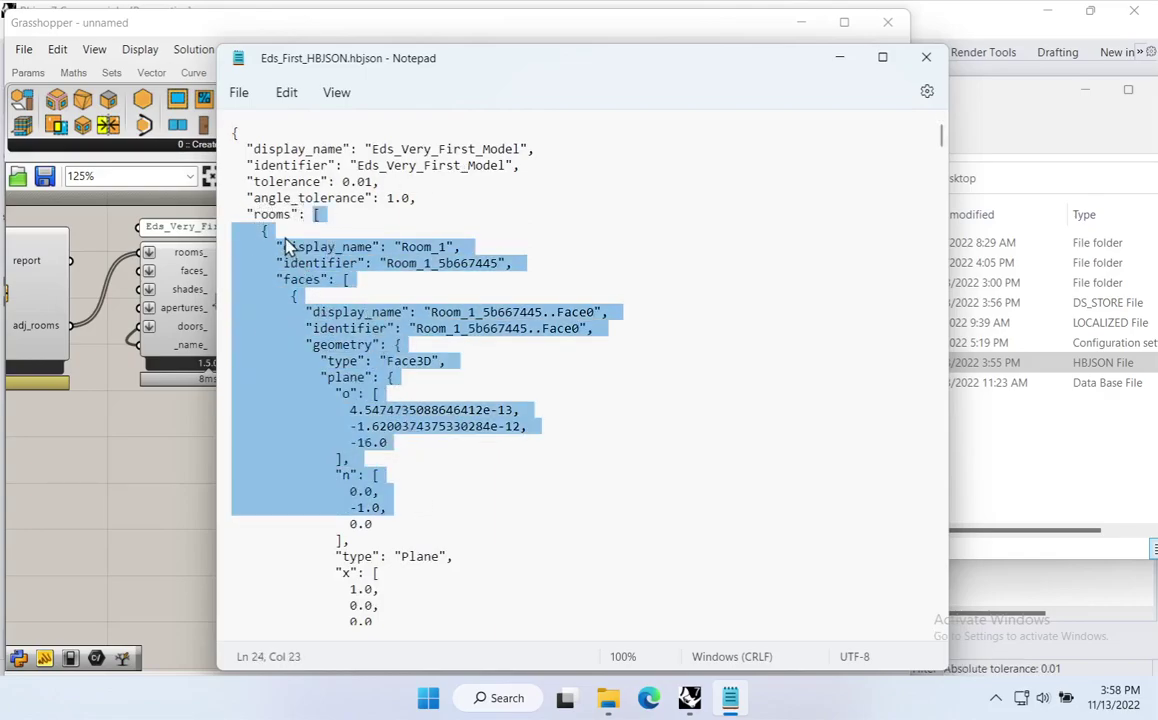
left_click_drag(262, 231, 409, 484)
left_click(339, 362)
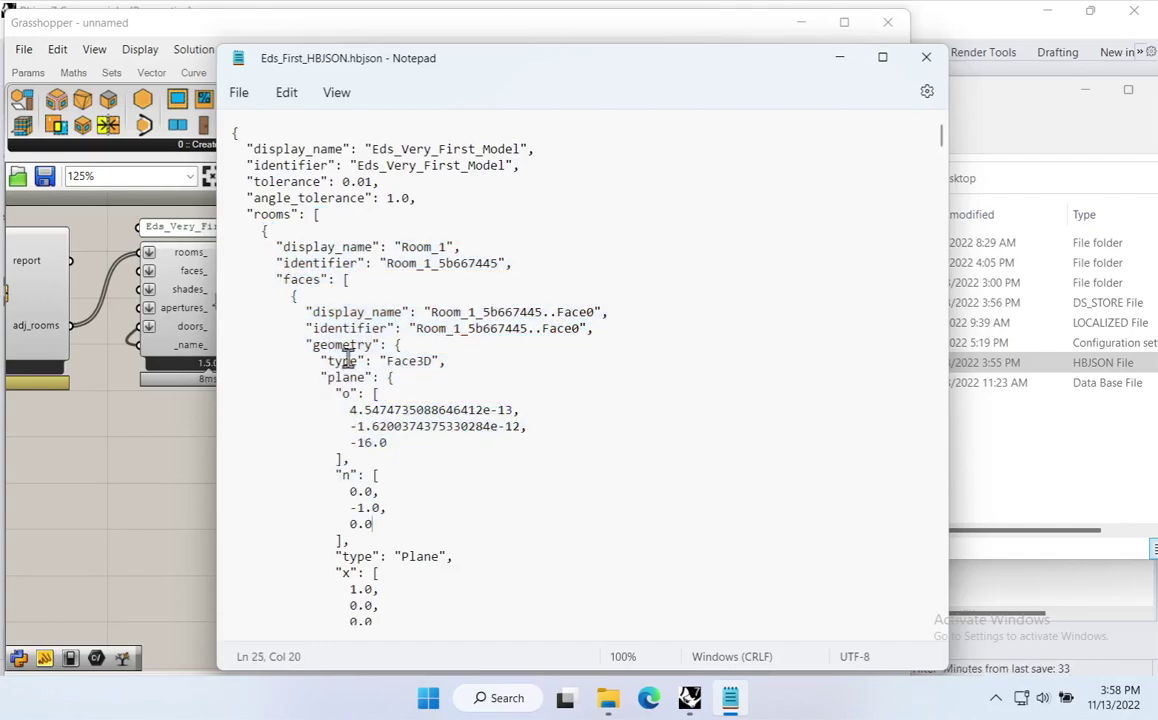
double_click(345, 345)
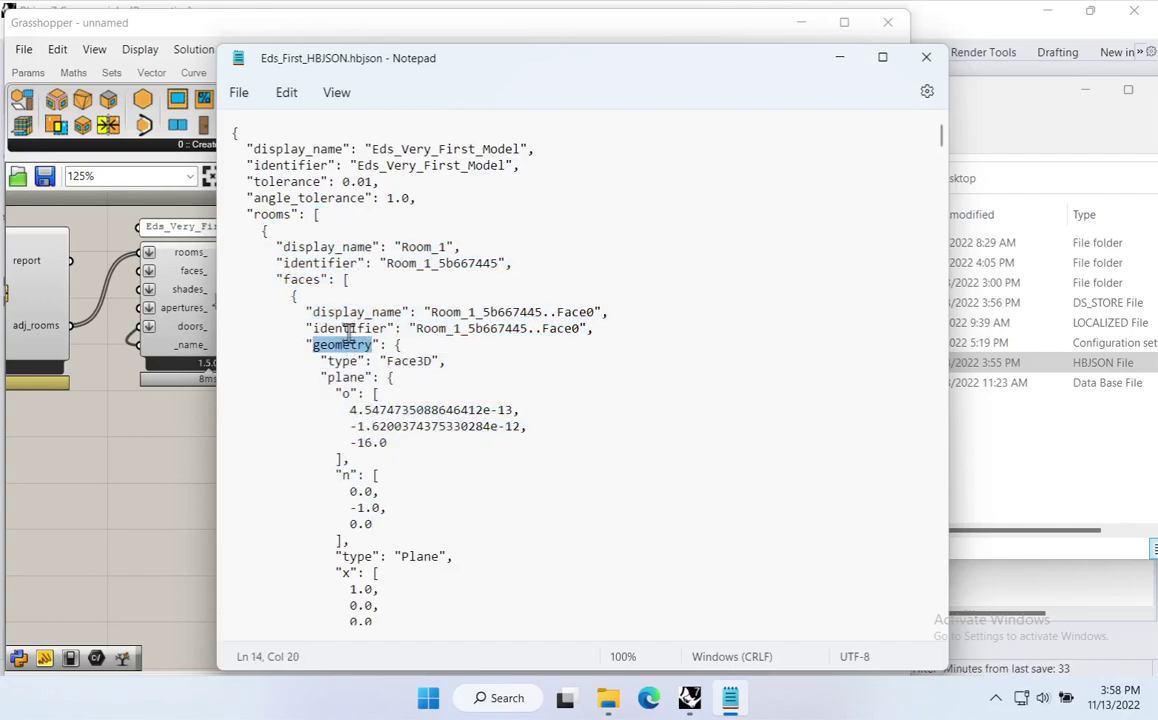
left_click(344, 312)
left_click_drag(344, 312, 322, 284)
left_click(307, 280)
double_click(307, 280)
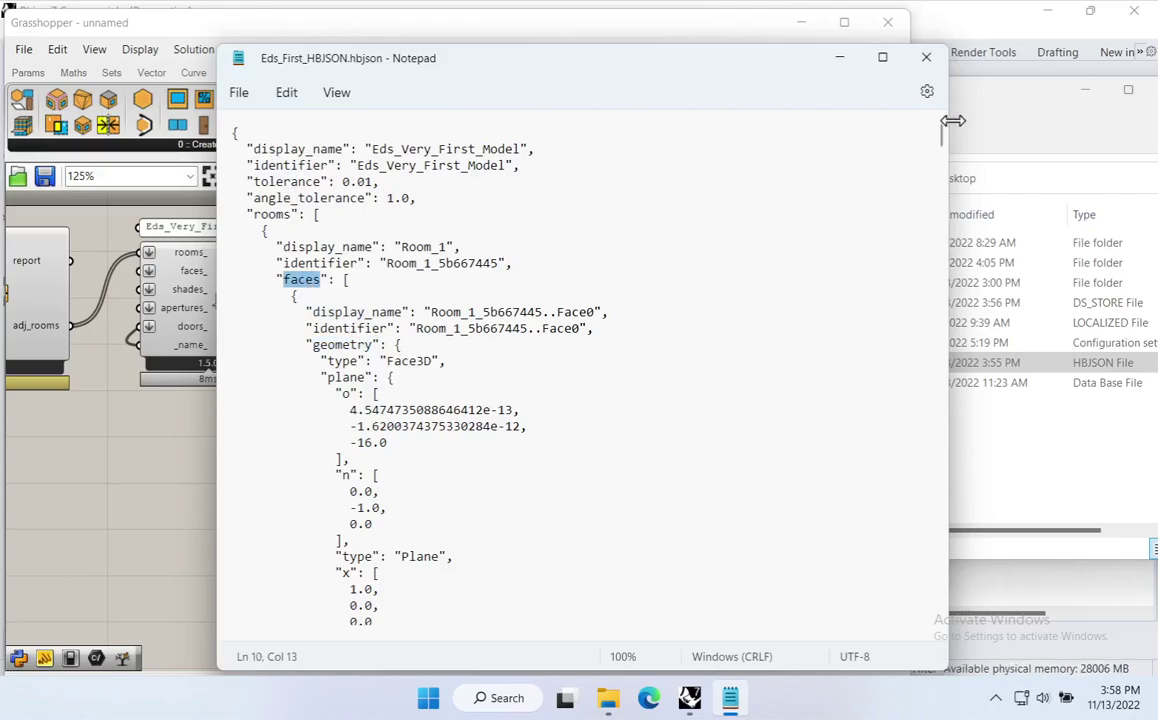
left_click_drag(943, 142, 946, 110)
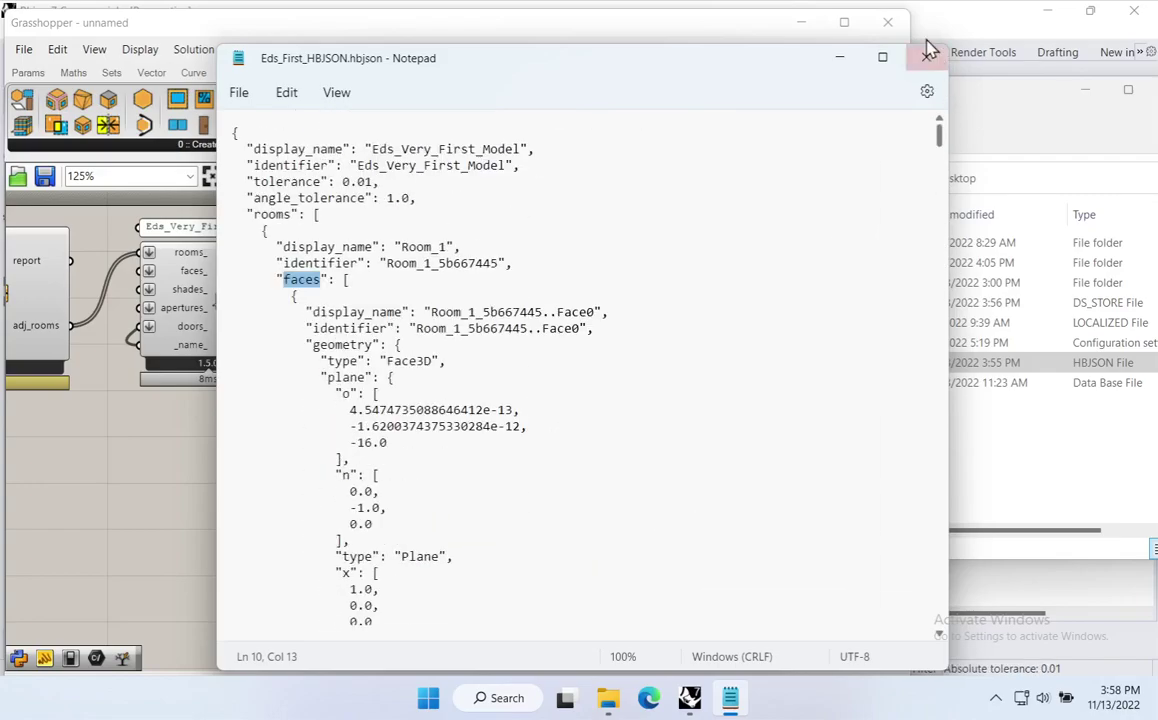
left_click(926, 57)
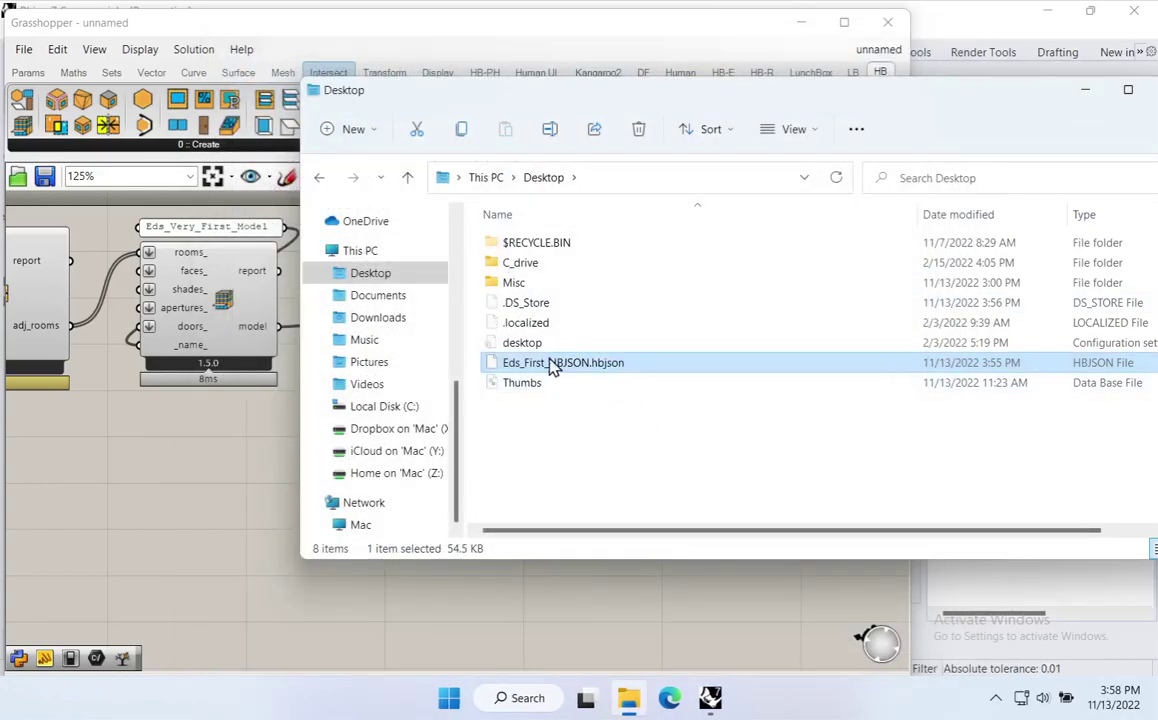
left_click_drag(912, 214, 668, 216)
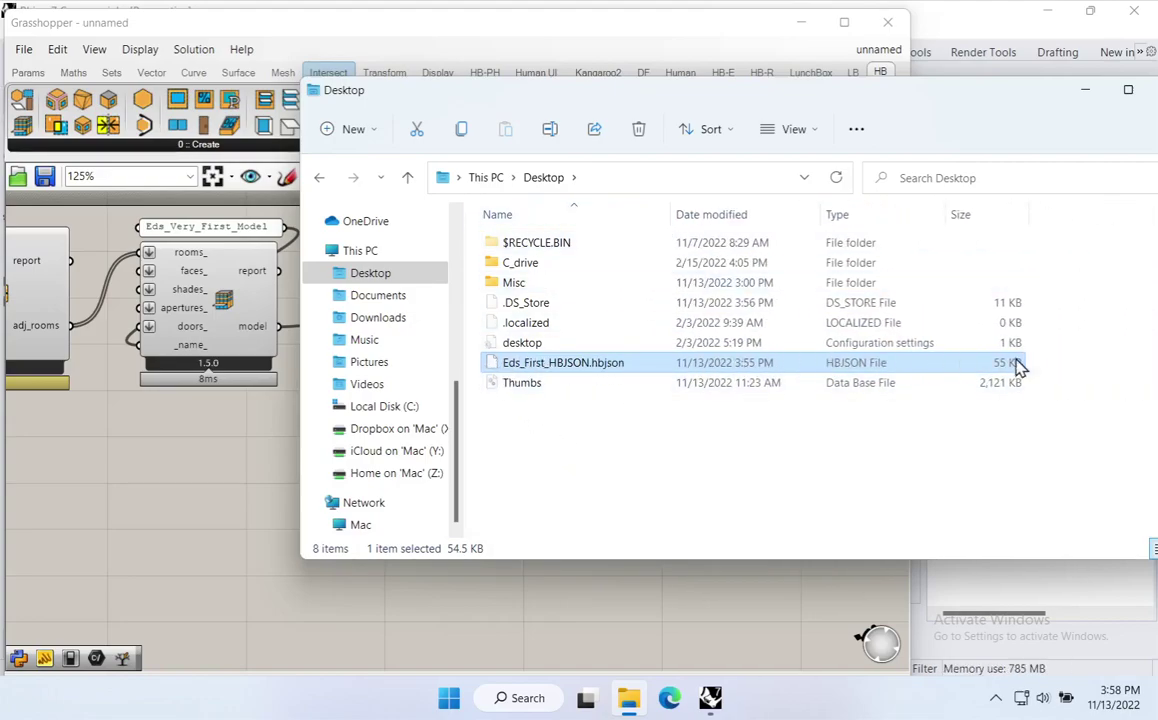
Step: Switch back to Grasshopper and delete the panel attached to the hb_file output
left_click(180, 530)
left_click(611, 318)
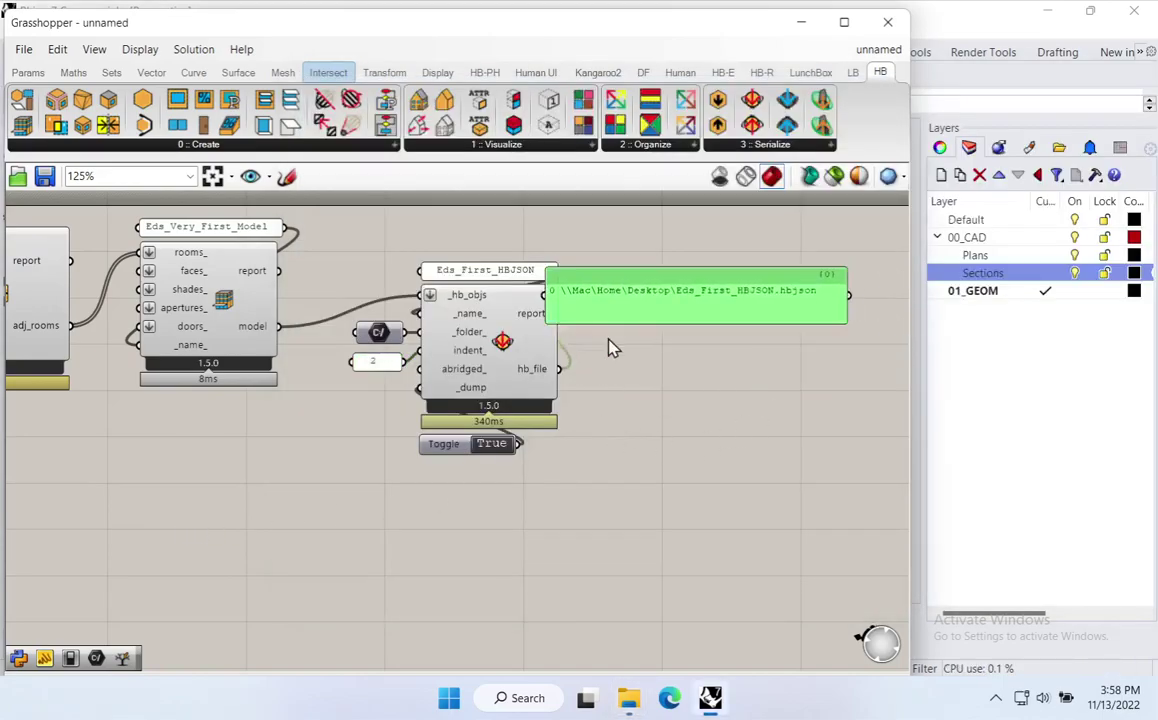
left_click_drag(630, 309, 572, 564)
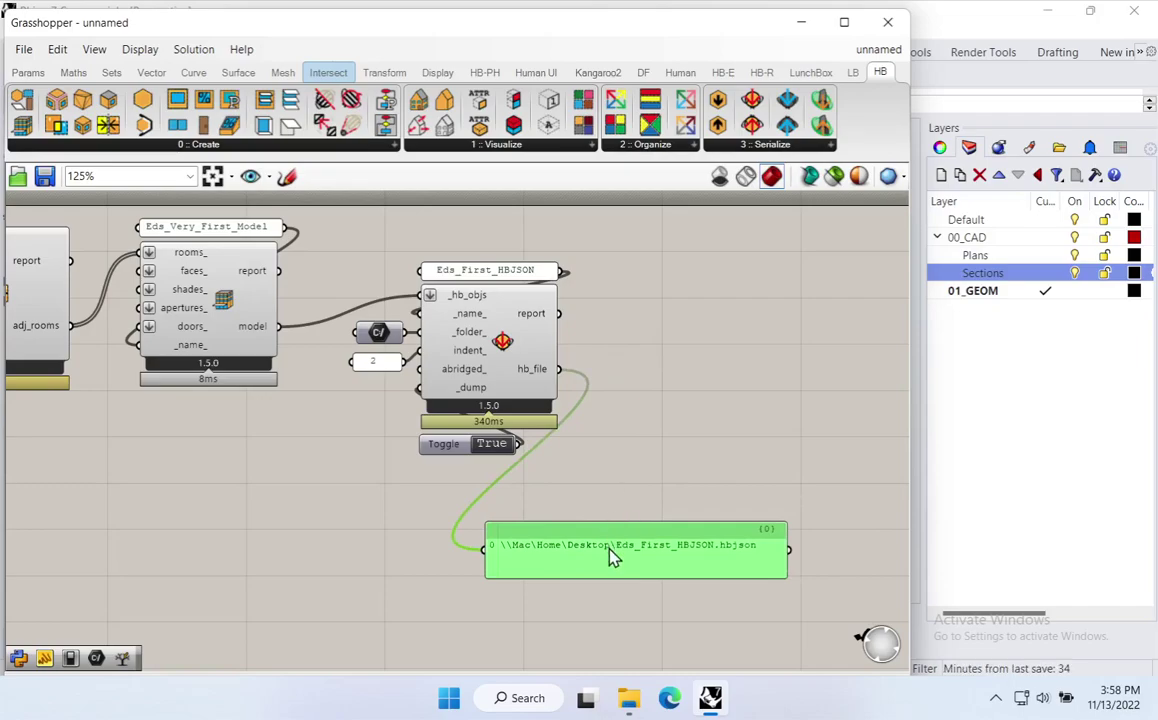
key("Delete")
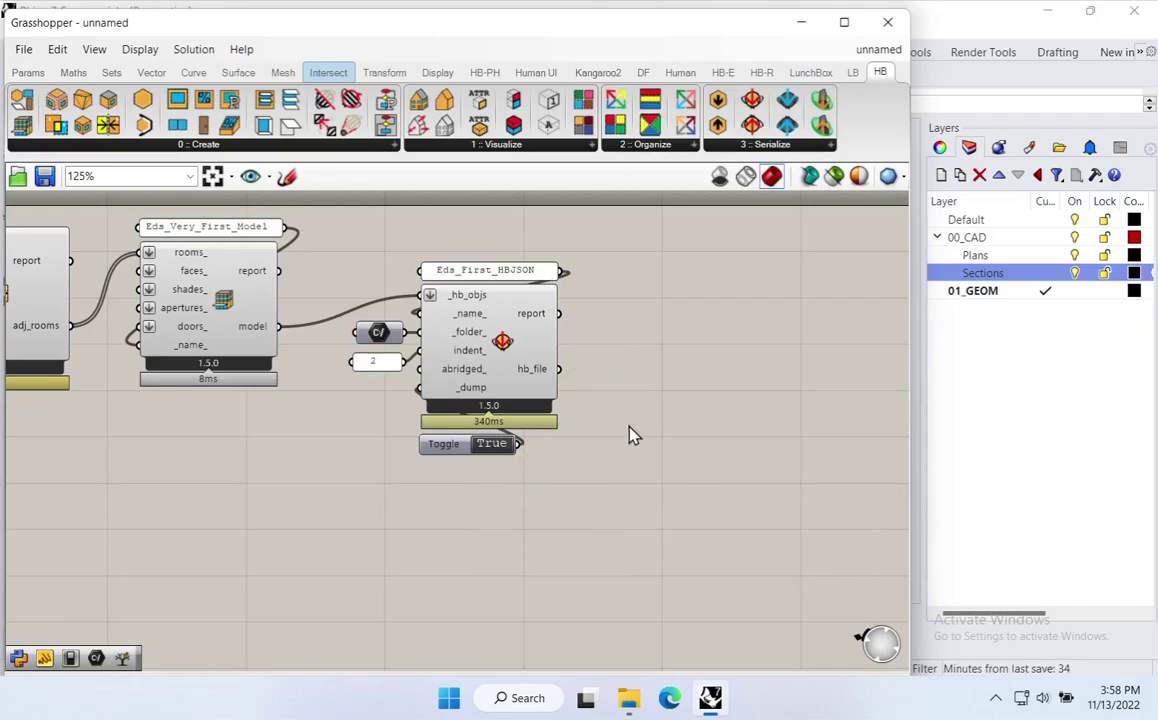
Step: Add the Honeybee-PH component that writes a WUFI XML file, and place it beside the HBJSON dump component
right_click_drag(651, 434, 505, 437)
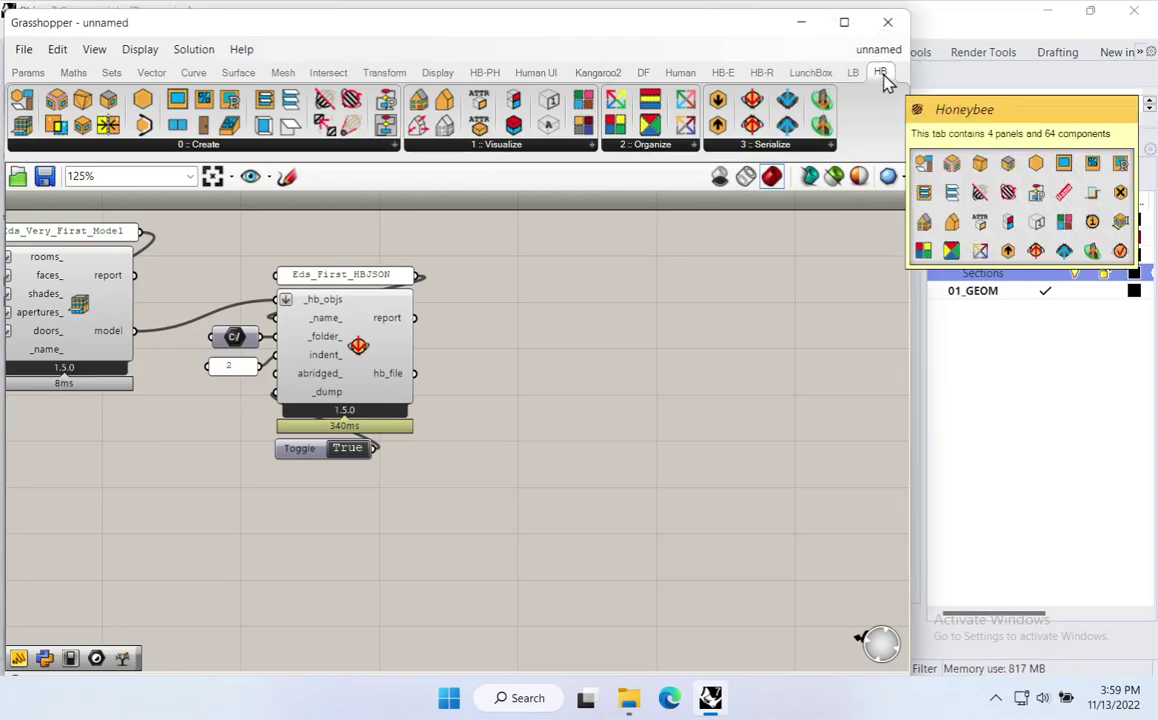
left_click(486, 76)
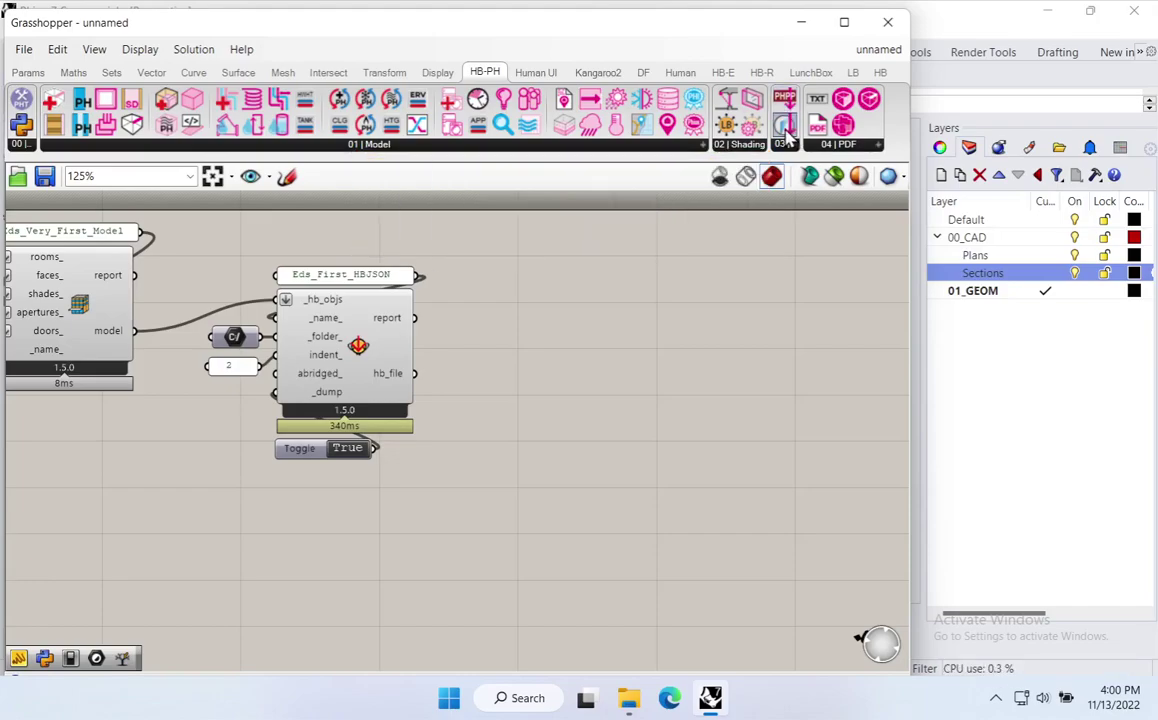
left_click_drag(784, 122, 553, 340)
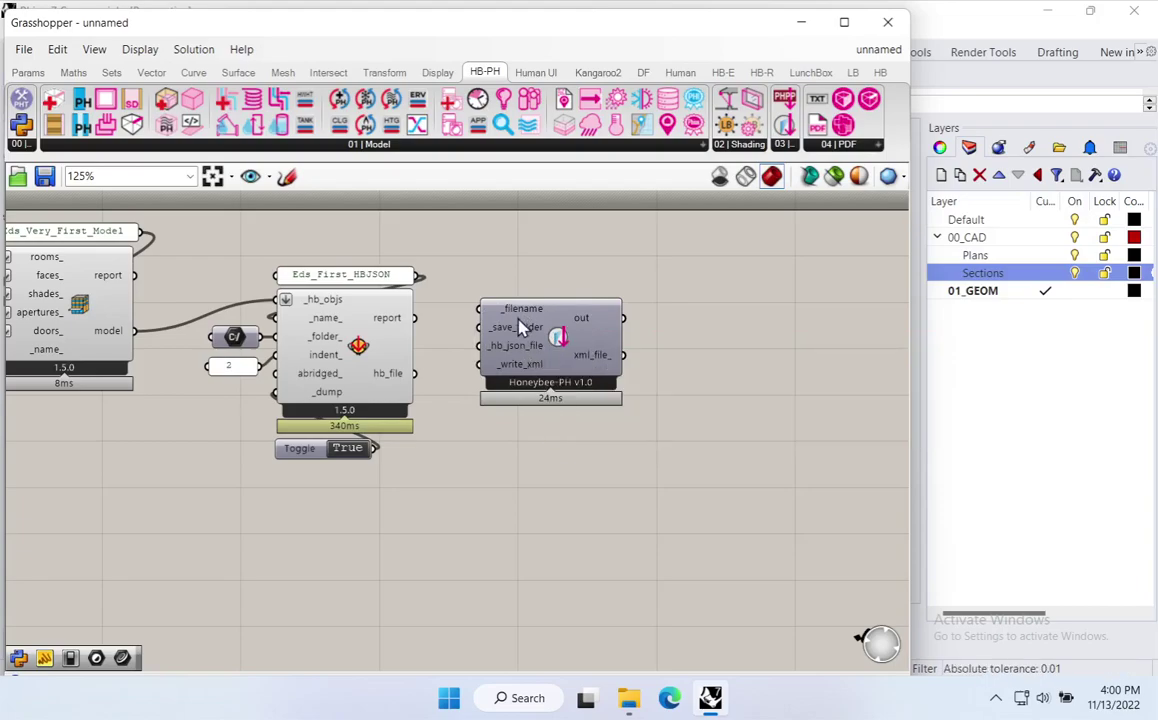
mouse_move(575, 341)
left_mouse_down()
mouse_move(586, 325)
mouse_move(591, 333)
left_mouse_up()
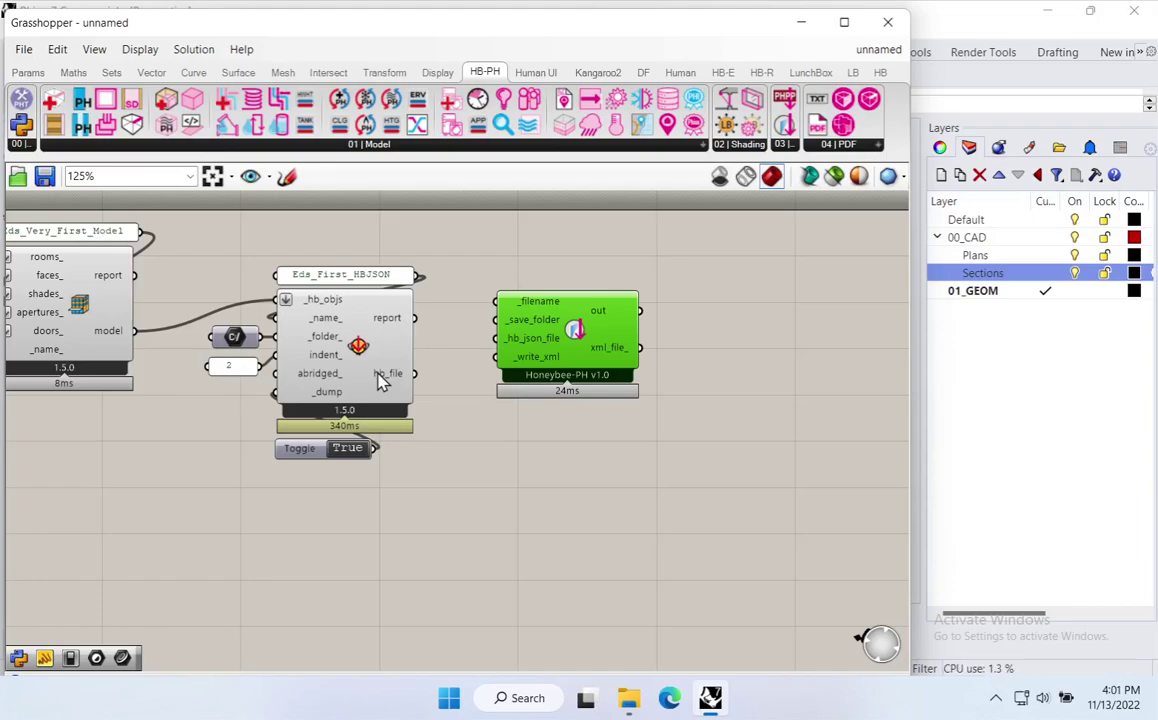
left_click_drag(605, 344, 548, 372)
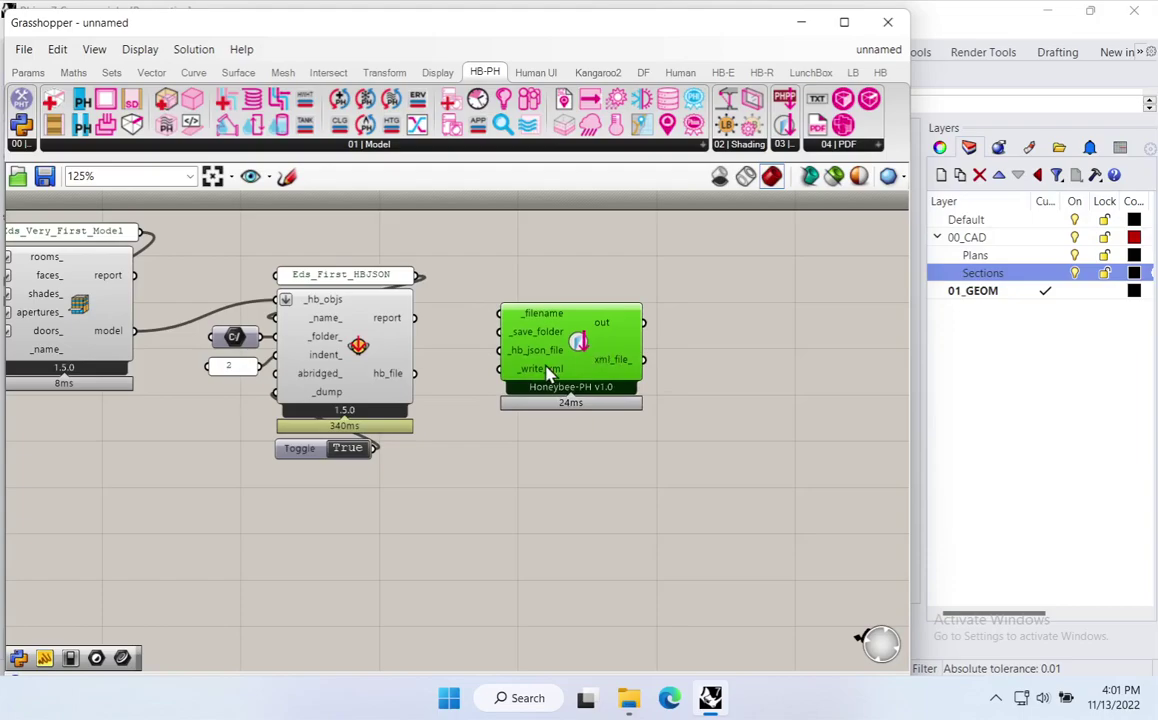
Step: Add a panel containing Eds_First_WUFI_XMLS above the WUFI XML component for its filename
mouse_move(543, 320)
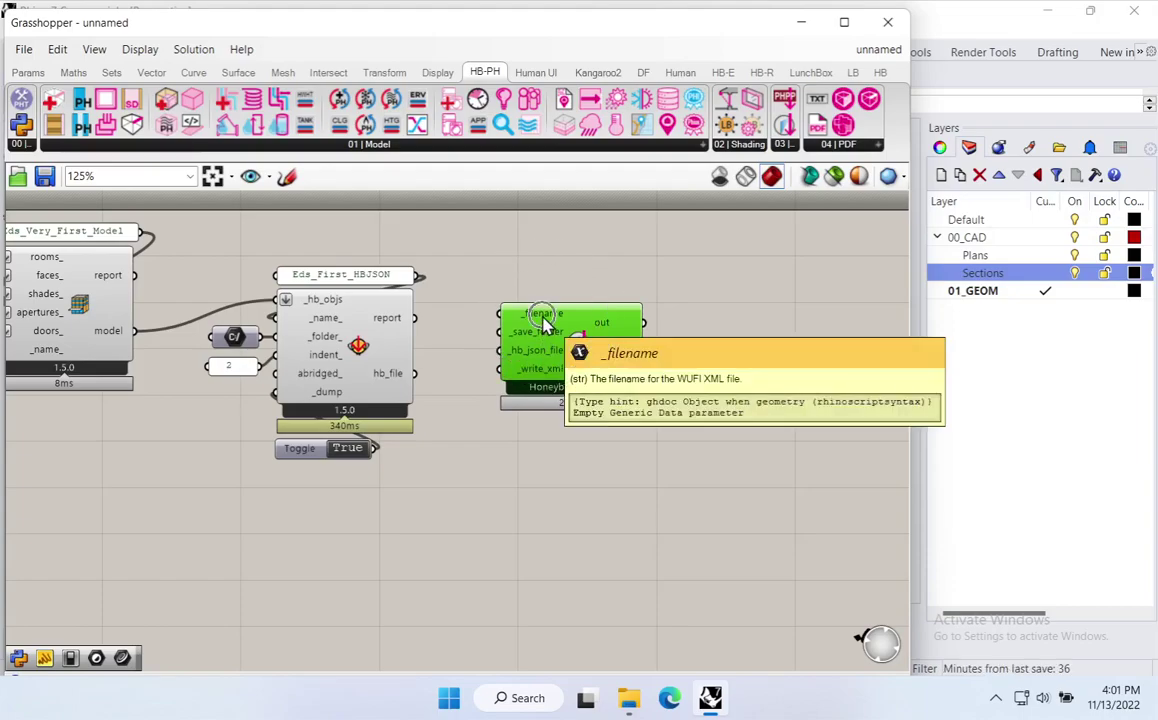
double_click(484, 250)
type("\"W")
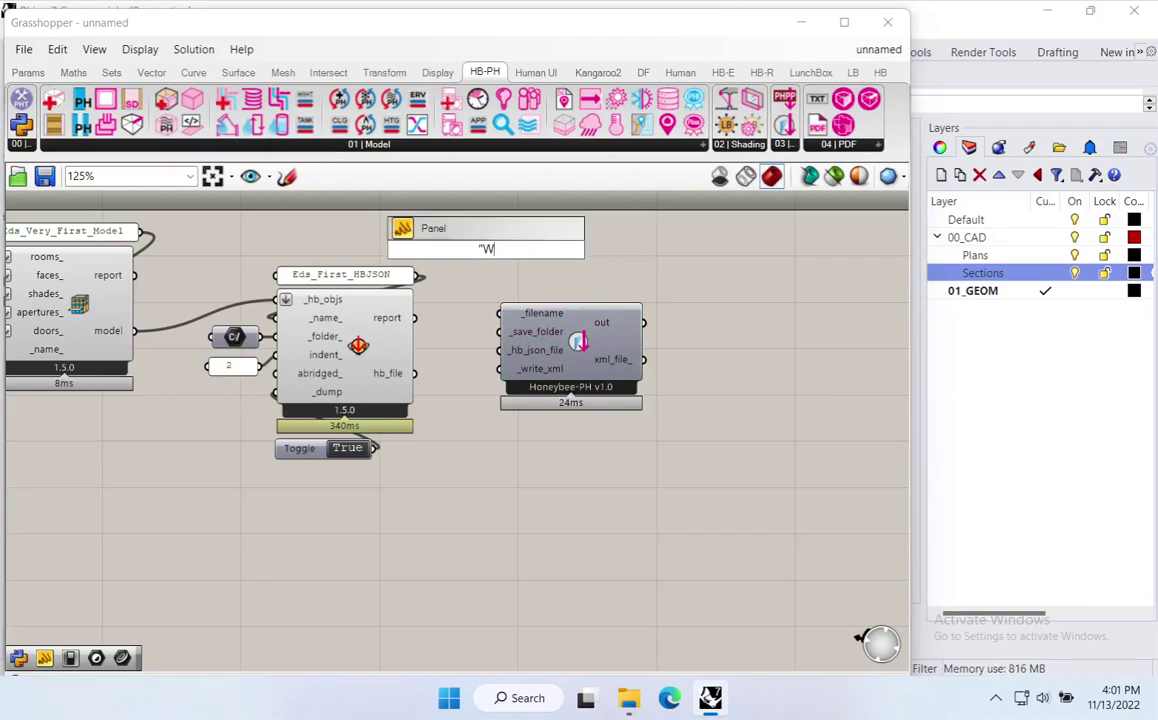
key("BackSpace")
type("Eds_Firs")
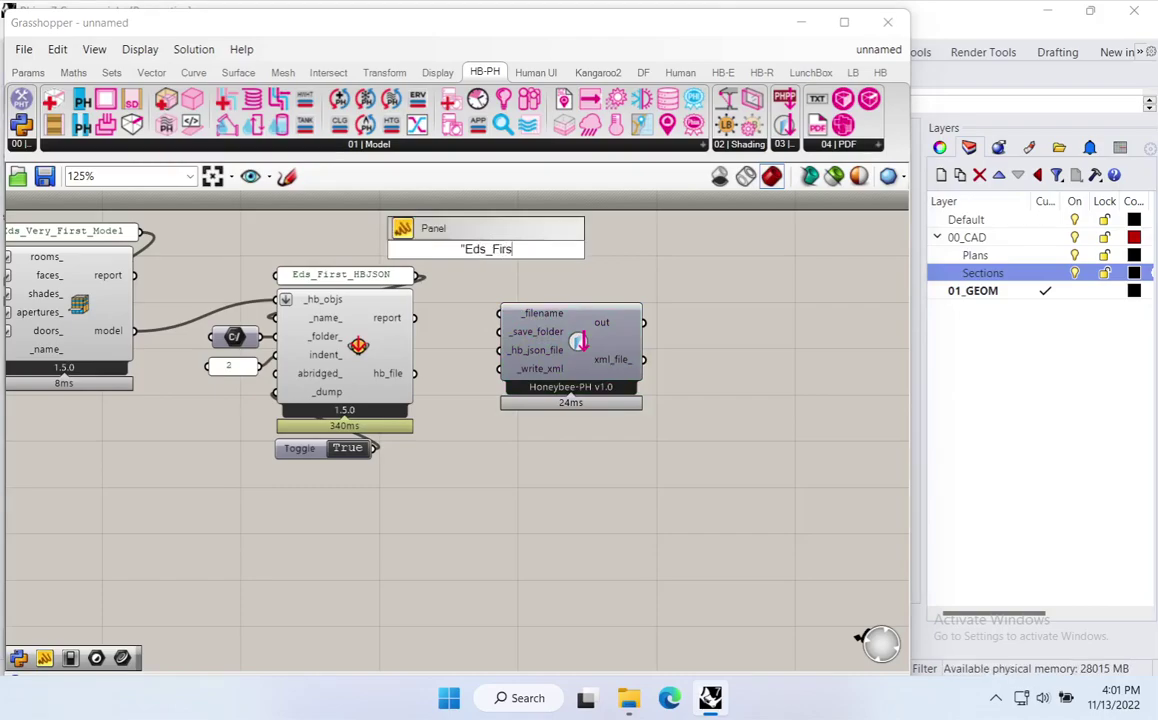
type("t_WUFI")
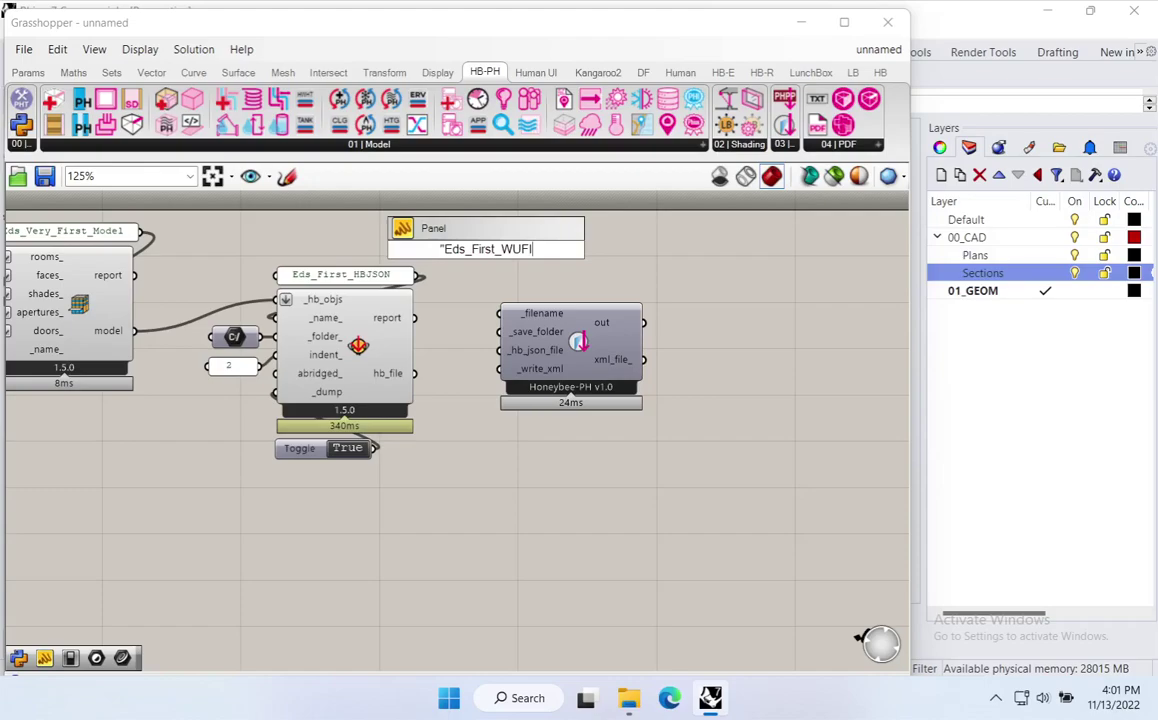
type("_XMLS")
key("Return")
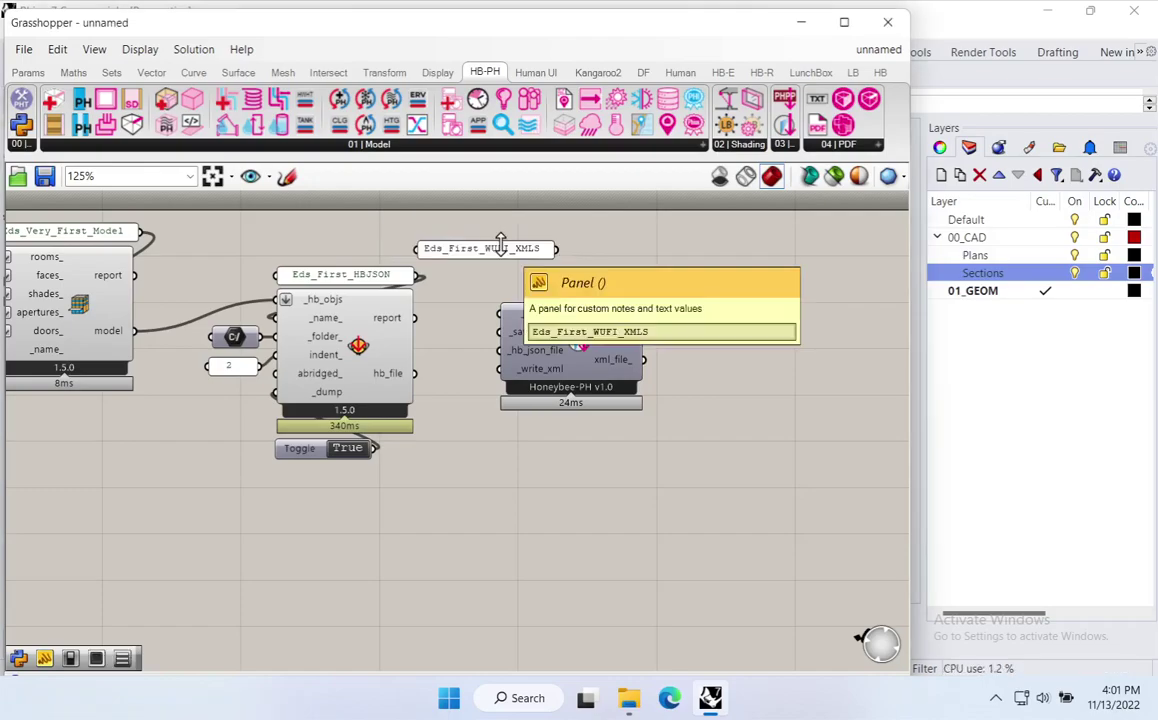
Step: Correct the panel text to Eds_First_WUFI_XML, connect it to the _filename input, and align it directly above the component
double_click(500, 247)
key("End")
key("BackSpace")
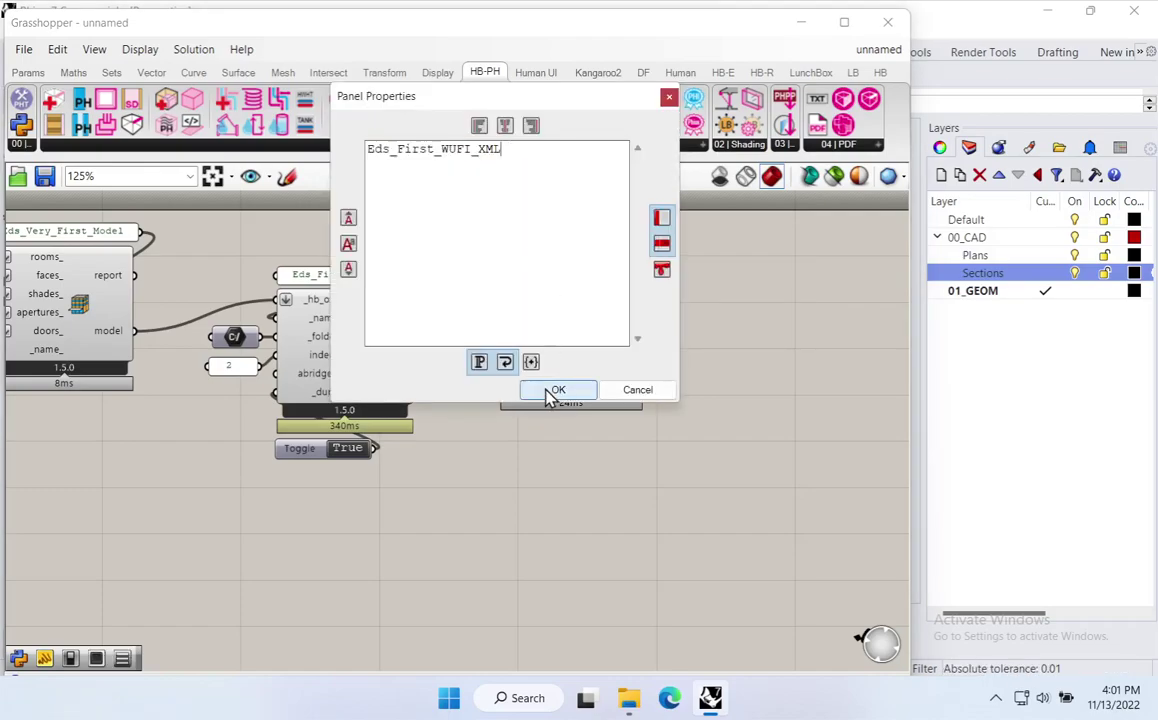
left_click(556, 393)
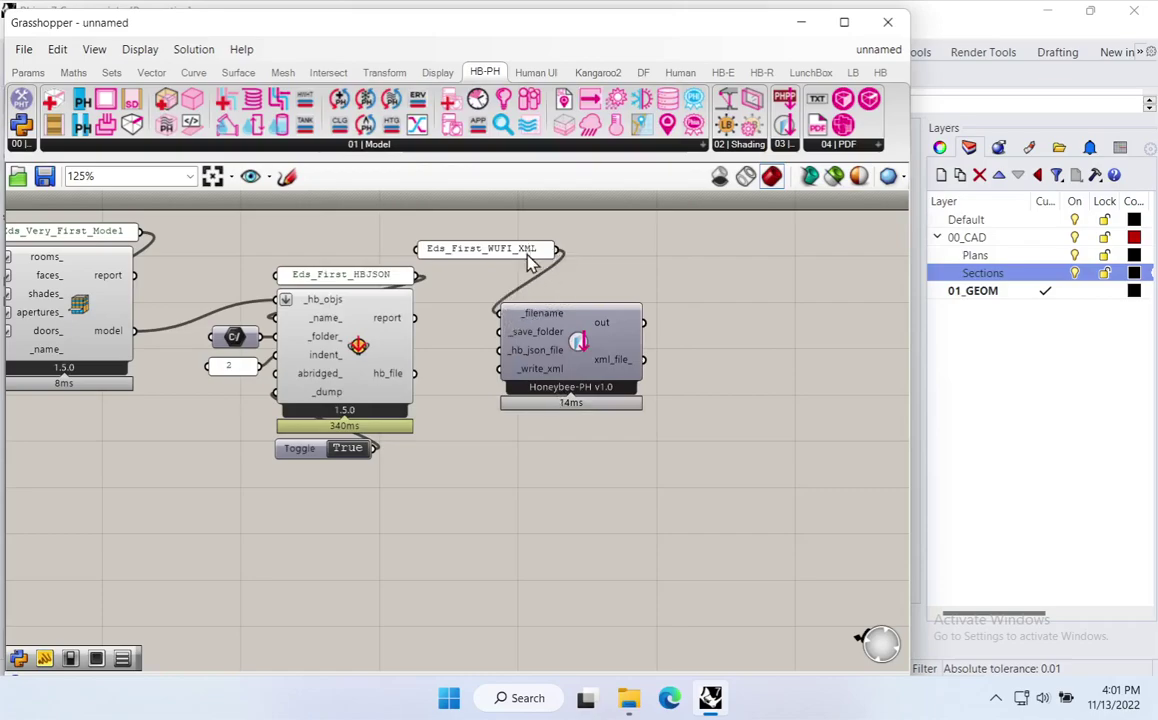
left_click_drag(525, 253, 609, 307)
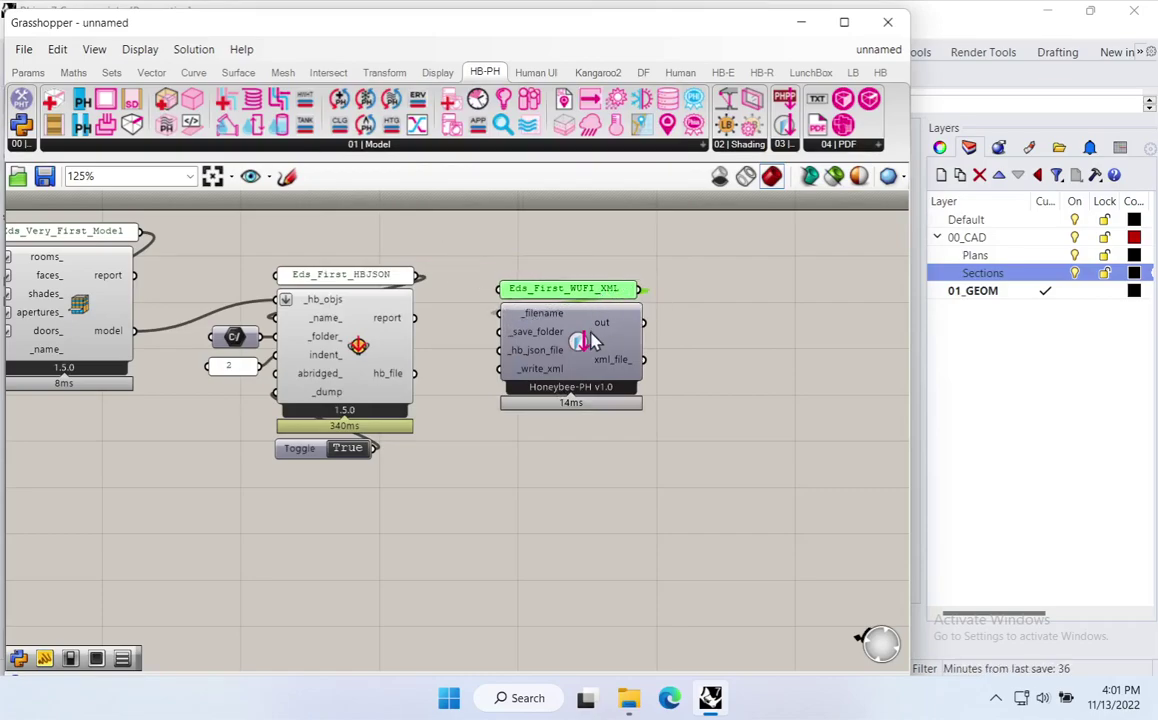
Step: Connect the File Path parameter to the _save_folder input as well, move it above the HBJSON component, and group it
left_click_drag(236, 338, 500, 313)
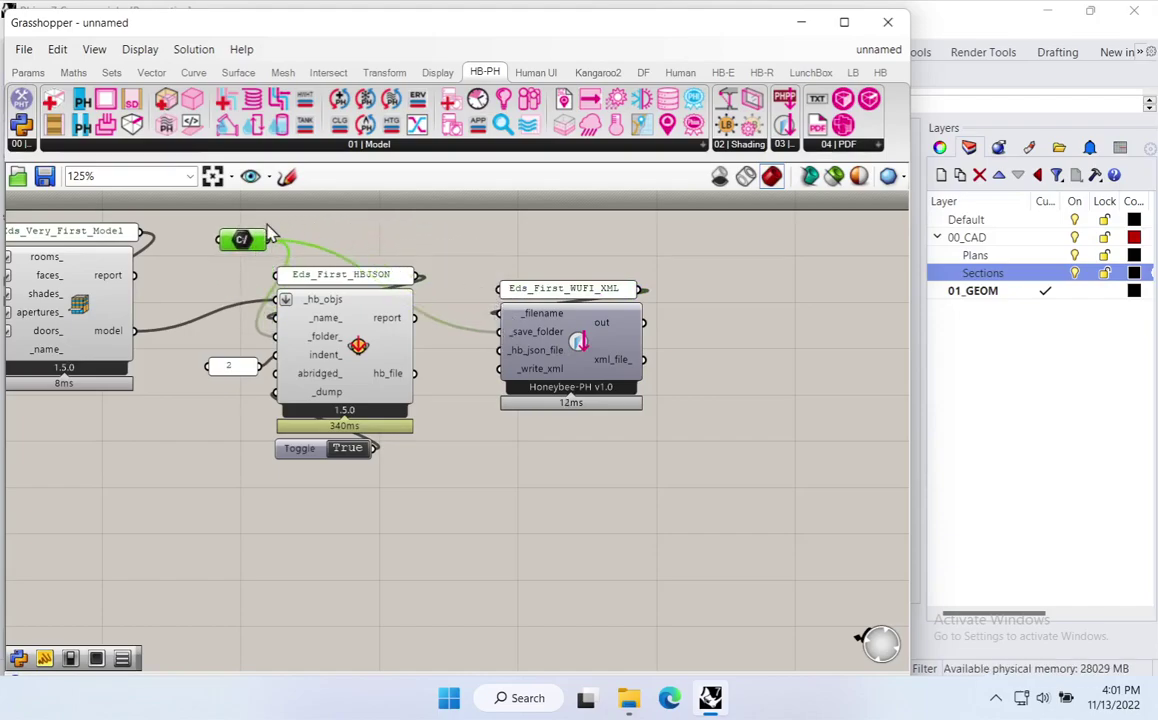
mouse_move(243, 239)
left_mouse_down()
mouse_move(290, 235)
mouse_move(259, 241)
left_mouse_up()
key("ctrl+g")
Step: Set the File Path group's colour to hue 50 and saturation 50, and give it a blob outline
right_click_drag(277, 227, 272, 232)
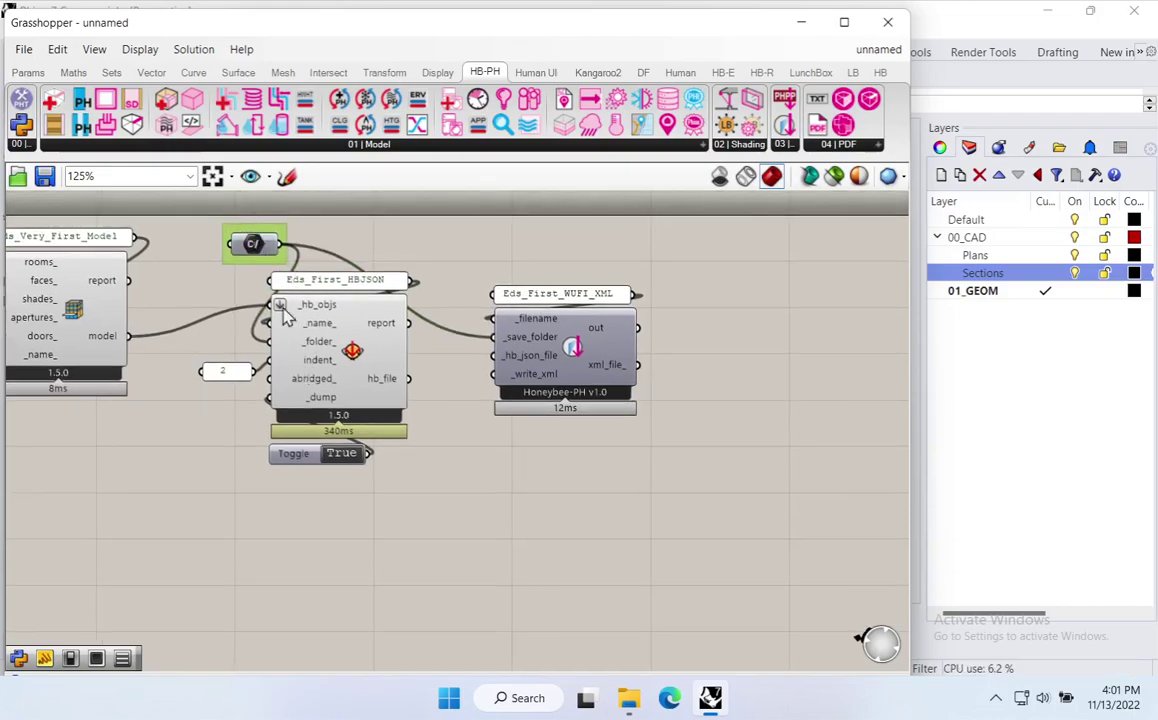
right_click(272, 232)
mouse_move(331, 412)
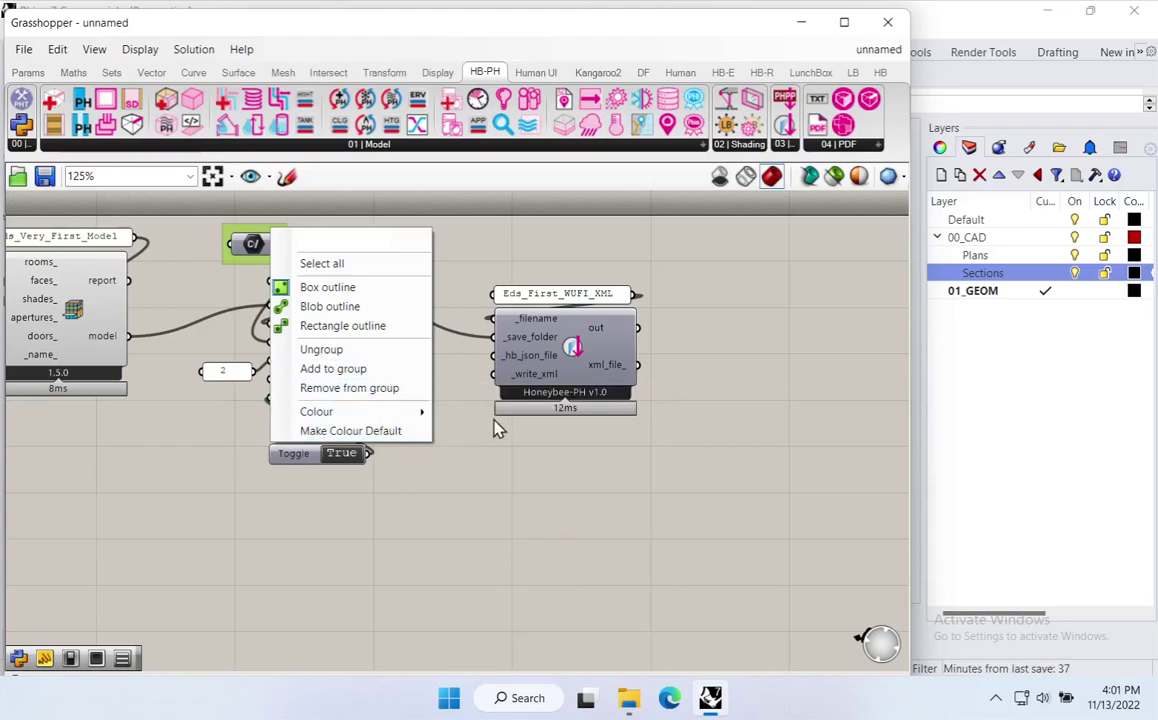
mouse_move(413, 414)
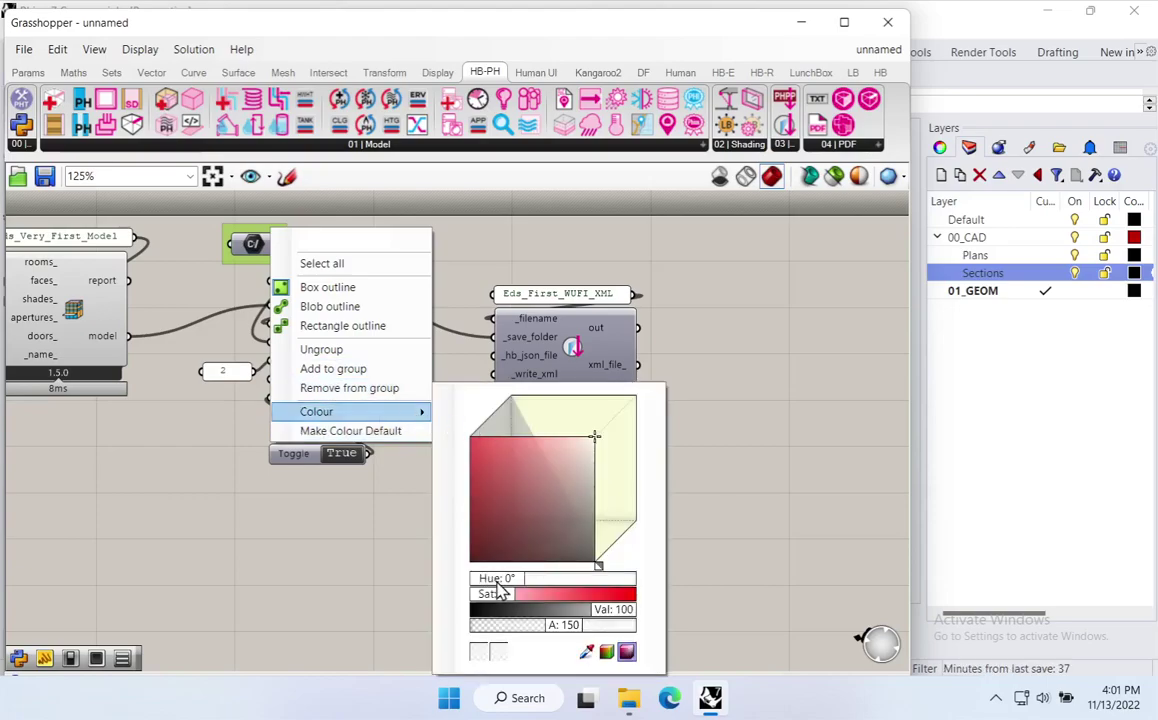
left_click(496, 580)
type("50")
key("Return")
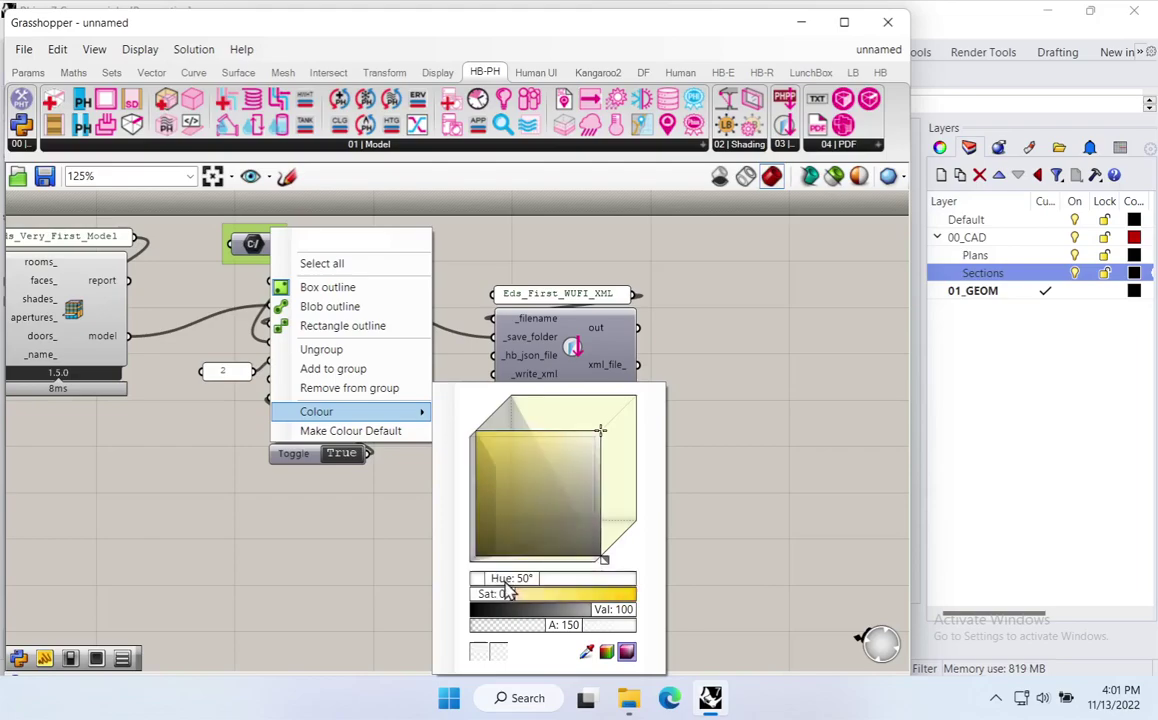
left_click(505, 596)
type("50")
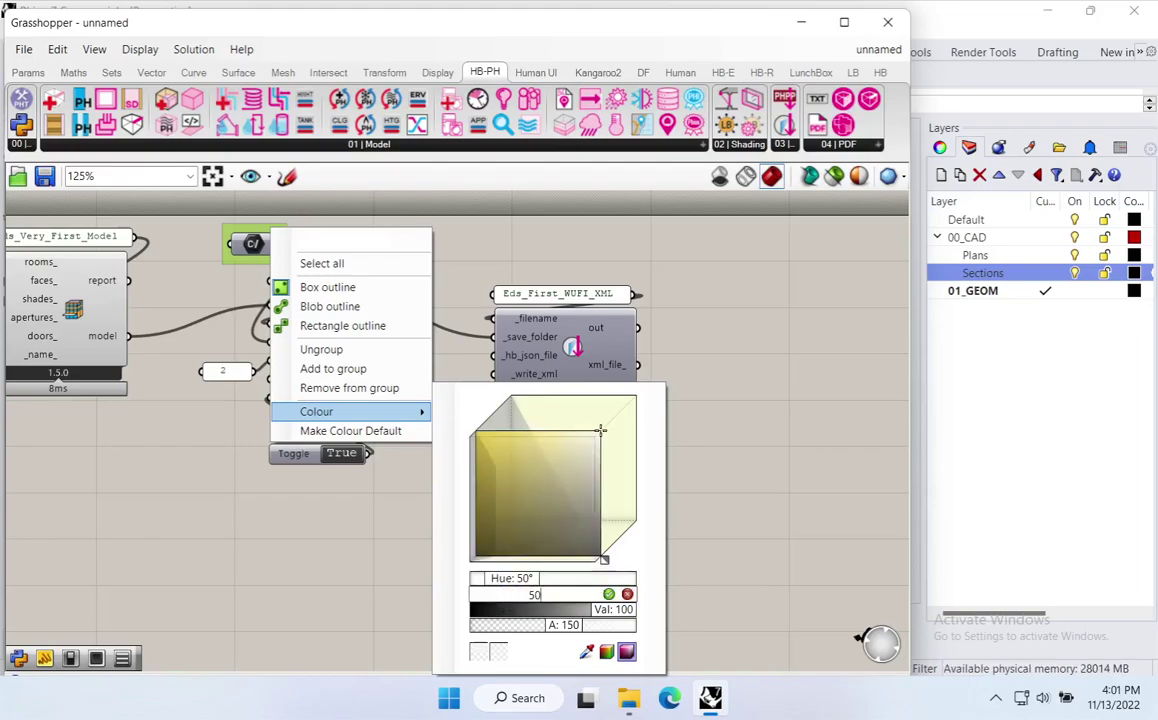
key("Return")
left_click(345, 307)
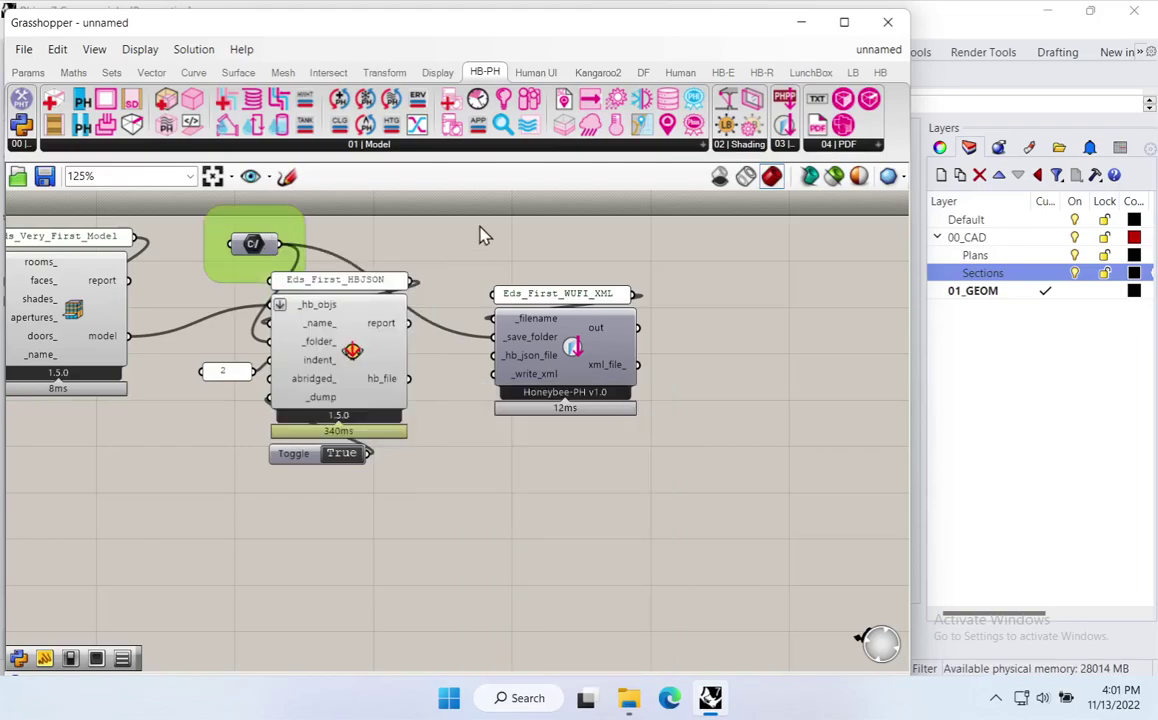
Step: Move the File Path group closer to the HBJSON component and connect the hb_file output to the WUFI XML component's _hb_json_file input
left_click_drag(278, 228, 237, 245)
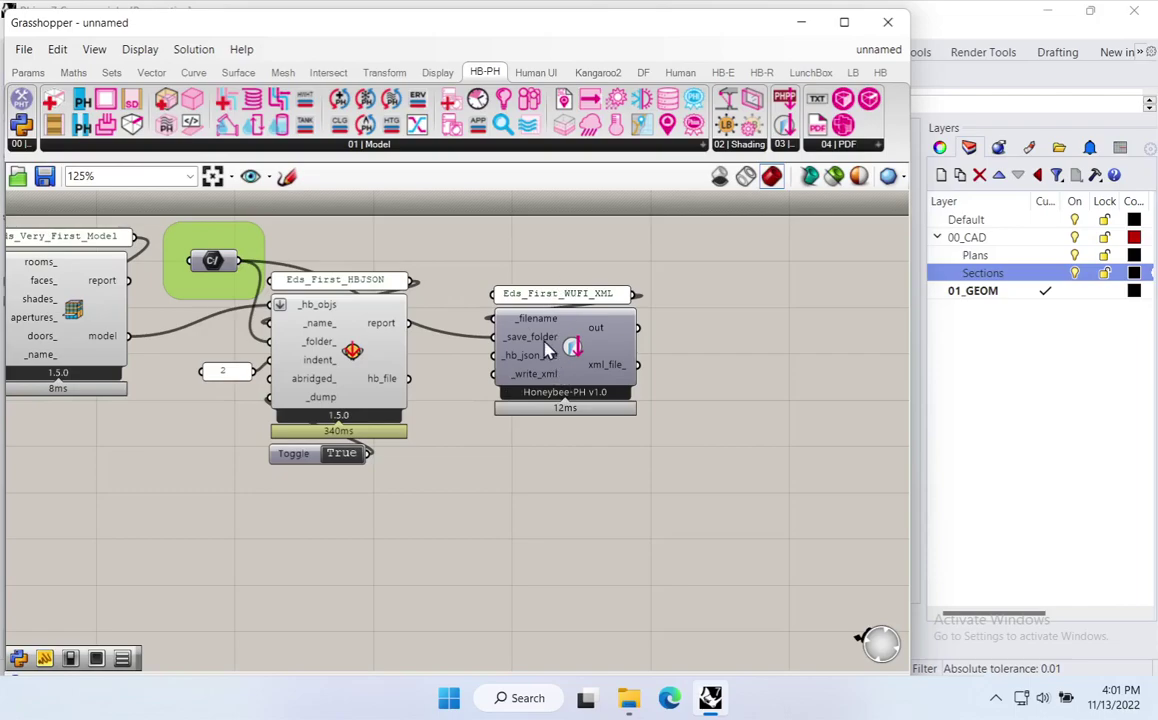
mouse_move(545, 348)
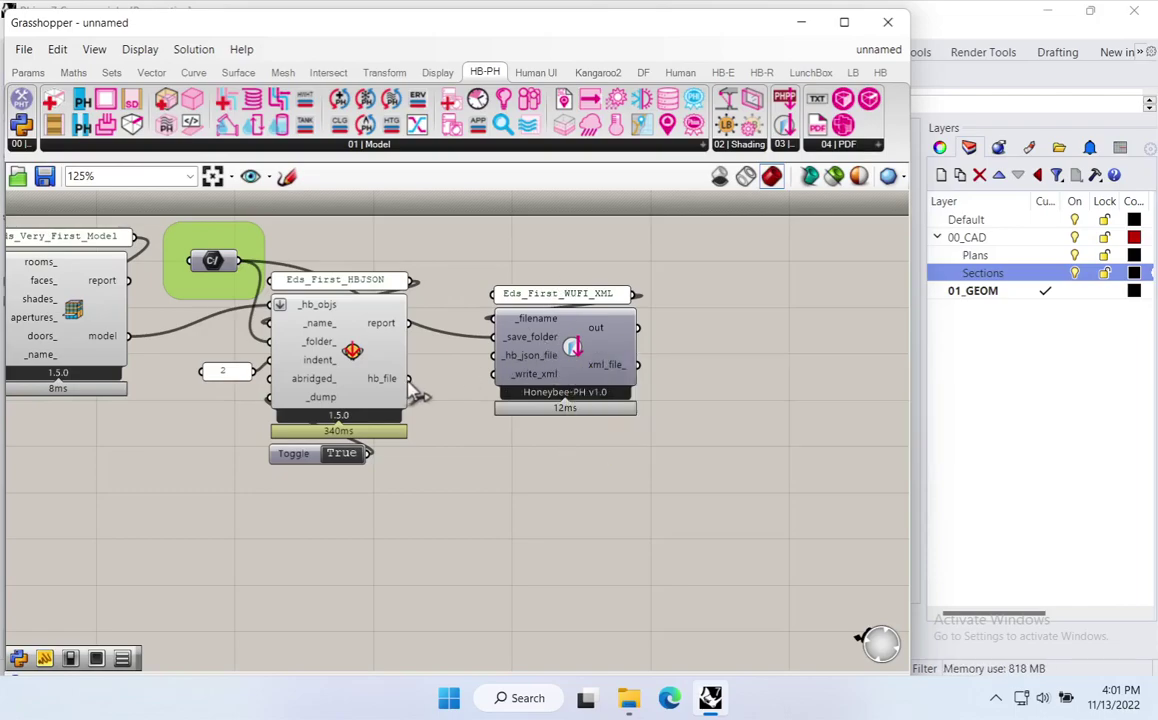
mouse_move(378, 388)
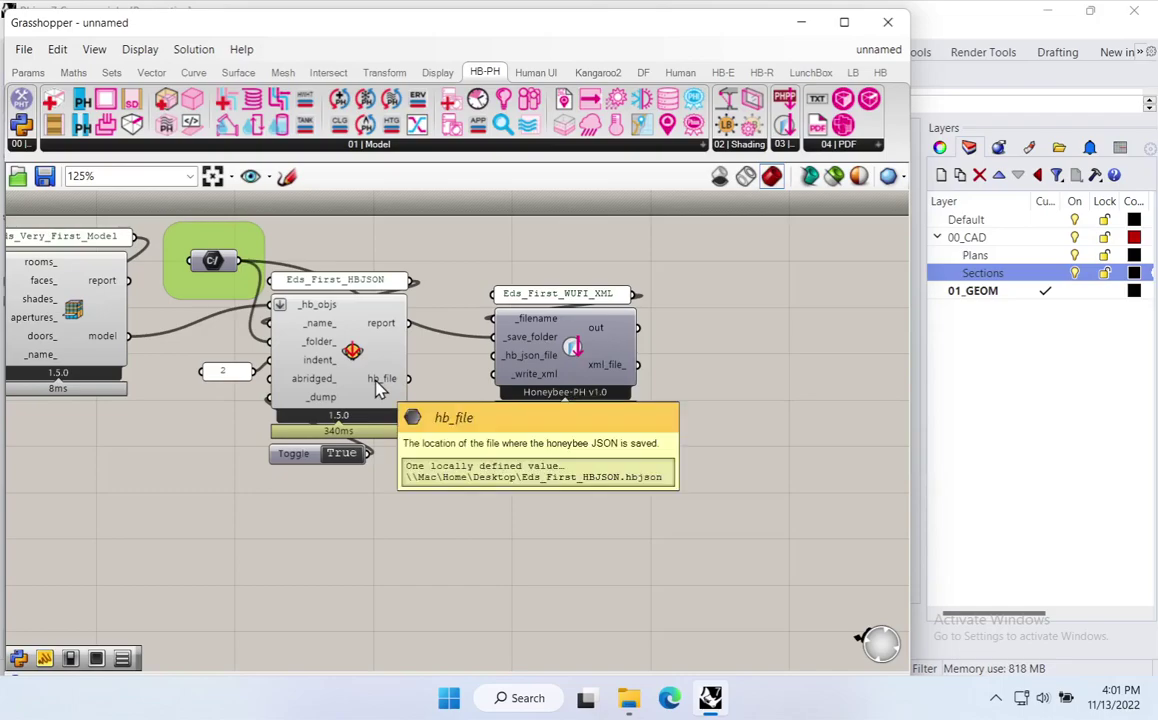
left_click_drag(409, 378, 495, 356)
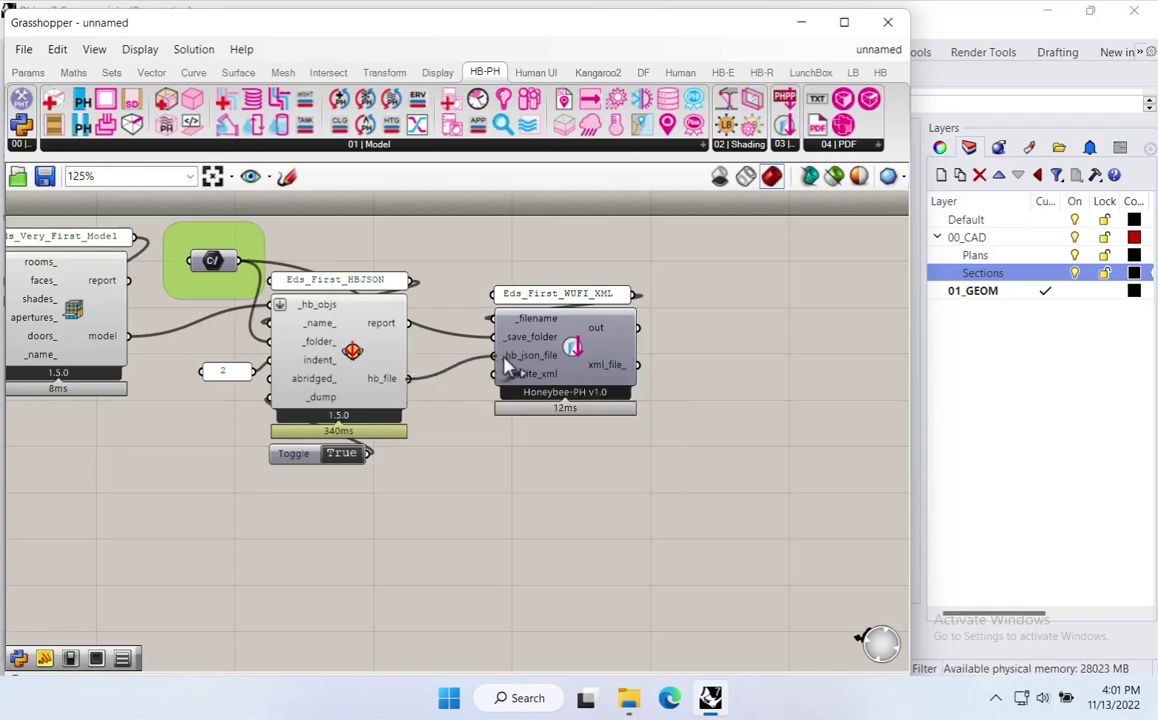
Step: Add a Boolean Toggle below the WUFI XML component and connect it to the _write_xml input
mouse_move(544, 366)
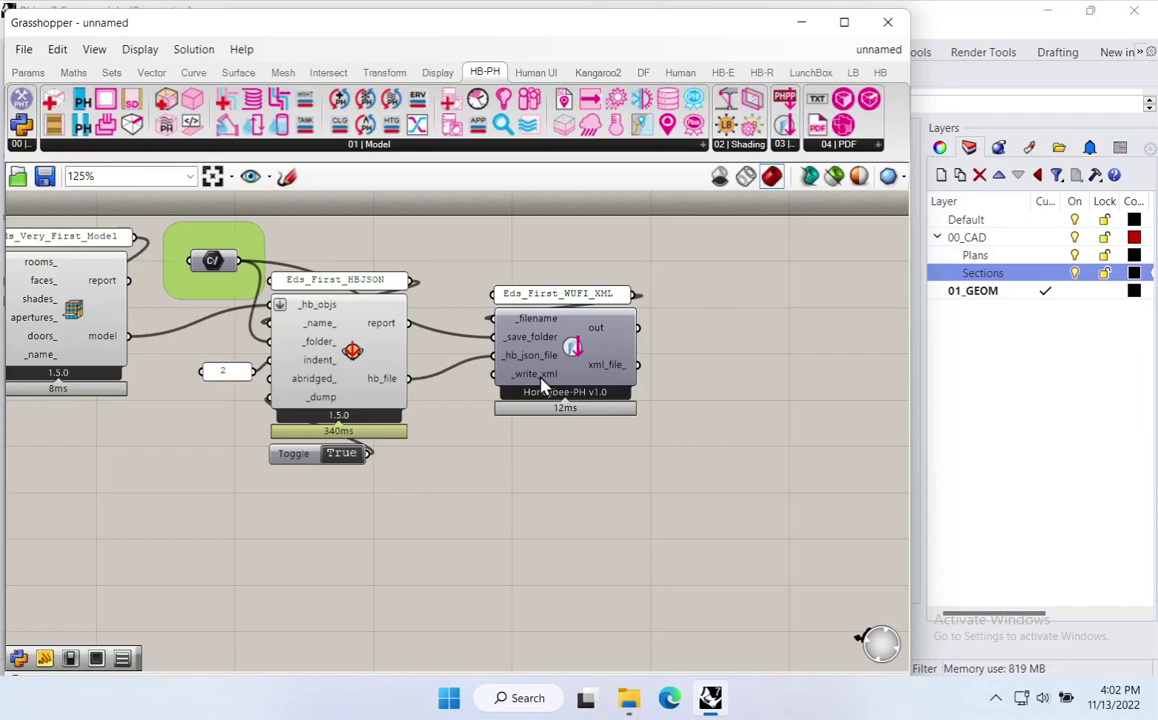
double_click(509, 445)
type("bool")
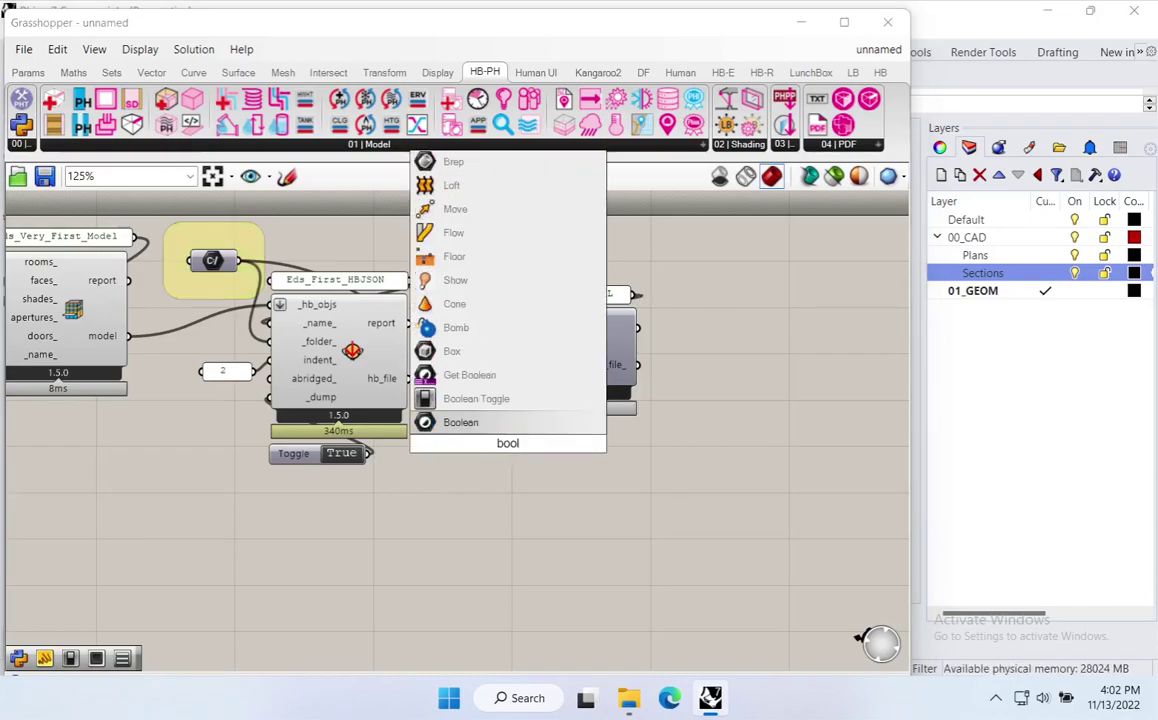
key("Return")
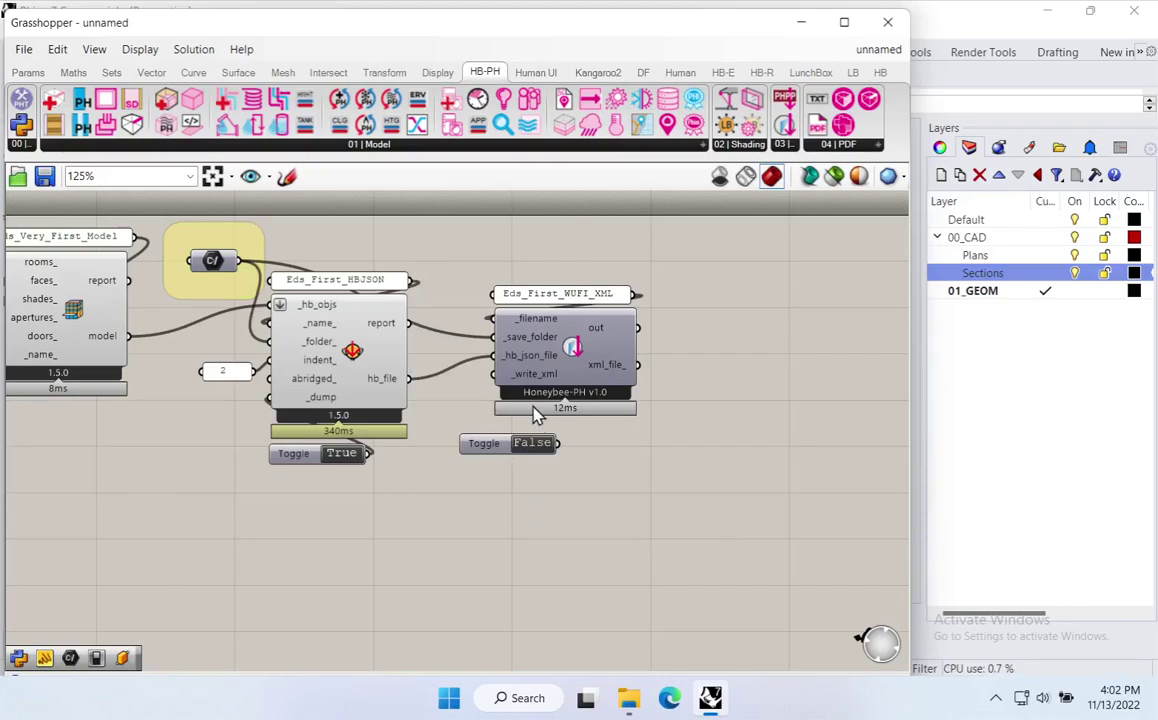
left_click_drag(493, 374, 558, 443)
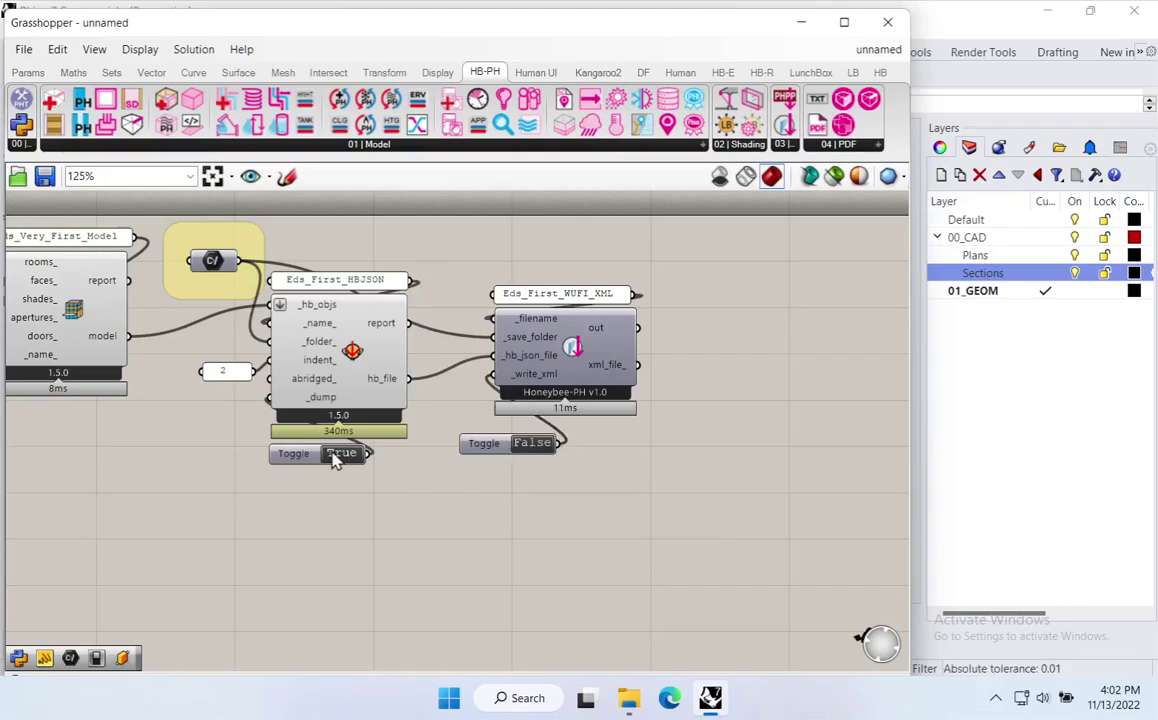
Step: Write the WUFI XML file by setting its toggle to True, and set both the XML and HBJSON toggles back to False
mouse_move(370, 390)
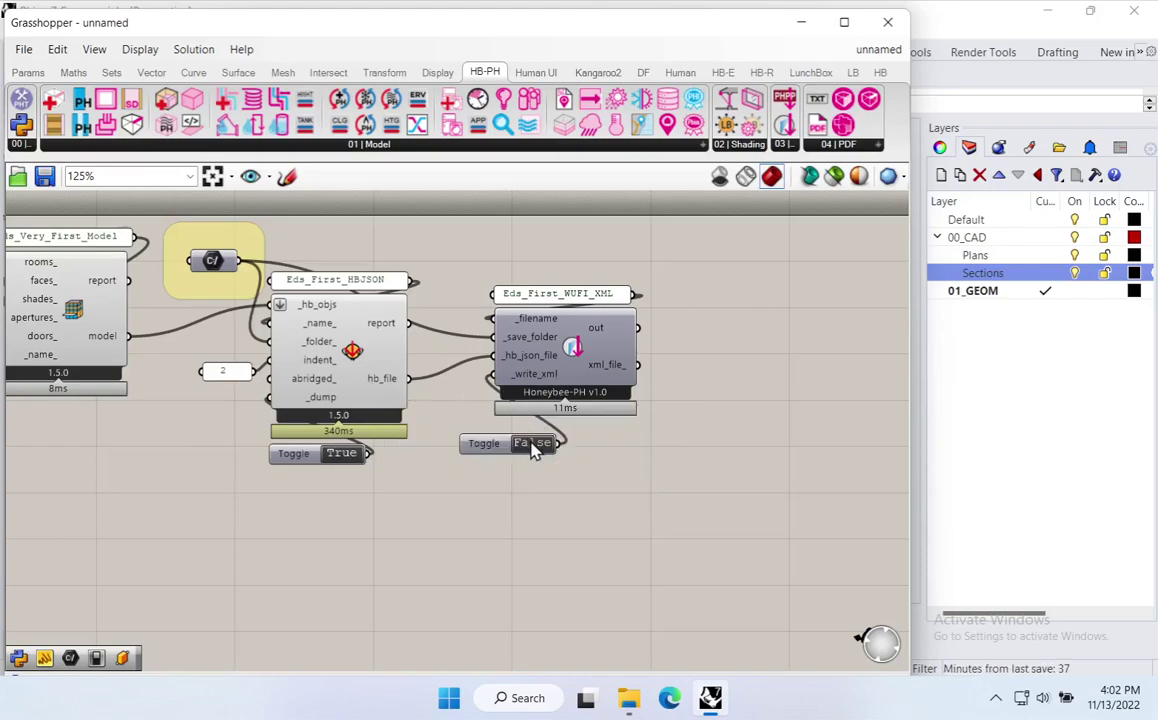
double_click(533, 445)
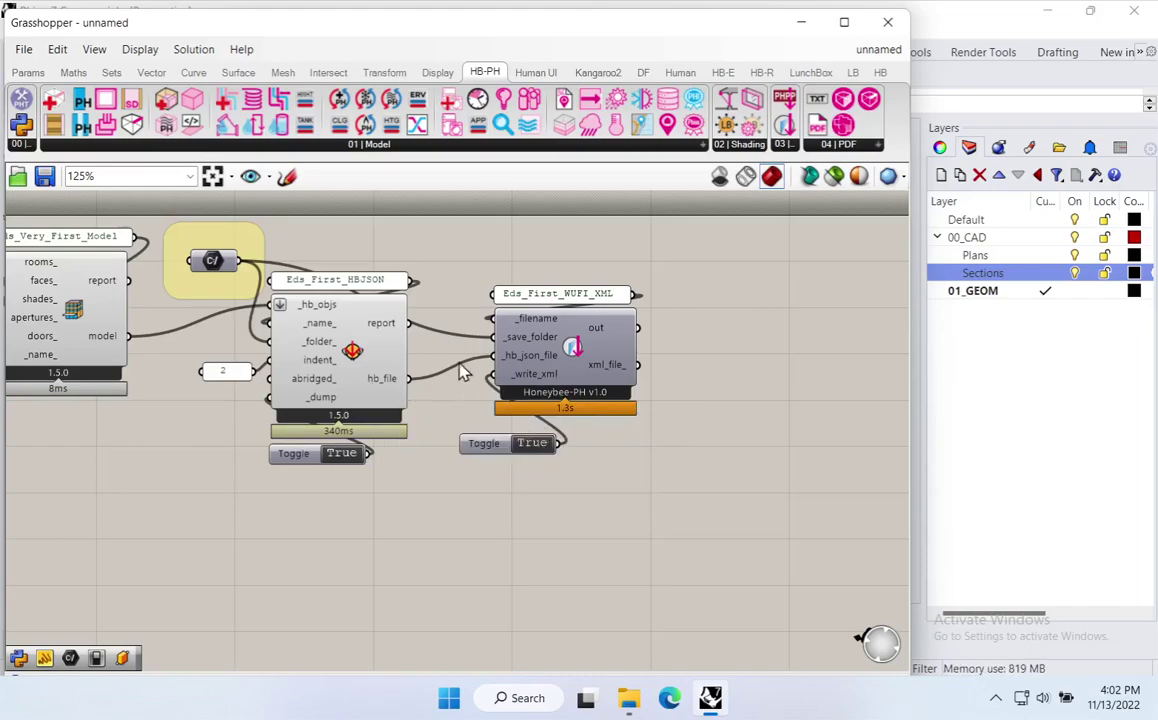
double_click(533, 445)
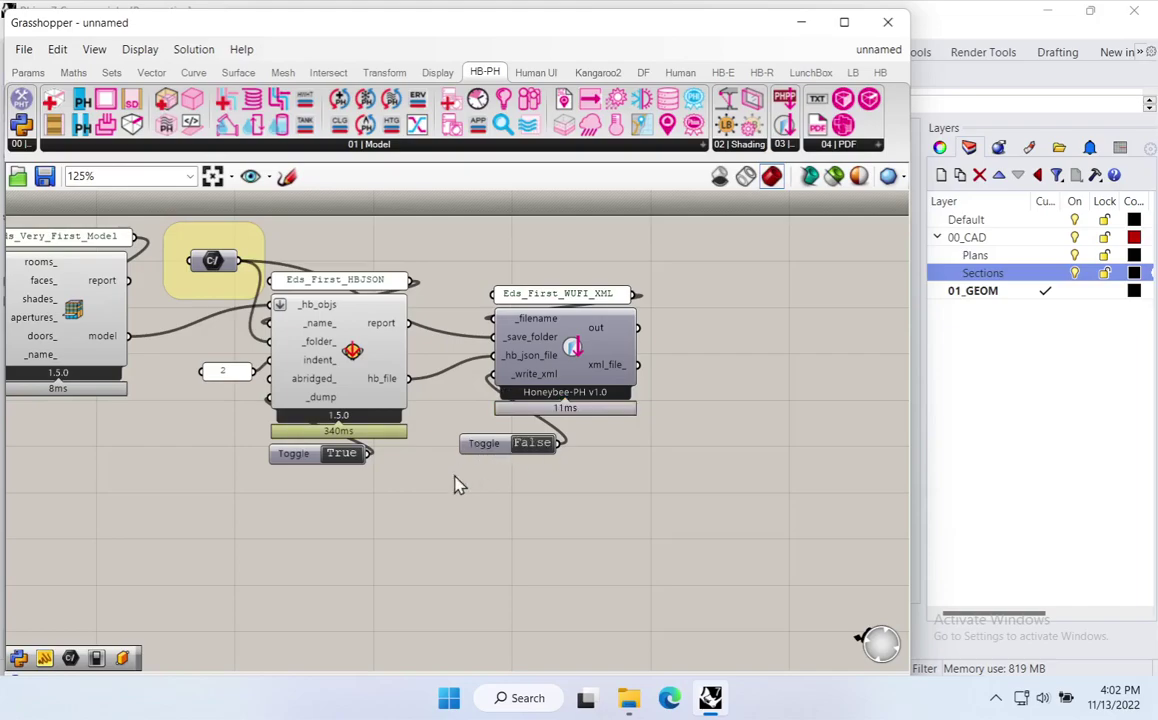
double_click(342, 454)
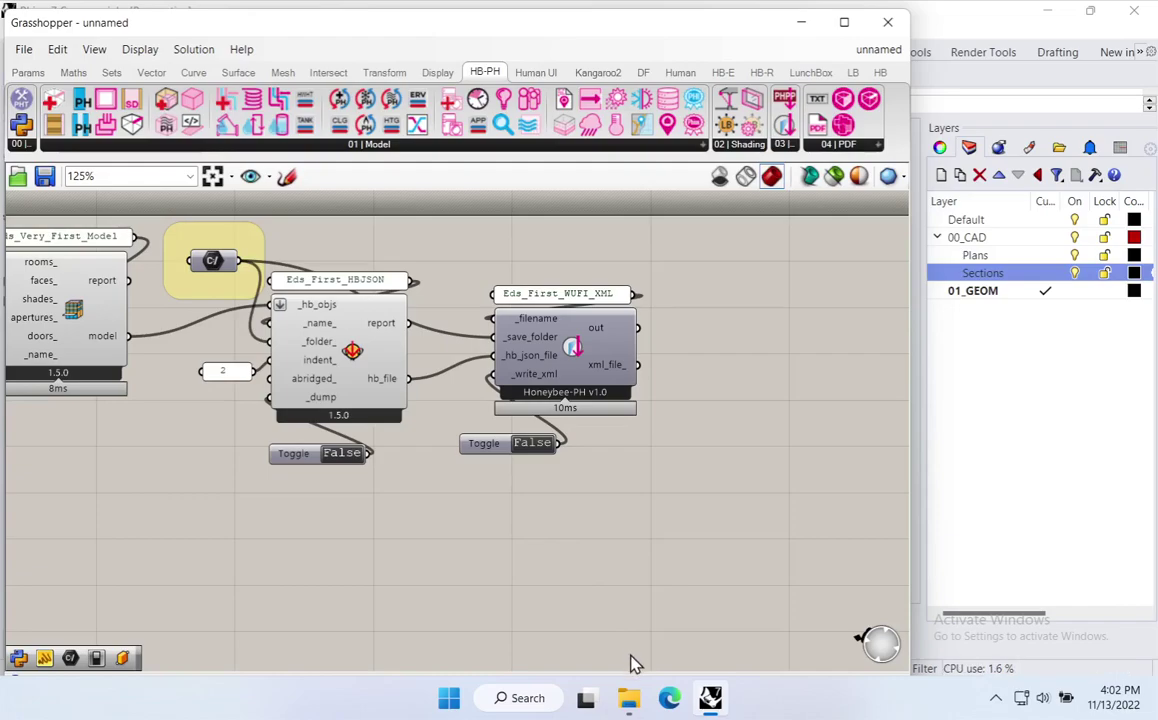
Step: Switch to File Explorer, refresh the Desktop folder, and widen the Name column to read the exported file names in full
left_click(629, 703)
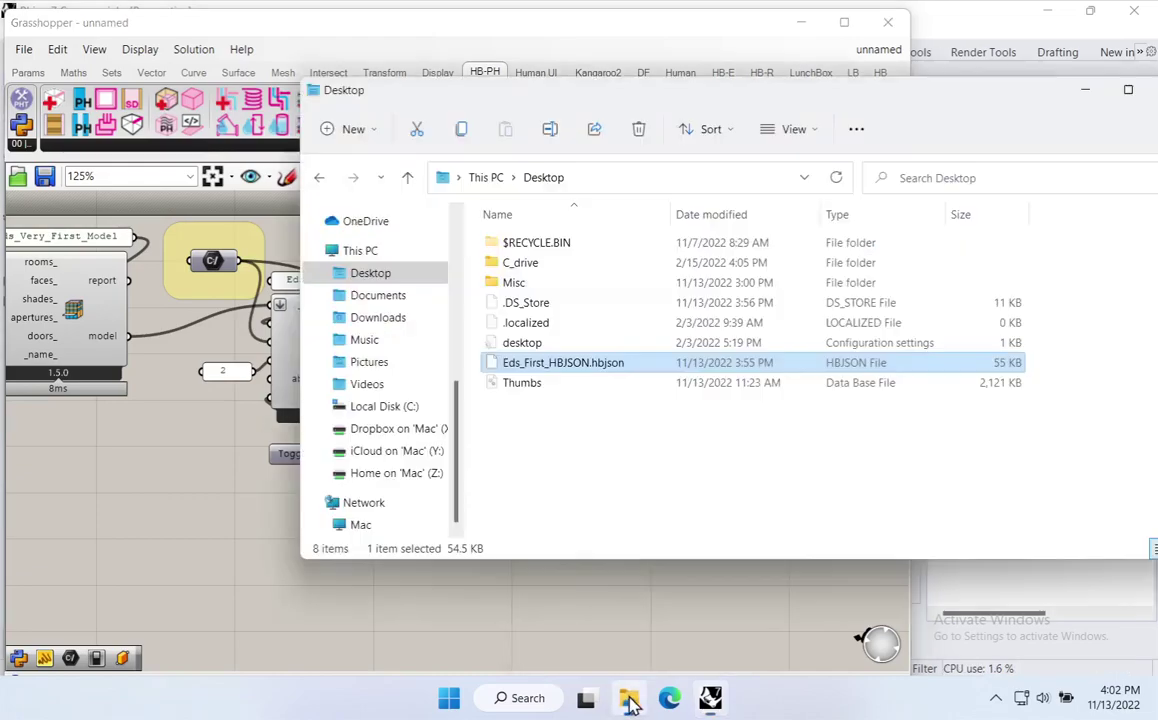
left_click(588, 452)
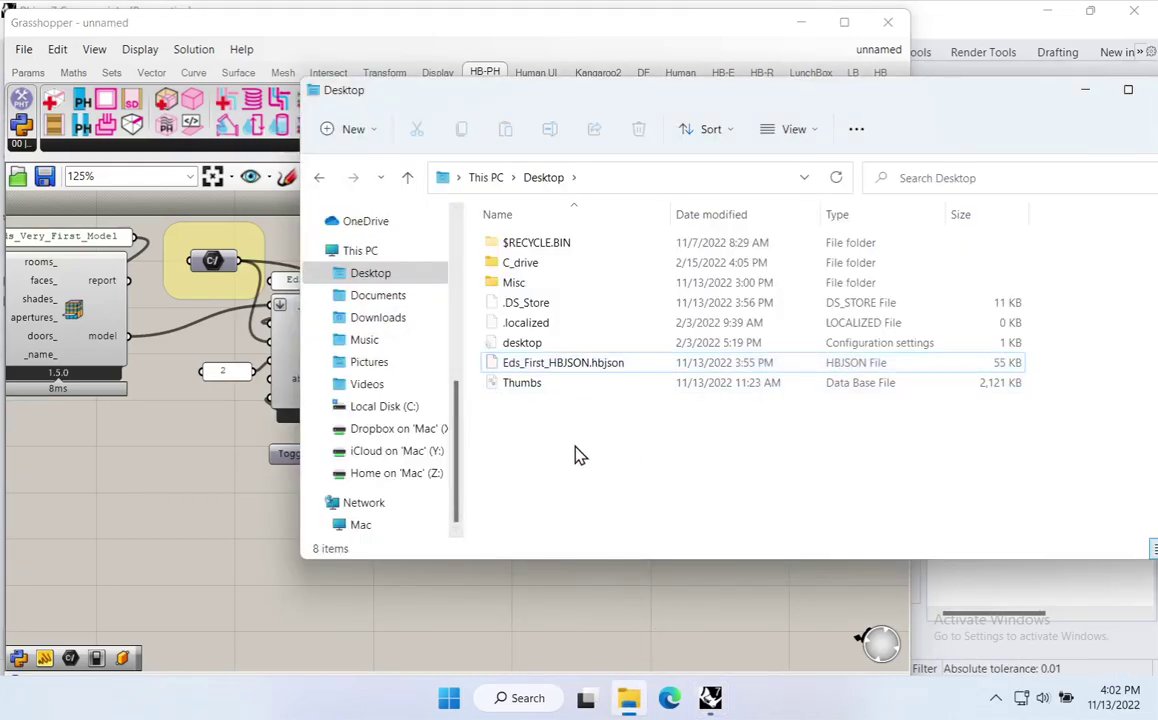
right_click(533, 422)
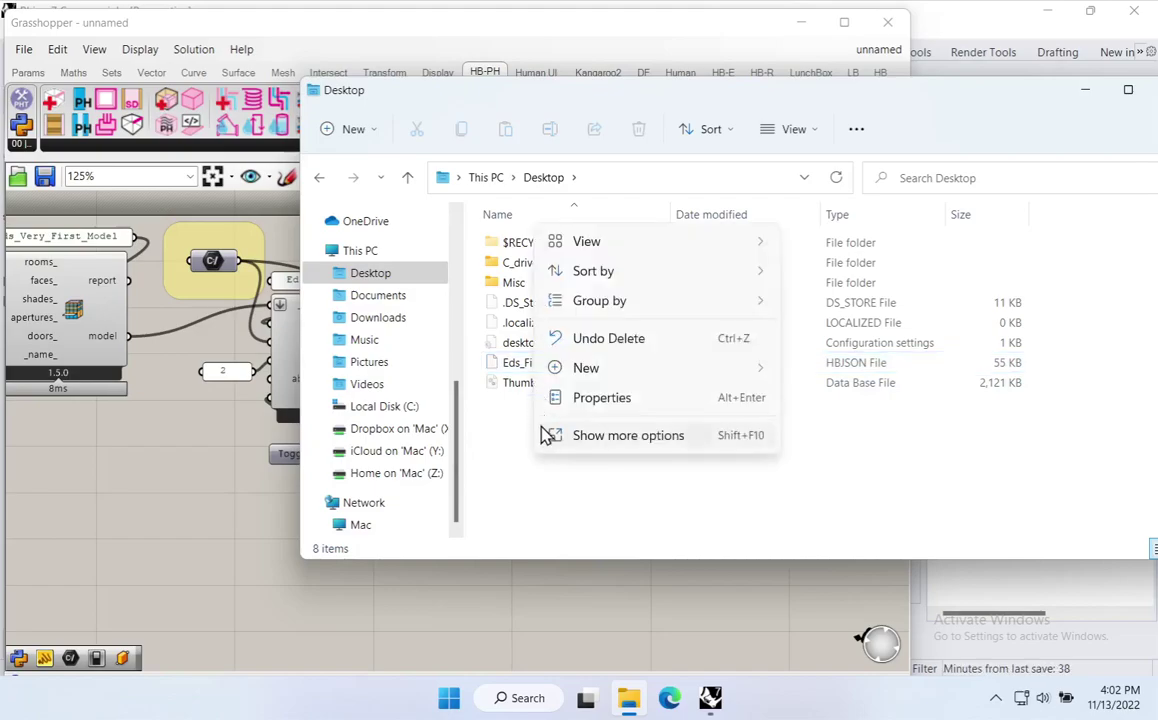
left_click(515, 432)
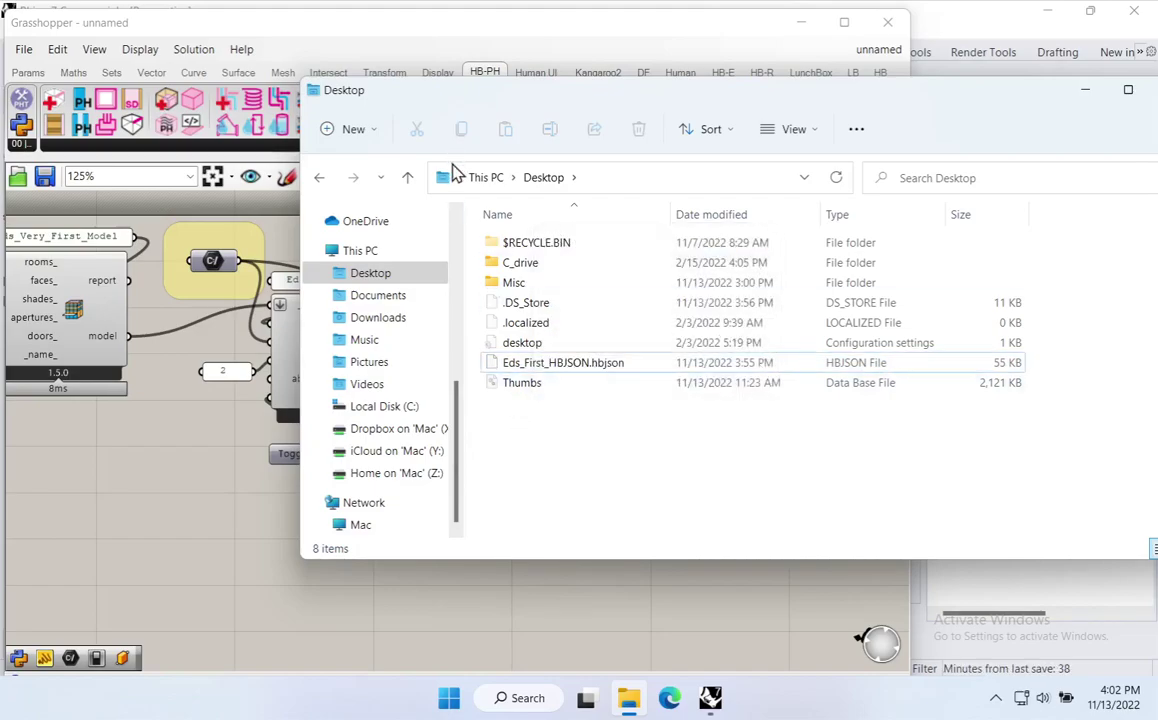
left_click(319, 177)
left_click(353, 180)
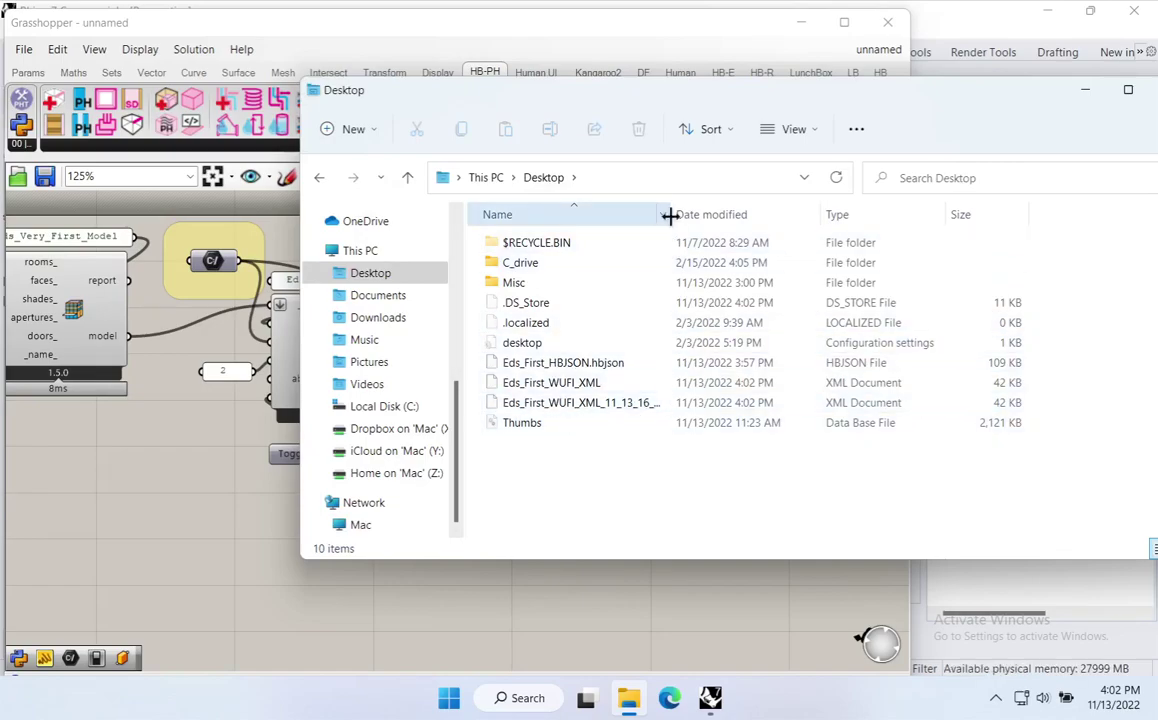
left_click_drag(670, 219, 790, 219)
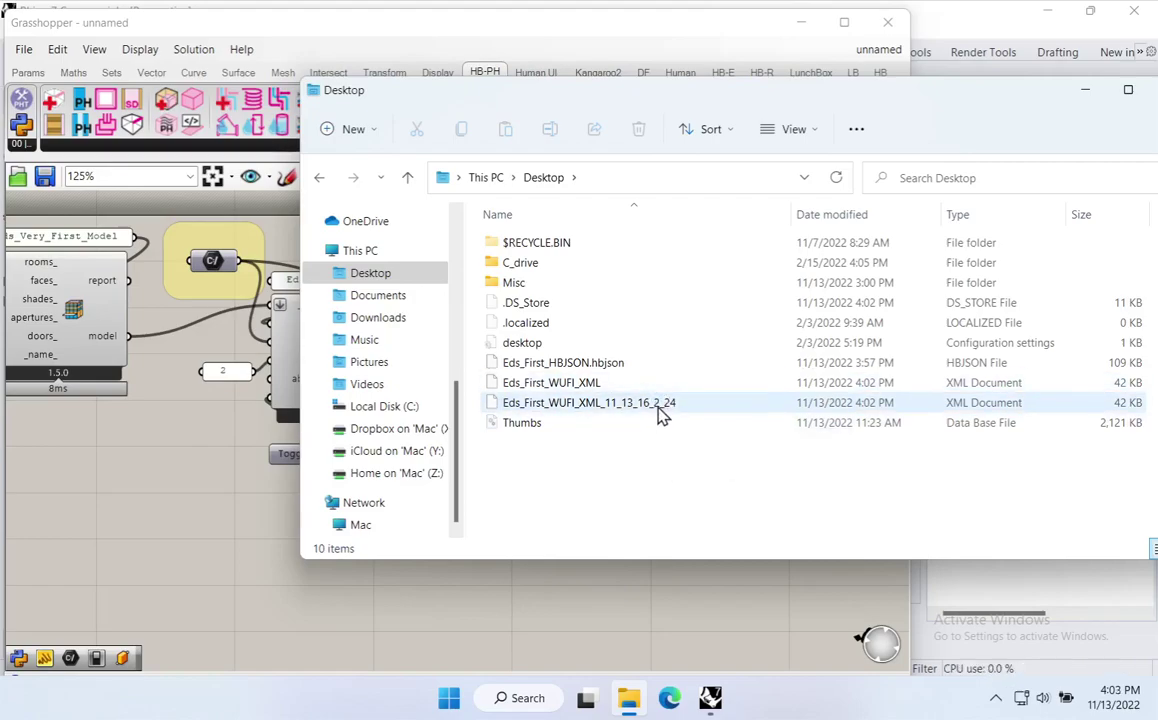
Step: Look through the list of other apps available for opening the Eds_First_WUFI_XML file
left_click(565, 394)
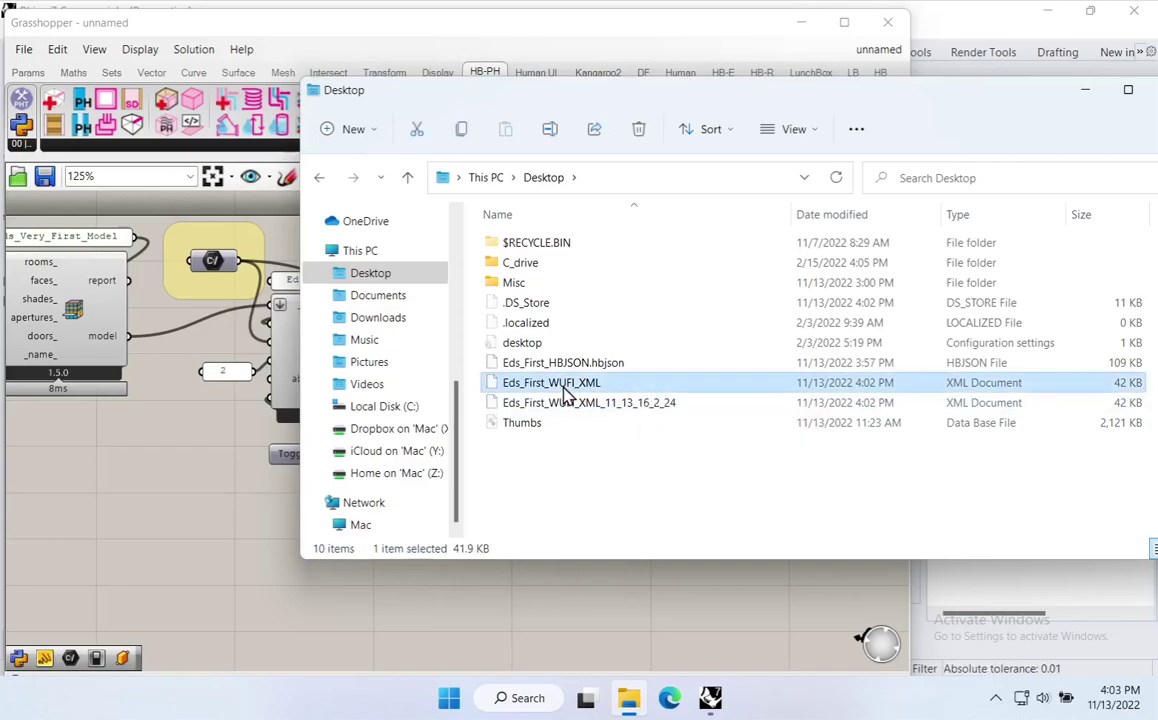
right_click(566, 394)
mouse_move(692, 481)
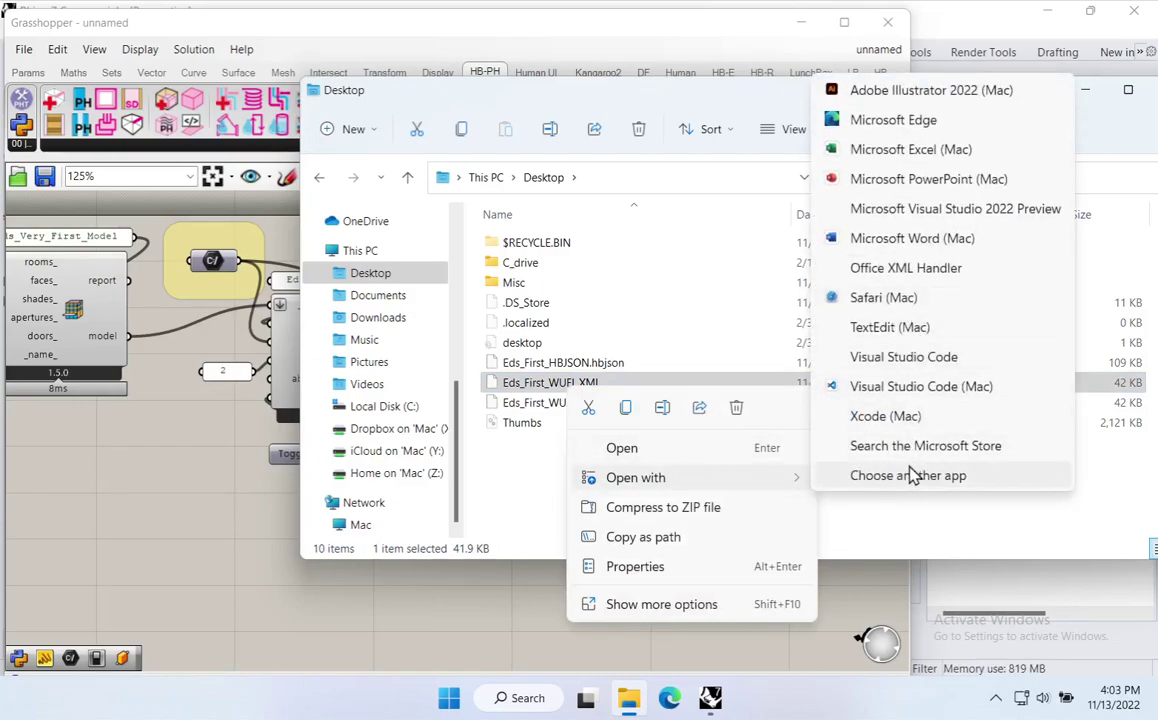
left_click(891, 335)
scroll(566, 470, "down", 5)
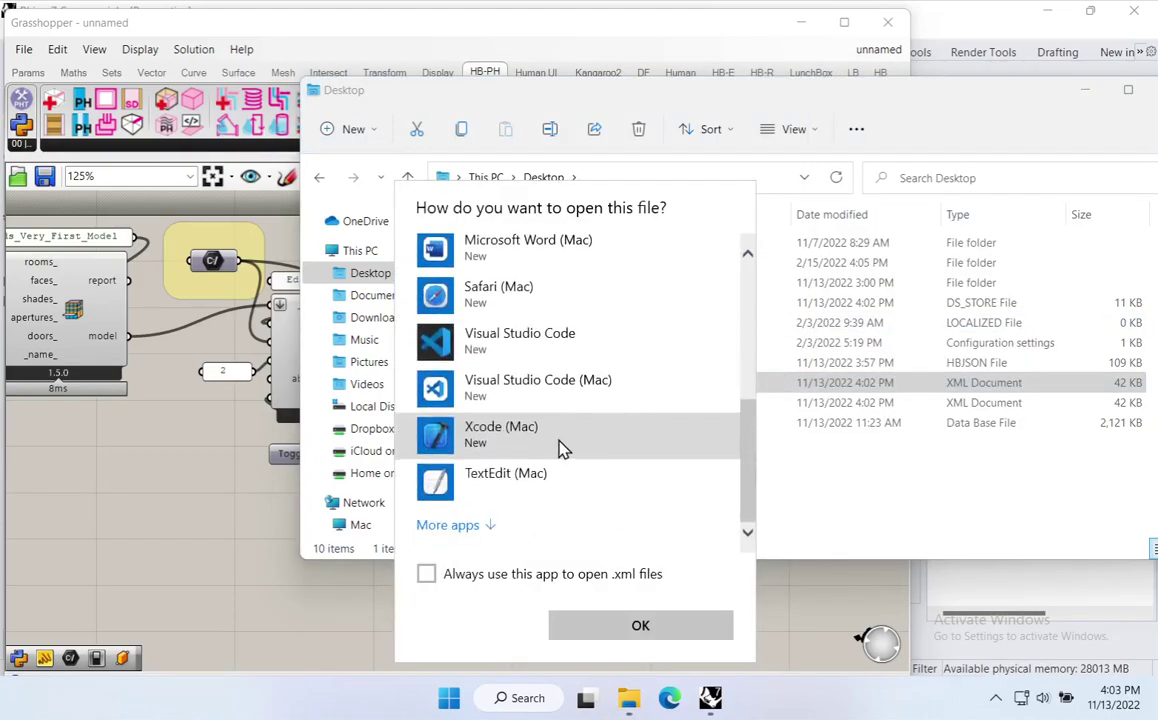
left_click(458, 526)
scroll(560, 420, "down", 5)
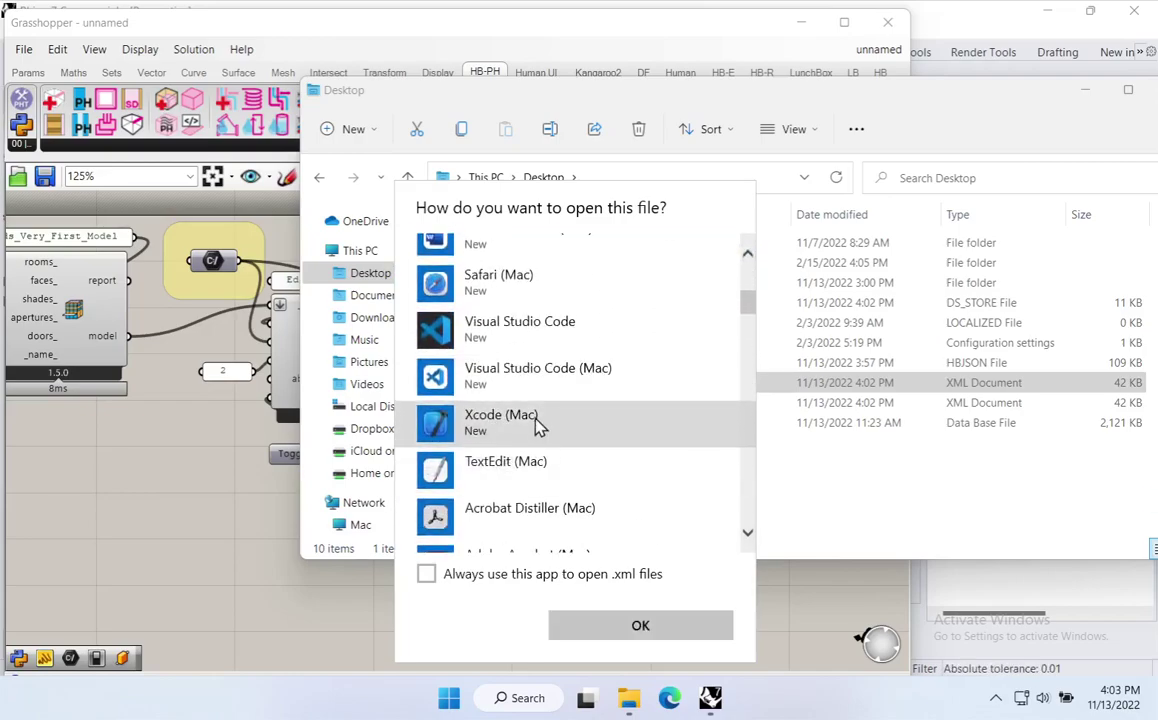
scroll(538, 430, "down", 2)
scroll(538, 425, "down", 10)
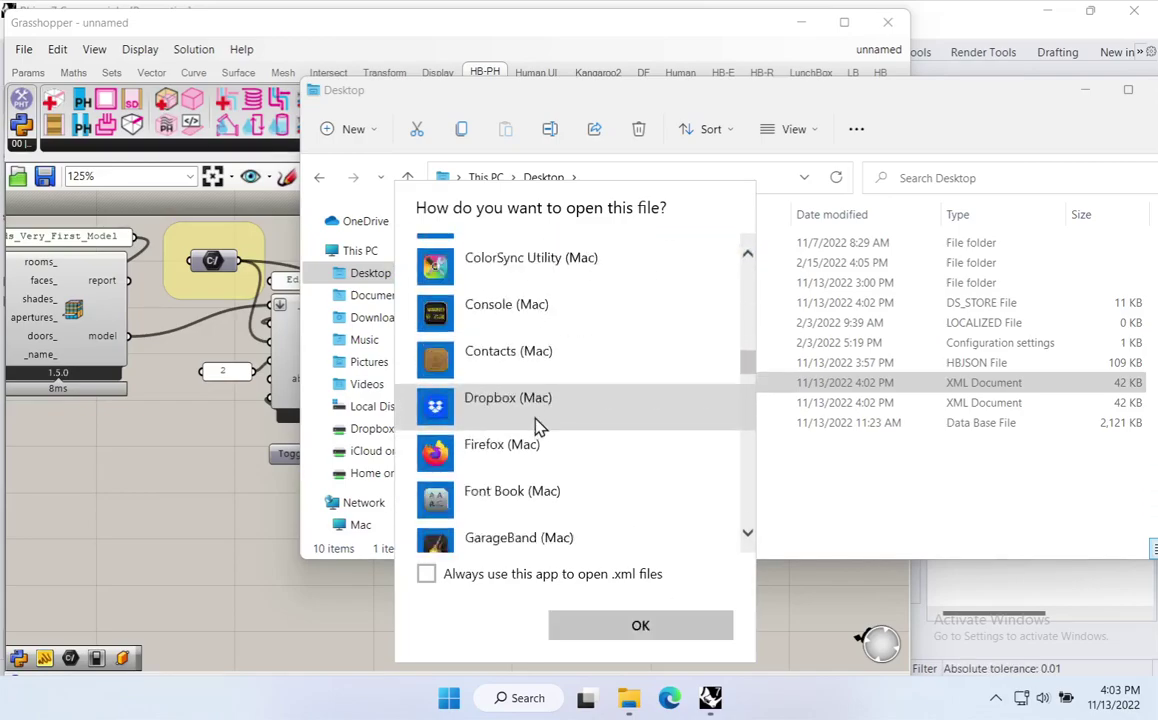
scroll(538, 425, "down", 8)
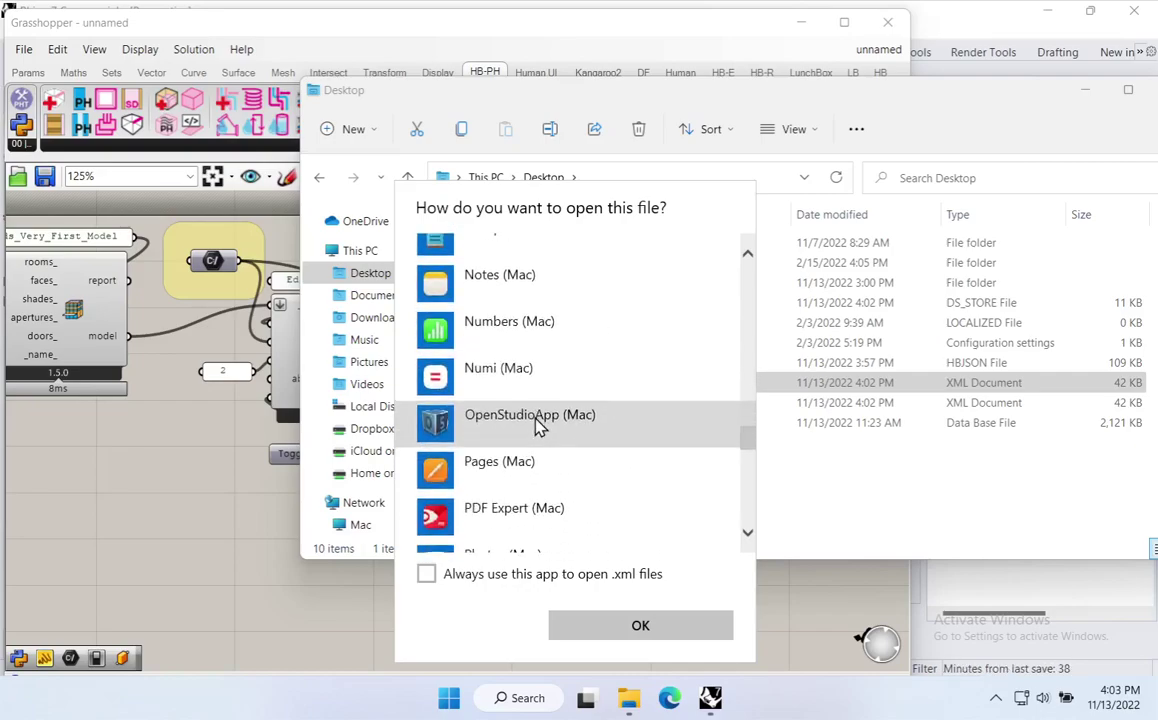
scroll(538, 425, "down", 6)
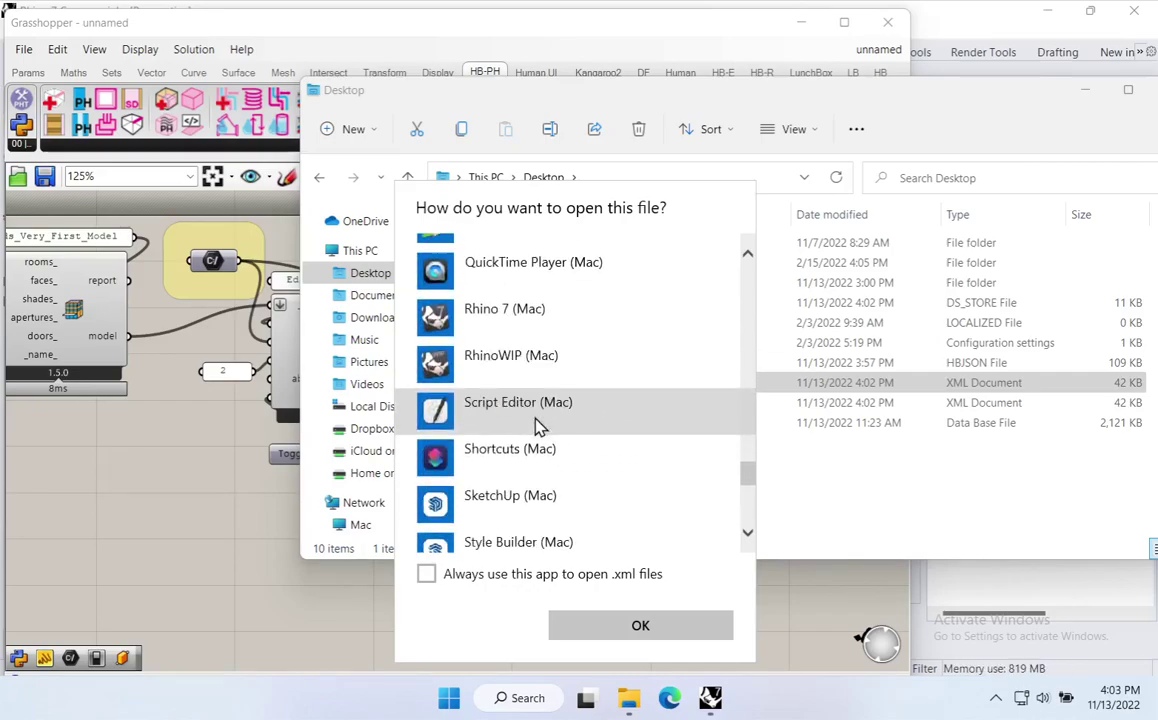
scroll(538, 425, "up", 6)
scroll(538, 425, "down", 1)
scroll(538, 425, "down", 12)
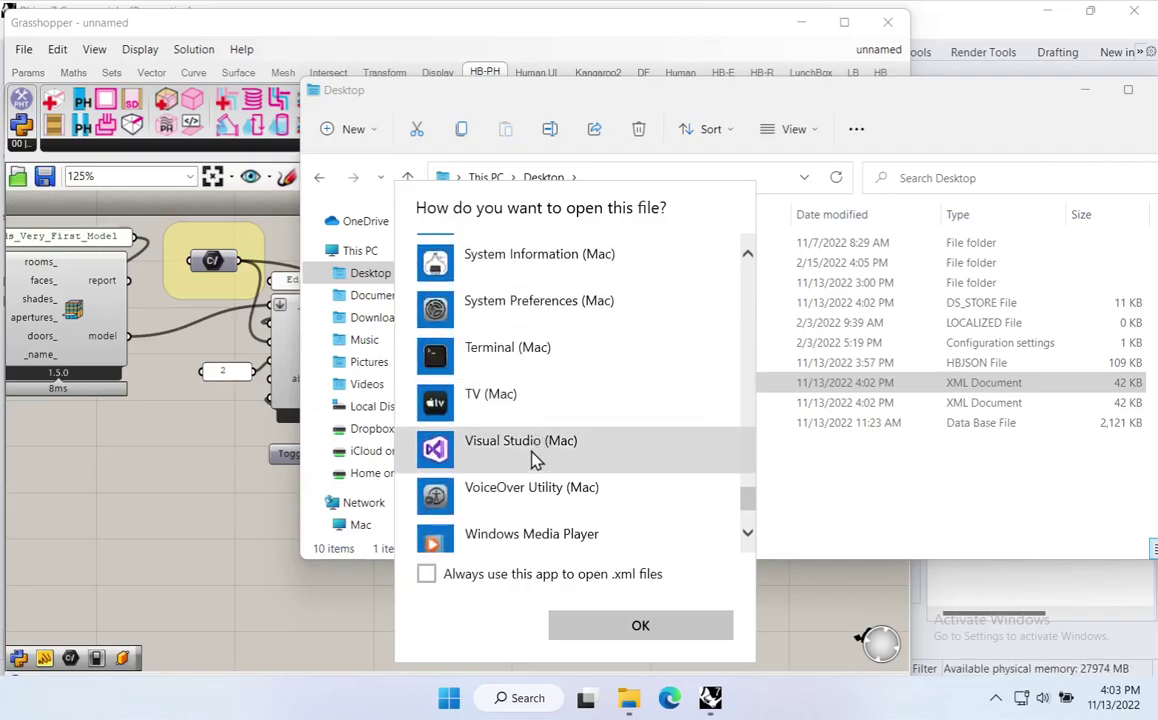
scroll(535, 457, "up", 4)
scroll(533, 441, "up", 3)
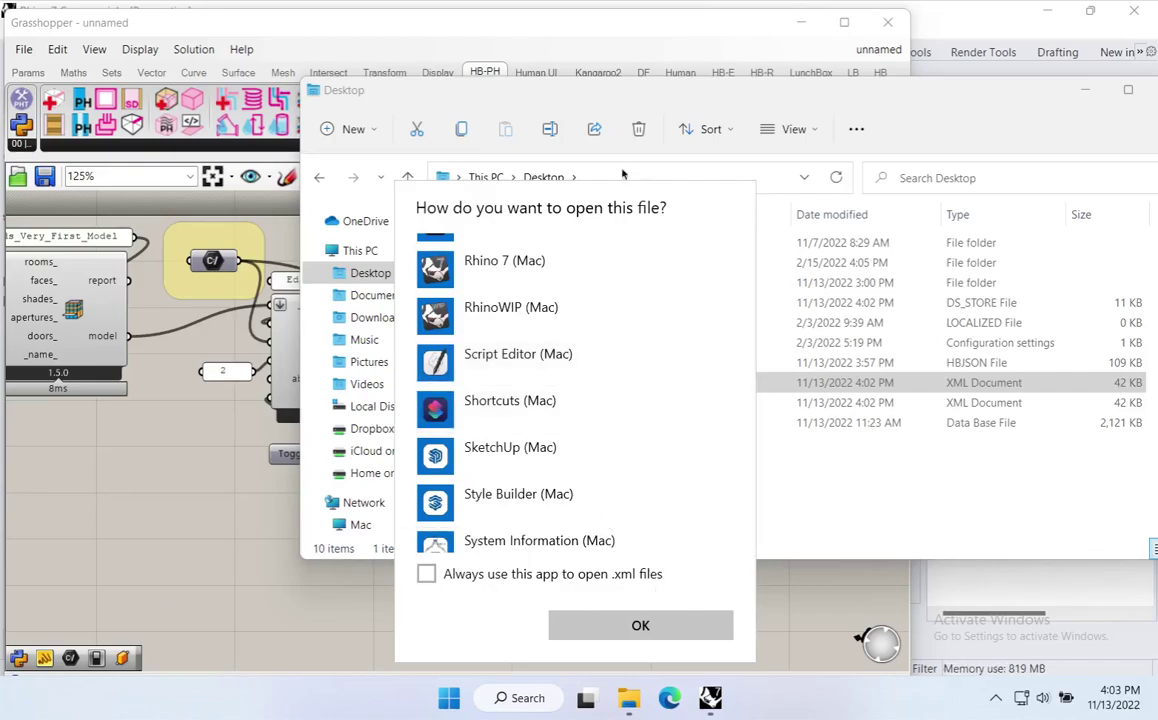
Step: Dismiss the app list, open Eds_First_WUFI_XML.xml in Visual Studio Code, and enlarge and reposition its window
left_click(855, 97)
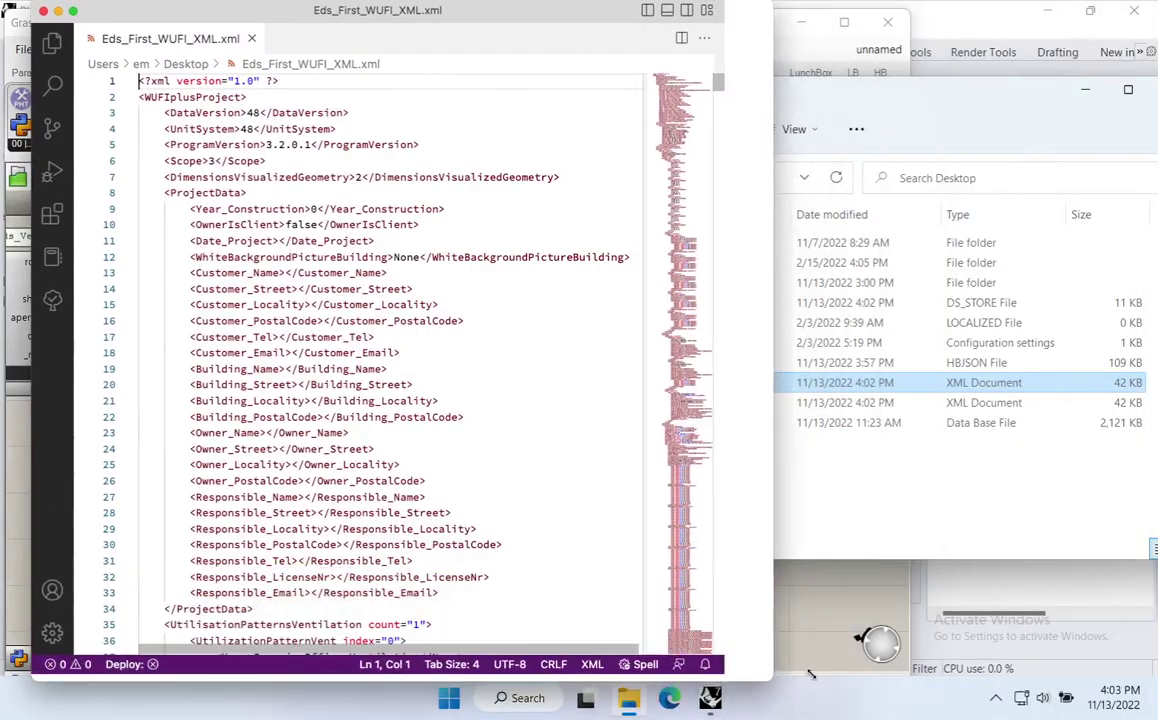
left_click(320, 177)
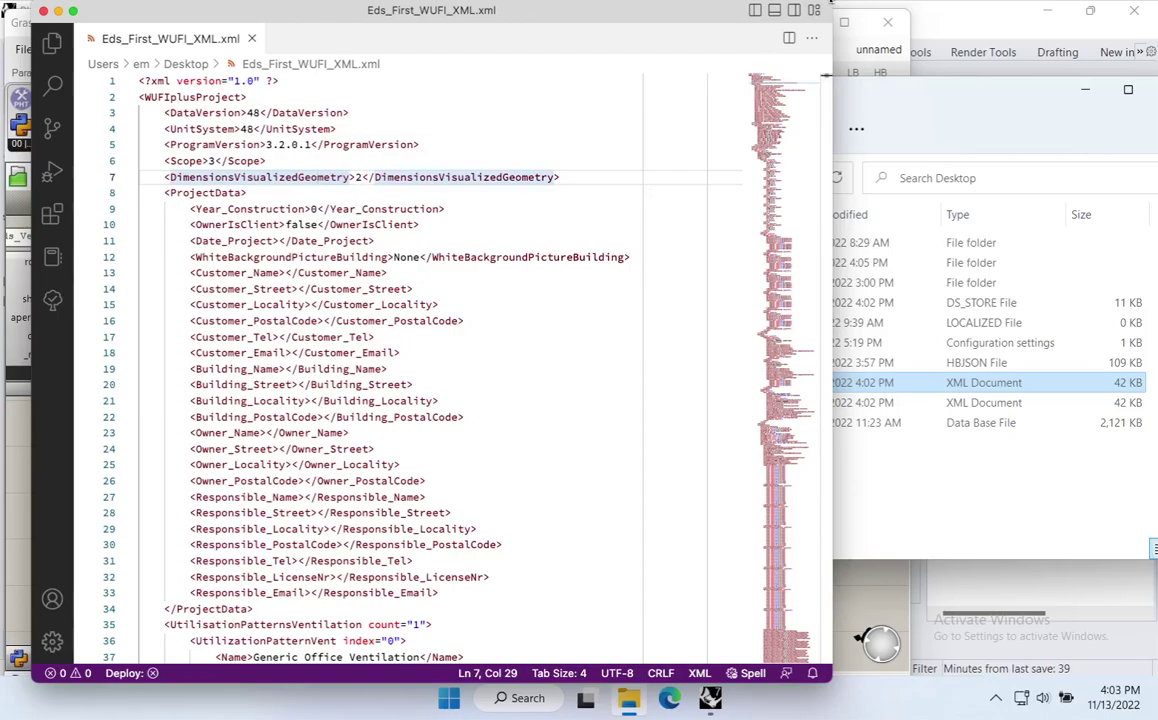
left_click_drag(828, 3, 834, 40)
left_click_drag(676, 54, 728, 37)
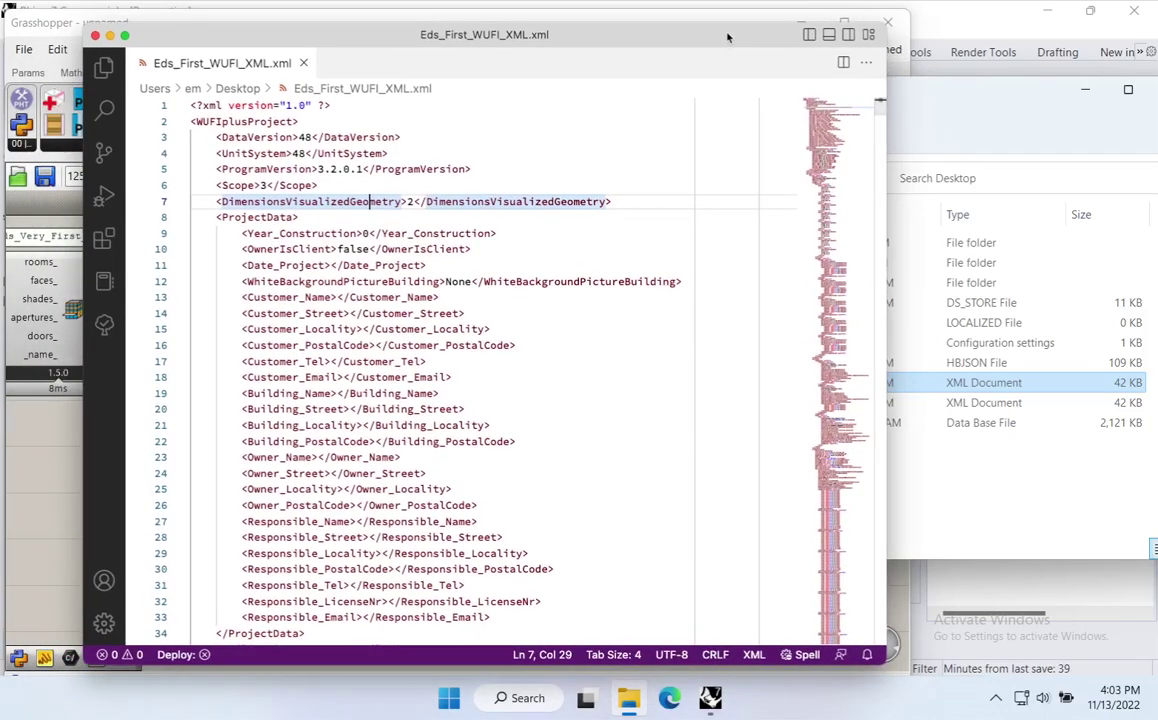
Step: Fold all blocks of the XML and expand only the WUFIplusProject root to examine its top-level elements
left_click(377, 412)
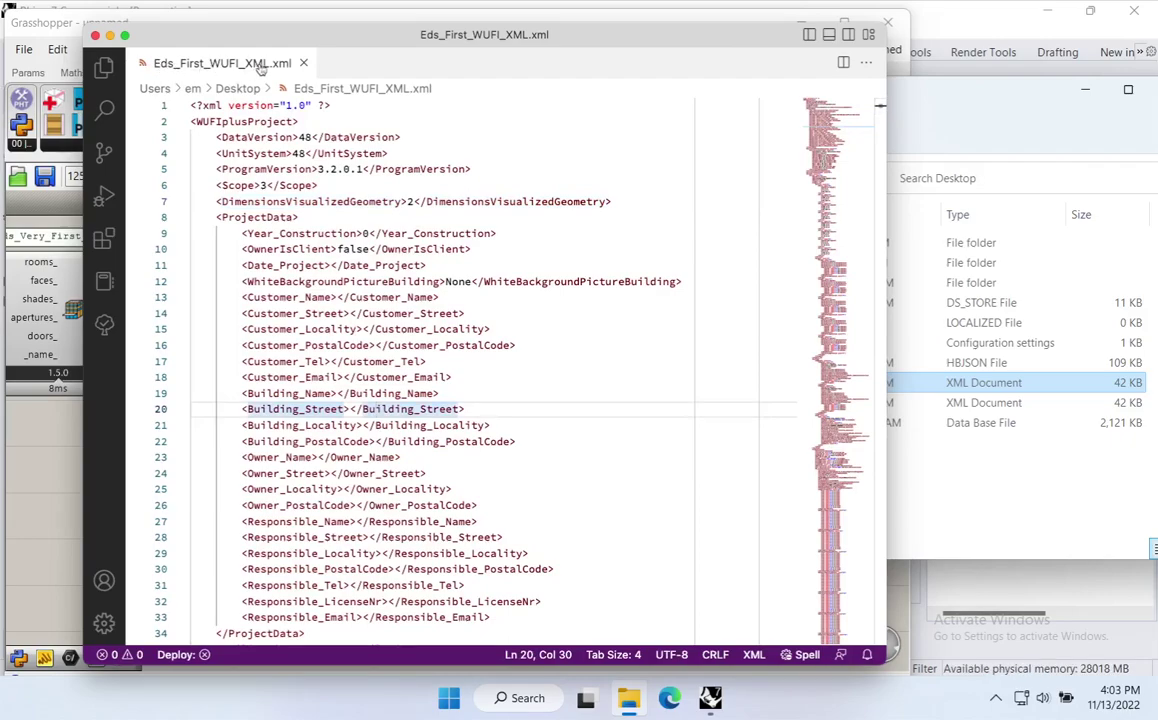
left_click(279, 233)
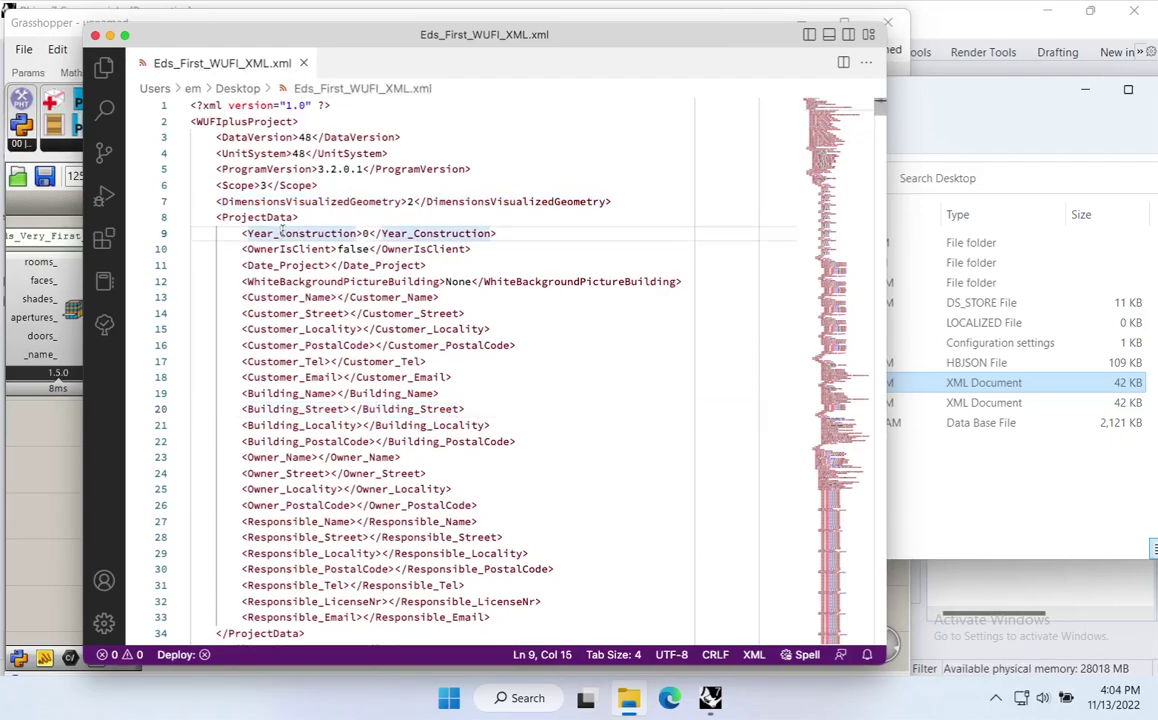
key("ctrl+k")
key("ctrl+0")
left_click(183, 122)
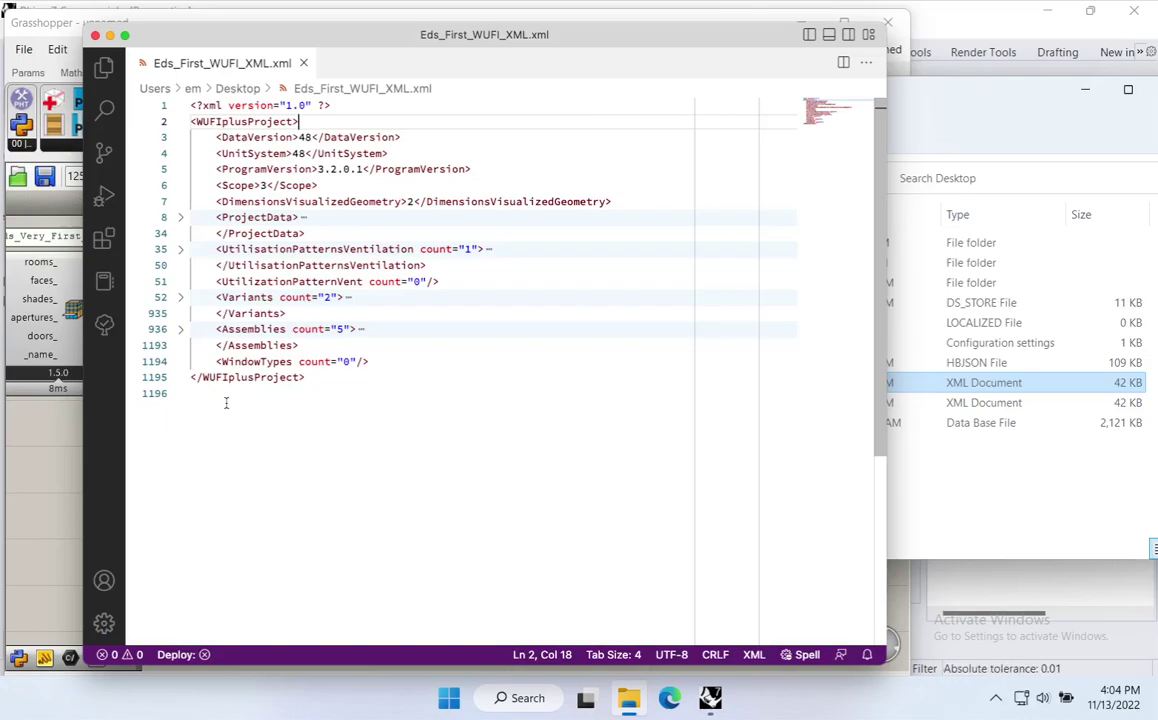
Step: Leave the XML file and return to the Desktop folder in File Explorer
key("alt+Tab")
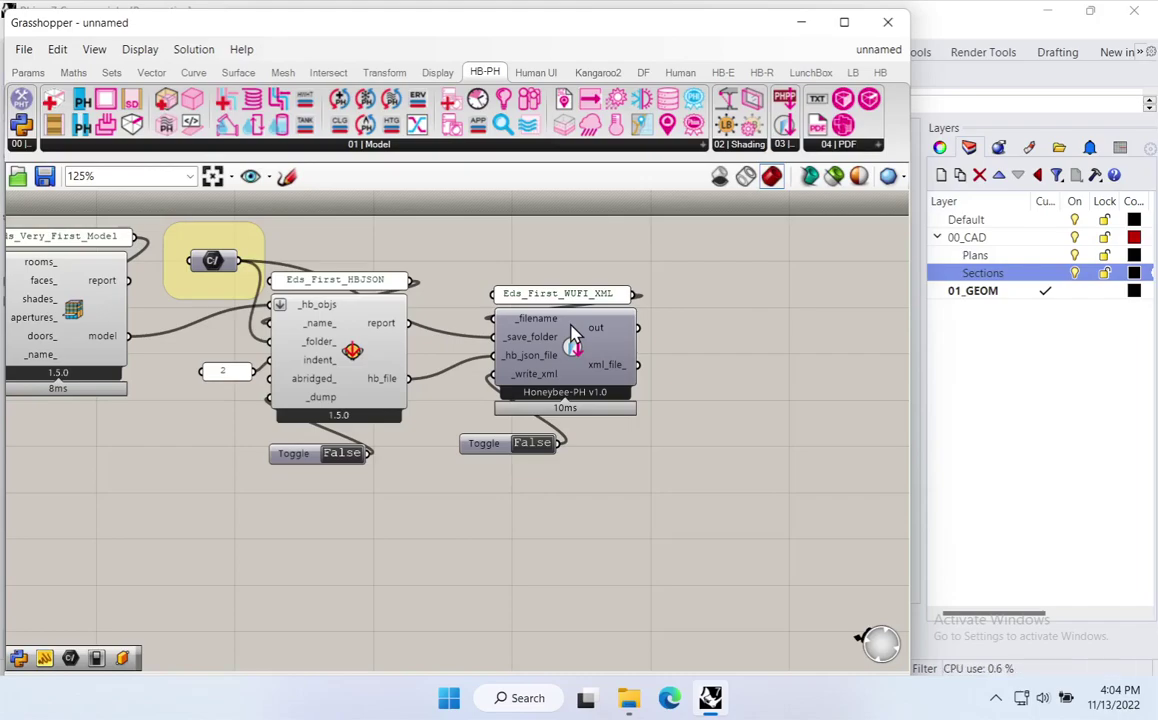
left_click(629, 700)
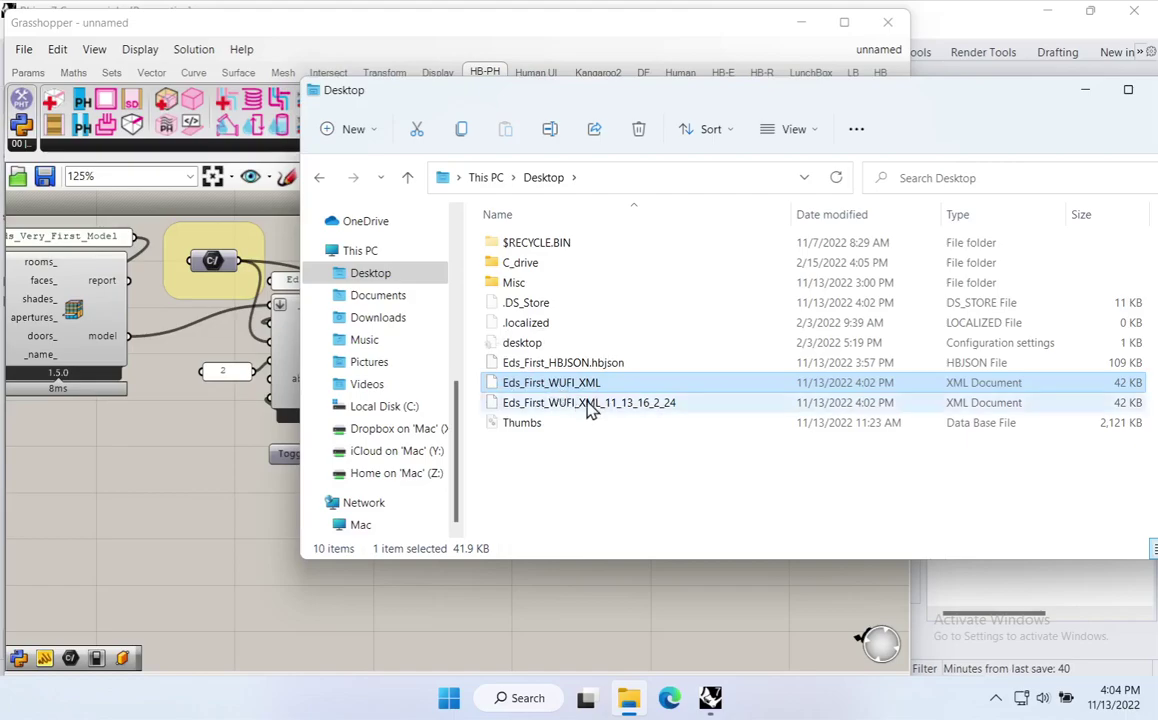
Step: Leave the Desktop folder and launch WUFI Passive Free
left_click(574, 608)
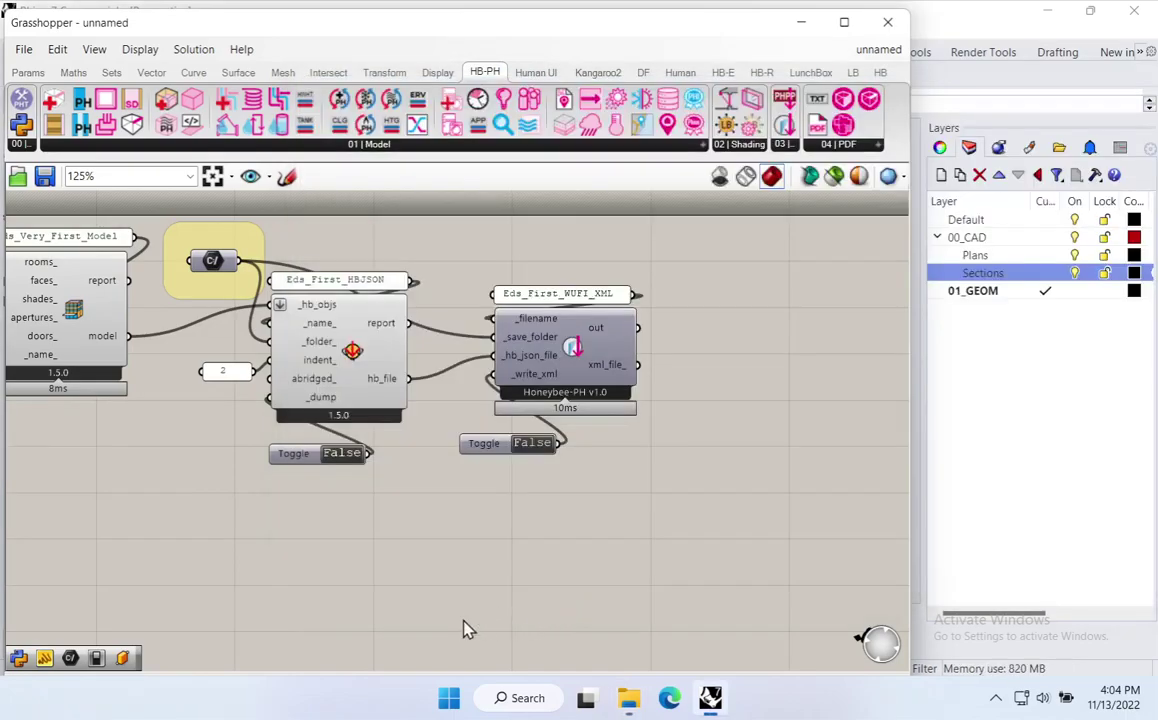
left_click(448, 698)
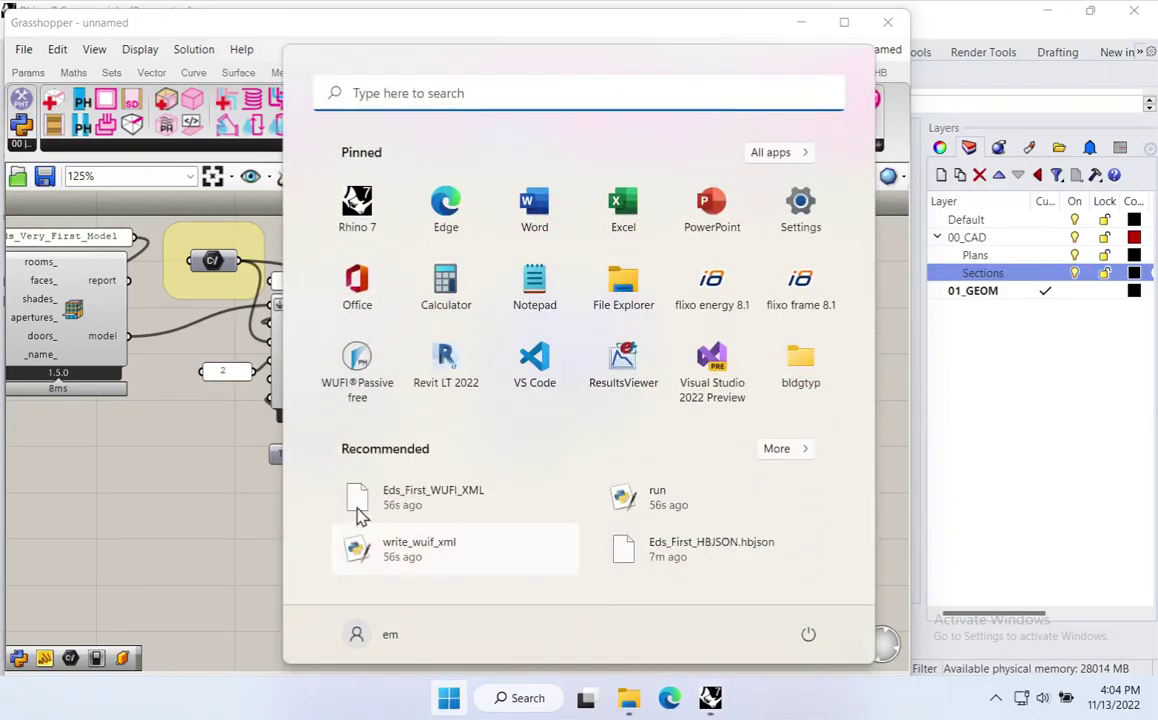
left_click(355, 368)
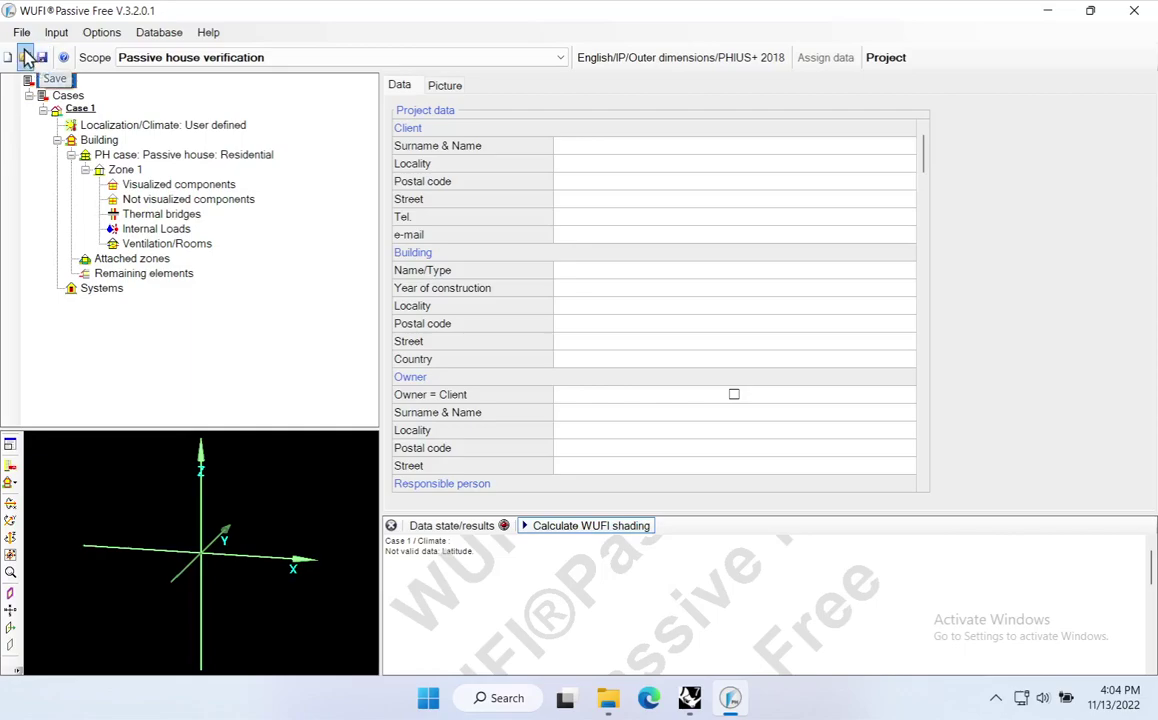
Step: Start opening a project file, browse to the Desktop folder, and shrink the file dialog to fit the screen
left_click(21, 33)
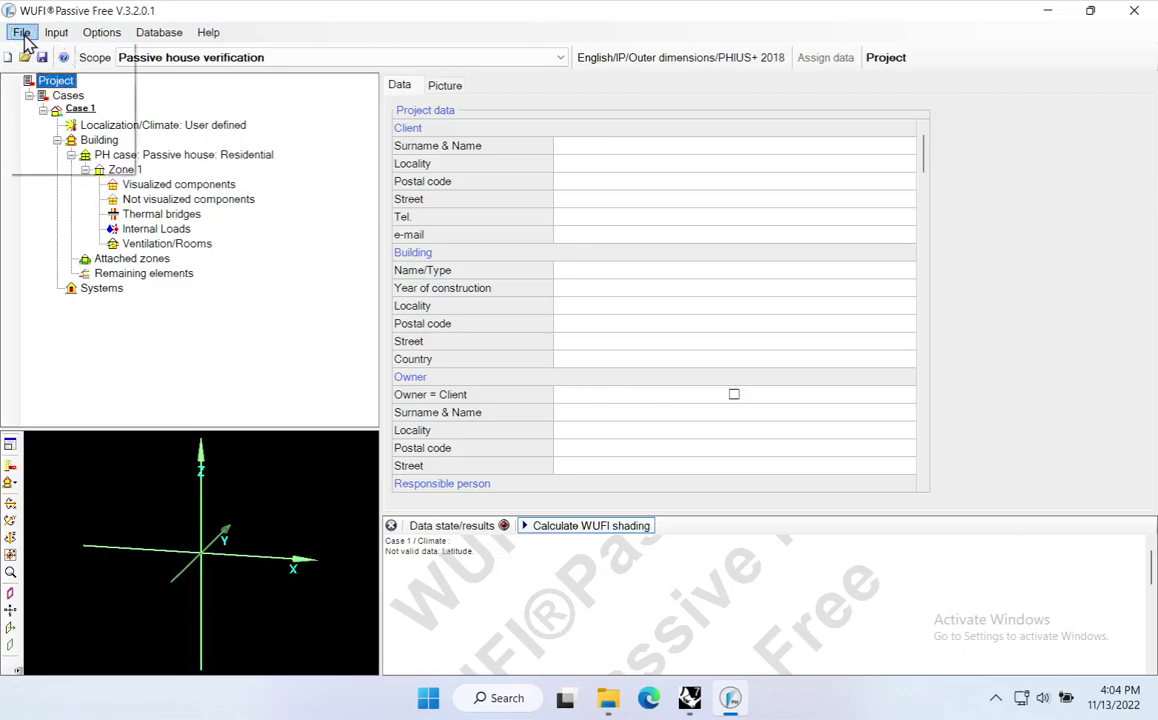
left_click(57, 71)
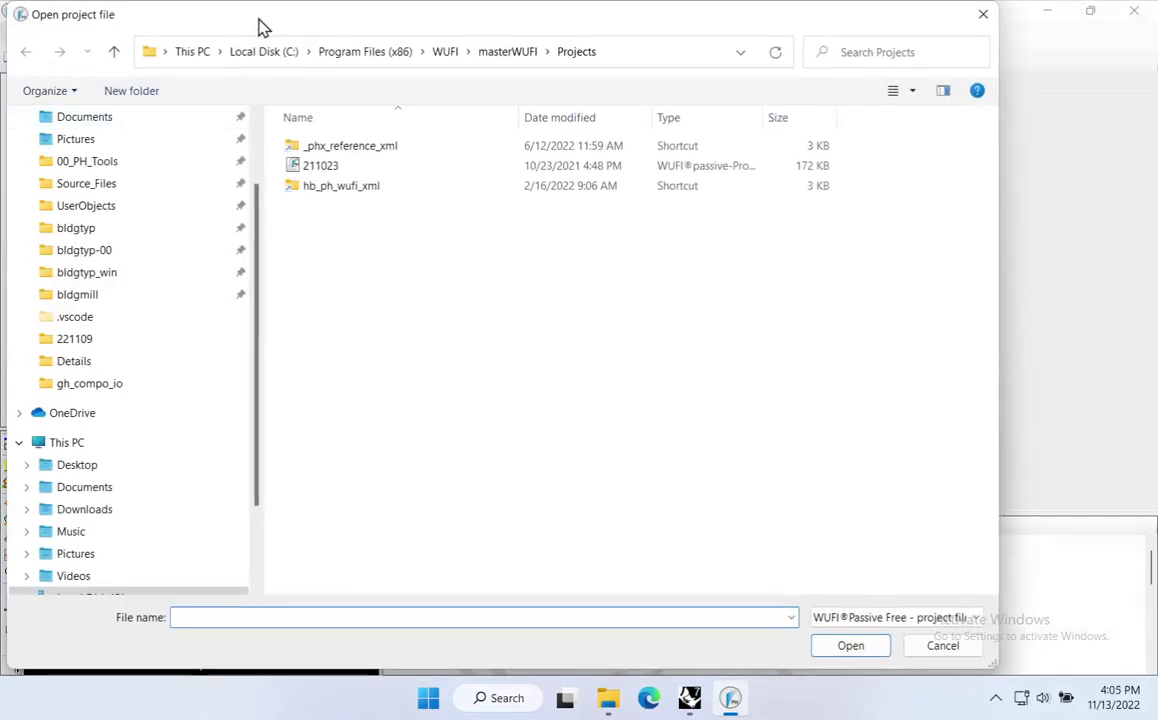
left_click_drag(258, 26, 322, 30)
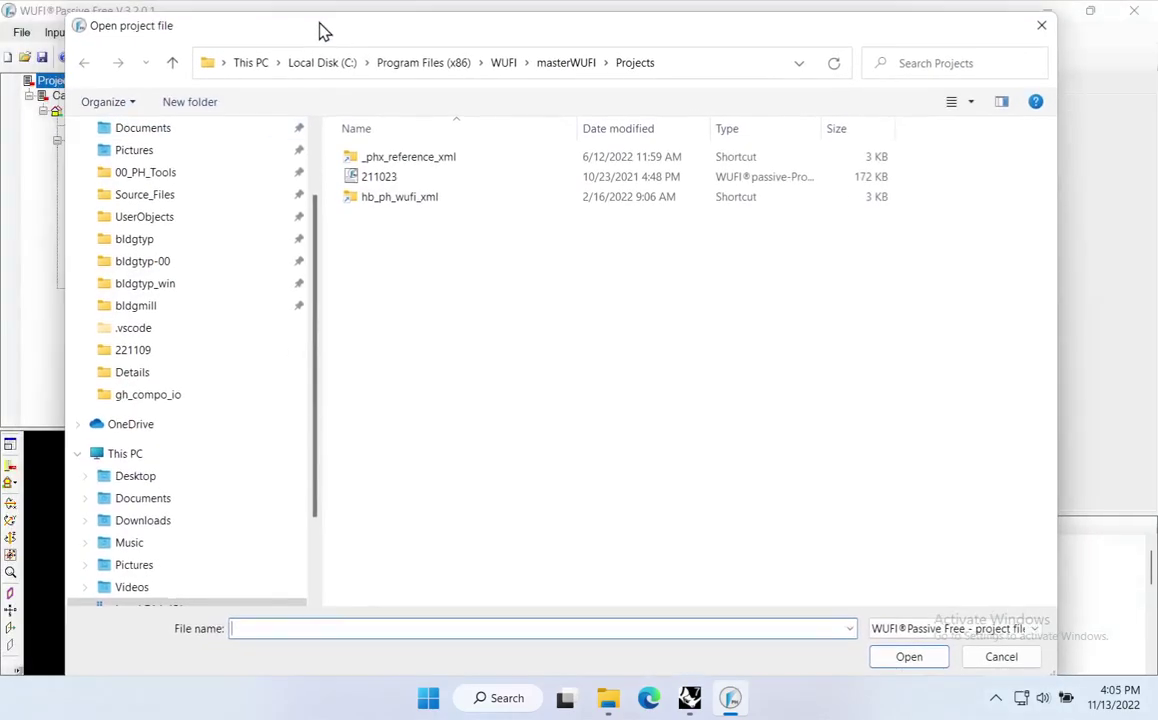
scroll(147, 240, "up", 2)
left_click(134, 158)
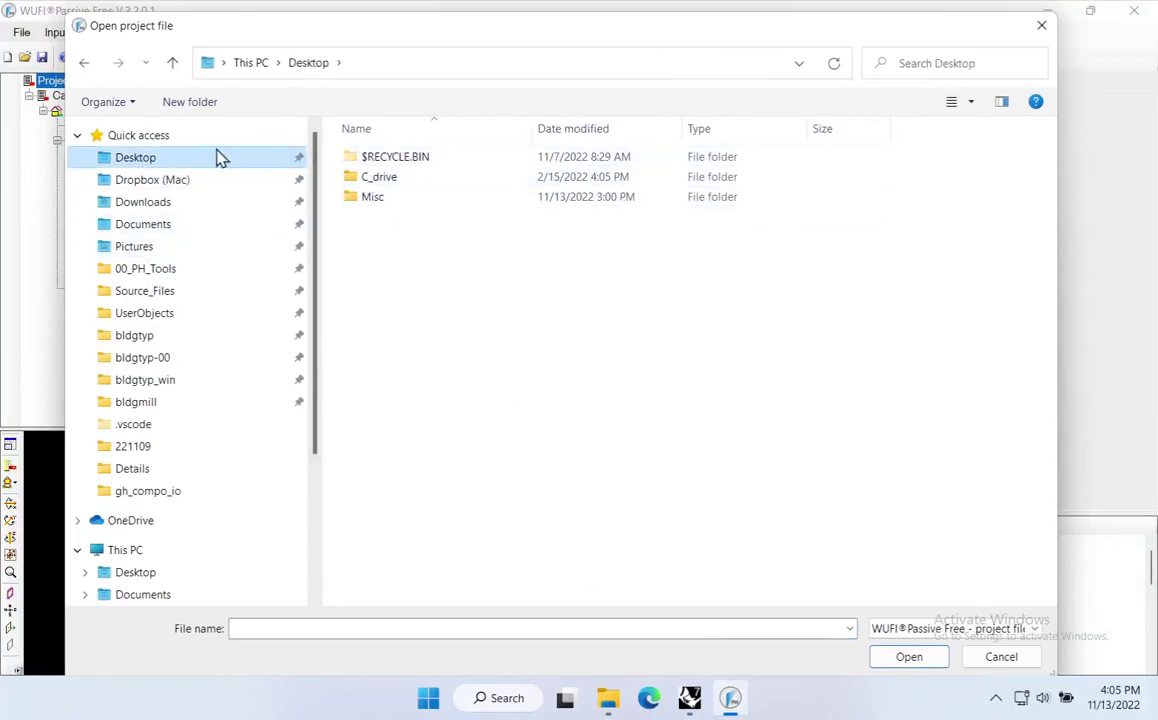
left_click(386, 229)
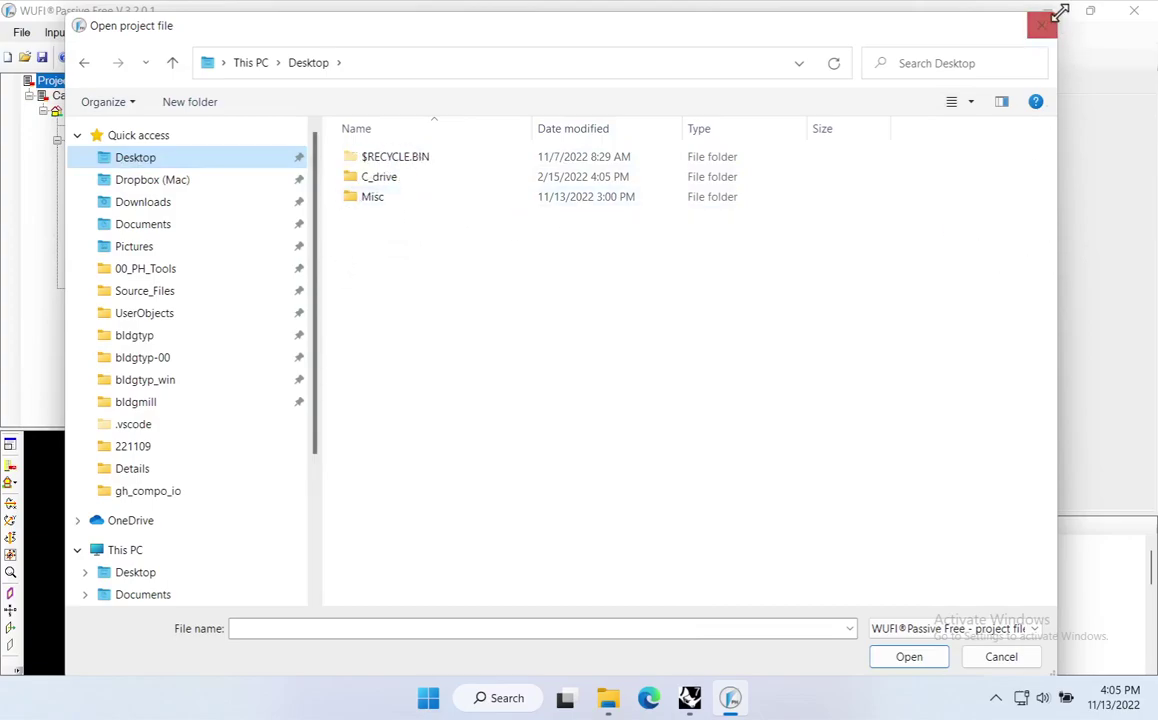
left_click_drag(1056, 13, 904, 90)
left_click_drag(656, 120, 670, 70)
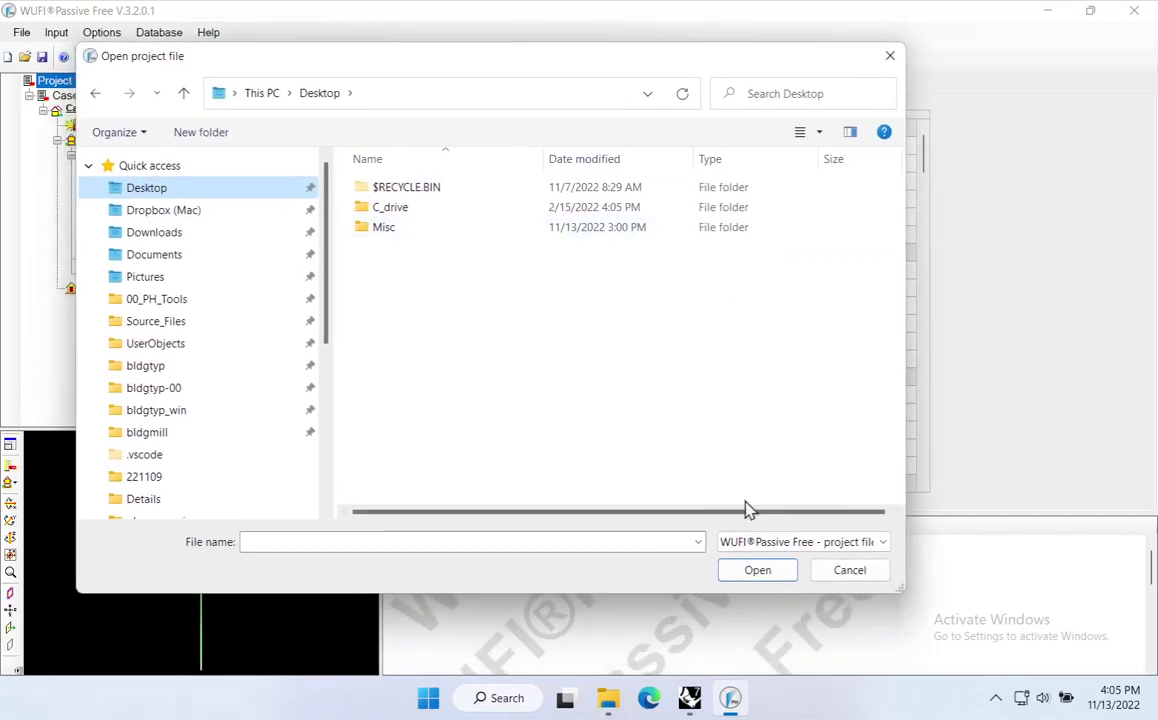
Step: Filter the listed files to XML WUFI Passive Free project files (*.xml)
left_click(884, 542)
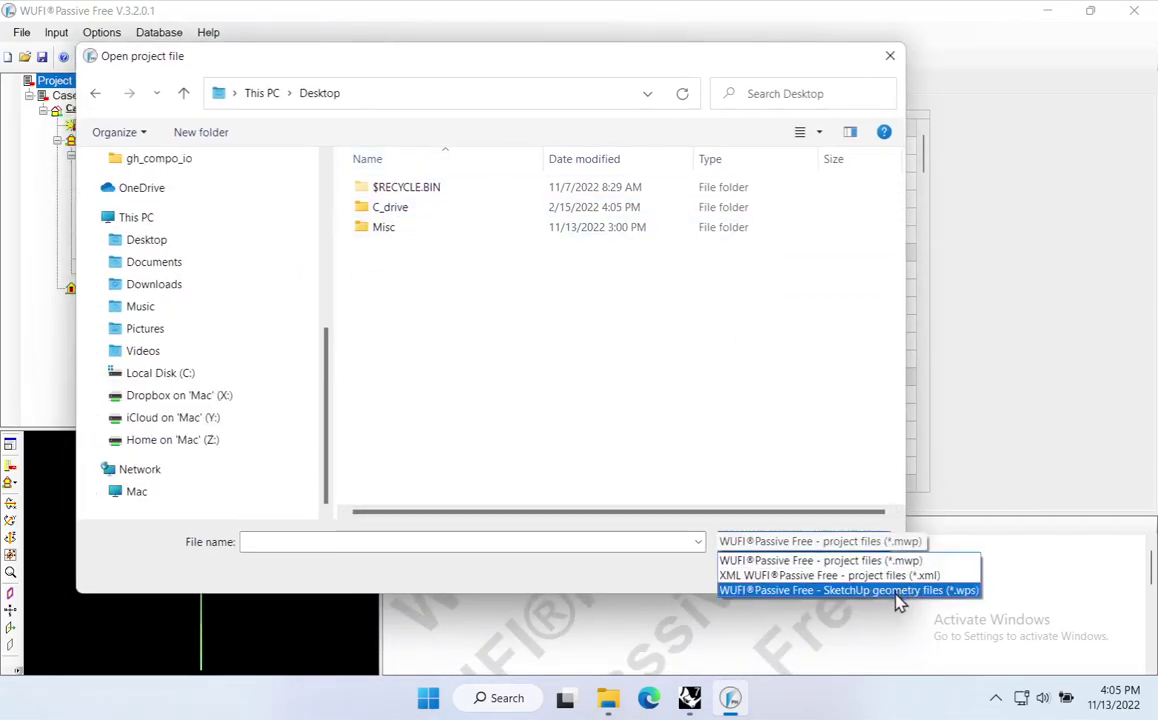
left_click(861, 450)
left_click(866, 542)
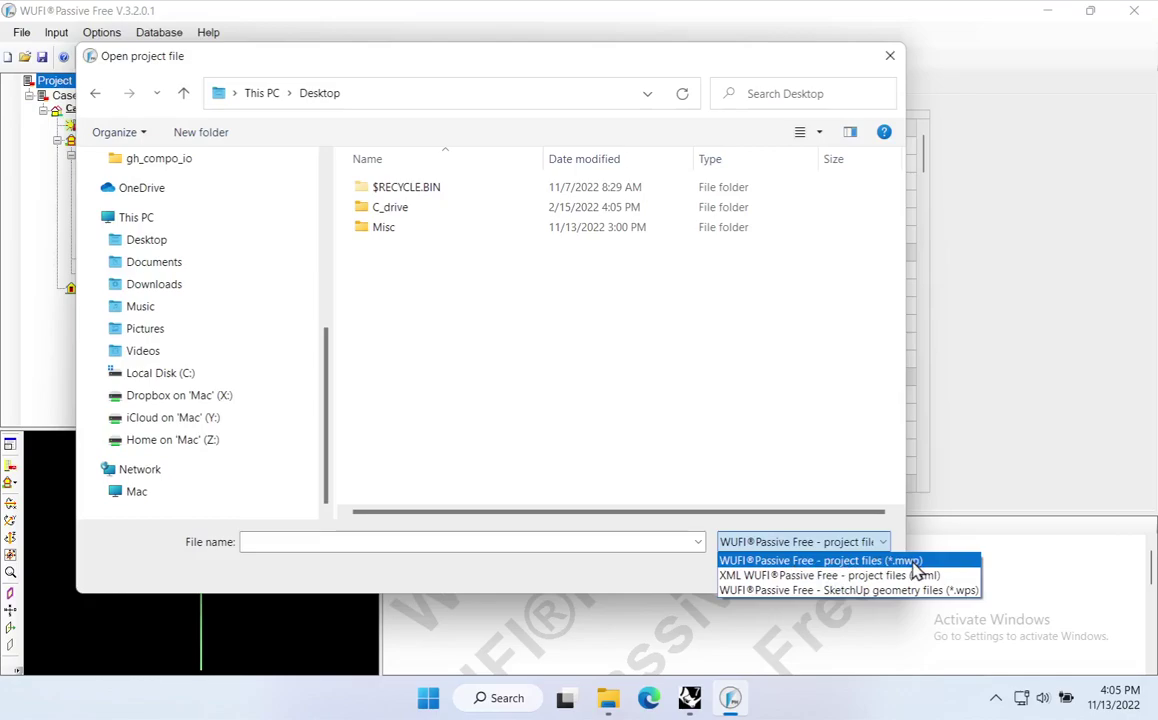
left_click(866, 578)
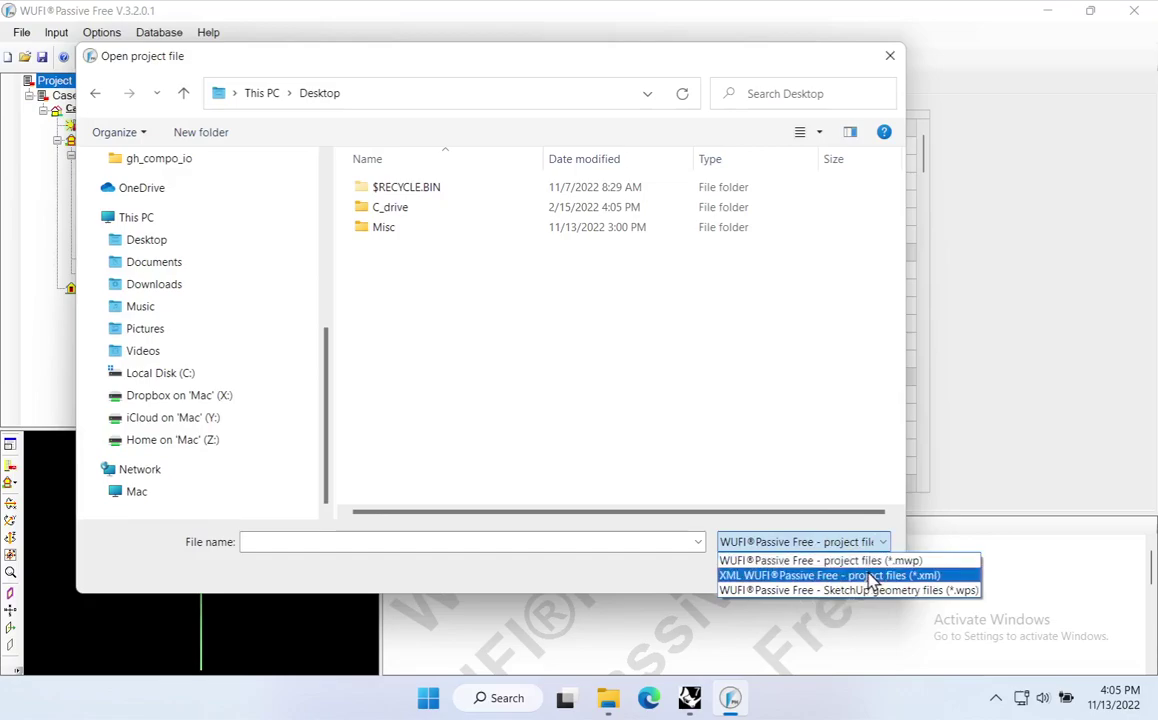
left_click(870, 577)
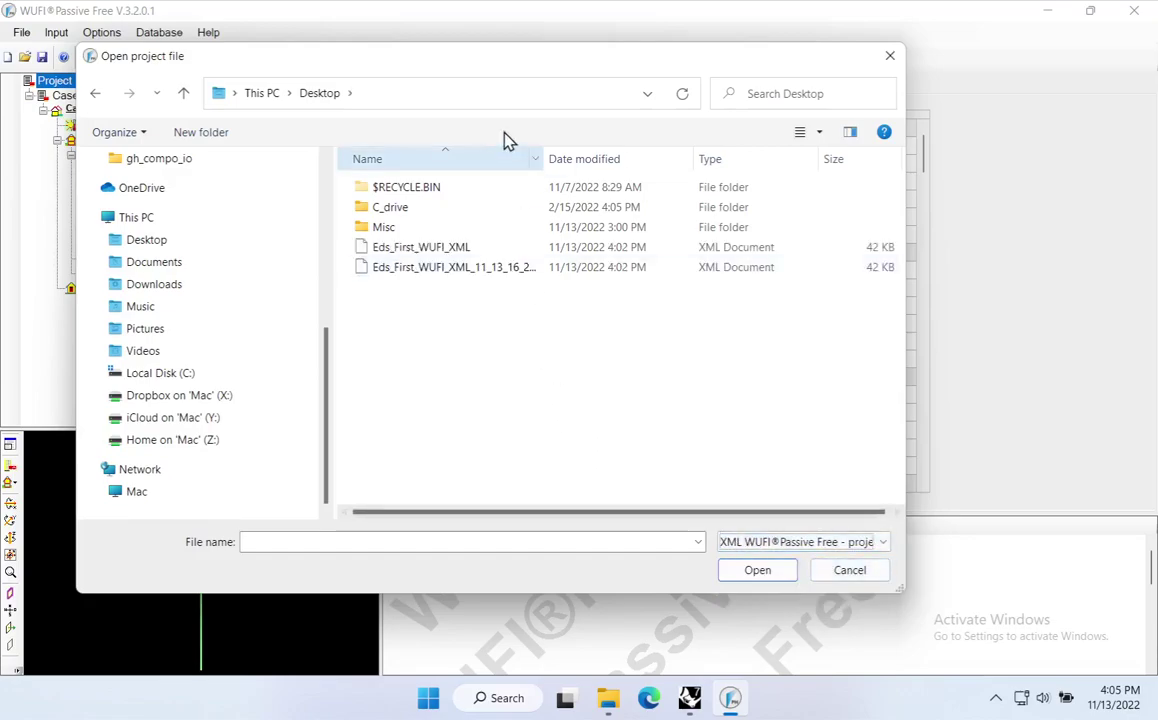
Step: Widen the Name column, open Eds_First_WUFI_XML_11_13_16_2_24, and accept using SI values
left_click_drag(546, 159, 598, 159)
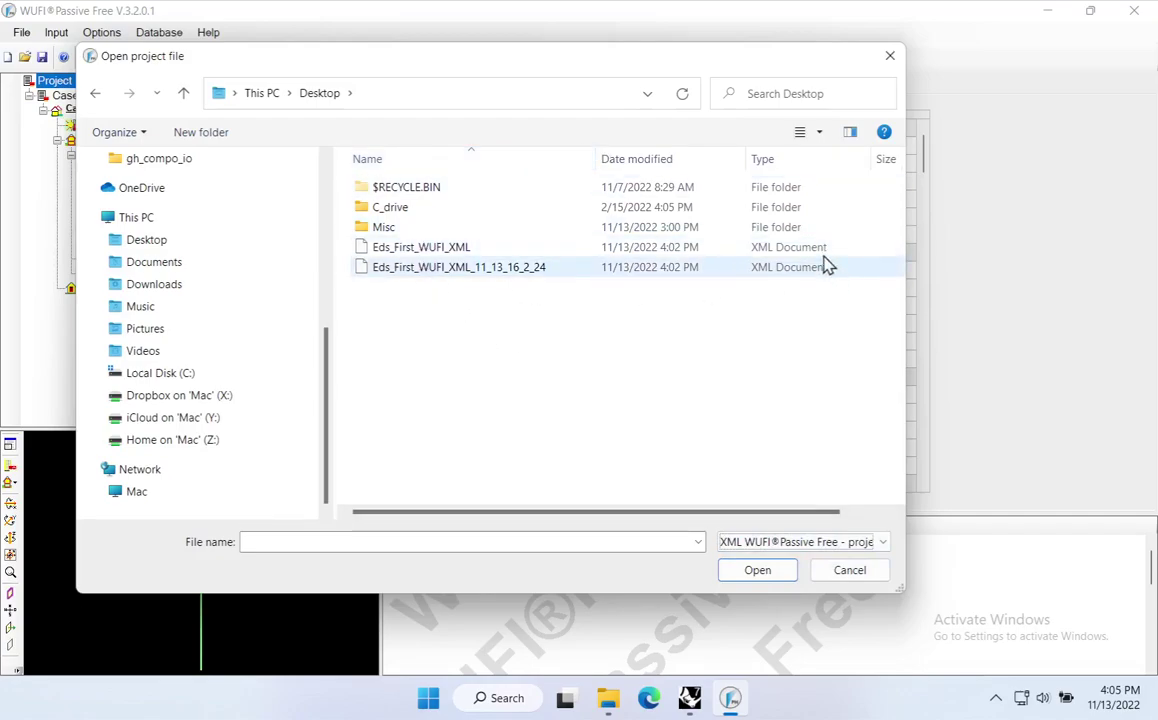
left_click(437, 268)
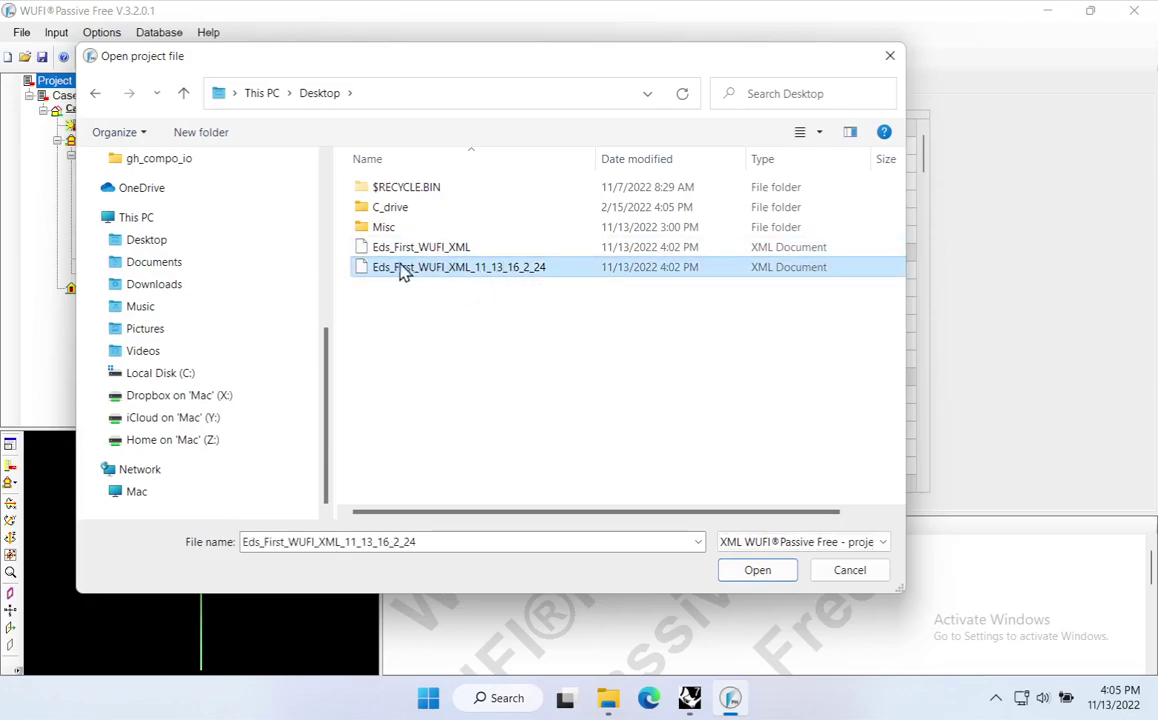
left_click(758, 571)
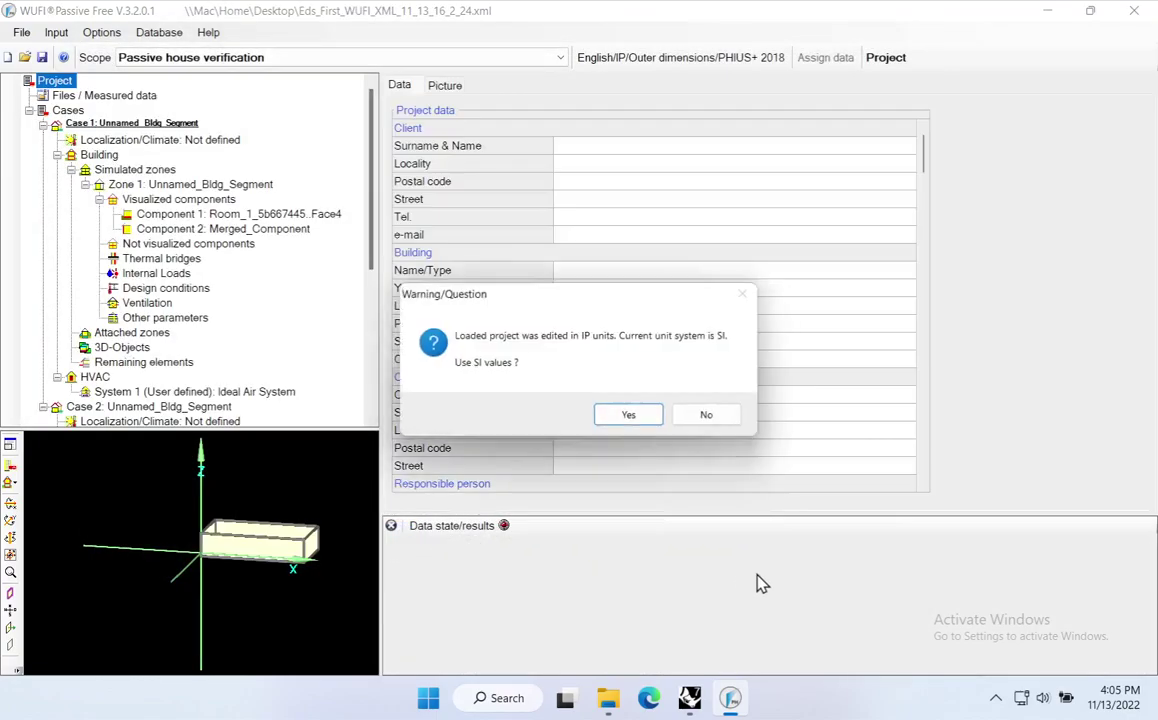
left_click(634, 420)
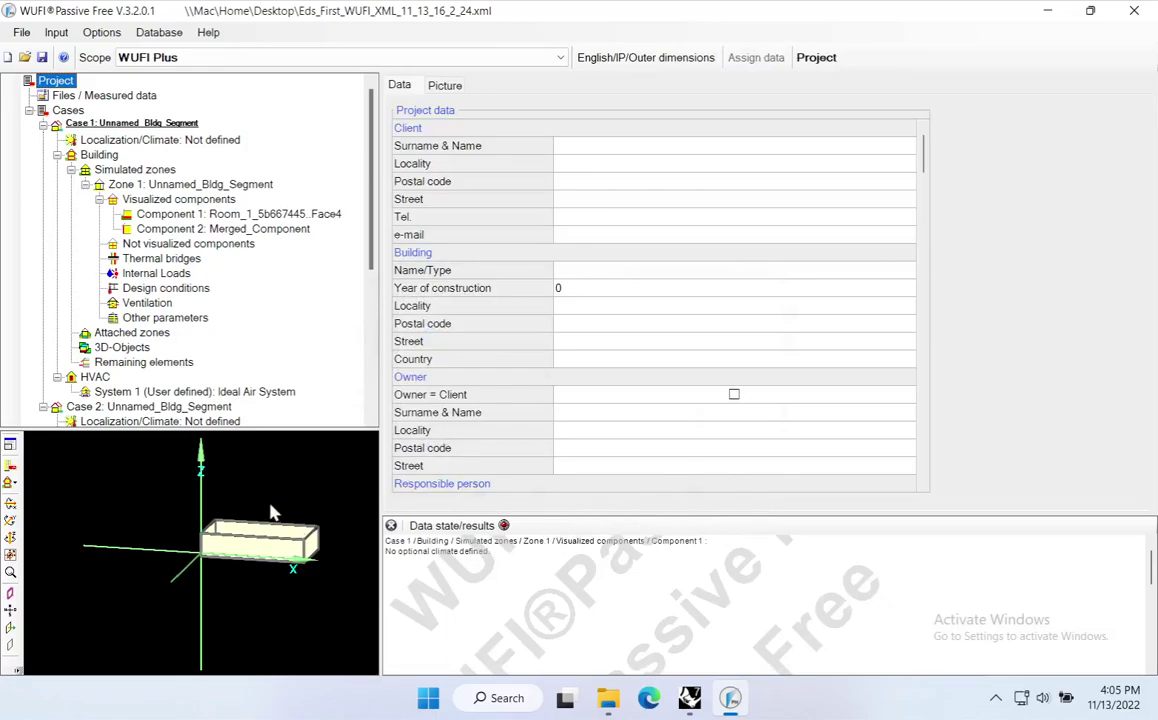
Step: Set the project scope to Passive house verification and collapse the Building branches of Case 1 and Case 2
scroll(277, 530, "up", 3)
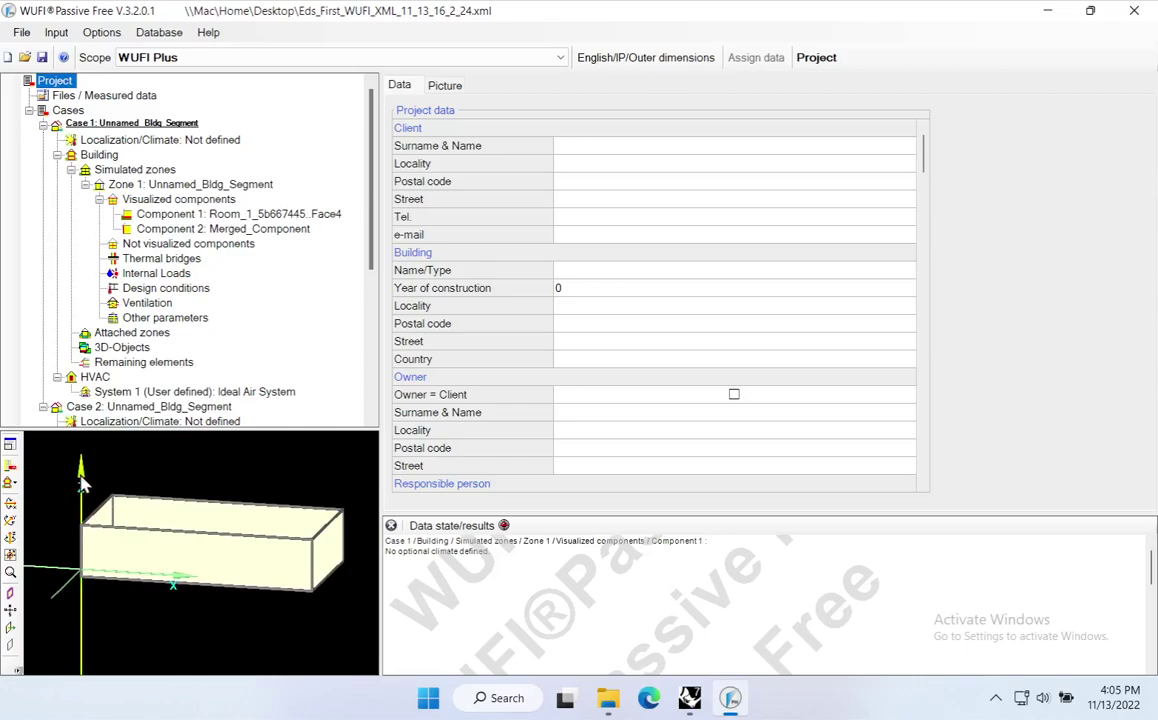
left_click_drag(72, 440, 318, 623)
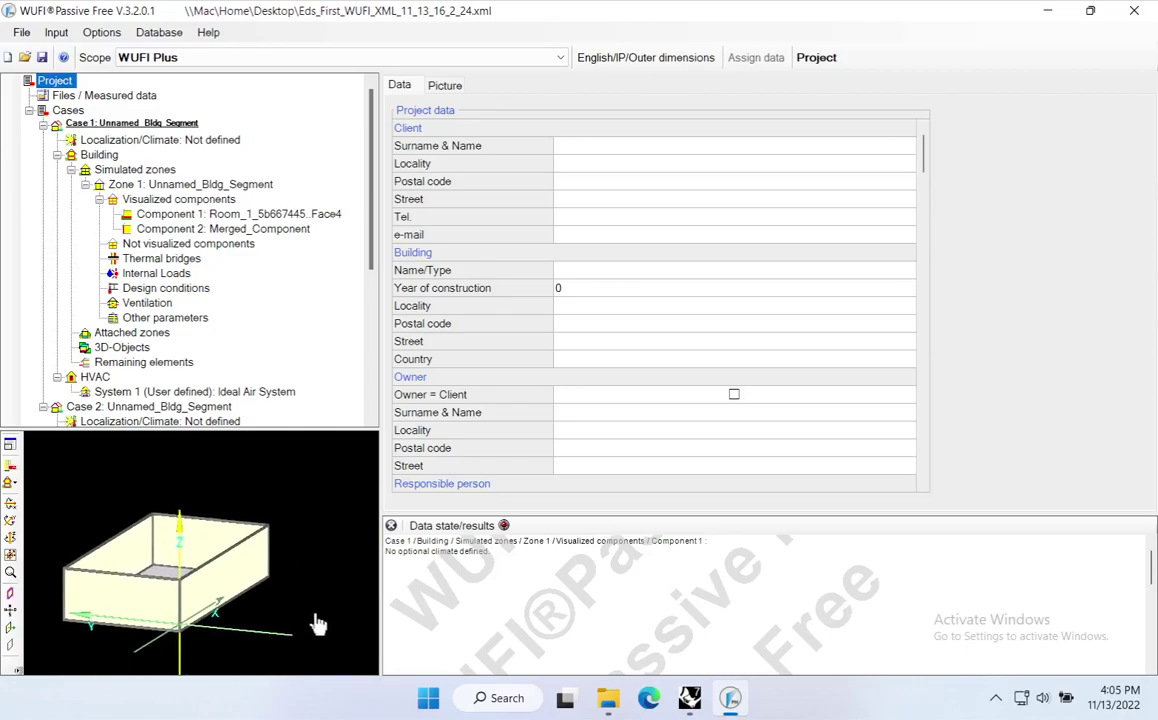
left_click(145, 60)
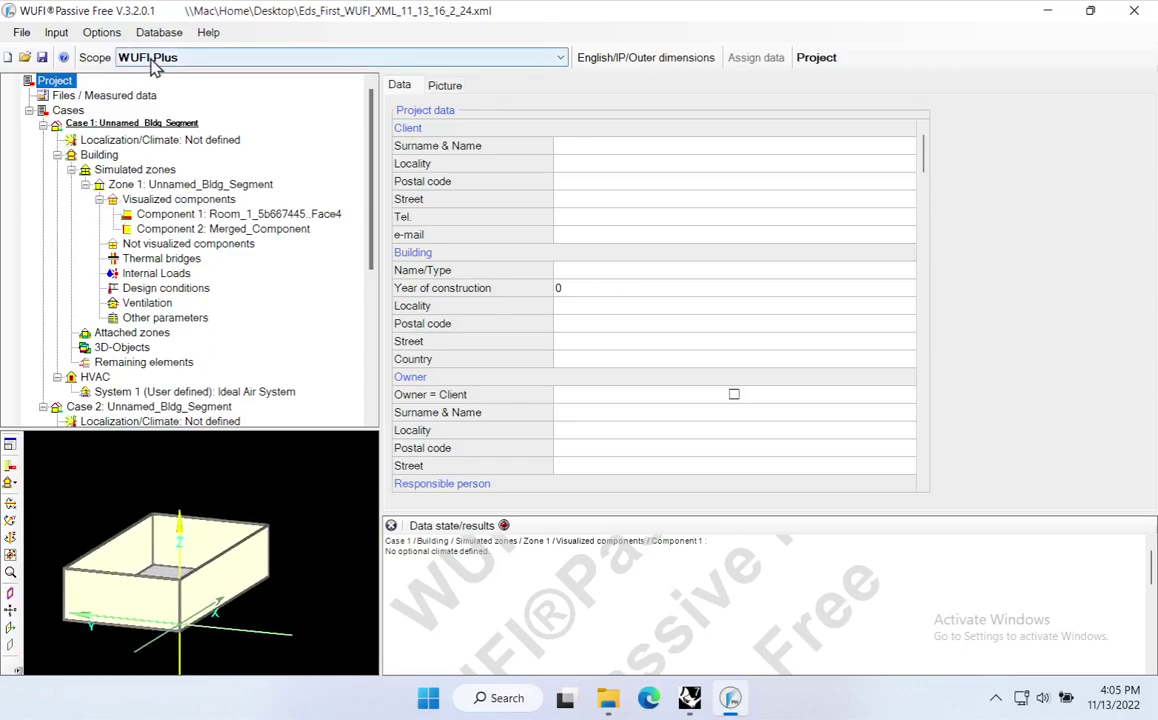
left_click(152, 88)
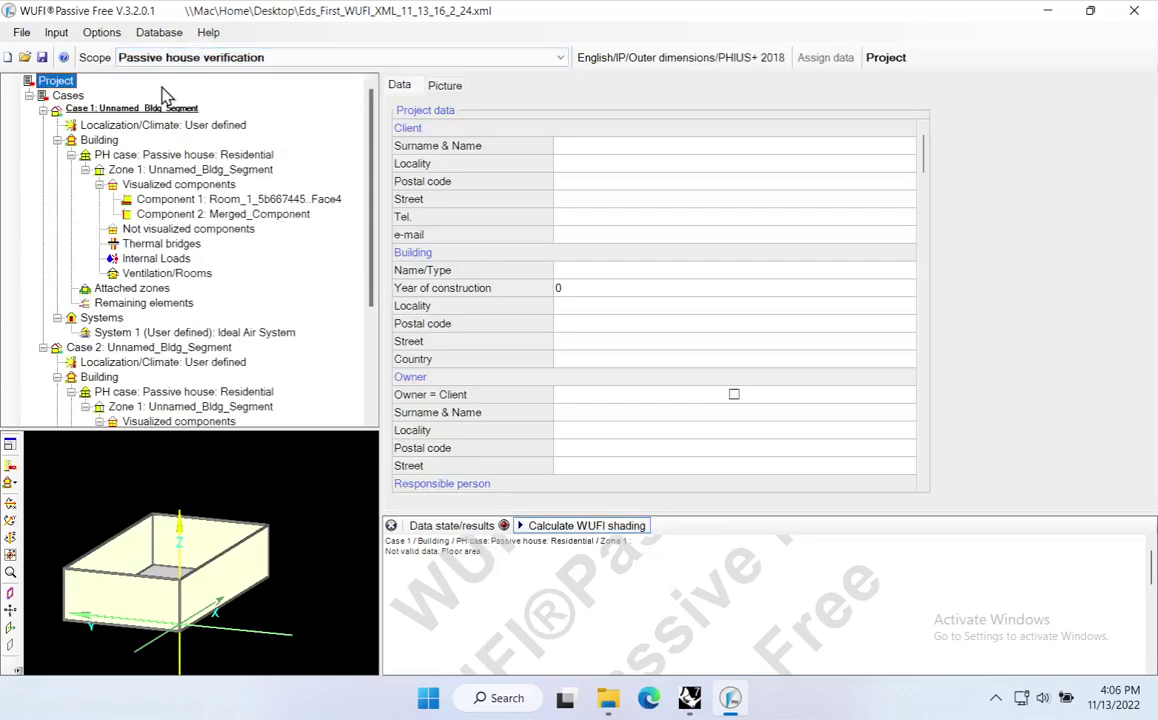
left_click(58, 141)
left_click(58, 214)
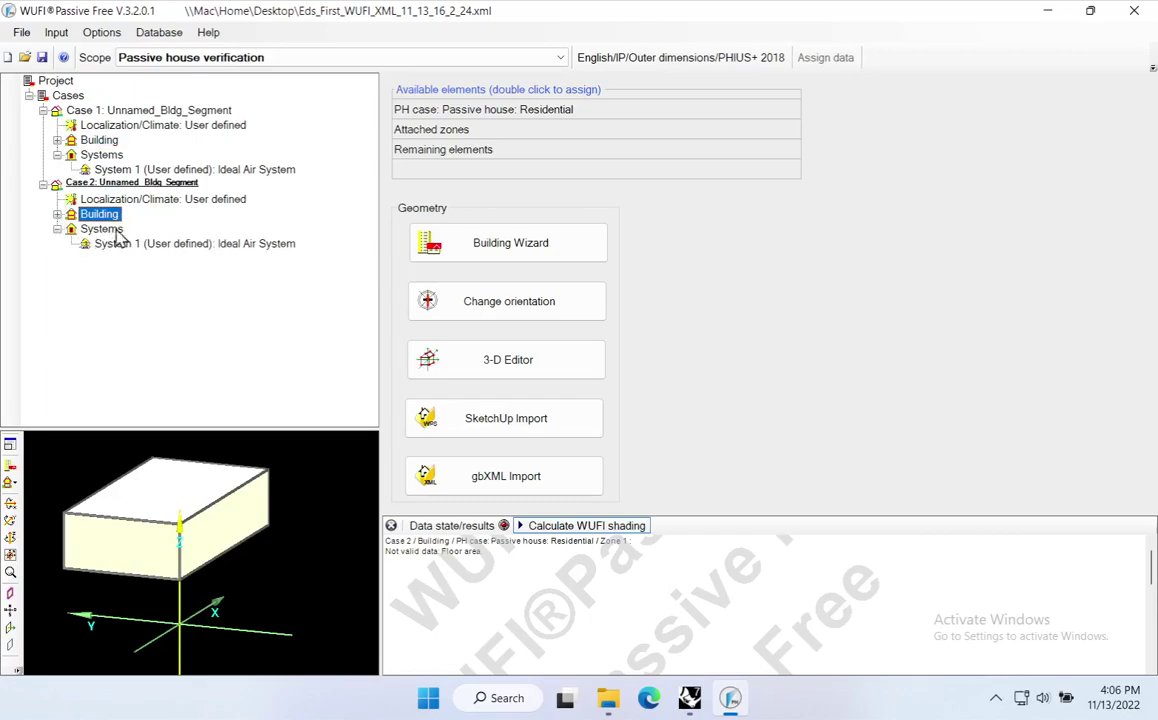
Step: Compare the 3D geometry of Case 1 and Case 2 by switching between the two building segments
left_click(105, 183)
left_click(120, 110)
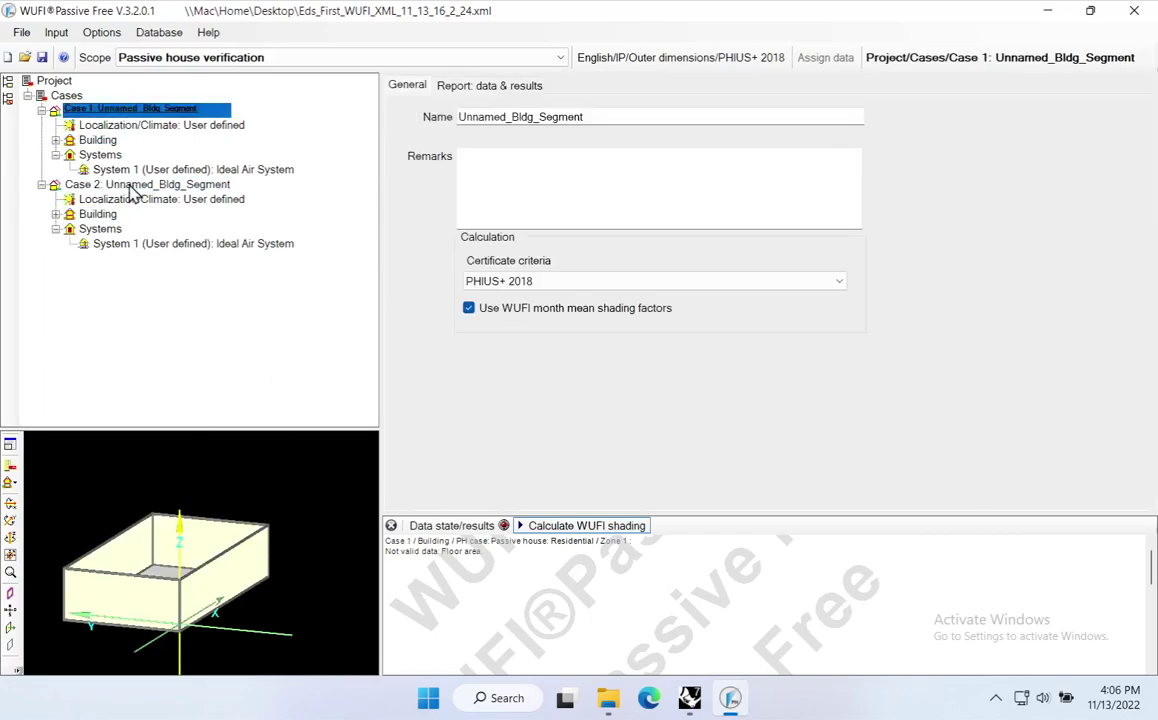
left_click(124, 183)
left_click(125, 110)
left_click(128, 183)
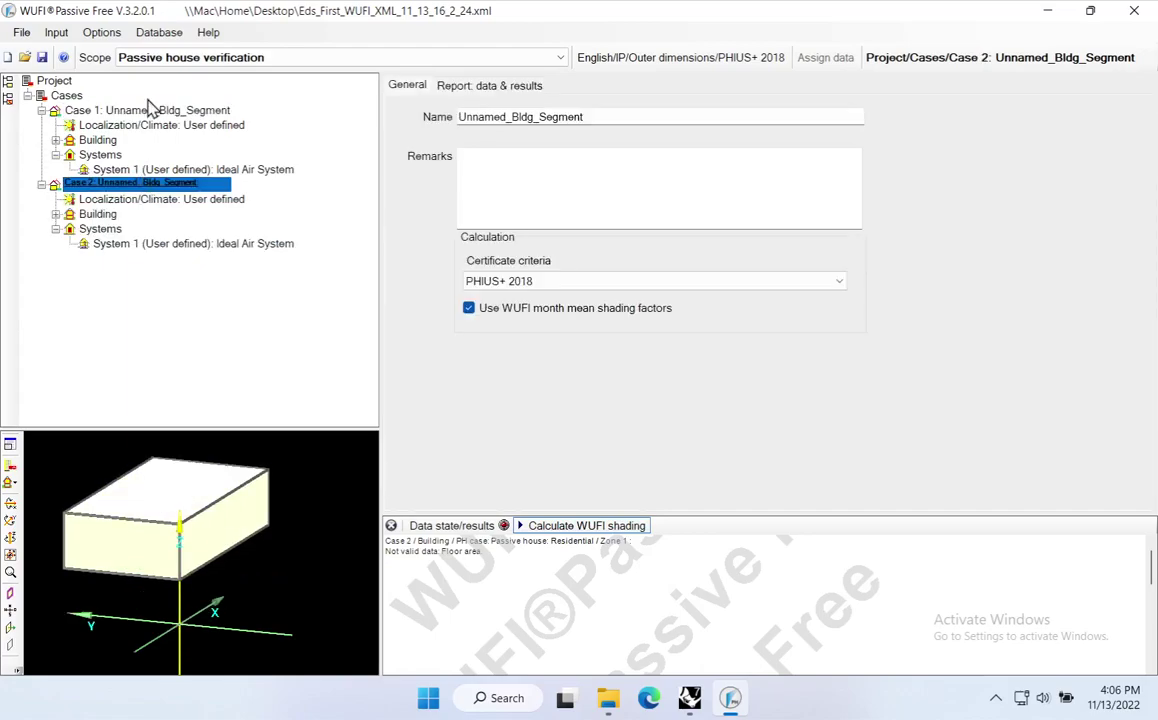
left_click(145, 110)
left_click(142, 183)
left_click(78, 110)
left_click(88, 184)
left_click(95, 110)
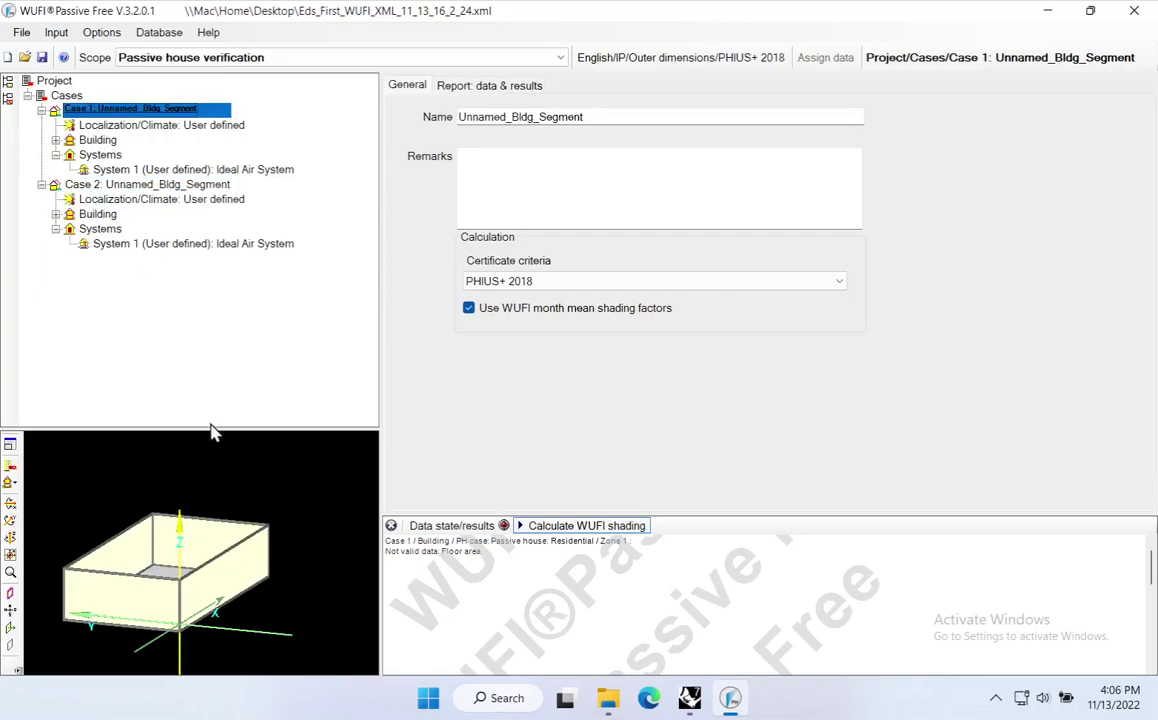
left_click(115, 184)
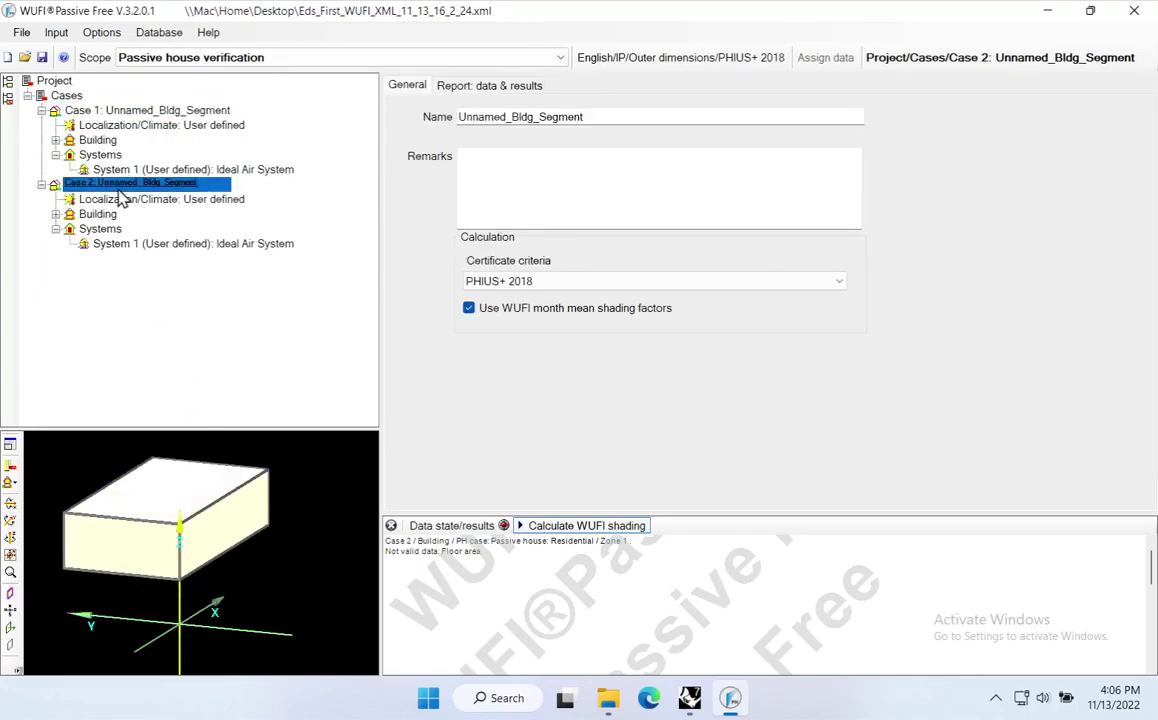
left_click(118, 110)
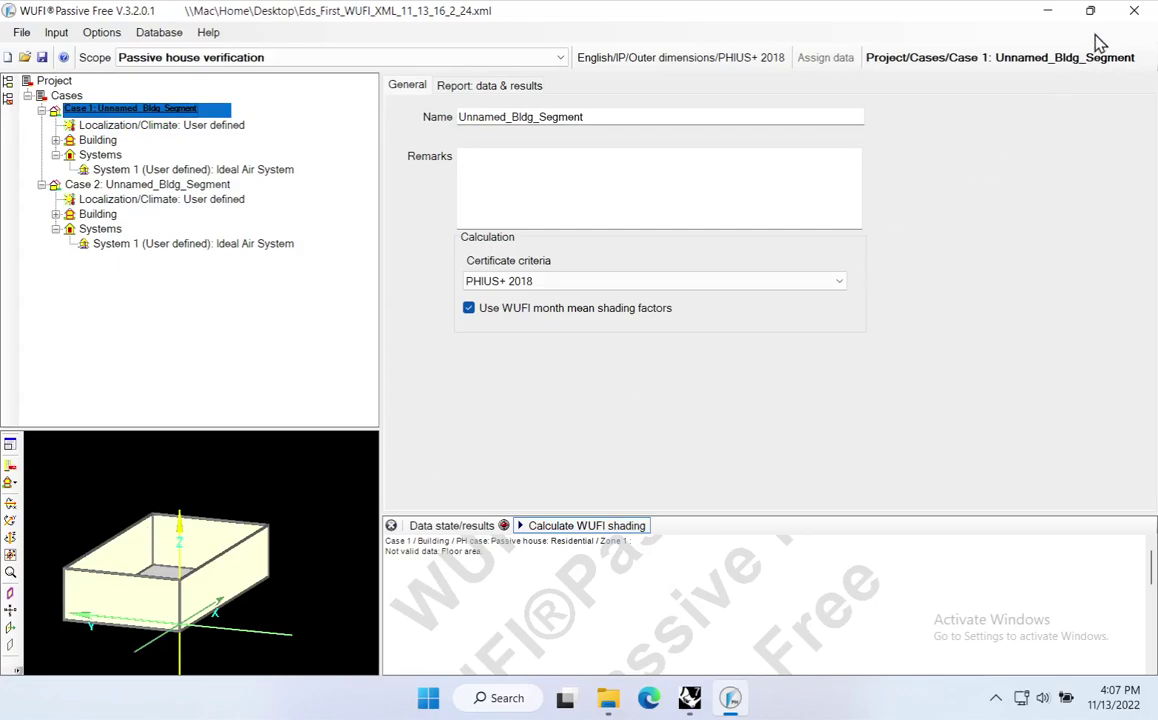
Step: Check which file types are offered for saving the project under a new name, and cancel without saving
left_click(22, 33)
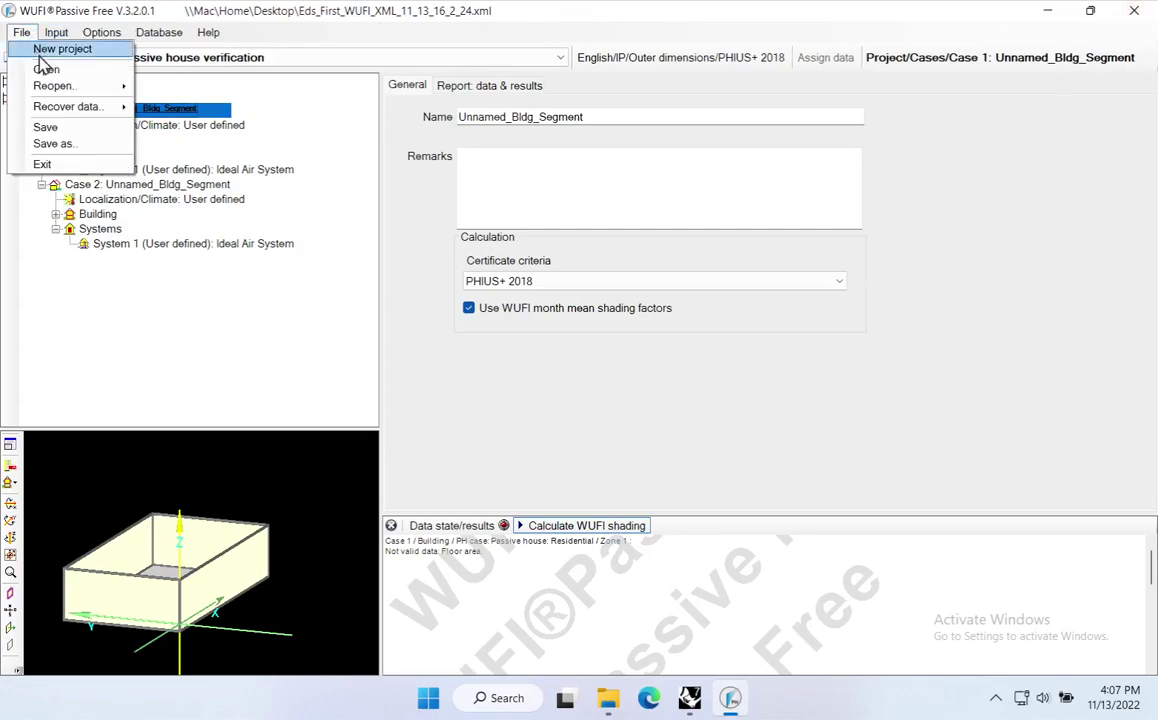
left_click(55, 145)
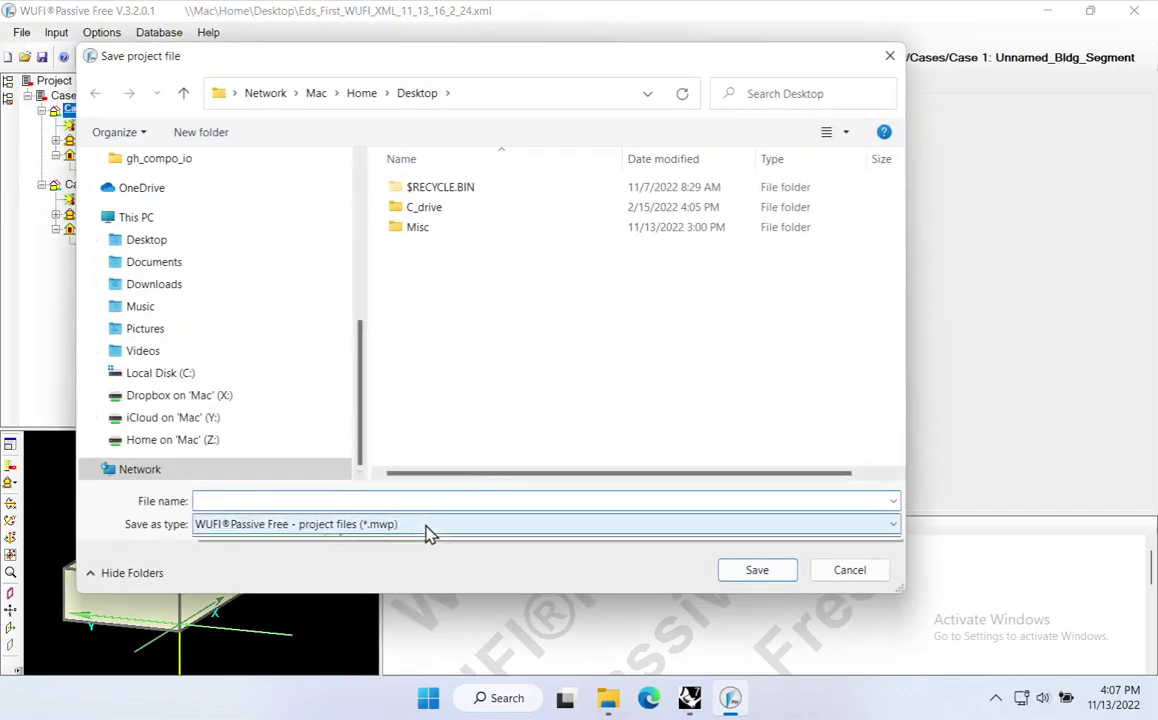
left_click(428, 533)
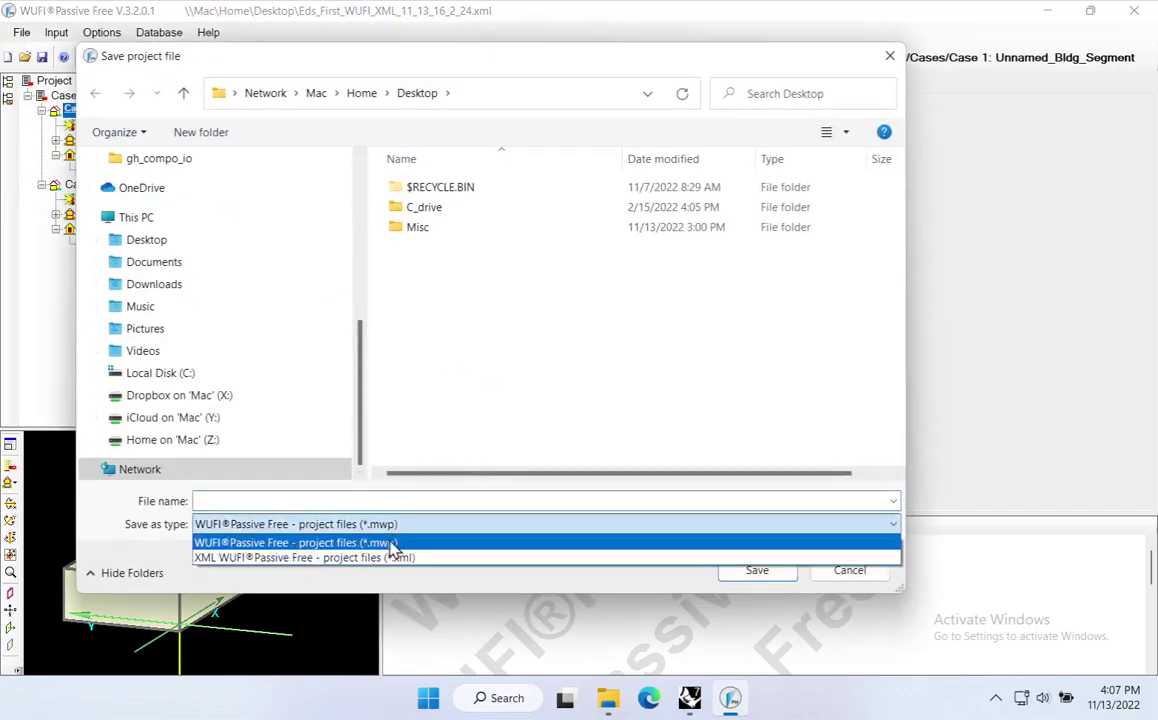
left_click(855, 575)
left_click(857, 578)
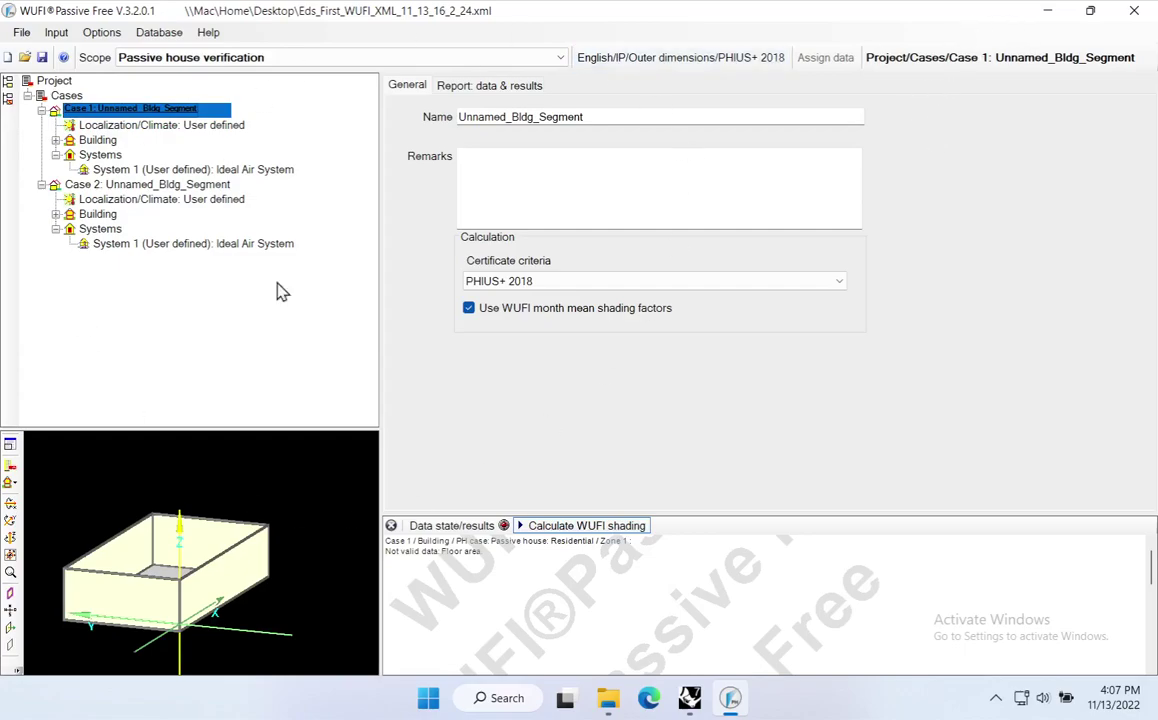
Step: Close WUFI Passive without saving changes and return to Grasshopper to review the whole component chain
left_click(1133, 11)
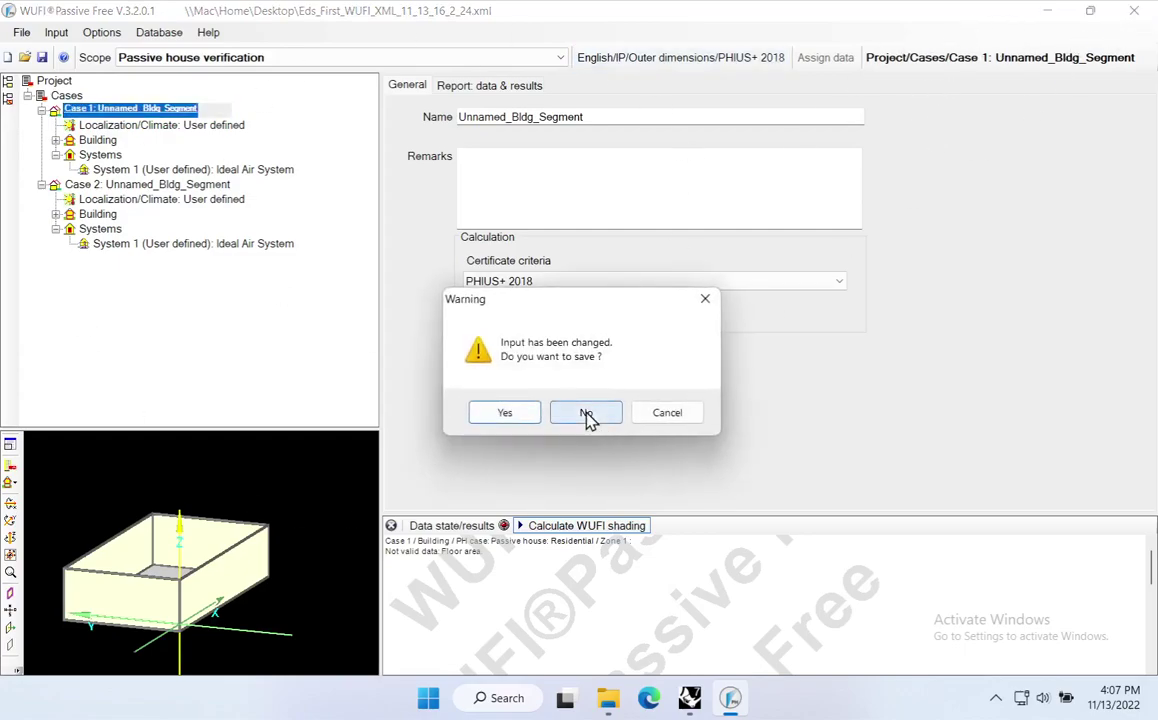
left_click(587, 413)
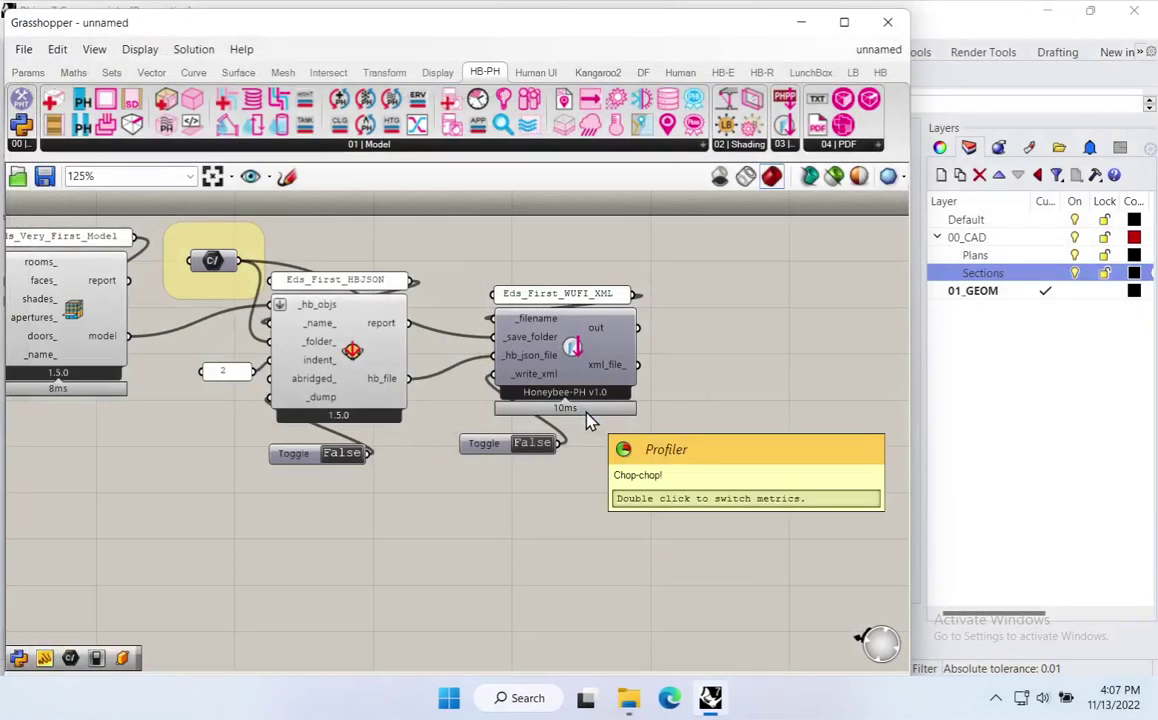
right_click_drag(406, 416, 536, 483)
scroll(378, 450, "down", 4)
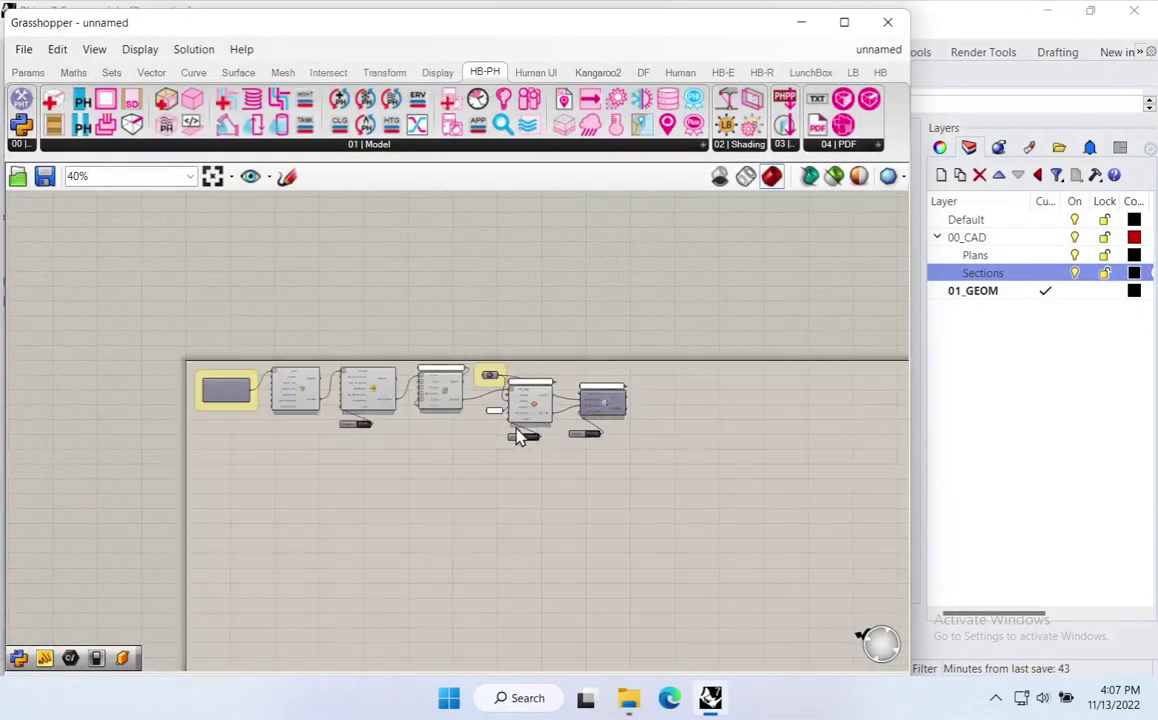
scroll(378, 450, "up", 3)
scroll(512, 440, "down", 2)
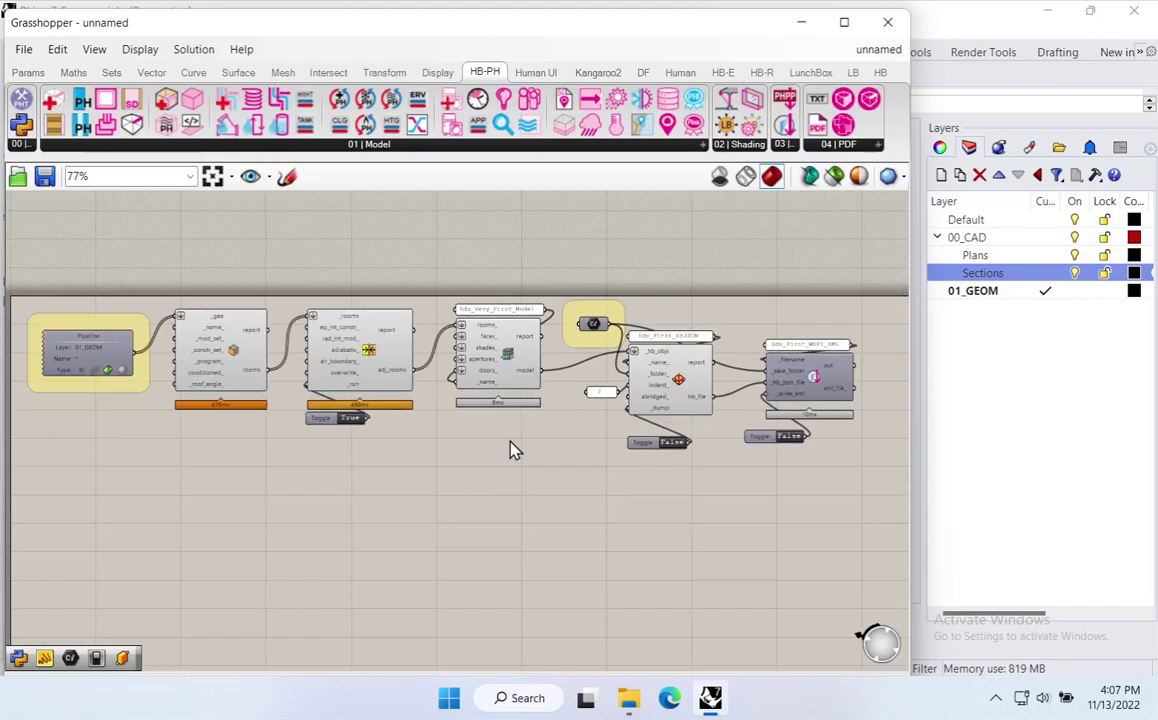